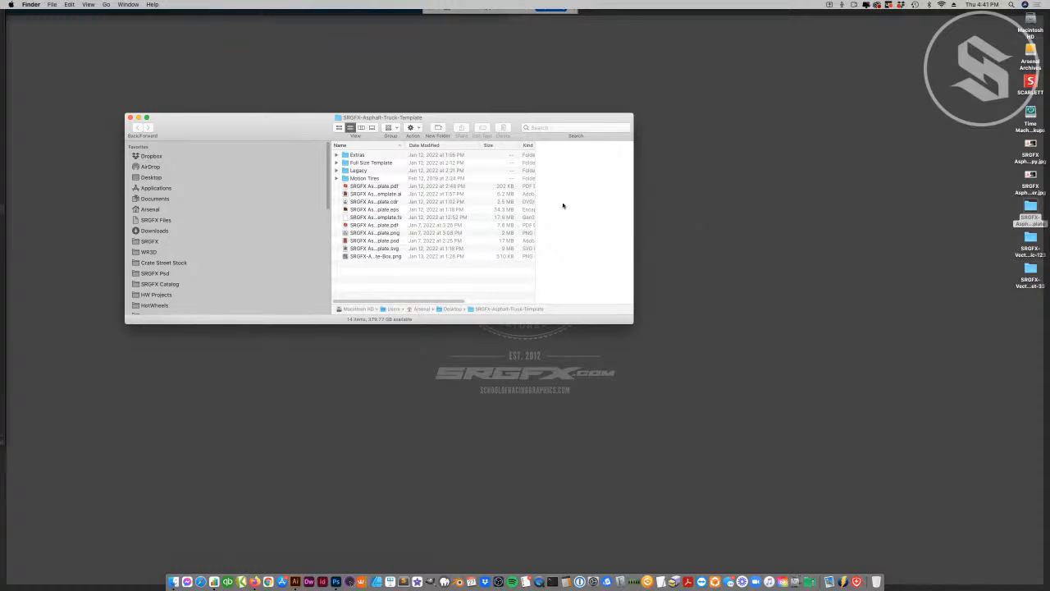
- Enlarge the SRGFX-Asphalt-Truck-Template folder window and widen the name column to fit the full file names
{"action": "left_click", "coordinate": [377, 195]}
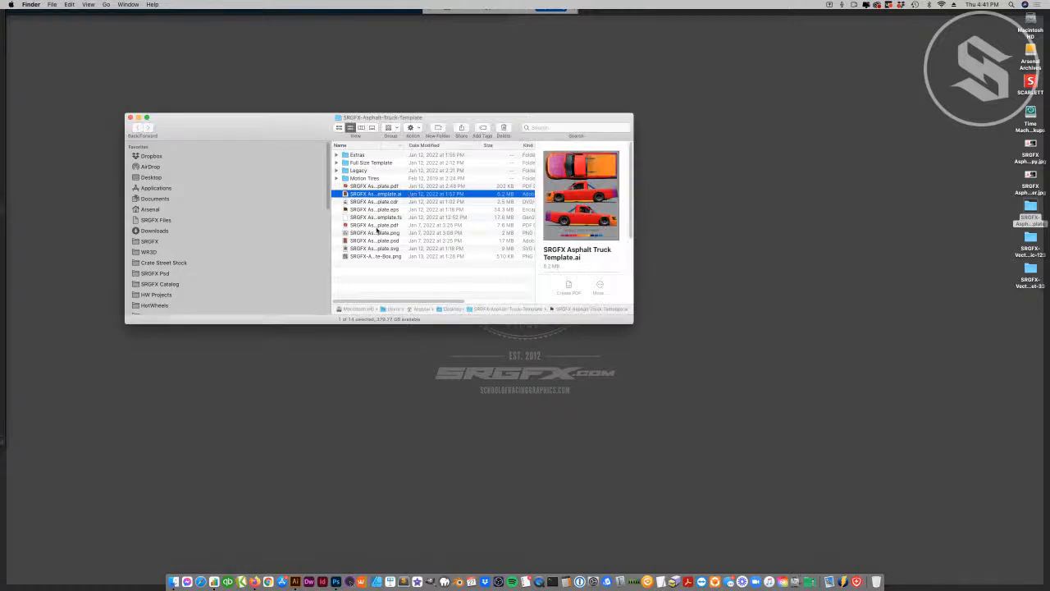
{"action": "left_click_drag", "start_coordinate": [631, 319], "coordinate": [681, 445]}
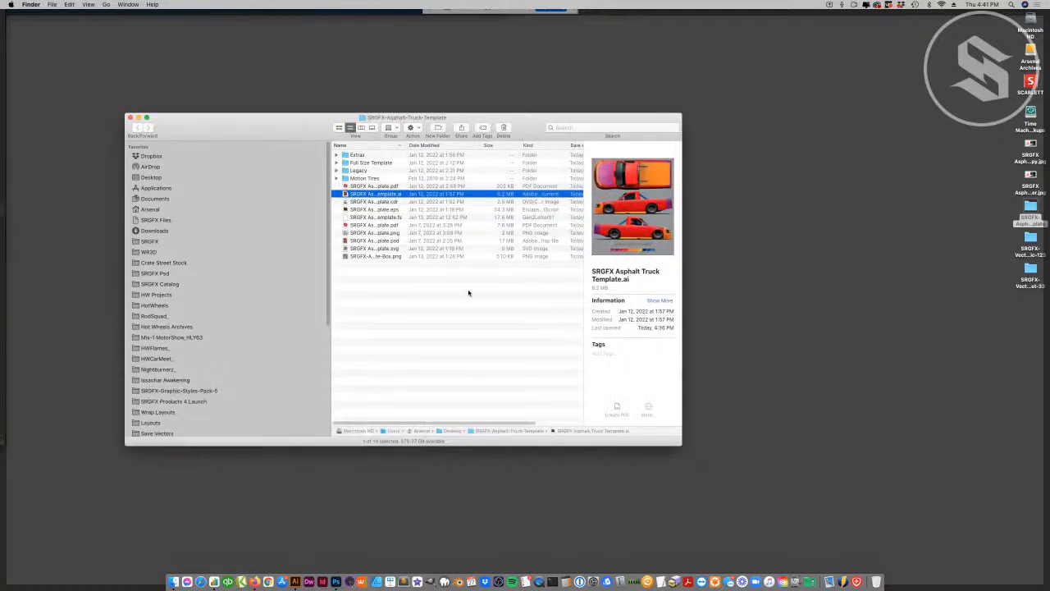
{"action": "double_click", "coordinate": [404, 146]}
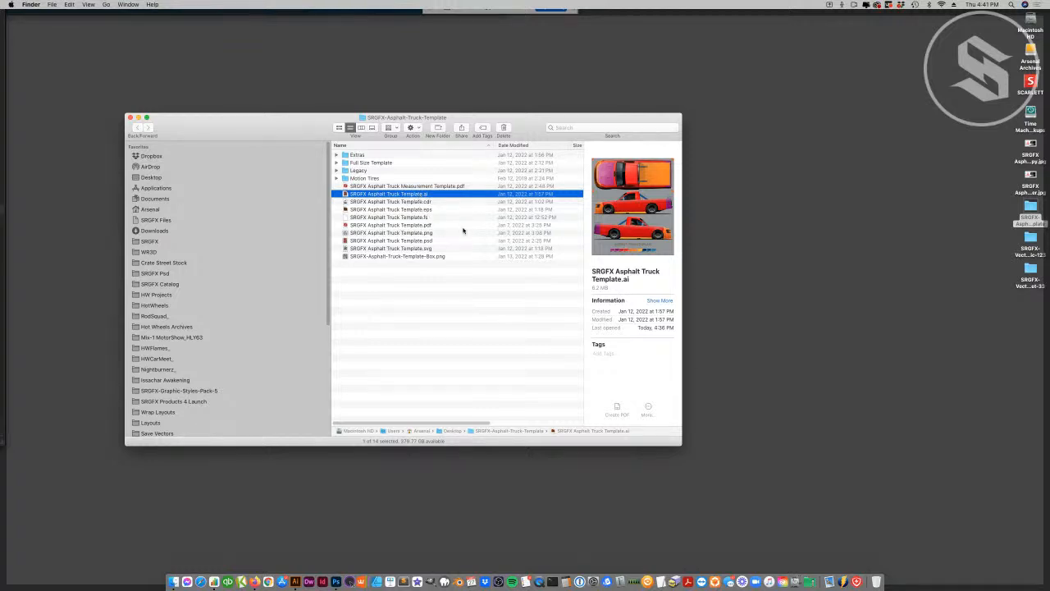
- Preview SRGFX Asphalt Truck Template.png and SRGFX Asphalt Truck Template.psd one after the other, closing each preview
{"action": "left_click", "coordinate": [427, 233]}
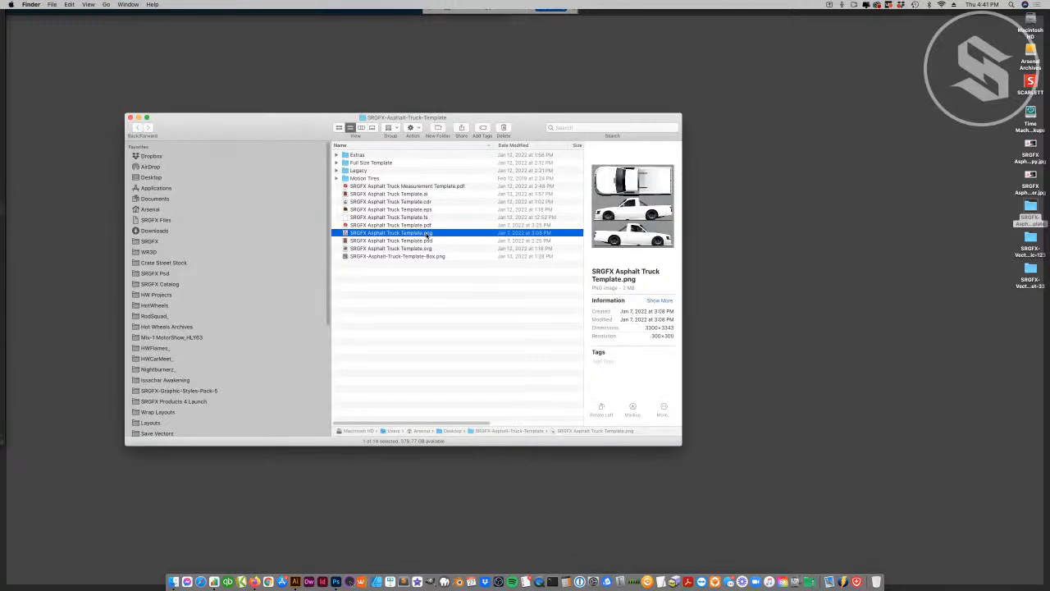
{"action": "key", "text": "space"}
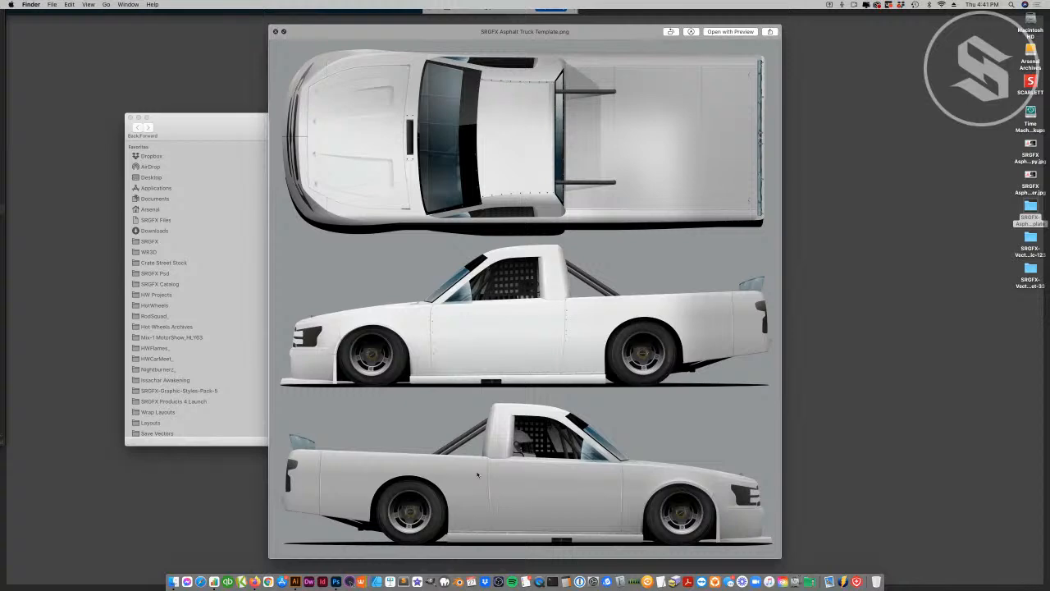
{"action": "key", "text": "space"}
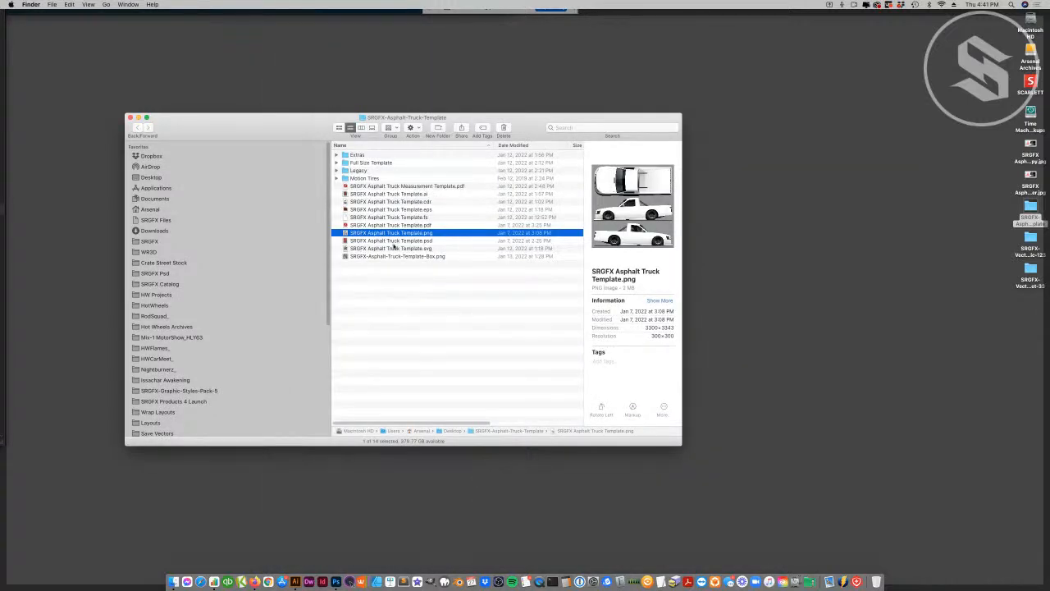
{"action": "left_click", "coordinate": [394, 241]}
{"action": "key", "text": "space"}
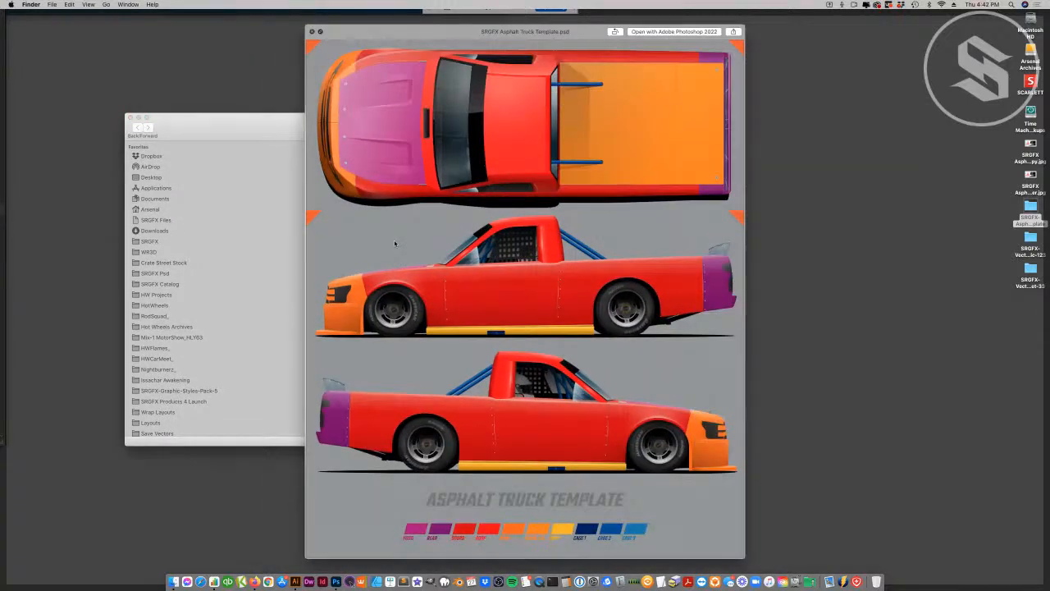
{"action": "key", "text": "space"}
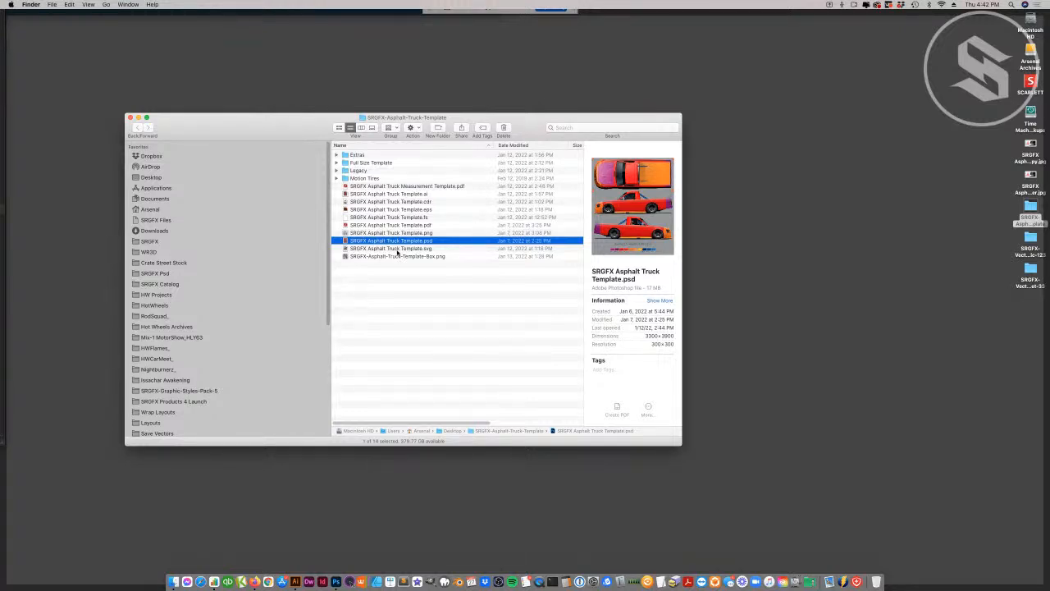
- Look over the .ai and .fs versions of the asphalt truck template and expand the Legacy folder
{"action": "left_click", "coordinate": [403, 195]}
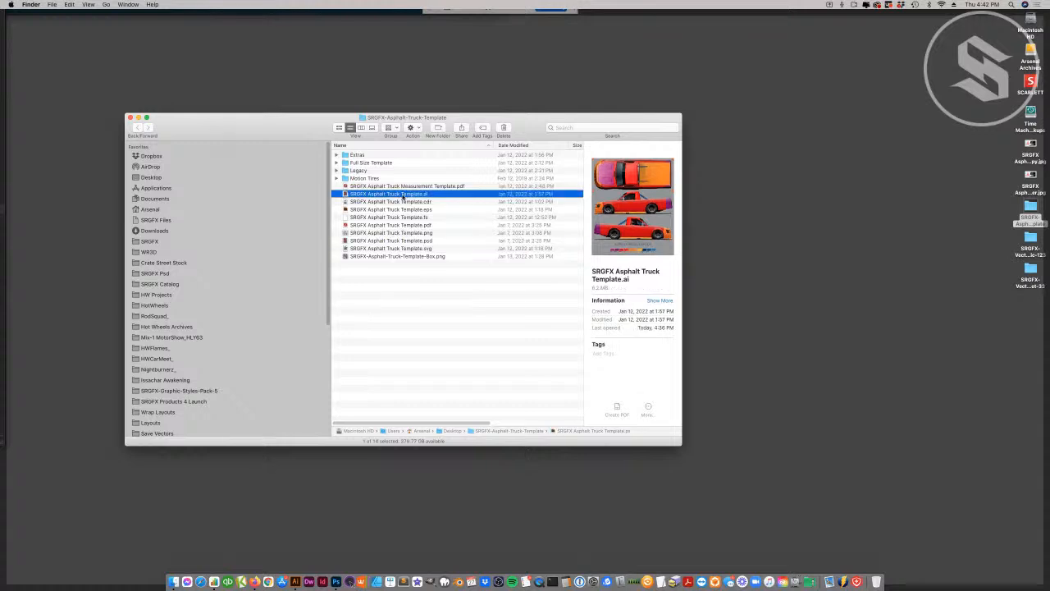
{"action": "left_click", "coordinate": [402, 217]}
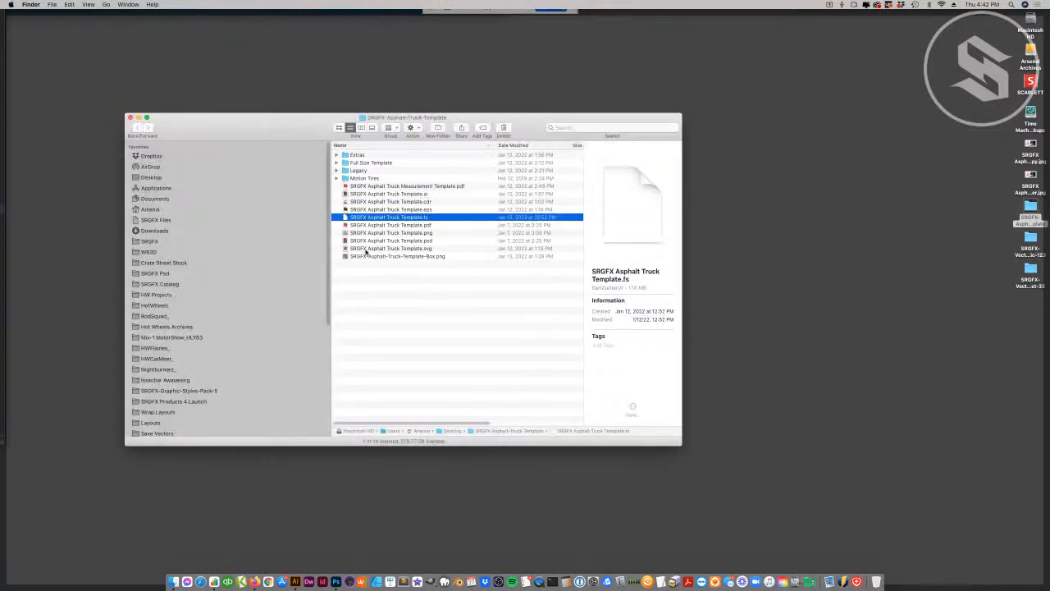
{"action": "left_click", "coordinate": [336, 169]}
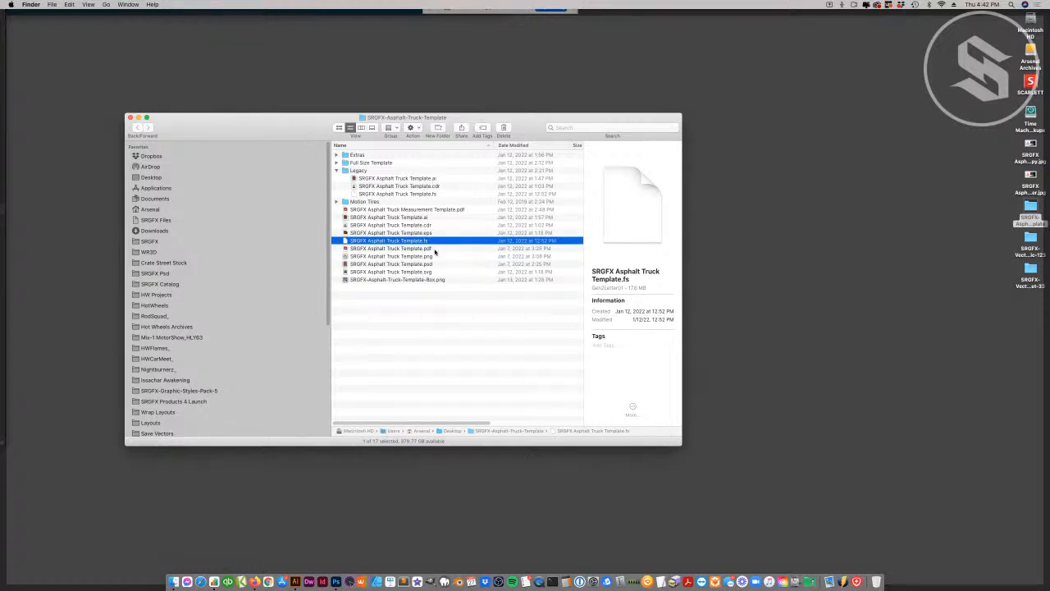
{"action": "key", "text": "Up"}
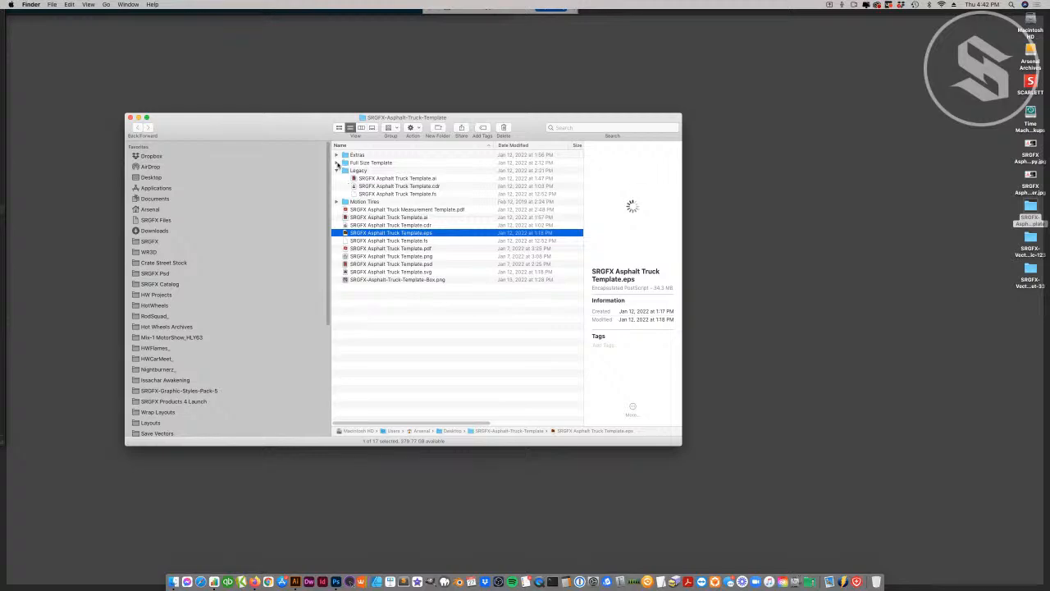
- Expand the Full Size Template folder and preview Asphalt Truck Template Nose Hood Trunk.ai
{"action": "left_click", "coordinate": [336, 162]}
{"action": "left_click", "coordinate": [384, 170]}
{"action": "key", "text": "space"}
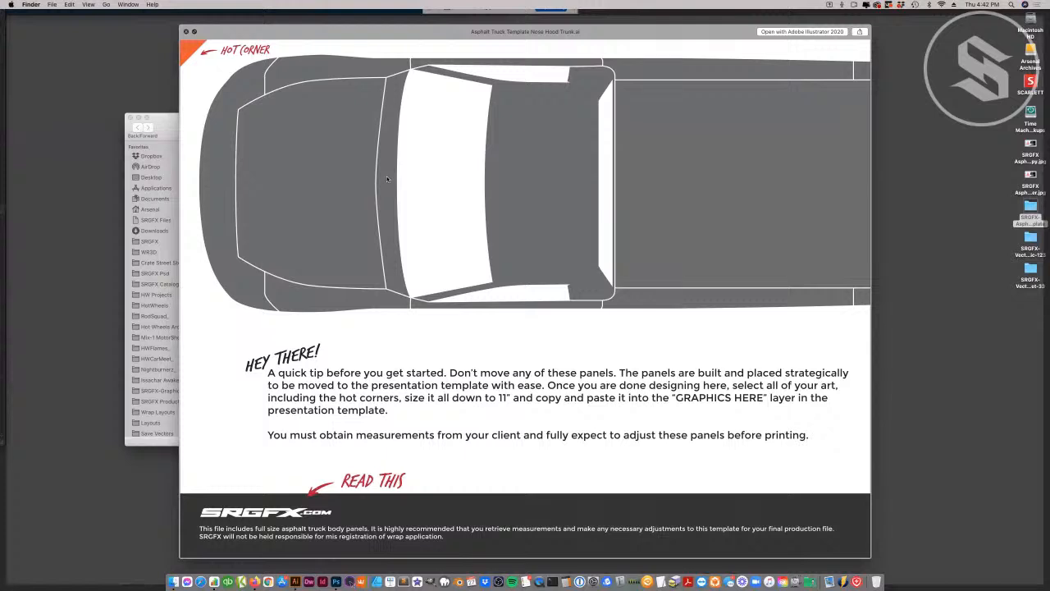
{"action": "key", "text": "space"}
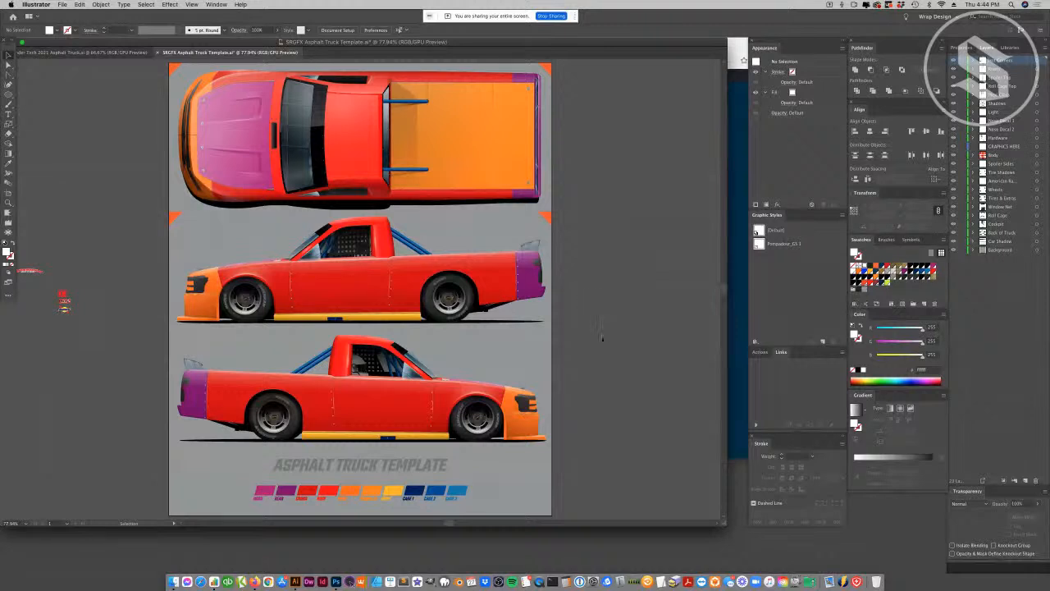
- Select everything sharing the roof colour key's fill colour, try a lime-green swatch on it, and undo the recolouring
{"action": "left_click", "coordinate": [276, 497]}
{"action": "left_click", "coordinate": [314, 495]}
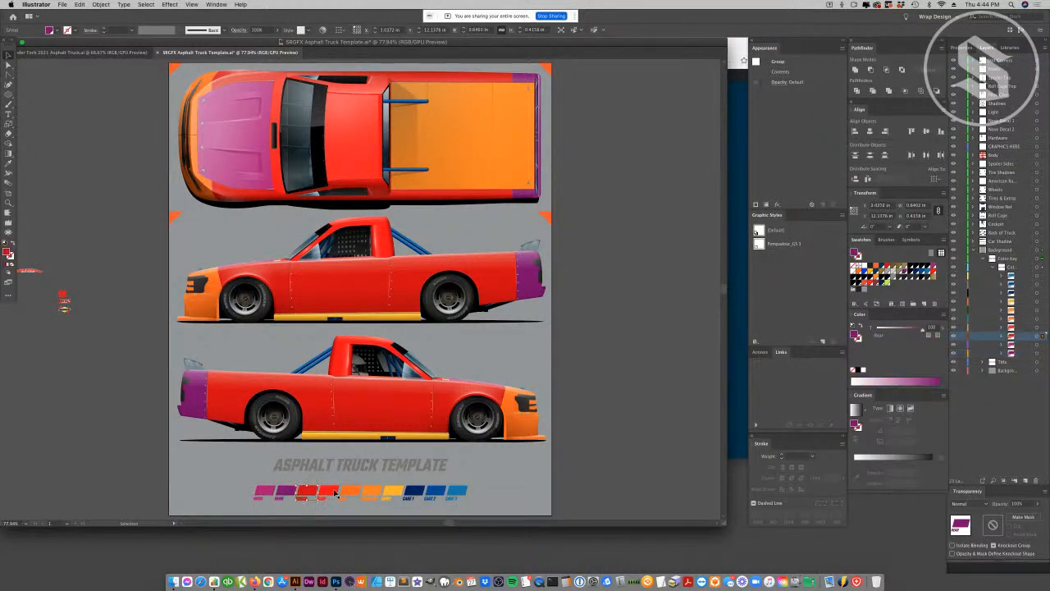
{"action": "left_click", "coordinate": [326, 492]}
{"action": "left_click", "coordinate": [327, 491]}
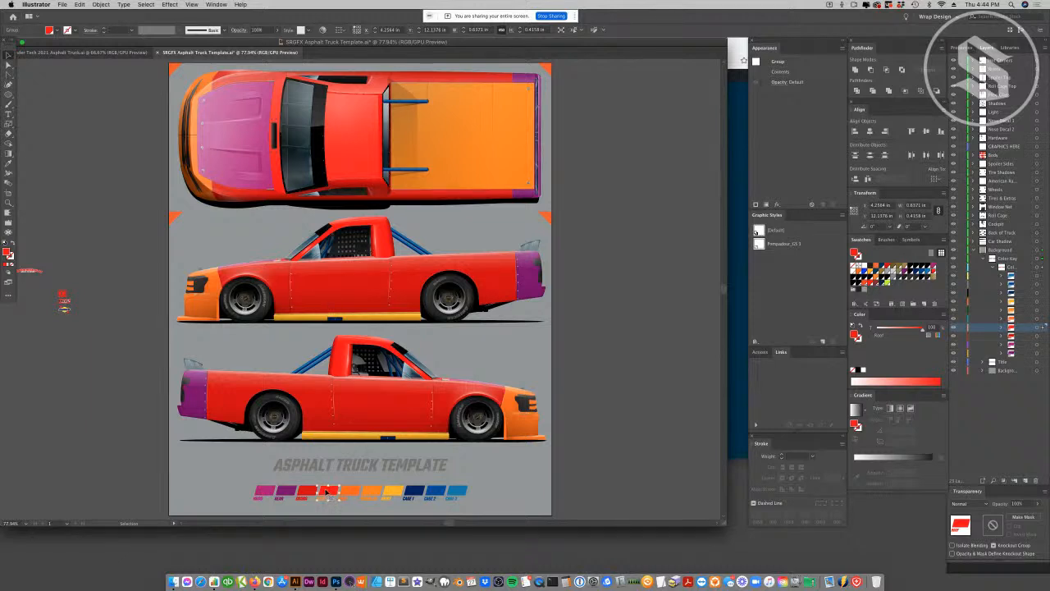
{"action": "left_click", "coordinate": [144, 4]}
{"action": "mouse_move", "coordinate": [152, 87]}
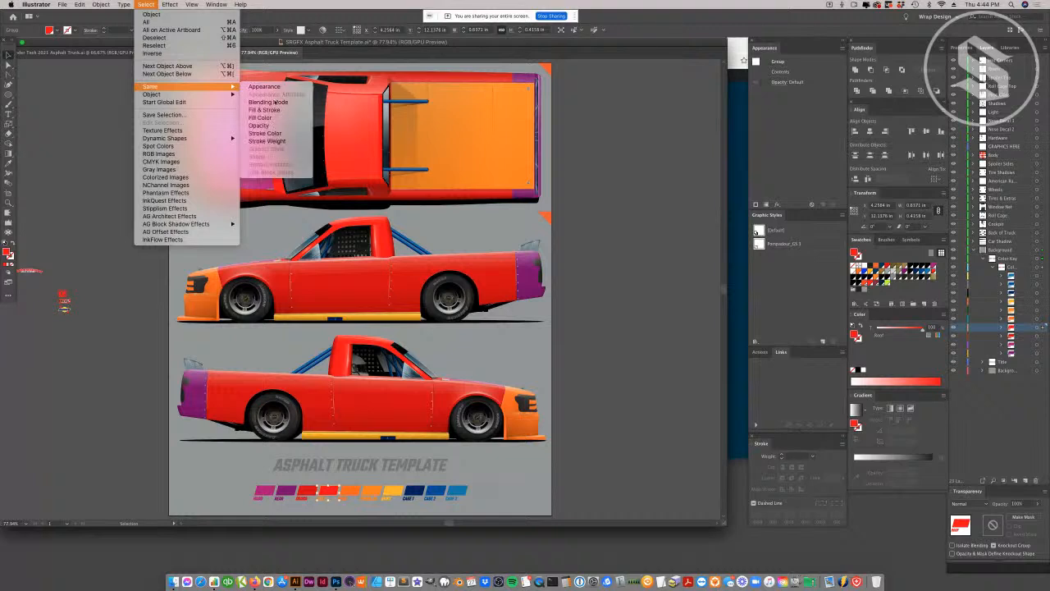
{"action": "left_click", "coordinate": [260, 117]}
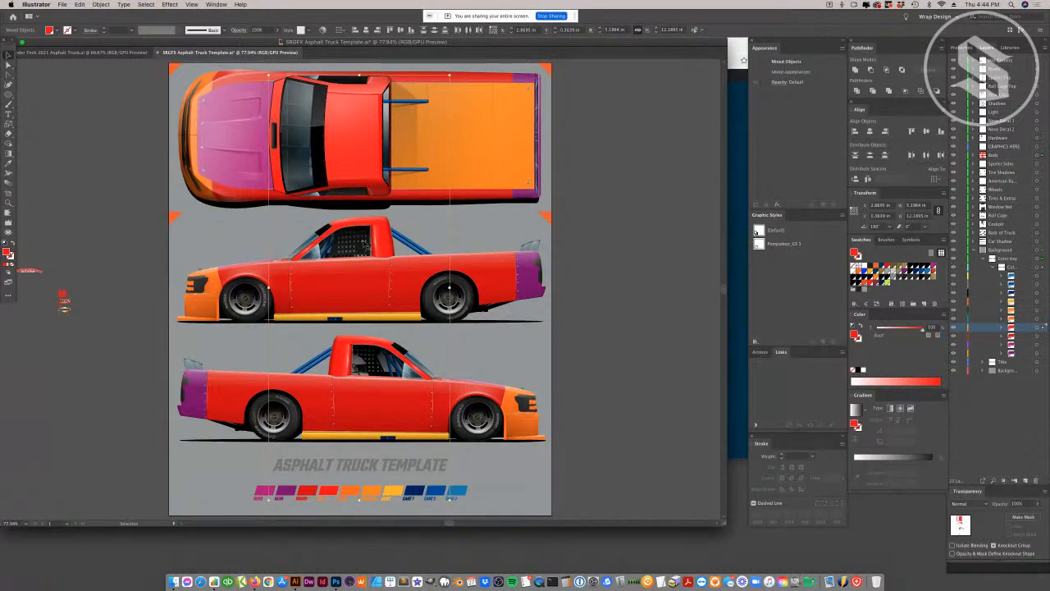
{"action": "left_click", "coordinate": [887, 282]}
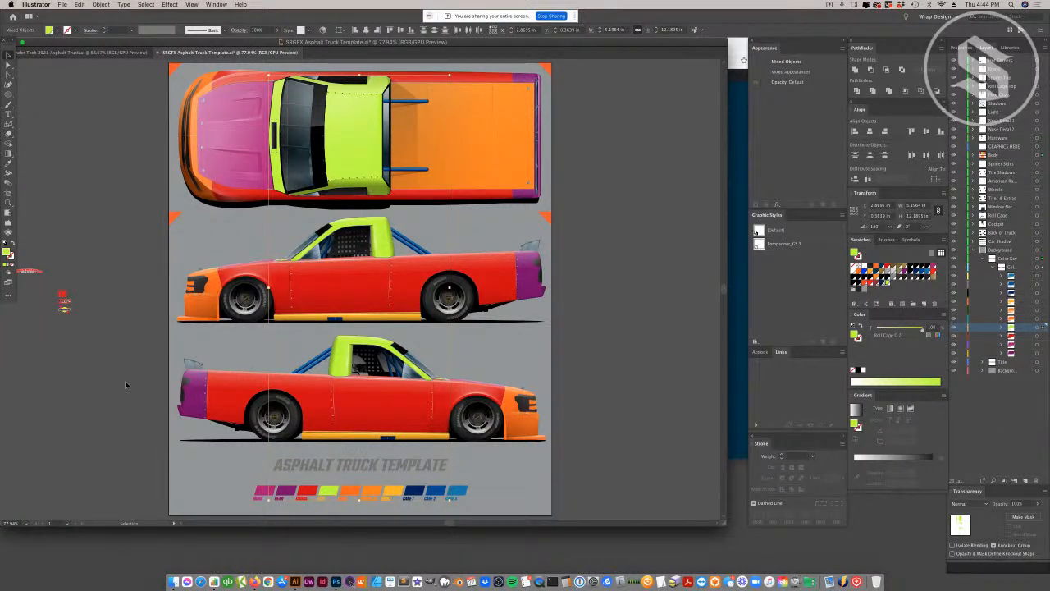
{"action": "key", "text": "super+z"}
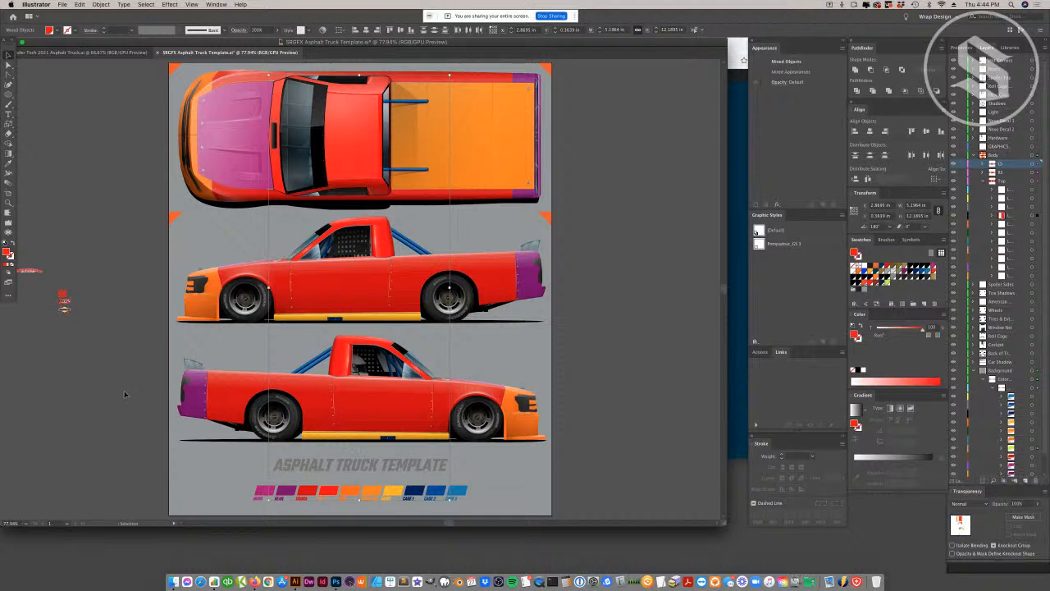
{"action": "left_click", "coordinate": [126, 391]}
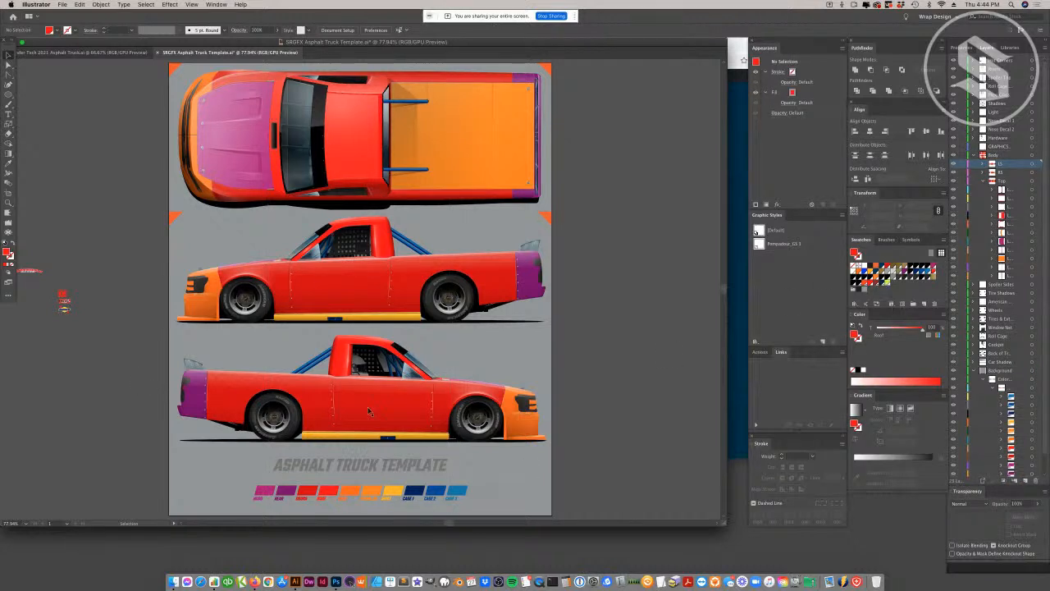
- Try darkening the global Roof swatch to a red value of 25 with preview on, and discard the swatch changes
{"action": "left_click", "coordinate": [328, 495]}
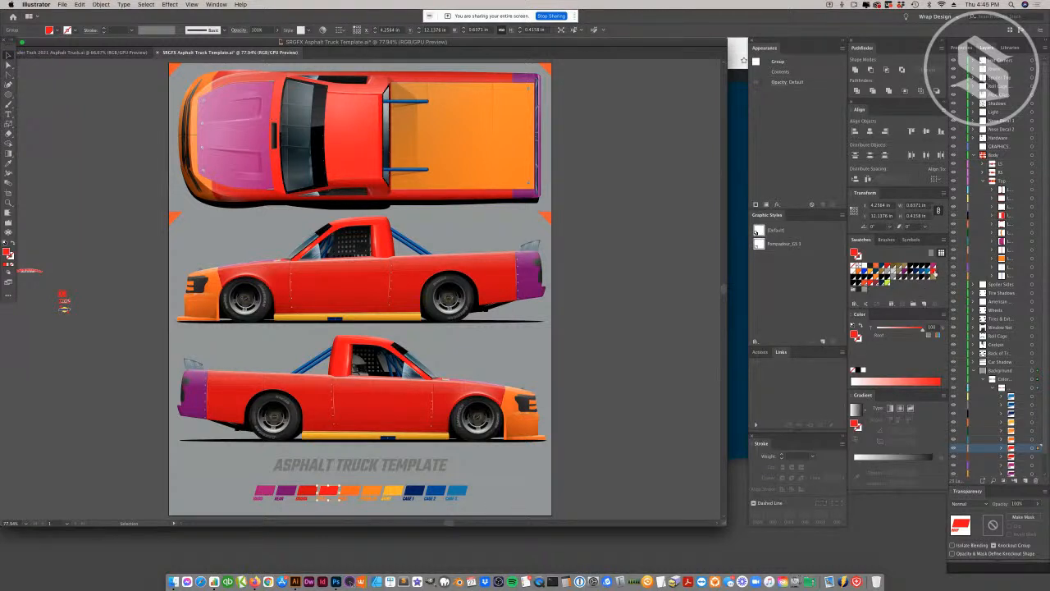
{"action": "double_click", "coordinate": [935, 274]}
{"action": "left_click_drag", "start_coordinate": [741, 401], "coordinate": [699, 398]}
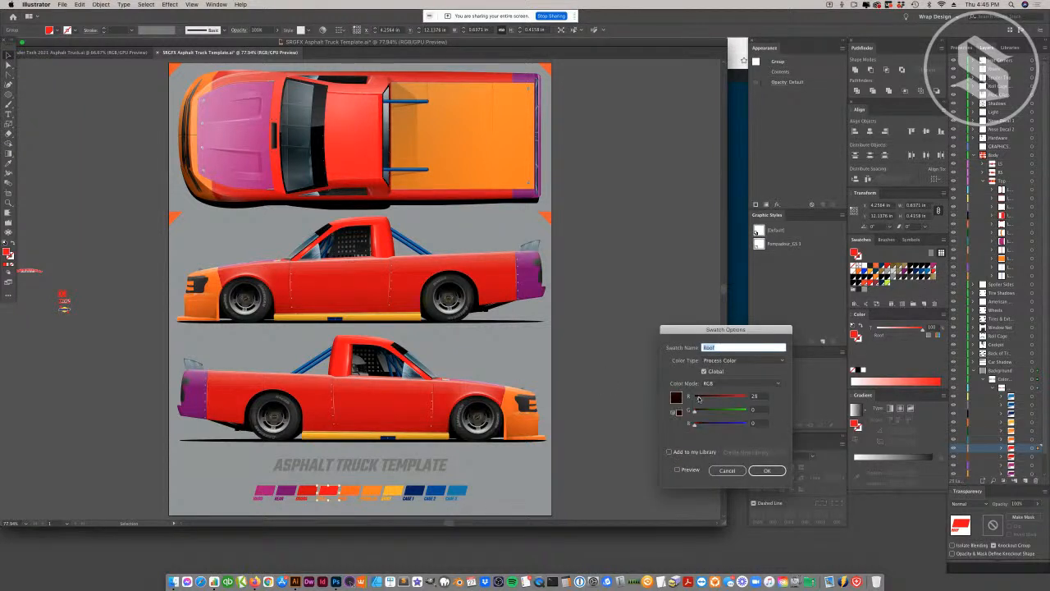
{"action": "left_click", "coordinate": [678, 470]}
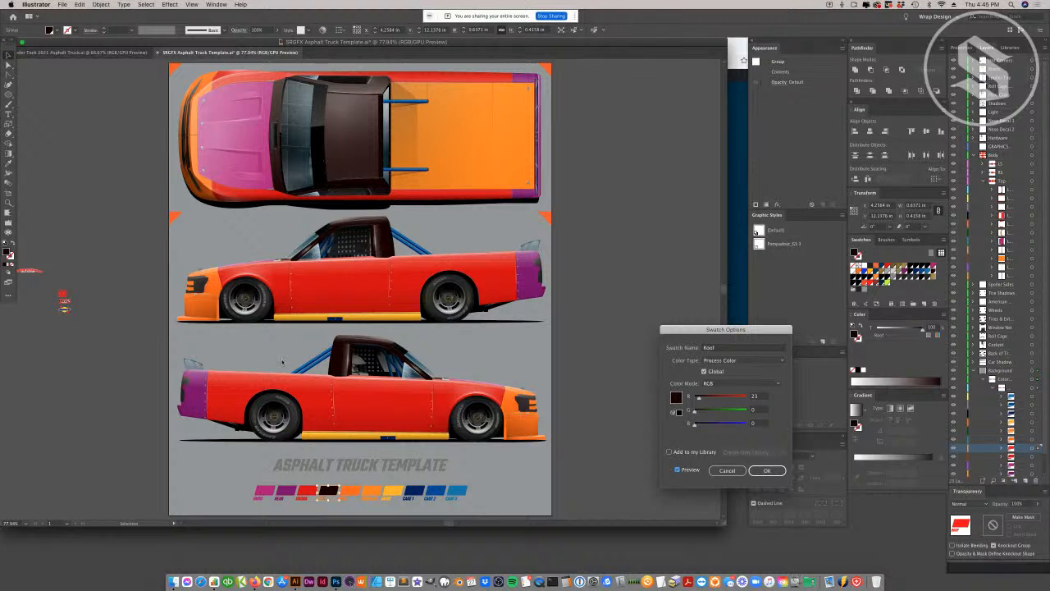
{"action": "left_click_drag", "start_coordinate": [700, 398], "coordinate": [746, 398]}
{"action": "left_click", "coordinate": [726, 470]}
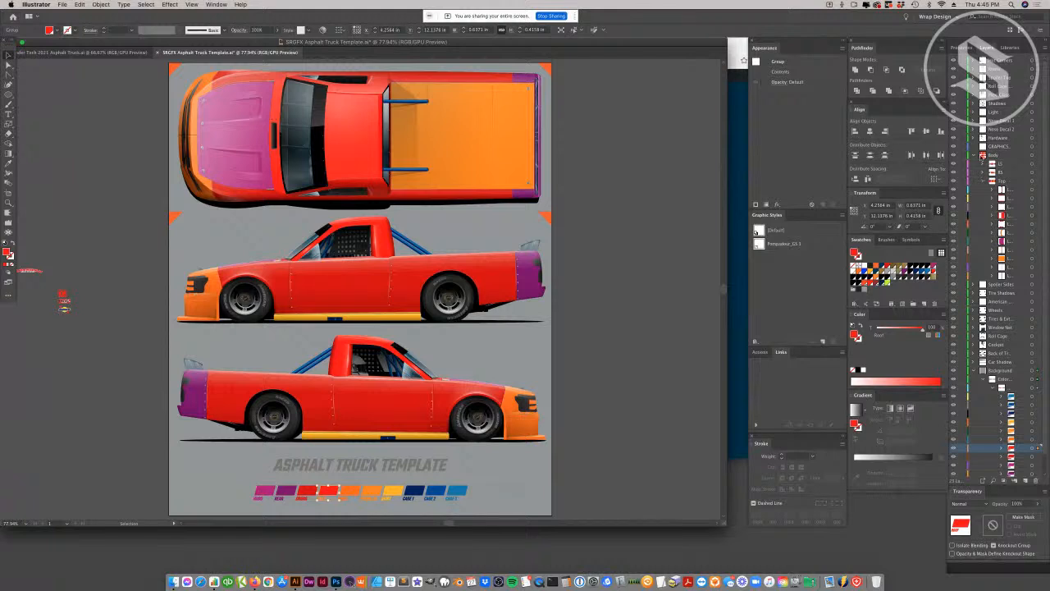
- Collapse the Body layer and hide every layer except Body to isolate the flat truck panels
{"action": "left_click", "coordinate": [976, 155]}
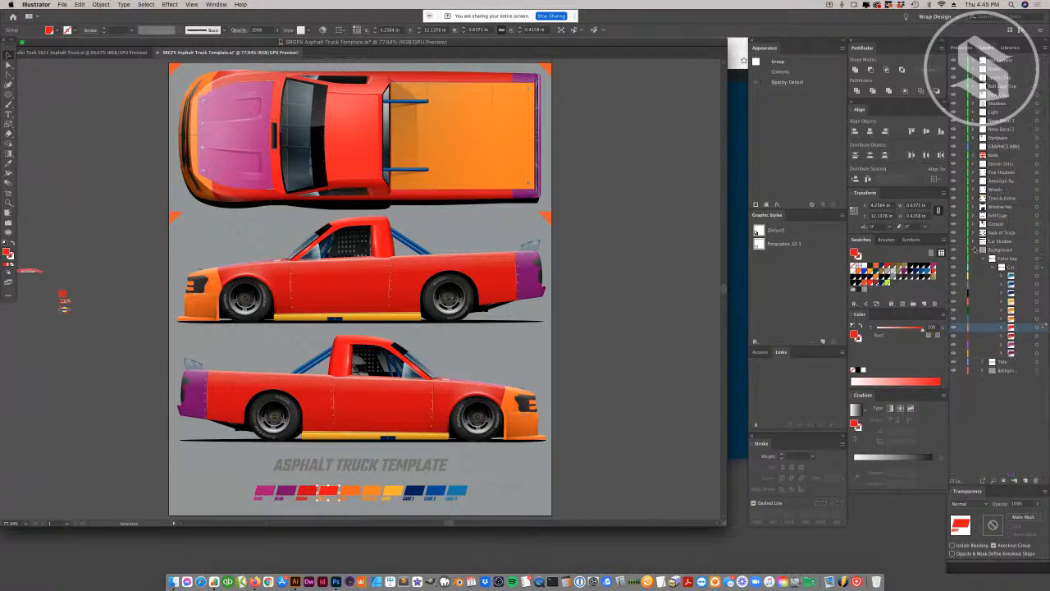
{"action": "left_click", "coordinate": [974, 249]}
{"action": "left_click_drag", "start_coordinate": [954, 61], "coordinate": [953, 249]}
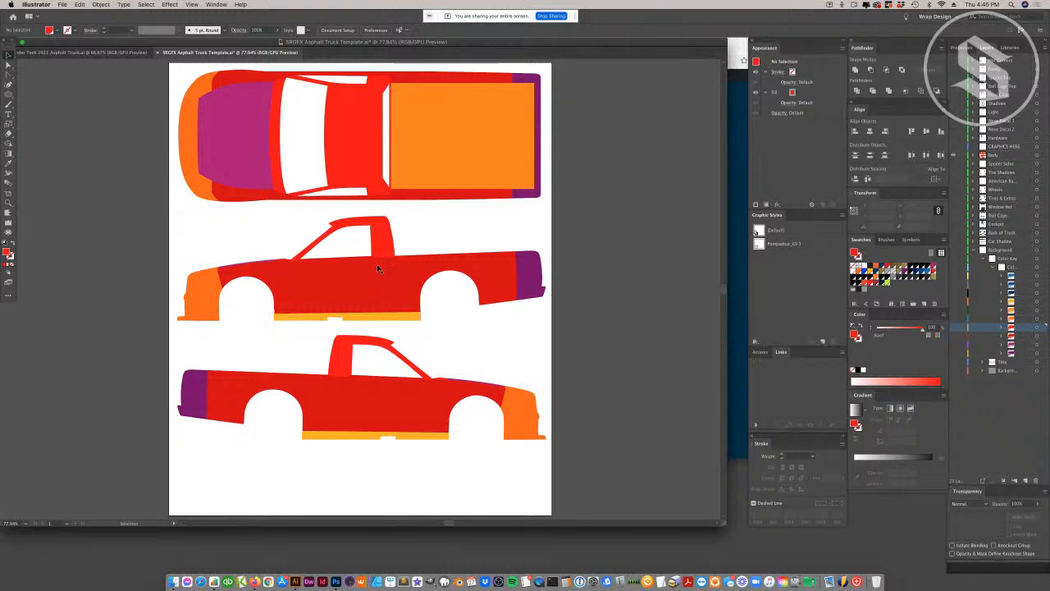
{"action": "scroll", "coordinate": [367, 295], "scroll_direction": "up", "scroll_amount": 3}
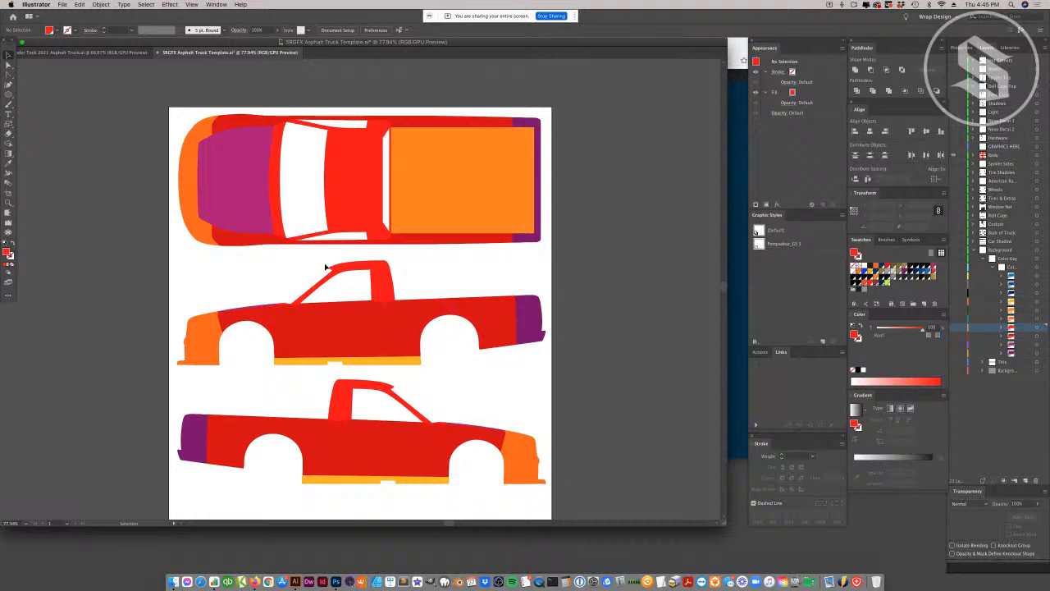
- Switch to Finder and open Asphalt Truck Template Sides.ai from the Full Size Template folder
{"action": "left_click", "coordinate": [109, 51]}
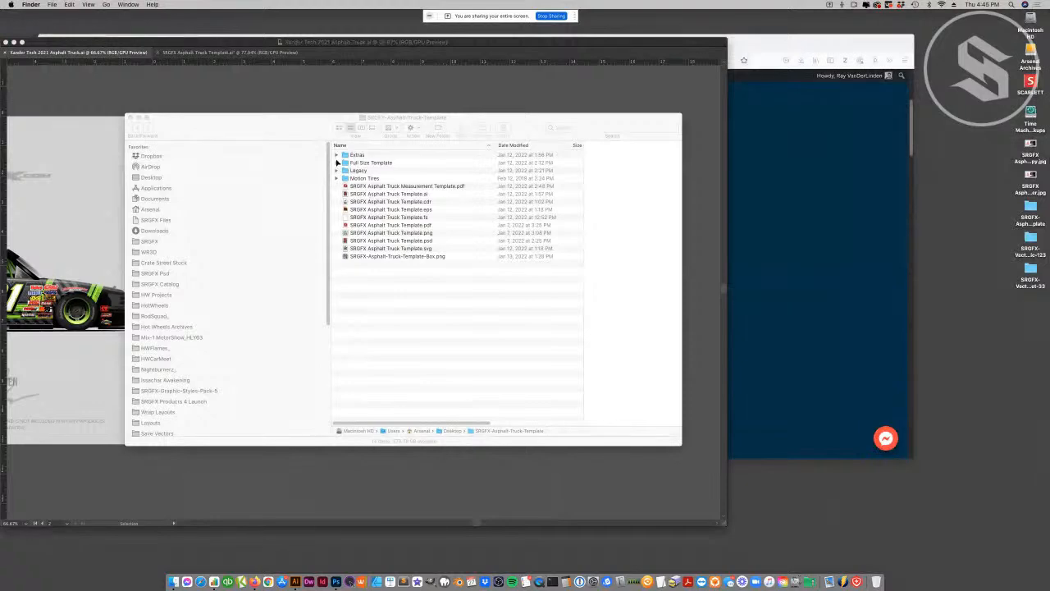
{"action": "left_click", "coordinate": [339, 165]}
{"action": "left_click", "coordinate": [339, 165]}
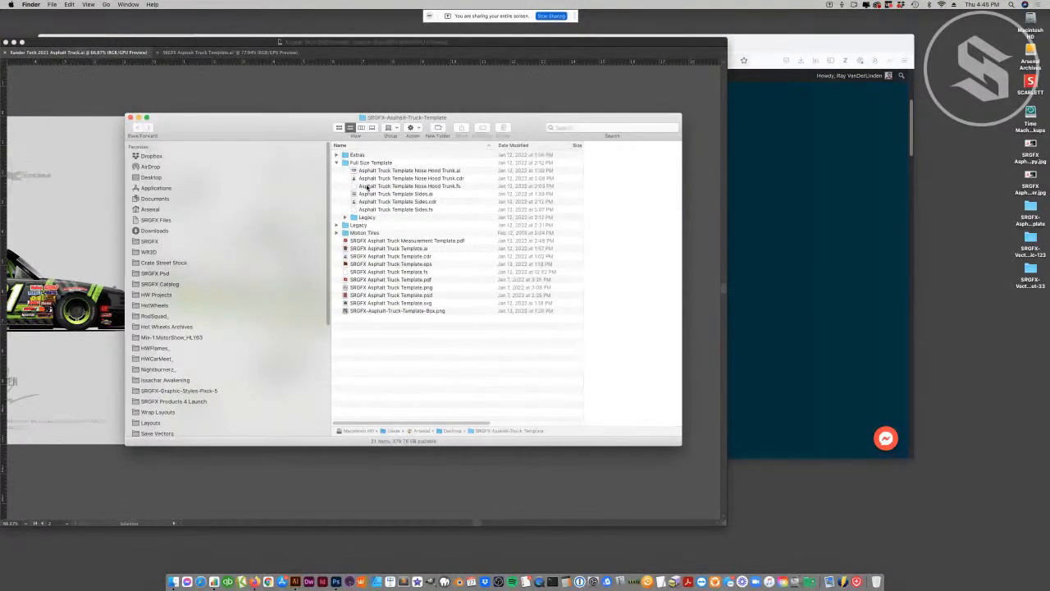
{"action": "left_click", "coordinate": [375, 194]}
{"action": "double_click", "coordinate": [376, 193]}
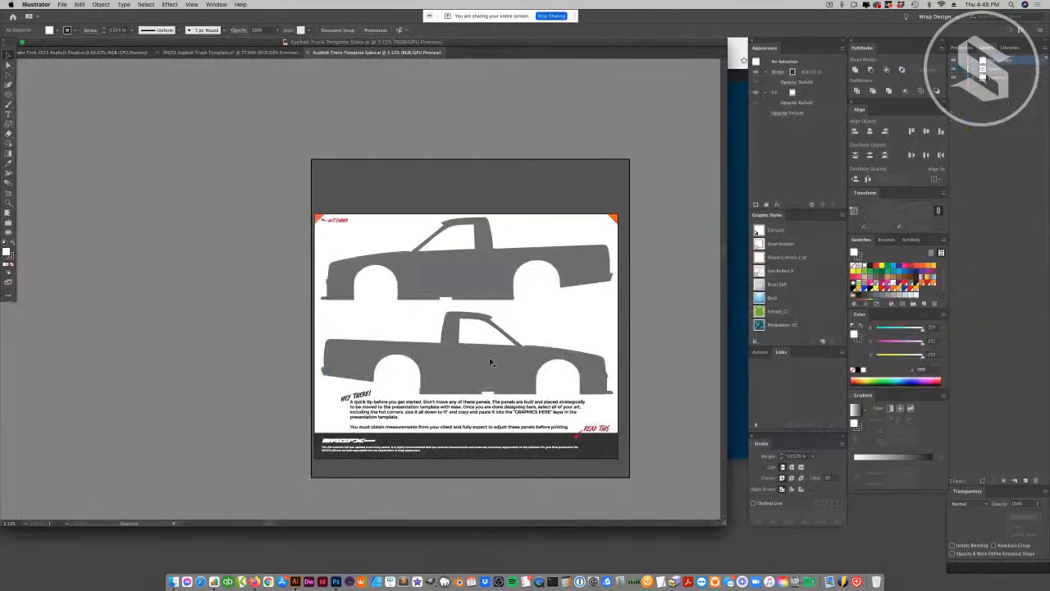
- Select the upper truck side panels together with the hot corners and scale them proportionally to 11 in wide
{"action": "left_click", "coordinate": [490, 361]}
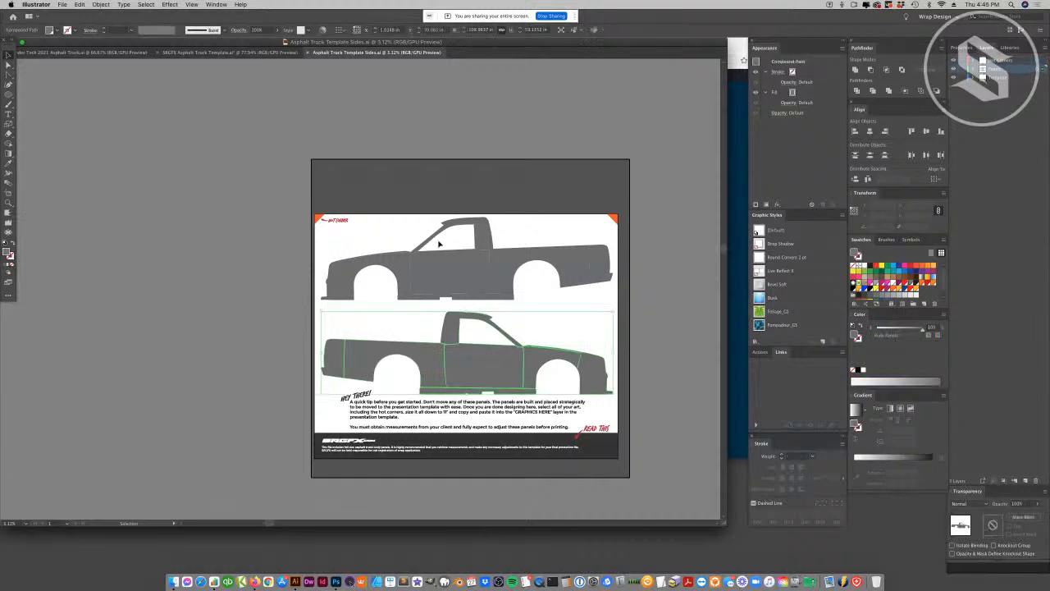
{"action": "left_click", "coordinate": [441, 271]}
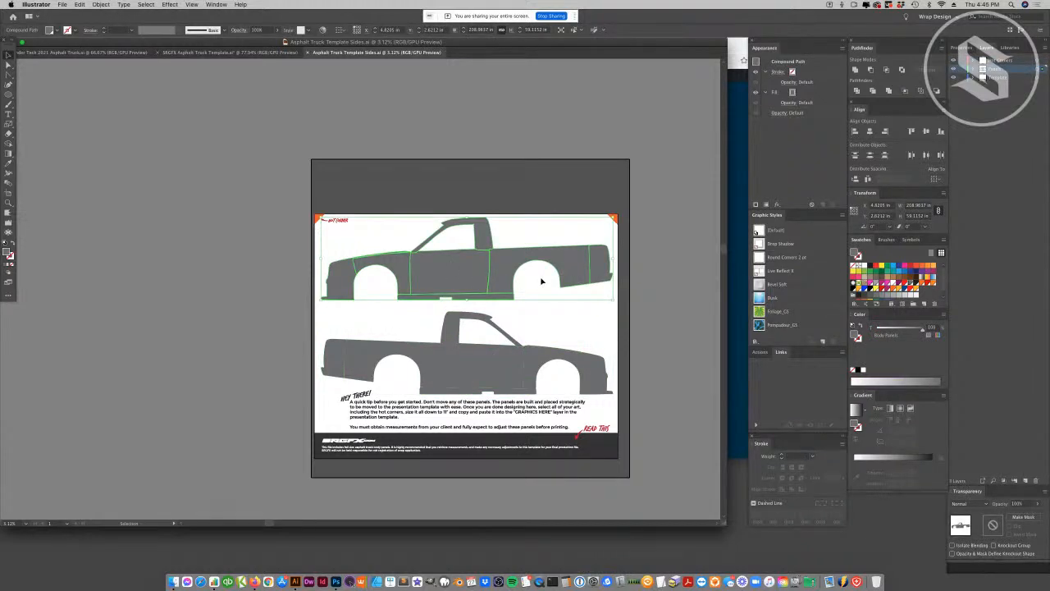
{"action": "left_click", "coordinate": [318, 221]}
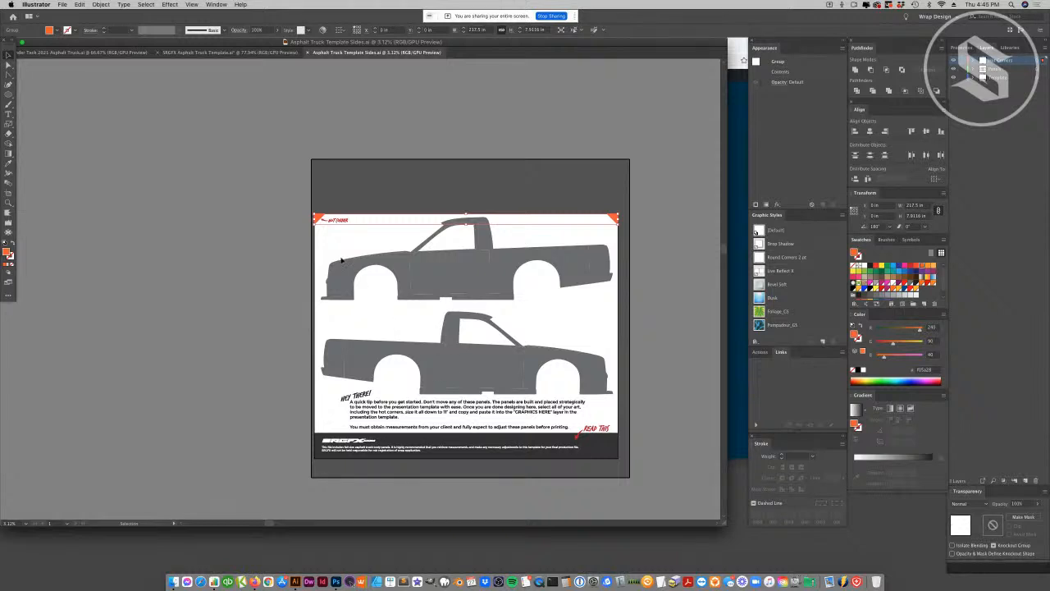
{"action": "left_click", "coordinate": [456, 267], "text": "shift"}
{"action": "key", "text": "super+z"}
{"action": "left_click", "coordinate": [921, 206]}
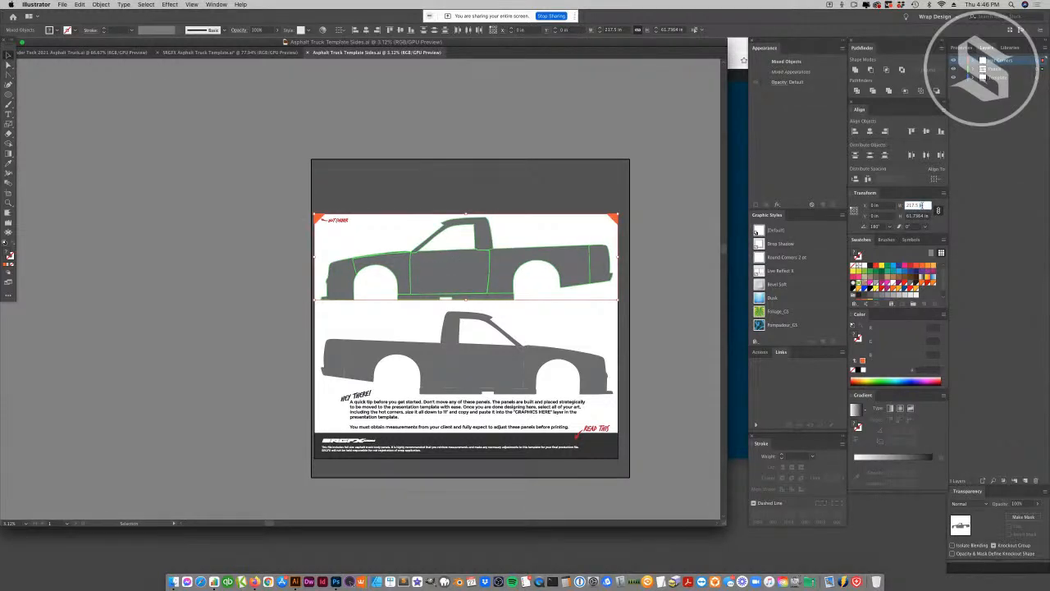
{"action": "type", "text": "11"}
{"action": "key", "text": "Return"}
- Paste the scaled panels into SRGFX Asphalt Truck Template, unlocking the required layers, and show the hot corners layer
{"action": "left_click", "coordinate": [218, 53]}
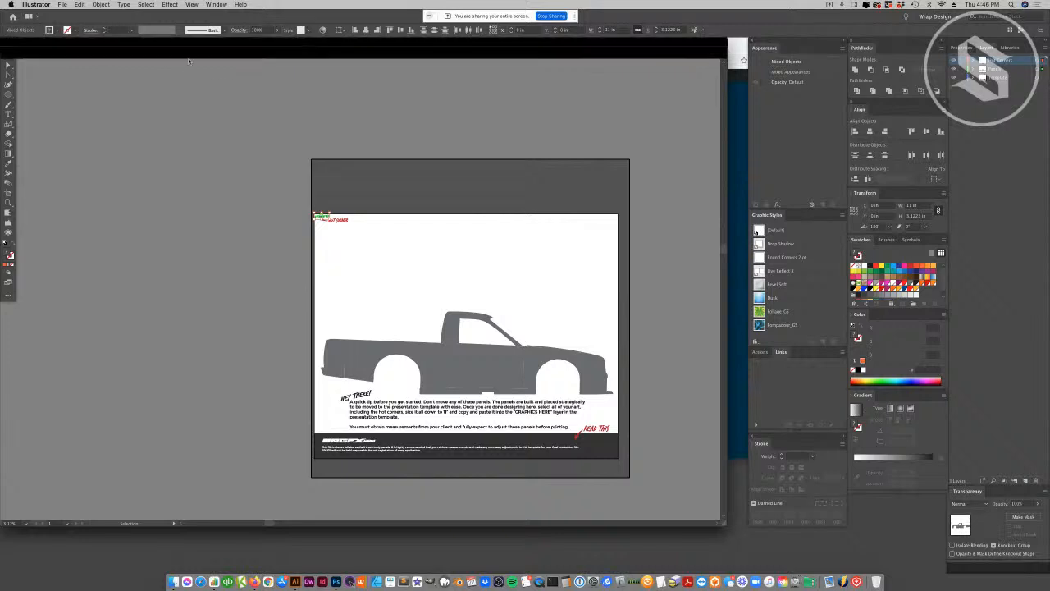
{"action": "key", "text": "super+v"}
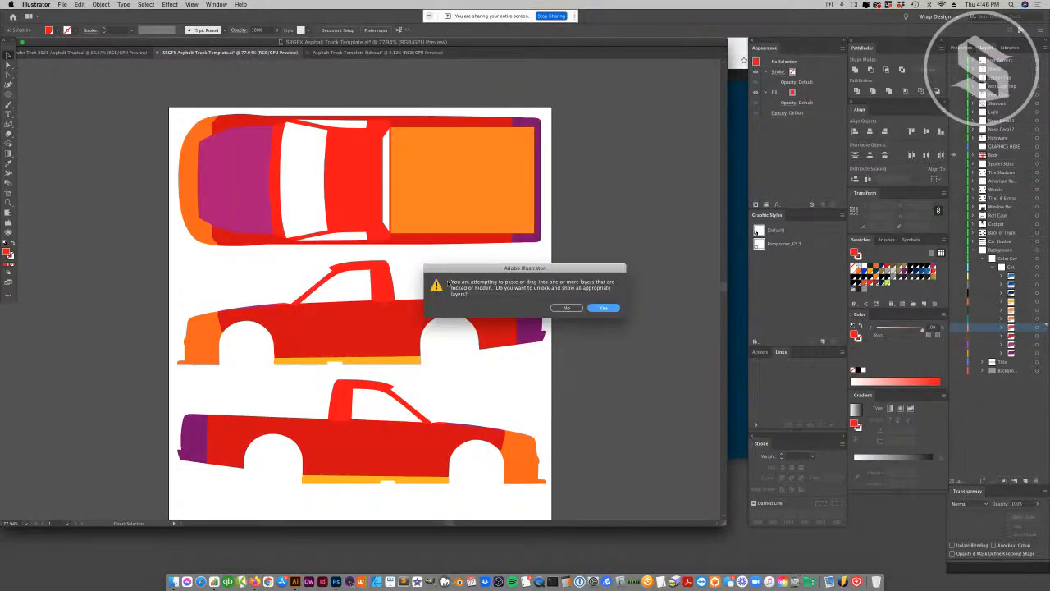
{"action": "left_click", "coordinate": [602, 308]}
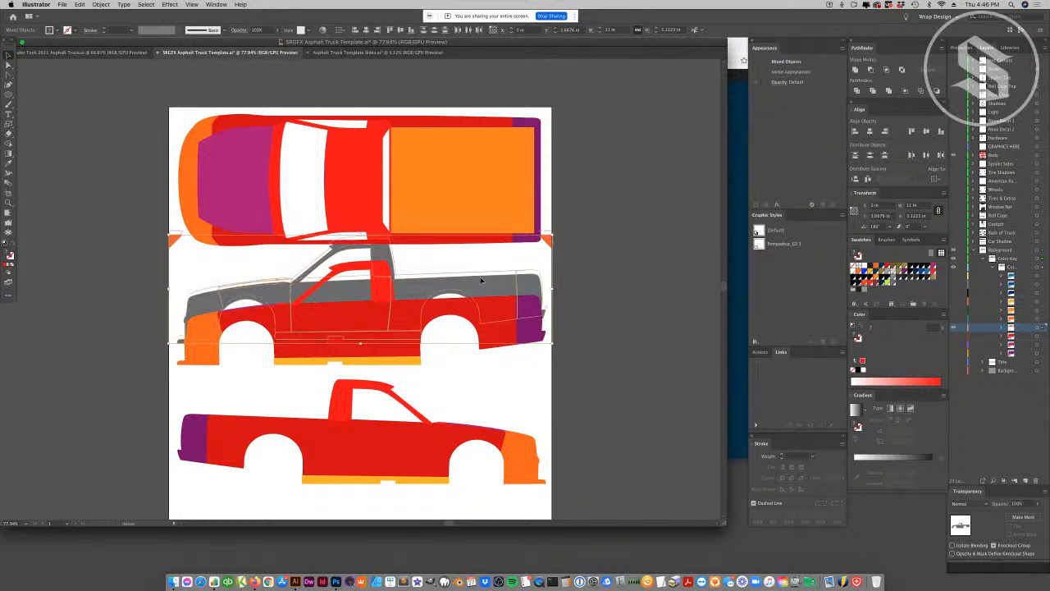
{"action": "key", "text": "a"}
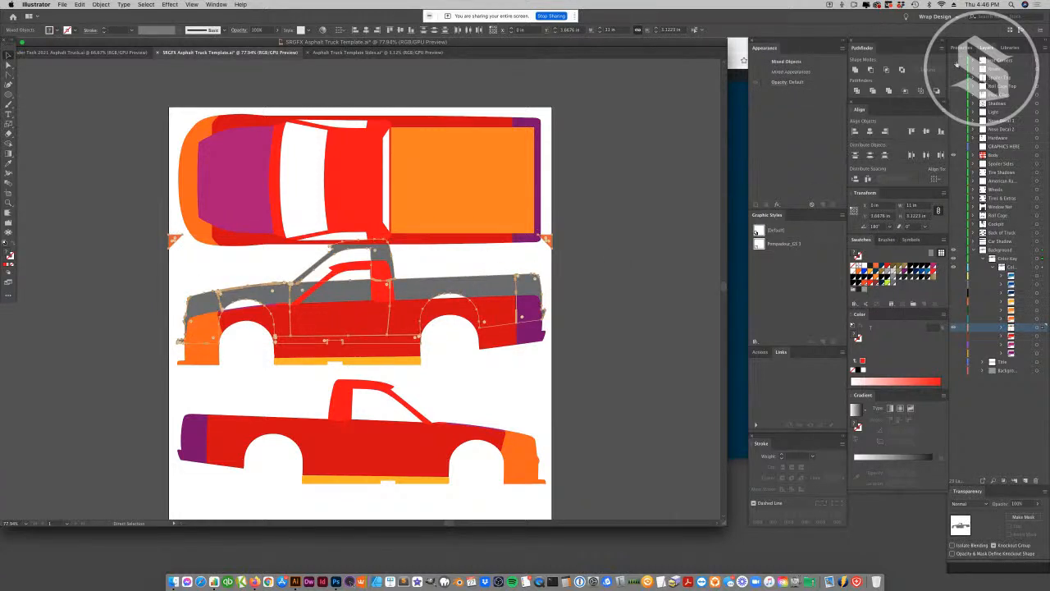
{"action": "left_click", "coordinate": [953, 61]}
- Group the pasted side panels and move them down until their hot corners align with the template's middle hot corners
{"action": "key", "text": "super+g"}
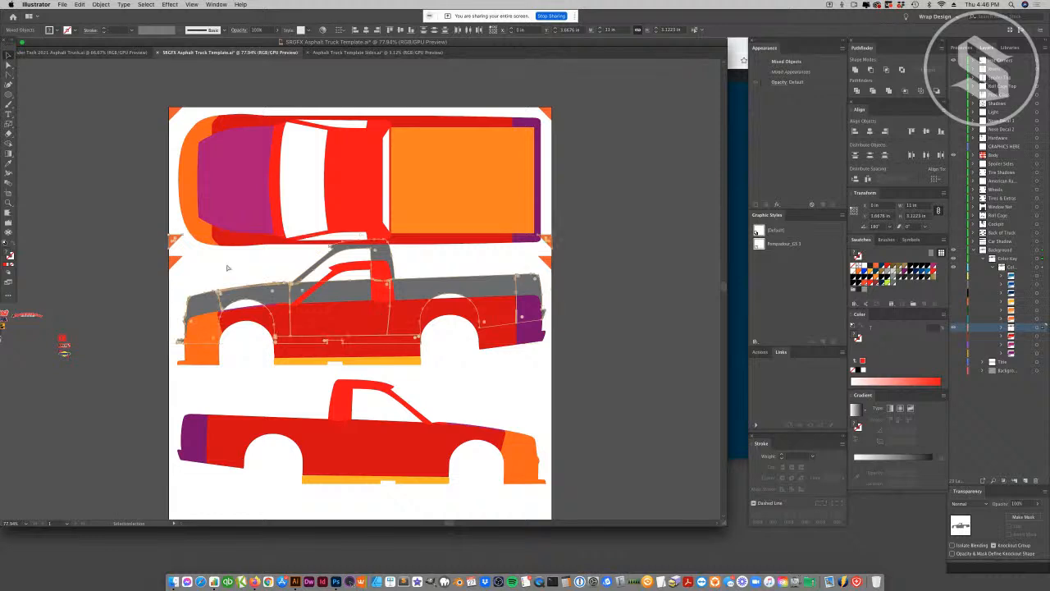
{"action": "left_click_drag", "start_coordinate": [172, 242], "coordinate": [174, 293]}
{"action": "left_click", "coordinate": [173, 259], "text": "shift"}
{"action": "key", "text": "Delete"}
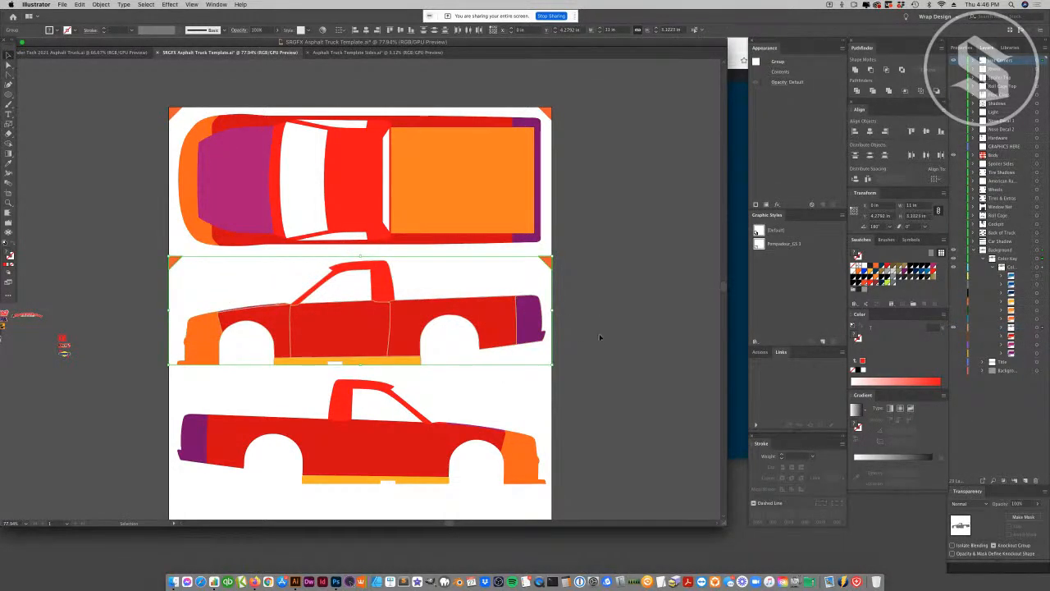
- Undo the alignment and remove the pasted side panels from the presentation template
{"action": "key", "text": "a"}
{"action": "key", "text": "super+z"}
{"action": "key", "text": "super+z"}
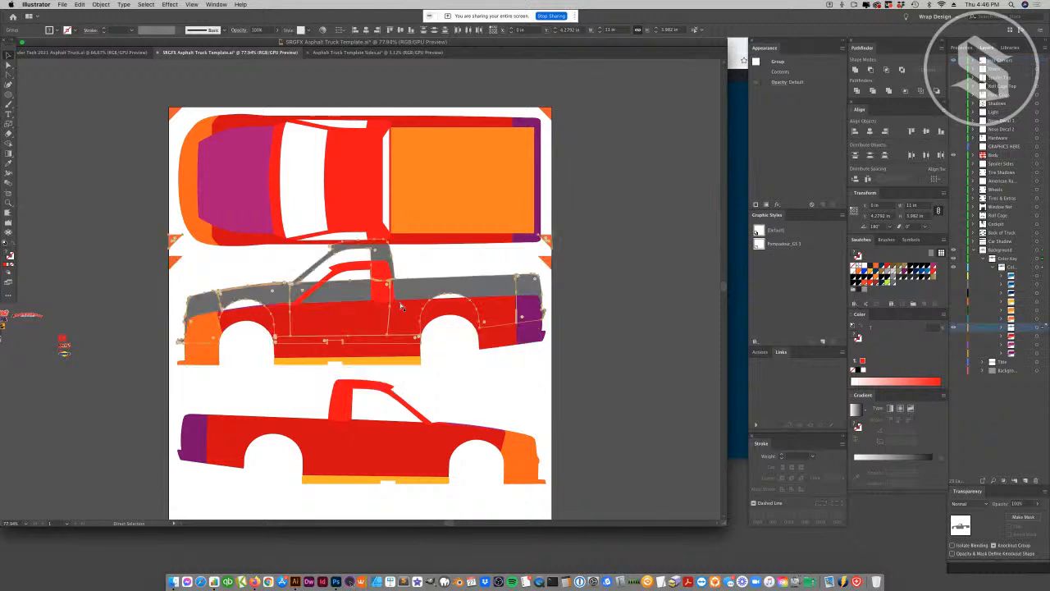
{"action": "key", "text": "Delete"}
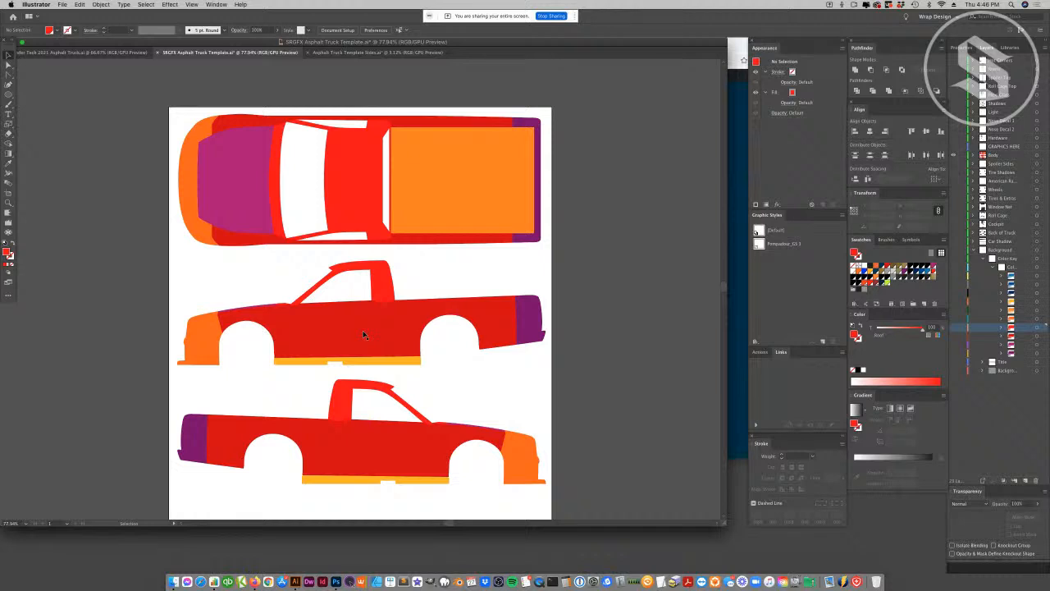
- Return to Asphalt Truck Template Sides.ai and undo the panel scaling, leaving nothing selected
{"action": "left_click", "coordinate": [328, 52]}
{"action": "key", "text": "ctrl+f"}
{"action": "left_click", "coordinate": [529, 209]}
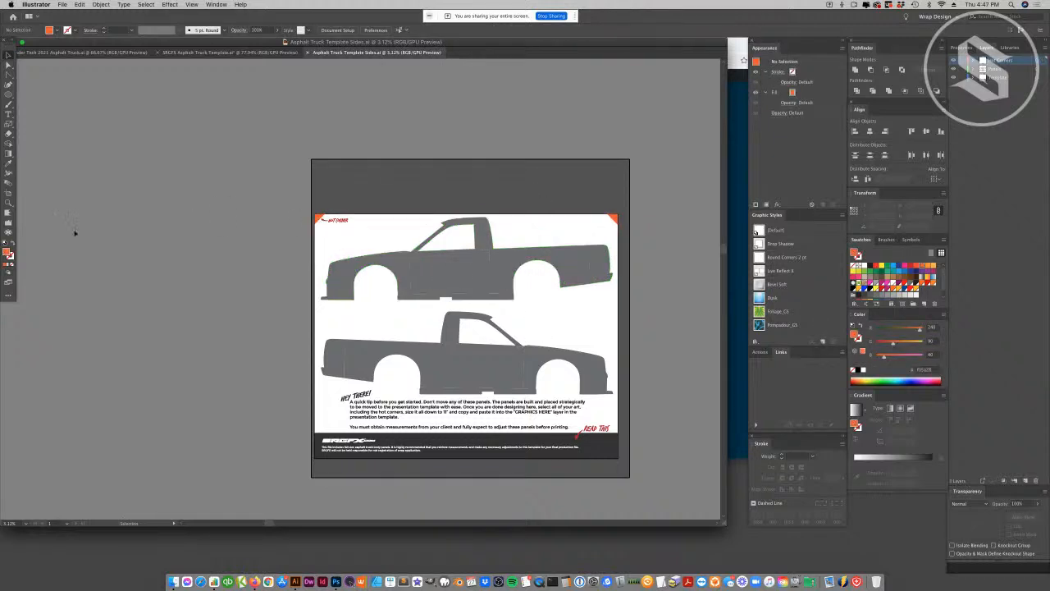
- Try moving the whole upper truck side compound path slightly downward, and undo the move
{"action": "left_click", "coordinate": [8, 204]}
{"action": "left_click", "coordinate": [464, 281]}
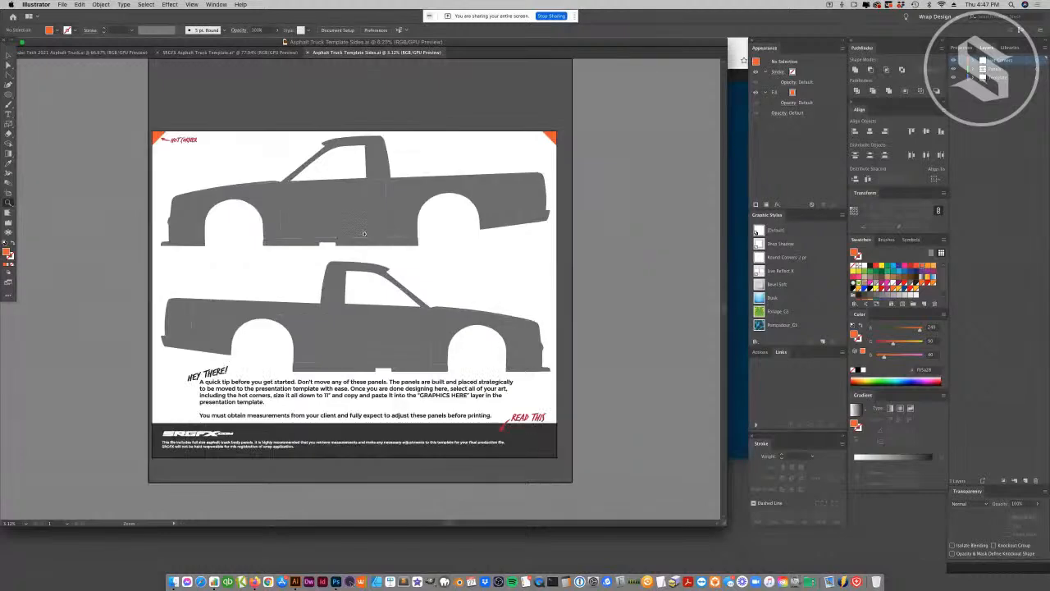
{"action": "left_click", "coordinate": [365, 234]}
{"action": "key", "text": "a"}
{"action": "left_click_drag", "start_coordinate": [438, 228], "coordinate": [444, 255]}
{"action": "key", "text": "super+z"}
- Release the upper truck side's compound path, try moving the rear bed panel separately, and undo that move
{"action": "right_click", "coordinate": [439, 229]}
{"action": "left_click", "coordinate": [479, 288]}
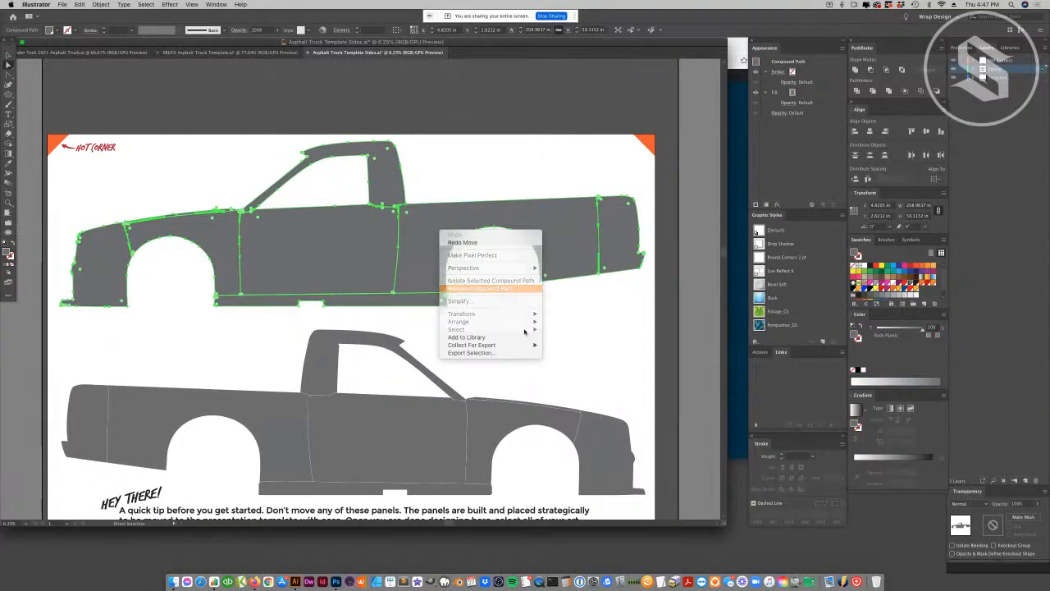
{"action": "left_click", "coordinate": [515, 301]}
{"action": "left_click_drag", "start_coordinate": [431, 256], "coordinate": [437, 288]}
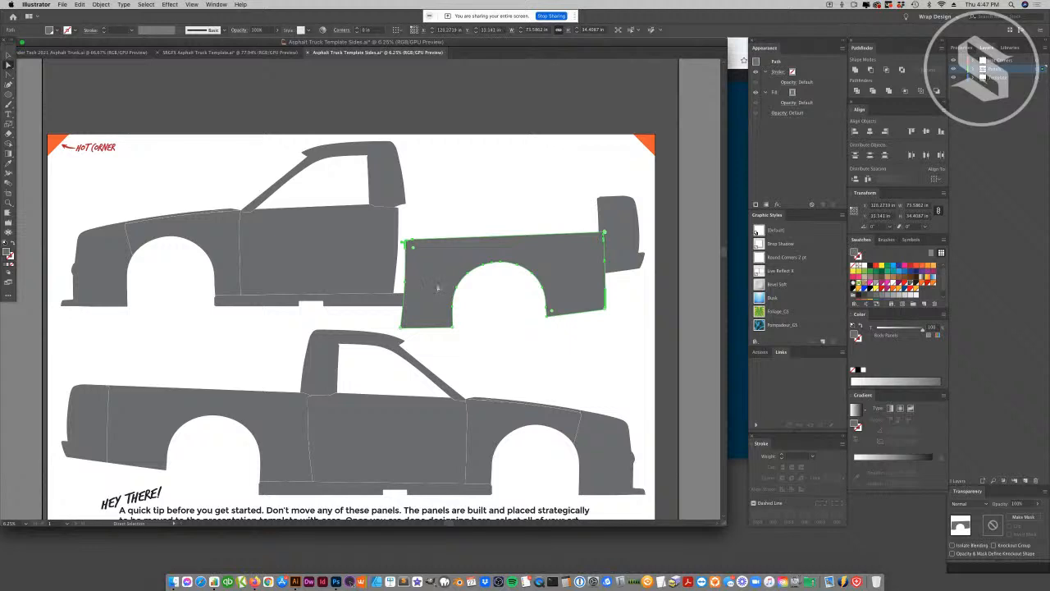
{"action": "key", "text": "super+z"}
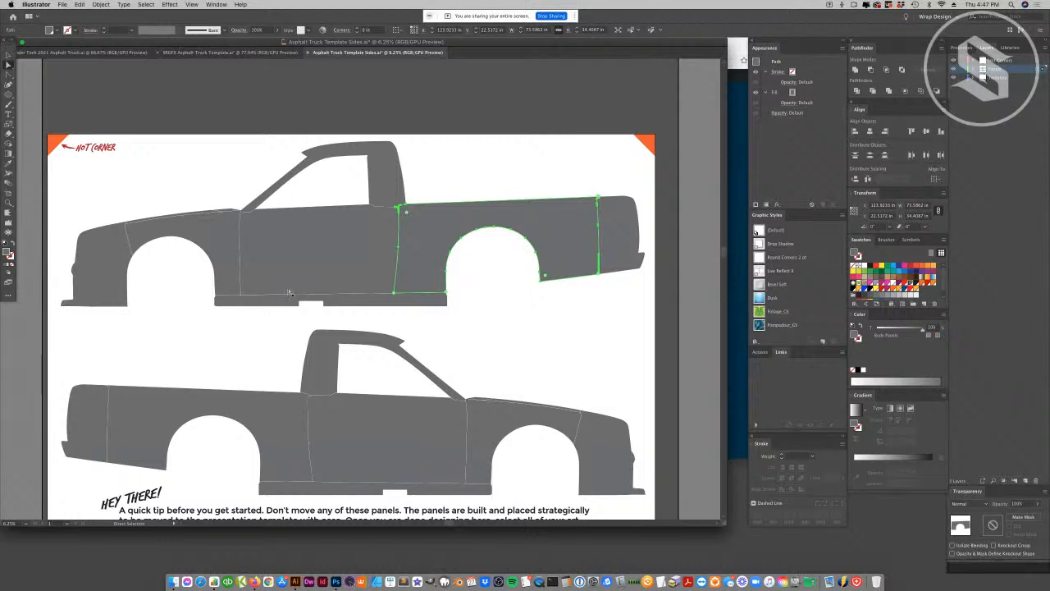
- Select the separate front fender panel, undo the release of the compound path, and clear the selection
{"action": "left_click", "coordinate": [220, 265]}
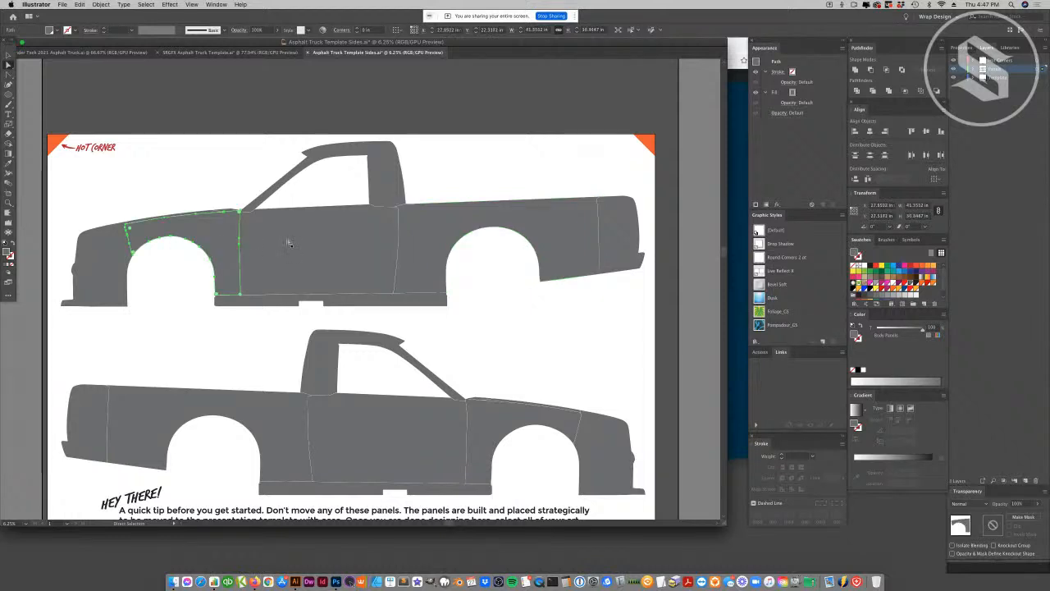
{"action": "left_click", "coordinate": [206, 300]}
{"action": "left_click", "coordinate": [216, 294]}
{"action": "left_click", "coordinate": [357, 322]}
{"action": "key", "text": "super+a"}
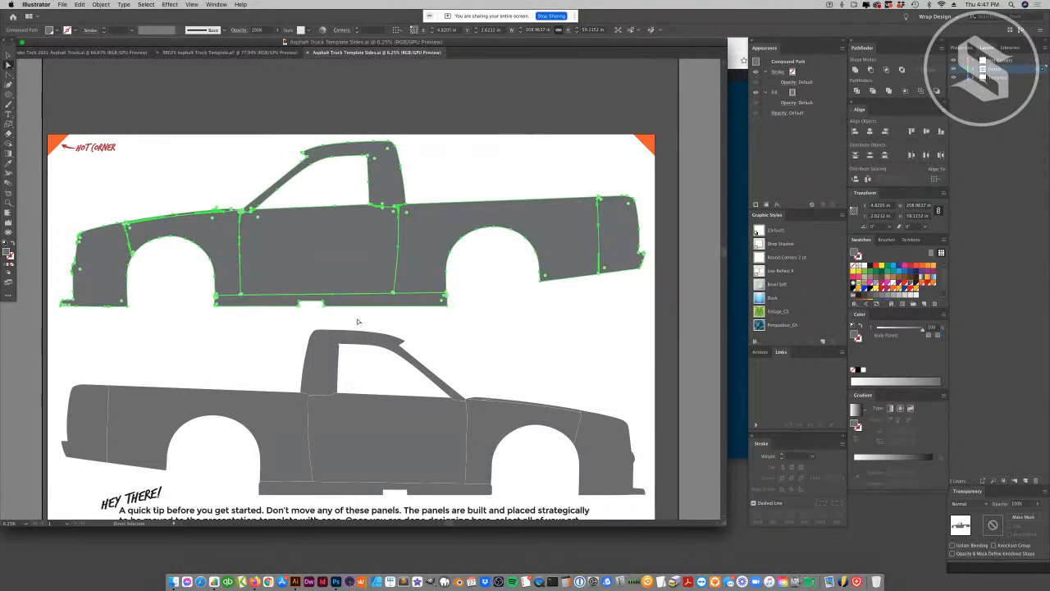
{"action": "left_click", "coordinate": [479, 319]}
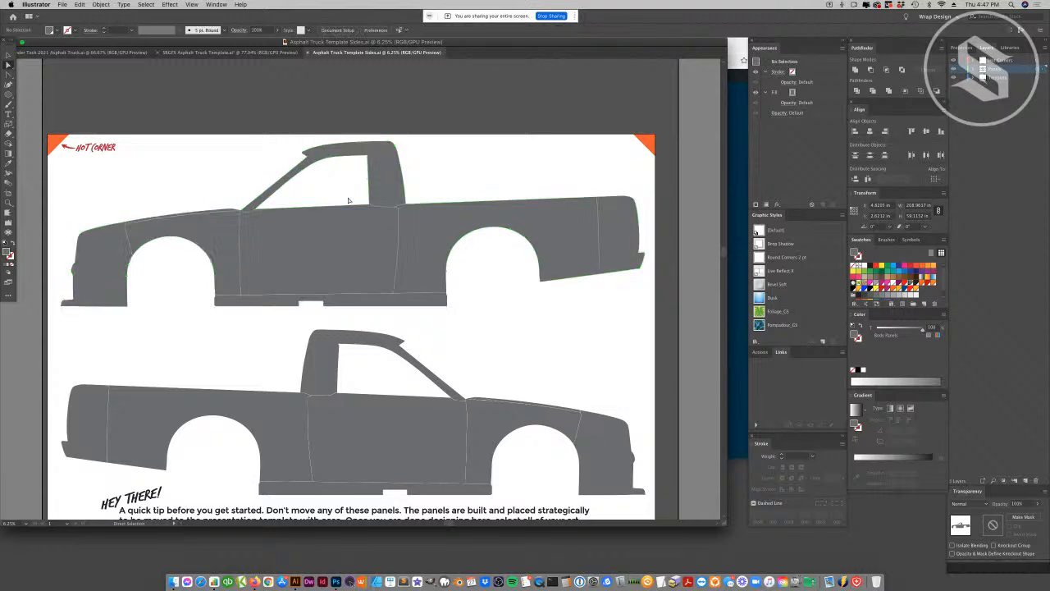
- Switch to Finder, preview SRGFX Asphalt Truck Measurement Template.pdf, and return to Illustrator
{"action": "key", "text": "super+Tab"}
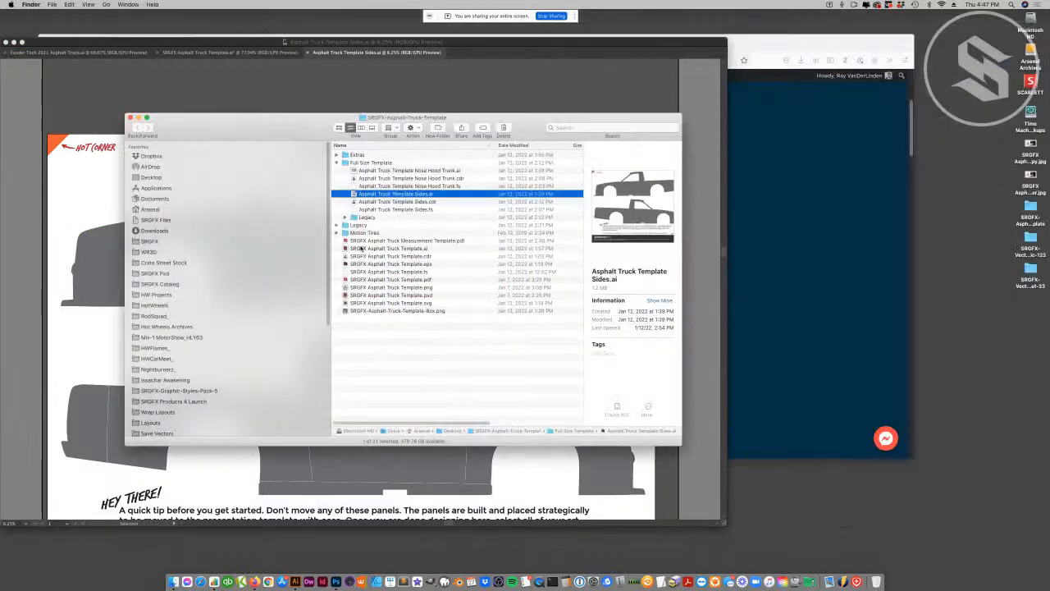
{"action": "left_click", "coordinate": [364, 240]}
{"action": "key", "text": "space"}
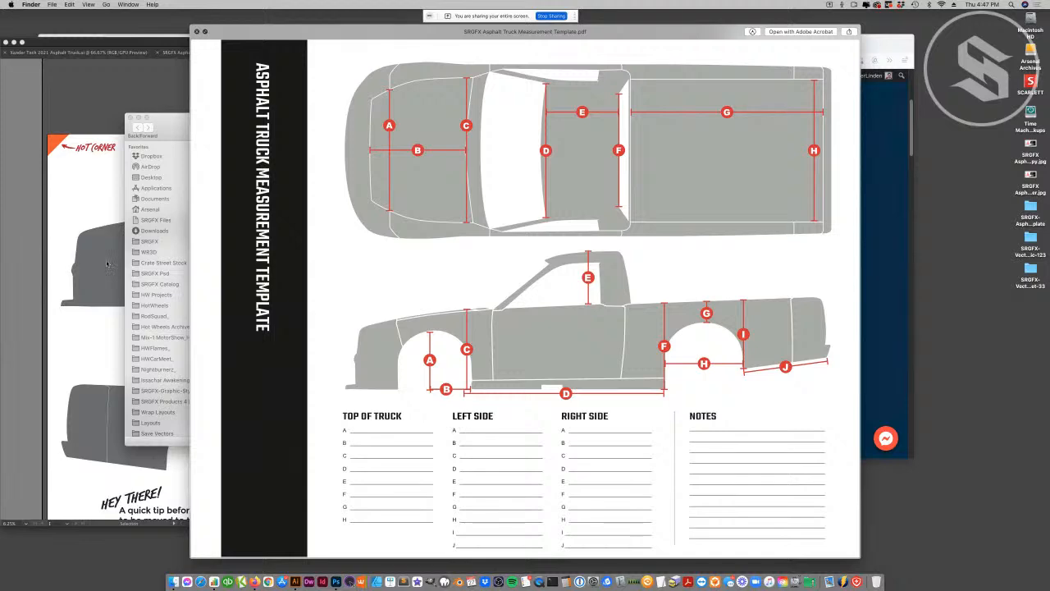
{"action": "left_click", "coordinate": [105, 335]}
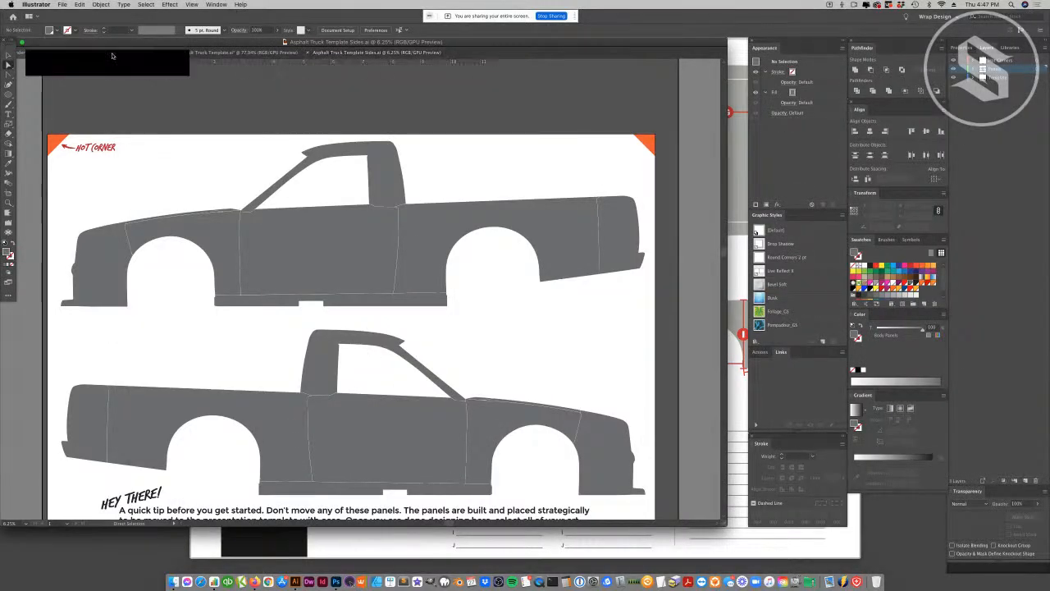
- Go to the SRGFX Asphalt Truck Template document and select all artwork on the Body layer
{"action": "left_click", "coordinate": [189, 51]}
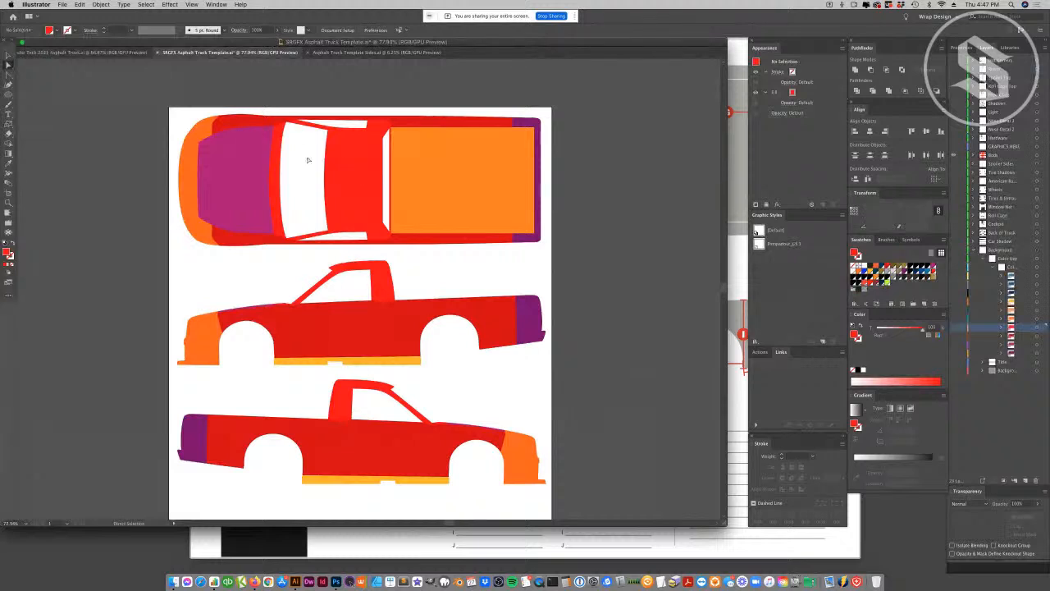
{"action": "scroll", "coordinate": [342, 317], "scroll_direction": "down", "scroll_amount": 2}
{"action": "scroll", "coordinate": [343, 318], "scroll_direction": "down", "scroll_amount": 5}
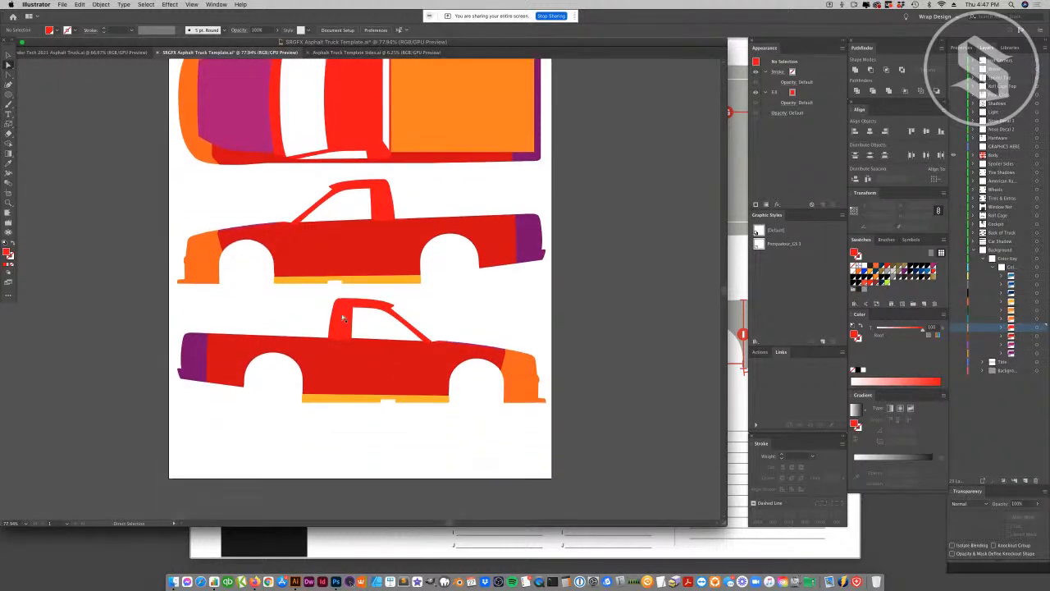
{"action": "scroll", "coordinate": [344, 317], "scroll_direction": "up", "scroll_amount": 5}
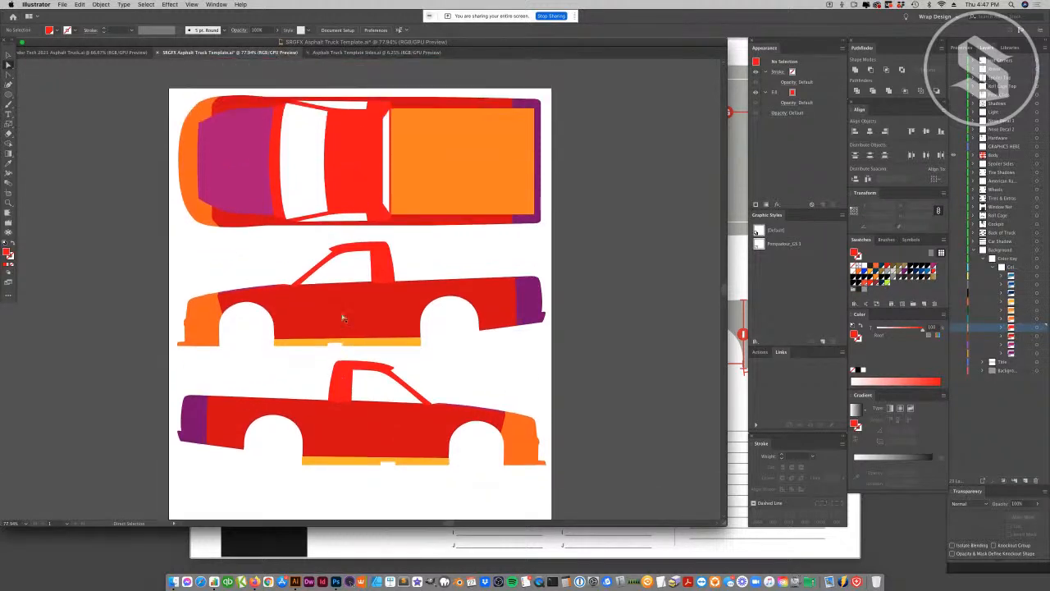
{"action": "left_click", "coordinate": [1037, 156]}
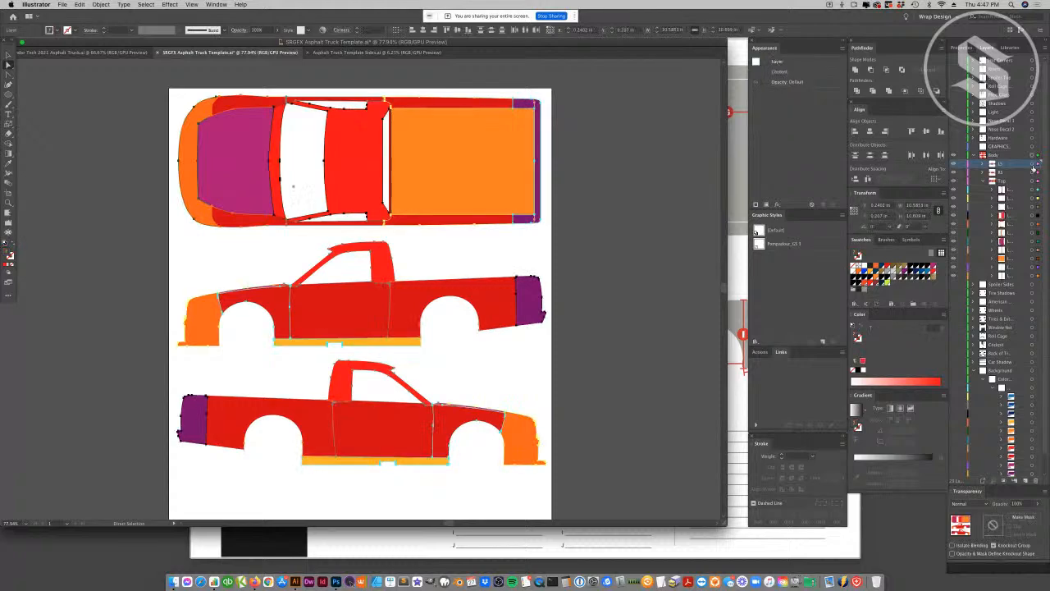
- Select only the upper side view's body panels, try moving them upward, and undo the move
{"action": "key", "text": "v"}
{"action": "left_click", "coordinate": [175, 257]}
{"action": "left_click_drag", "start_coordinate": [176, 241], "coordinate": [552, 359]}
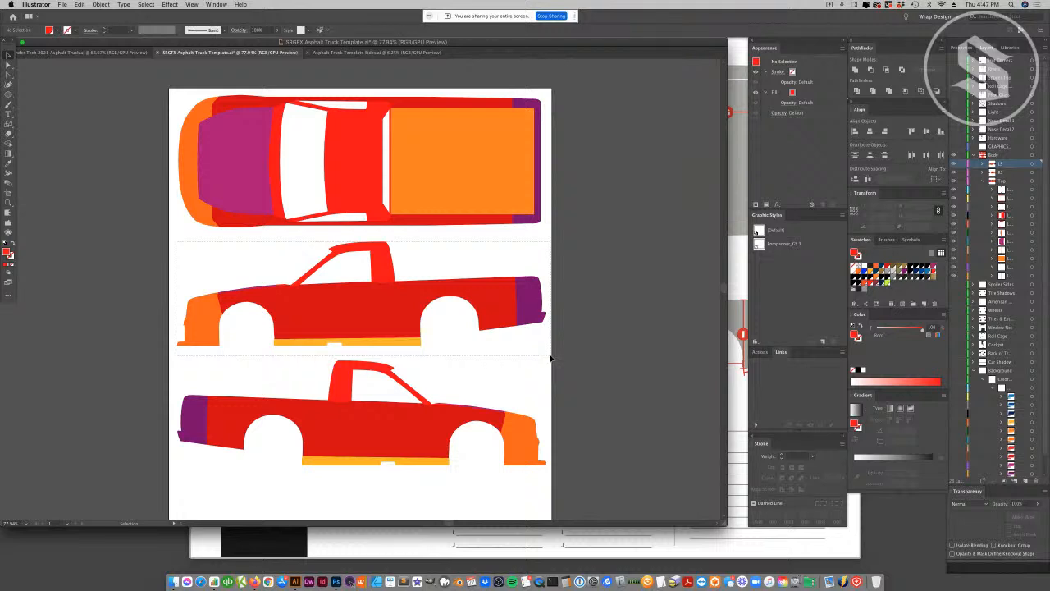
{"action": "left_click_drag", "start_coordinate": [385, 329], "coordinate": [390, 297]}
{"action": "key", "text": "super+z"}
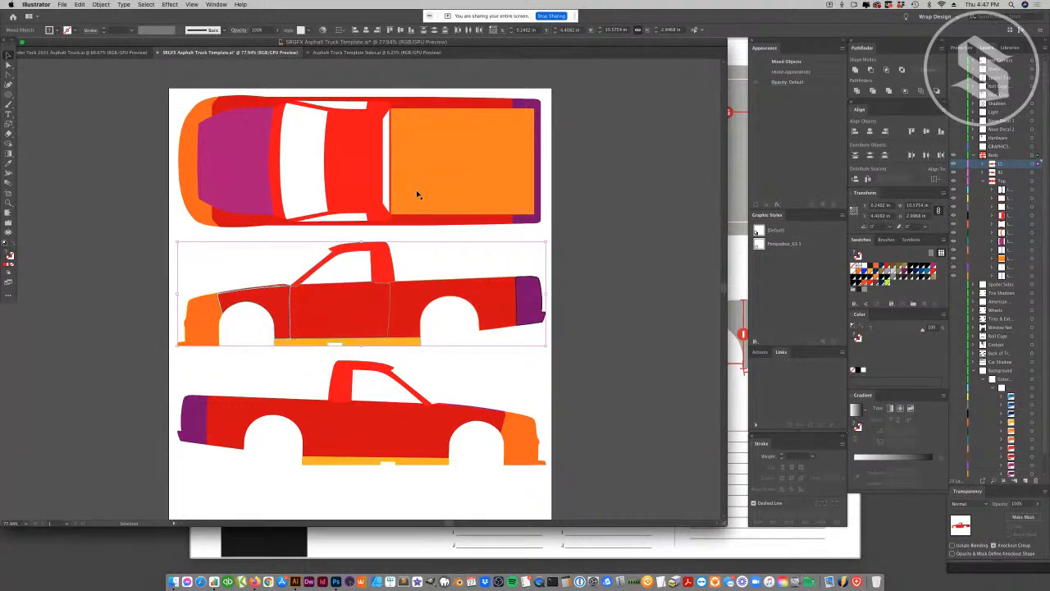
- Try transferring the selected side-view panels to the GRAPHICS HERE layer, and undo the transfer
{"action": "left_click", "coordinate": [1038, 146]}
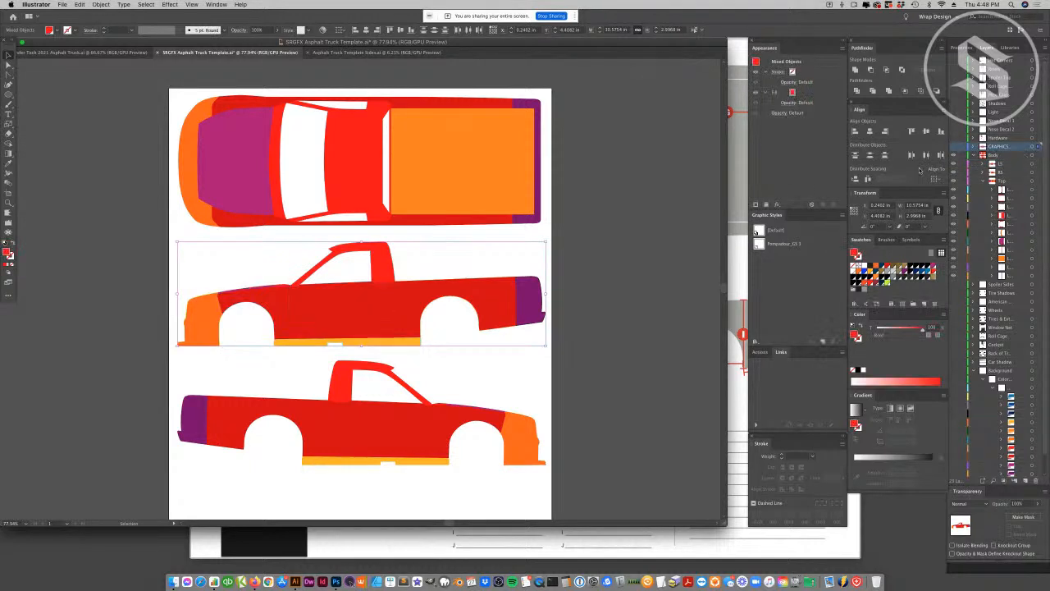
{"action": "left_click_drag", "start_coordinate": [375, 316], "coordinate": [465, 346]}
{"action": "key", "text": "super+z"}
- Reselect the upper side view's panels from the Body layer's LS sublayer and transfer them to the GRAPHICS HERE layer
{"action": "left_click", "coordinate": [1037, 163]}
{"action": "left_click", "coordinate": [514, 353]}
{"action": "left_click_drag", "start_coordinate": [549, 237], "coordinate": [162, 353]}
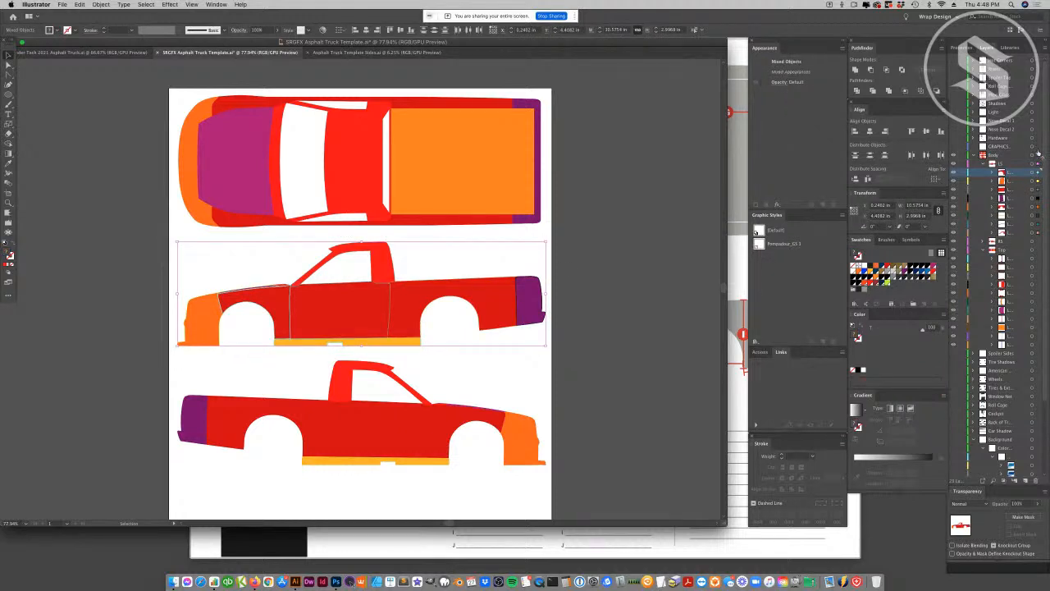
{"action": "left_click", "coordinate": [1038, 146]}
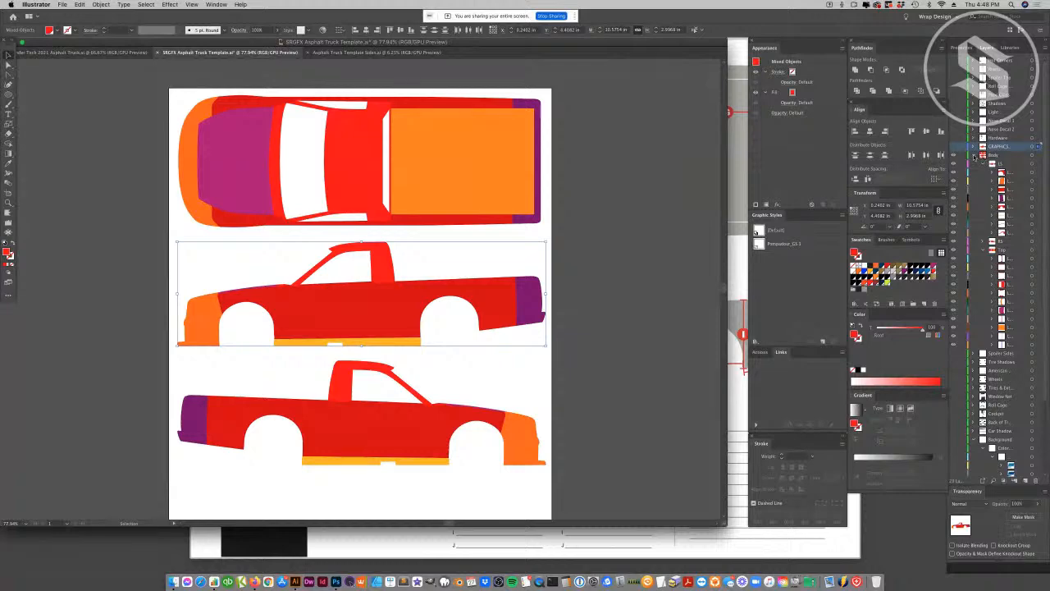
- Collapse and hide the Body layer, show the GRAPHICS HERE layer to isolate the transferred panels, and clear the selection
{"action": "left_click", "coordinate": [973, 155]}
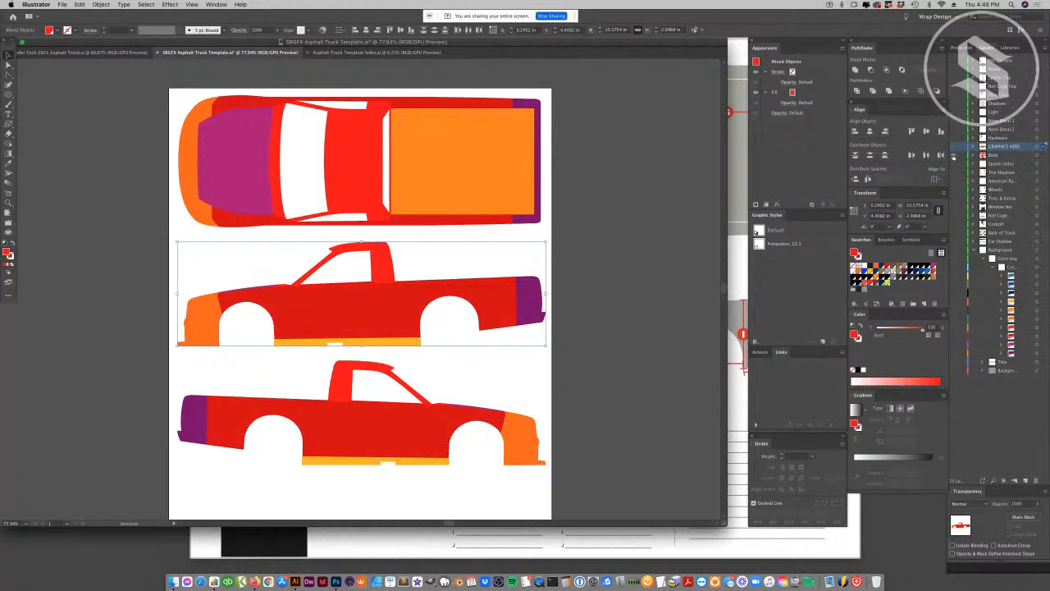
{"action": "left_click", "coordinate": [953, 156]}
{"action": "left_click", "coordinate": [953, 156]}
{"action": "key", "text": "super+y"}
{"action": "key", "text": "super+y"}
{"action": "left_click", "coordinate": [953, 156]}
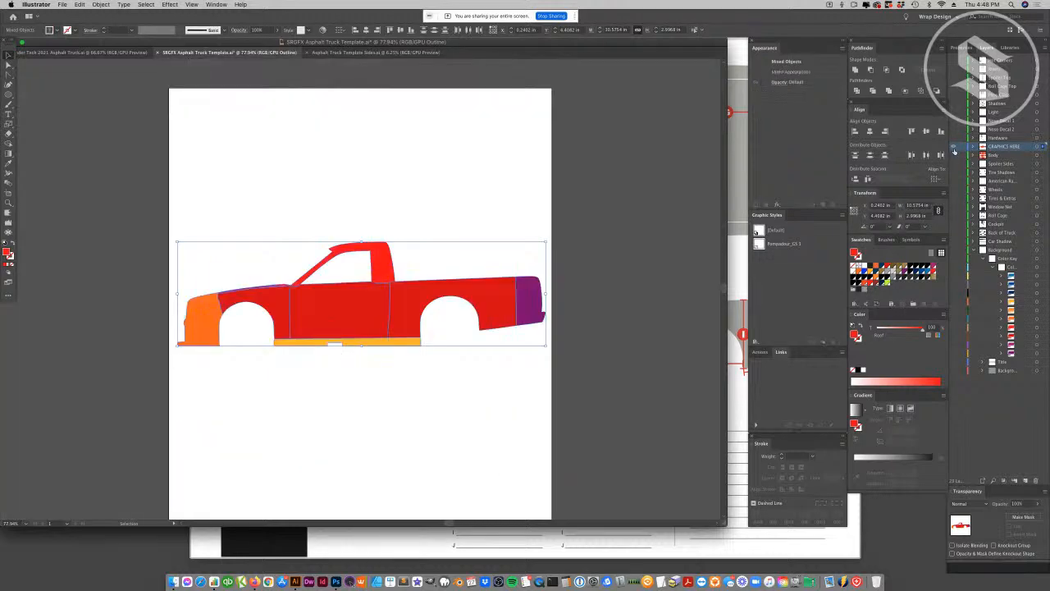
{"action": "left_click", "coordinate": [181, 198]}
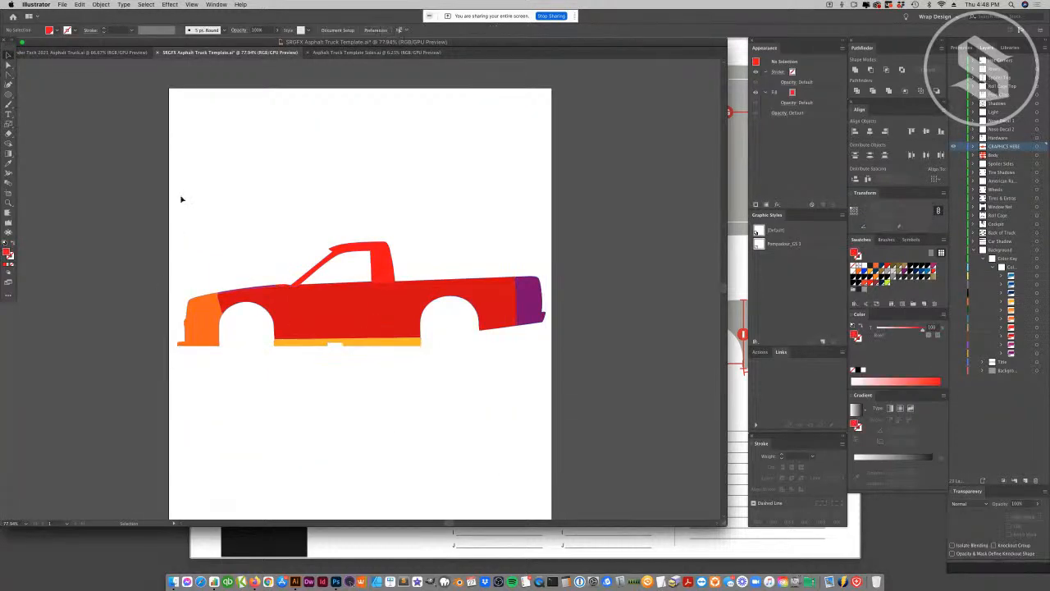
- Try uniting all the isolated side-view panels on the GRAPHICS HERE layer into one shape
{"action": "left_click_drag", "start_coordinate": [160, 181], "coordinate": [583, 397]}
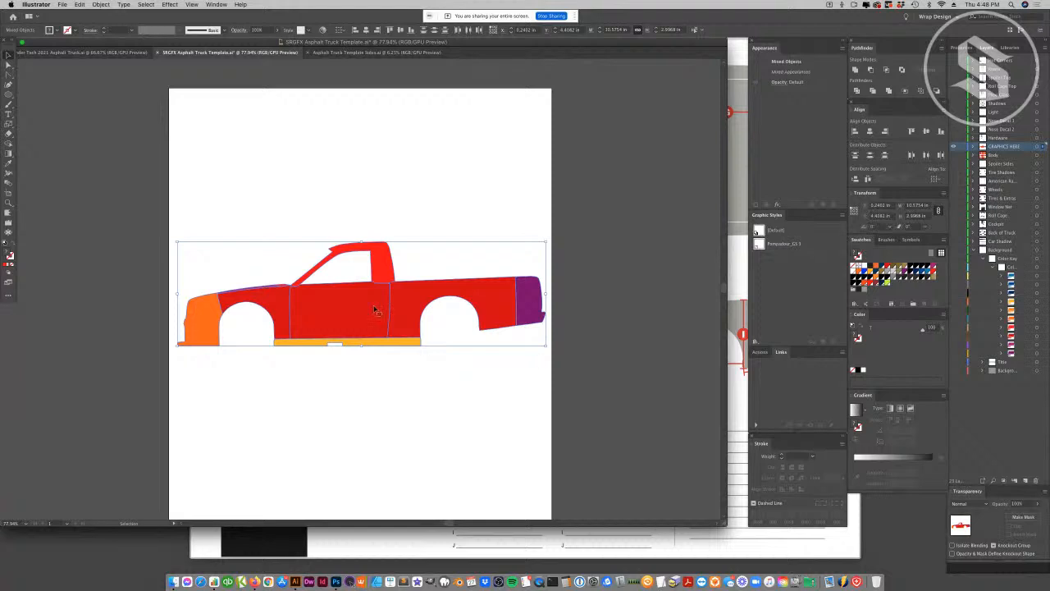
{"action": "left_click", "coordinate": [855, 70]}
{"action": "left_click", "coordinate": [941, 49]}
{"action": "left_click", "coordinate": [987, 82]}
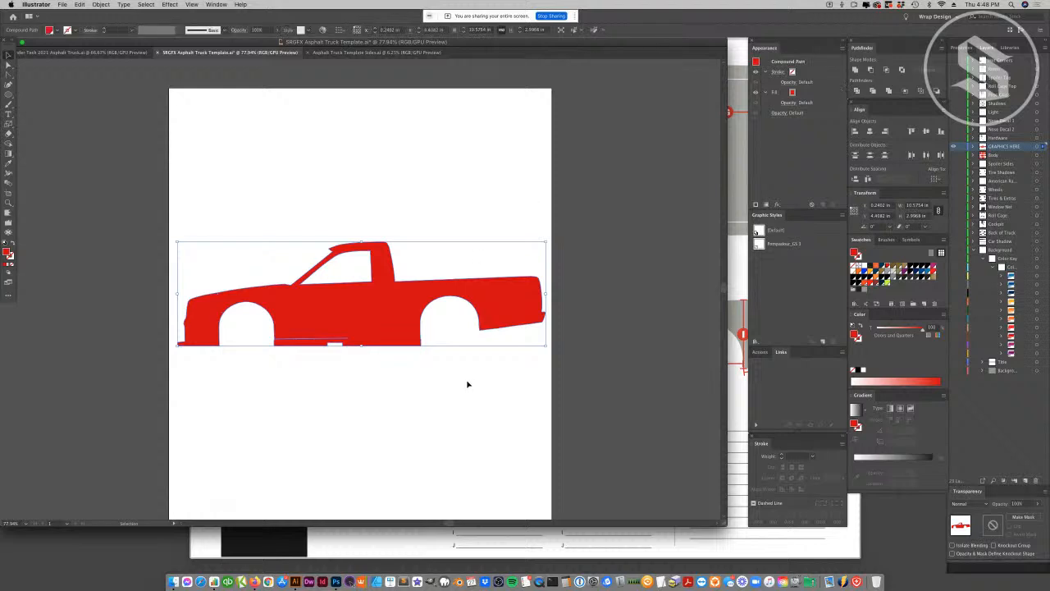
- Delete the stray anchor points along the united shape's rocker panel behind the front wheel arch, and reselect the shape
{"action": "left_click", "coordinate": [467, 385]}
{"action": "left_click", "coordinate": [353, 338]}
{"action": "key", "text": "a"}
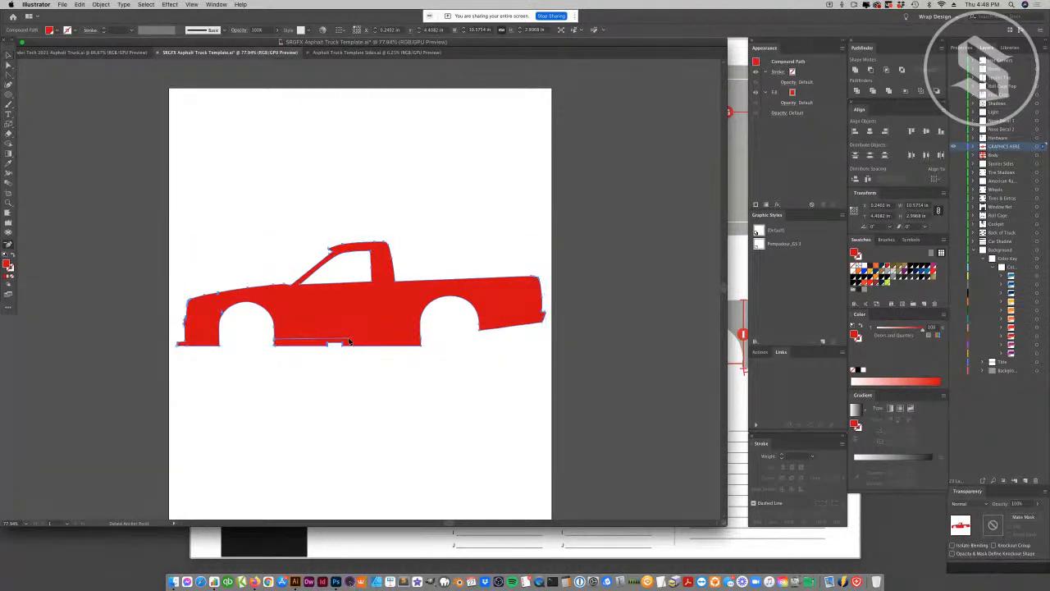
{"action": "left_click", "coordinate": [291, 341]}
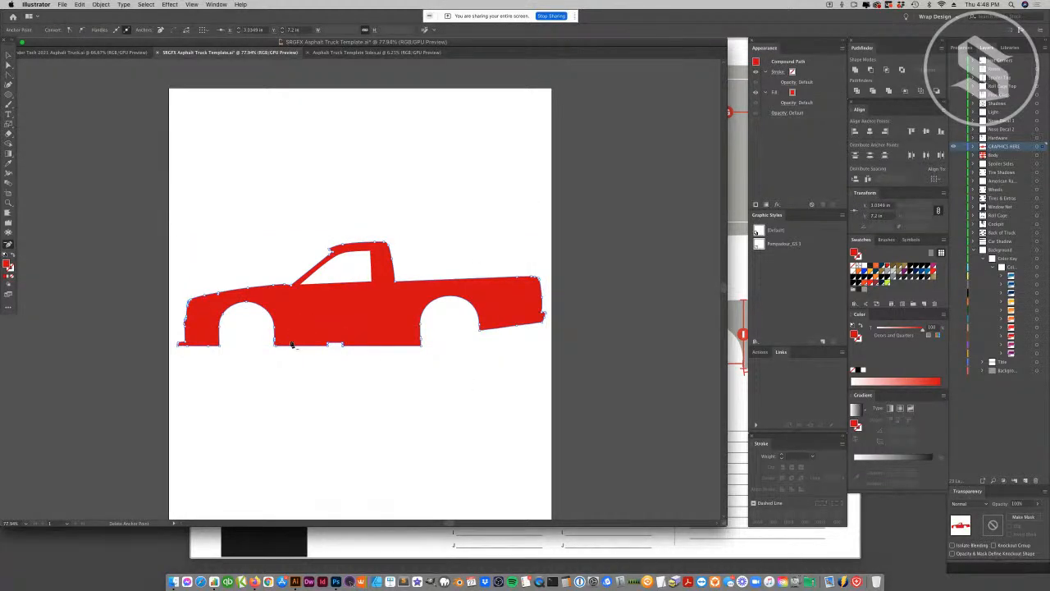
{"action": "left_click", "coordinate": [7, 56]}
{"action": "left_click", "coordinate": [321, 129]}
{"action": "left_click", "coordinate": [350, 318]}
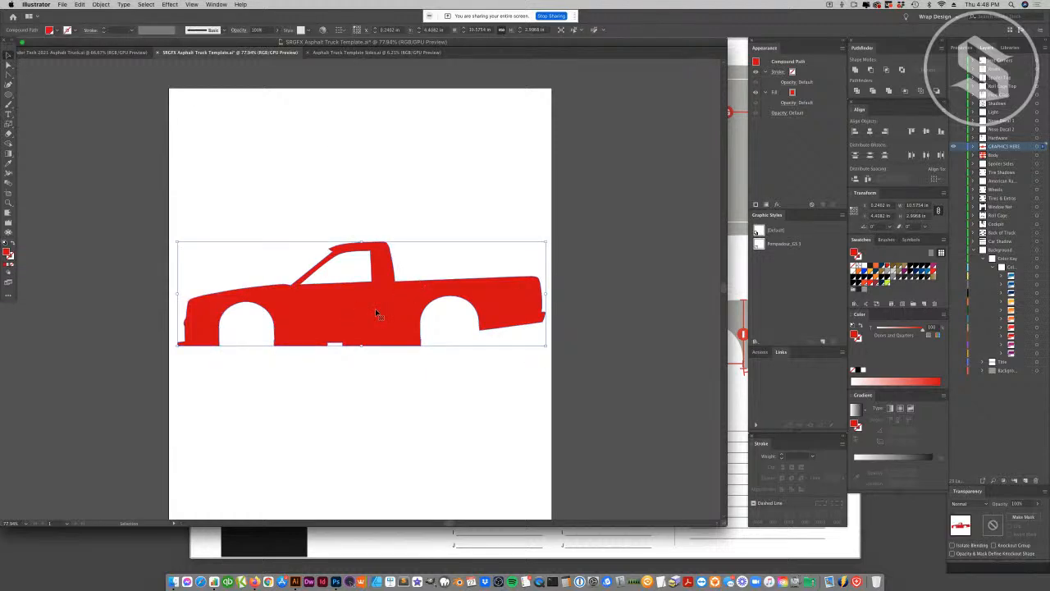
- Select individual anchor points around the united shape's front wheel arch, and clear the selection
{"action": "left_click", "coordinate": [245, 331]}
{"action": "left_click", "coordinate": [222, 315]}
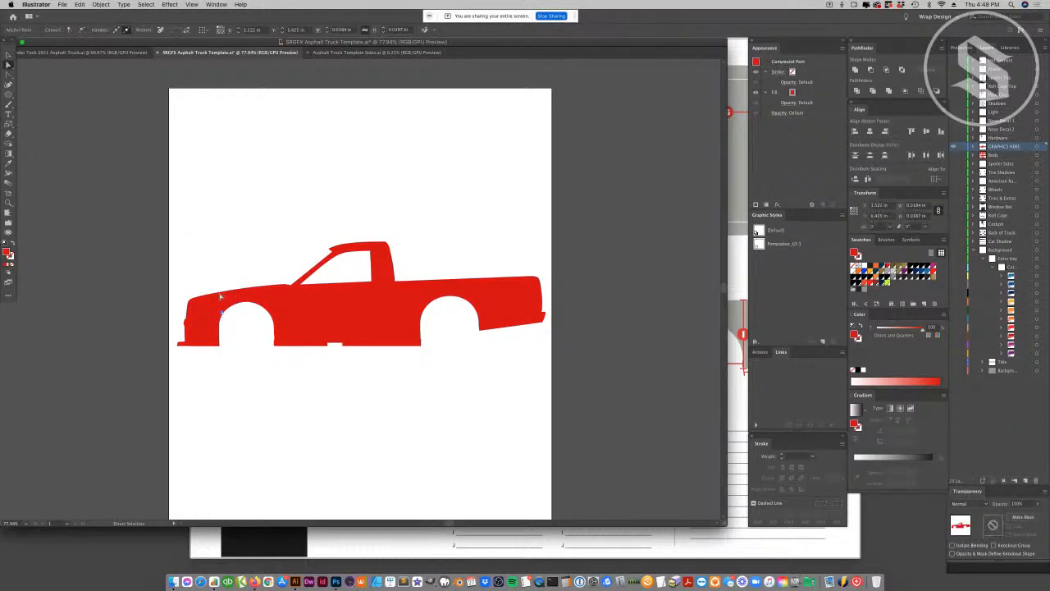
{"action": "left_click", "coordinate": [222, 315]}
{"action": "left_click", "coordinate": [334, 331]}
{"action": "left_click", "coordinate": [258, 372]}
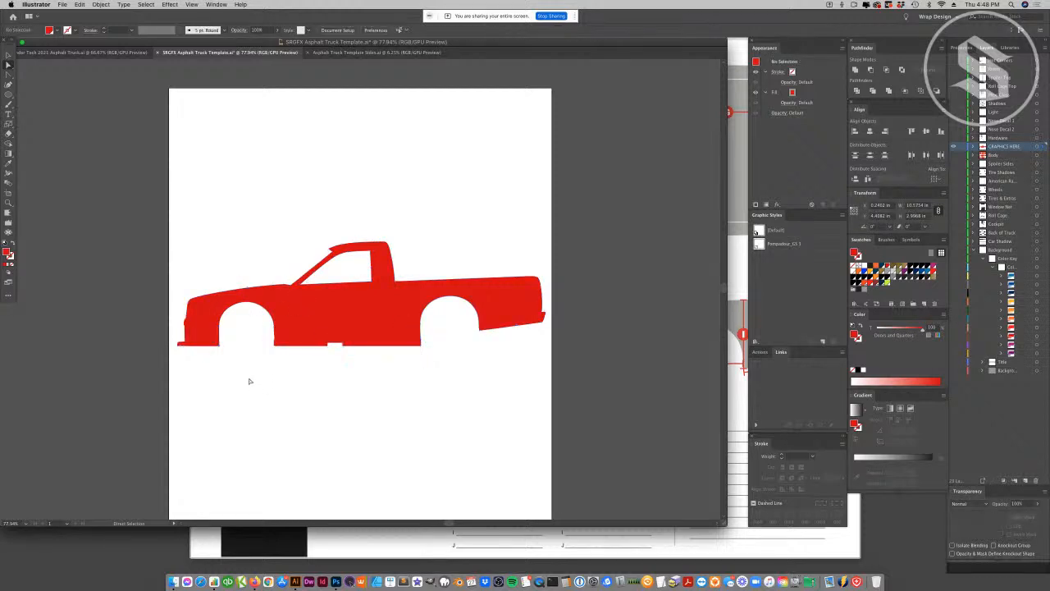
- Undo the point clean-up and panel merge, try moving the cab pillar panel upward, and undo the move
{"action": "left_click", "coordinate": [349, 319]}
{"action": "left_click", "coordinate": [394, 315]}
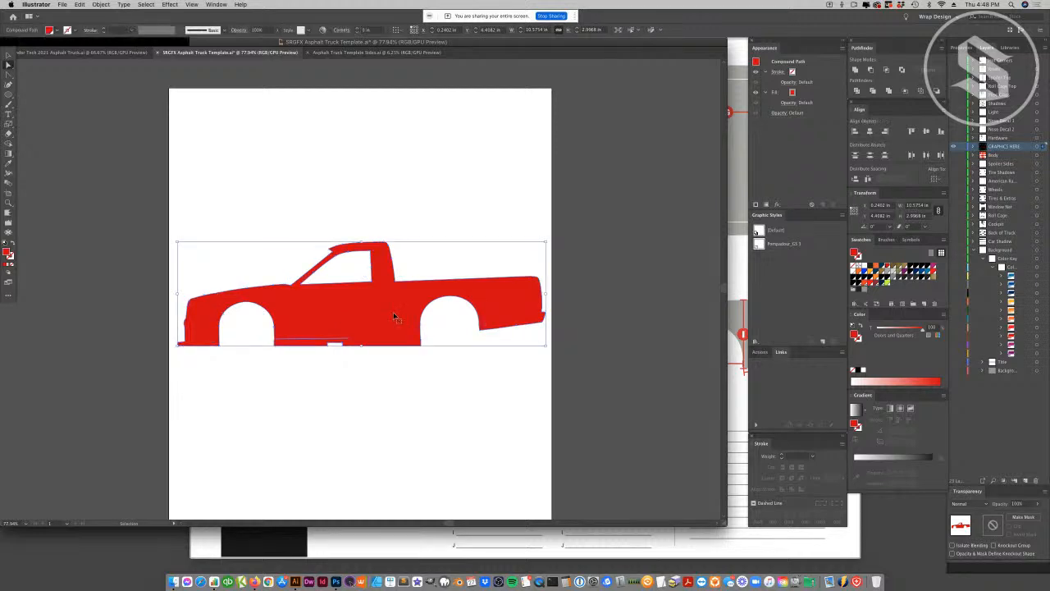
{"action": "key", "text": "super+alt+shift+8"}
{"action": "left_click", "coordinate": [404, 393]}
{"action": "left_click_drag", "start_coordinate": [366, 271], "coordinate": [408, 205]}
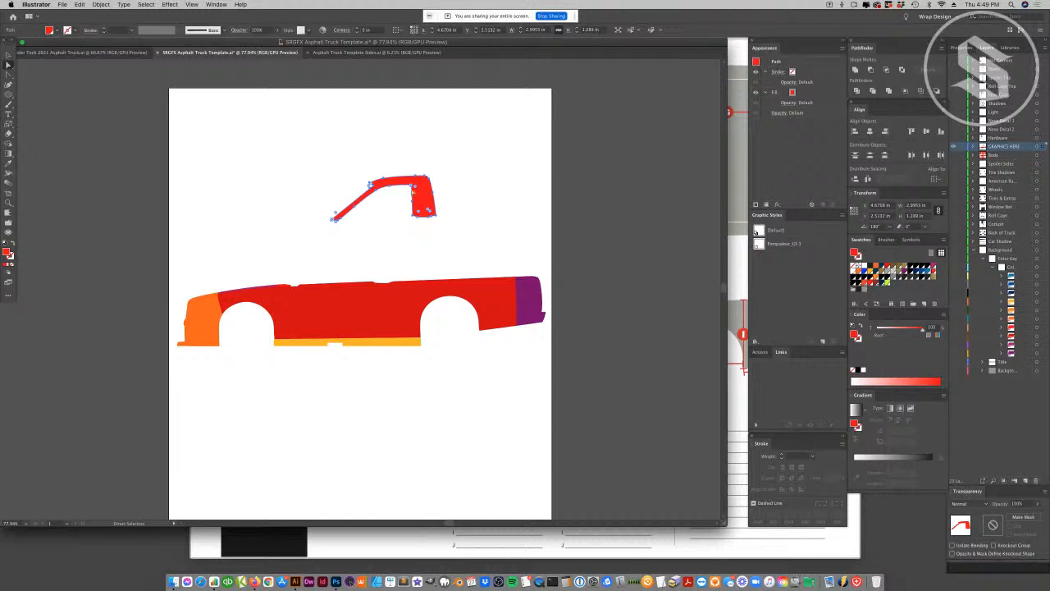
{"action": "key", "text": "super+z"}
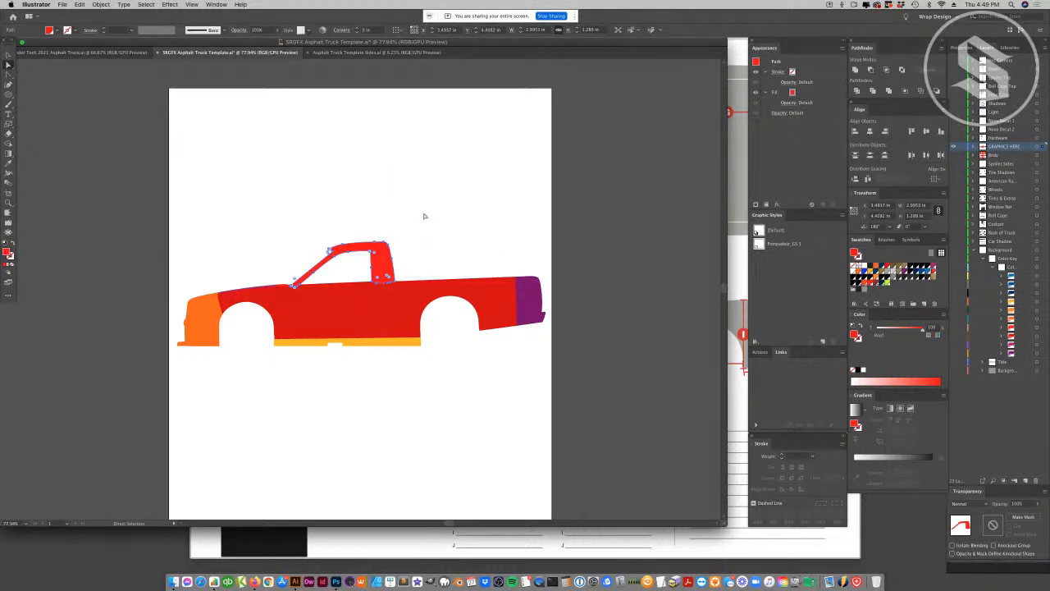
- Select all the side-view panels on the GRAPHICS HERE layer and unite them into a single shape
{"action": "left_click", "coordinate": [8, 55]}
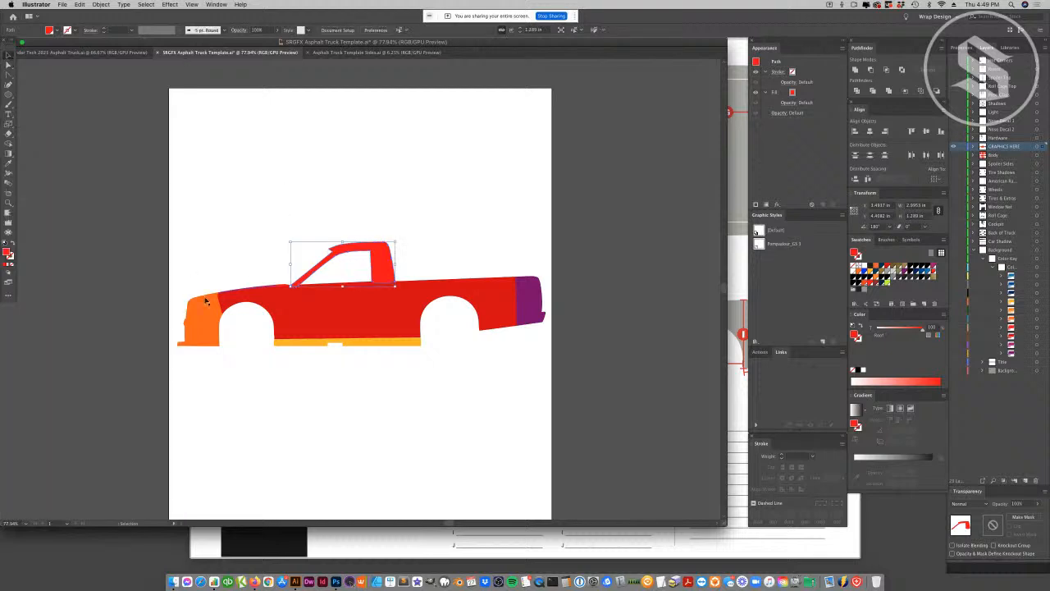
{"action": "left_click", "coordinate": [246, 274]}
{"action": "key", "text": "super+a"}
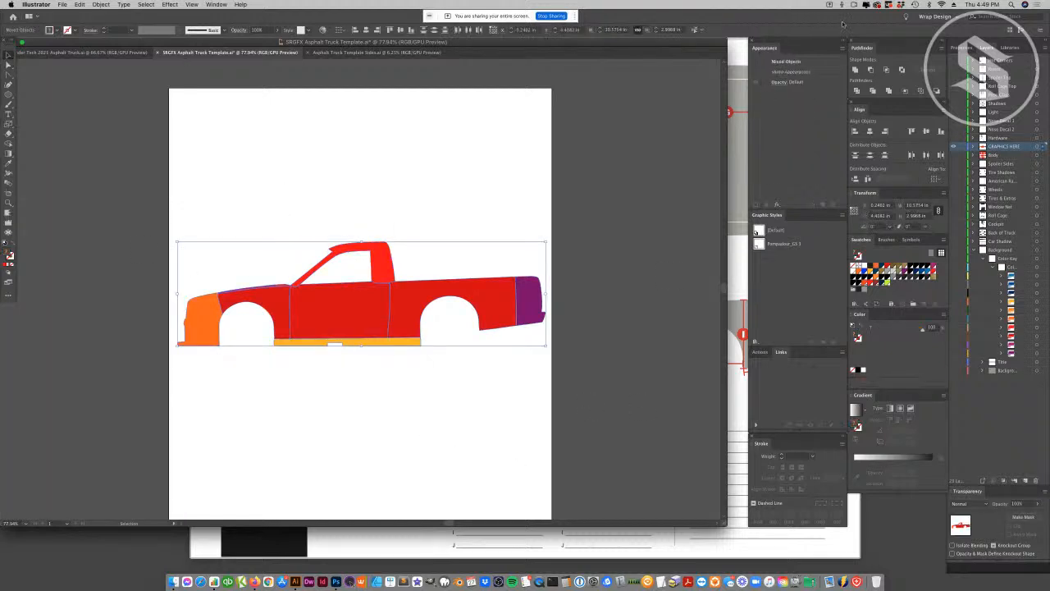
{"action": "left_click", "coordinate": [856, 70]}
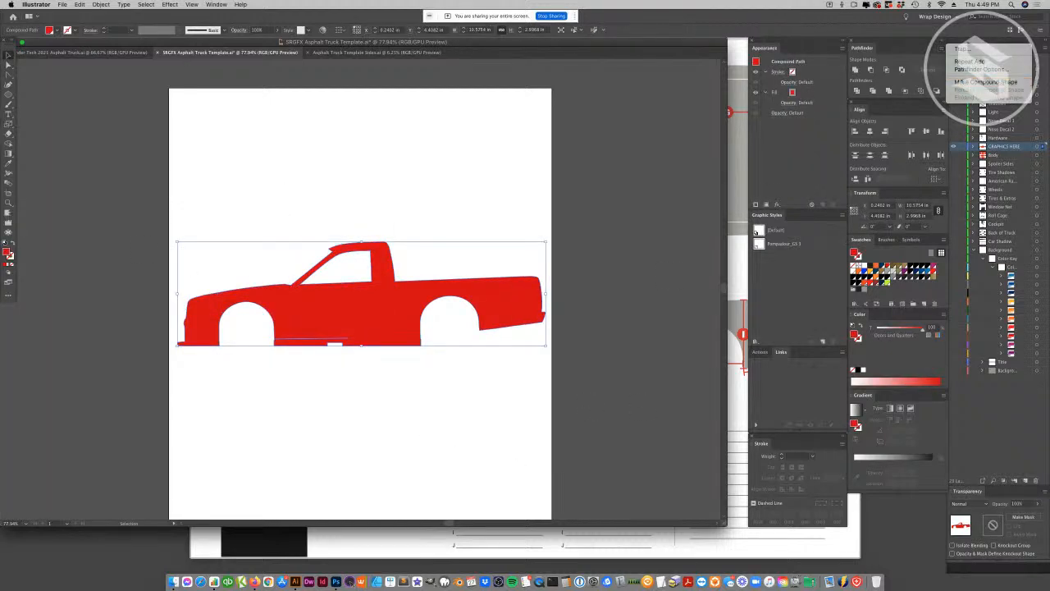
{"action": "left_click", "coordinate": [348, 225]}
- Remove the leftover anchor points inside the merged truck side above the rocker edge, and reselect the whole shape
{"action": "left_click", "coordinate": [319, 315]}
{"action": "key", "text": "a"}
{"action": "key", "text": "minus"}
{"action": "left_click", "coordinate": [348, 339]}
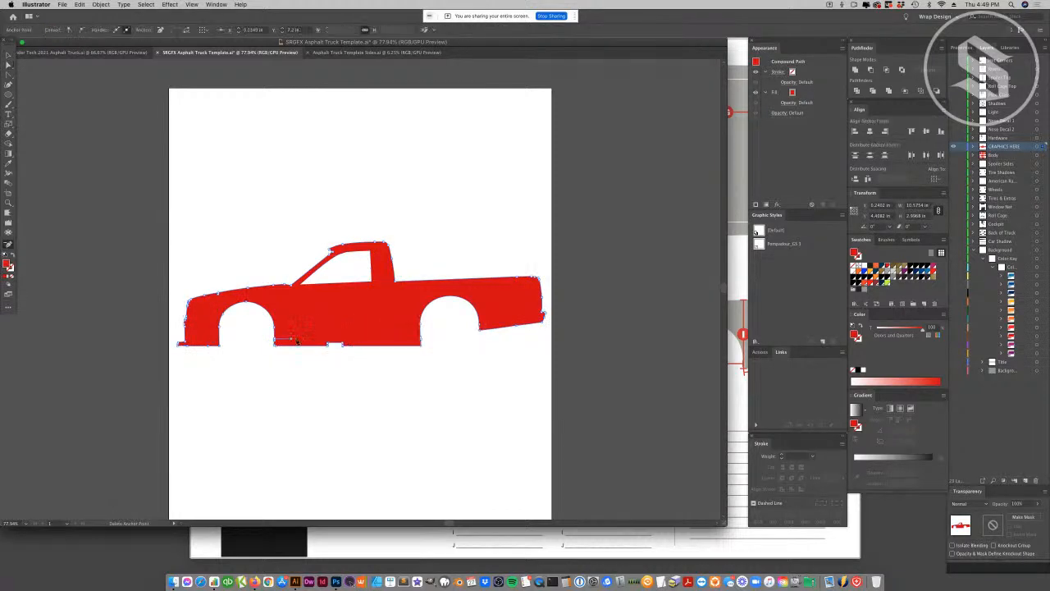
{"action": "left_click", "coordinate": [279, 343]}
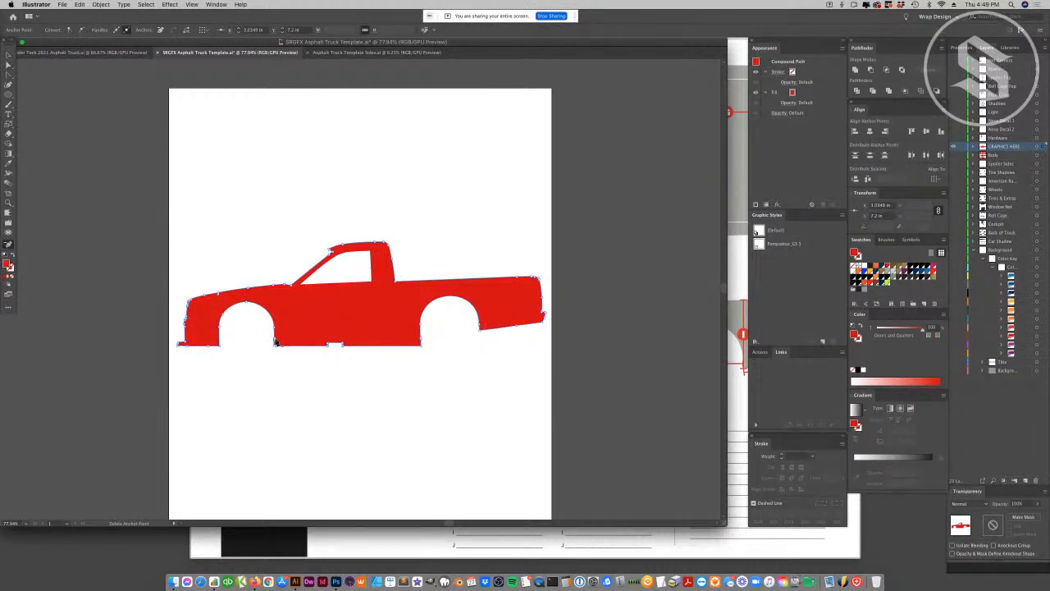
{"action": "key", "text": "v"}
{"action": "left_click", "coordinate": [348, 305]}
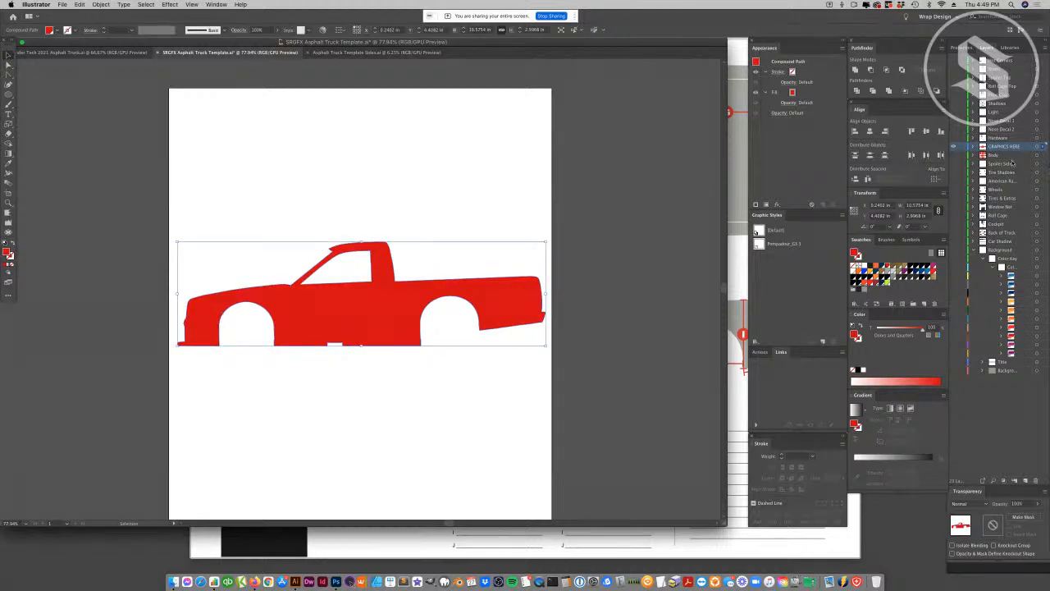
- Collapse the Background layer, show the Body layer and hide the GRAPHICS HERE layer
{"action": "left_click", "coordinate": [971, 251]}
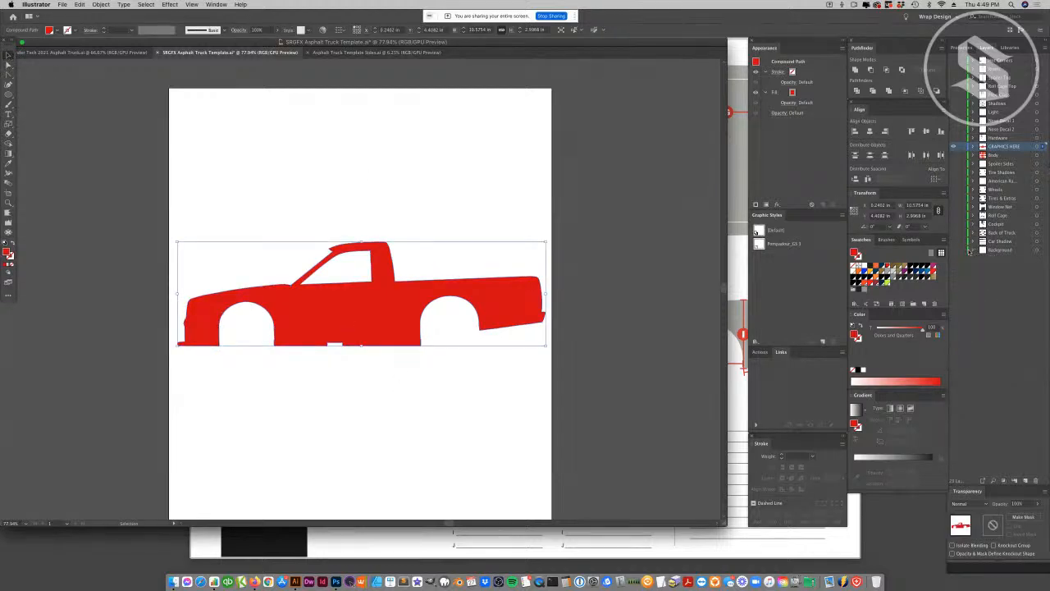
{"action": "left_click", "coordinate": [953, 155]}
{"action": "left_click", "coordinate": [953, 146]}
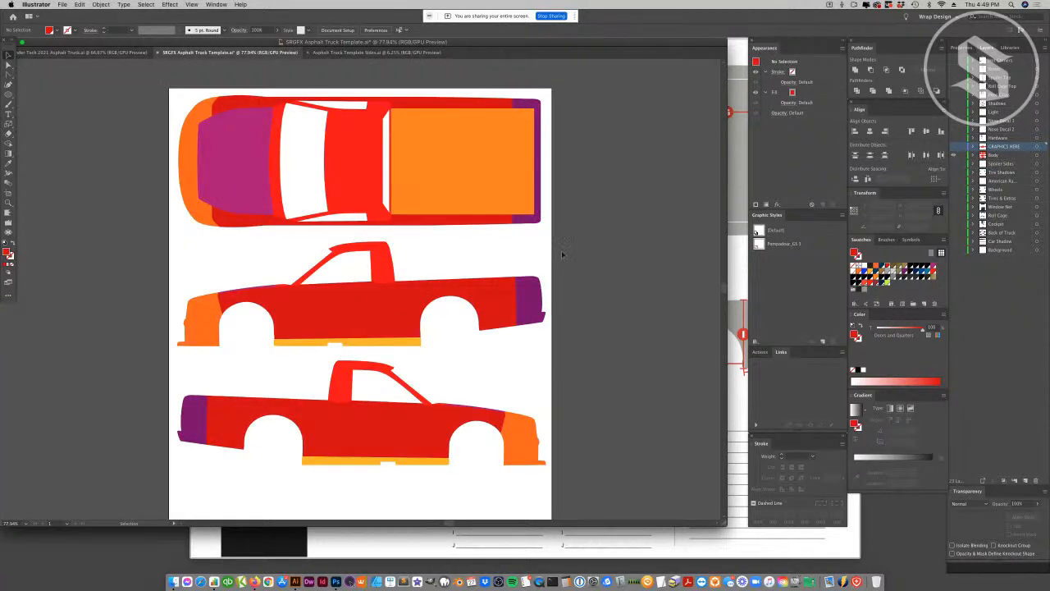
- Try moving the upper side view's door panel downward, and undo the move
{"action": "scroll", "coordinate": [560, 336], "scroll_direction": "down", "scroll_amount": 5}
{"action": "scroll", "coordinate": [544, 328], "scroll_direction": "up", "scroll_amount": 3}
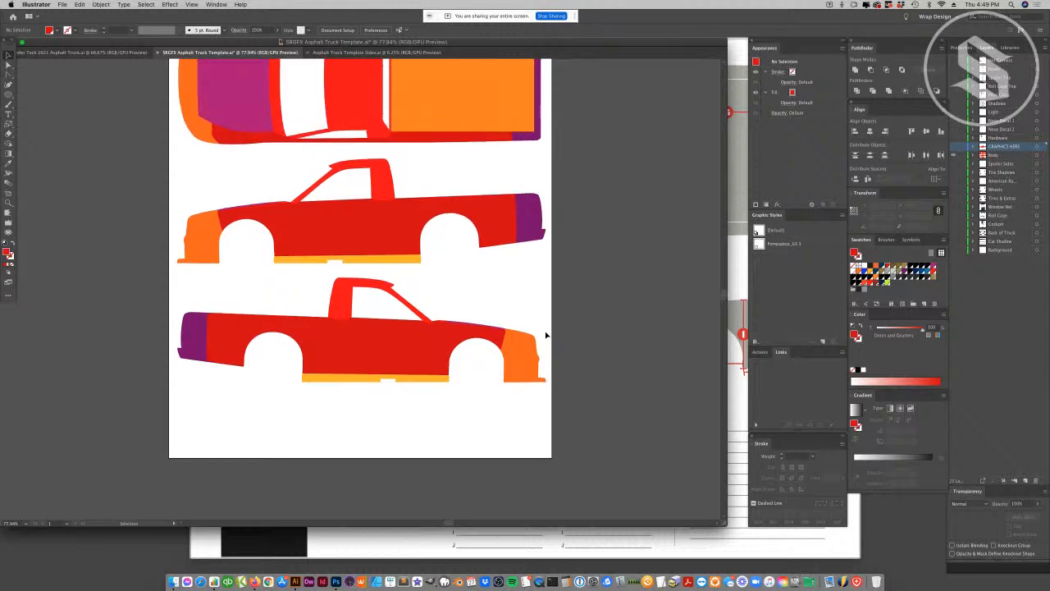
{"action": "left_click_drag", "start_coordinate": [324, 257], "coordinate": [333, 290]}
{"action": "key", "text": "super+z"}
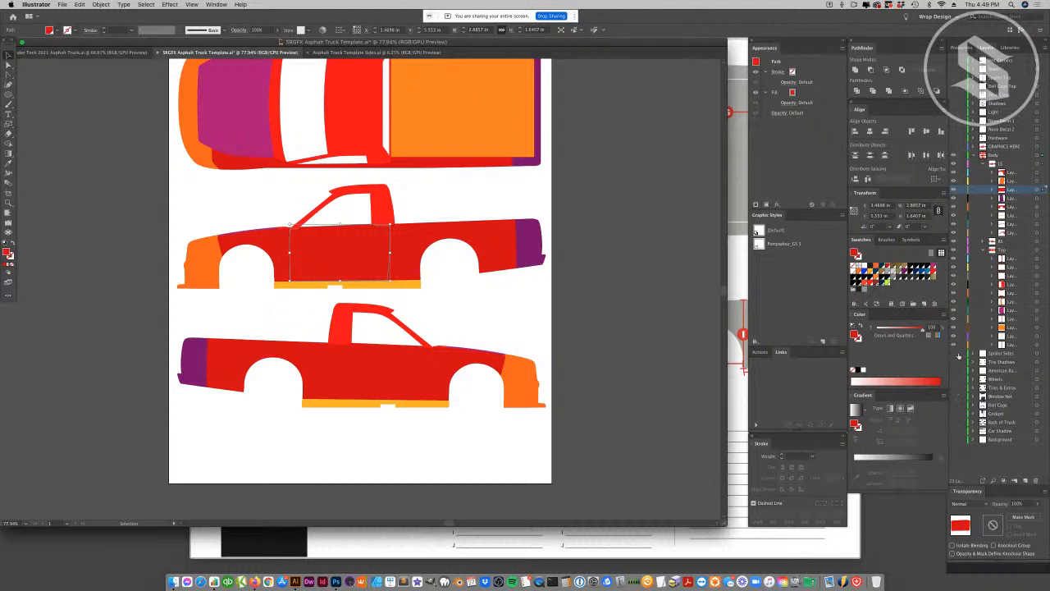
- Show the hidden template layers from Car Shadow and Back of Truck up through the roll cage, wheels, Spoiler Sides and shading
{"action": "left_click", "coordinate": [952, 432]}
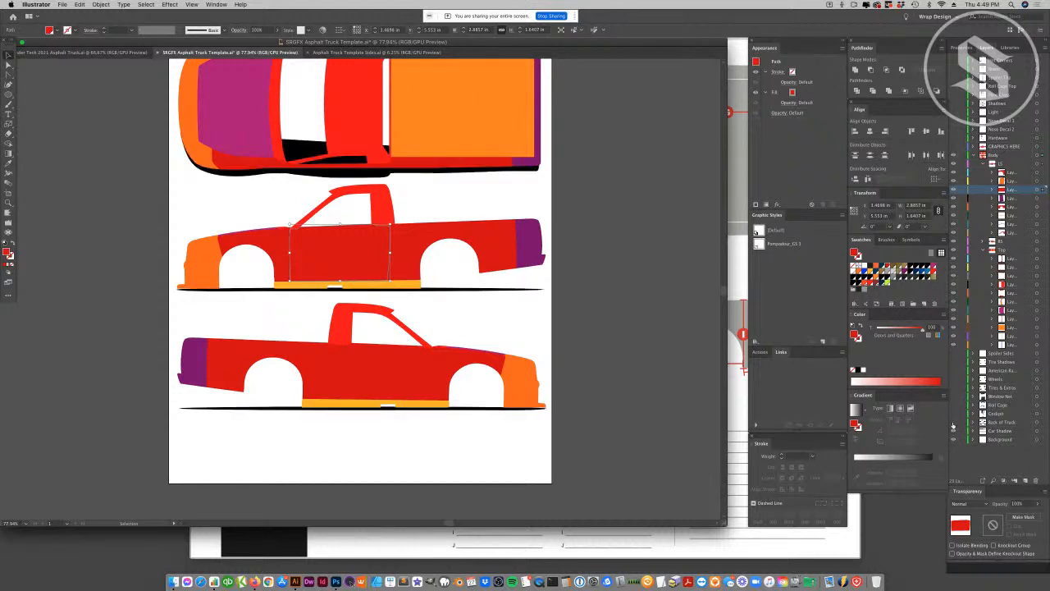
{"action": "left_click", "coordinate": [953, 421]}
{"action": "left_click", "coordinate": [953, 413]}
{"action": "left_click", "coordinate": [954, 405]}
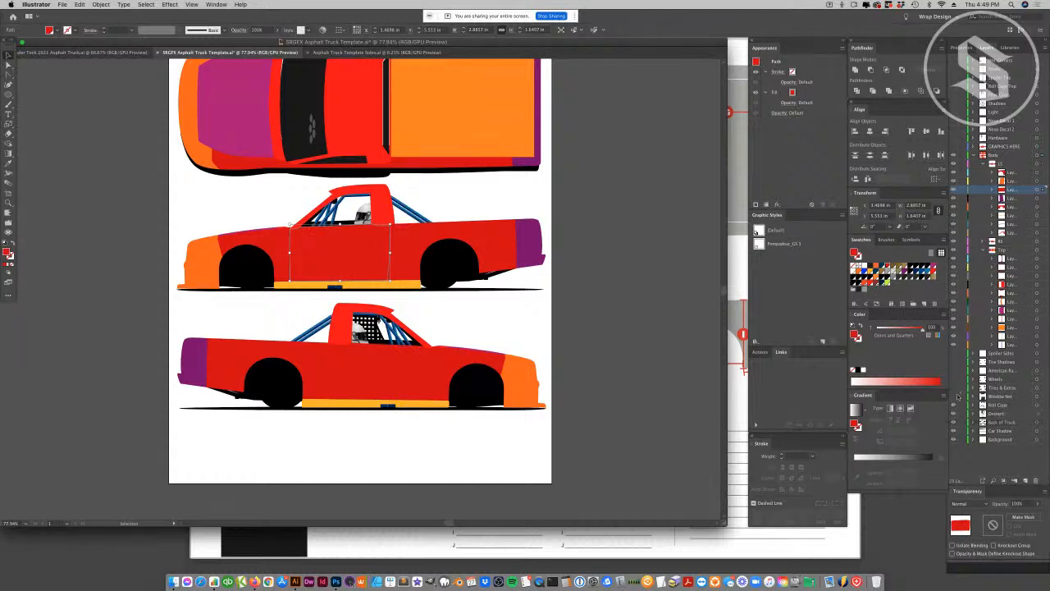
{"action": "left_click", "coordinate": [954, 353]}
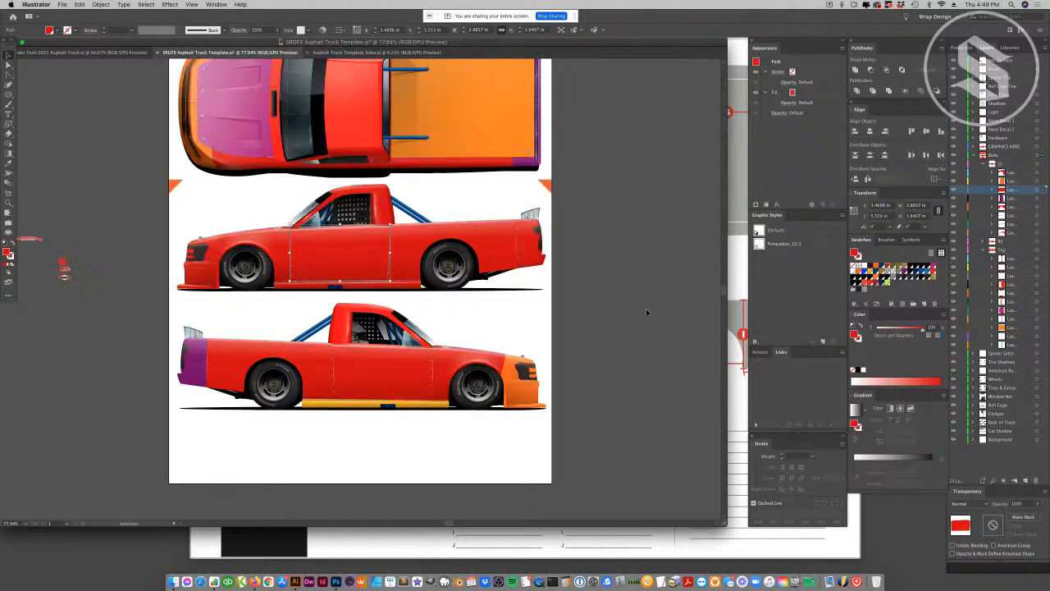
- Reveal all hidden objects, including the gray background, title and color key, and select a blue color key swatch
{"action": "left_click", "coordinate": [96, 6]}
{"action": "left_click", "coordinate": [110, 81]}
{"action": "left_click", "coordinate": [121, 352]}
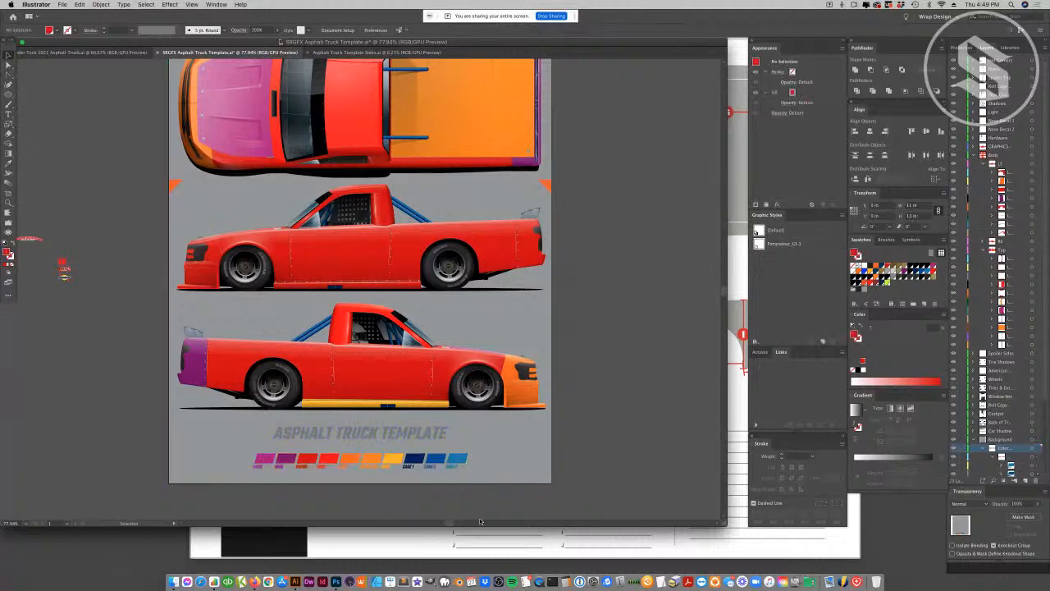
{"action": "left_click", "coordinate": [437, 461]}
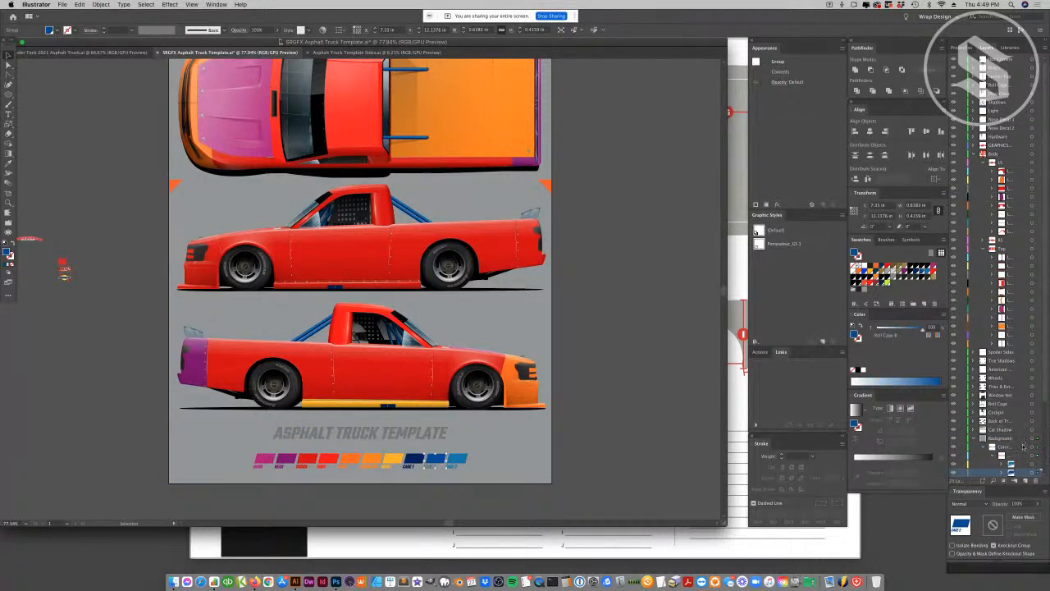
- Collapse the expanded Body layer and hide every layer except Body and Background
{"action": "scroll", "coordinate": [1023, 446], "scroll_direction": "down", "scroll_amount": 5}
{"action": "left_click", "coordinate": [974, 356]}
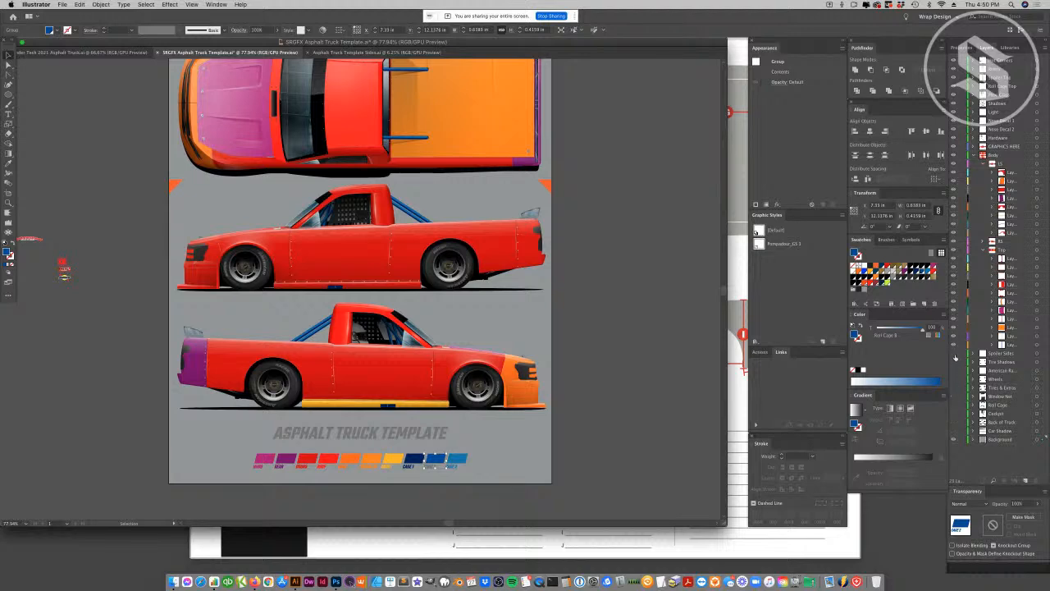
{"action": "left_click_drag", "start_coordinate": [955, 356], "coordinate": [953, 353]}
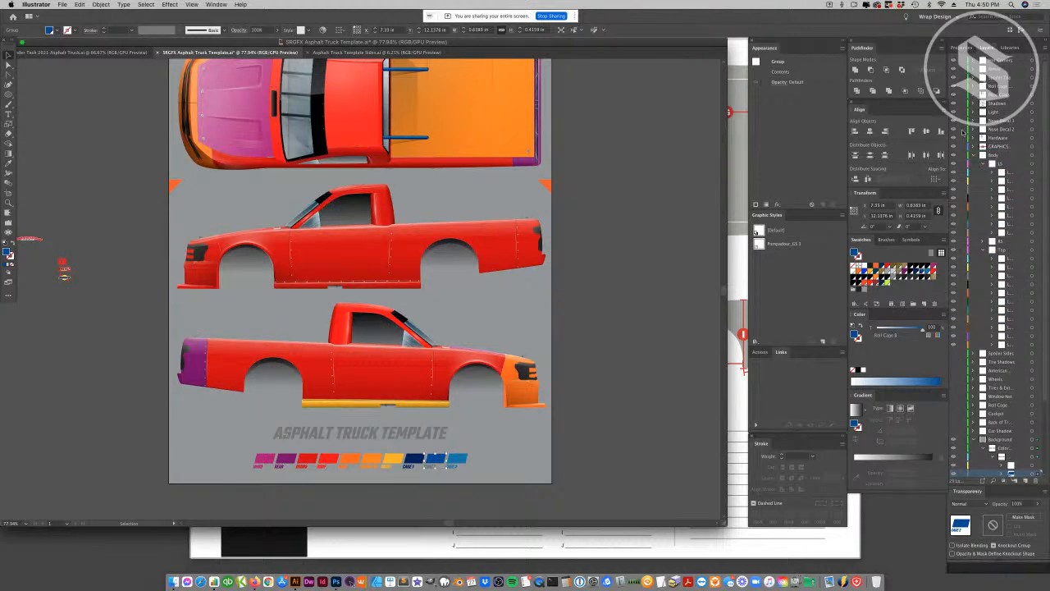
{"action": "left_click", "coordinate": [975, 155]}
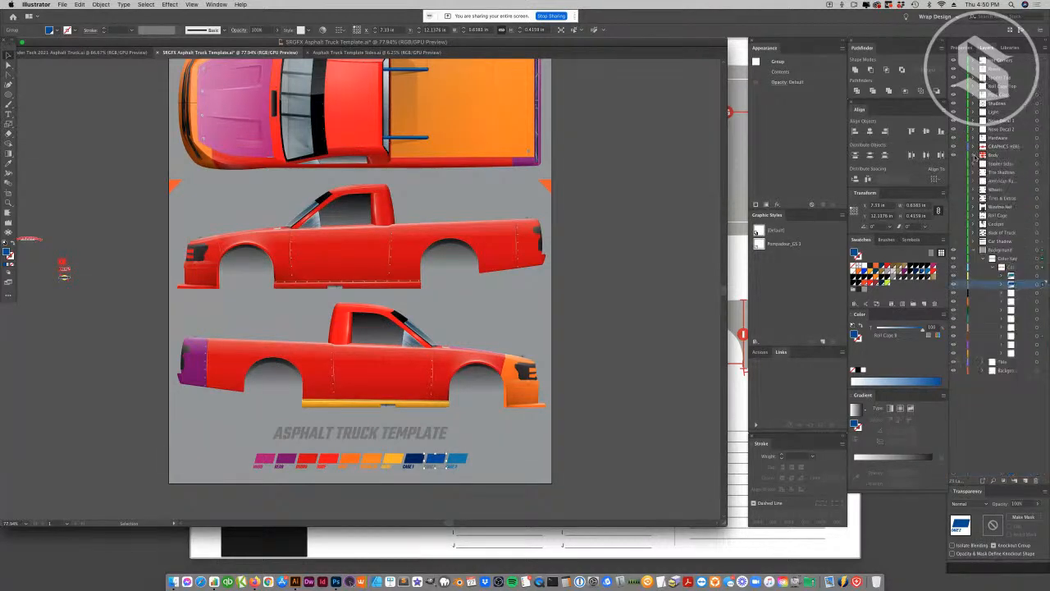
{"action": "left_click_drag", "start_coordinate": [954, 60], "coordinate": [953, 137]}
{"action": "left_click", "coordinate": [953, 147]}
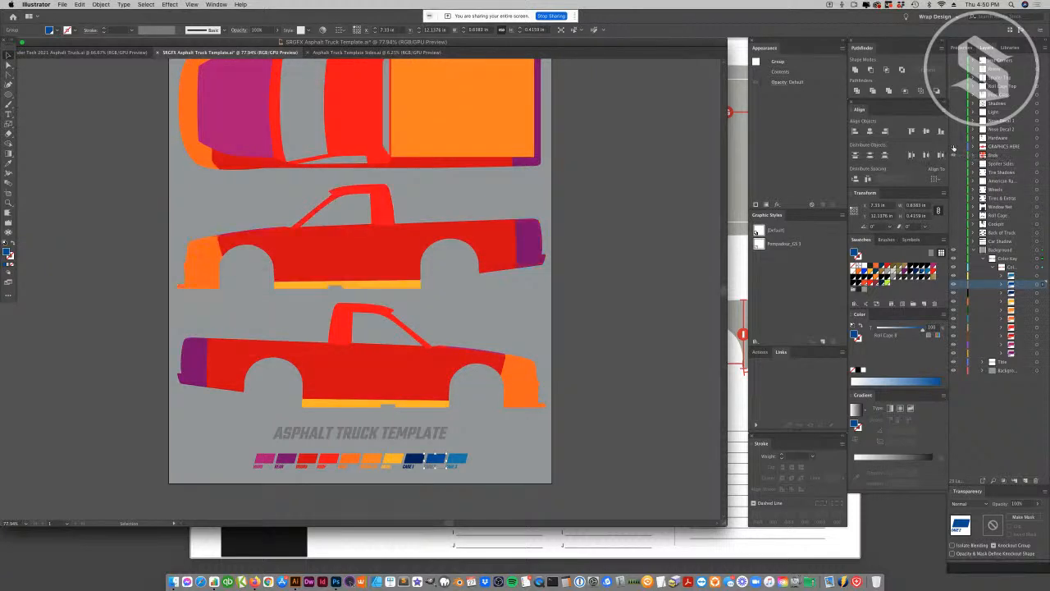
- Select the upper side view's differently colored panels, recolor them with the color key's third swatch (dark red), and clear the selection
{"action": "left_click", "coordinate": [500, 246]}
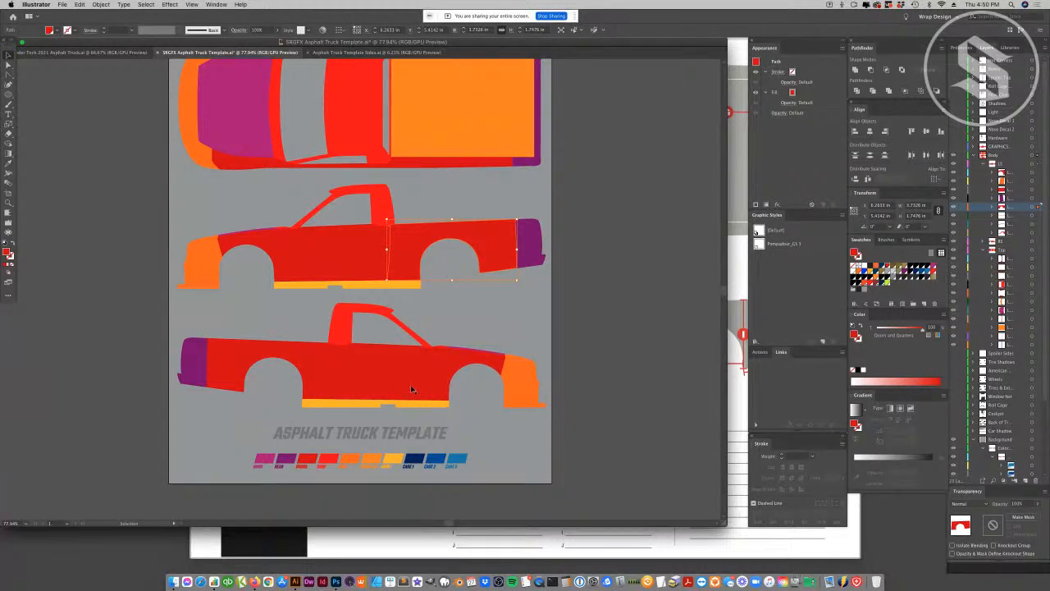
{"action": "left_click", "coordinate": [315, 465]}
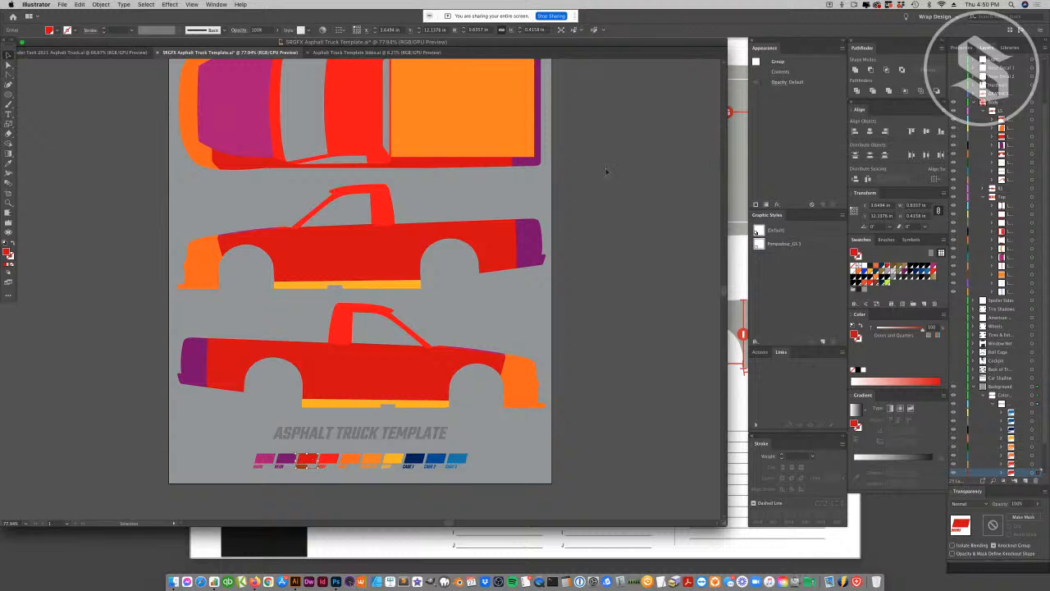
{"action": "left_click", "coordinate": [387, 258]}
{"action": "left_click", "coordinate": [385, 211], "text": "shift"}
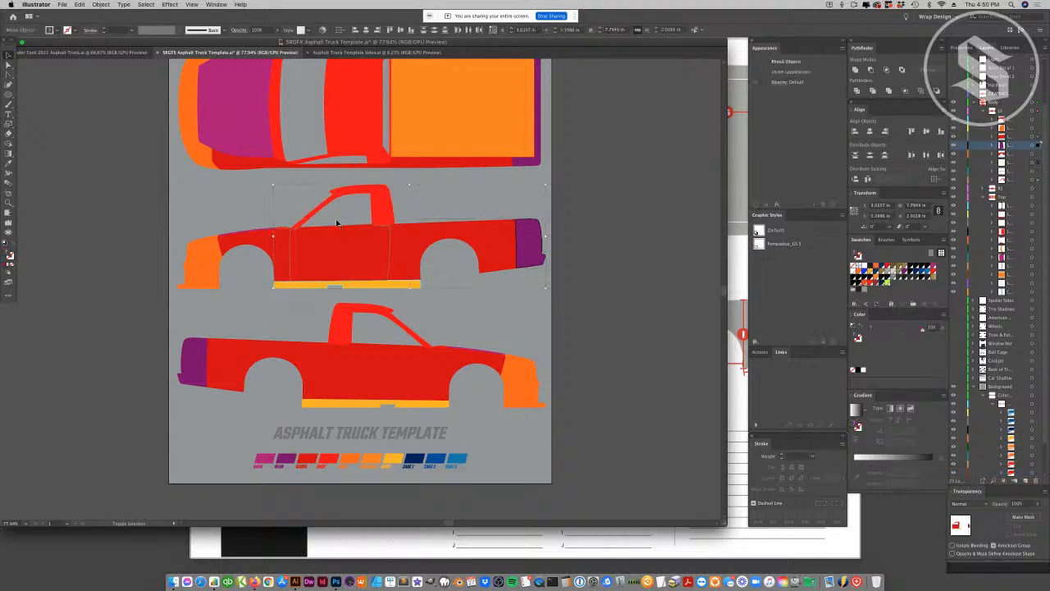
{"action": "left_click", "coordinate": [248, 234], "text": "shift"}
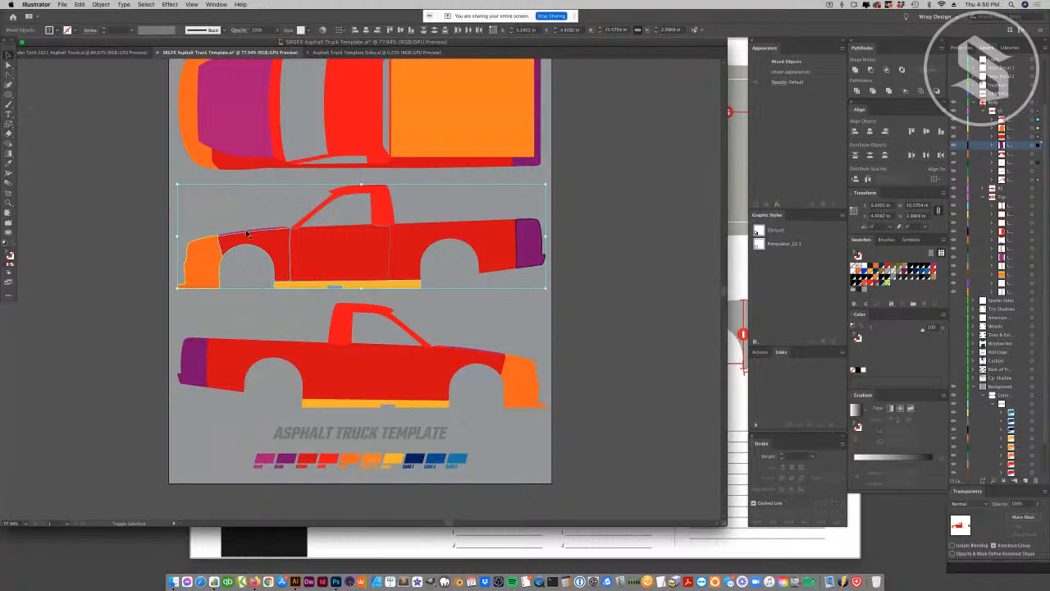
{"action": "left_click", "coordinate": [281, 230]}
{"action": "left_click", "coordinate": [287, 227], "text": "shift"}
{"action": "left_click", "coordinate": [341, 222], "text": "shift"}
{"action": "key", "text": "i"}
{"action": "left_click", "coordinate": [312, 457]}
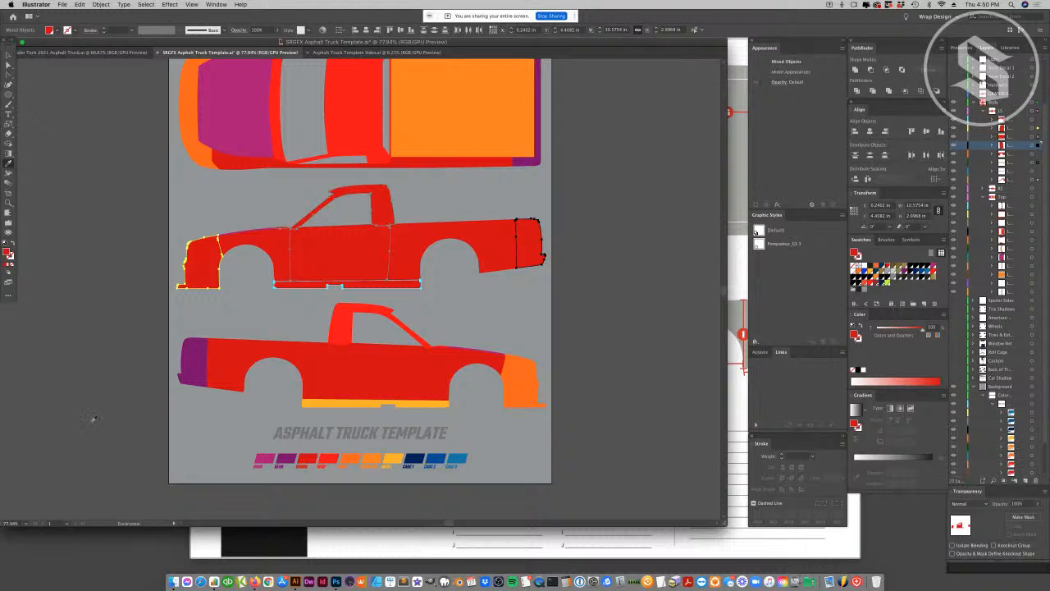
{"action": "left_click", "coordinate": [8, 65]}
{"action": "left_click", "coordinate": [246, 405]}
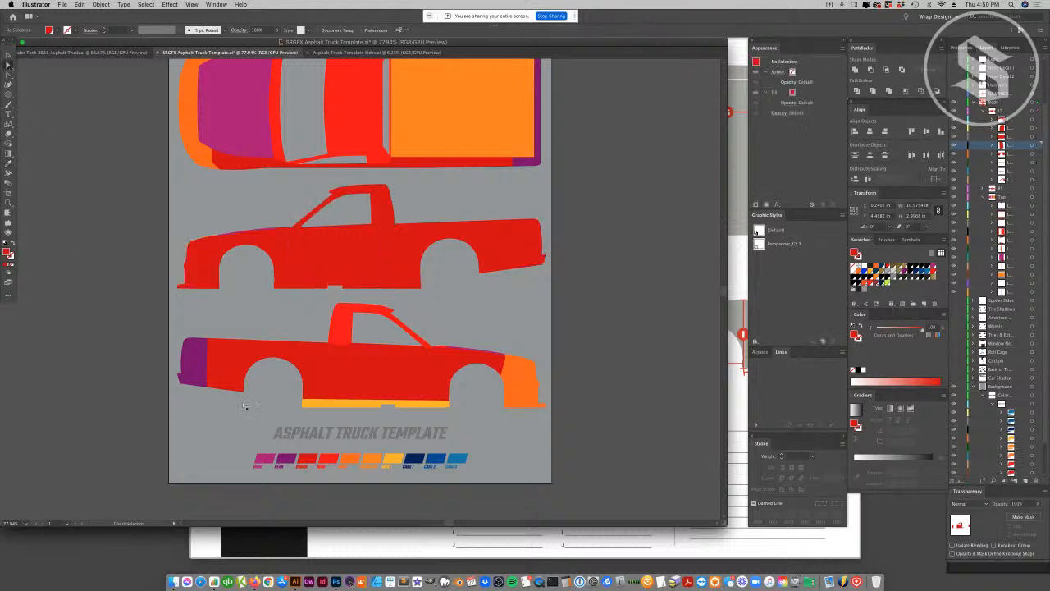
- Recolor the thin magenta strip along the upper side view's hood to match the red side panels
{"action": "left_click", "coordinate": [257, 232]}
{"action": "key", "text": "o"}
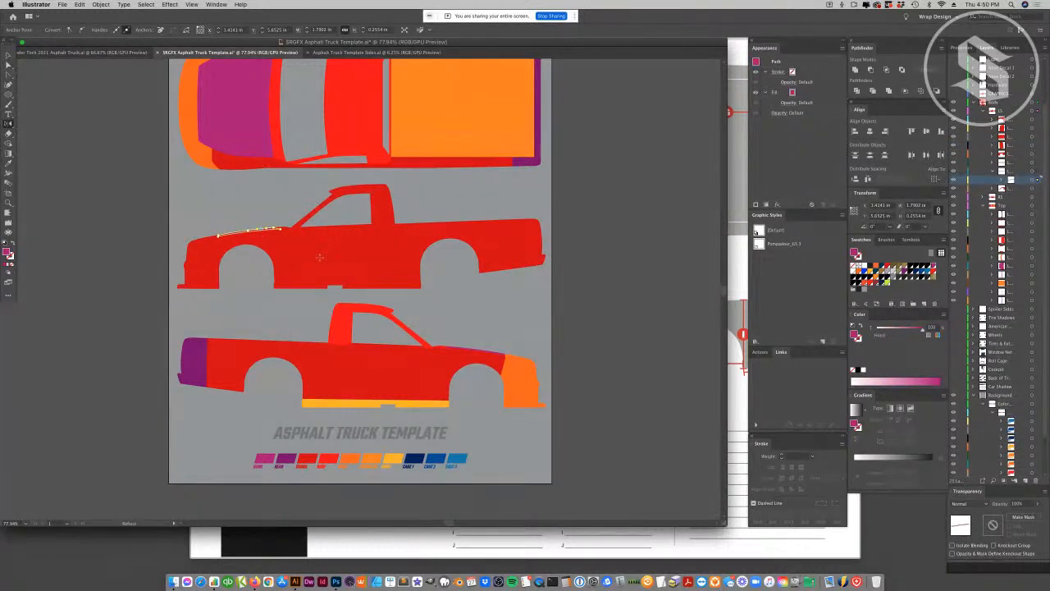
{"action": "key", "text": "v"}
- Change the door's global Doors and Quarters swatch to Grayscale color mode with K at 50
{"action": "left_click", "coordinate": [300, 265]}
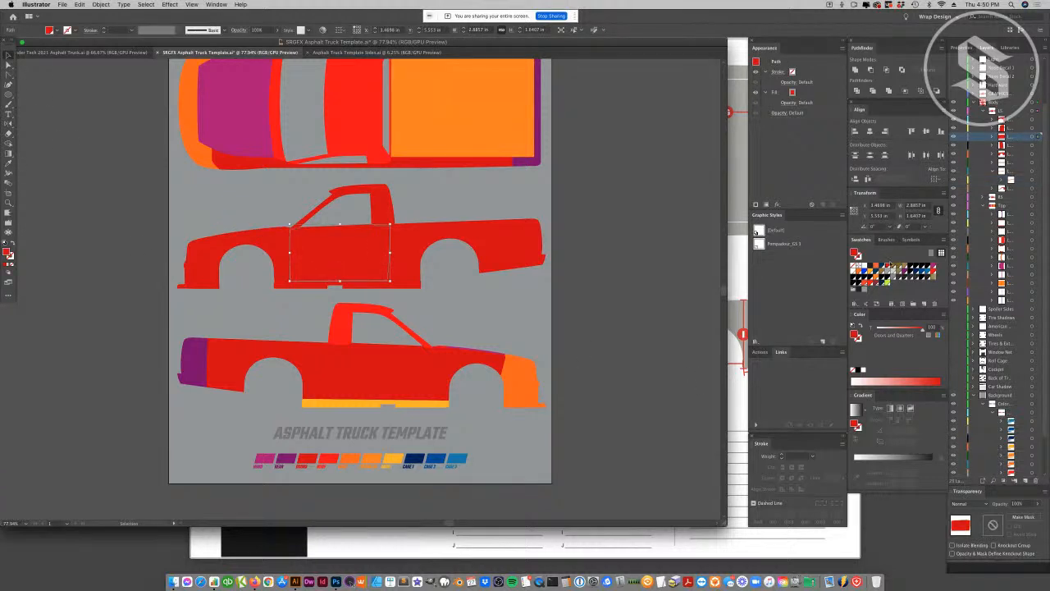
{"action": "double_click", "coordinate": [886, 265]}
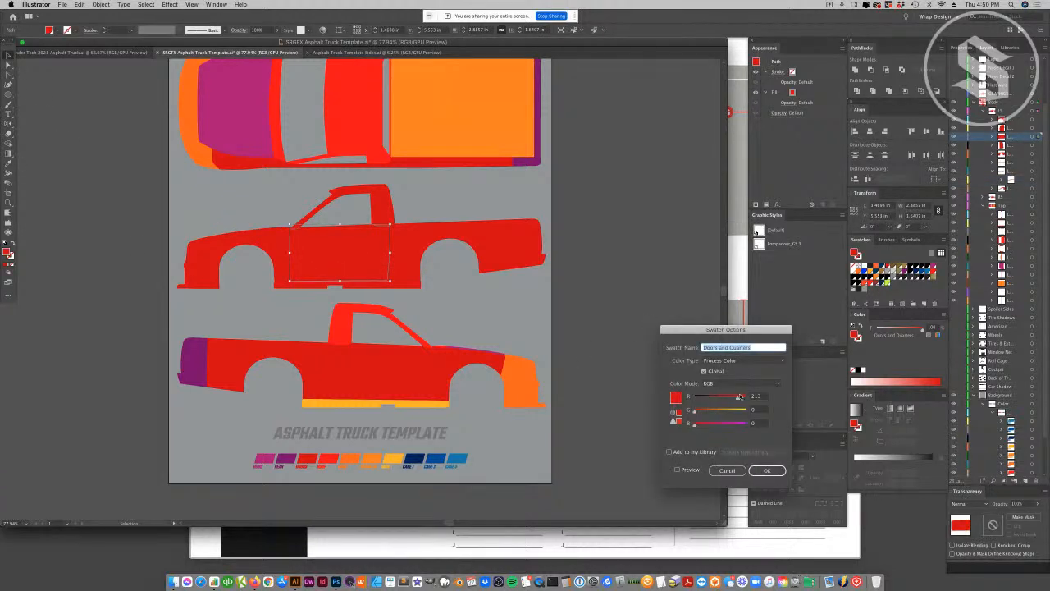
{"action": "left_click", "coordinate": [739, 384]}
{"action": "left_click", "coordinate": [728, 391]}
{"action": "left_click_drag", "start_coordinate": [733, 398], "coordinate": [720, 399]}
{"action": "left_click", "coordinate": [676, 470]}
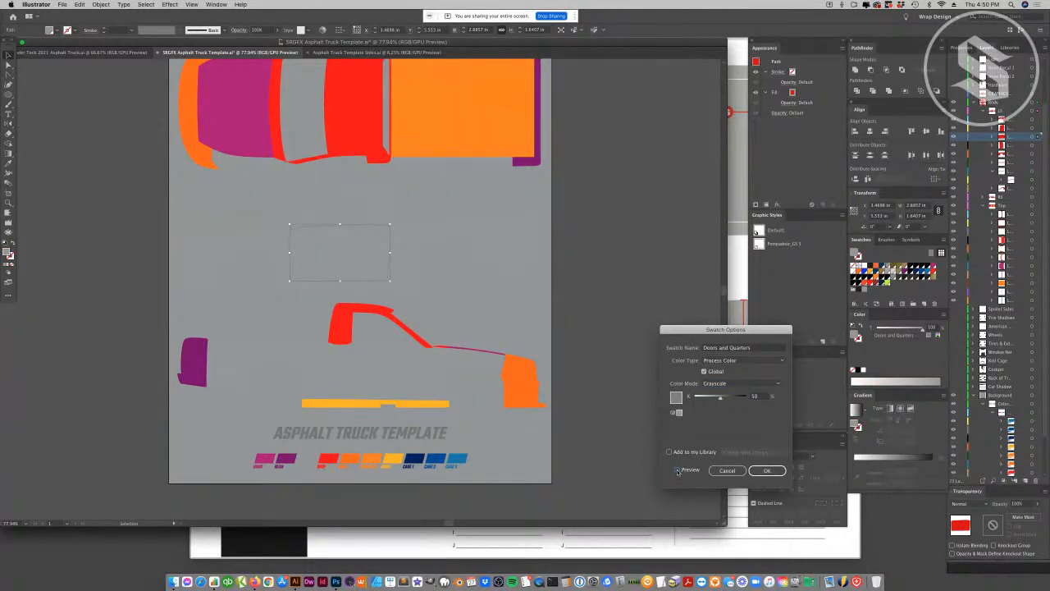
{"action": "left_click", "coordinate": [677, 470]}
{"action": "left_click", "coordinate": [767, 470]}
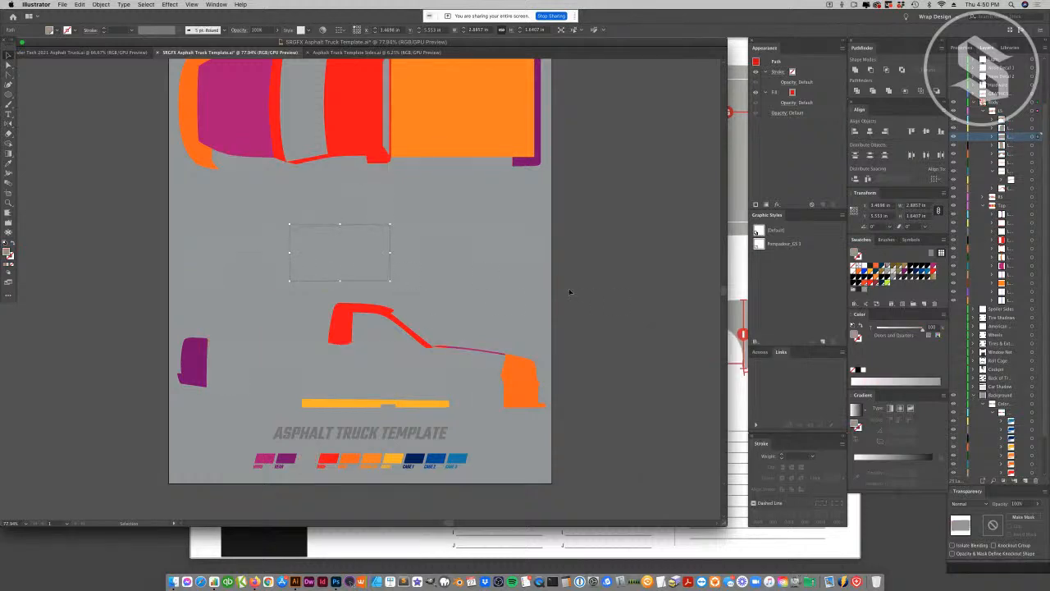
- Hide the gray background rectangle inside the Background layer
{"action": "left_click", "coordinate": [546, 295]}
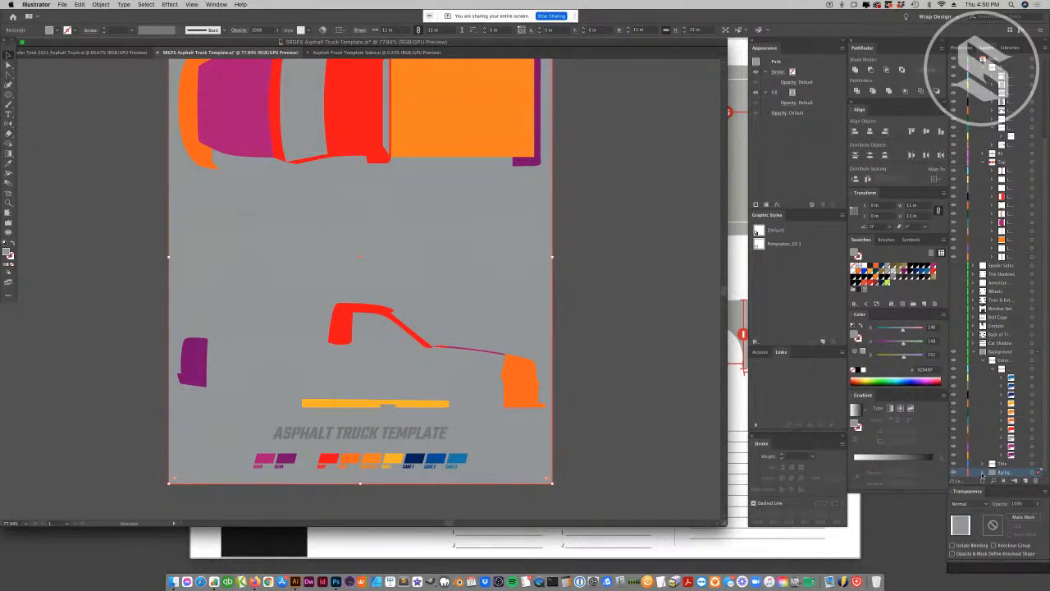
{"action": "scroll", "coordinate": [985, 463], "scroll_direction": "down", "scroll_amount": 1}
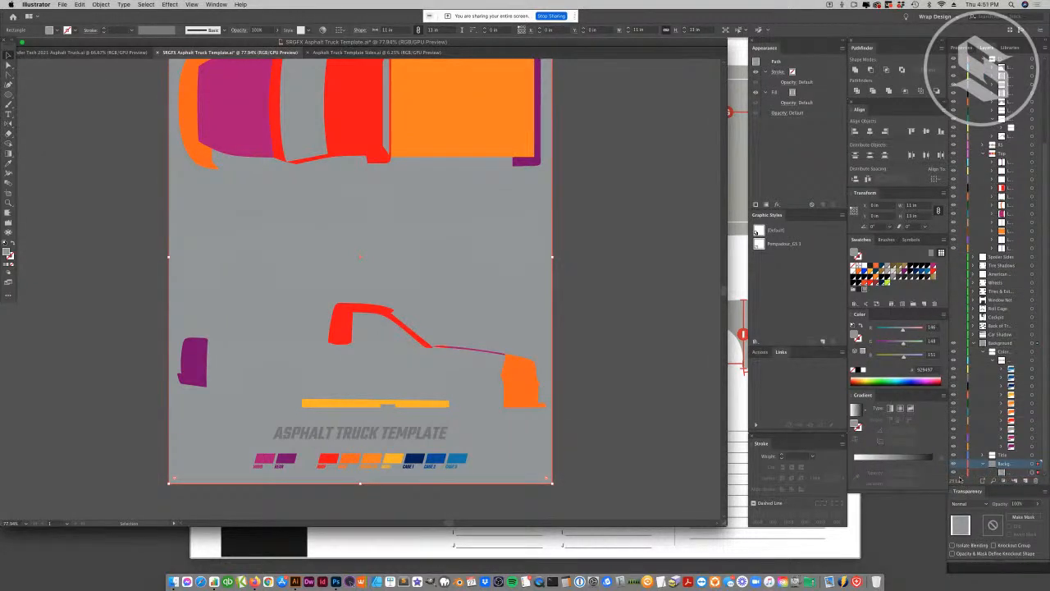
{"action": "left_click", "coordinate": [954, 474]}
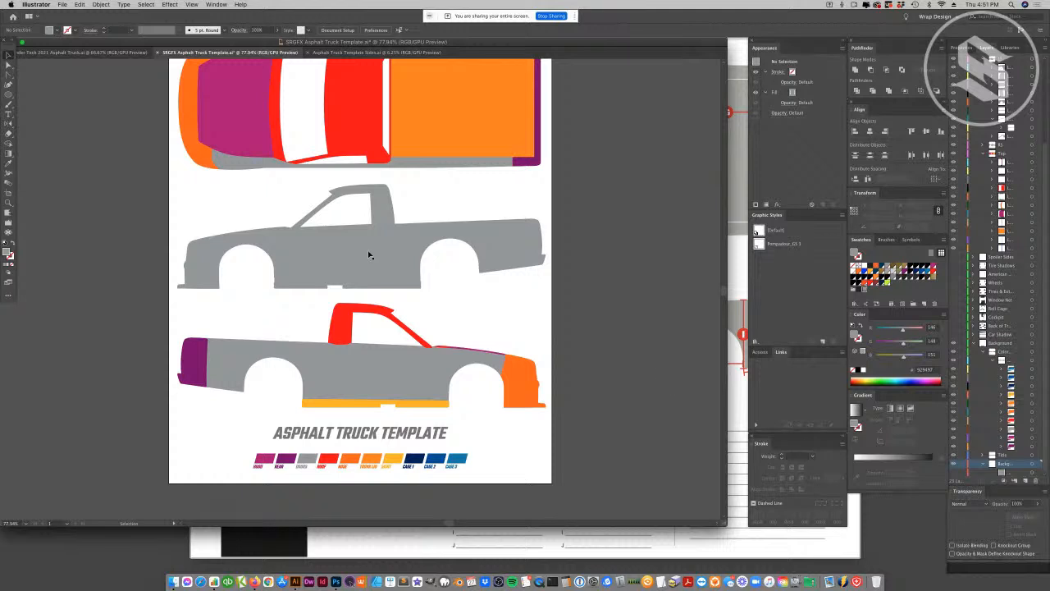
- Hide all panels of the lower side view and the top view, leaving only the upper side view
{"action": "left_click", "coordinate": [468, 365]}
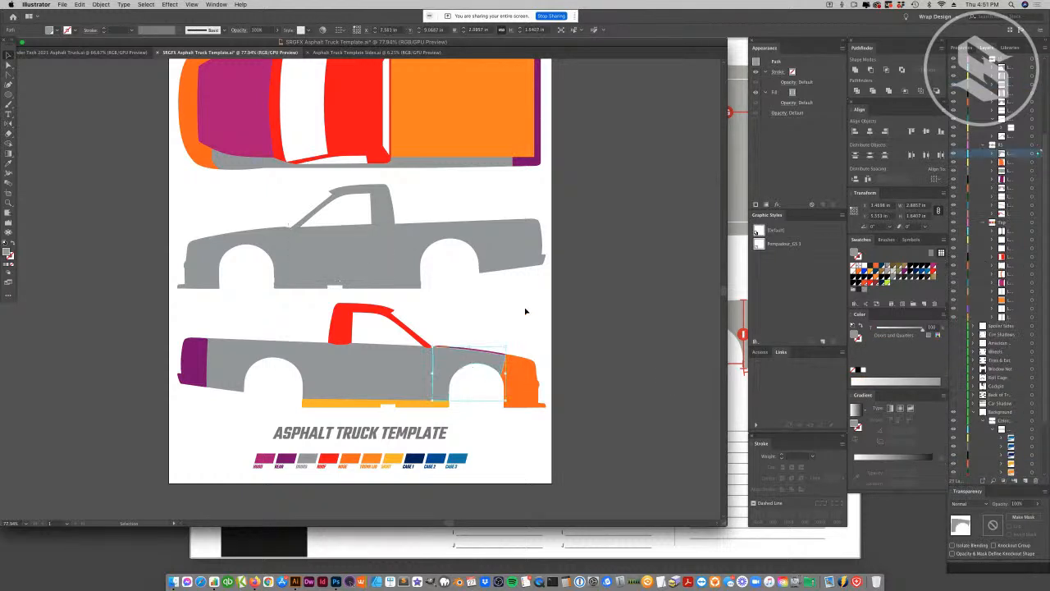
{"action": "left_click", "coordinate": [513, 332]}
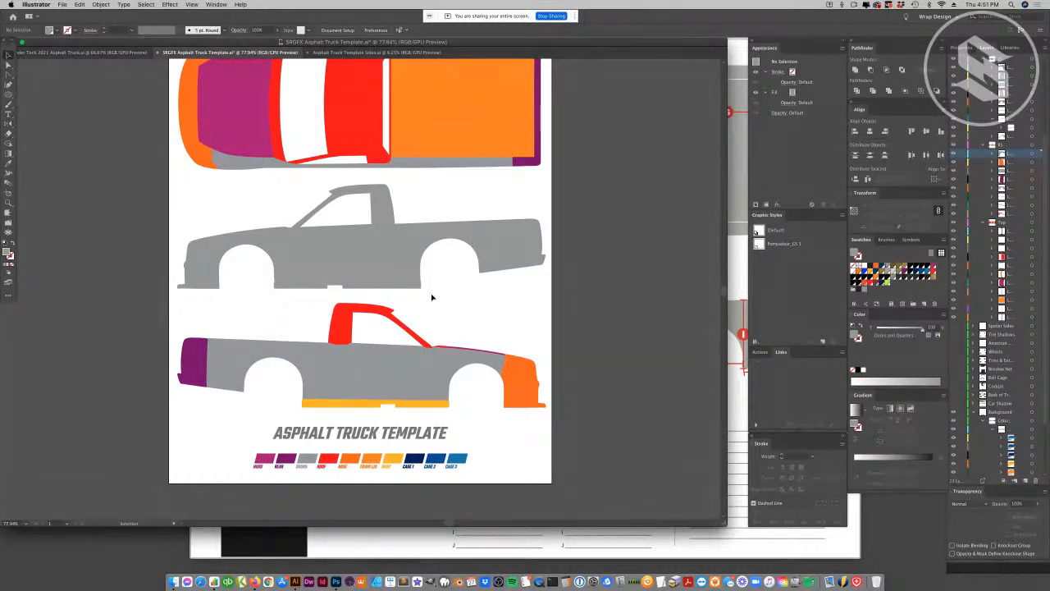
{"action": "left_click_drag", "start_coordinate": [579, 304], "coordinate": [162, 411]}
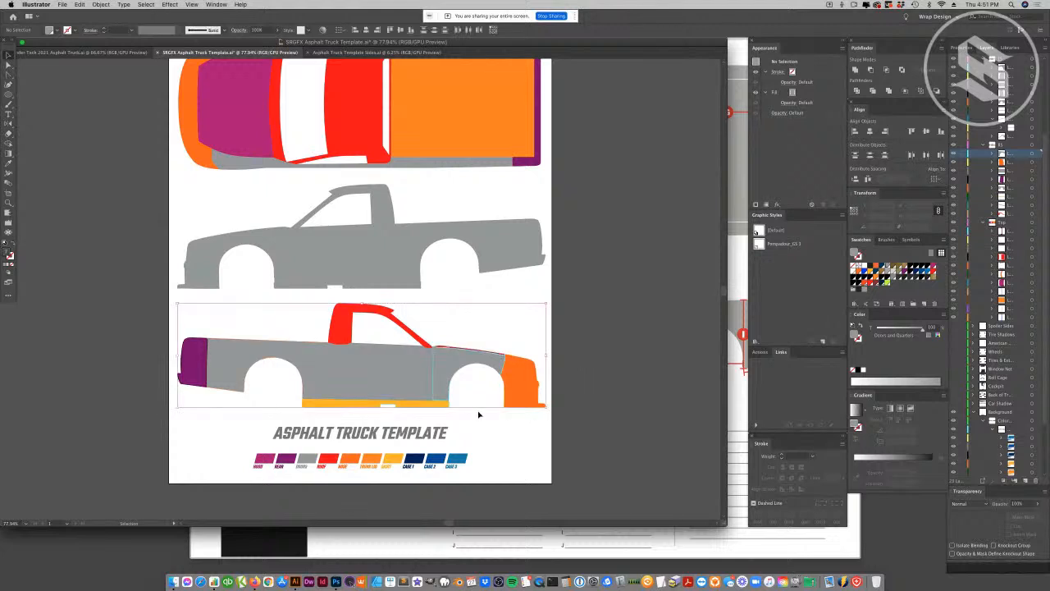
{"action": "key", "text": "Delete"}
{"action": "scroll", "coordinate": [494, 197], "scroll_direction": "up", "scroll_amount": 3}
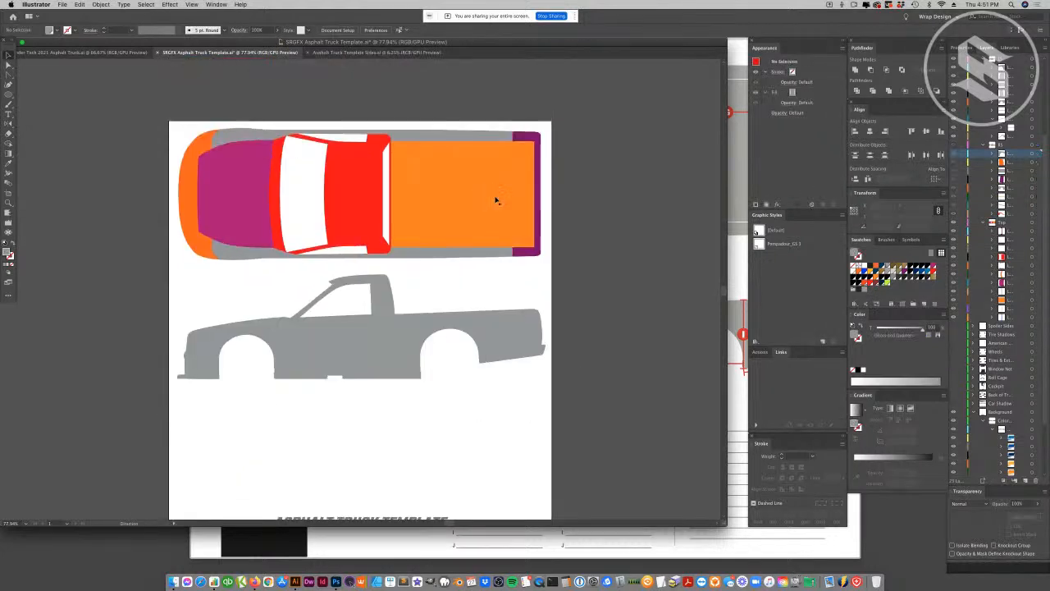
{"action": "left_click_drag", "start_coordinate": [227, 300], "coordinate": [166, 264]}
{"action": "key", "text": "super+3"}
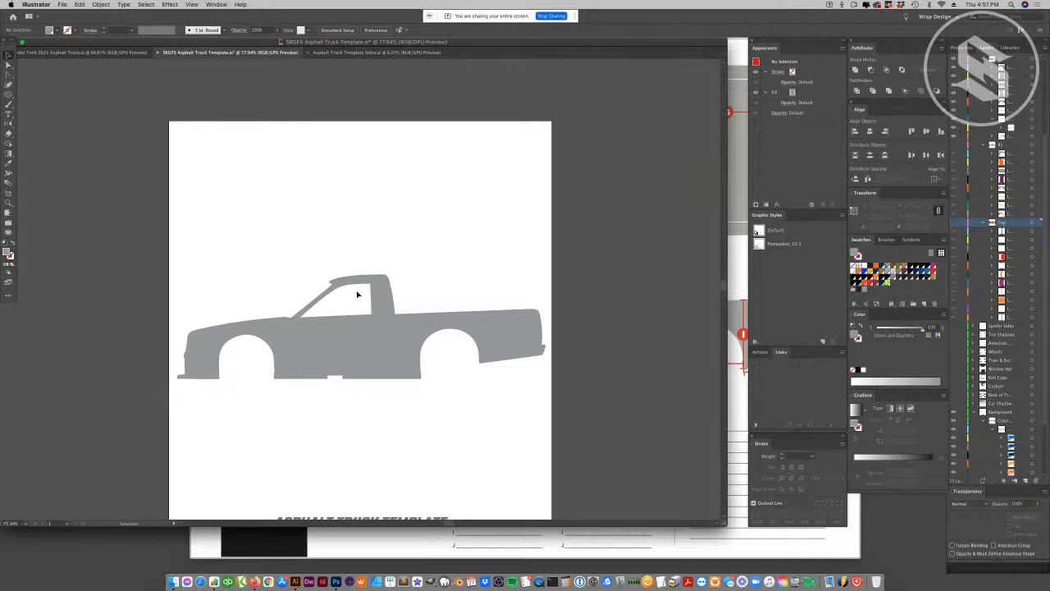
- Compare the remaining side view with the panels in the Asphalt Truck Template Sides document
{"action": "left_click", "coordinate": [361, 52]}
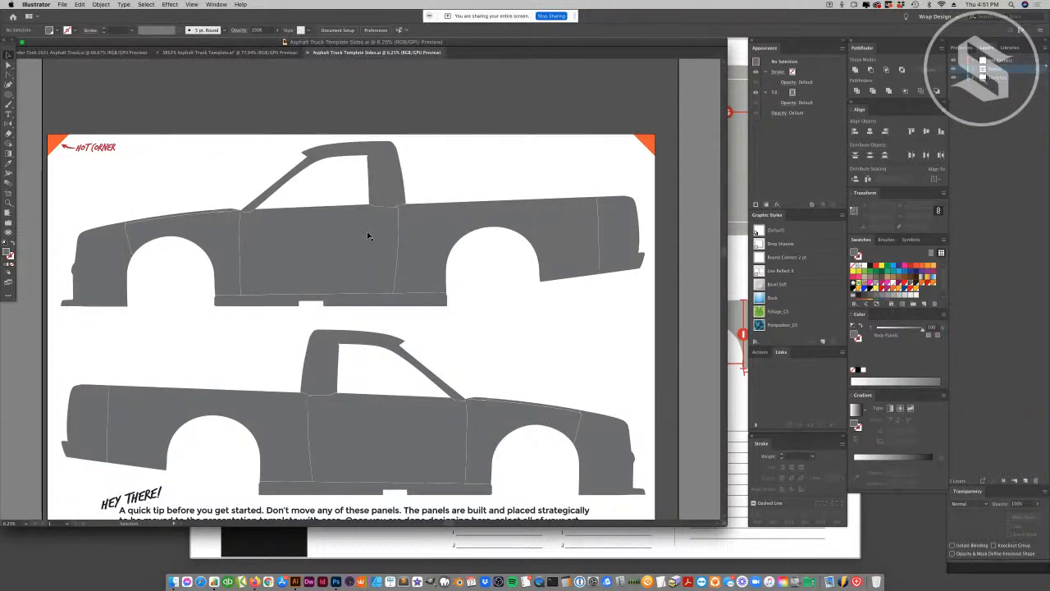
{"action": "left_click", "coordinate": [256, 54]}
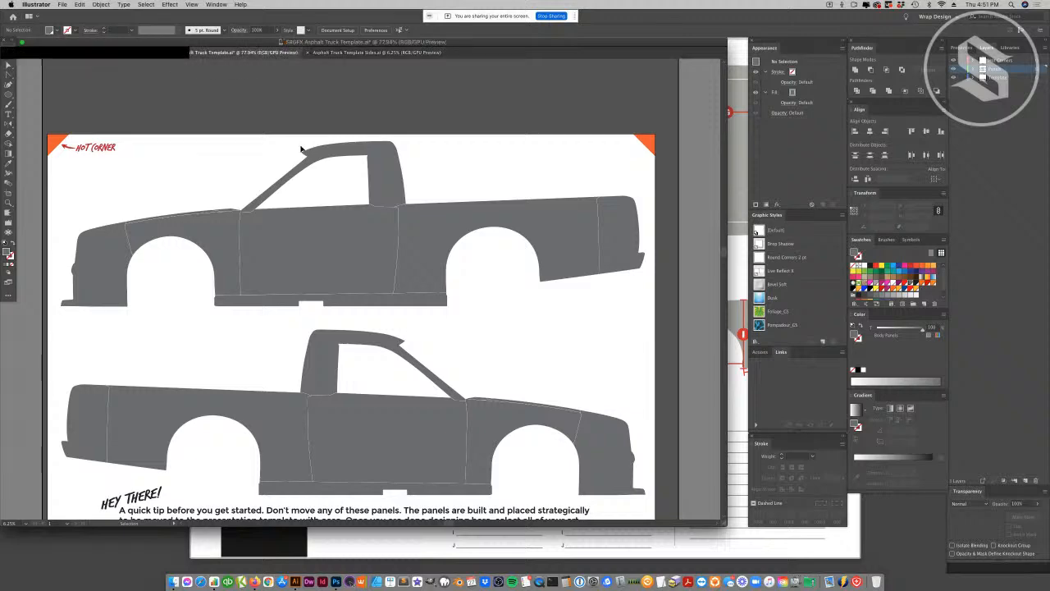
{"action": "left_click", "coordinate": [360, 52]}
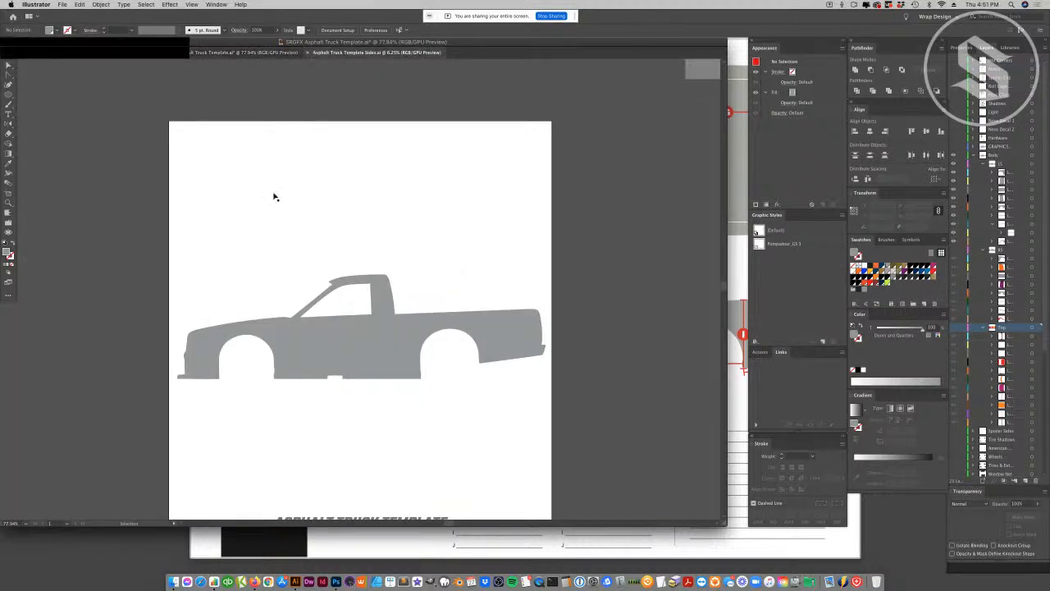
{"action": "left_click", "coordinate": [211, 53]}
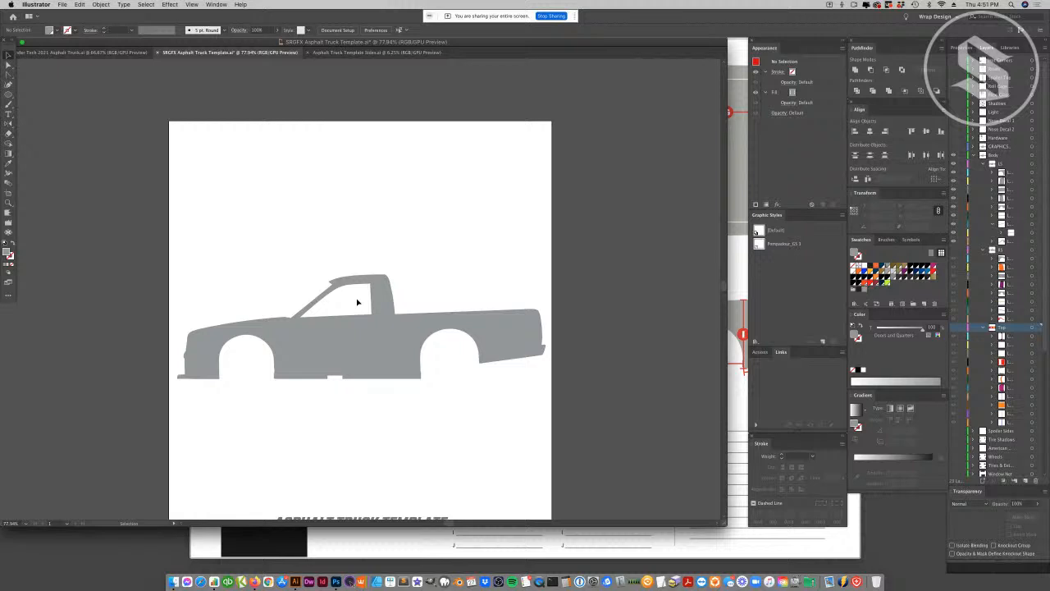
- Select the side view's rear quarter panel, cab and door in turn to inspect the separate panels, and clear the selection
{"action": "left_click", "coordinate": [359, 351]}
{"action": "left_click", "coordinate": [414, 345]}
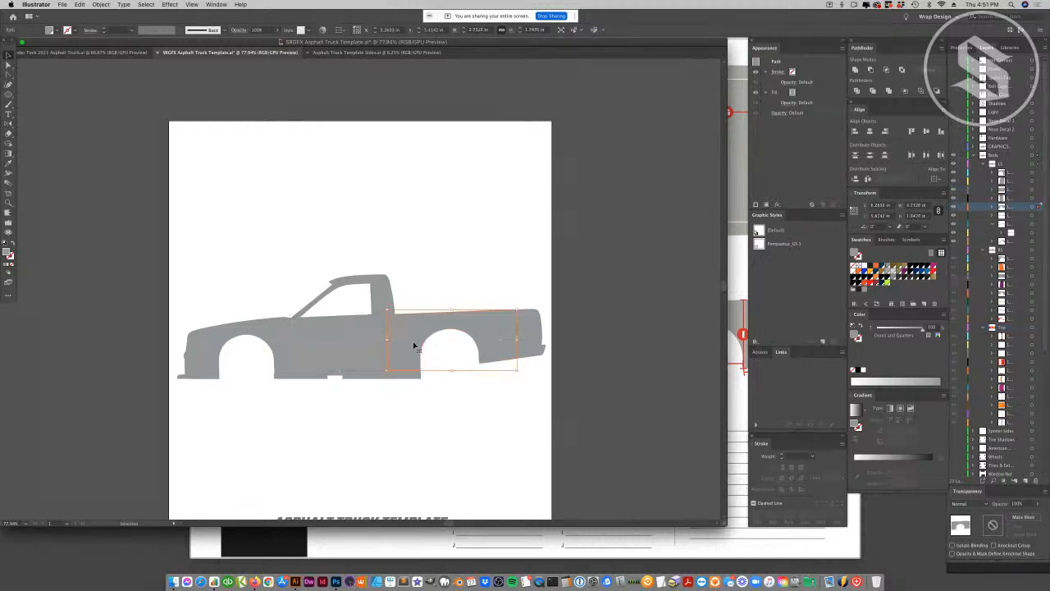
{"action": "left_click", "coordinate": [387, 300]}
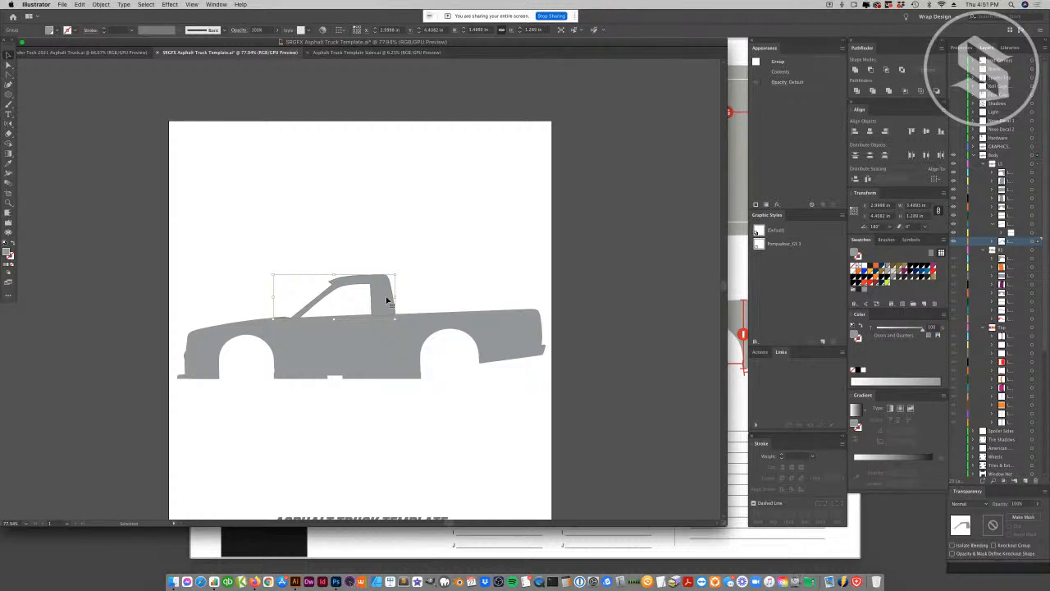
{"action": "left_click", "coordinate": [447, 418]}
{"action": "left_click", "coordinate": [380, 342]}
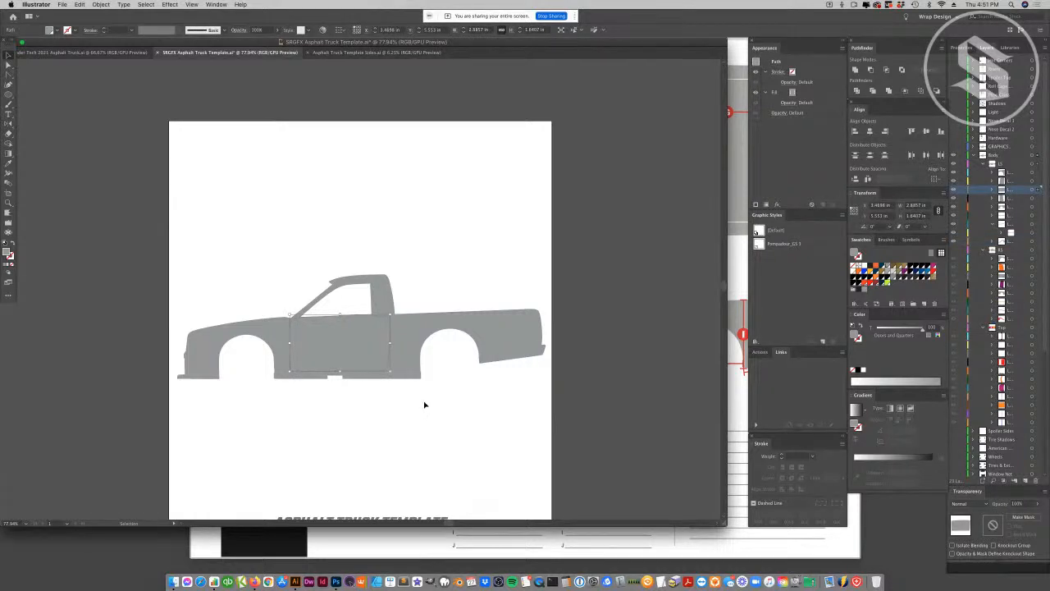
{"action": "left_click", "coordinate": [441, 433]}
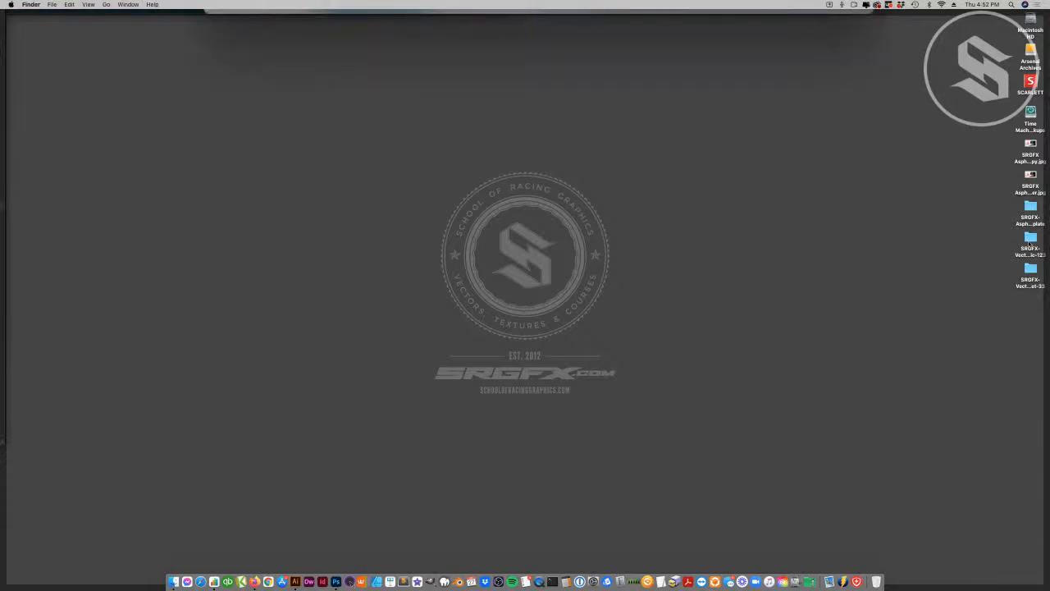
- Open SRGFX Vector Racing Number Set 33.ai from the SRGFX-Vector-Racing-Number-Set-33 folder on the desktop
{"action": "left_click", "coordinate": [1029, 269]}
{"action": "double_click", "coordinate": [1029, 269]}
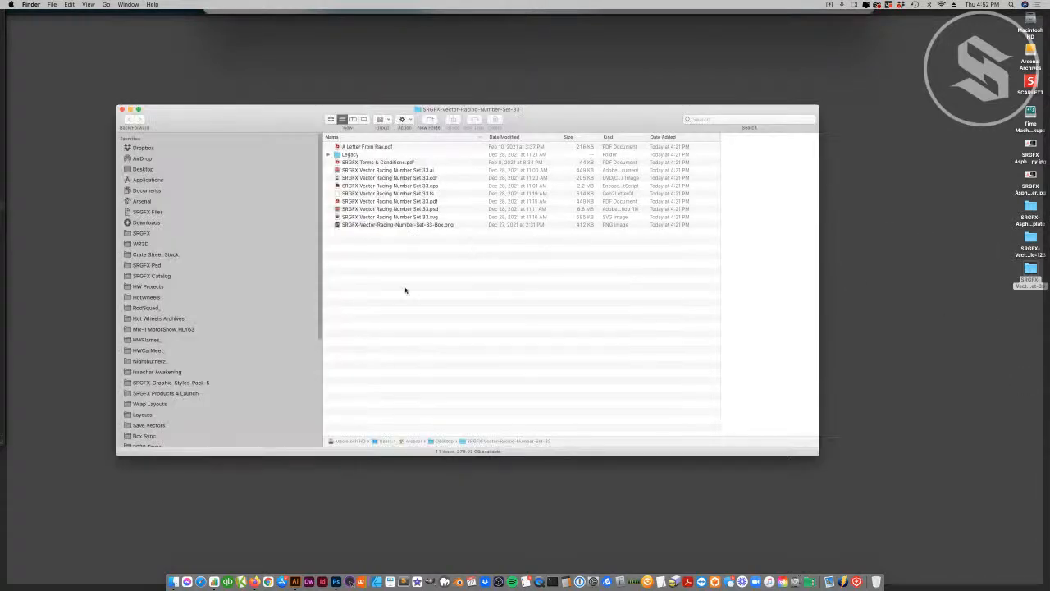
{"action": "left_click", "coordinate": [369, 169]}
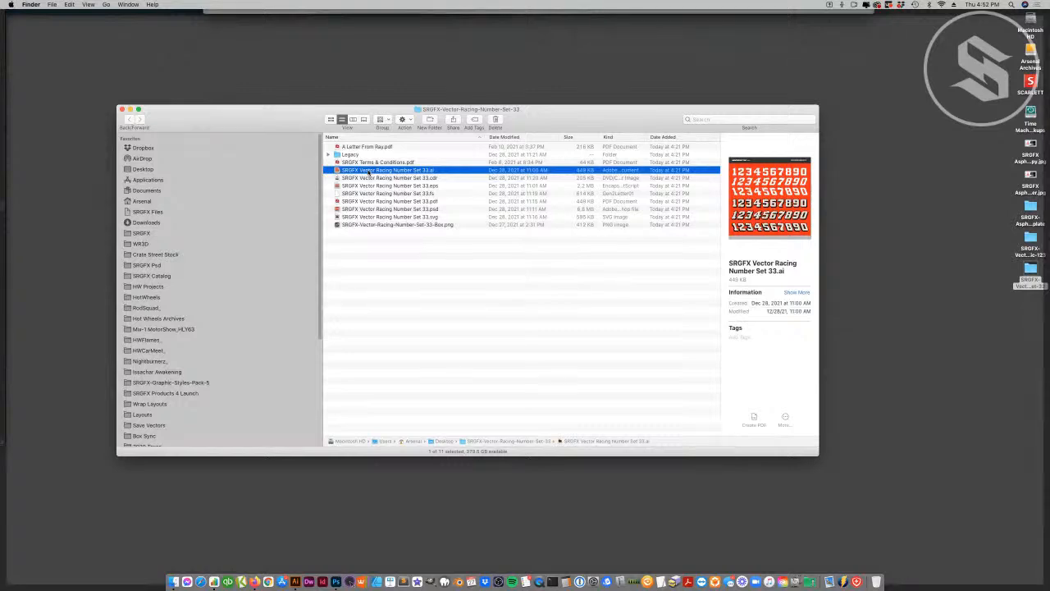
{"action": "double_click", "coordinate": [384, 170]}
{"action": "left_click", "coordinate": [336, 169]}
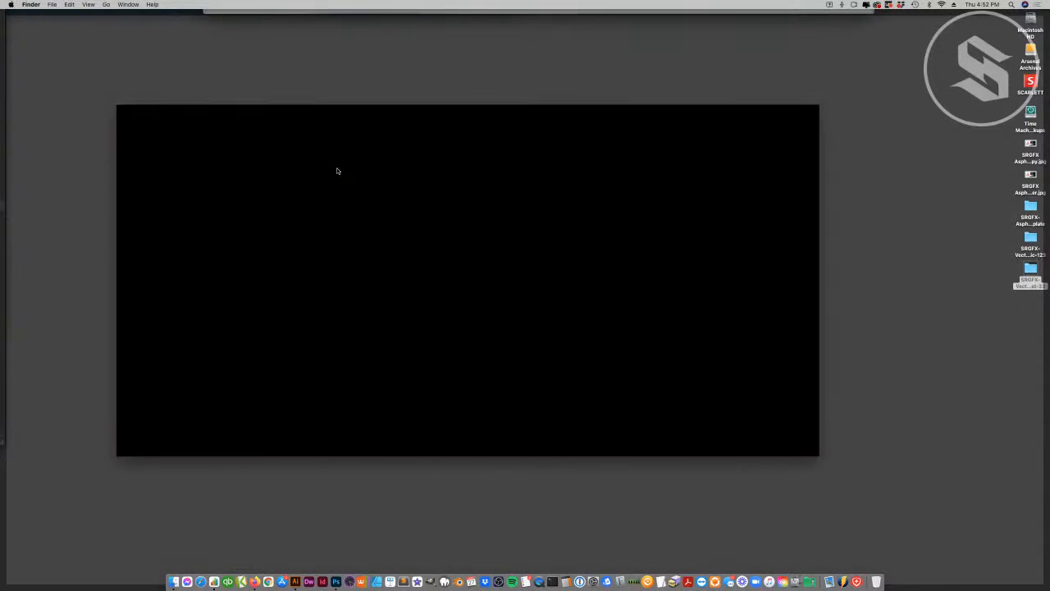
{"action": "double_click", "coordinate": [337, 170]}
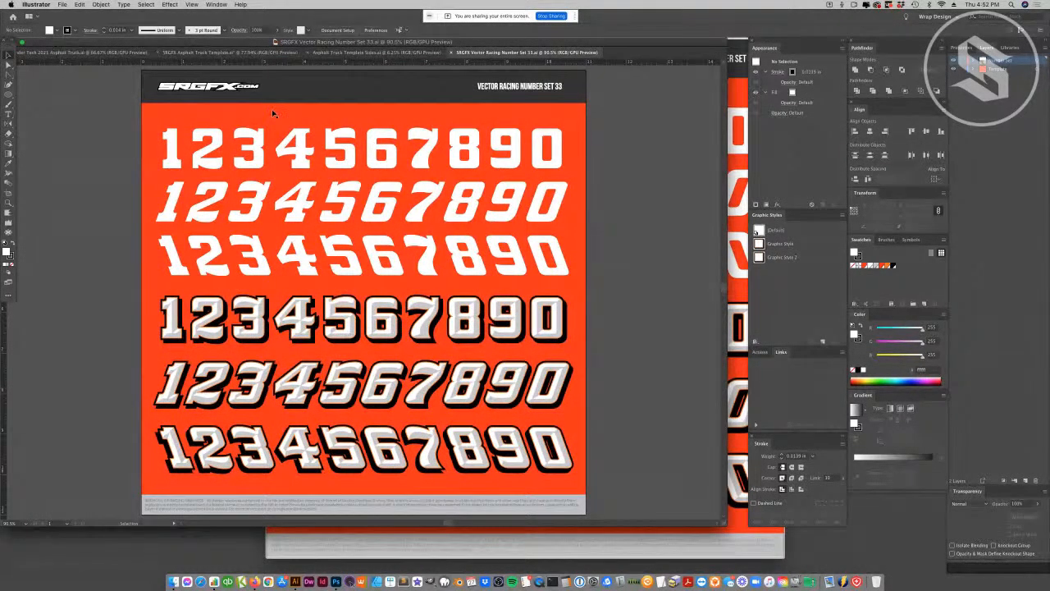
- Remove the orange background behind the numbers and arrange two upright outlined 2s as a 22 above their row
{"action": "left_click", "coordinate": [215, 146]}
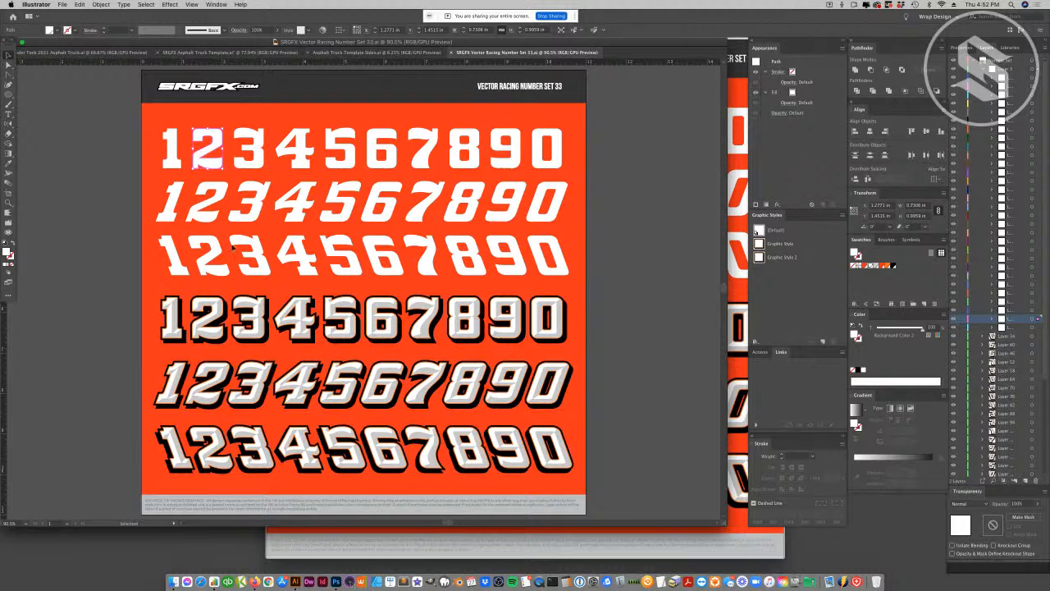
{"action": "left_click_drag", "start_coordinate": [229, 289], "coordinate": [480, 299]}
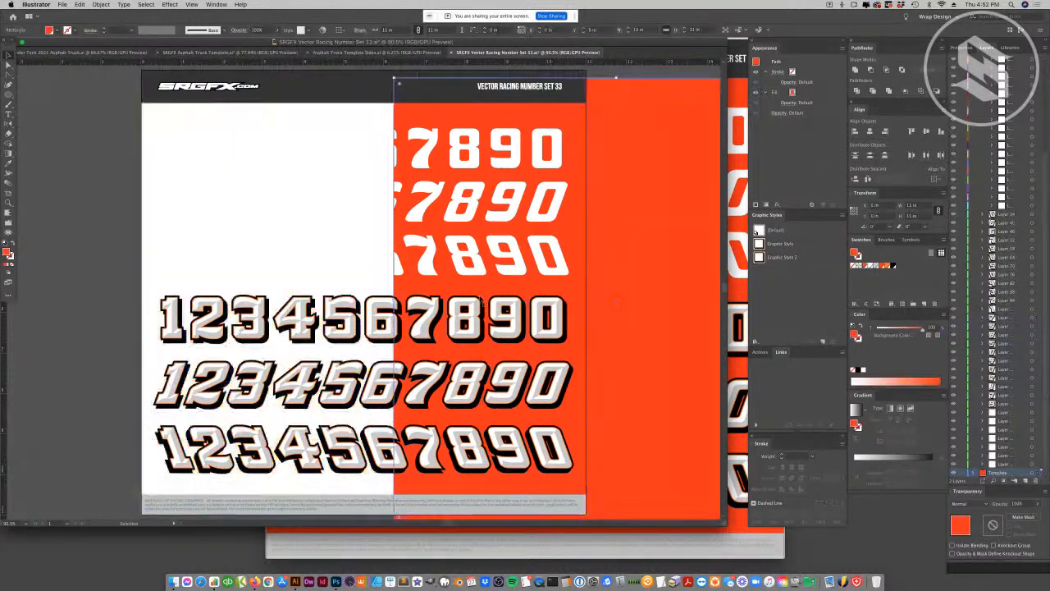
{"action": "key", "text": "Delete"}
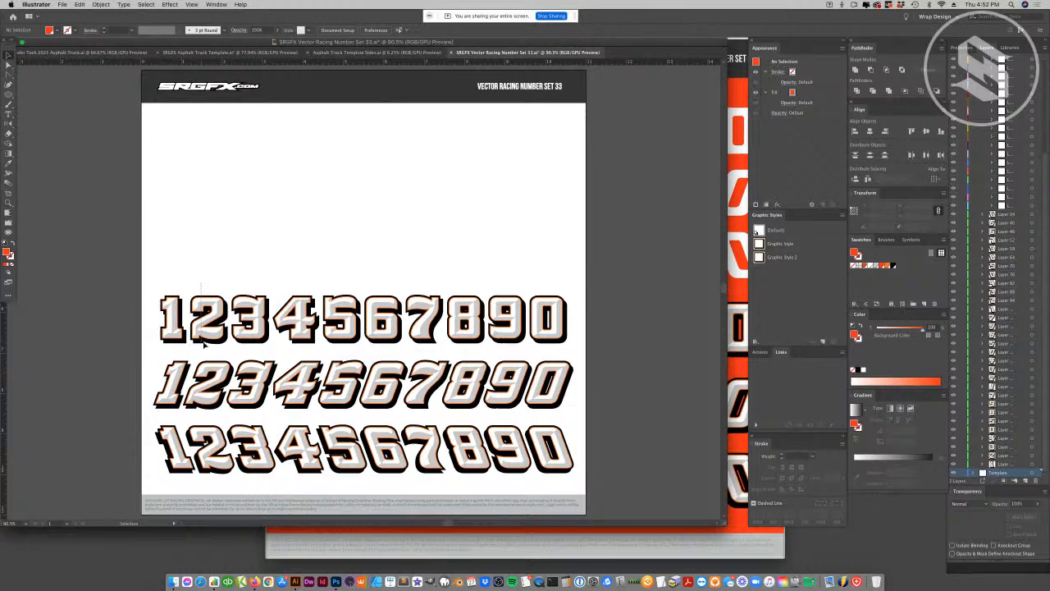
{"action": "left_click_drag", "start_coordinate": [229, 337], "coordinate": [164, 278]}
{"action": "left_click", "coordinate": [197, 414]}
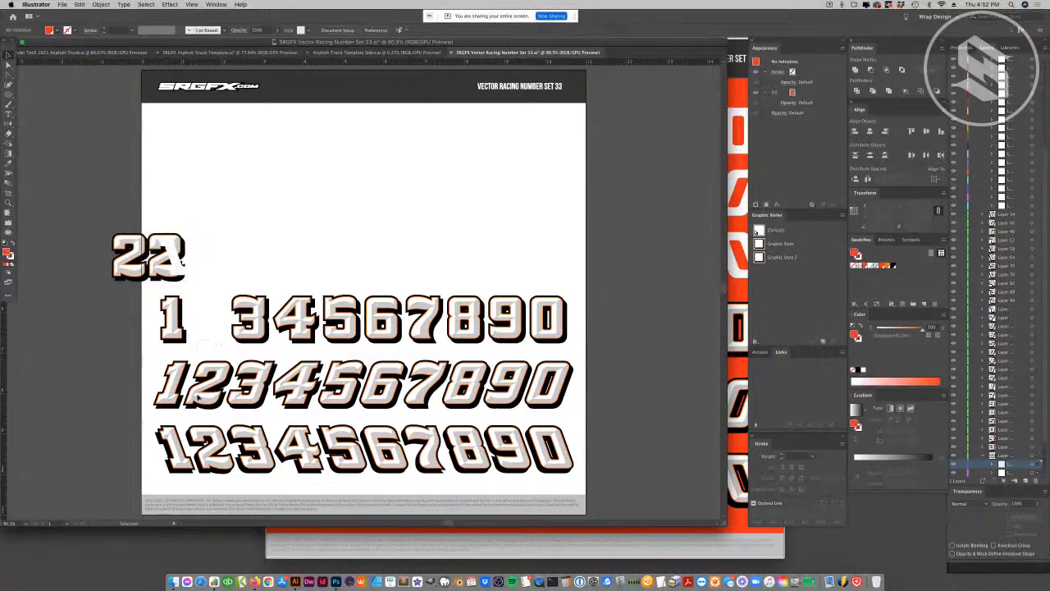
- Copy the slanted outlined 2 into the truck template and place two copies side by side on the door as 22
{"action": "key", "text": "a"}
{"action": "left_click", "coordinate": [199, 400]}
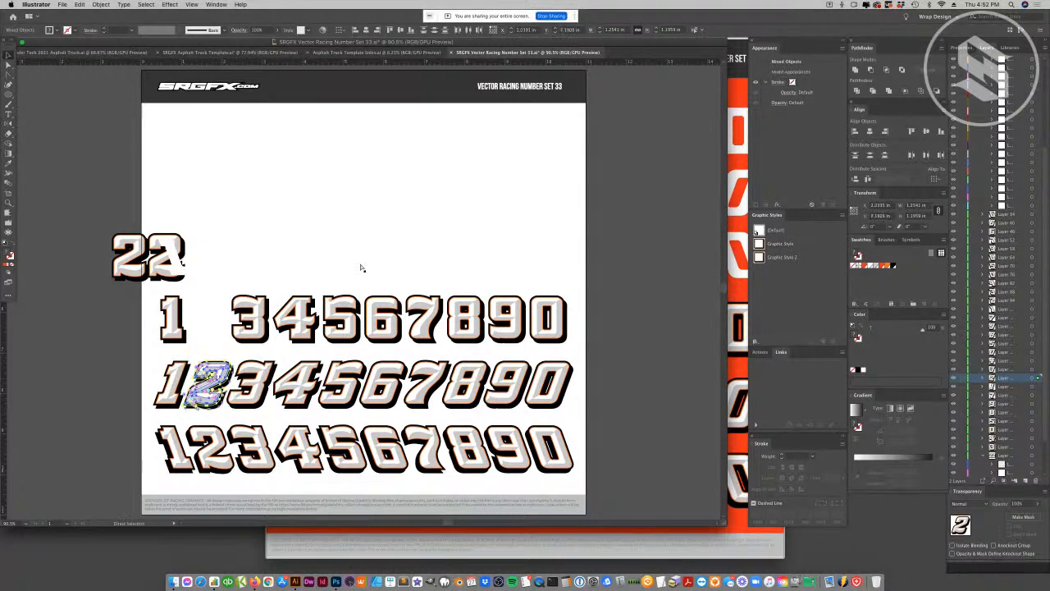
{"action": "left_click", "coordinate": [377, 52]}
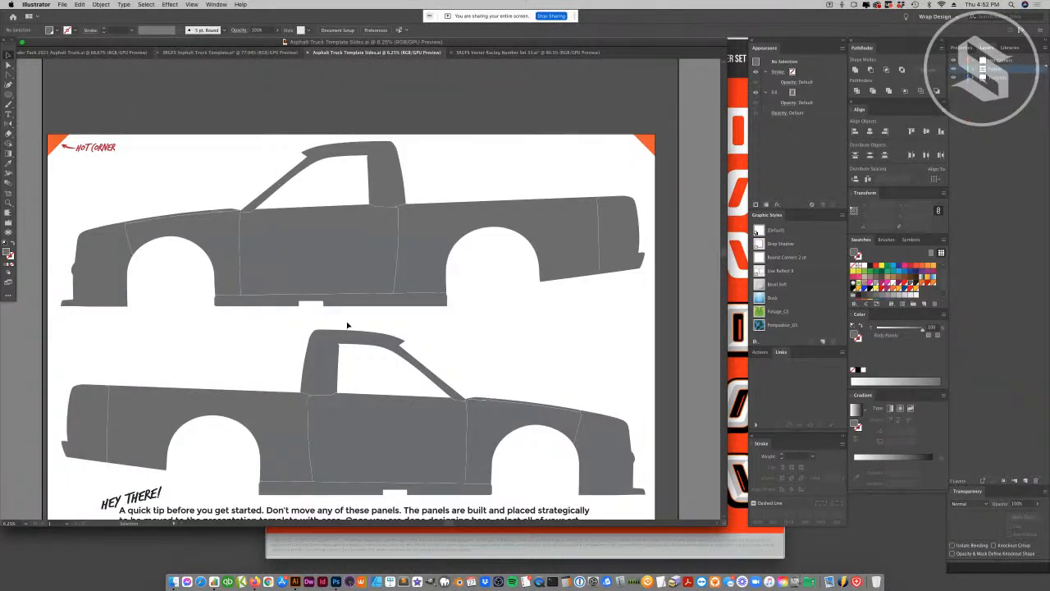
{"action": "left_click", "coordinate": [189, 53]}
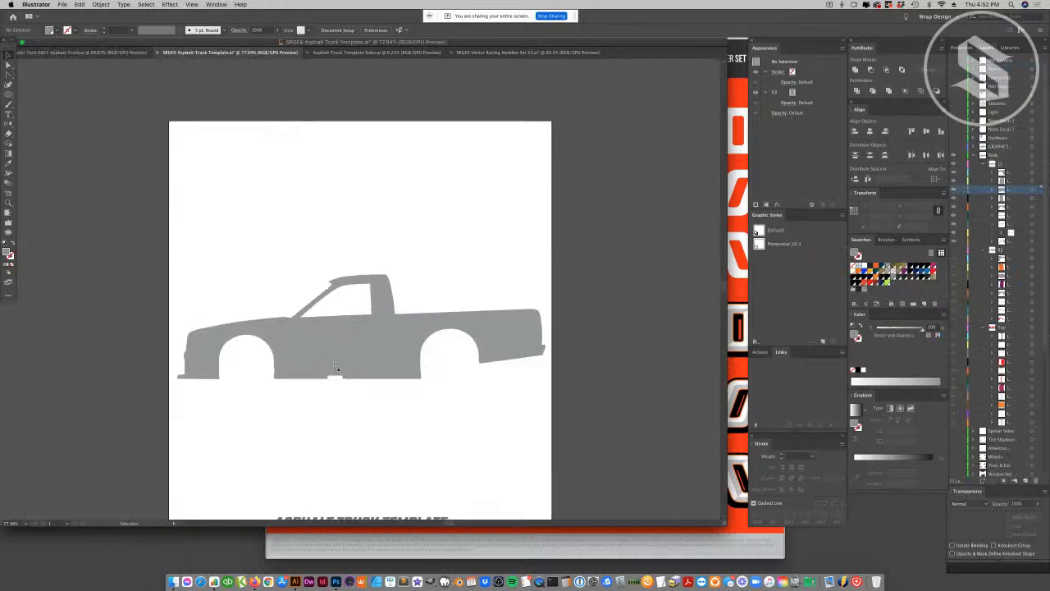
{"action": "left_click_drag", "start_coordinate": [364, 301], "coordinate": [330, 356]}
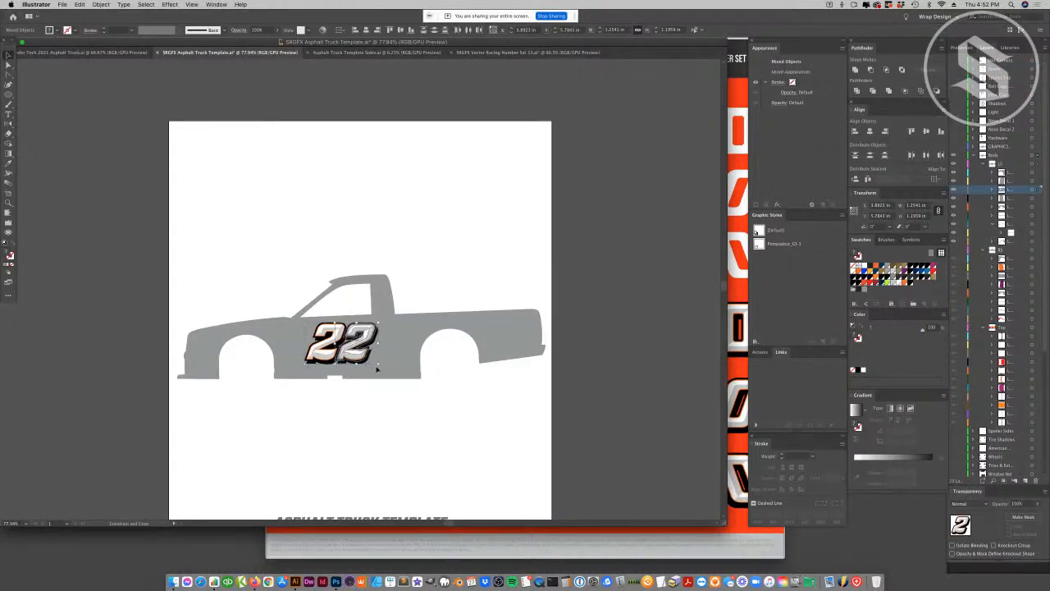
{"action": "left_click", "coordinate": [396, 443]}
- Select the rear quarter and front fender panels together and try locking and unlocking the Body layer
{"action": "left_click", "coordinate": [389, 332]}
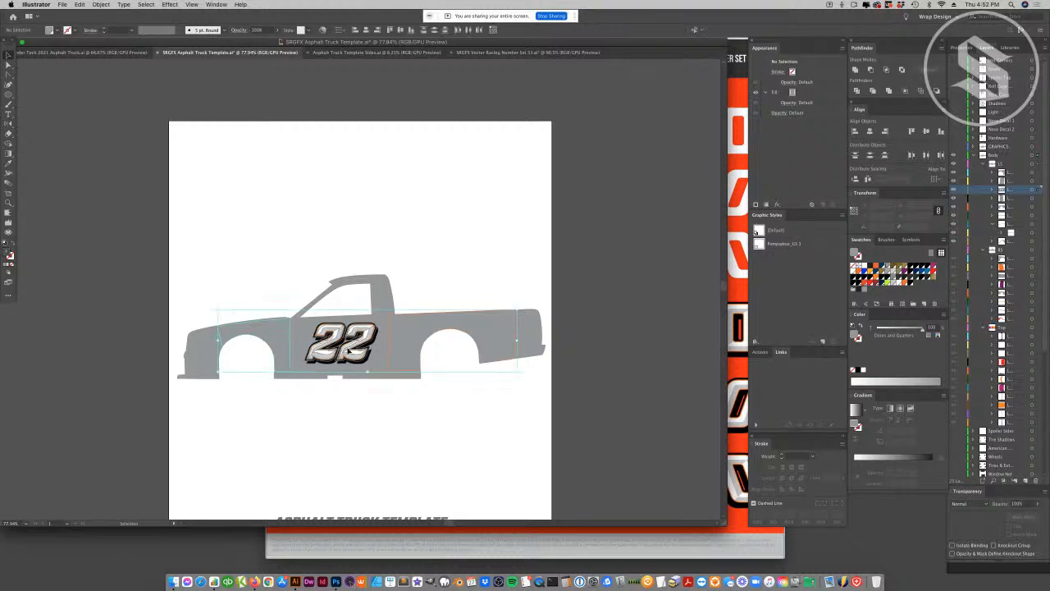
{"action": "left_click", "coordinate": [397, 348]}
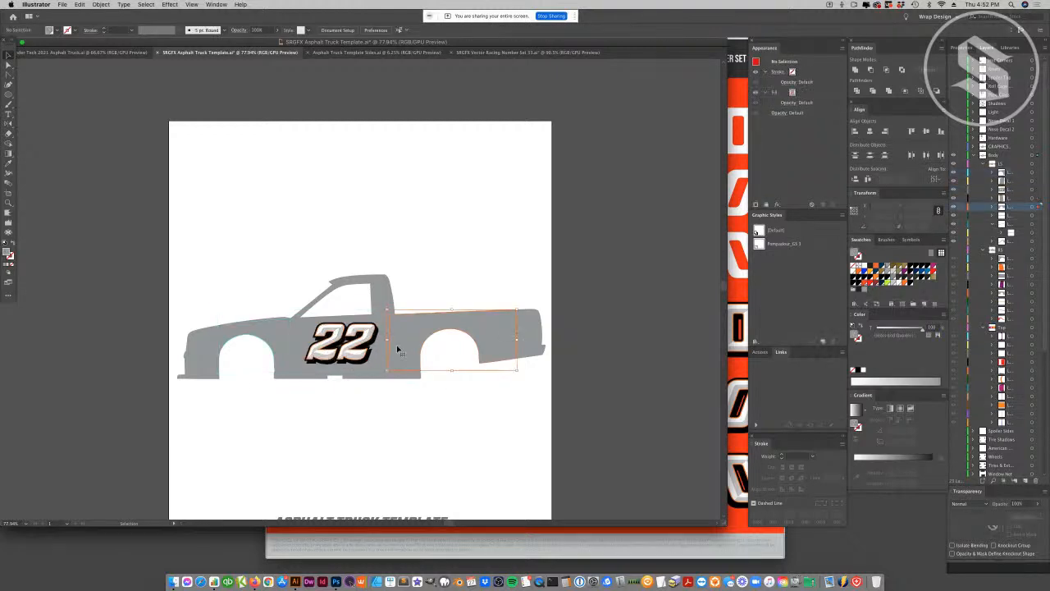
{"action": "left_click", "coordinate": [289, 342], "text": "shift"}
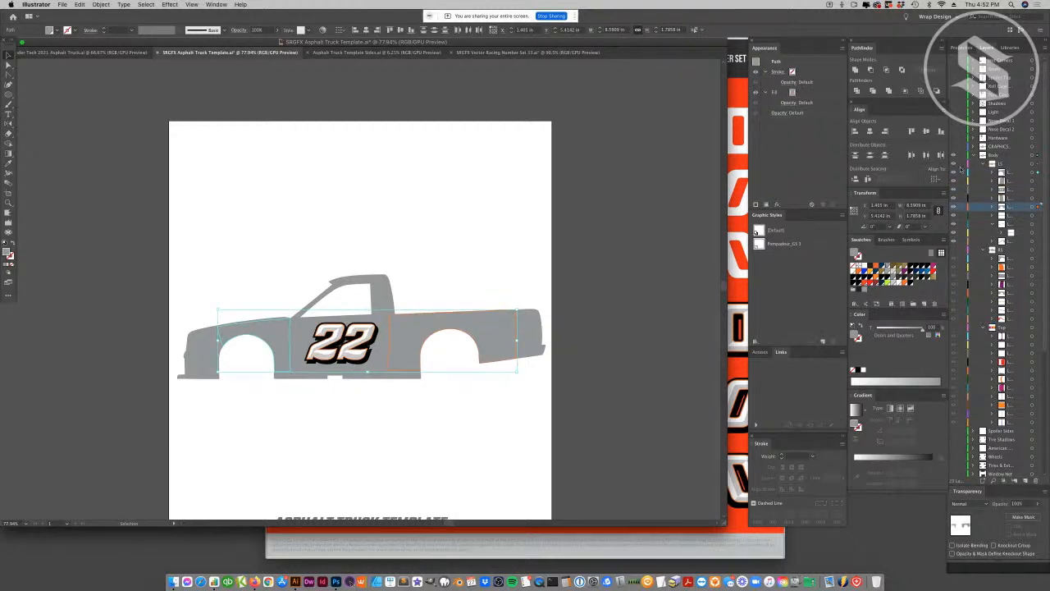
{"action": "left_click", "coordinate": [963, 158]}
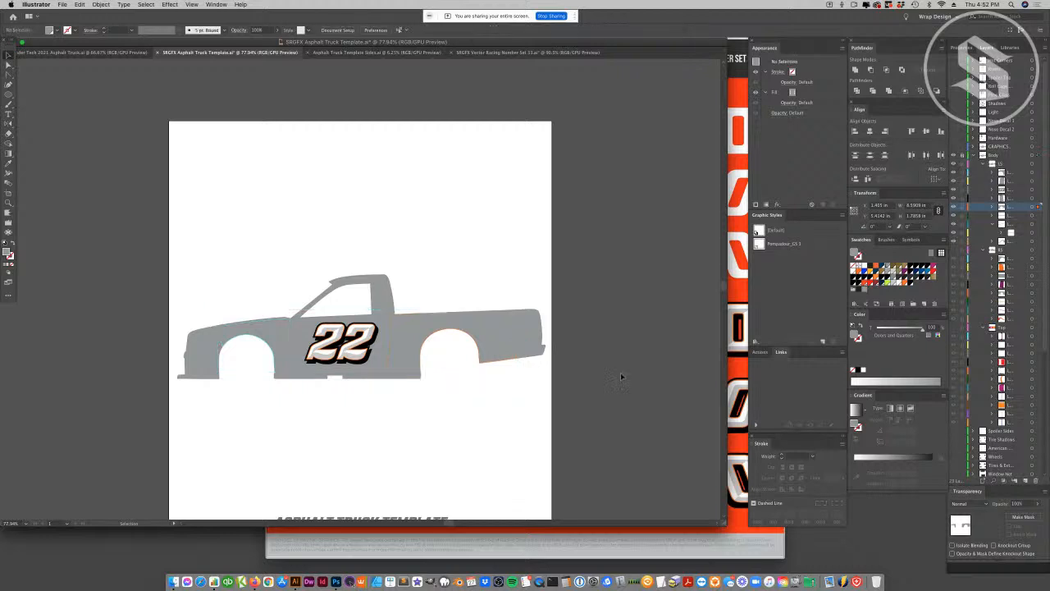
{"action": "left_click", "coordinate": [101, 4]}
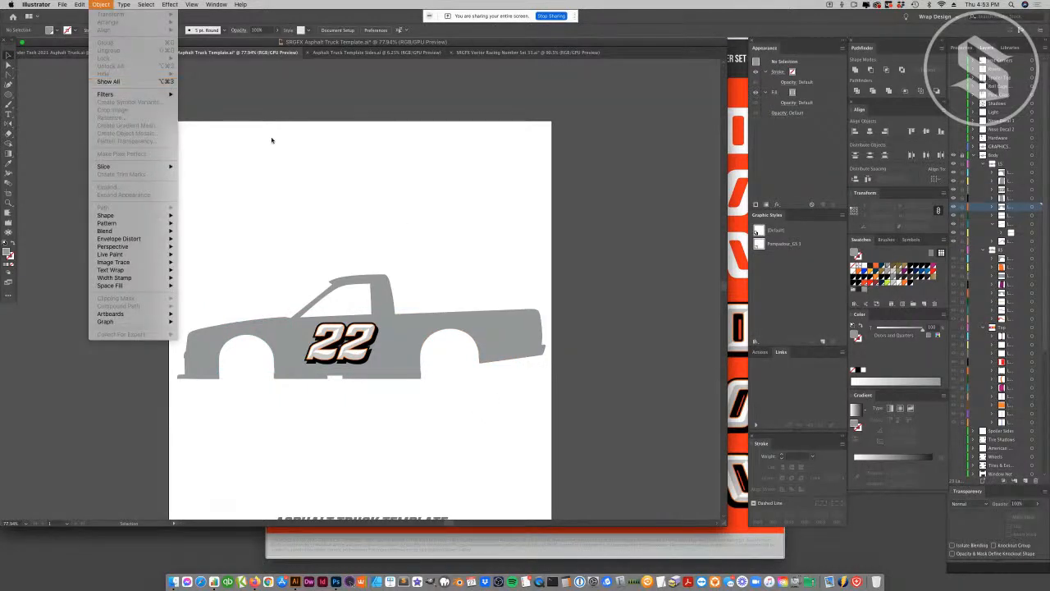
{"action": "left_click", "coordinate": [961, 156]}
{"action": "left_click", "coordinate": [961, 155]}
- Show the GRAPHICS HERE layer and lock its gray truck silhouette so the body panels beneath can be selected
{"action": "left_click", "coordinate": [952, 147]}
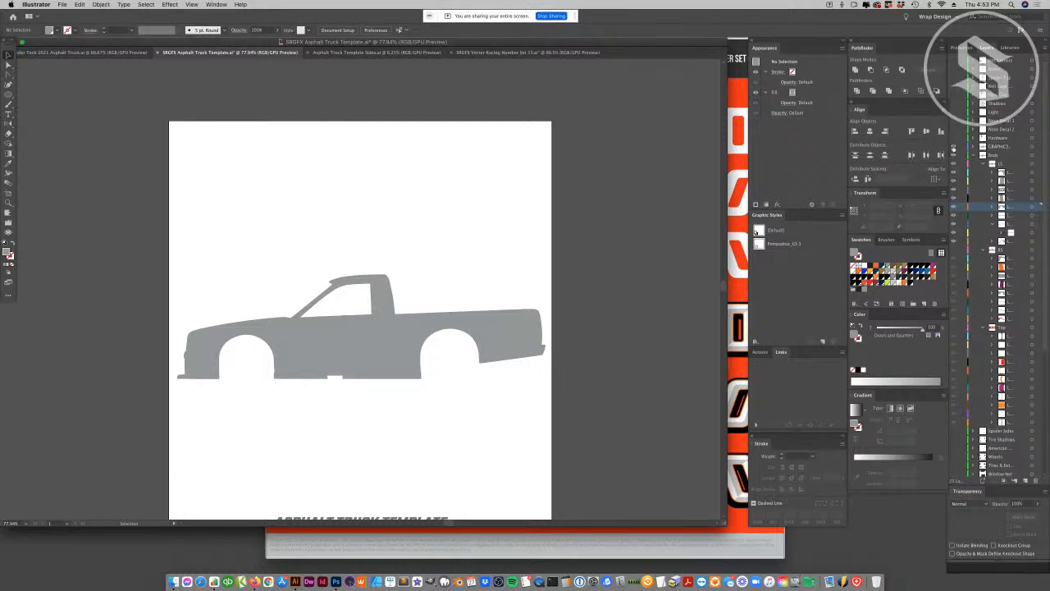
{"action": "left_click", "coordinate": [383, 338]}
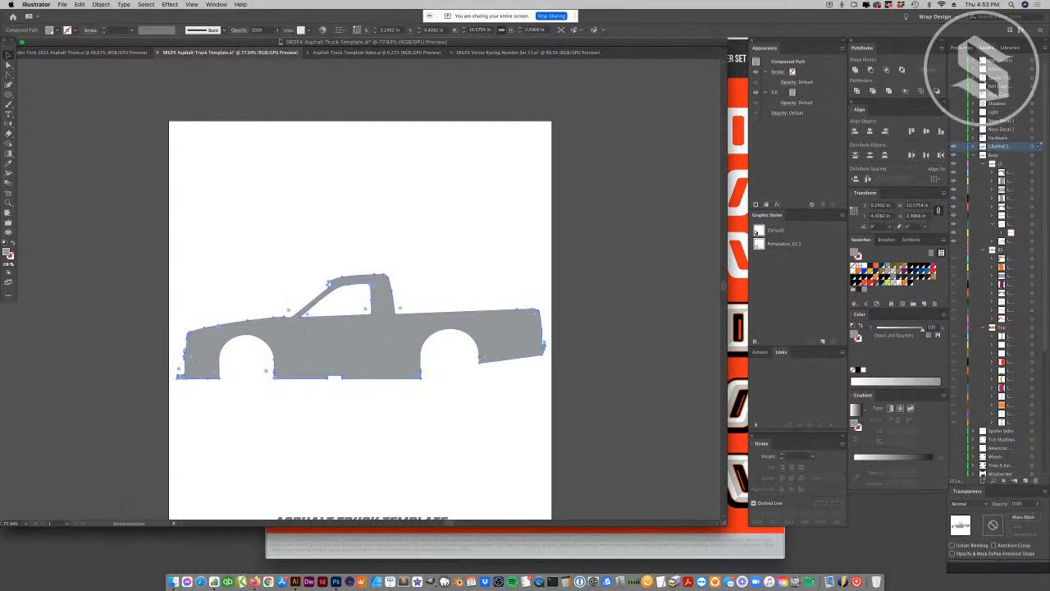
{"action": "left_click", "coordinate": [388, 346]}
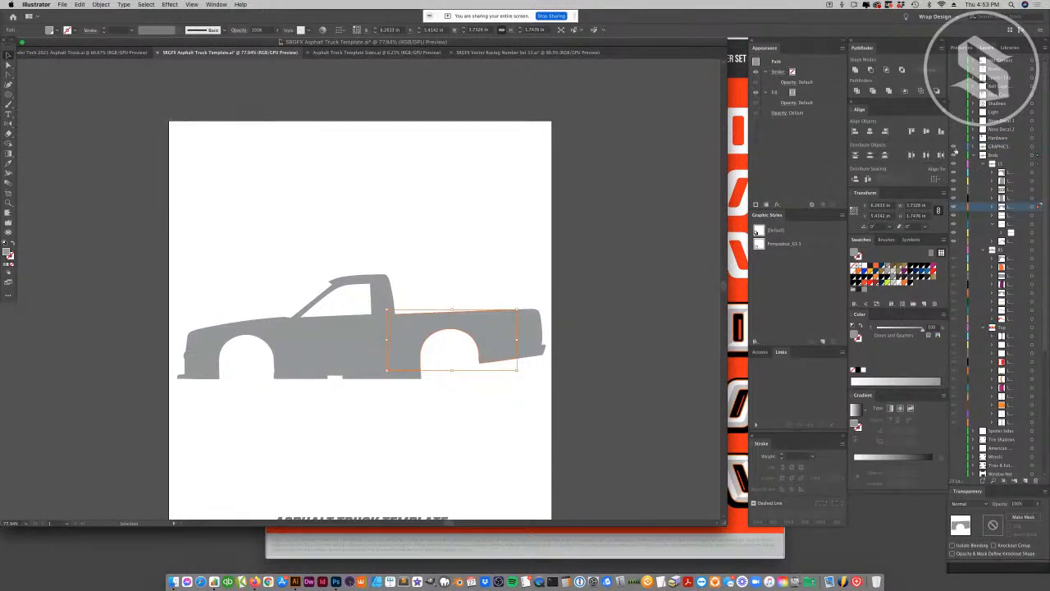
- Move the complete 22 artwork from the Body layer into the GRAPHICS HERE layer and make that layer visible
{"action": "left_click", "coordinate": [953, 149]}
{"action": "left_click", "coordinate": [1035, 189]}
{"action": "left_click", "coordinate": [333, 352]}
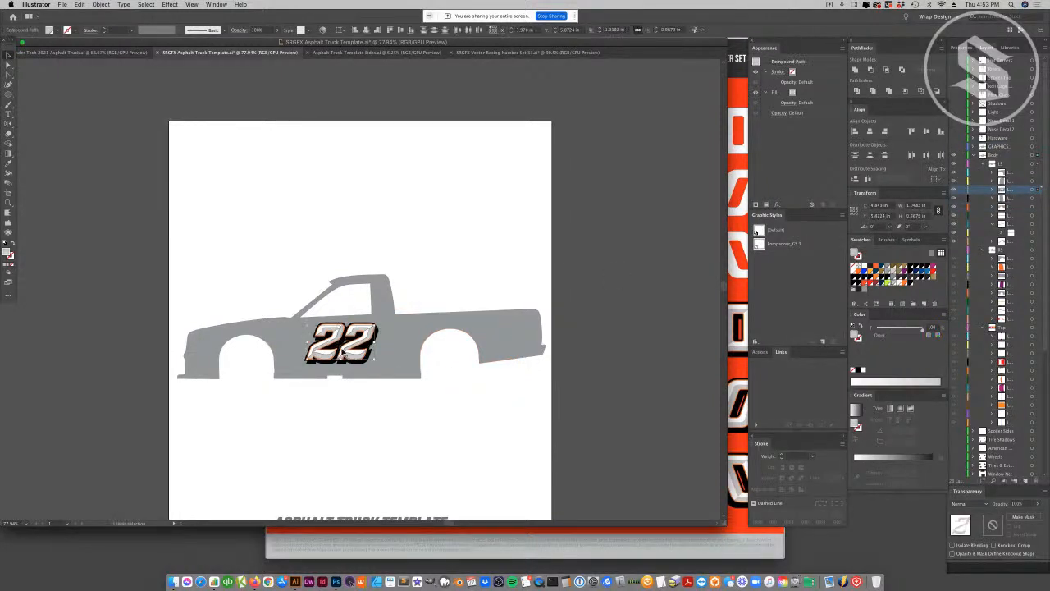
{"action": "left_click", "coordinate": [382, 333]}
{"action": "left_click", "coordinate": [319, 360]}
{"action": "left_click_drag", "start_coordinate": [319, 360], "coordinate": [327, 377]}
{"action": "key", "text": "super+z"}
{"action": "left_click_drag", "start_coordinate": [1038, 156], "coordinate": [1036, 146]}
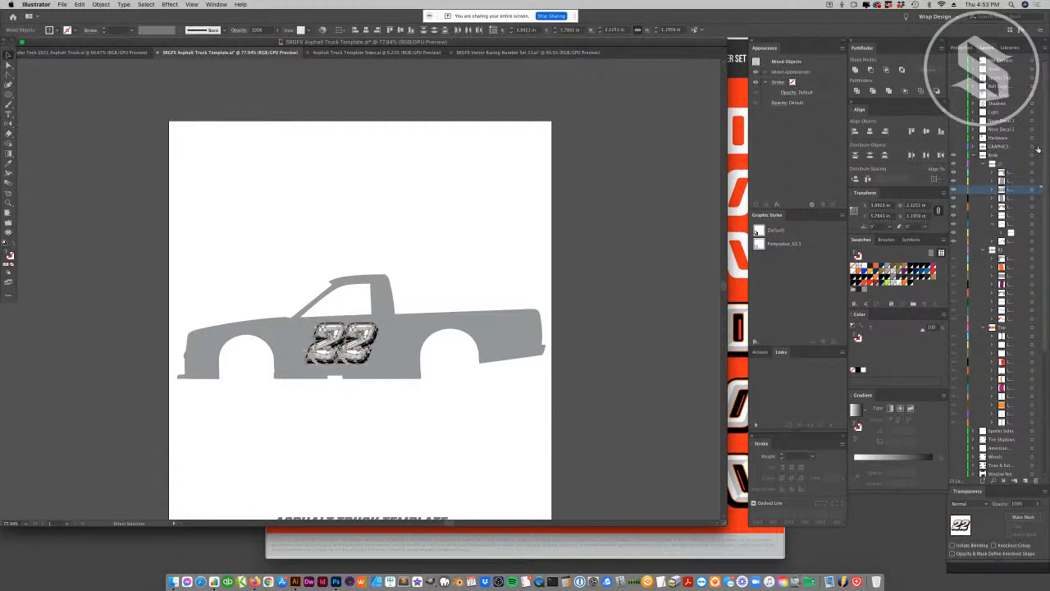
{"action": "left_click", "coordinate": [954, 147]}
- Collapse the Body layer and expand the GRAPHICS HERE layer to list its objects
{"action": "left_click", "coordinate": [389, 365]}
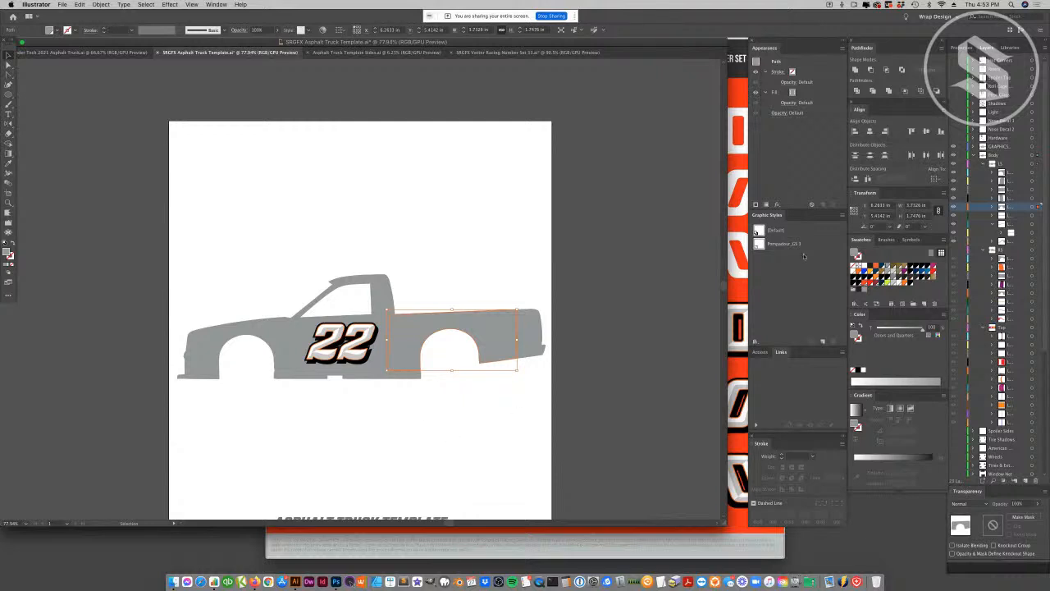
{"action": "left_click", "coordinate": [973, 156]}
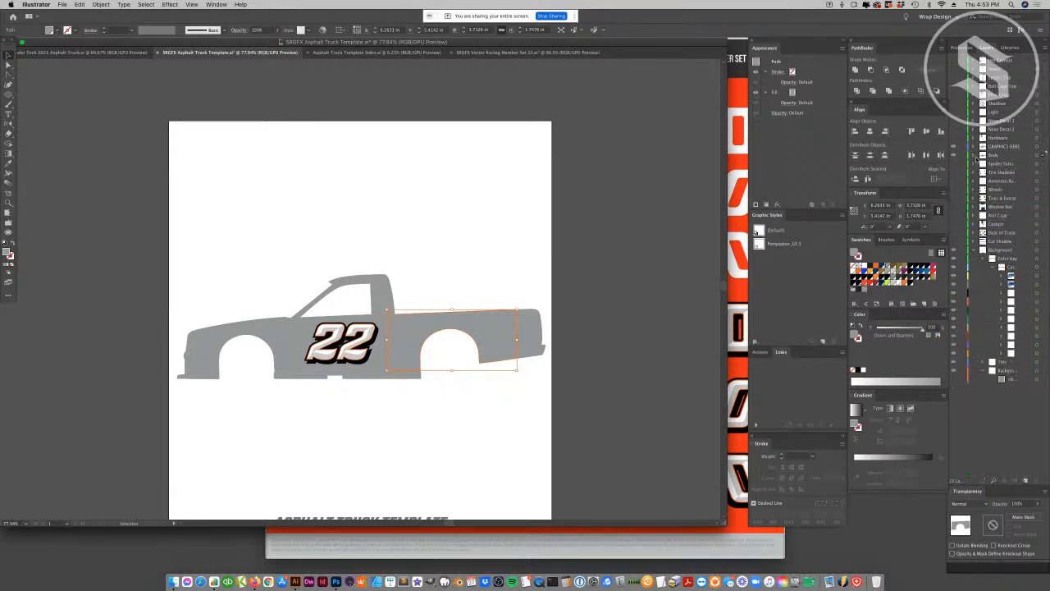
{"action": "left_click", "coordinate": [974, 147]}
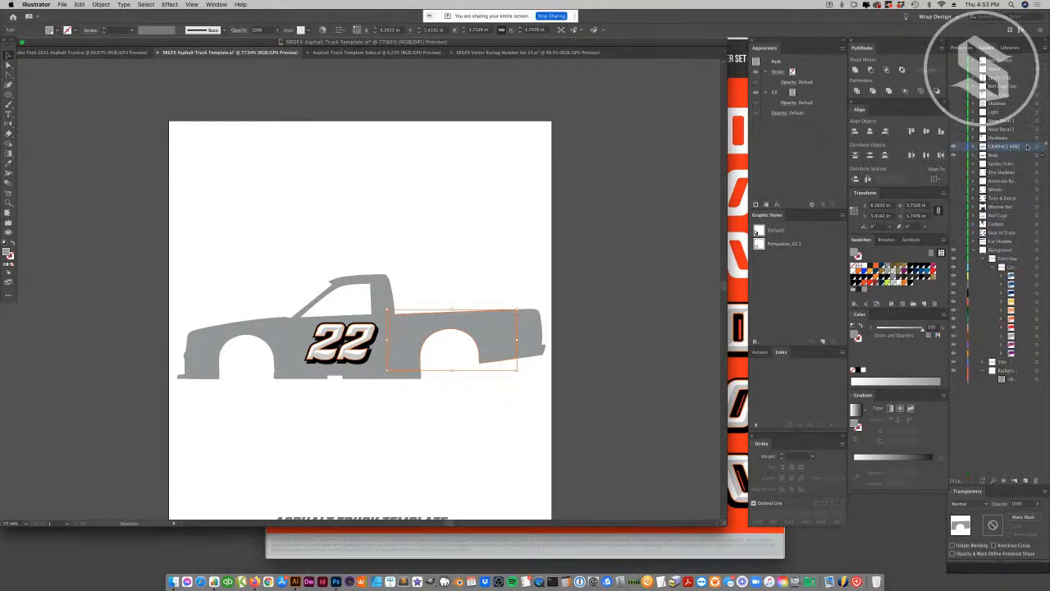
{"action": "left_click", "coordinate": [974, 147]}
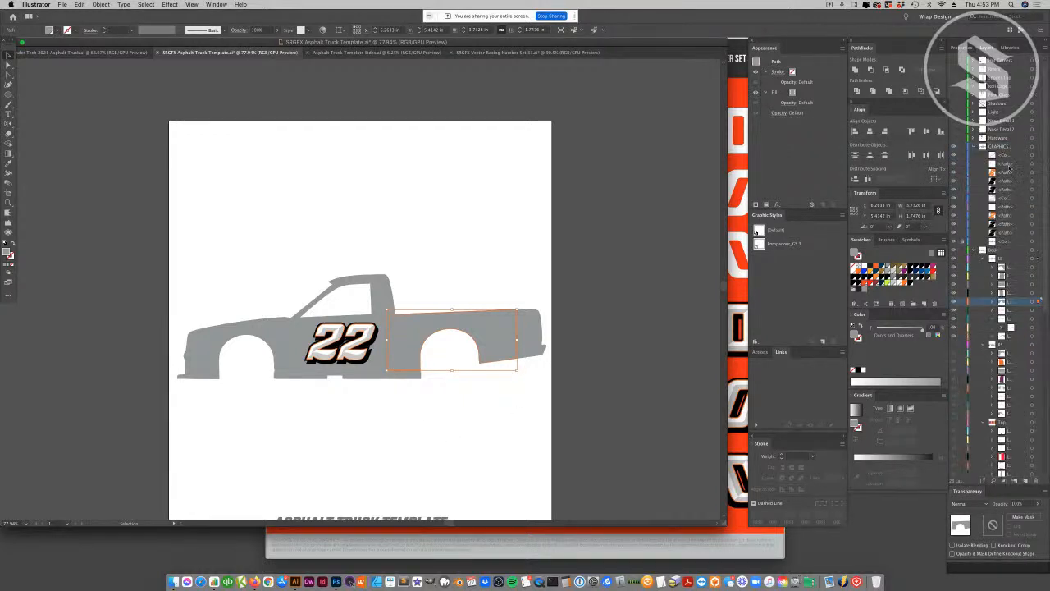
{"action": "left_click", "coordinate": [975, 250]}
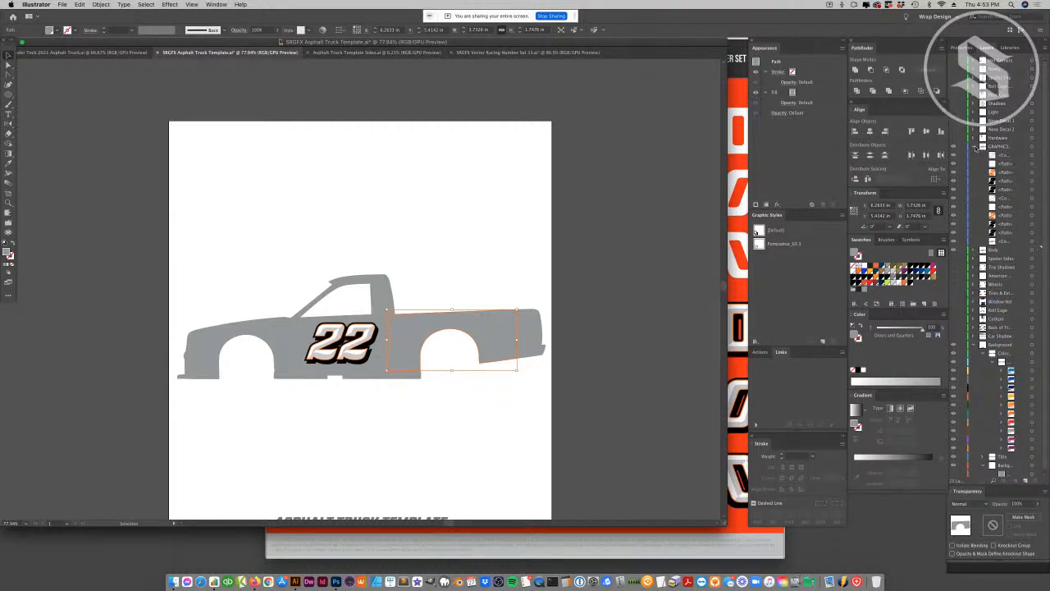
- Group all the 22's paths without the truck silhouette and nudge the group slightly toward the truck's rear
{"action": "left_click", "coordinate": [471, 421]}
{"action": "left_click", "coordinate": [355, 346]}
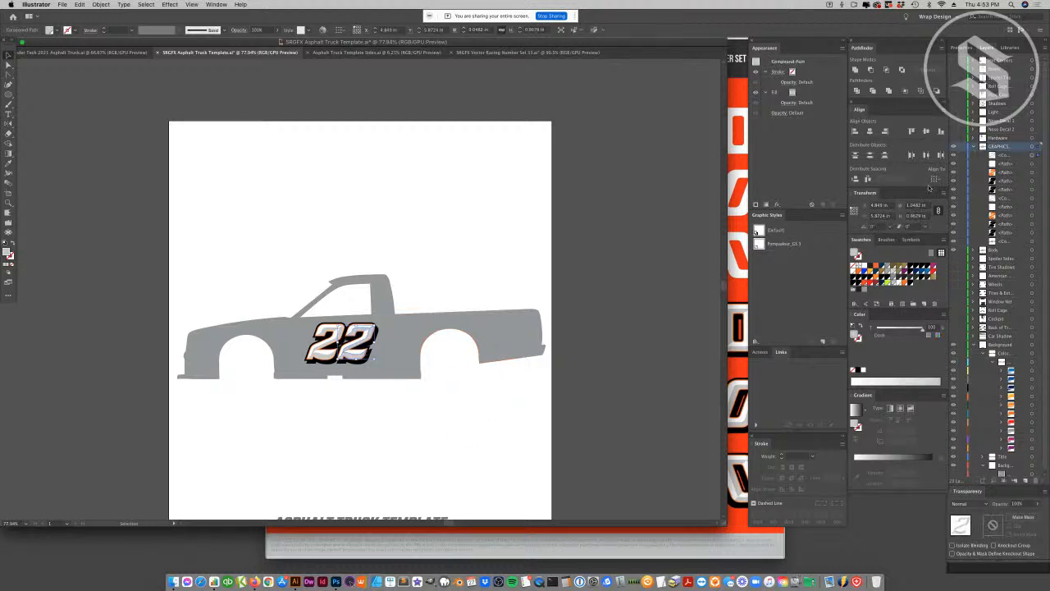
{"action": "left_click", "coordinate": [1031, 147]}
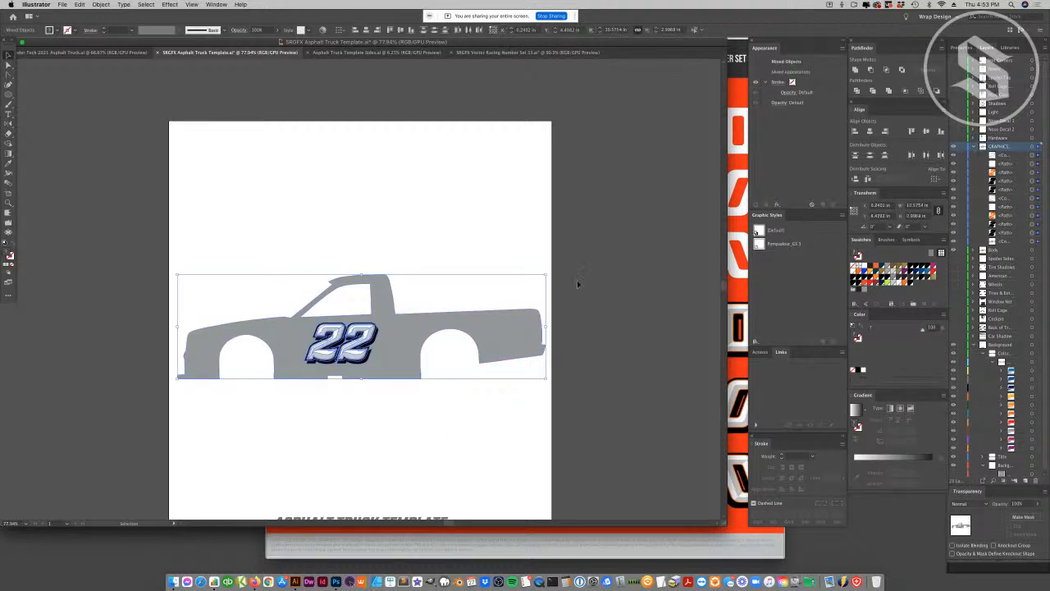
{"action": "key", "text": "a"}
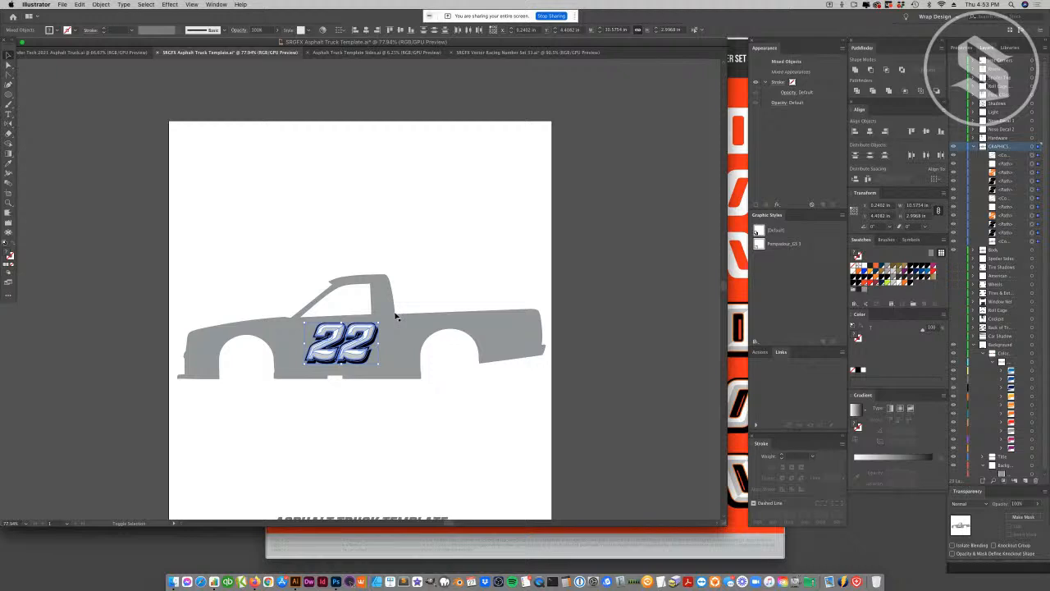
{"action": "key", "text": "ctrl+g"}
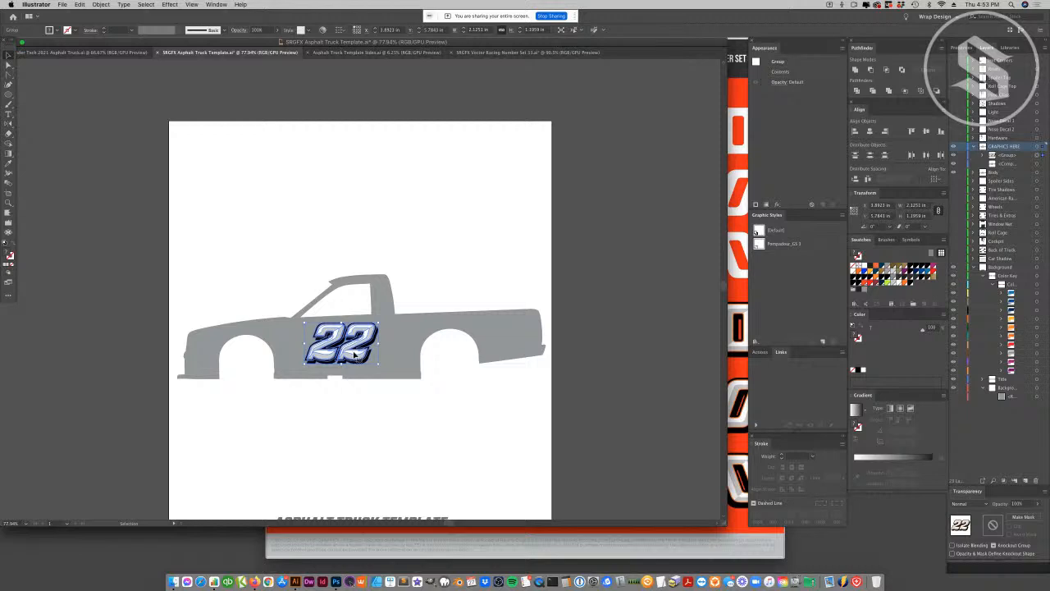
{"action": "key", "text": "Right"}
{"action": "key", "text": "Right"}
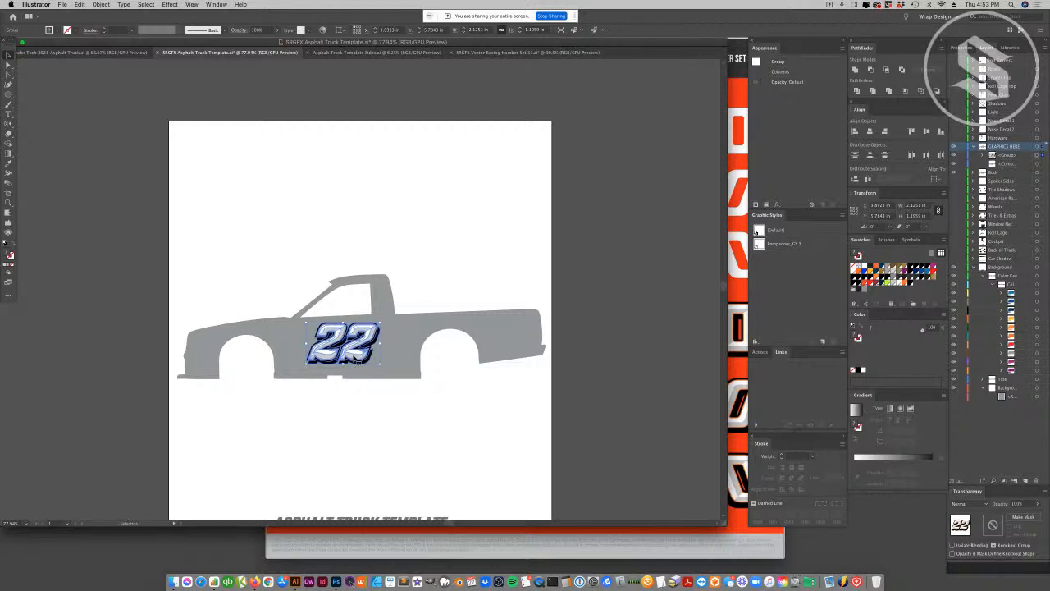
{"action": "left_click", "coordinate": [375, 414]}
{"action": "left_click", "coordinate": [351, 346]}
- Add the text EGAN above the truck bed, enlarge it, and place it over the rear quarter panel
{"action": "left_click", "coordinate": [9, 113]}
{"action": "left_click", "coordinate": [410, 269]}
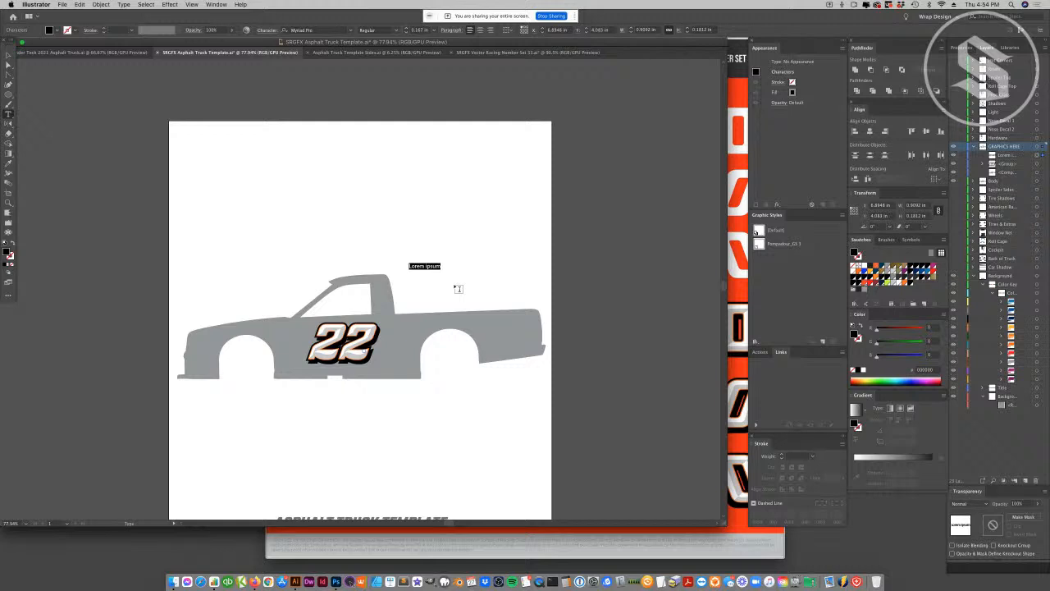
{"action": "type", "text": "EGAN"}
{"action": "left_click", "coordinate": [9, 55]}
{"action": "left_click_drag", "start_coordinate": [423, 270], "coordinate": [518, 311]}
{"action": "left_click_drag", "start_coordinate": [459, 287], "coordinate": [444, 324]}
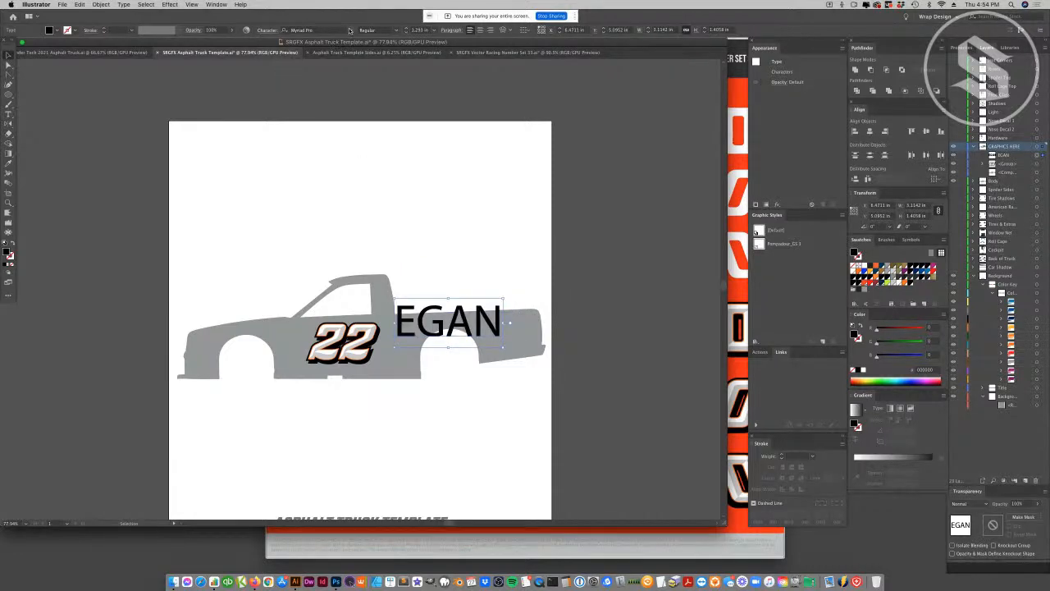
- Set the EGAN text to the Integral CF font in the Heavy style
{"action": "left_click", "coordinate": [351, 30]}
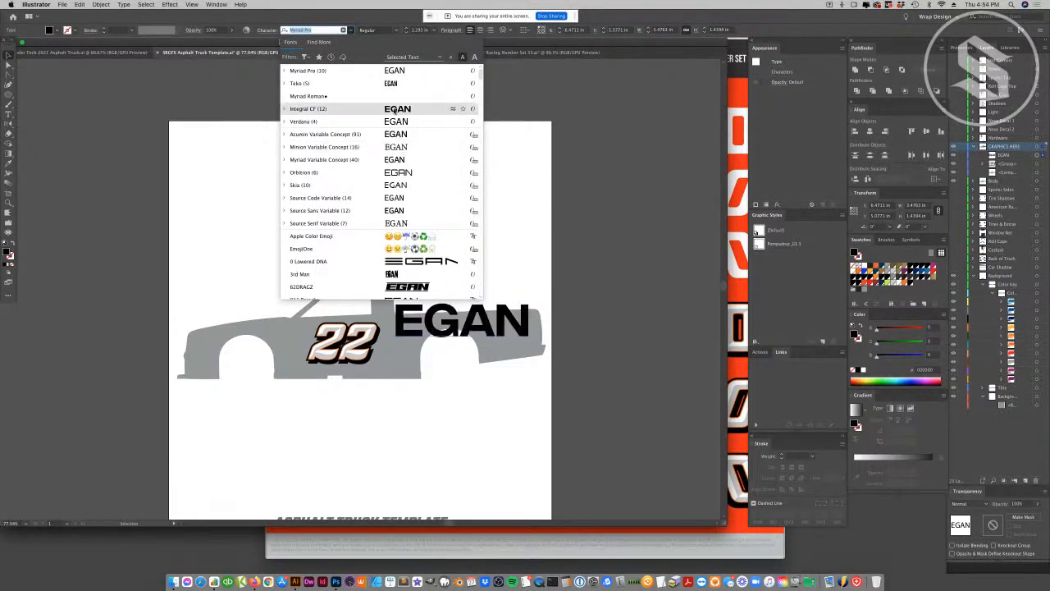
{"action": "left_click", "coordinate": [397, 108]}
{"action": "left_click", "coordinate": [396, 30]}
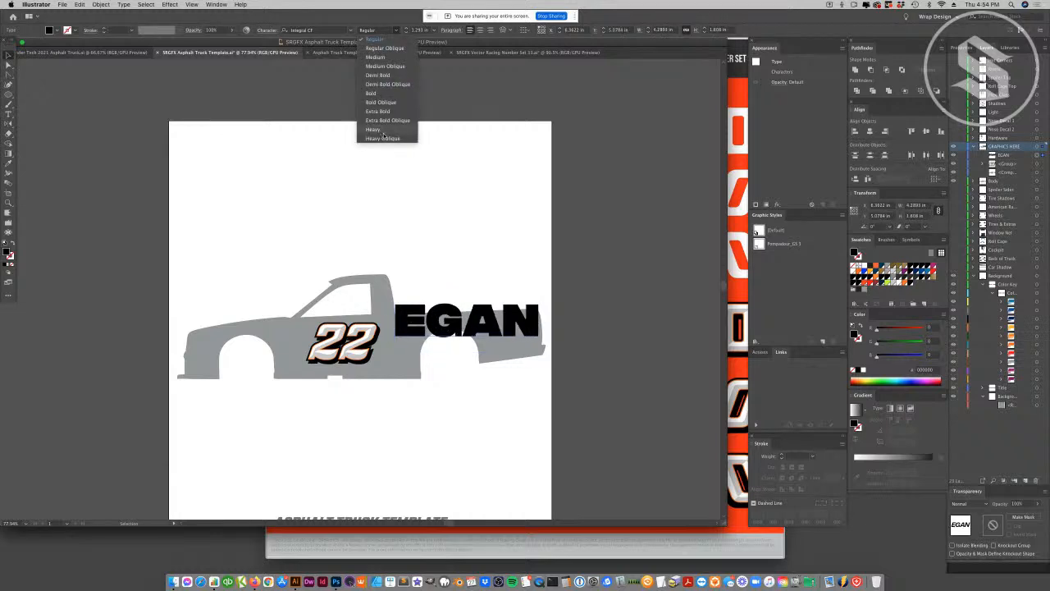
{"action": "left_click", "coordinate": [382, 131]}
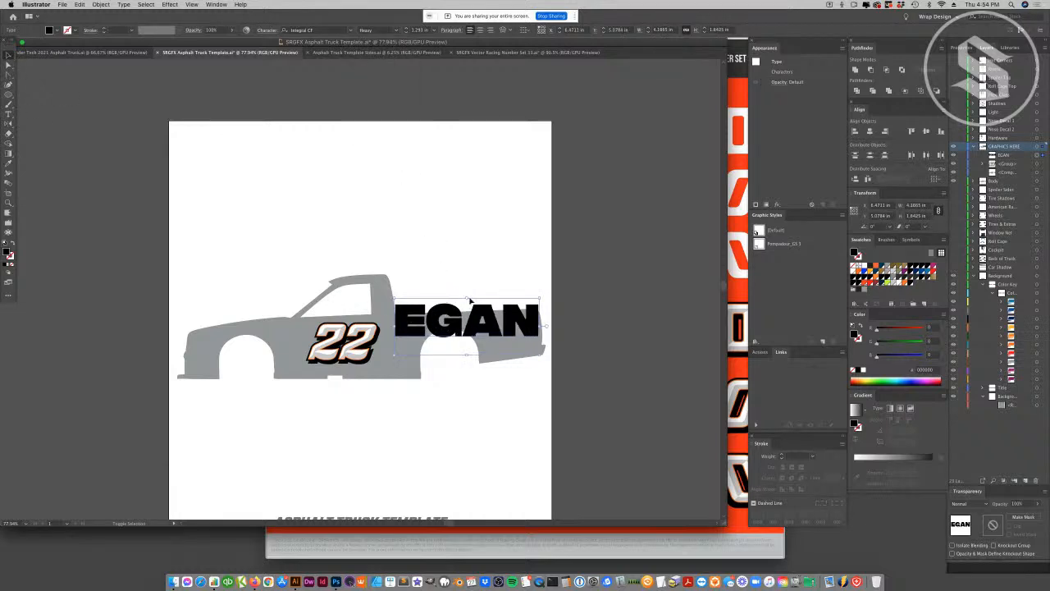
- Scale the EGAN text down on the truck bed and keep a copy of it above the bed
{"action": "left_click_drag", "start_coordinate": [466, 298], "coordinate": [454, 253]}
{"action": "key", "text": "super+z"}
{"action": "key", "text": "super+z"}
- Outline and horizontally shear the lower EGAN, and fit it along the truck bed slightly smaller and rotated
{"action": "right_click", "coordinate": [464, 329]}
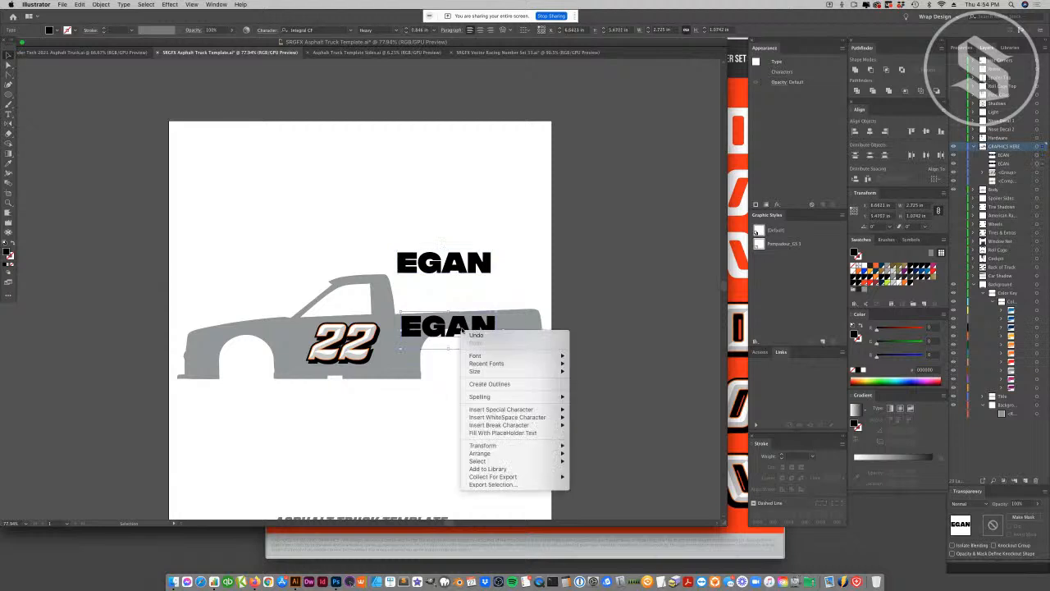
{"action": "left_click", "coordinate": [467, 384]}
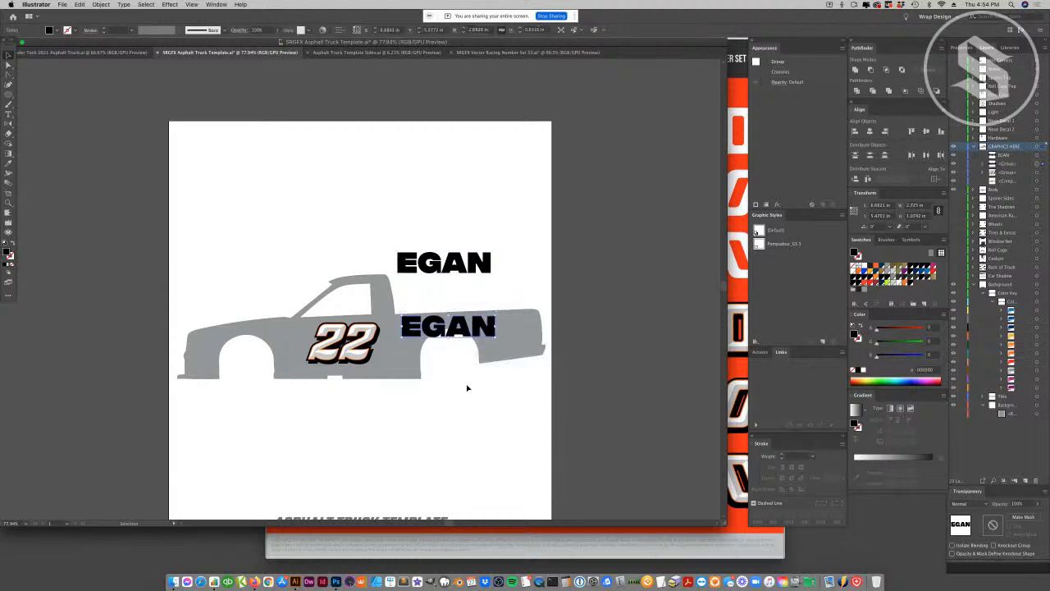
{"action": "right_click", "coordinate": [454, 328]}
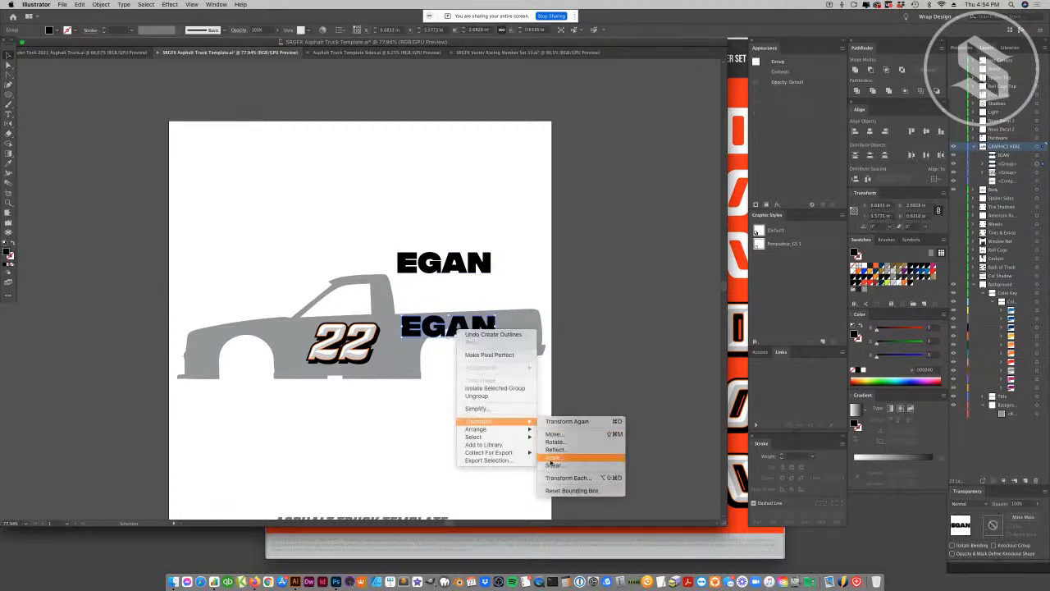
{"action": "left_click", "coordinate": [578, 467]}
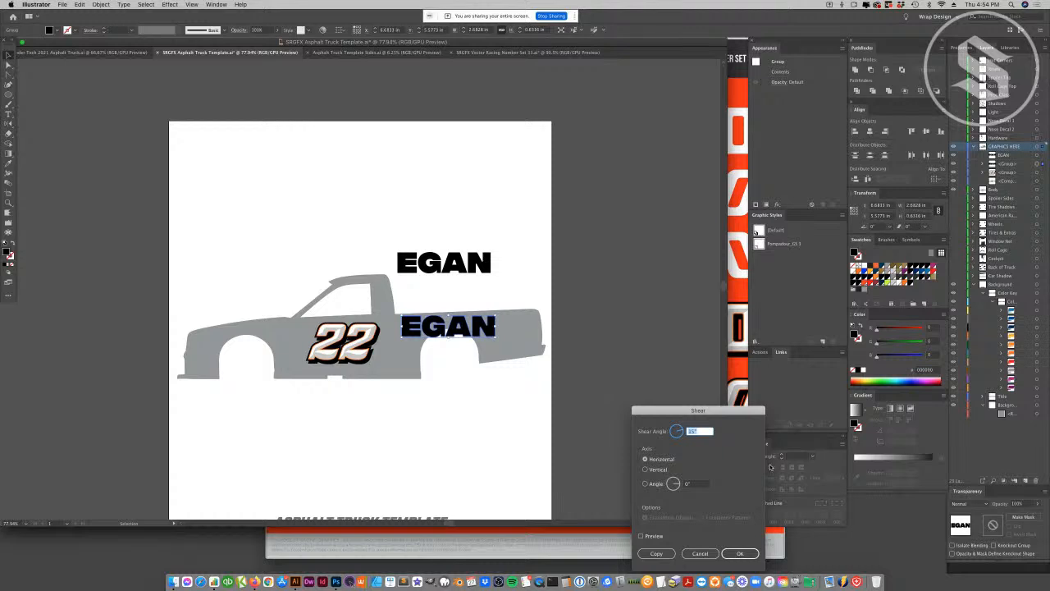
{"action": "key", "text": "Return"}
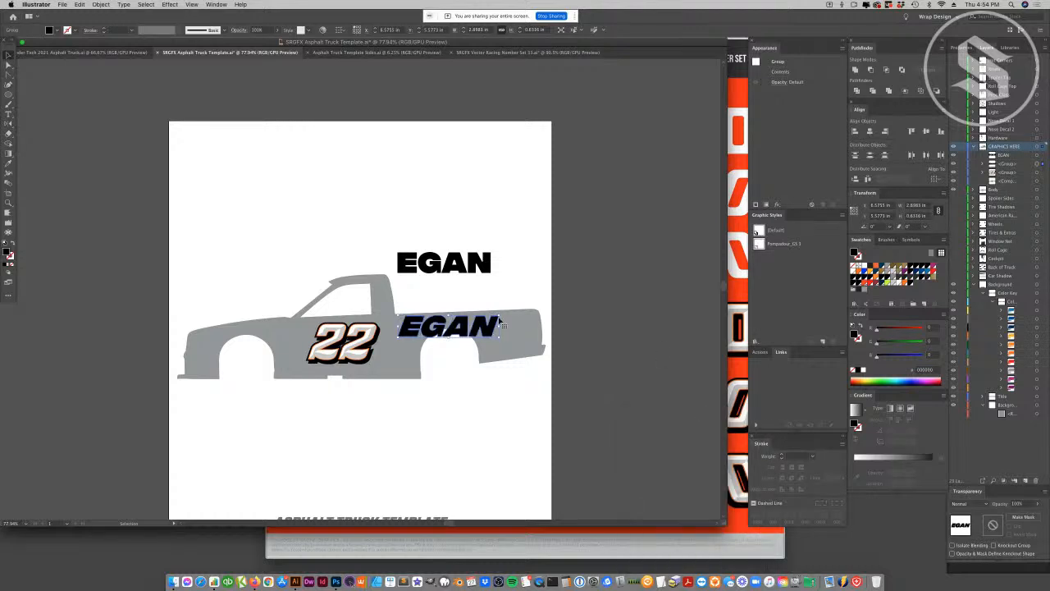
{"action": "left_click_drag", "start_coordinate": [503, 312], "coordinate": [447, 330]}
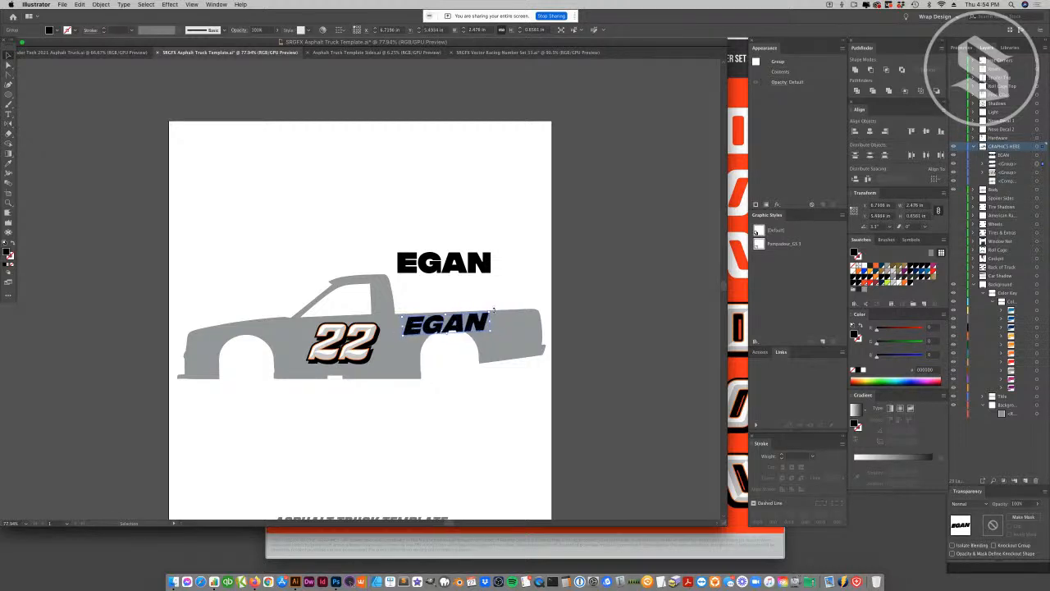
- Add the text Trucking on the blank artboard area above the truck's hood
{"action": "left_click", "coordinate": [8, 115]}
{"action": "left_click", "coordinate": [261, 201]}
{"action": "type", "text": "TRU"}
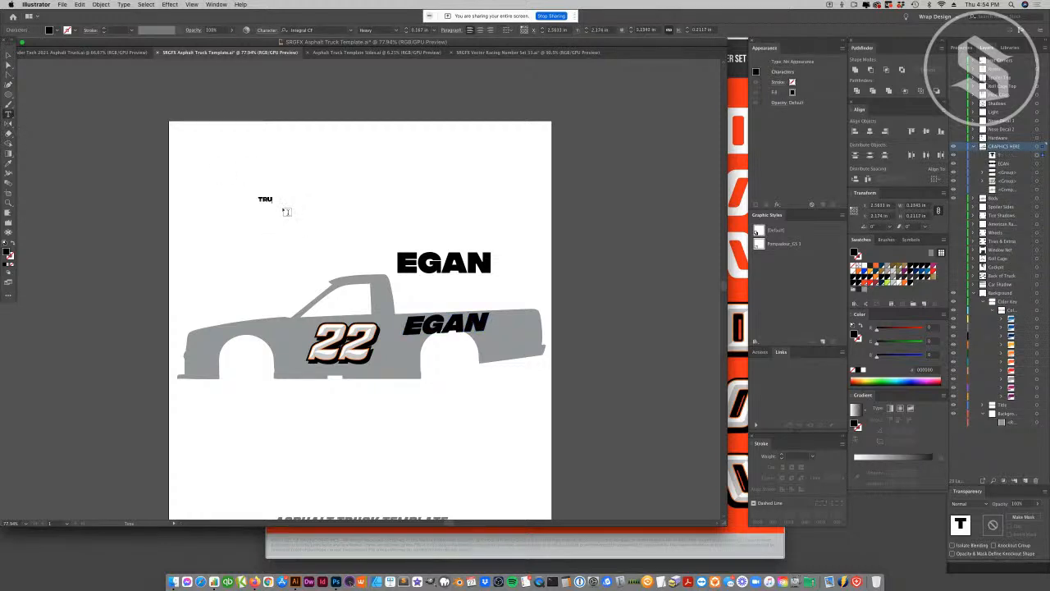
{"action": "type", "text": "CKING"}
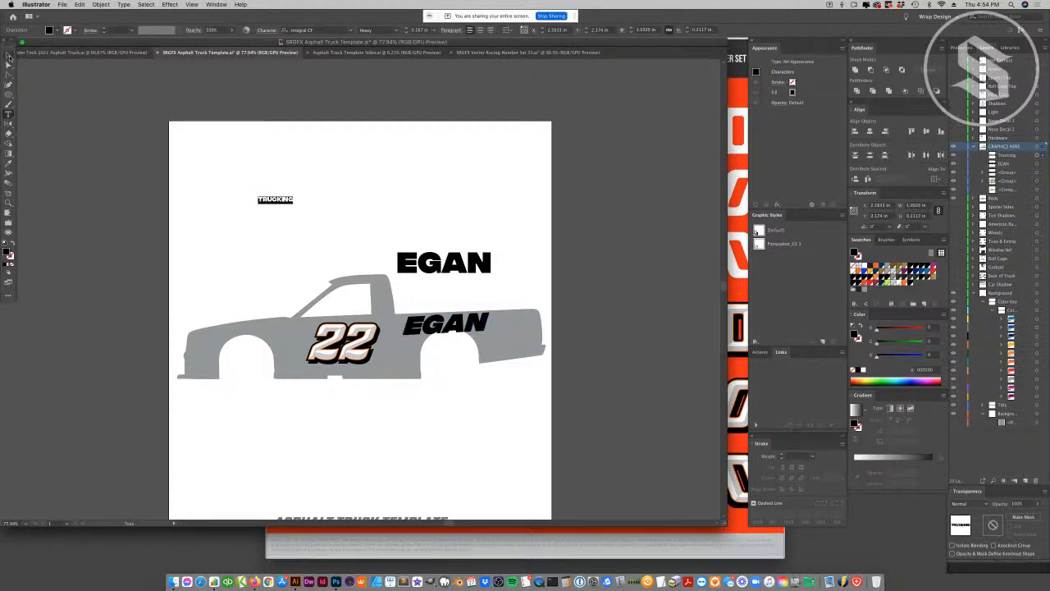
- Browse the installed fonts and set the Trucking text to the Keshya script font
{"action": "left_click", "coordinate": [8, 55]}
{"action": "left_click", "coordinate": [350, 31]}
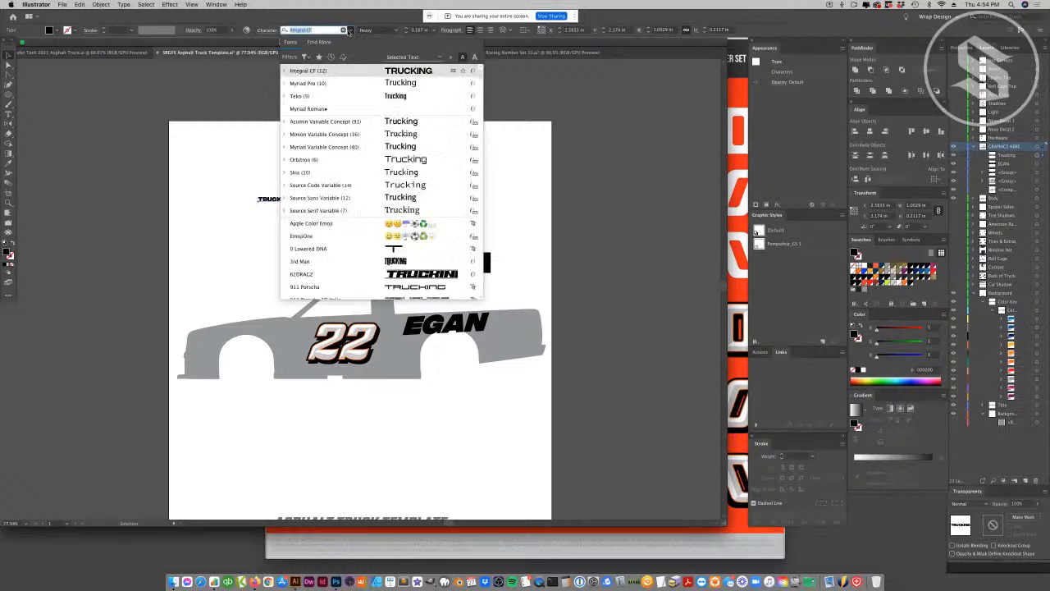
{"action": "scroll", "coordinate": [374, 137], "scroll_direction": "down", "scroll_amount": 15}
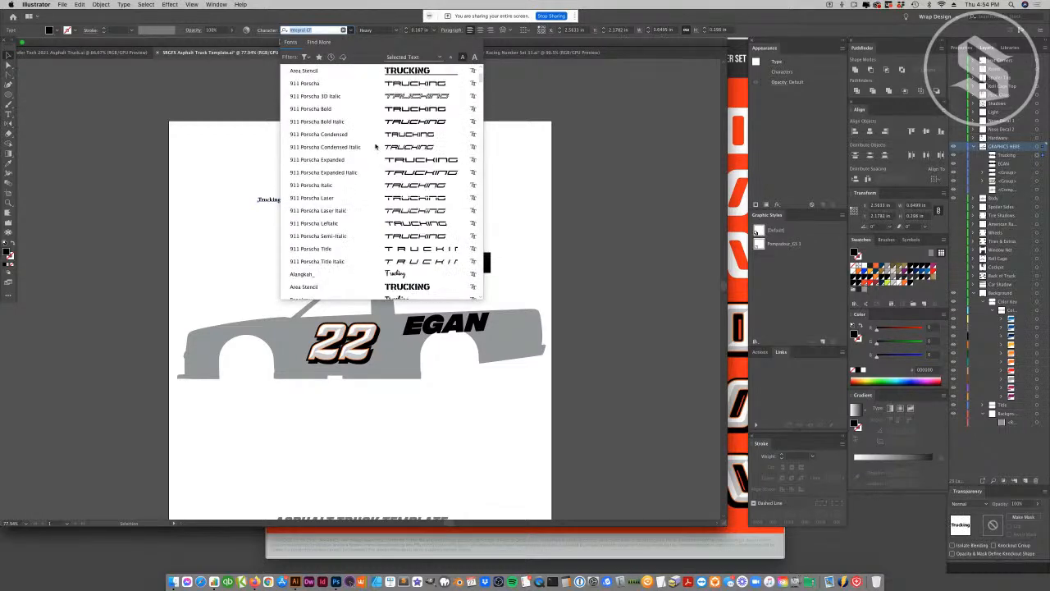
{"action": "scroll", "coordinate": [476, 90], "scroll_direction": "down", "scroll_amount": 10}
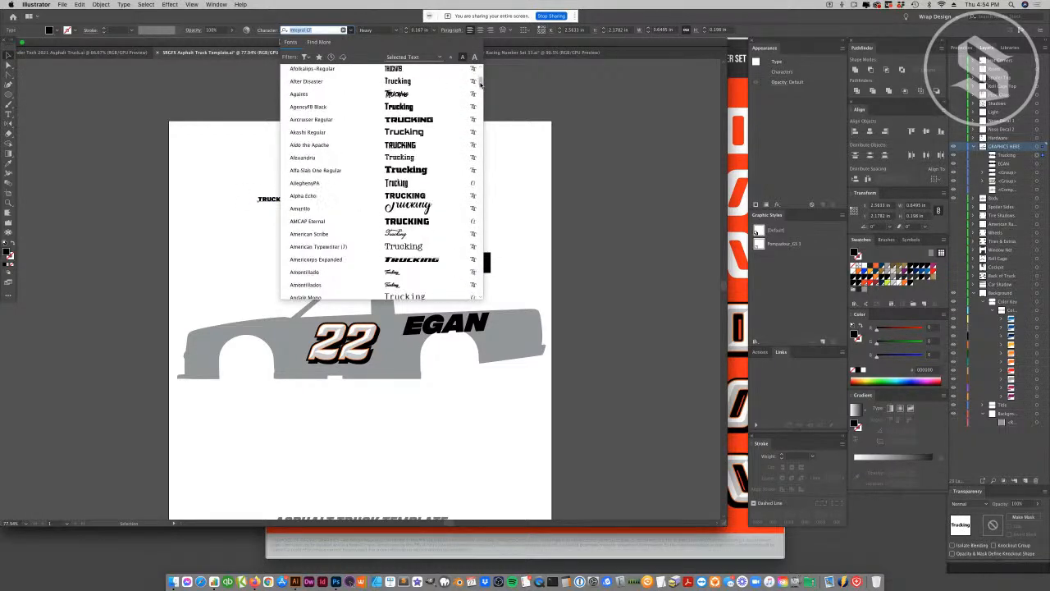
{"action": "scroll", "coordinate": [479, 100], "scroll_direction": "down", "scroll_amount": 10}
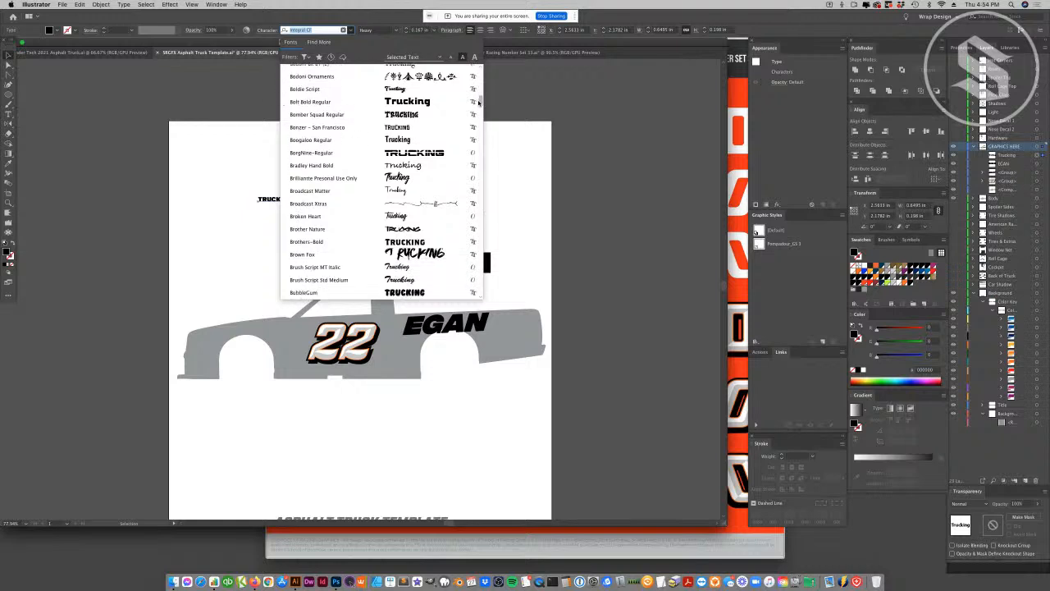
{"action": "left_click_drag", "start_coordinate": [478, 102], "coordinate": [479, 100]}
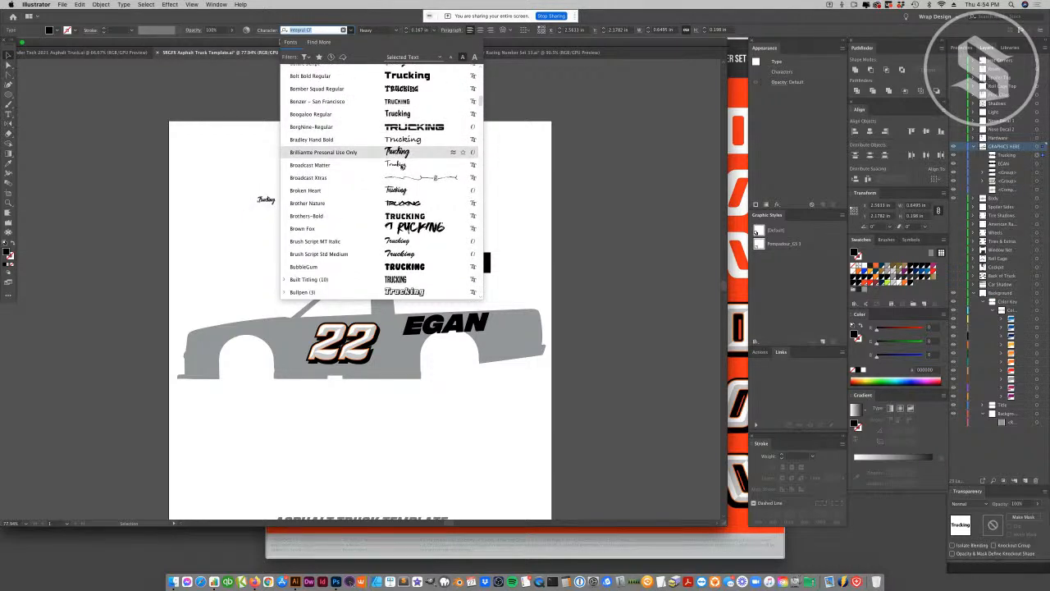
{"action": "scroll", "coordinate": [401, 165], "scroll_direction": "down", "scroll_amount": 8}
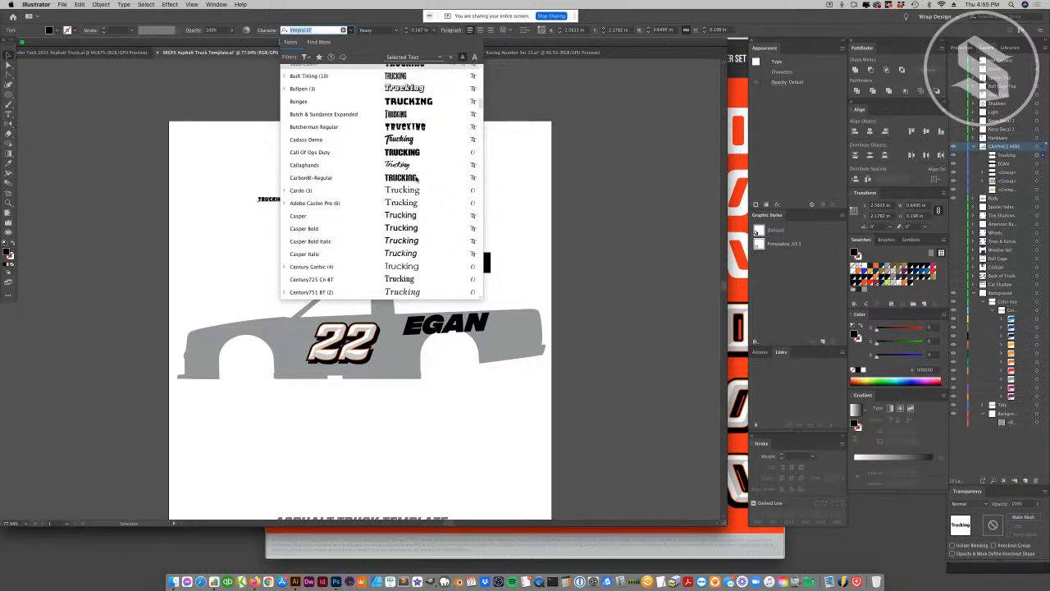
{"action": "scroll", "coordinate": [418, 178], "scroll_direction": "down", "scroll_amount": 8}
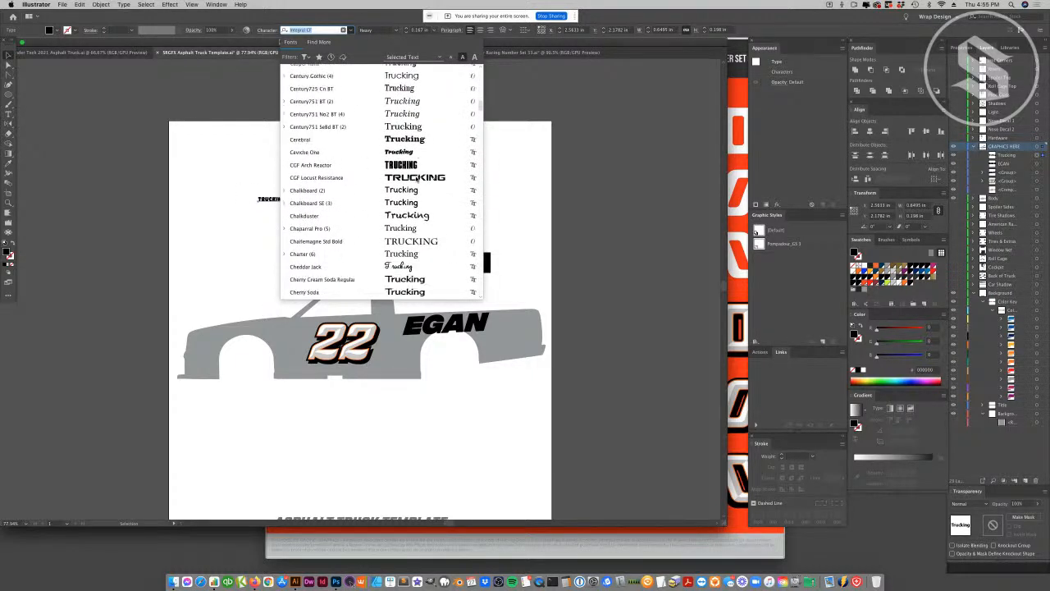
{"action": "scroll", "coordinate": [418, 178], "scroll_direction": "down", "scroll_amount": 20}
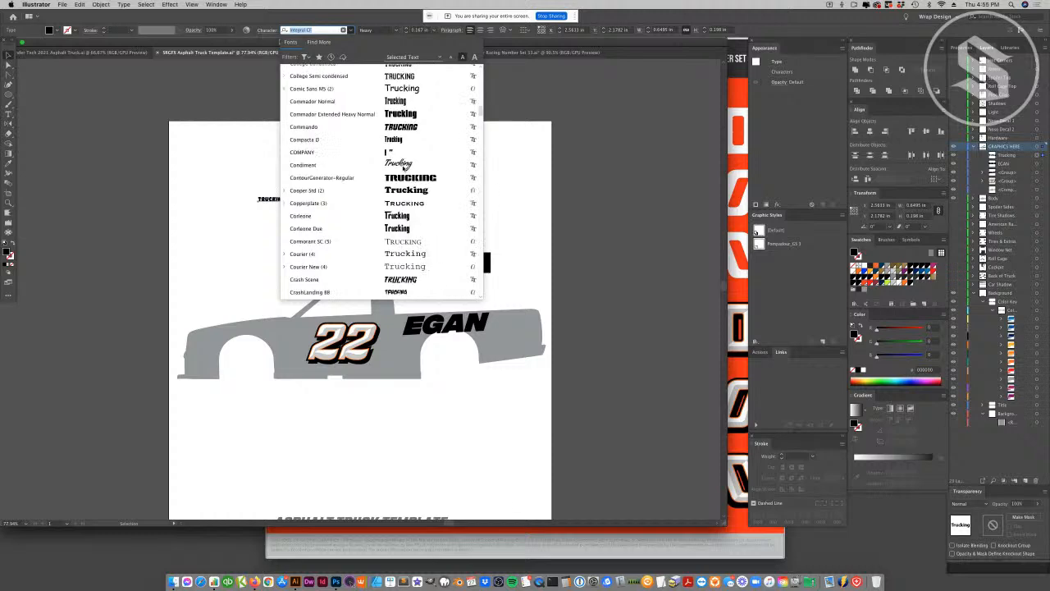
{"action": "scroll", "coordinate": [408, 190], "scroll_direction": "down", "scroll_amount": 20}
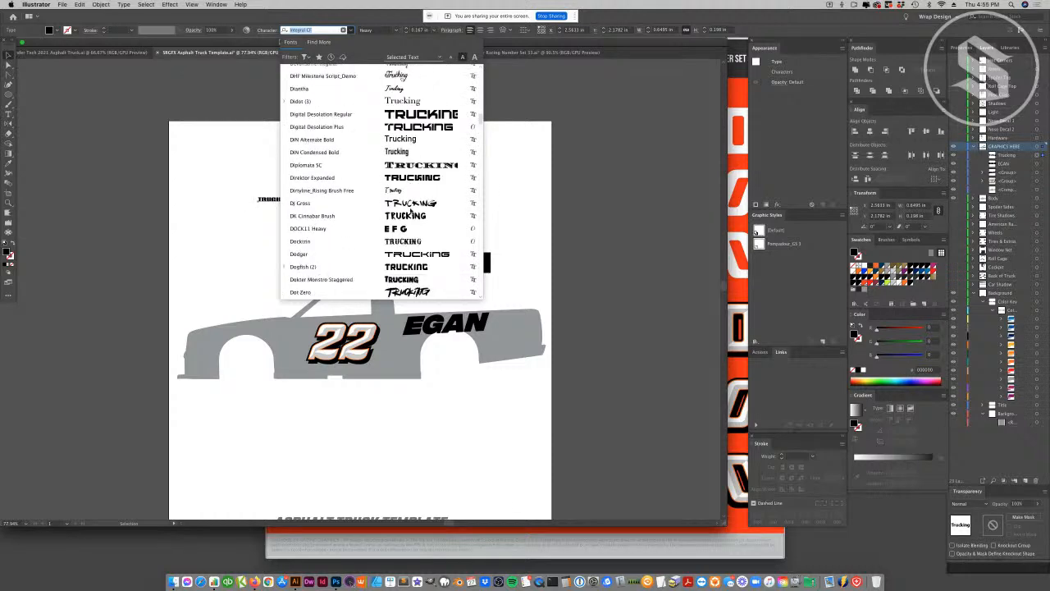
{"action": "scroll", "coordinate": [410, 208], "scroll_direction": "up", "scroll_amount": 2}
{"action": "scroll", "coordinate": [412, 208], "scroll_direction": "down", "scroll_amount": 8}
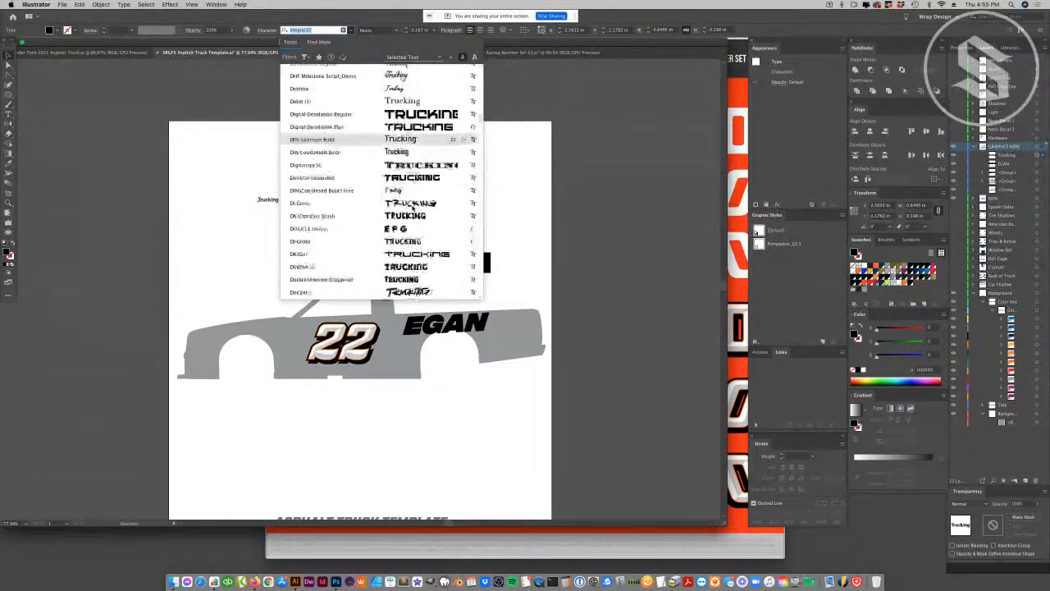
{"action": "scroll", "coordinate": [414, 207], "scroll_direction": "down", "scroll_amount": 10}
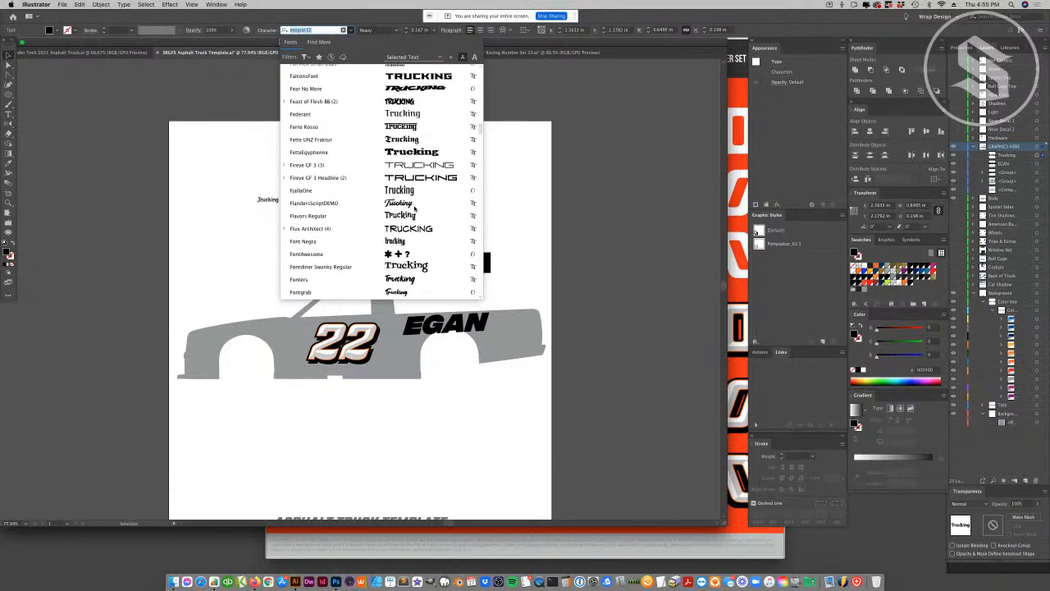
{"action": "scroll", "coordinate": [414, 208], "scroll_direction": "down", "scroll_amount": 3}
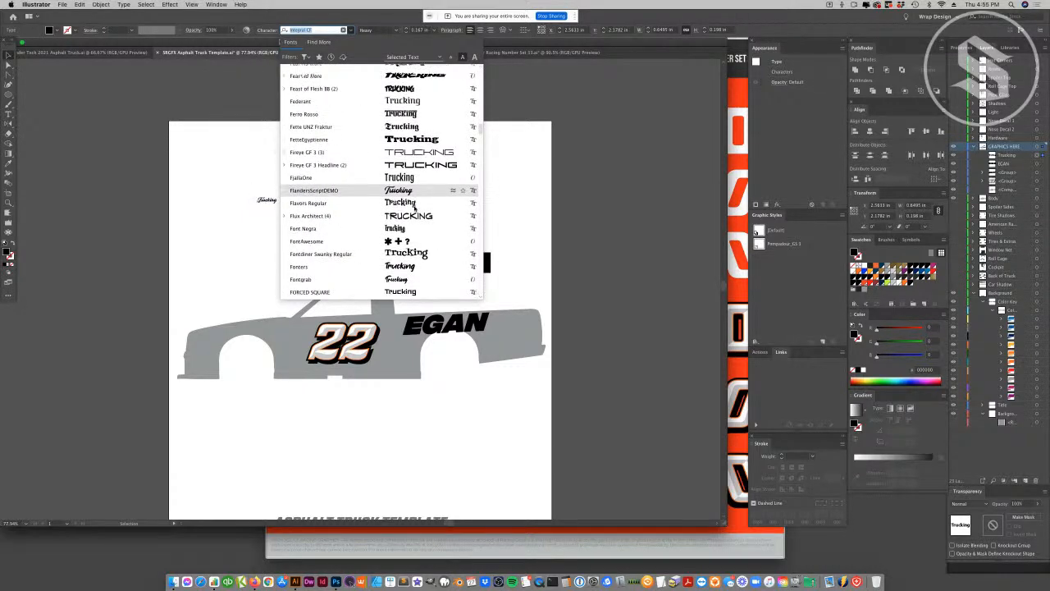
{"action": "scroll", "coordinate": [414, 208], "scroll_direction": "down", "scroll_amount": 10}
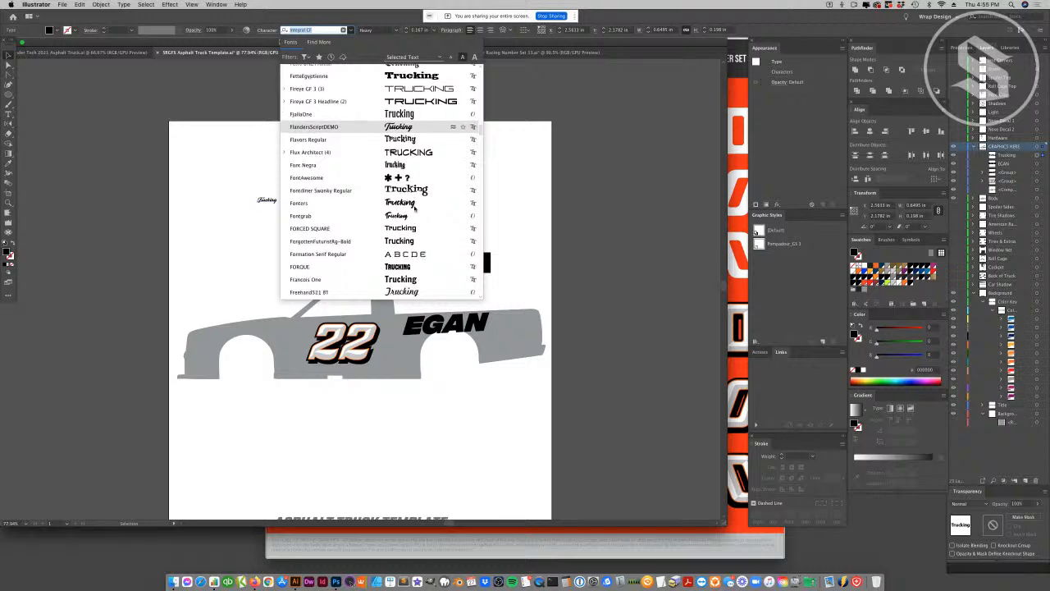
{"action": "scroll", "coordinate": [414, 209], "scroll_direction": "down", "scroll_amount": 14}
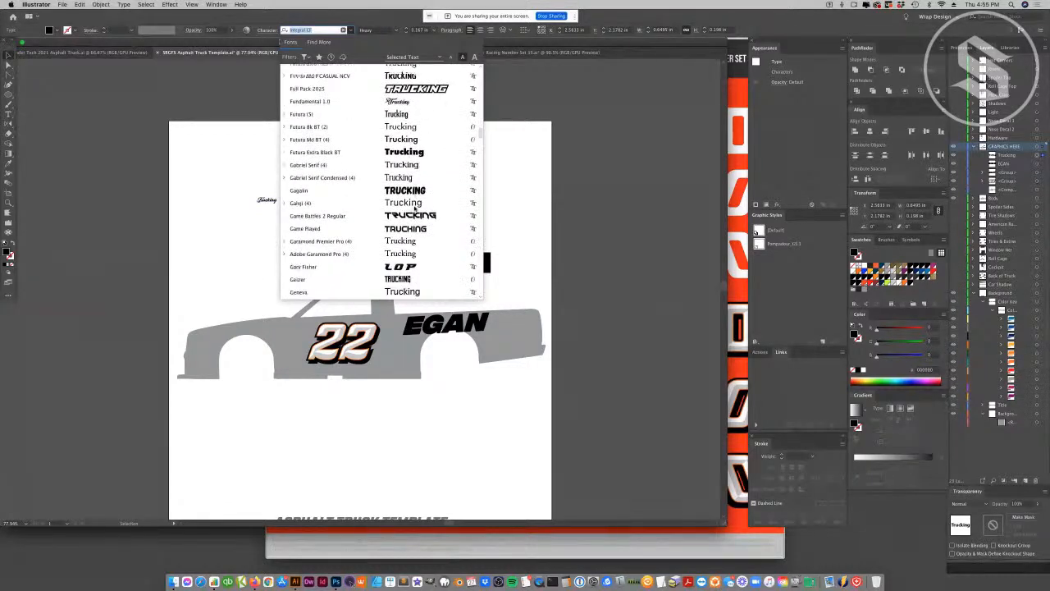
{"action": "scroll", "coordinate": [415, 208], "scroll_direction": "down", "scroll_amount": 20}
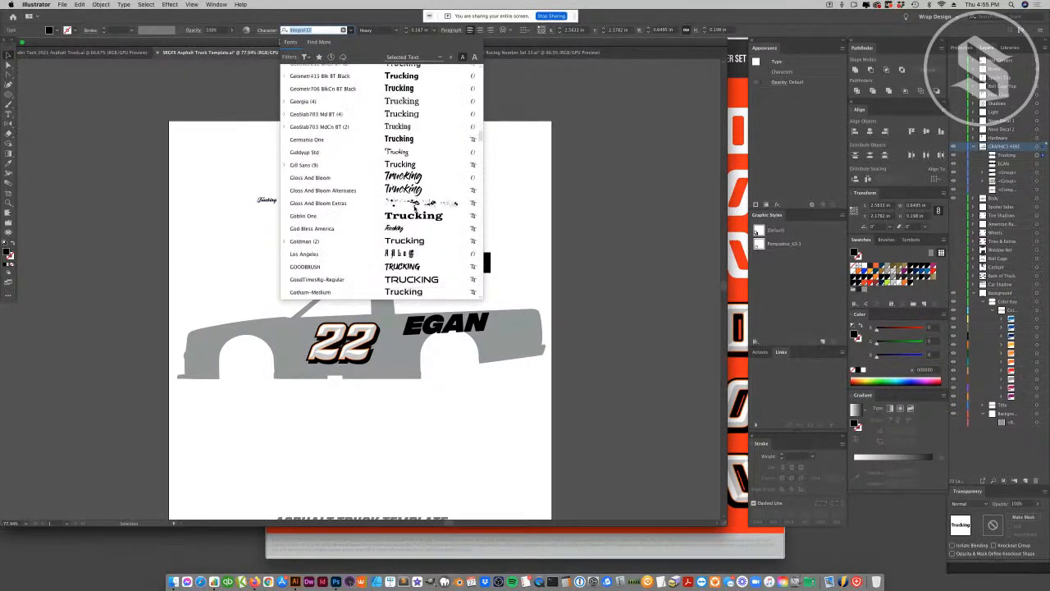
{"action": "scroll", "coordinate": [414, 209], "scroll_direction": "down", "scroll_amount": 20}
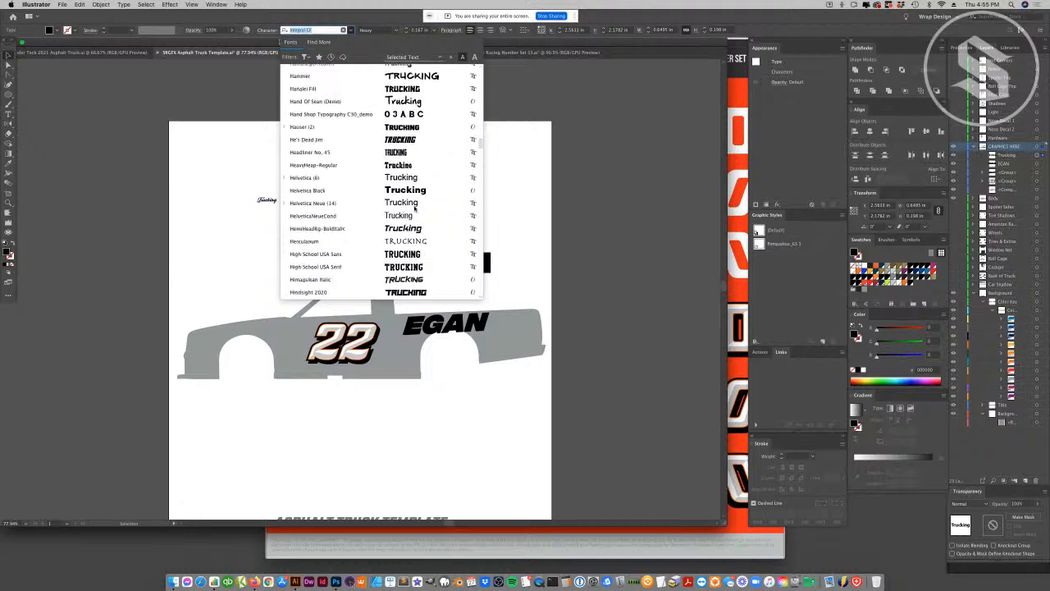
{"action": "scroll", "coordinate": [414, 208], "scroll_direction": "down", "scroll_amount": 20}
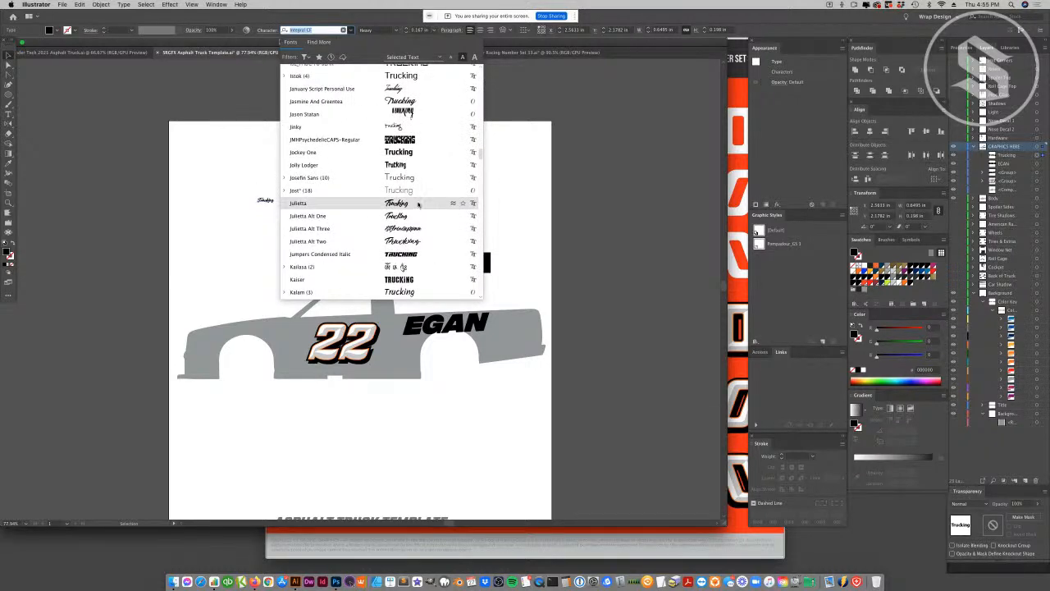
{"action": "scroll", "coordinate": [407, 205], "scroll_direction": "down", "scroll_amount": 5}
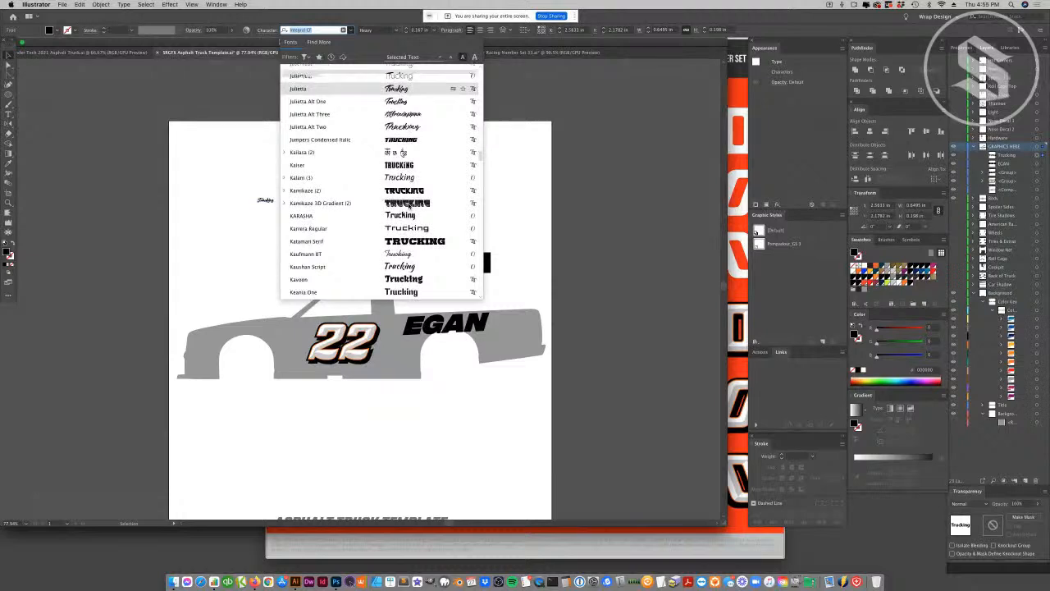
{"action": "scroll", "coordinate": [407, 205], "scroll_direction": "down", "scroll_amount": 1}
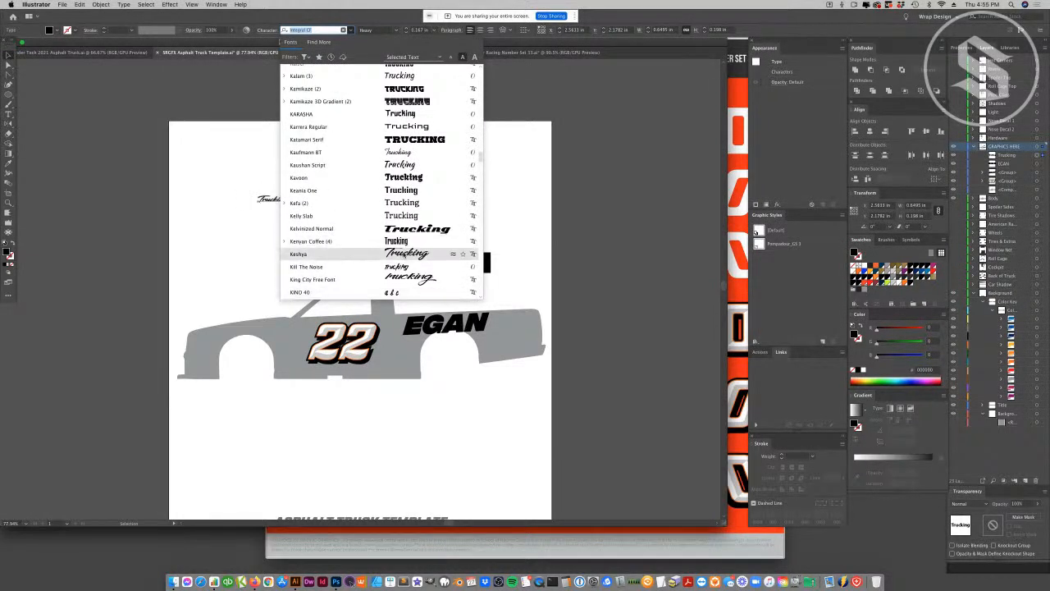
{"action": "left_click", "coordinate": [408, 253]}
- Fit the enlarged, slightly rotated Trucking text on the truck bed behind EGAN, and scale the lower EGAN down slightly
{"action": "mouse_move", "coordinate": [515, 313]}
{"action": "left_mouse_down"}
{"action": "mouse_move", "coordinate": [496, 321]}
{"action": "mouse_move", "coordinate": [540, 325]}
{"action": "mouse_move", "coordinate": [538, 308]}
{"action": "mouse_move", "coordinate": [517, 324]}
{"action": "left_mouse_up"}
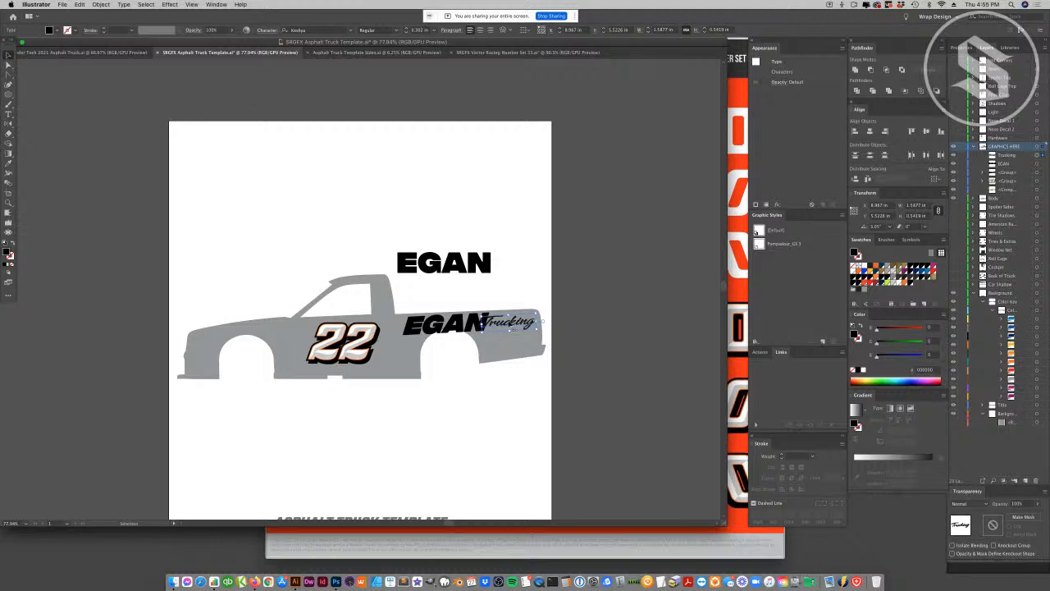
{"action": "left_click", "coordinate": [476, 327]}
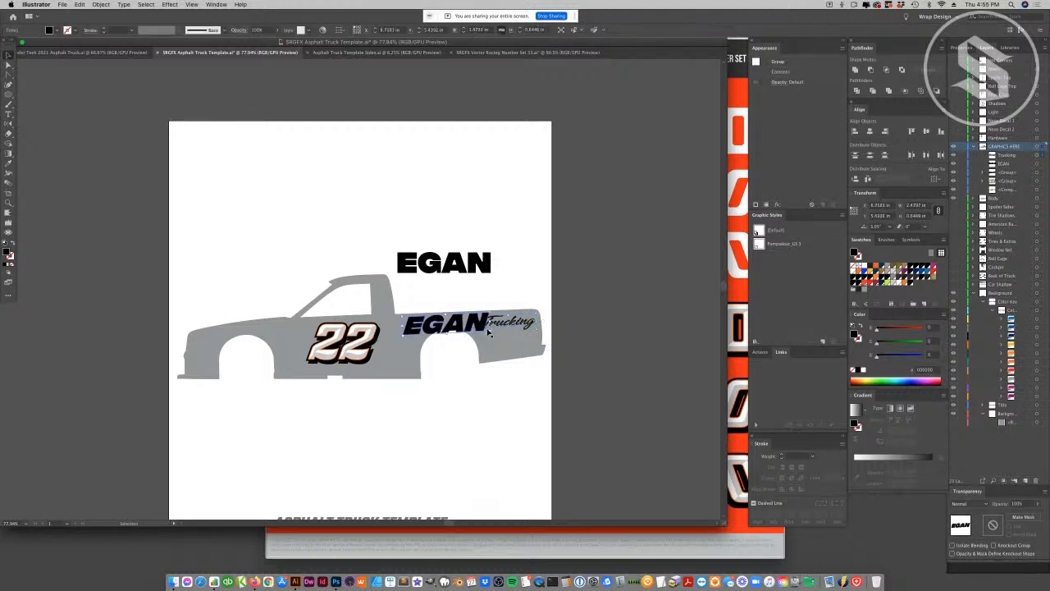
{"action": "left_click", "coordinate": [497, 325]}
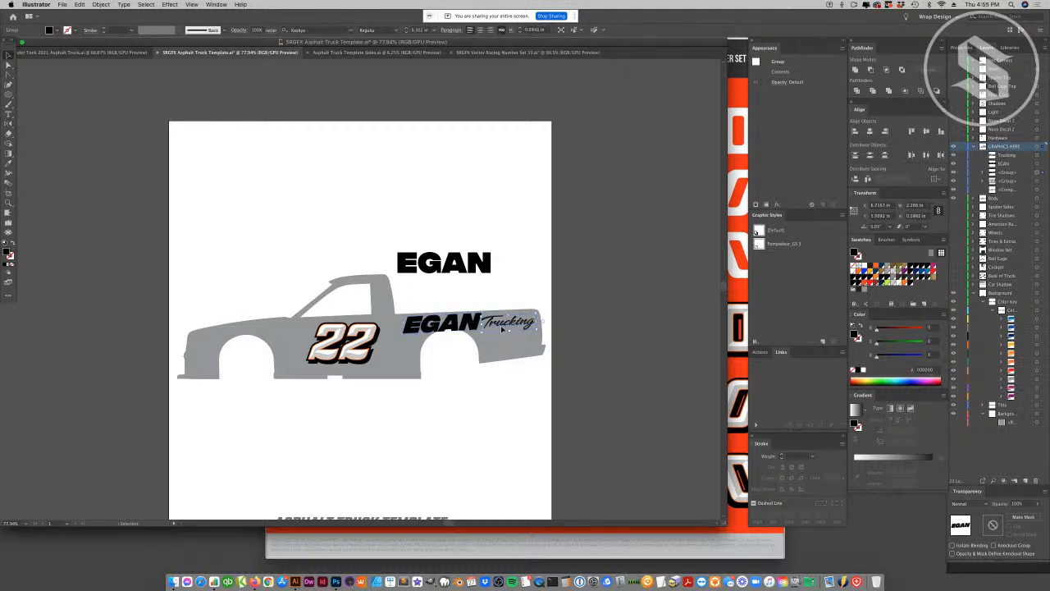
- Adjust Trucking's position close to the lower EGAN and convert the Trucking text to outlines
{"action": "left_click_drag", "start_coordinate": [497, 324], "coordinate": [501, 324]}
{"action": "right_click", "coordinate": [503, 324]}
{"action": "left_click", "coordinate": [540, 379]}
{"action": "left_click", "coordinate": [457, 400]}
{"action": "left_click", "coordinate": [465, 326]}
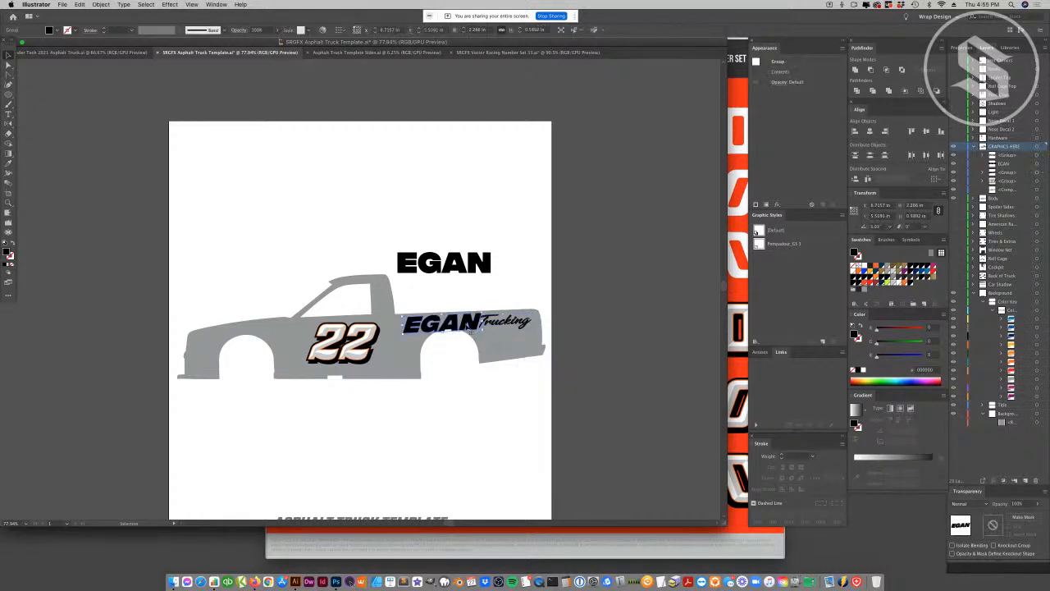
{"action": "left_click", "coordinate": [505, 411]}
- Show all hidden template artwork and collapse the Body layer
{"action": "scroll", "coordinate": [318, 404], "scroll_direction": "left", "scroll_amount": 5}
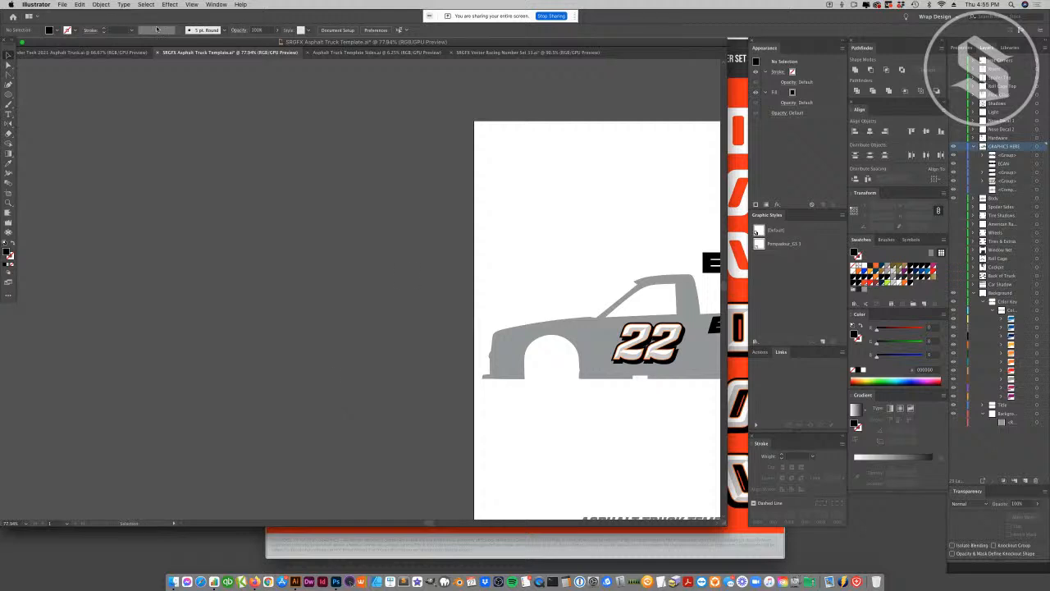
{"action": "left_click", "coordinate": [101, 5]}
{"action": "left_click", "coordinate": [111, 83]}
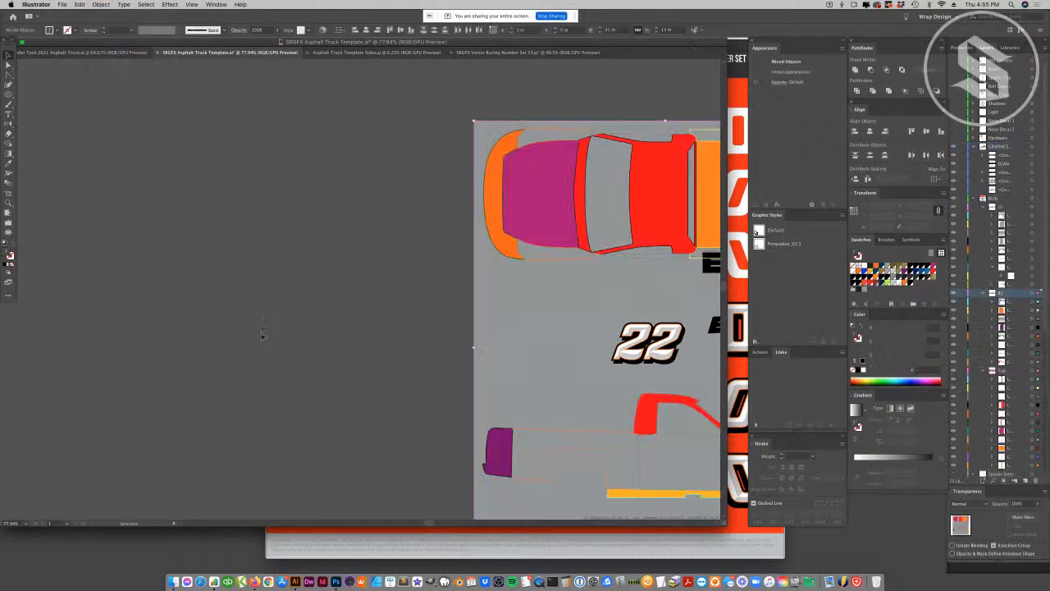
{"action": "left_click", "coordinate": [375, 286]}
{"action": "key", "text": "super+minus"}
{"action": "key", "text": "super+minus"}
{"action": "key", "text": "super+minus"}
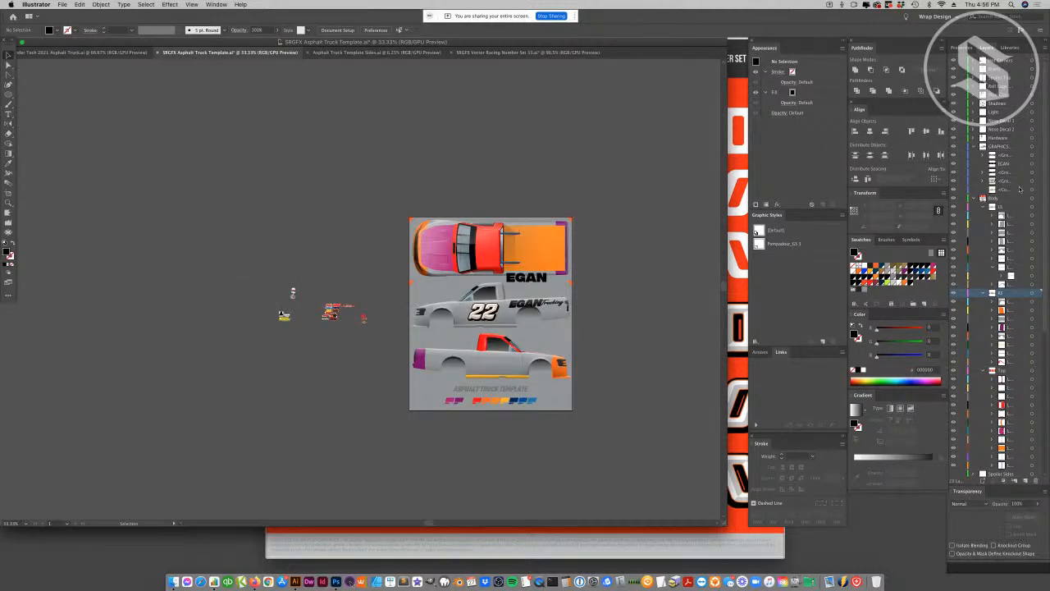
{"action": "left_click", "coordinate": [974, 199]}
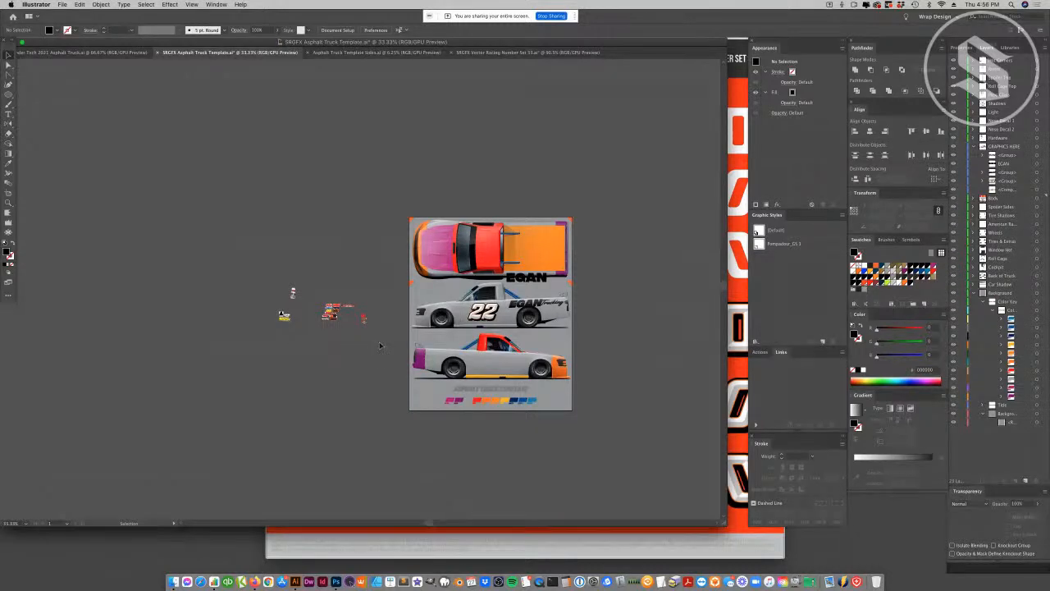
- Flip the loose decal artwork beside the artboard horizontally, keeping it at about its original height
{"action": "left_click_drag", "start_coordinate": [389, 349], "coordinate": [272, 280]}
{"action": "left_click_drag", "start_coordinate": [331, 320], "coordinate": [327, 291]}
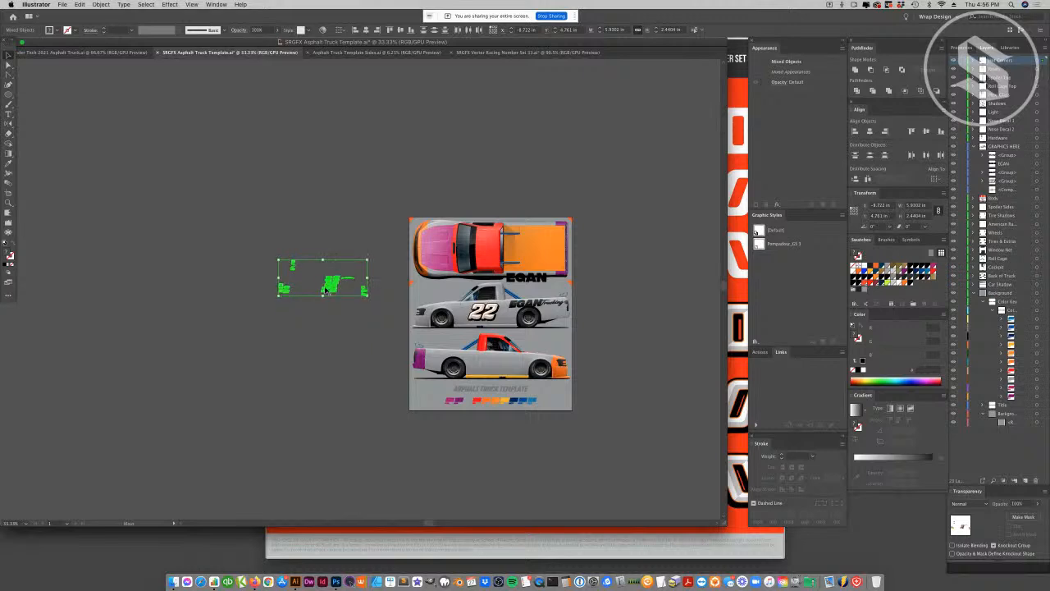
{"action": "right_click", "coordinate": [326, 289]}
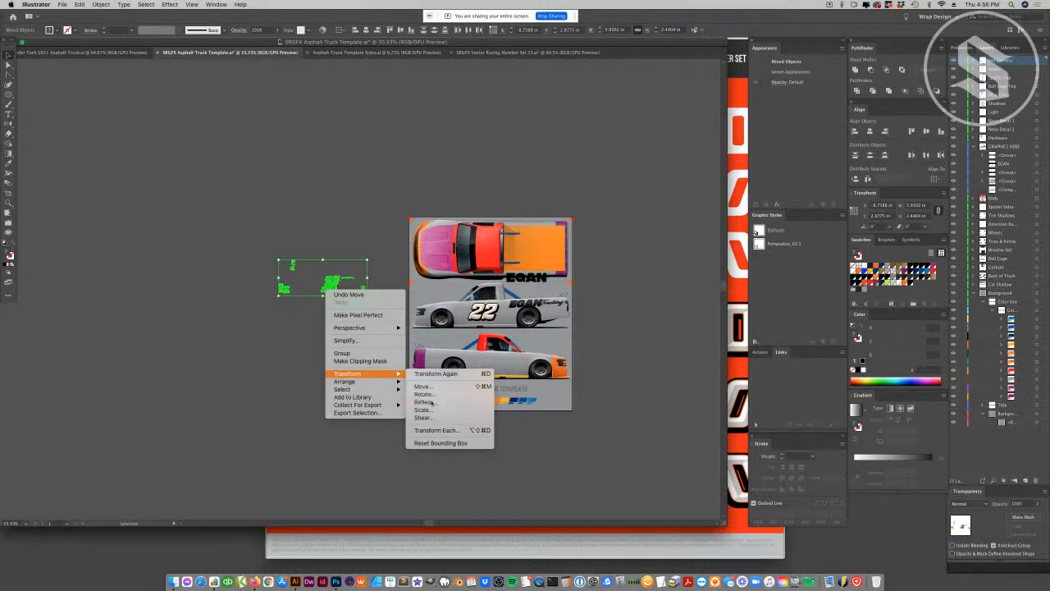
{"action": "left_click", "coordinate": [446, 398]}
{"action": "left_click", "coordinate": [673, 511]}
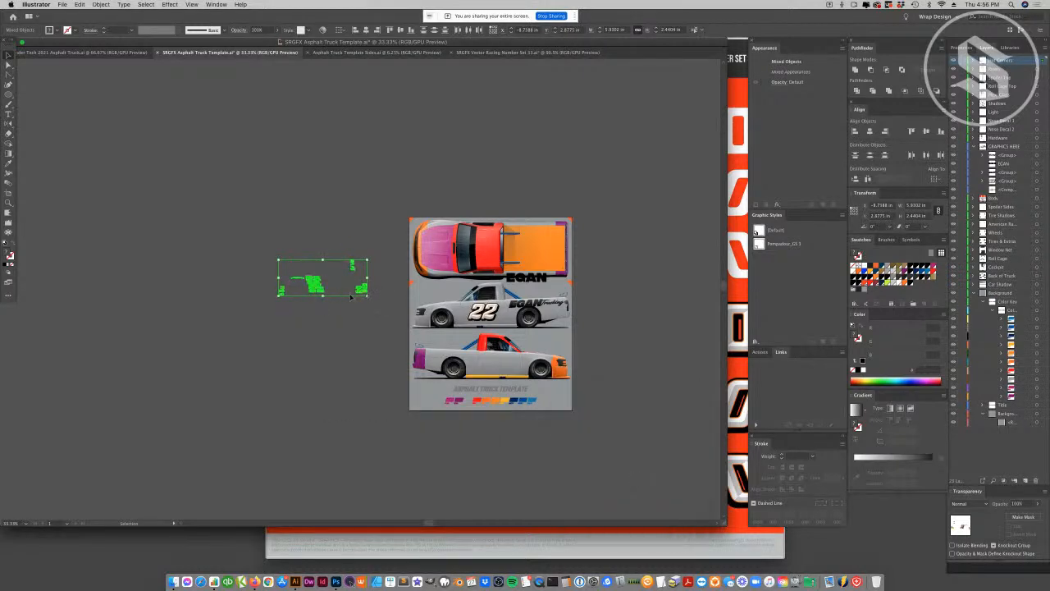
{"action": "key", "text": "super+z"}
{"action": "key", "text": "super+z"}
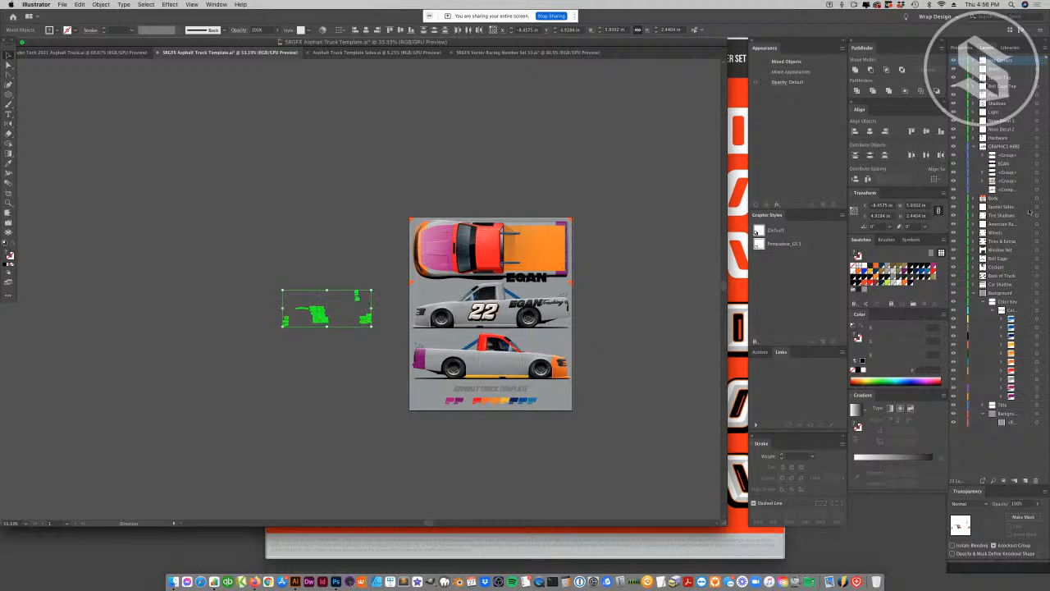
- Collapse the expanded GRAPHICS HERE and Background layers
{"action": "left_click", "coordinate": [973, 146]}
{"action": "left_click", "coordinate": [973, 249]}
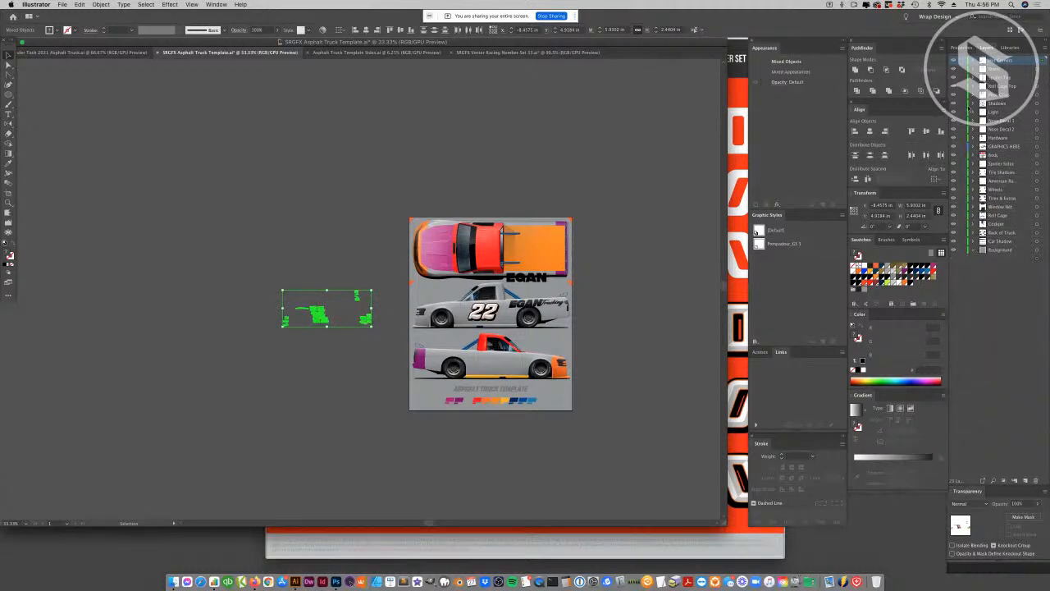
- Target the artwork on the GRAPHICS HERE layer and hide all other layers
{"action": "left_click", "coordinate": [1037, 147]}
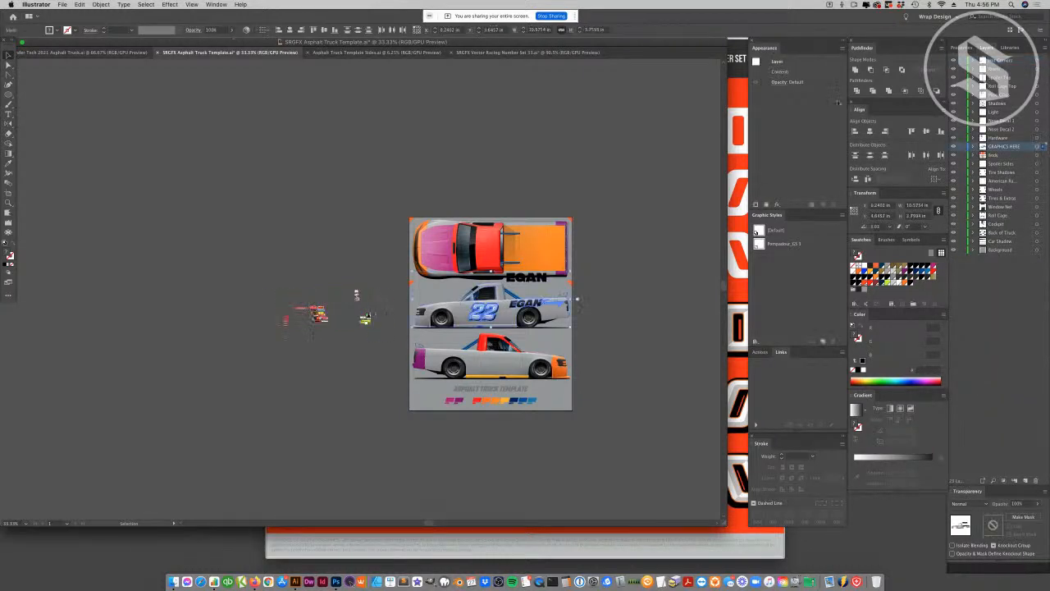
{"action": "left_click", "coordinate": [100, 4]}
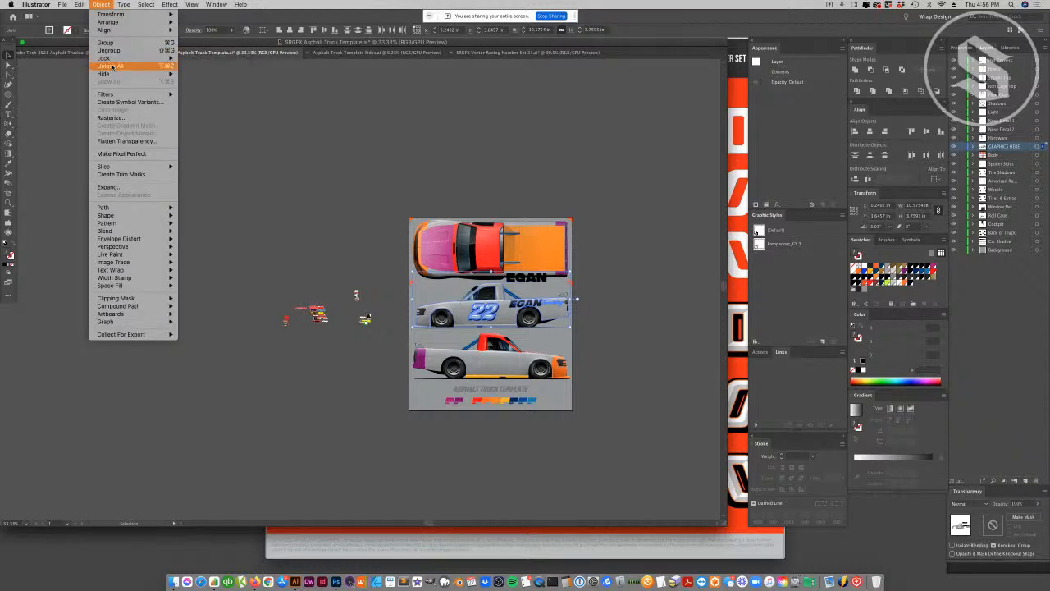
{"action": "mouse_move", "coordinate": [110, 73]}
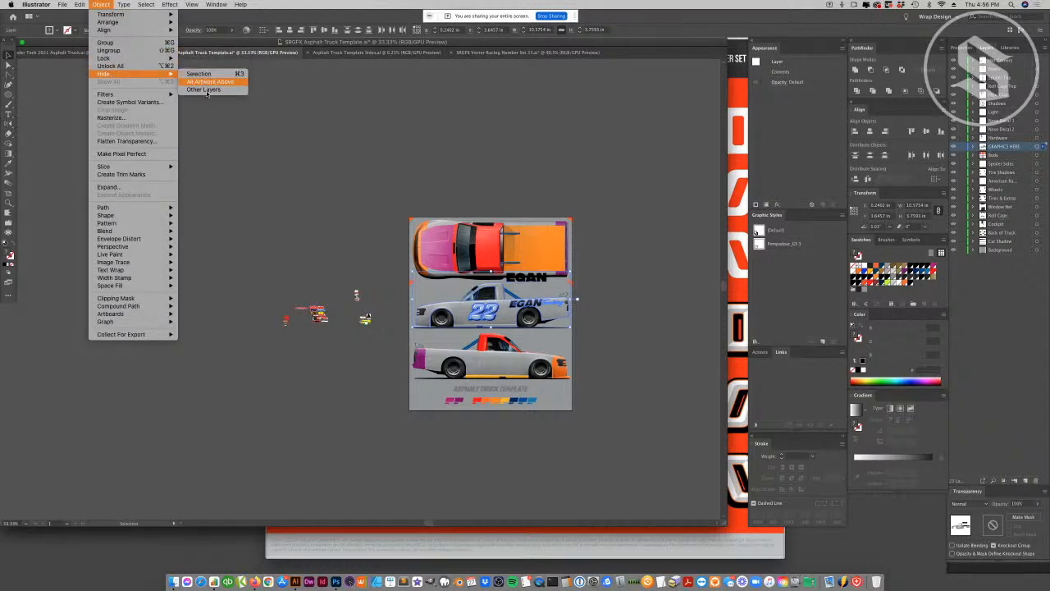
{"action": "left_click", "coordinate": [205, 90]}
{"action": "left_click", "coordinate": [474, 404]}
{"action": "key", "text": "z"}
{"action": "left_click", "coordinate": [528, 364]}
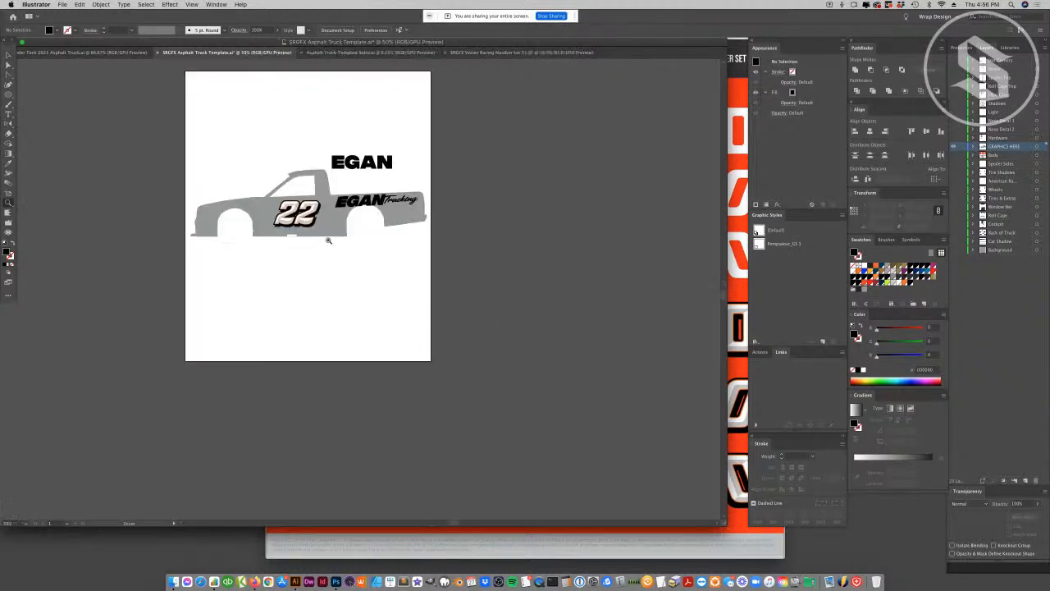
{"action": "left_click", "coordinate": [328, 239]}
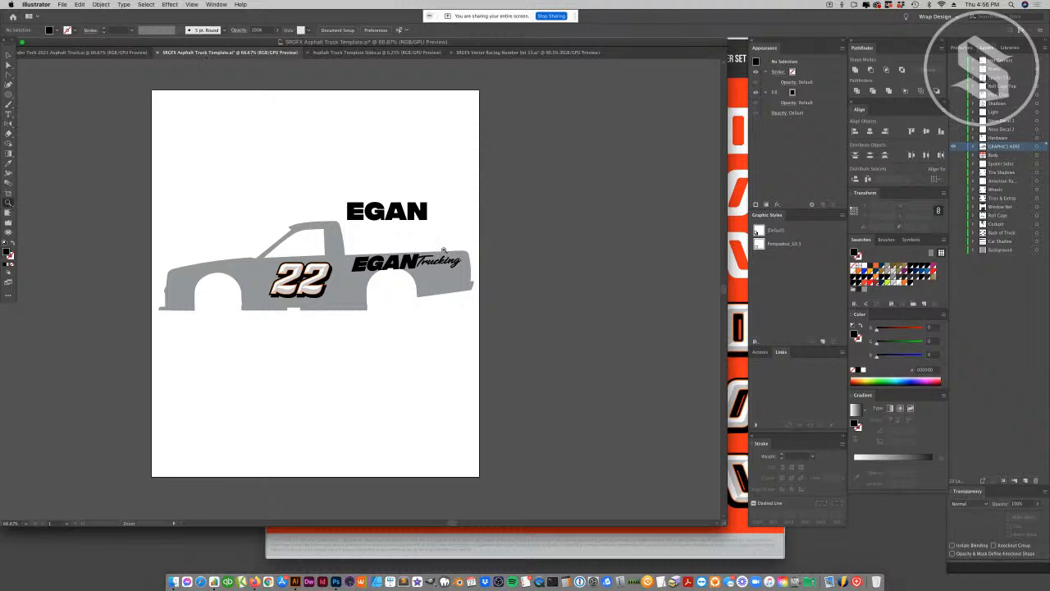
- Paste the flipped decals into the GRAPHICS HERE layer and position them over the truck's side
{"action": "left_click", "coordinate": [101, 4]}
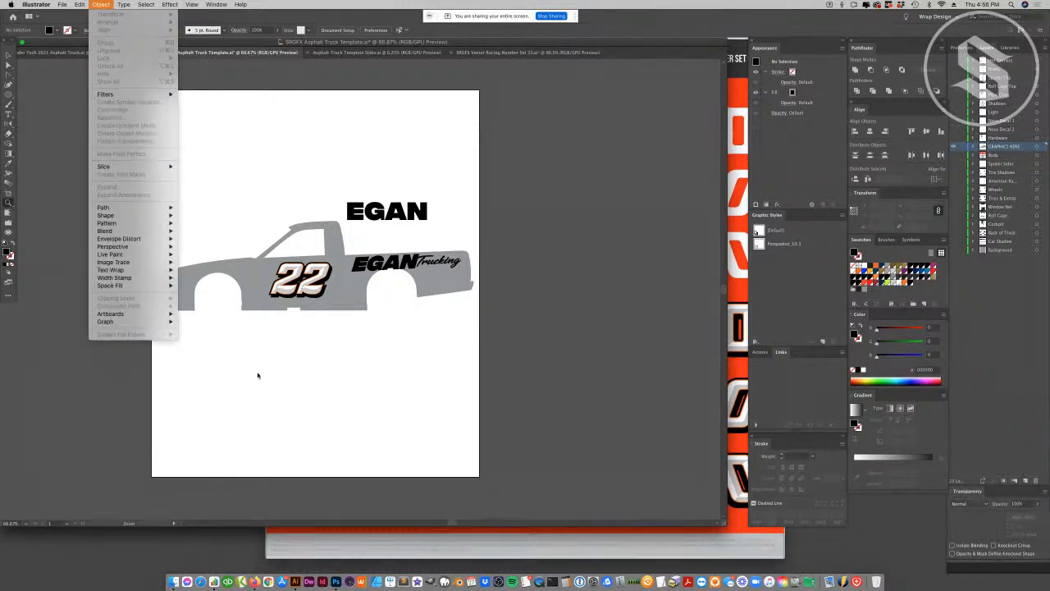
{"action": "left_click", "coordinate": [8, 55]}
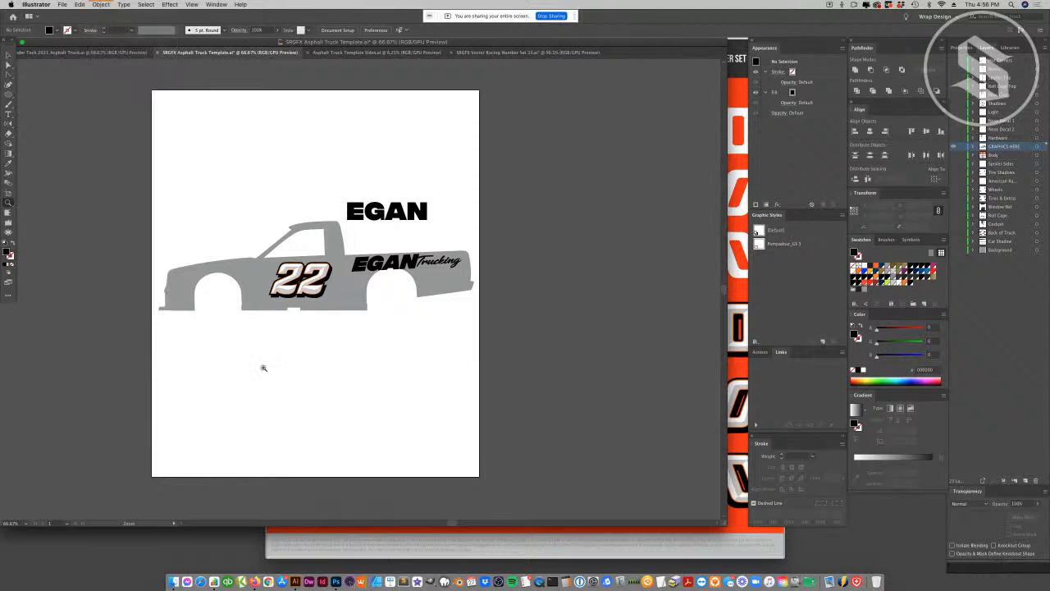
{"action": "key", "text": "ctrl+v"}
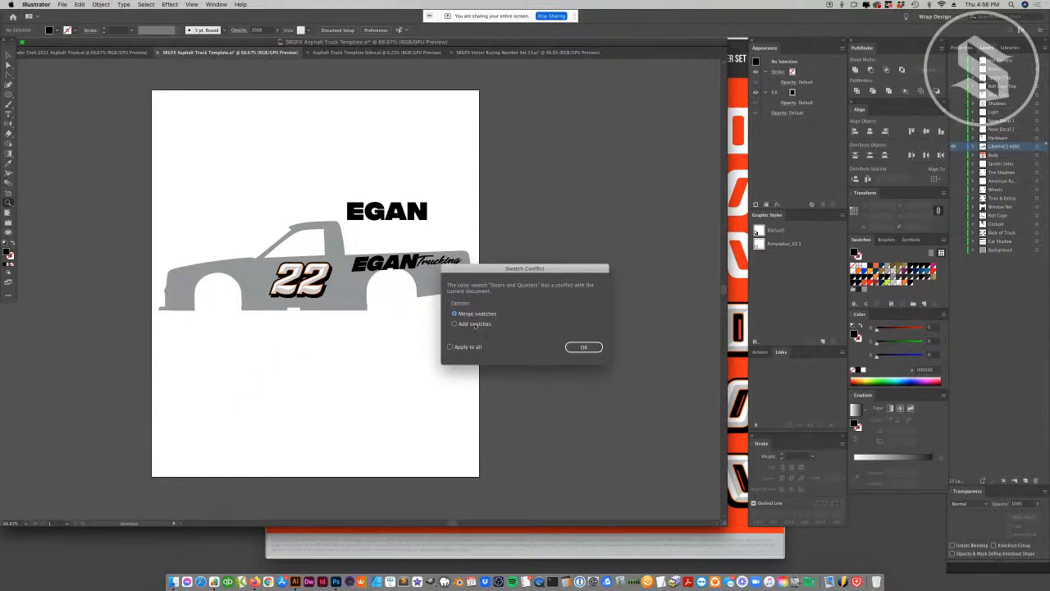
{"action": "left_click", "coordinate": [582, 348]}
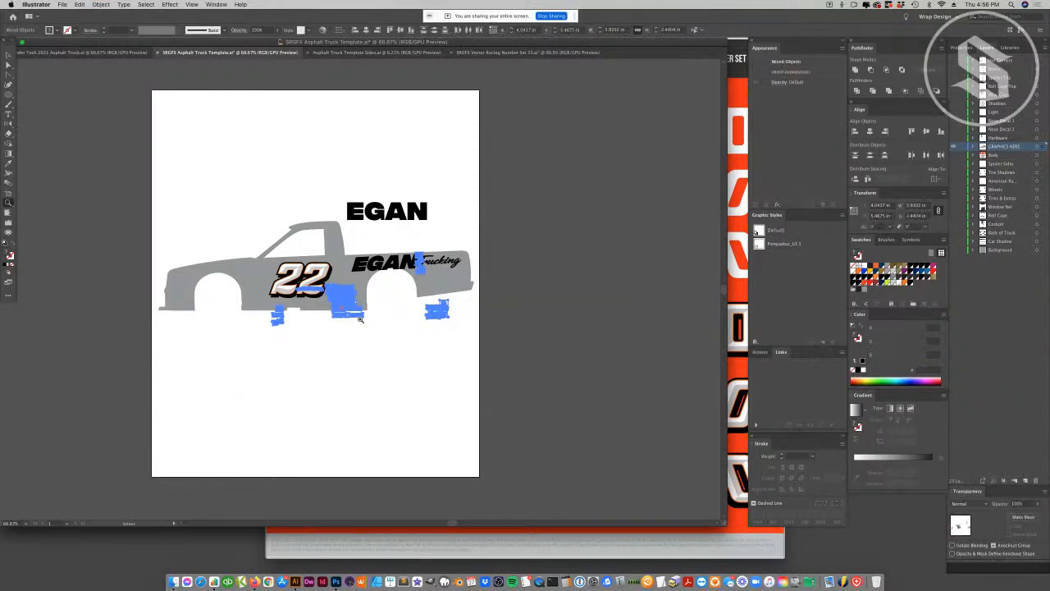
{"action": "scroll", "coordinate": [362, 320], "scroll_direction": "down", "scroll_amount": 1}
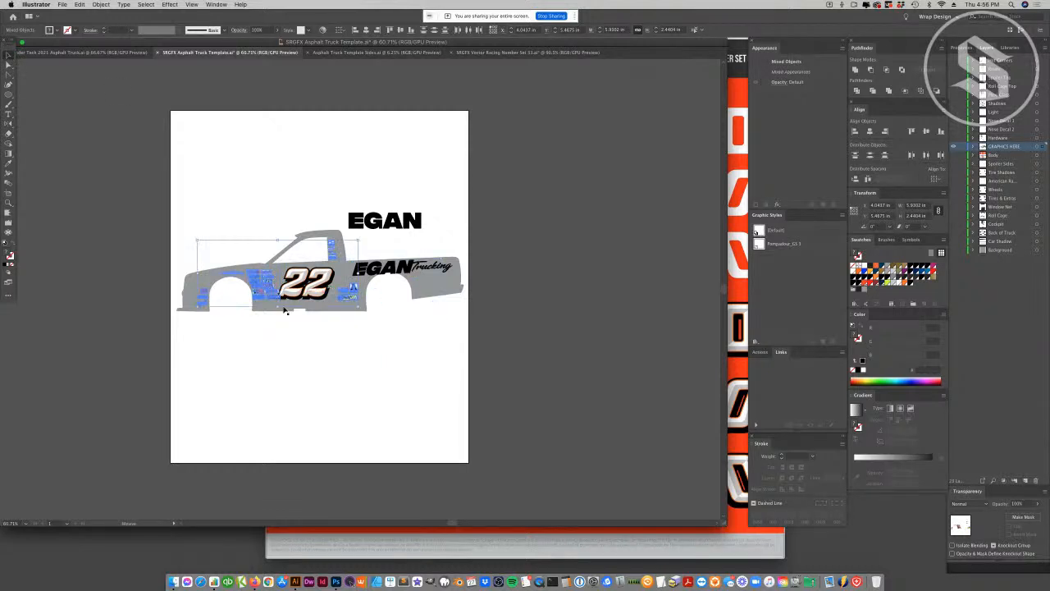
{"action": "left_click", "coordinate": [337, 353]}
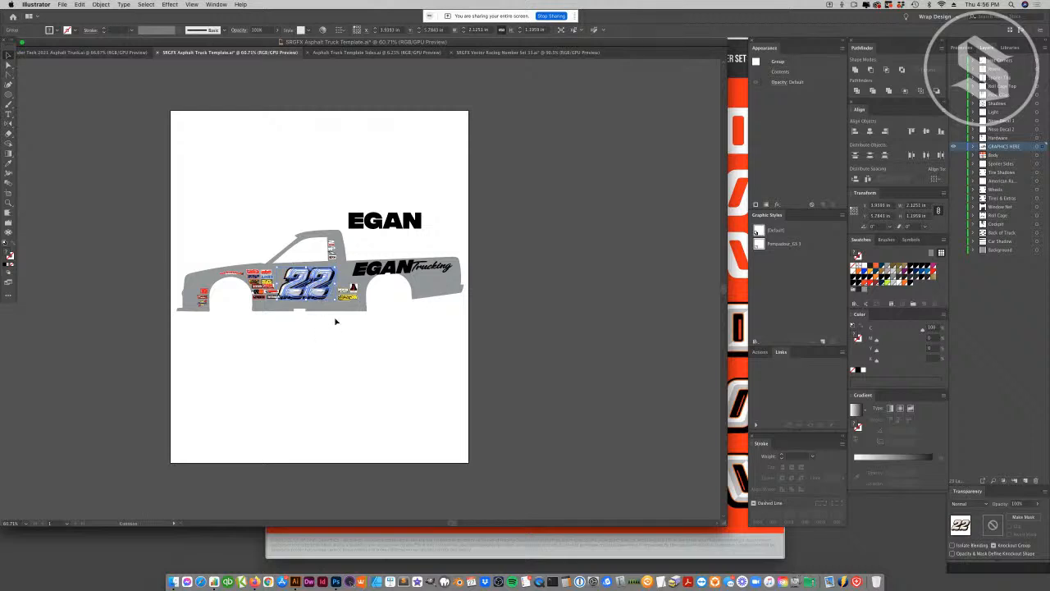
- Examine the flipped decals up close around the 22 on the truck's side
{"action": "left_click", "coordinate": [8, 203]}
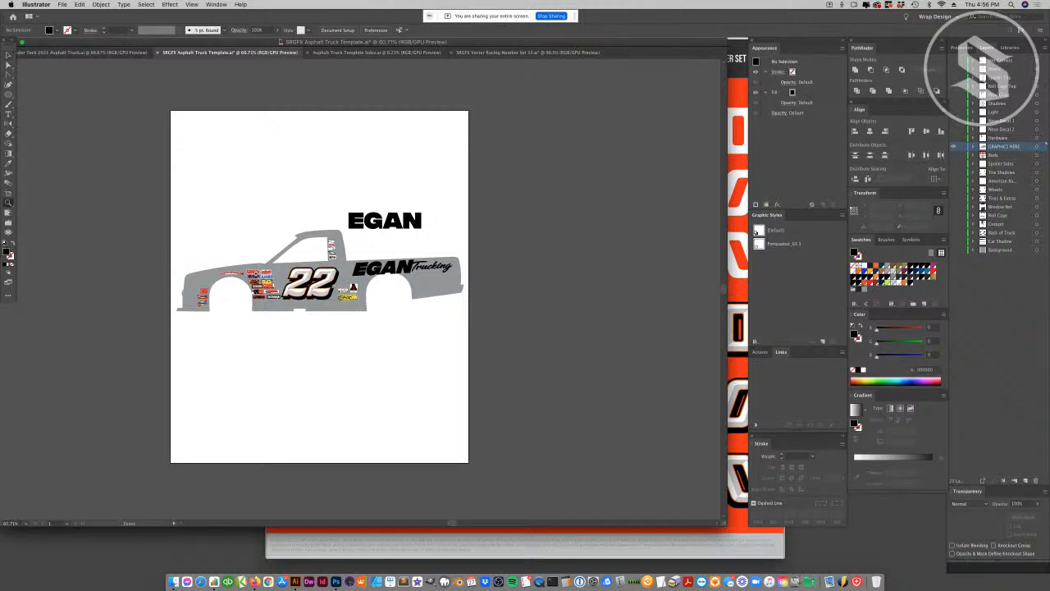
{"action": "left_click", "coordinate": [257, 273]}
{"action": "left_click", "coordinate": [427, 321]}
{"action": "left_click", "coordinate": [360, 264]}
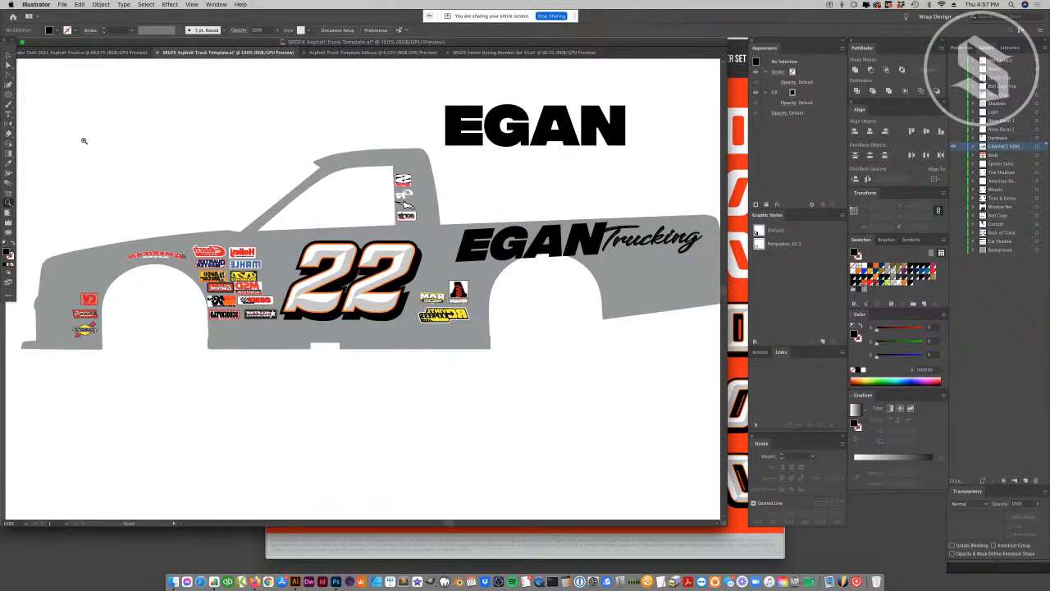
{"action": "left_click", "coordinate": [9, 56]}
{"action": "double_click", "coordinate": [278, 342]}
{"action": "left_click", "coordinate": [211, 250]}
{"action": "key", "text": "super+z"}
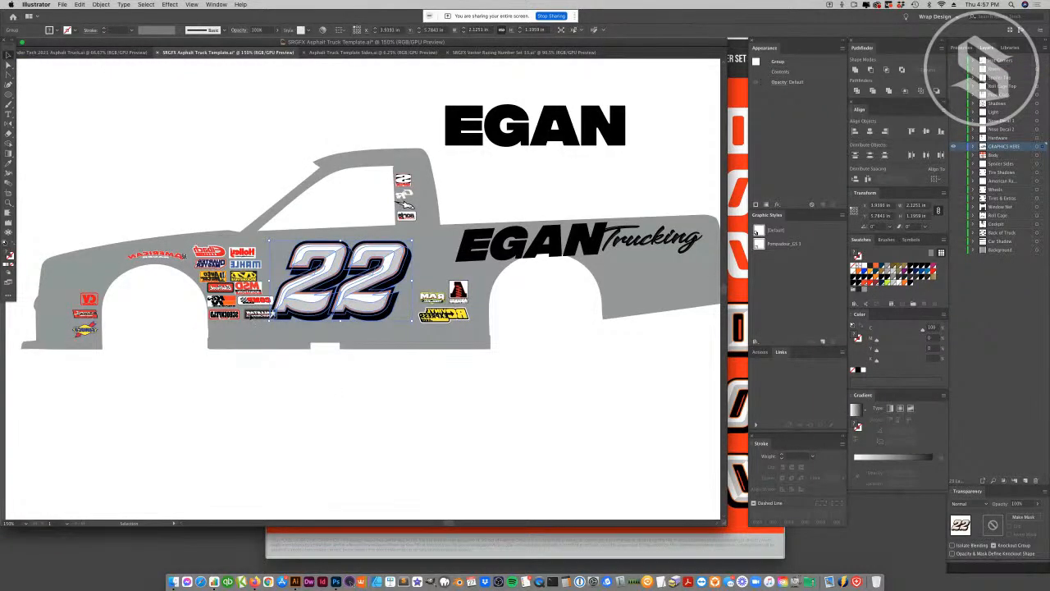
{"action": "left_click", "coordinate": [262, 313]}
{"action": "right_click", "coordinate": [263, 313]}
{"action": "left_click", "coordinate": [446, 318]}
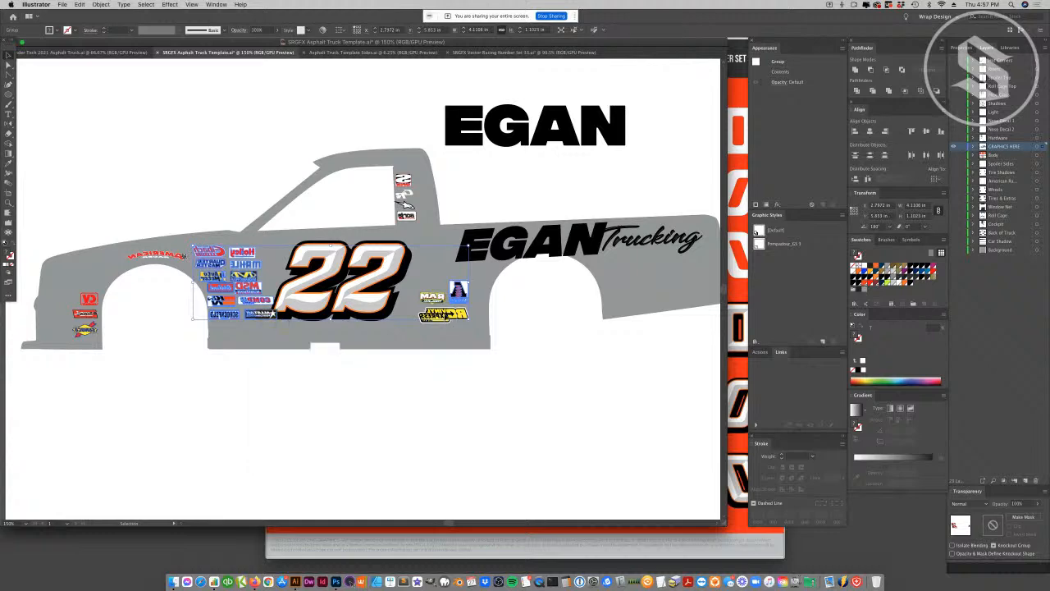
{"action": "left_click", "coordinate": [439, 316]}
- Undo the decal paste and the layer hiding, going back to before the decals' horizontal flip
{"action": "key", "text": "super+minus"}
{"action": "key", "text": "super+minus"}
{"action": "key", "text": "super+minus"}
{"action": "key", "text": "super+minus"}
{"action": "key", "text": "super+z"}
{"action": "key", "text": "super+z"}
{"action": "key", "text": "super+z"}
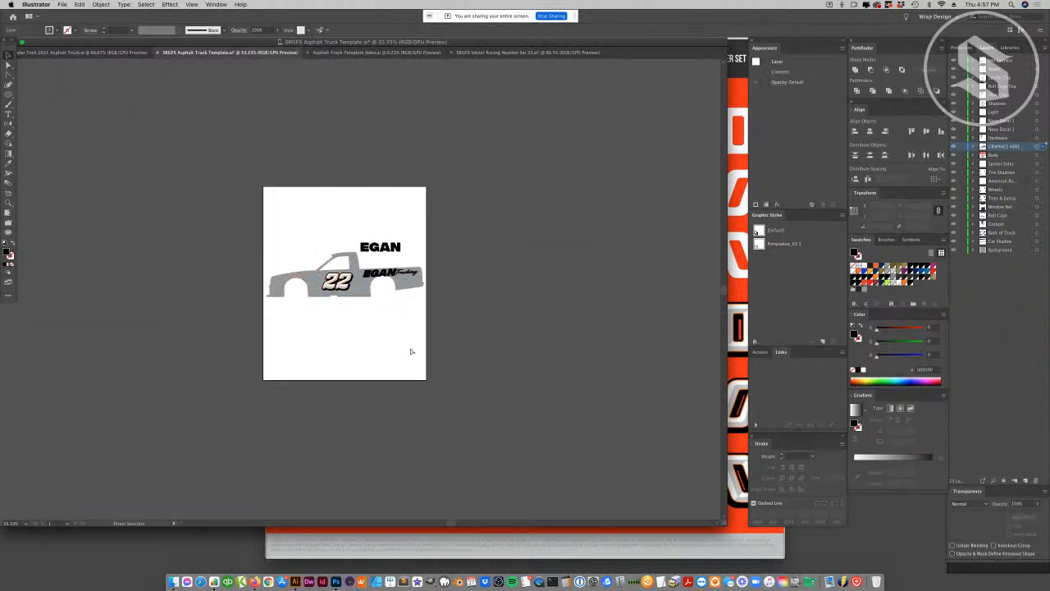
{"action": "key", "text": "super+z"}
- Select all the loose decals beside the artboard and cut them to the clipboard
{"action": "left_click", "coordinate": [230, 305]}
{"action": "left_click", "coordinate": [185, 254]}
{"action": "left_click_drag", "start_coordinate": [237, 215], "coordinate": [136, 290]}
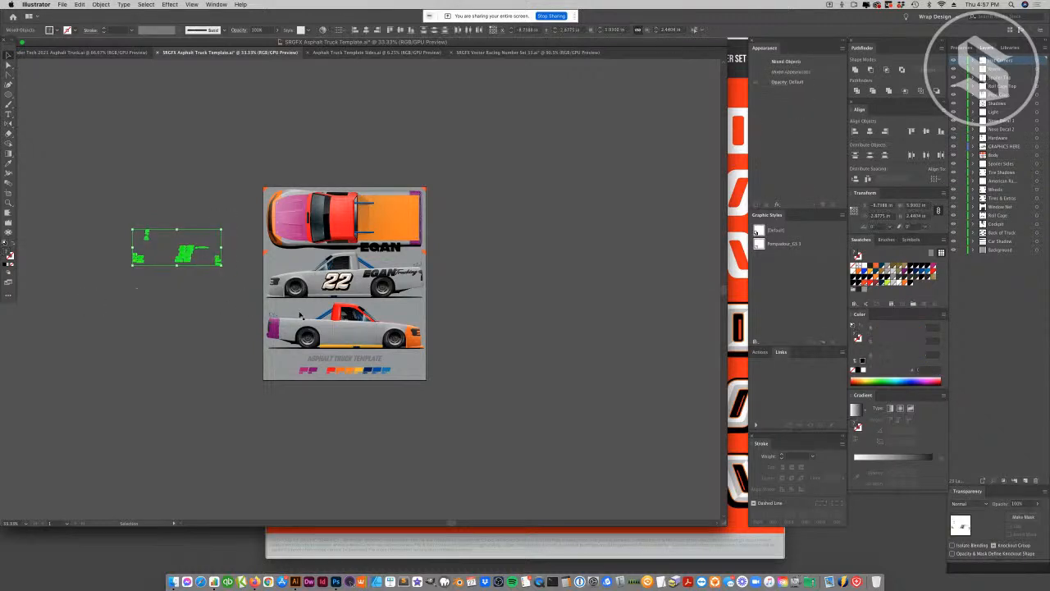
{"action": "left_click", "coordinate": [8, 204]}
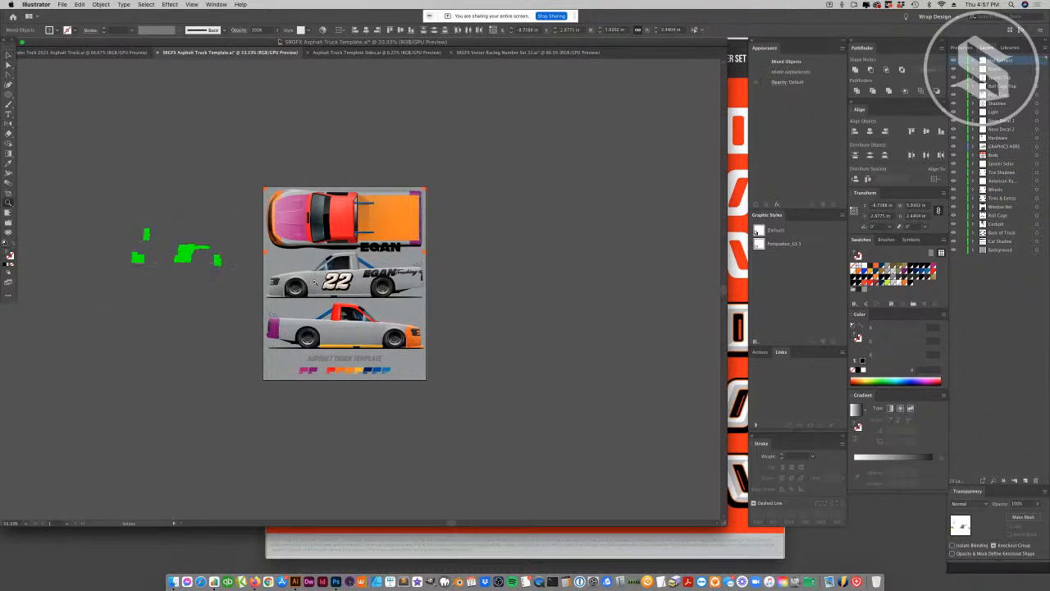
{"action": "left_click", "coordinate": [186, 238]}
{"action": "left_click", "coordinate": [440, 320]}
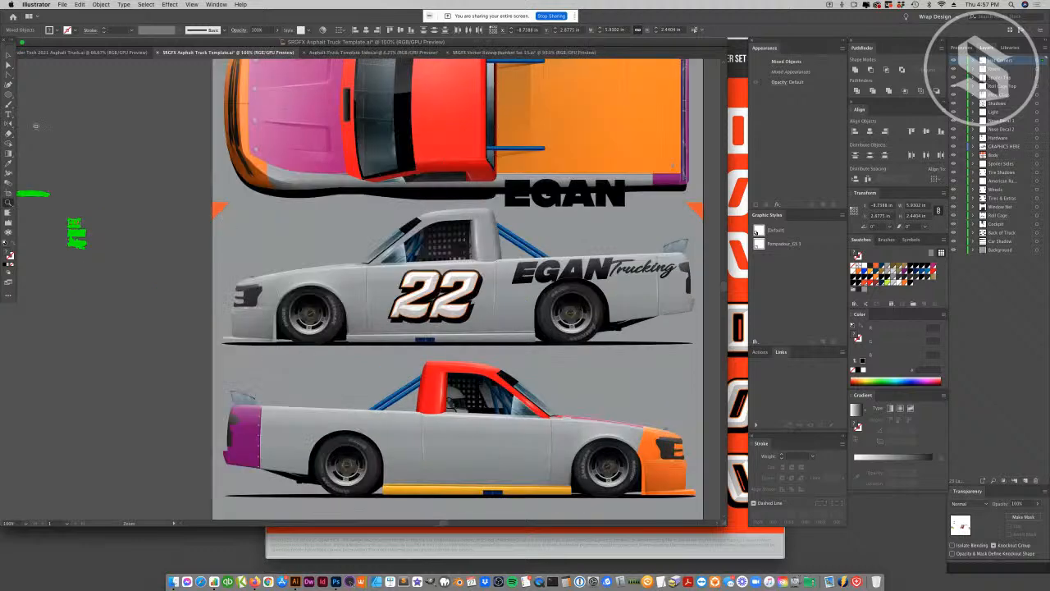
{"action": "left_click", "coordinate": [7, 56]}
{"action": "left_click", "coordinate": [89, 101]}
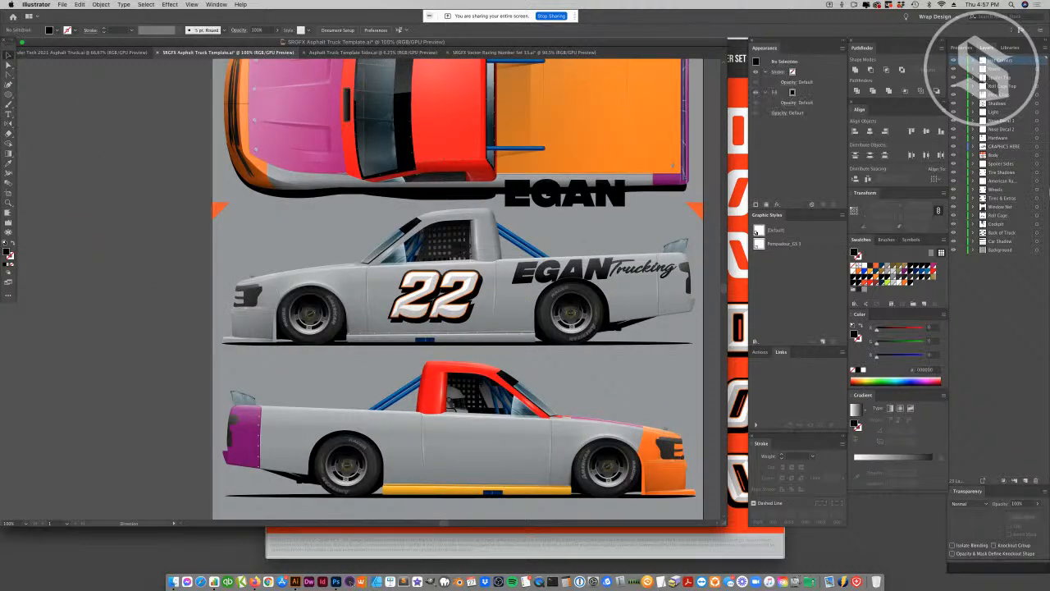
- Hide every layer except GRAPHICS HERE
{"action": "left_click", "coordinate": [1036, 146]}
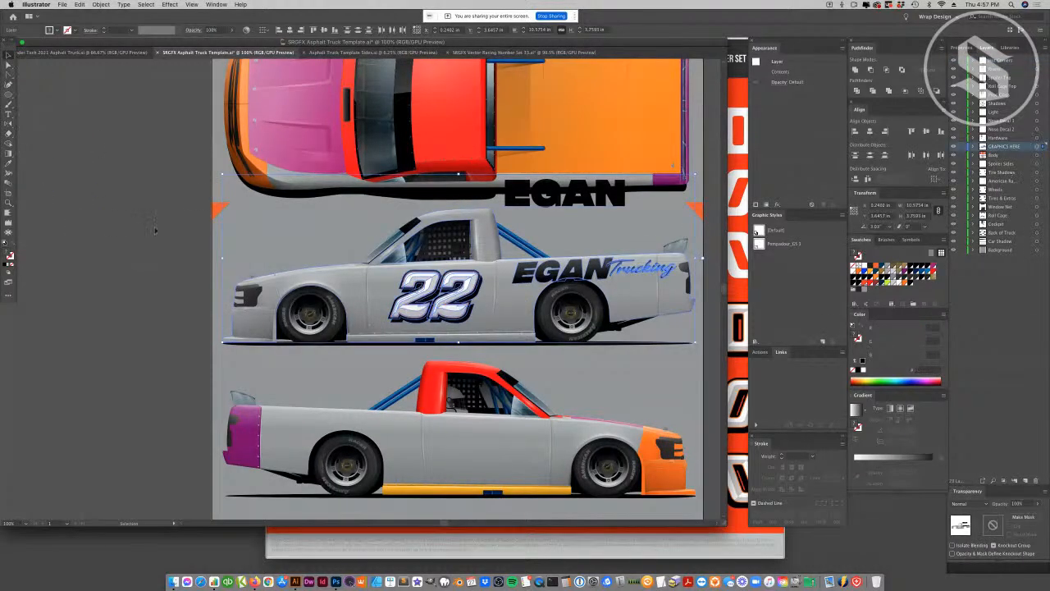
{"action": "left_click", "coordinate": [98, 4]}
{"action": "mouse_move", "coordinate": [140, 71]}
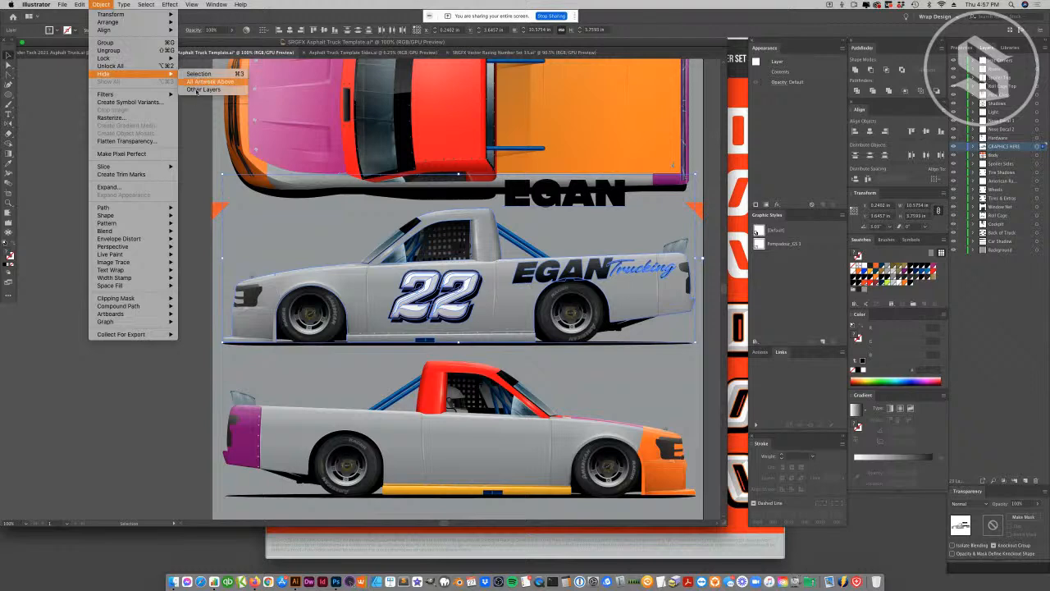
{"action": "left_click", "coordinate": [211, 77]}
{"action": "scroll", "coordinate": [285, 392], "scroll_direction": "right", "scroll_amount": 3}
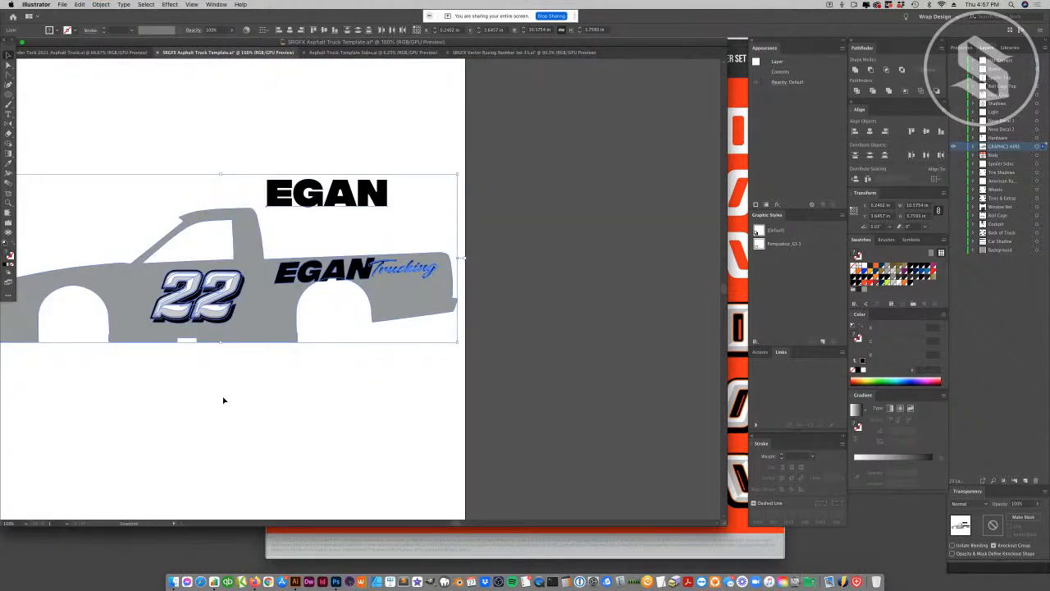
{"action": "key", "text": "super+minus"}
{"action": "key", "text": "v"}
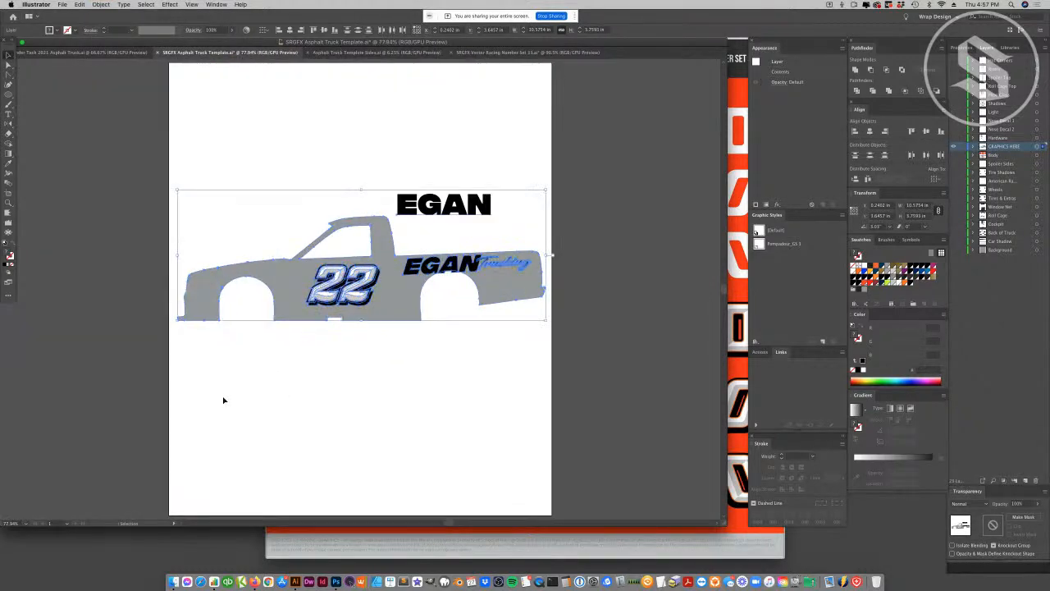
- Paste the decals into the GRAPHICS HERE layer with Add swatches and move them below the truck body
{"action": "key", "text": "super+v"}
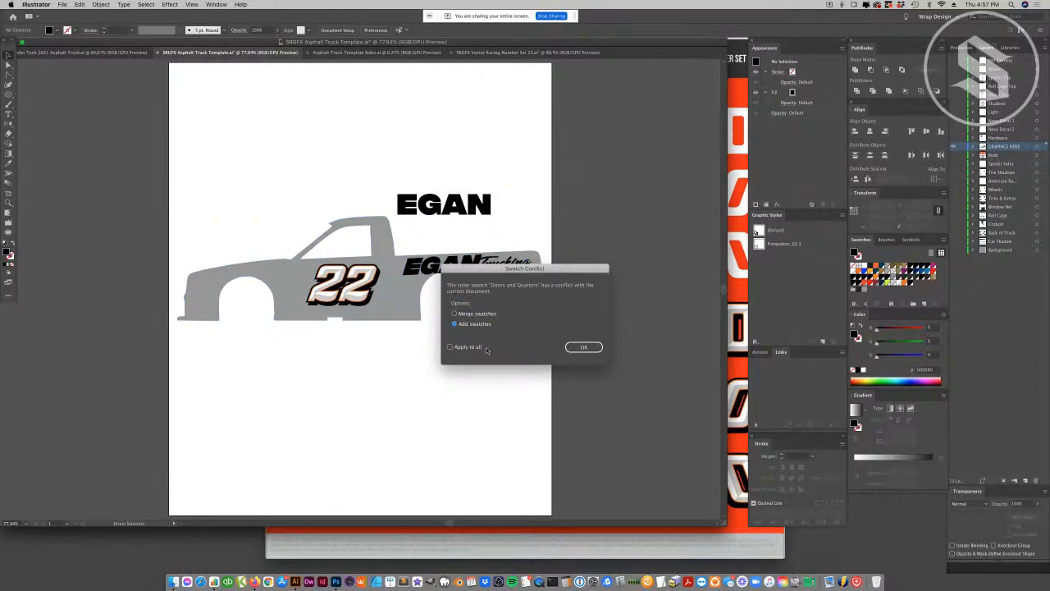
{"action": "left_click", "coordinate": [583, 347]}
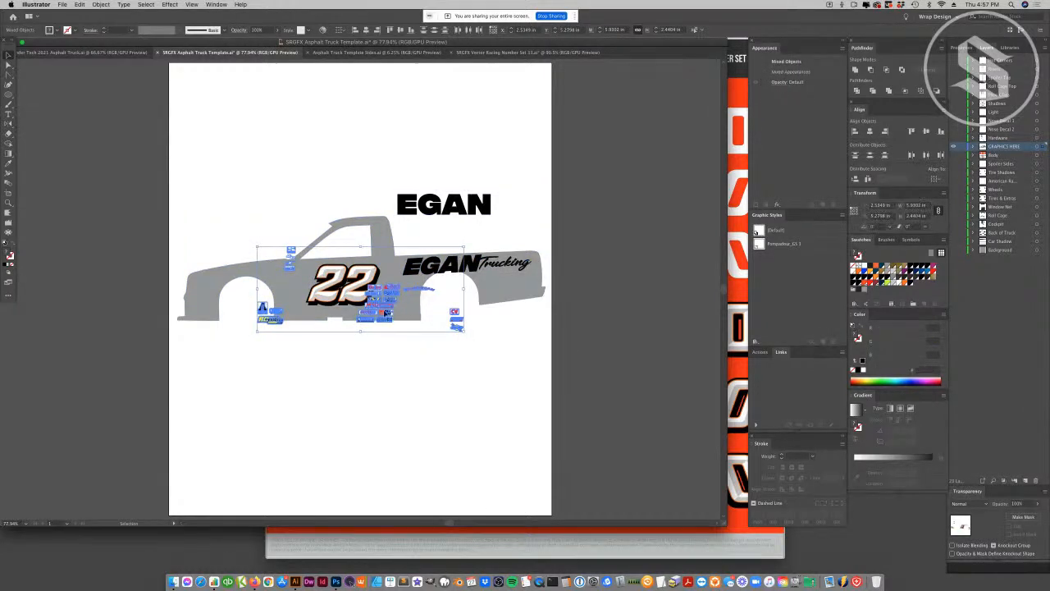
{"action": "left_click_drag", "start_coordinate": [381, 332], "coordinate": [377, 403]}
{"action": "left_click", "coordinate": [427, 421]}
- Ungroup the decal group that holds the two logo columns
{"action": "left_click", "coordinate": [365, 390], "text": "shift"}
{"action": "left_click", "coordinate": [372, 391]}
{"action": "right_click", "coordinate": [369, 394]}
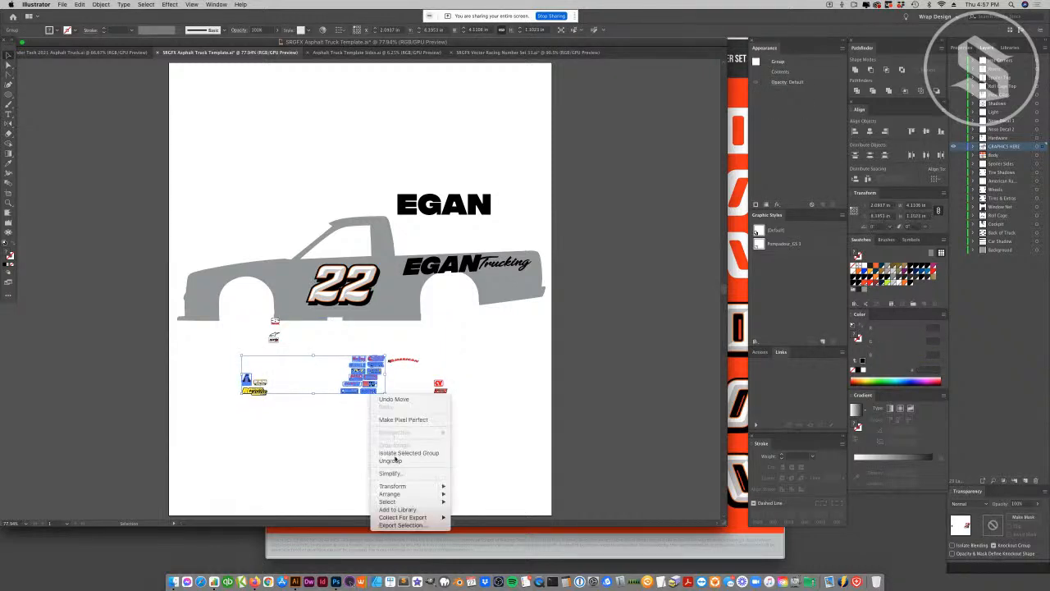
{"action": "left_click", "coordinate": [356, 405]}
{"action": "left_click", "coordinate": [369, 403]}
- Separate the two logo columns from the other decals and left-align the logos in each column
{"action": "left_click_drag", "start_coordinate": [381, 407], "coordinate": [338, 418]}
{"action": "left_click", "coordinate": [345, 443]}
{"action": "left_click", "coordinate": [352, 30]}
{"action": "left_click", "coordinate": [307, 440]}
{"action": "left_click", "coordinate": [360, 355]}
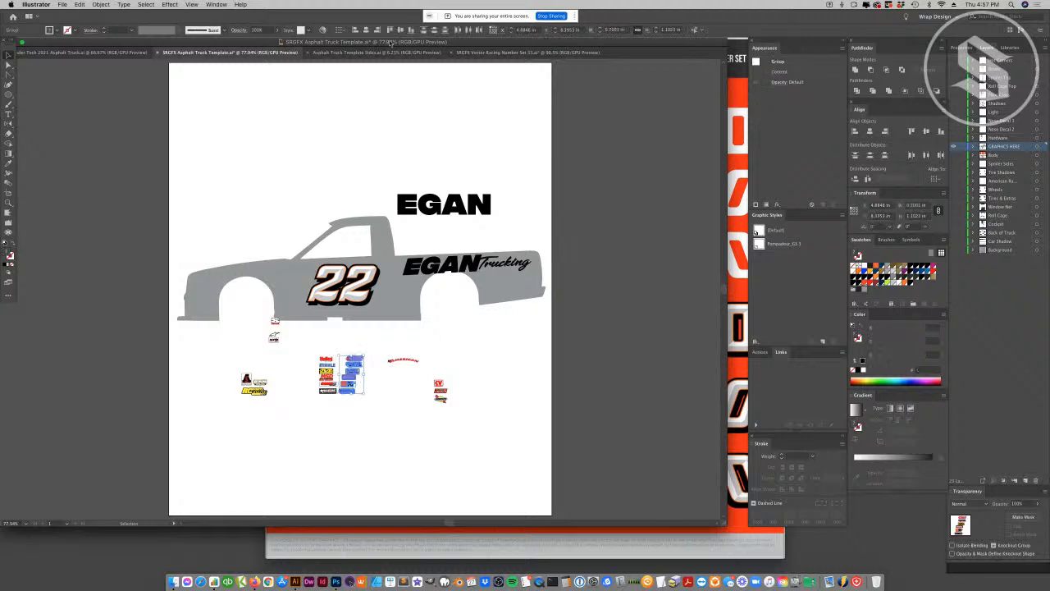
{"action": "left_click", "coordinate": [358, 352]}
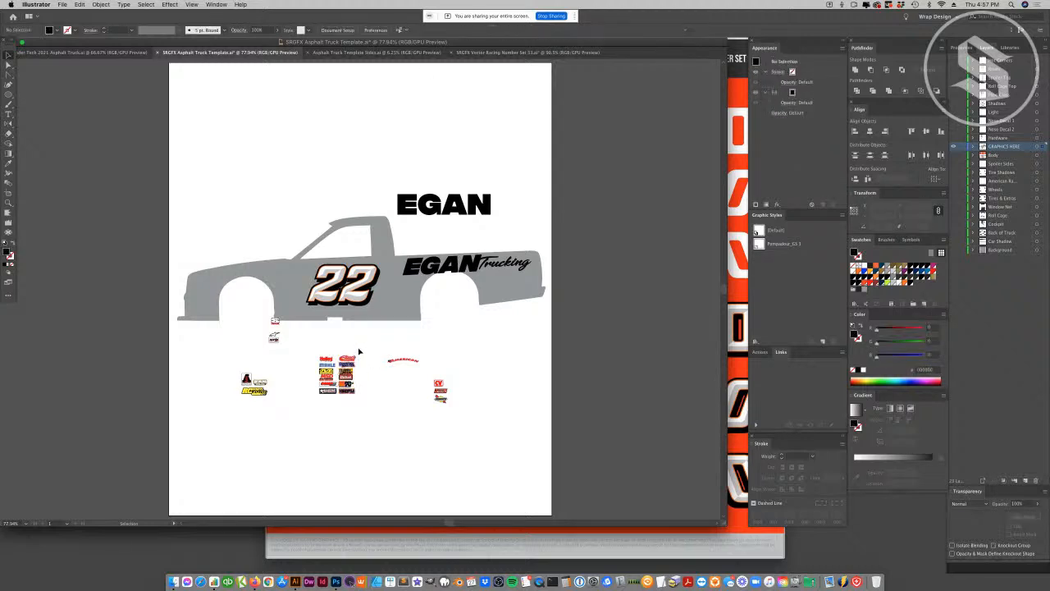
- Place both logo columns on the body behind the front wheel and shift the 22 rearward to clear them
{"action": "left_click", "coordinate": [350, 361]}
{"action": "left_click_drag", "start_coordinate": [347, 361], "coordinate": [340, 287]}
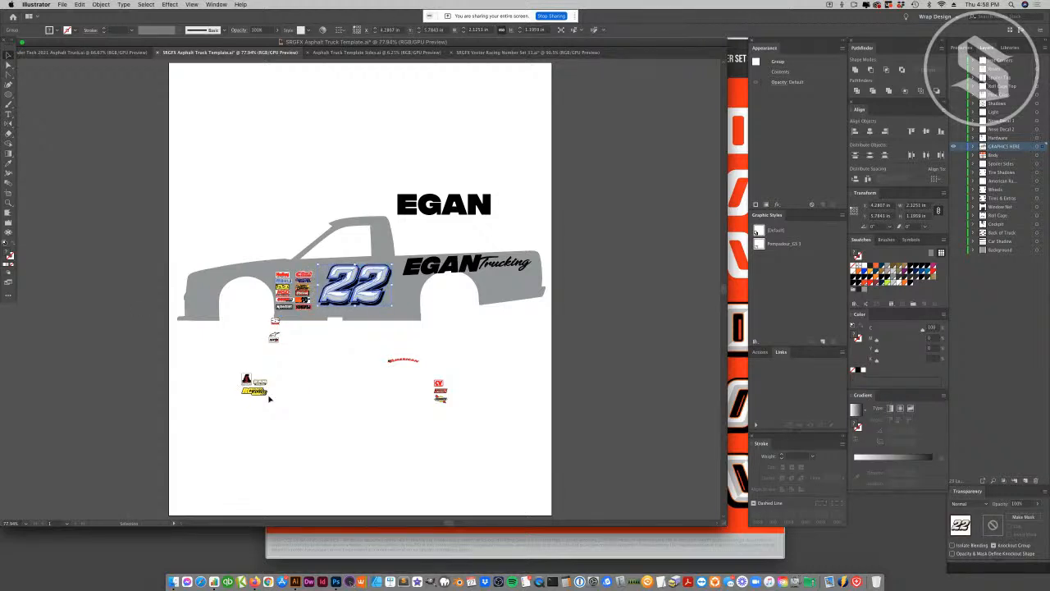
- Place the three-decal cluster with the yellow logo behind the 22, and the curved red decal above the front wheel arch
{"action": "left_click_drag", "start_coordinate": [267, 380], "coordinate": [400, 305]}
{"action": "left_click", "coordinate": [276, 381]}
{"action": "left_click", "coordinate": [402, 360]}
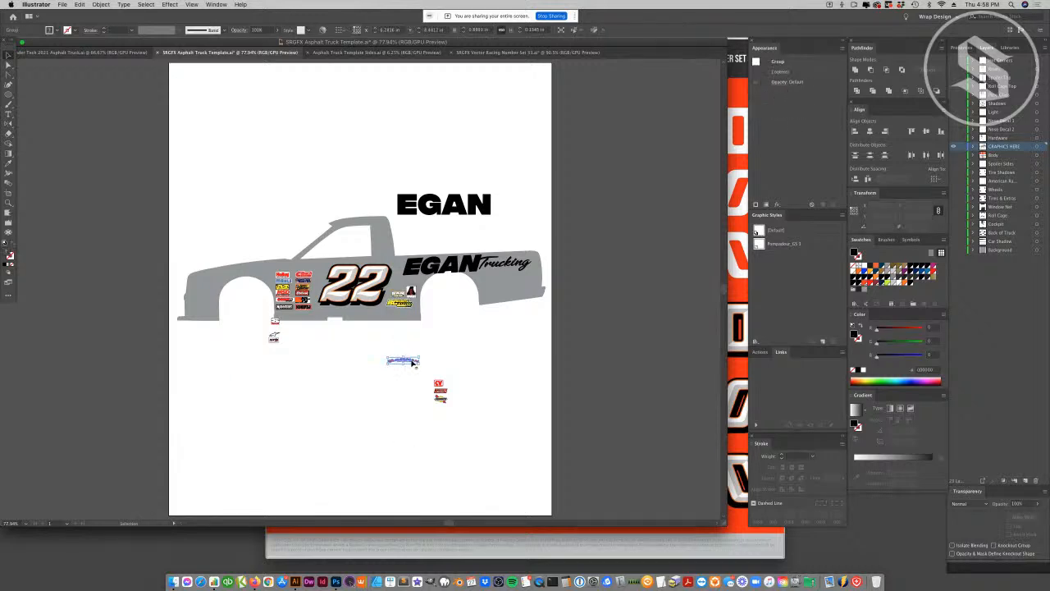
{"action": "left_click_drag", "start_coordinate": [402, 359], "coordinate": [253, 275]}
- Place the small stacked decals on the cab pillar behind the side window
{"action": "left_click_drag", "start_coordinate": [273, 324], "coordinate": [382, 237]}
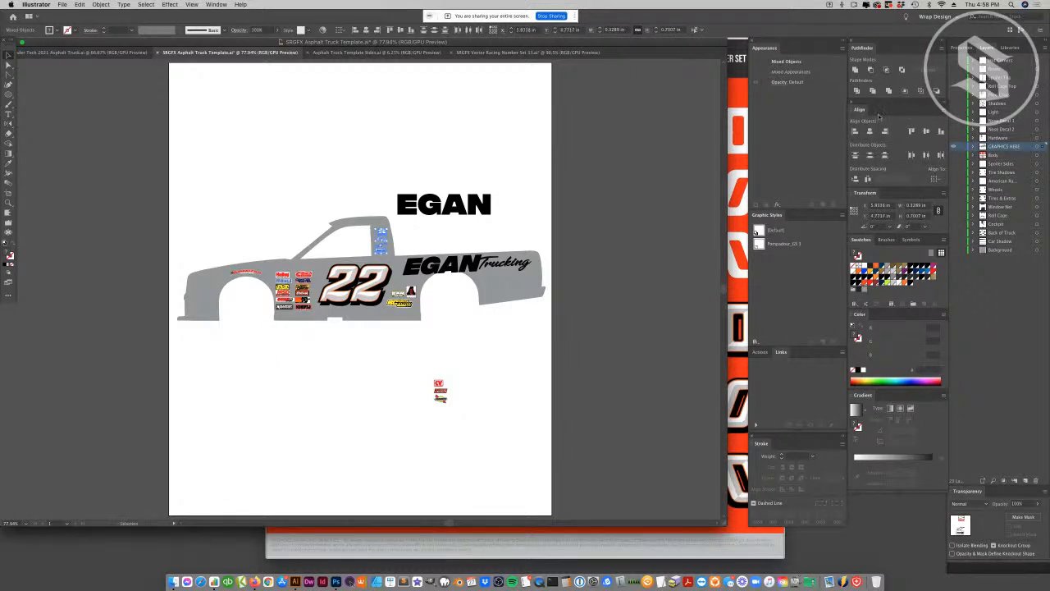
{"action": "left_click", "coordinate": [421, 235]}
{"action": "left_click", "coordinate": [381, 251]}
{"action": "left_click", "coordinate": [381, 231], "text": "shift"}
- Right-align the three stacked CV decals and move them onto the fender ahead of the front wheel
{"action": "left_click", "coordinate": [441, 390], "text": "shift"}
{"action": "left_click", "coordinate": [887, 131]}
{"action": "left_click_drag", "start_coordinate": [470, 366], "coordinate": [420, 409]}
{"action": "left_click_drag", "start_coordinate": [443, 392], "coordinate": [211, 299]}
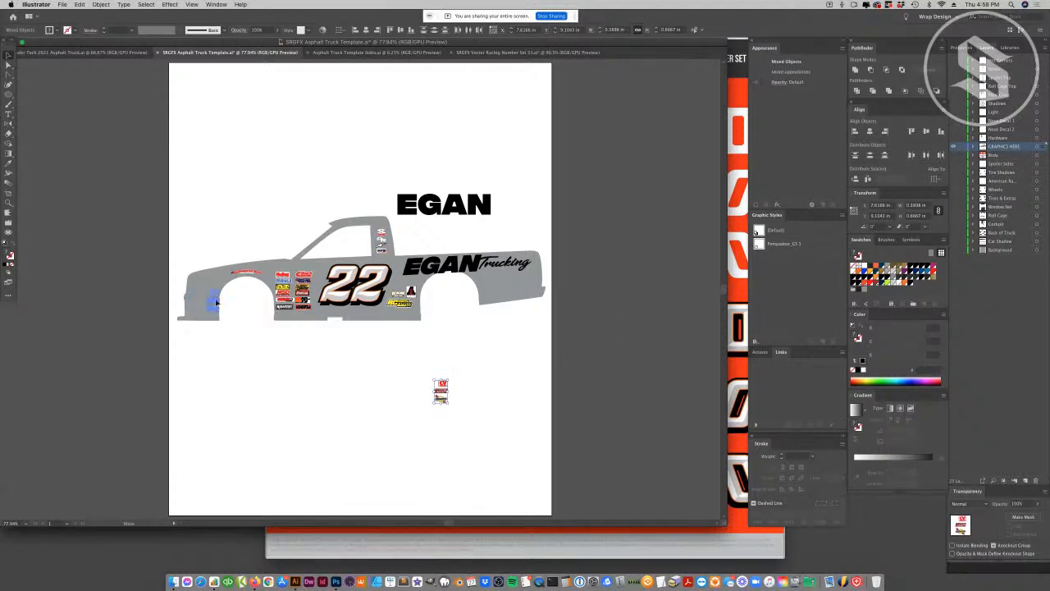
{"action": "left_click", "coordinate": [277, 351]}
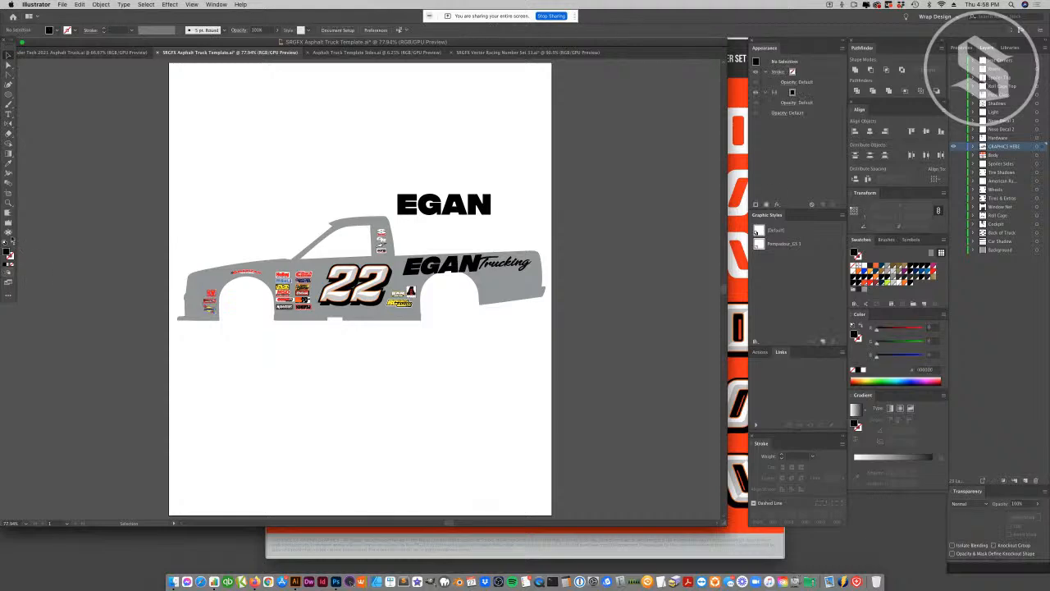
- Stagger the two sponsor logo columns behind the front wheel, shifting the upper rows forward to follow the wheel-arch curve
{"action": "key", "text": "z"}
{"action": "left_click", "coordinate": [292, 295]}
{"action": "left_click", "coordinate": [352, 294]}
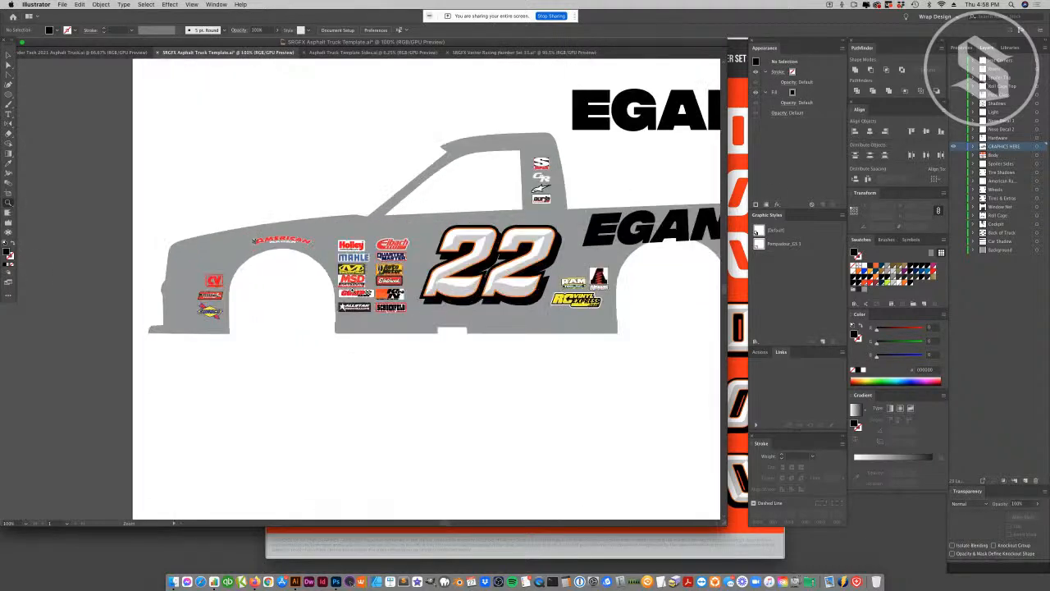
{"action": "left_click", "coordinate": [383, 282]}
{"action": "left_click", "coordinate": [383, 279]}
{"action": "left_click", "coordinate": [8, 56]}
{"action": "left_click", "coordinate": [267, 229]}
{"action": "key", "text": "shift+Left"}
{"action": "left_click_drag", "start_coordinate": [276, 248], "coordinate": [349, 350]}
{"action": "left_click", "coordinate": [289, 351]}
{"action": "left_click", "coordinate": [333, 351], "text": "shift"}
{"action": "left_click_drag", "start_coordinate": [341, 296], "coordinate": [333, 296]}
{"action": "left_click_drag", "start_coordinate": [343, 271], "coordinate": [327, 226]}
{"action": "left_click", "coordinate": [369, 234]}
{"action": "left_click", "coordinate": [375, 226]}
{"action": "left_click", "coordinate": [346, 154]}
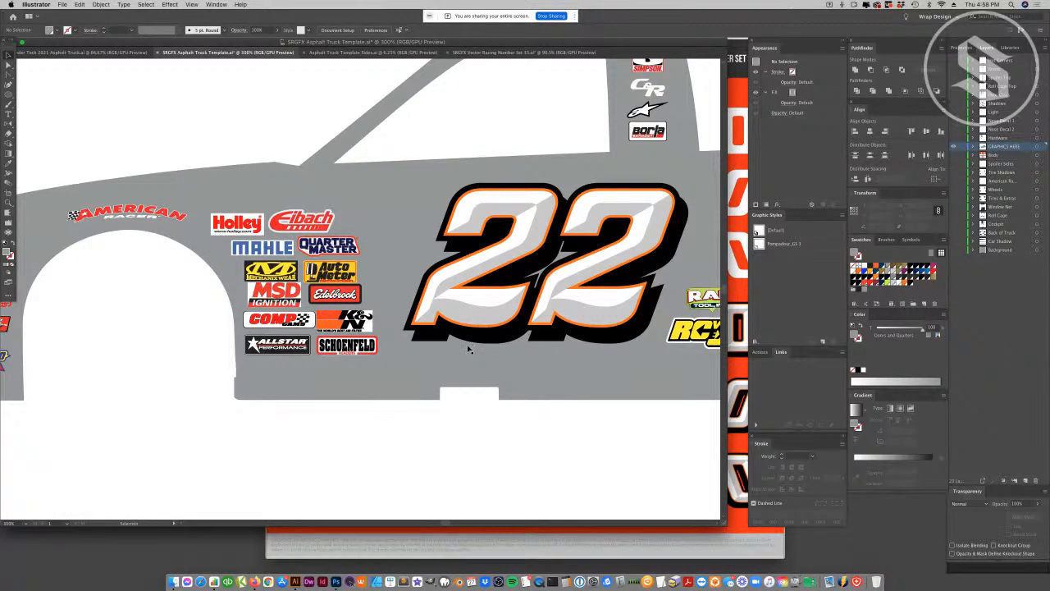
- Group all the sponsor decals on the side of the truck
{"action": "key", "text": "super+minus"}
{"action": "key", "text": "super+minus"}
{"action": "key", "text": "super+minus"}
{"action": "key", "text": "super+minus"}
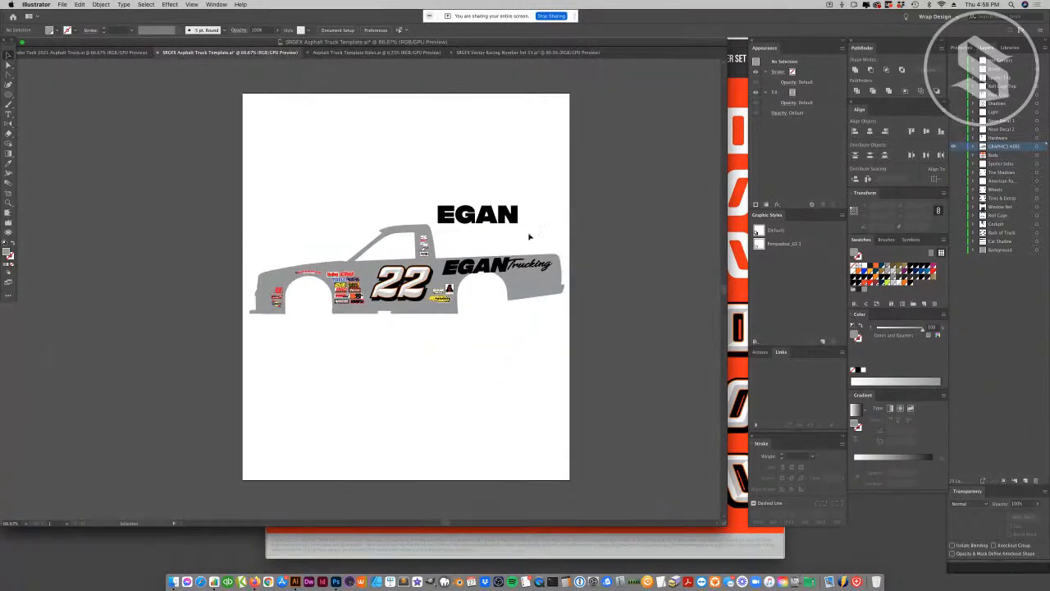
{"action": "left_click", "coordinate": [444, 301]}
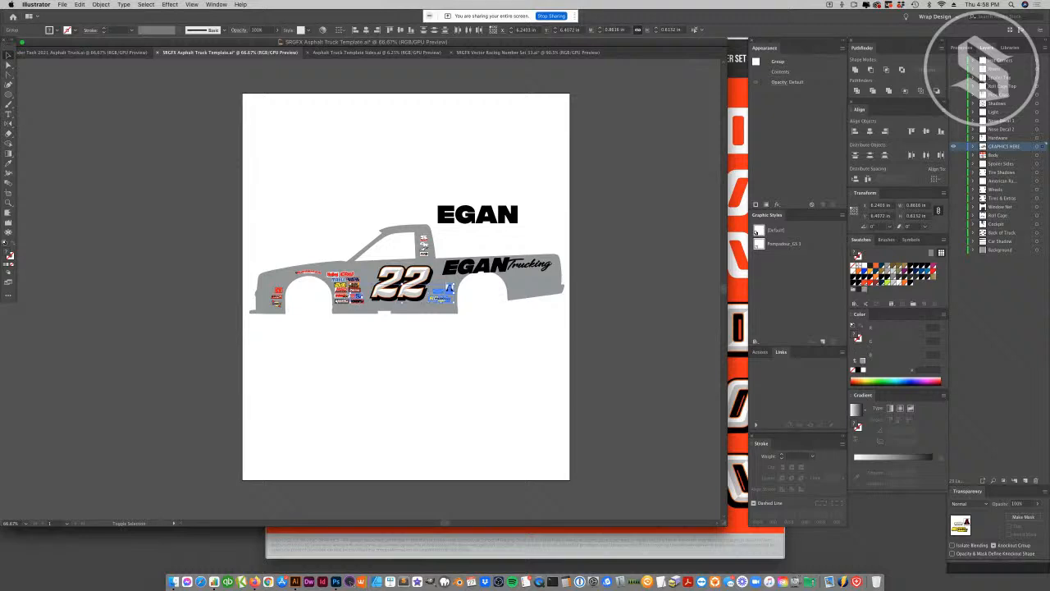
{"action": "left_click", "coordinate": [360, 335]}
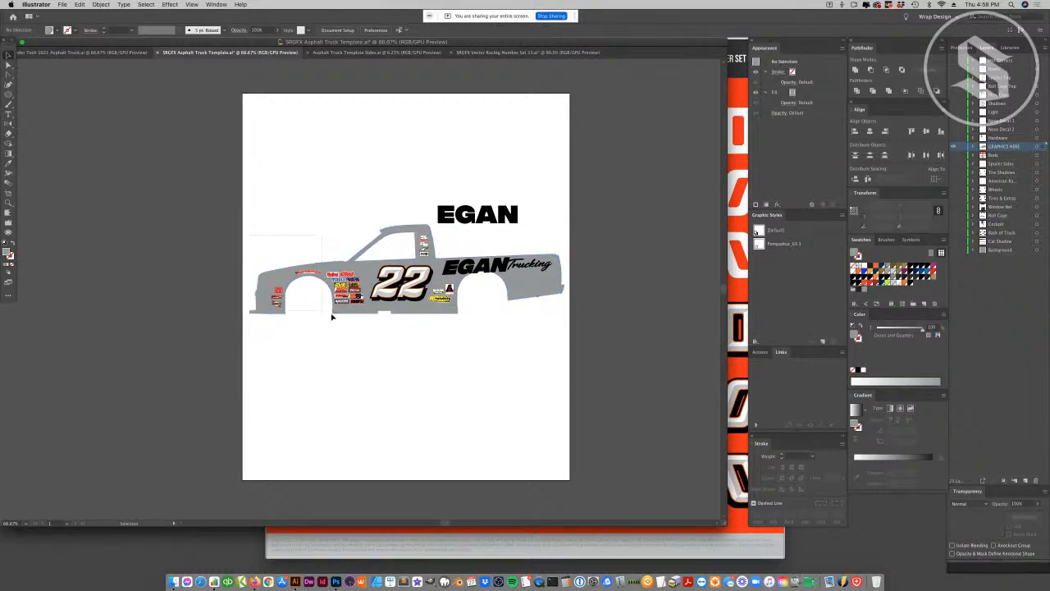
{"action": "left_click_drag", "start_coordinate": [360, 334], "coordinate": [449, 265]}
{"action": "key", "text": "super+g"}
{"action": "left_click", "coordinate": [520, 312]}
- Isolate the sponsor decal group and shift the top decal on the cab pillar slightly forward to follow the pillar's slant
{"action": "key", "text": "z"}
{"action": "key", "text": "super+equal"}
{"action": "key", "text": "super+equal"}
{"action": "left_click", "coordinate": [10, 54]}
{"action": "left_click", "coordinate": [432, 212]}
{"action": "double_click", "coordinate": [433, 215]}
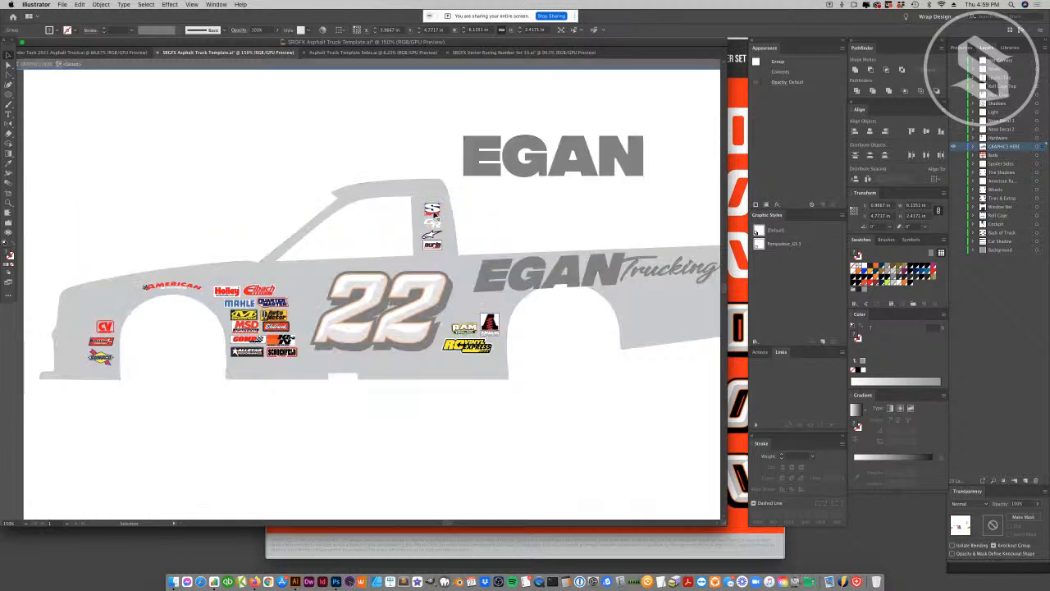
{"action": "left_click", "coordinate": [434, 213]}
{"action": "left_click_drag", "start_coordinate": [503, 213], "coordinate": [295, 393]}
{"action": "scroll", "coordinate": [350, 384], "scroll_direction": "left", "scroll_amount": 1}
{"action": "left_click", "coordinate": [436, 436]}
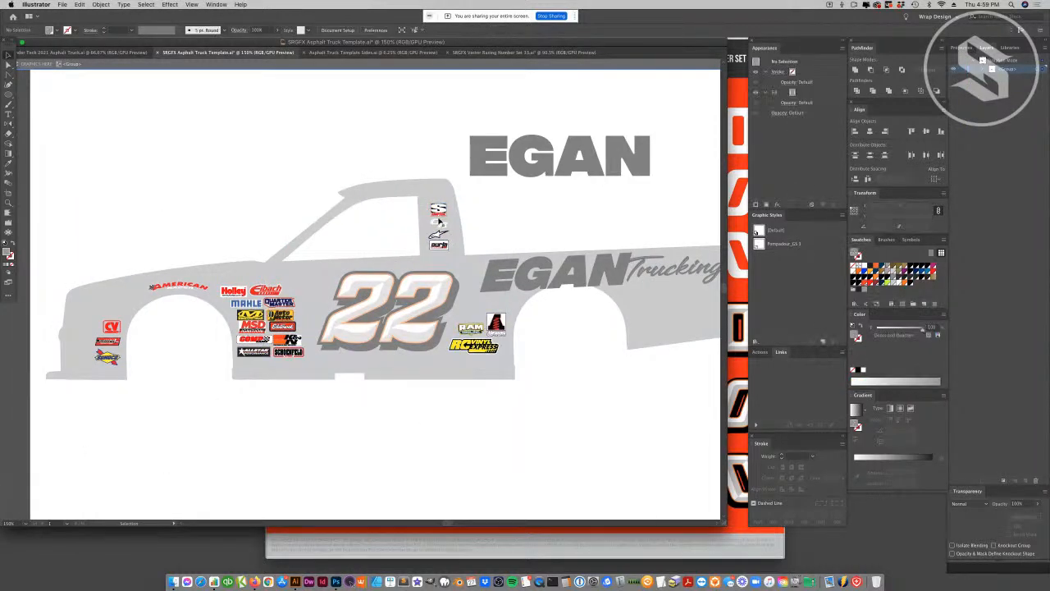
{"action": "left_click", "coordinate": [438, 212]}
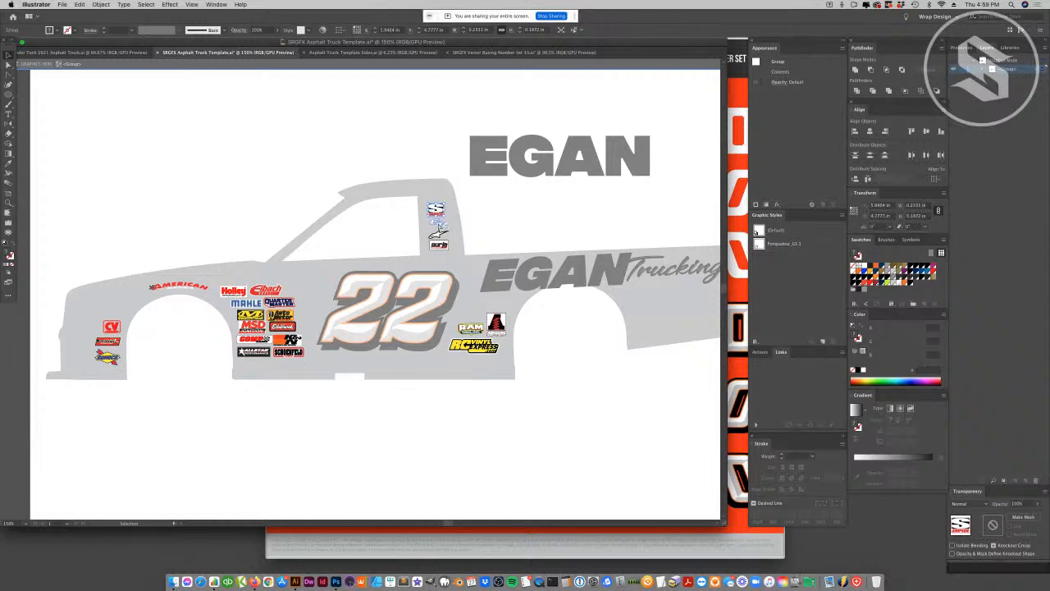
{"action": "left_click_drag", "start_coordinate": [451, 212], "coordinate": [419, 257]}
{"action": "left_click", "coordinate": [439, 245]}
{"action": "left_click", "coordinate": [487, 247]}
- Nudge the four cab-pillar decals slightly rearward and leave the decal group's isolation
{"action": "left_click_drag", "start_coordinate": [422, 202], "coordinate": [442, 247]}
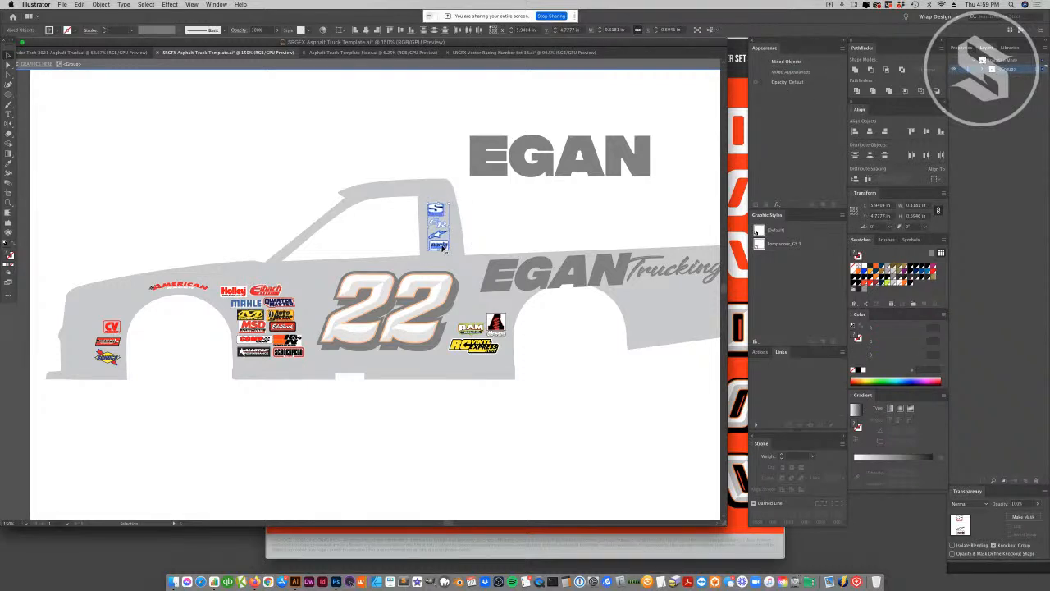
{"action": "key", "text": "Right"}
{"action": "key", "text": "Right"}
{"action": "left_click", "coordinate": [489, 227]}
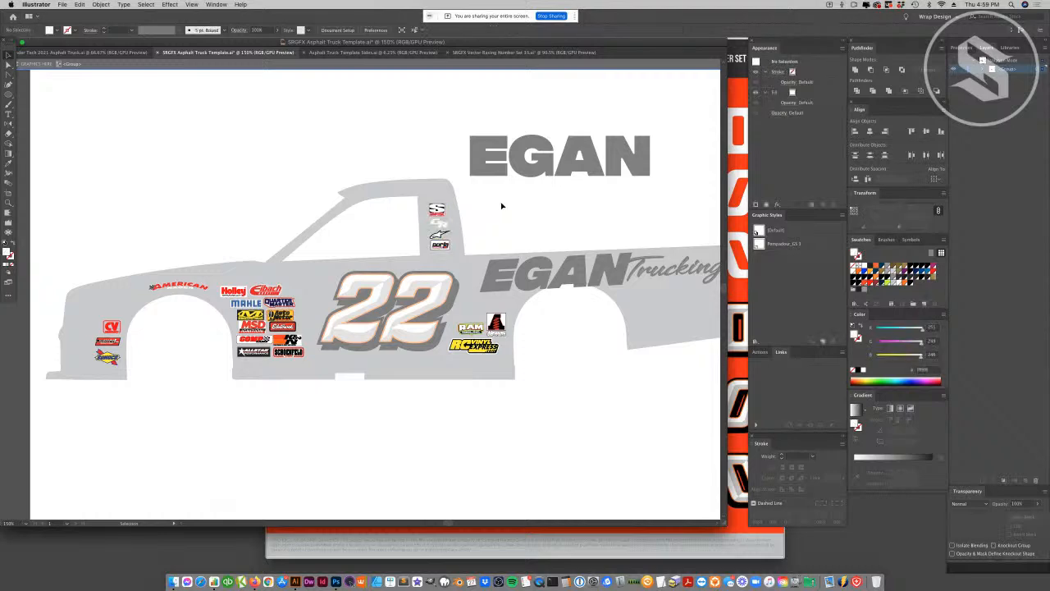
{"action": "double_click", "coordinate": [490, 71]}
- Separate EGAN from Trucking in the bedside lettering and make the EGAN letters one compound path
{"action": "scroll", "coordinate": [421, 287], "scroll_direction": "right", "scroll_amount": 4}
{"action": "left_click", "coordinate": [422, 280]}
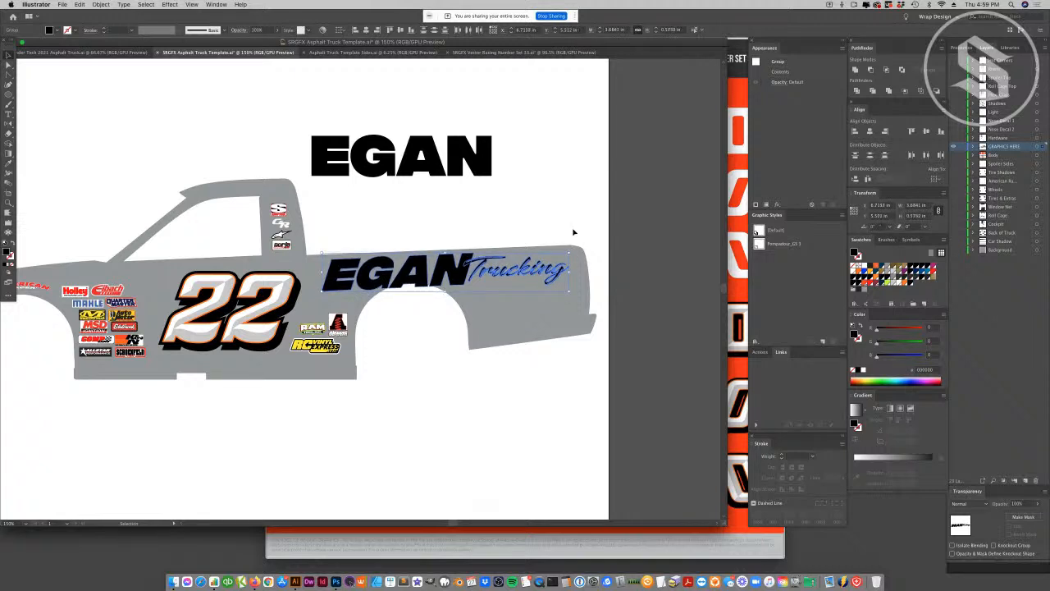
{"action": "left_click", "coordinate": [389, 460]}
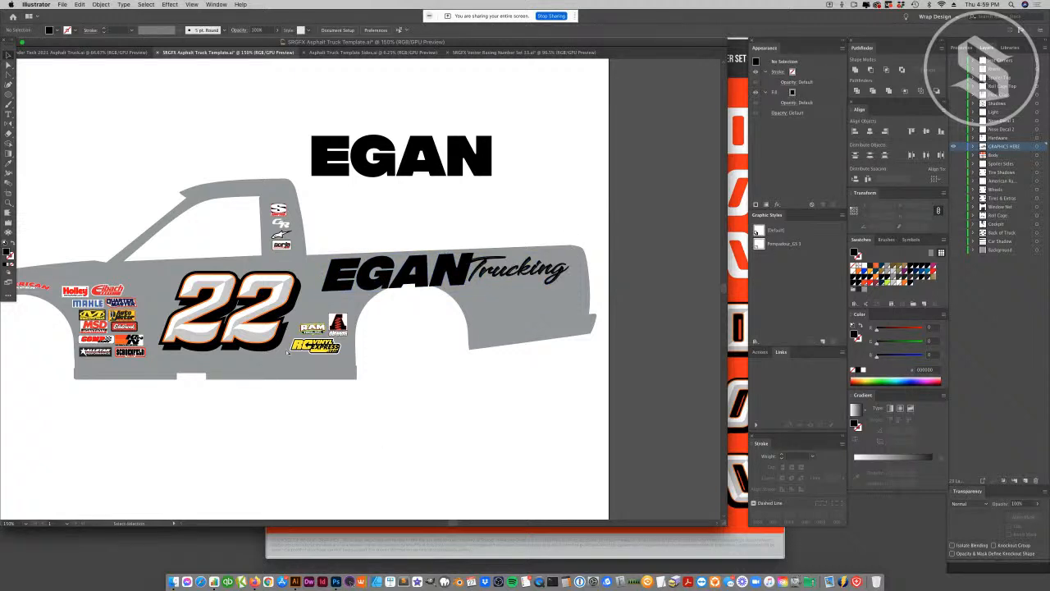
{"action": "key", "text": "super+0"}
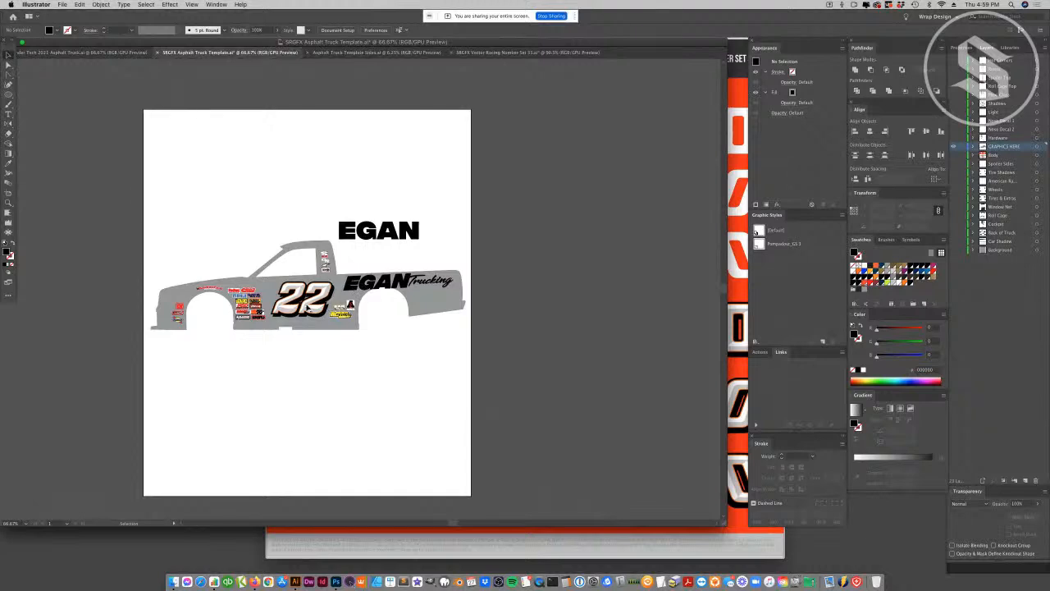
{"action": "left_click", "coordinate": [369, 281]}
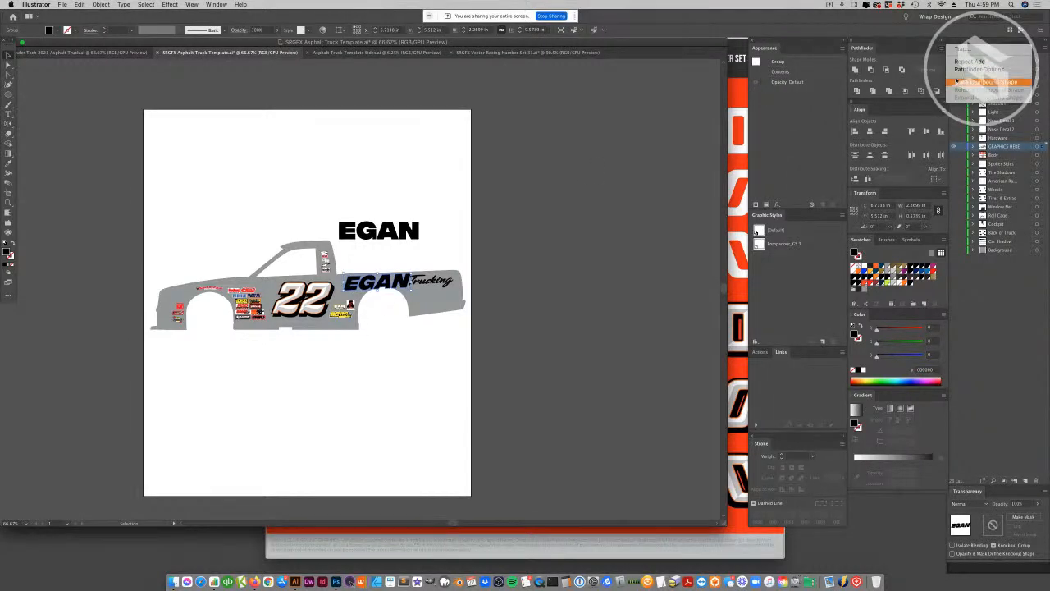
{"action": "left_click", "coordinate": [459, 365]}
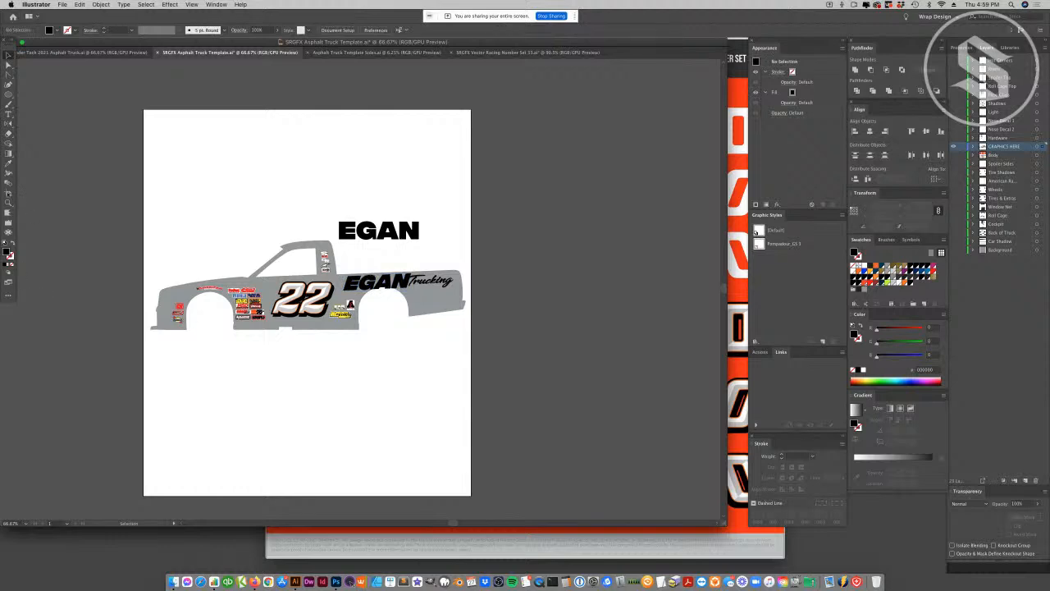
- Move the black backing shapes out from behind each 2 to inspect them, and undo both moves
{"action": "left_click", "coordinate": [8, 201]}
{"action": "left_click", "coordinate": [328, 283]}
{"action": "left_click", "coordinate": [302, 296]}
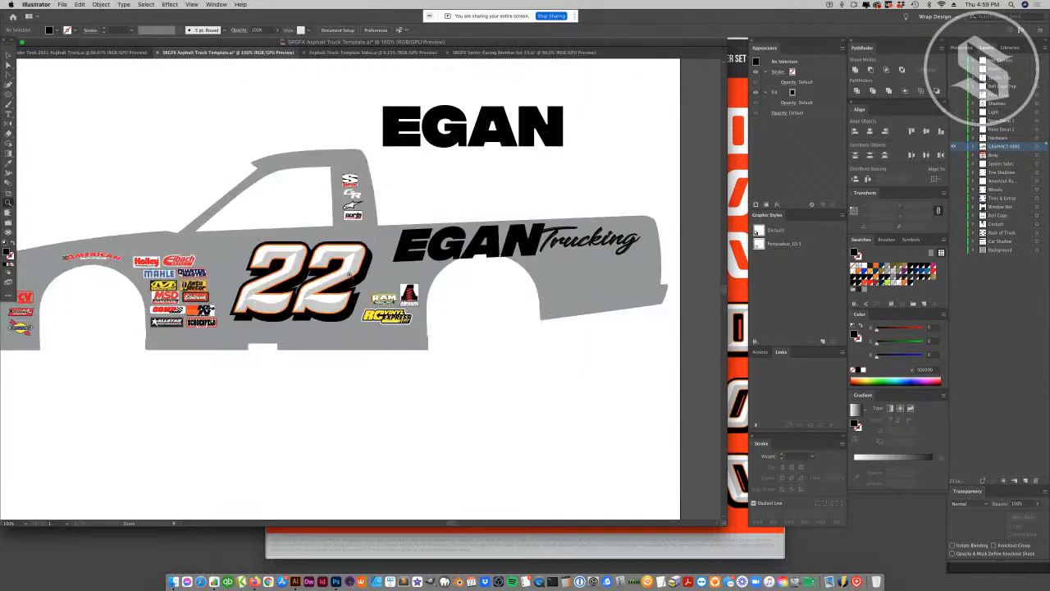
{"action": "key", "text": "a"}
{"action": "left_click_drag", "start_coordinate": [327, 317], "coordinate": [371, 341]}
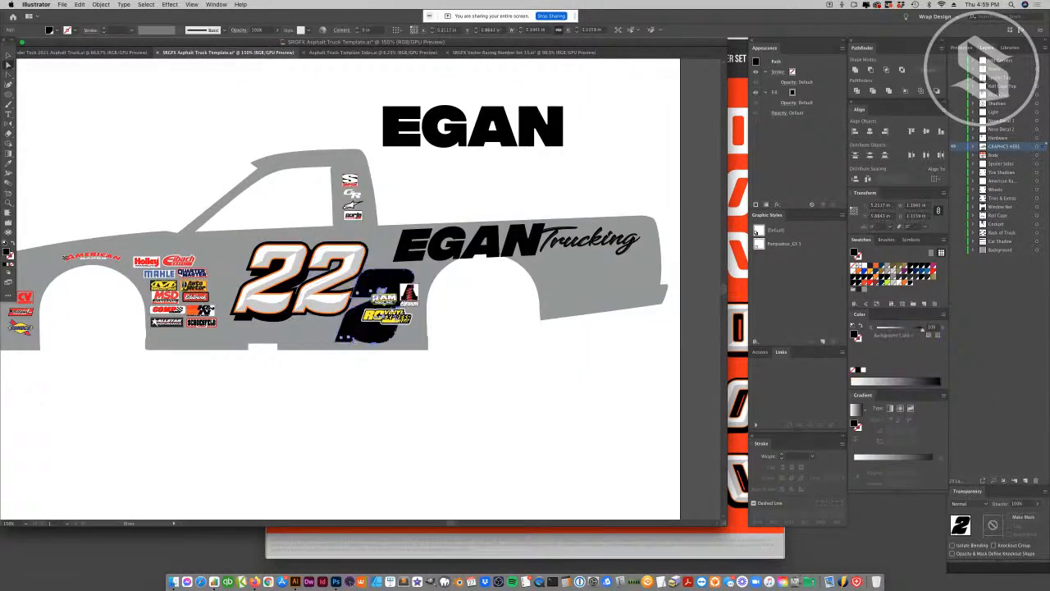
{"action": "key", "text": "super+z"}
{"action": "left_click", "coordinate": [287, 320], "text": "shift"}
{"action": "left_click_drag", "start_coordinate": [287, 320], "coordinate": [305, 344]}
{"action": "key", "text": "super+z"}
{"action": "left_click", "coordinate": [334, 403]}
- Fill the bedside EGAN lettering with white and duplicate that fill twice in its appearance
{"action": "left_click", "coordinate": [8, 57]}
{"action": "left_click", "coordinate": [439, 253]}
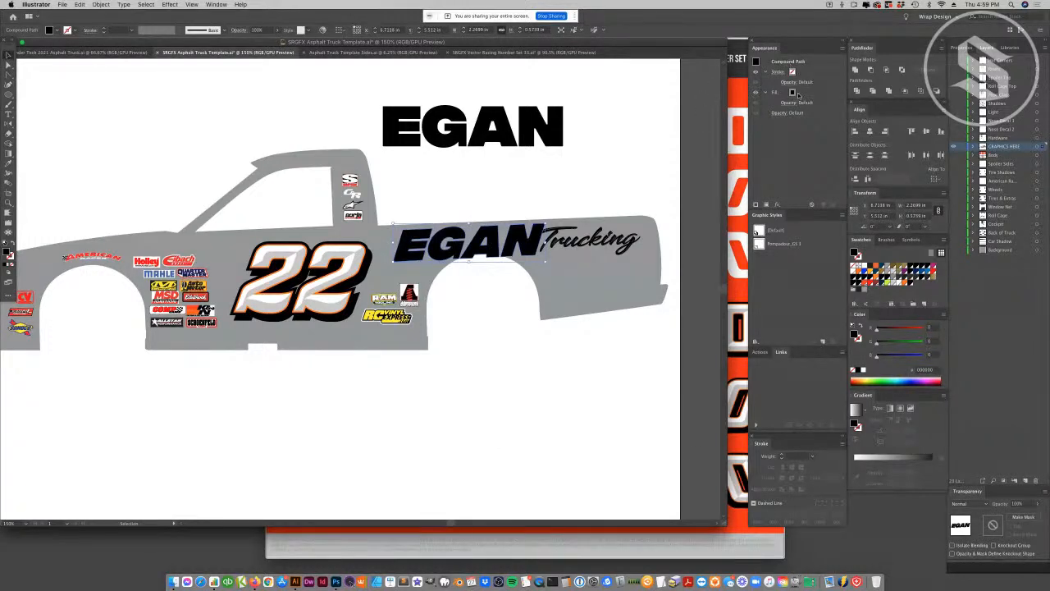
{"action": "left_click", "coordinate": [853, 271]}
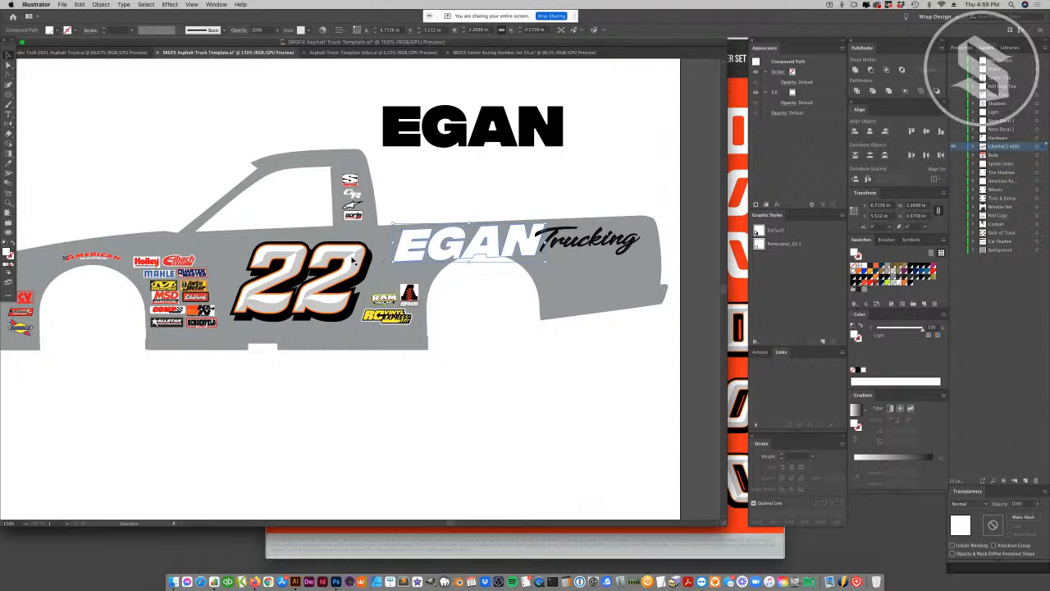
{"action": "left_click", "coordinate": [831, 93]}
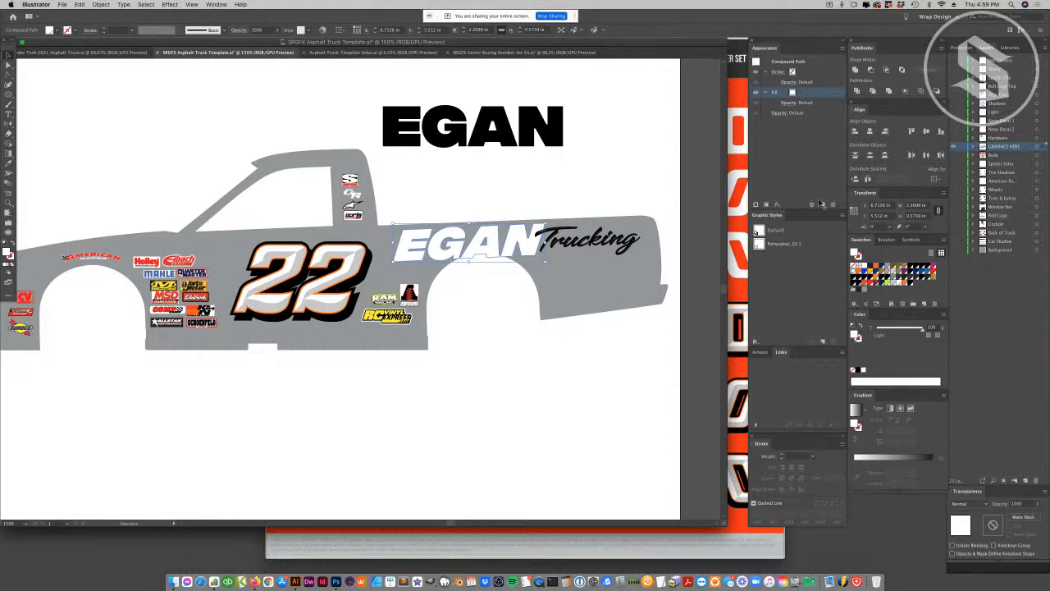
{"action": "left_click", "coordinate": [824, 205]}
{"action": "left_click", "coordinate": [823, 205]}
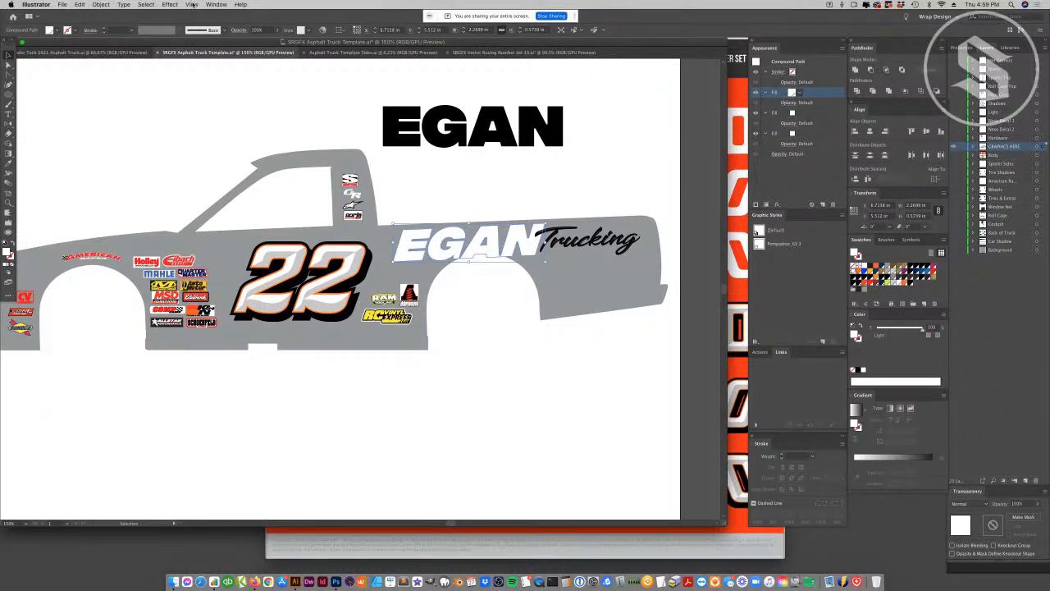
- Set the middle fill of EGAN to orange and its lowest fill to black
{"action": "left_click", "coordinate": [798, 113]}
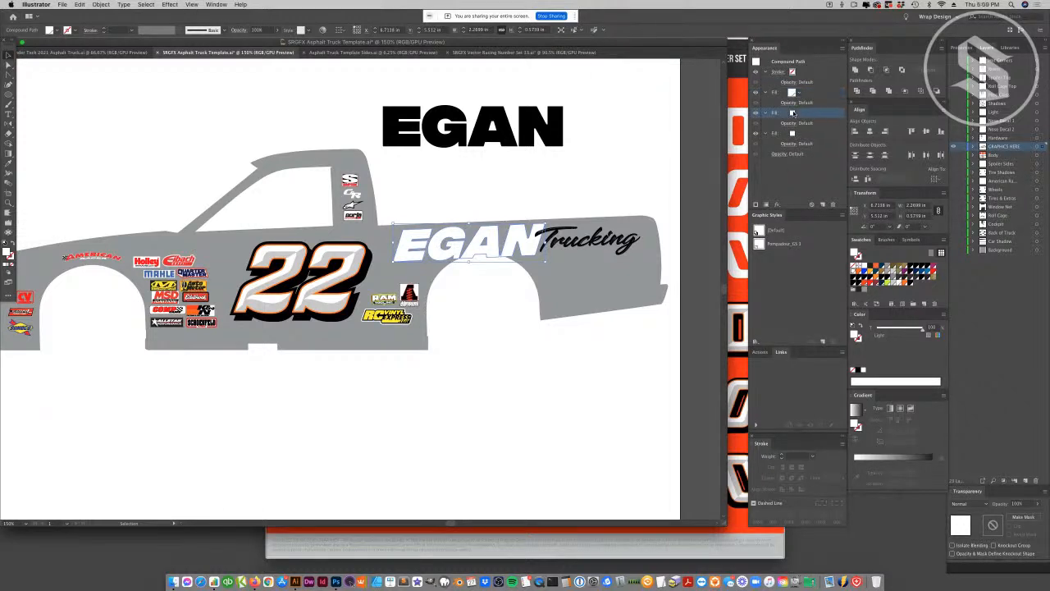
{"action": "left_click", "coordinate": [856, 271]}
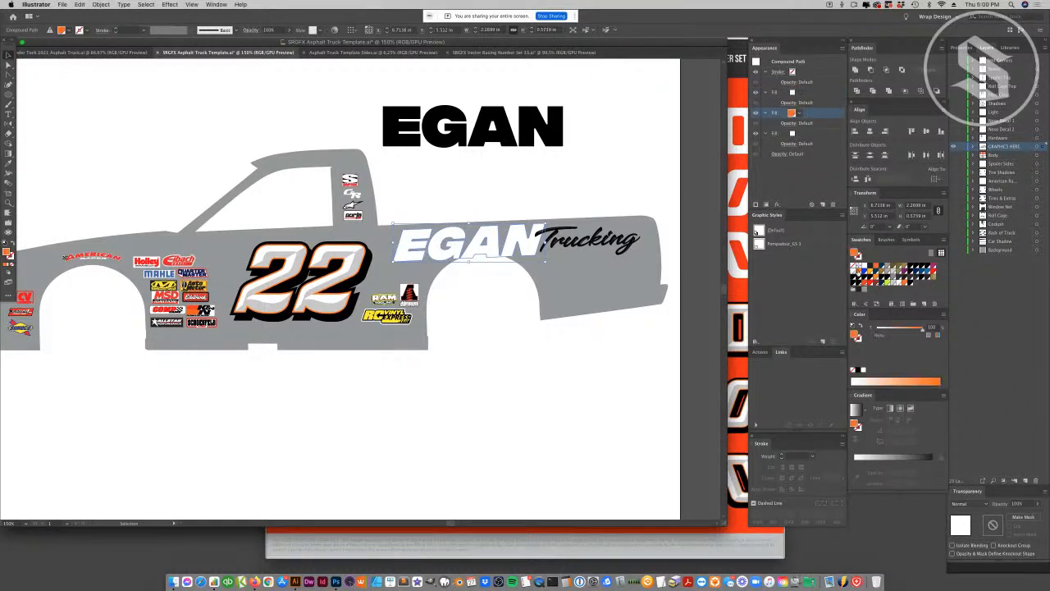
{"action": "left_click", "coordinate": [793, 134]}
{"action": "left_click", "coordinate": [854, 273]}
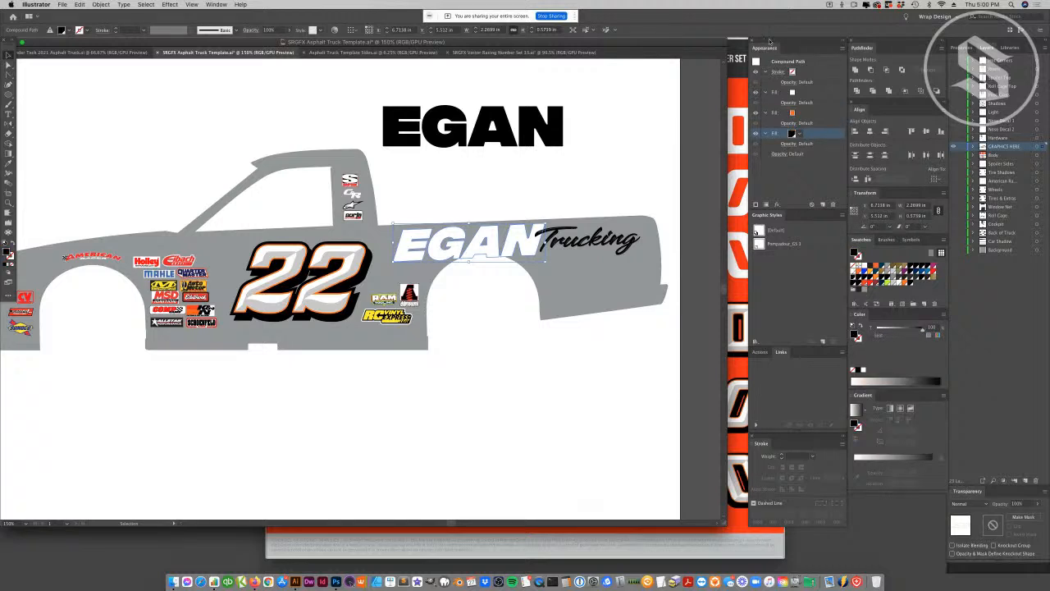
- Start an Offset Path effect on EGAN's top white fill and preview an offset of -0.0139 in
{"action": "left_click", "coordinate": [801, 92]}
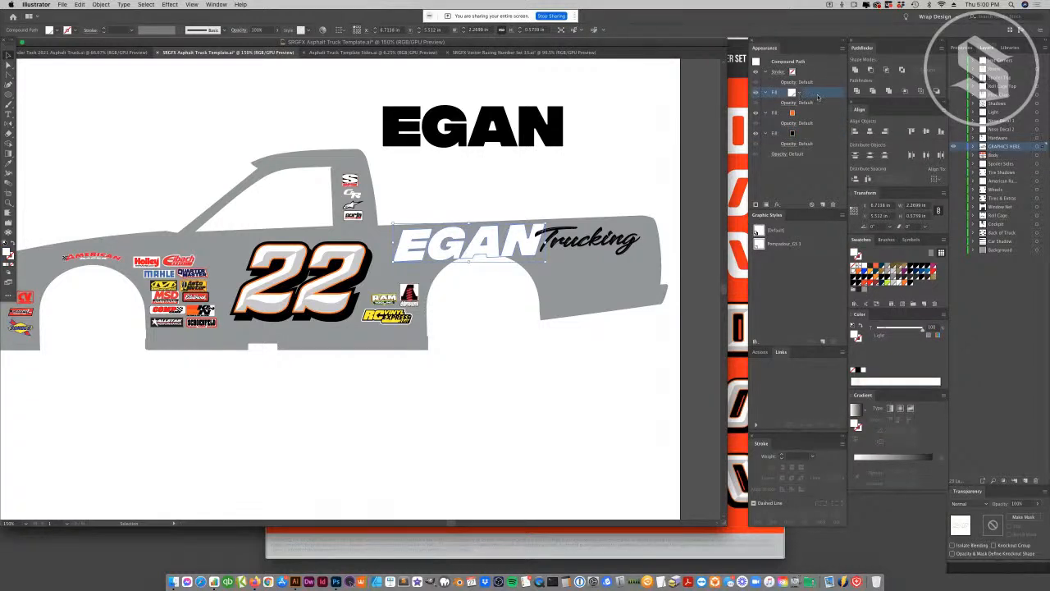
{"action": "left_click", "coordinate": [170, 5]}
{"action": "mouse_move", "coordinate": [205, 86]}
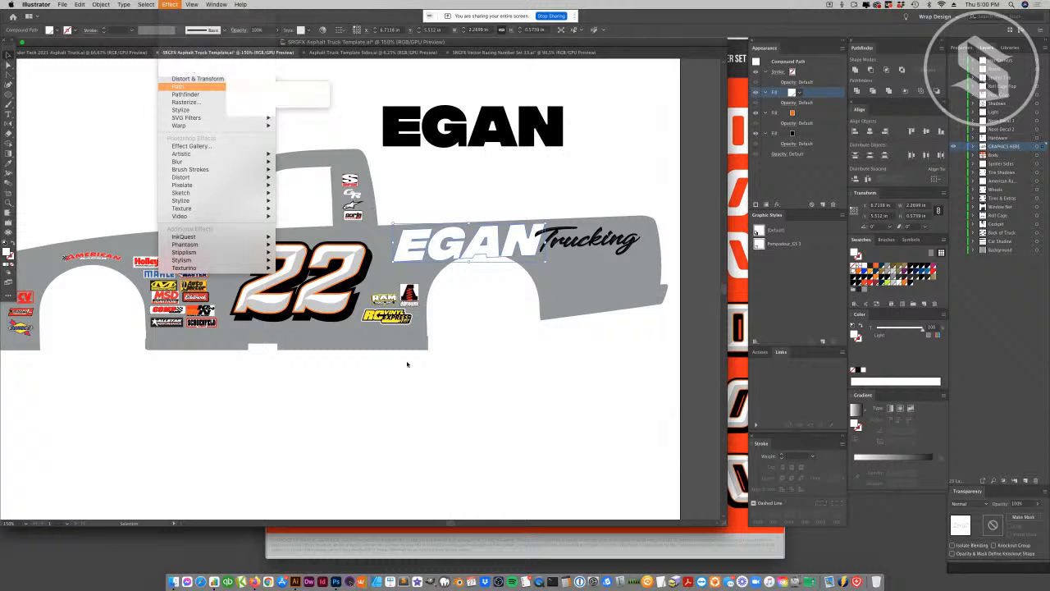
{"action": "left_click", "coordinate": [298, 86]}
{"action": "type", "text": "-1"}
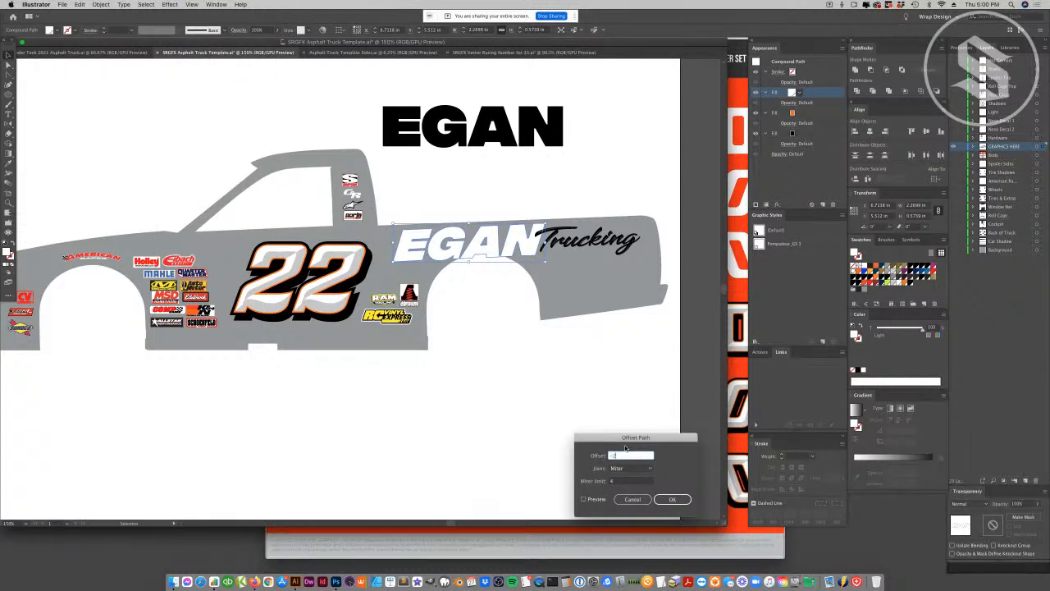
{"action": "left_click", "coordinate": [584, 498]}
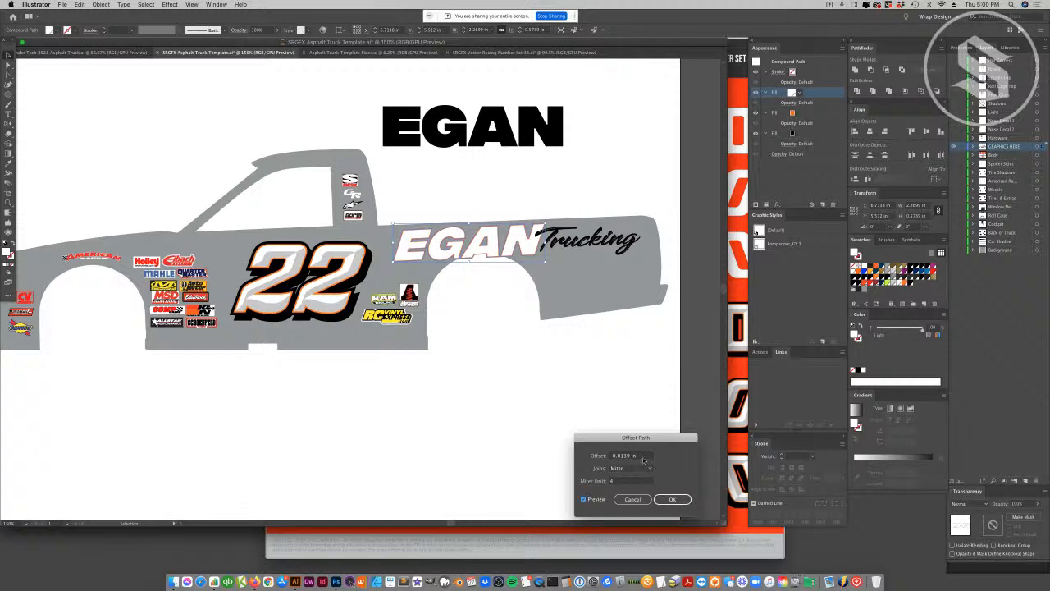
- Set the white fill's path offset to -0.0208 in with a miter limit of 100 and apply the effect
{"action": "left_click_drag", "start_coordinate": [636, 455], "coordinate": [584, 457]}
{"action": "type", "text": "-"}
{"action": "left_click", "coordinate": [584, 499]}
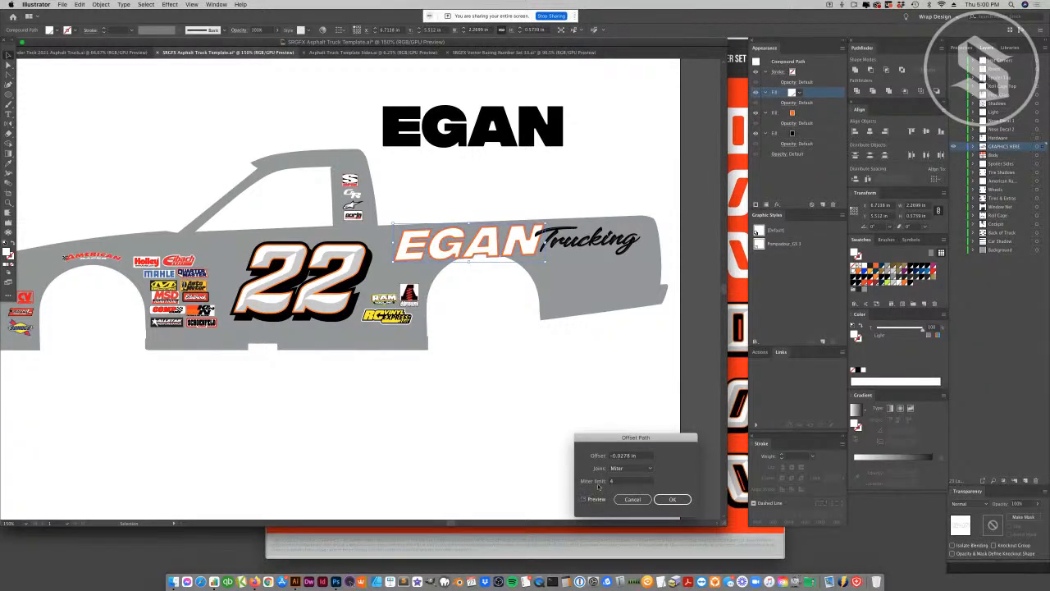
{"action": "left_click_drag", "start_coordinate": [642, 456], "coordinate": [576, 450]}
{"action": "type", "text": "-1.5"}
{"action": "left_click", "coordinate": [584, 499]}
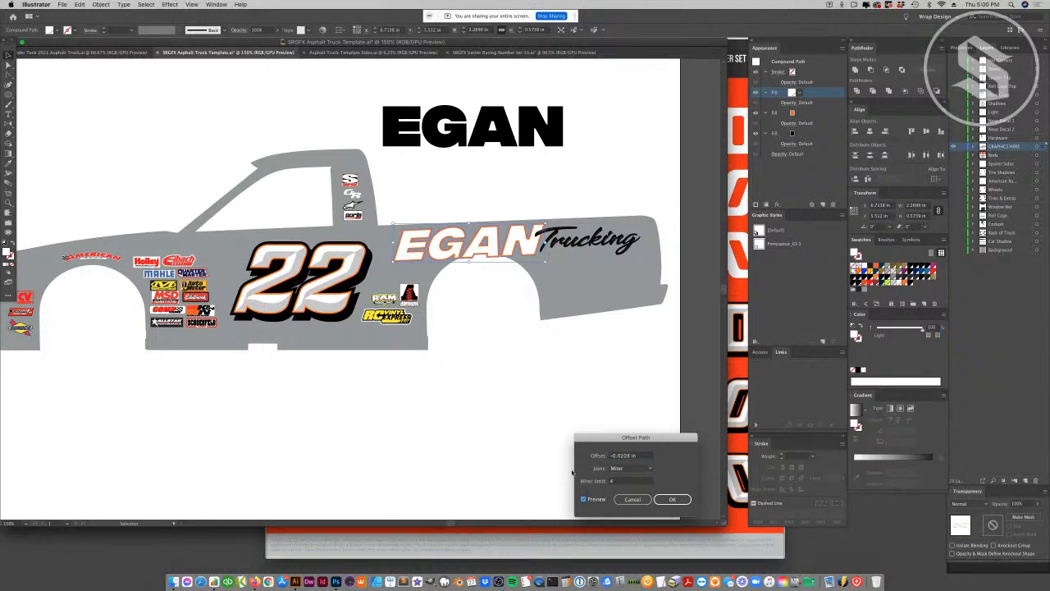
{"action": "left_click", "coordinate": [630, 482]}
{"action": "left_click", "coordinate": [632, 454]}
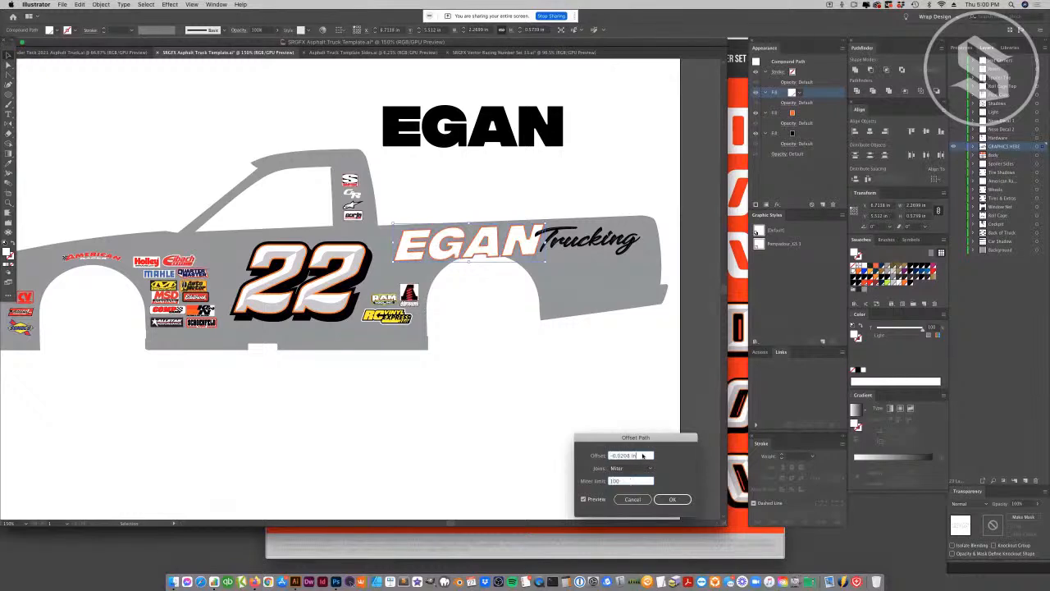
{"action": "left_click", "coordinate": [673, 499]}
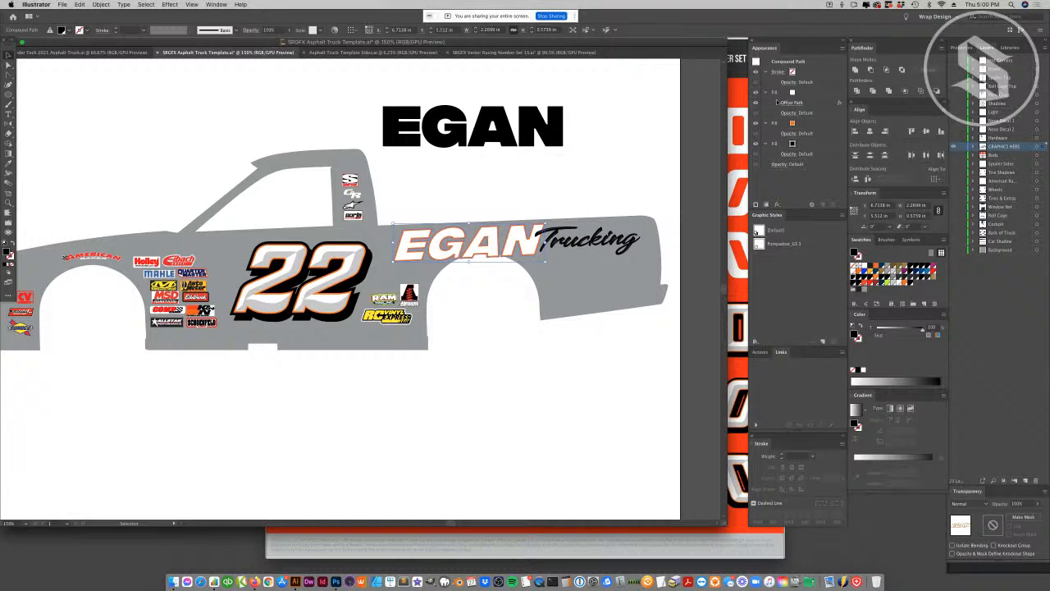
- Reopen the Offset Path settings of EGAN's white fill, confirm them and deselect the lettering
{"action": "left_click", "coordinate": [758, 104]}
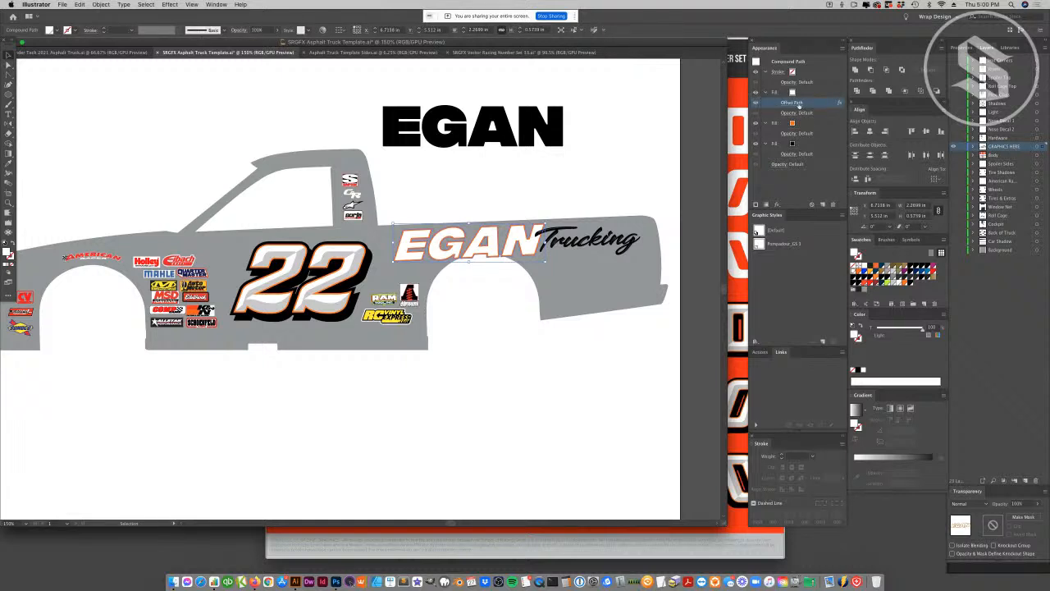
{"action": "left_click", "coordinate": [797, 104]}
{"action": "left_click", "coordinate": [627, 455]}
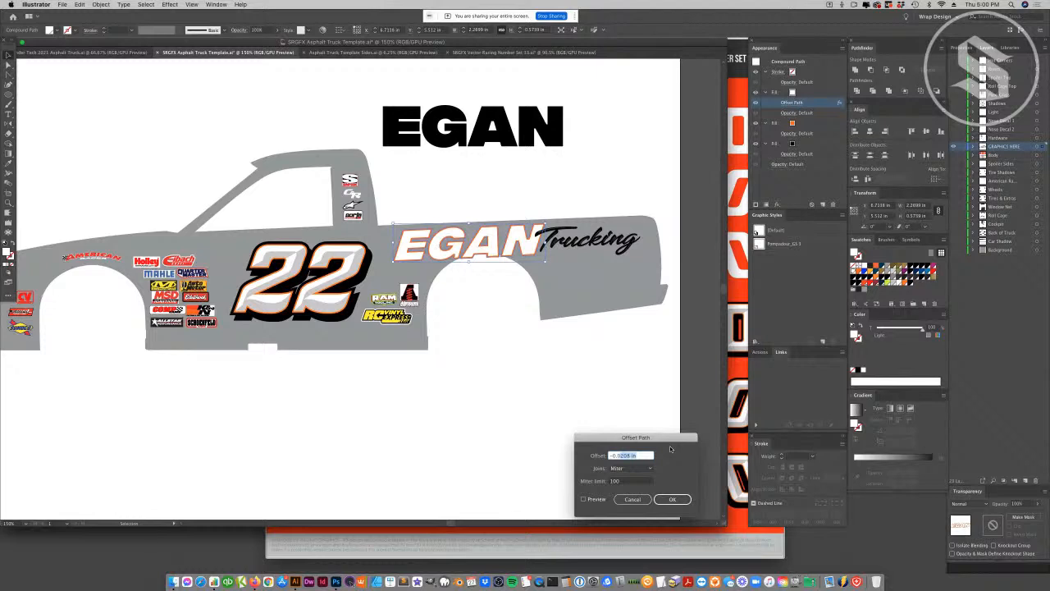
{"action": "key", "text": "Return"}
{"action": "left_click", "coordinate": [505, 436]}
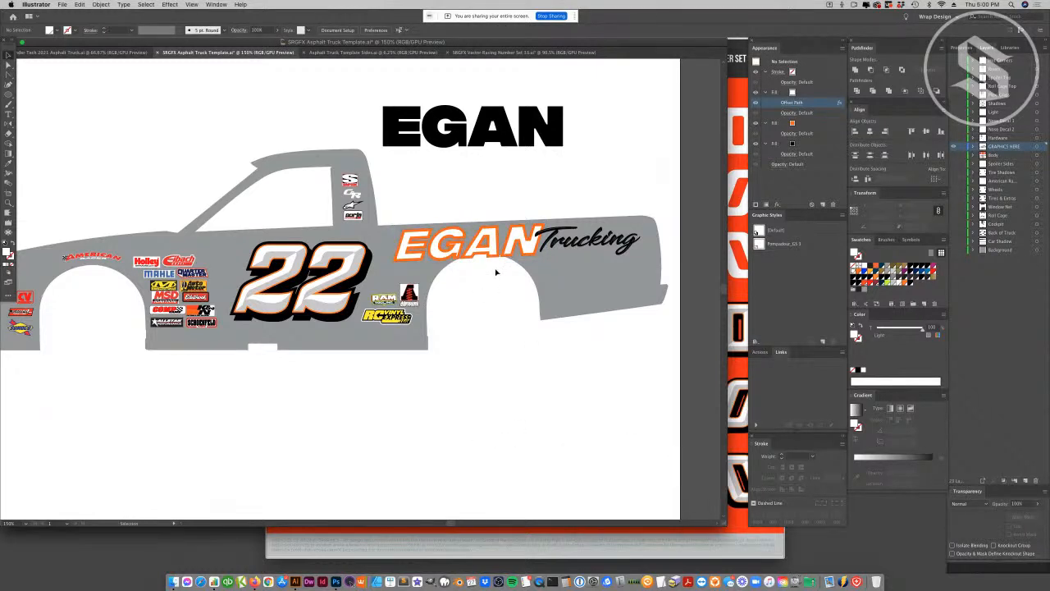
- Copy the Offset Path effect from EGAN's top white fill onto its lowest black fill
{"action": "key", "text": "super+z"}
{"action": "left_click", "coordinate": [487, 361]}
{"action": "left_click", "coordinate": [481, 253]}
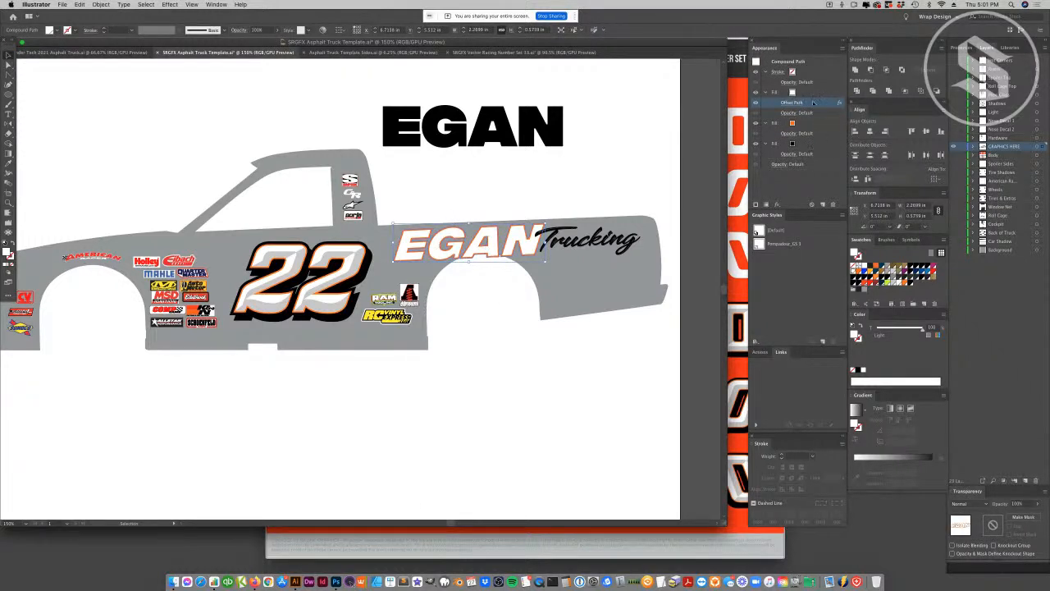
{"action": "left_click_drag", "start_coordinate": [830, 108], "coordinate": [815, 151]}
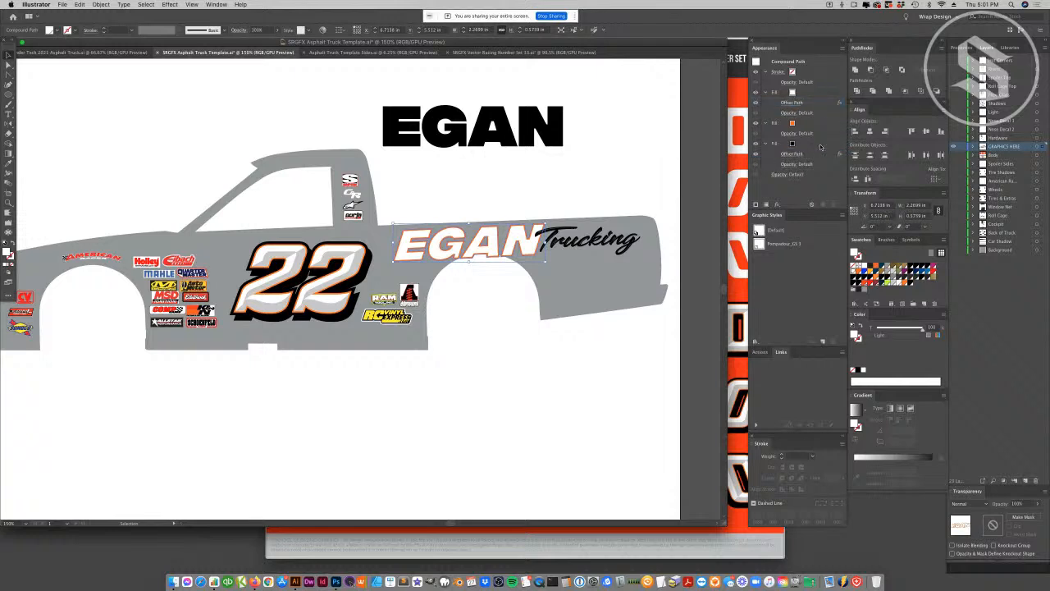
- Set the black fill's path offset to 3 px (0.0417 in), apply it and deselect the lettering
{"action": "left_click", "coordinate": [792, 154]}
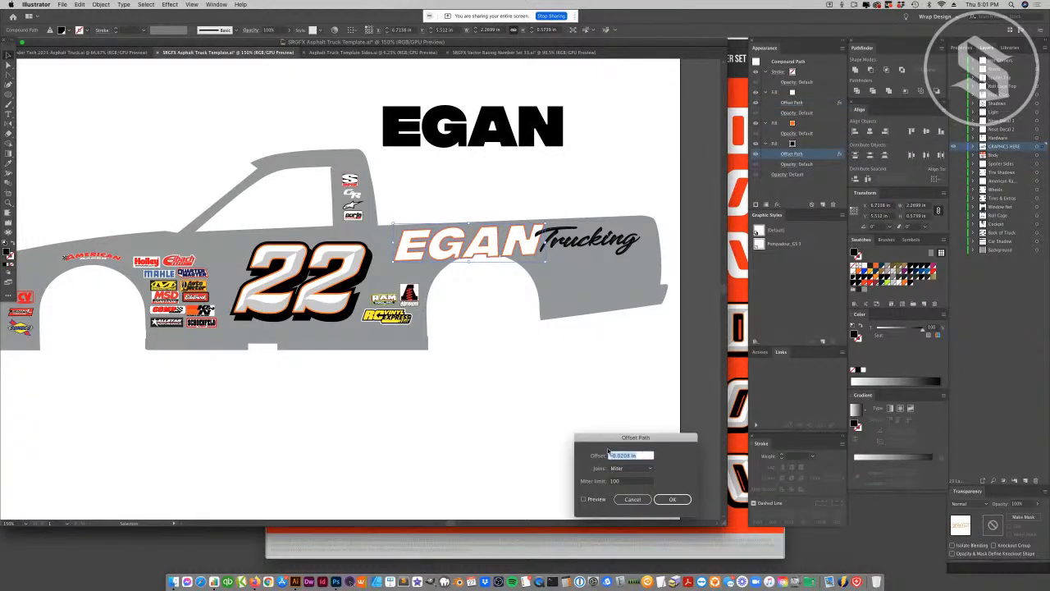
{"action": "type", "text": "2px"}
{"action": "left_click", "coordinate": [584, 499]}
{"action": "left_click_drag", "start_coordinate": [641, 454], "coordinate": [578, 458]}
{"action": "type", "text": "3px"}
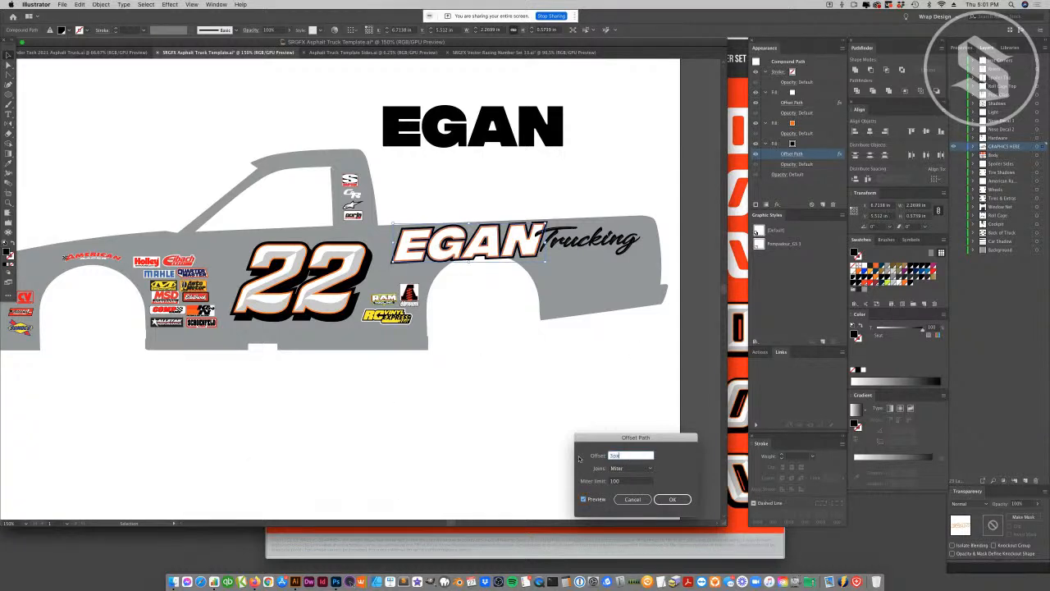
{"action": "left_click", "coordinate": [582, 498]}
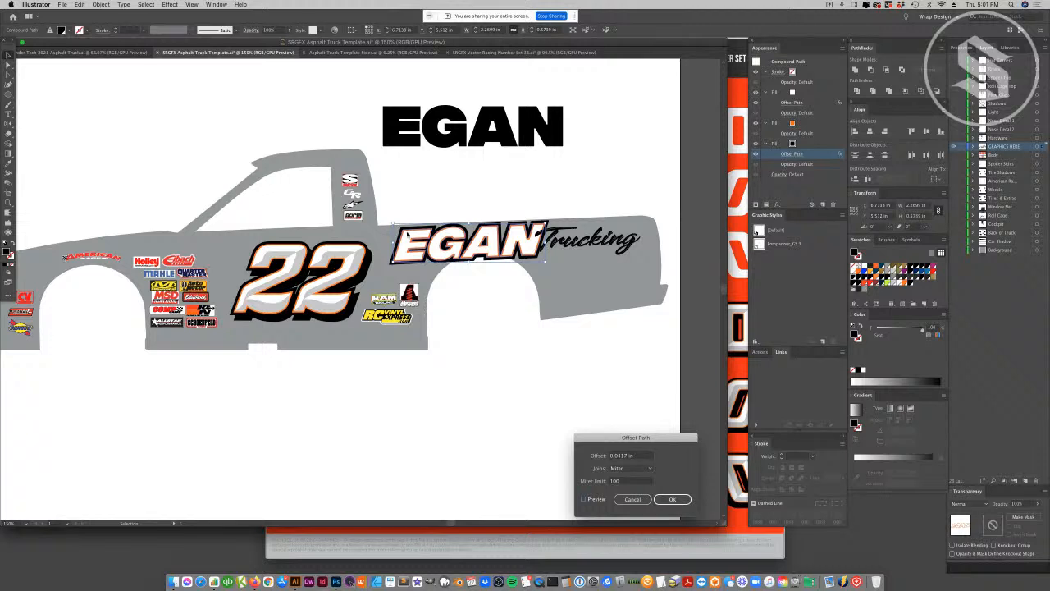
{"action": "left_click", "coordinate": [671, 499]}
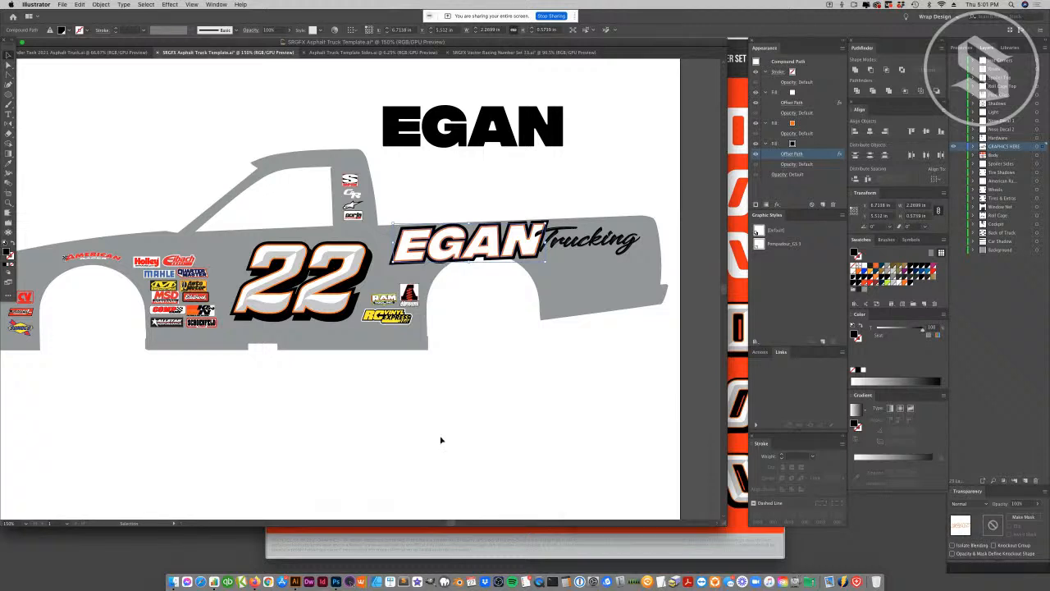
{"action": "left_click", "coordinate": [440, 446]}
- Select the orange outline paths of both digits in the number 22, recolor them with the orange swatch and deselect
{"action": "key", "text": "a"}
{"action": "left_click", "coordinate": [344, 246]}
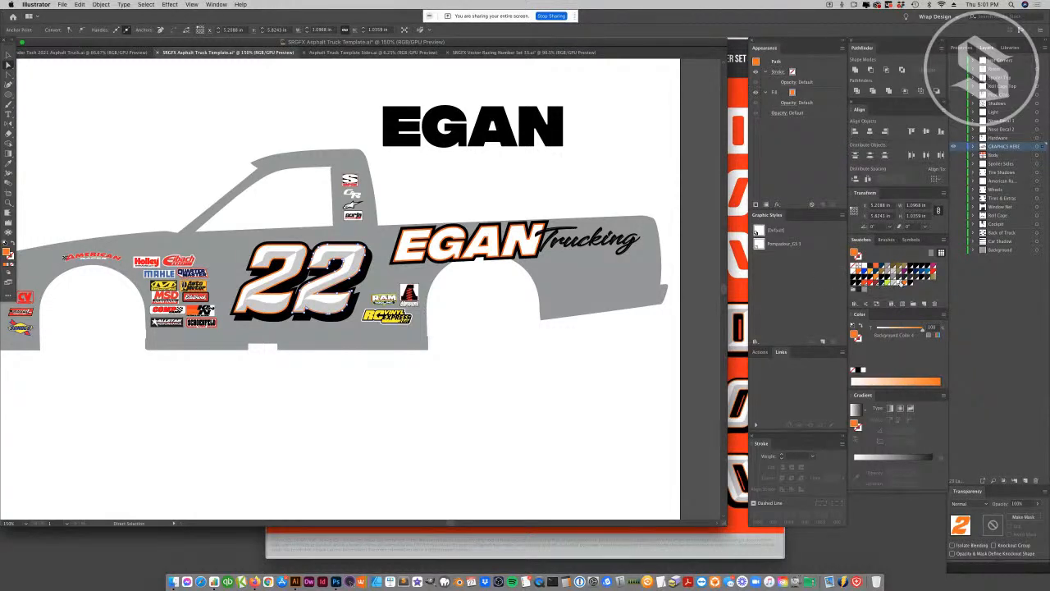
{"action": "left_click", "coordinate": [283, 304], "text": "shift"}
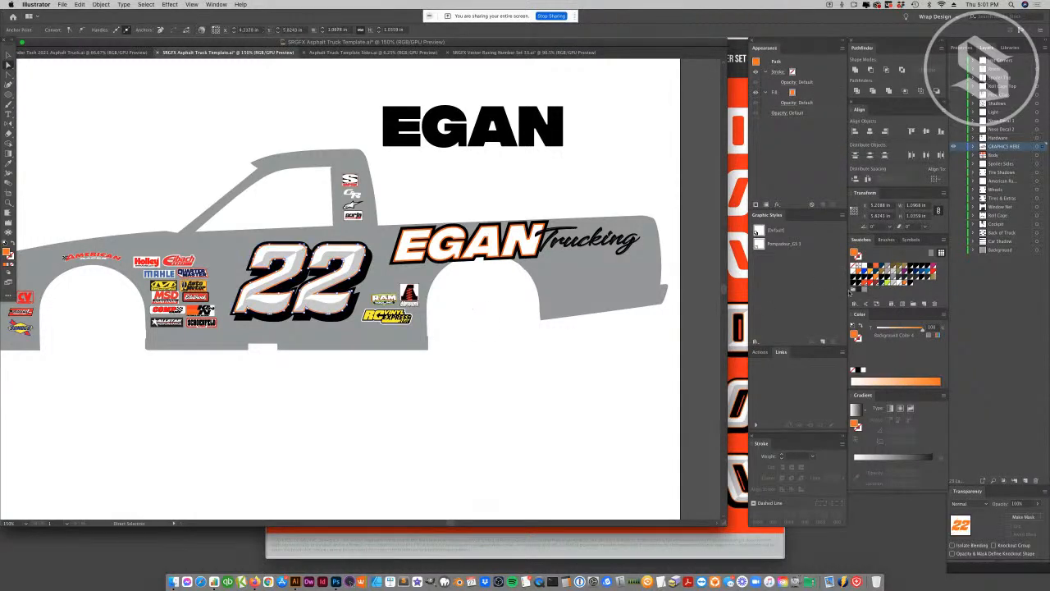
{"action": "left_click", "coordinate": [856, 270]}
{"action": "left_click", "coordinate": [539, 404]}
{"action": "left_click", "coordinate": [375, 369]}
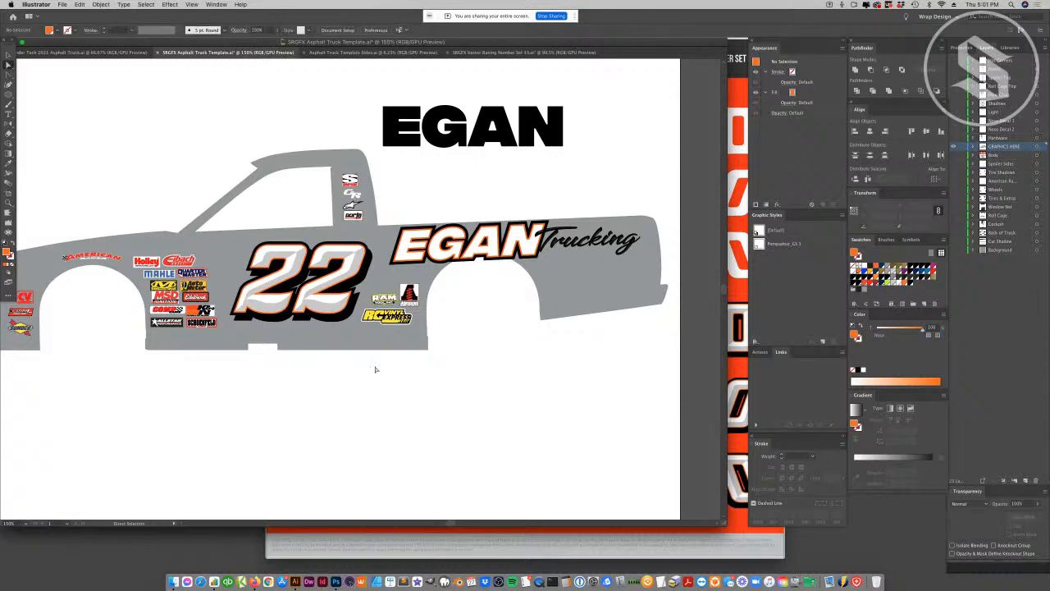
- Change the global swatch Roll Cage C 2, used for the RAM Tool decal's green background, to light grey
{"action": "key", "text": "z"}
{"action": "left_click", "coordinate": [439, 275]}
{"action": "left_click", "coordinate": [334, 294]}
{"action": "left_click", "coordinate": [335, 294]}
{"action": "left_click", "coordinate": [335, 294]}
{"action": "left_click", "coordinate": [334, 294]}
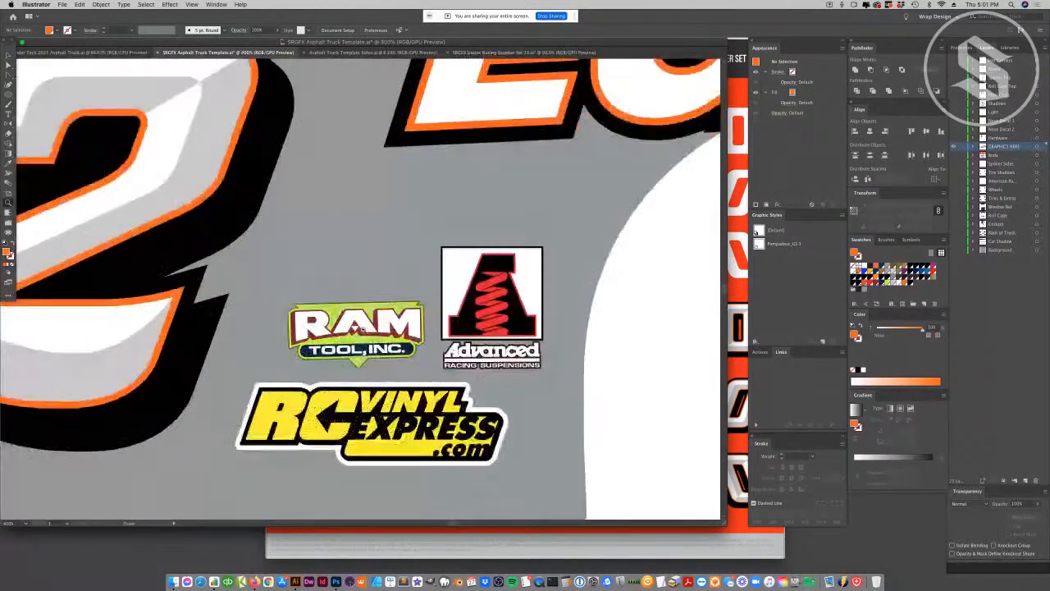
{"action": "key", "text": "a"}
{"action": "left_click", "coordinate": [348, 357]}
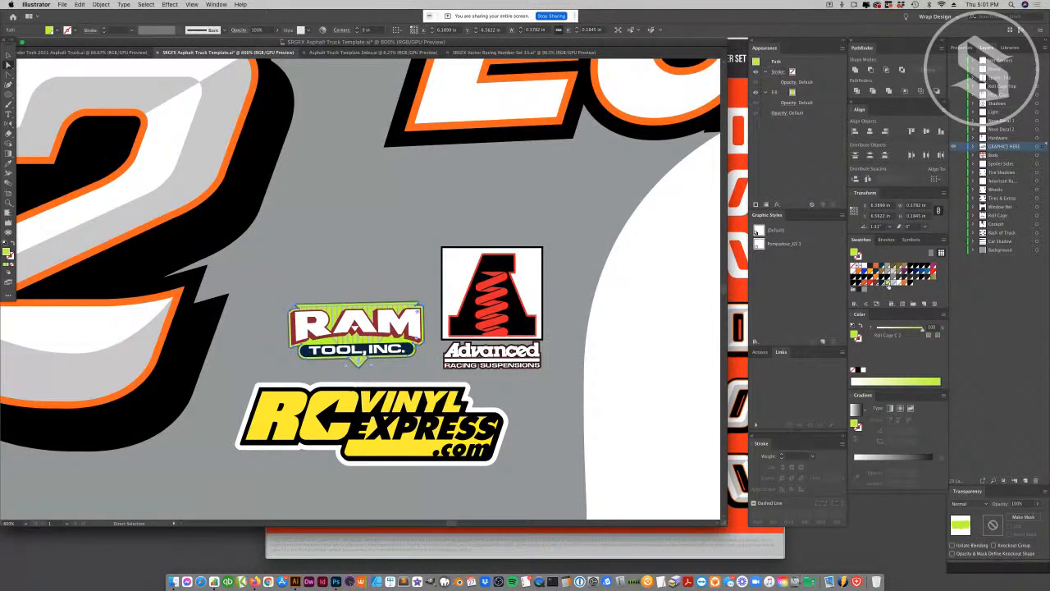
{"action": "double_click", "coordinate": [888, 285]}
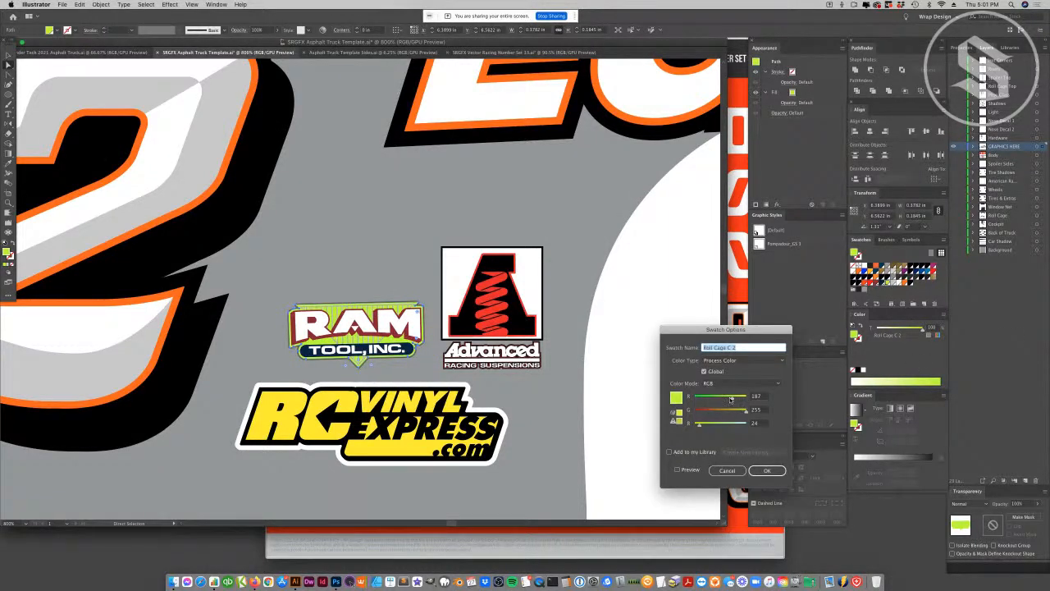
{"action": "left_click", "coordinate": [733, 383]}
{"action": "left_click", "coordinate": [726, 392]}
{"action": "left_click", "coordinate": [678, 469]}
{"action": "left_click", "coordinate": [767, 470]}
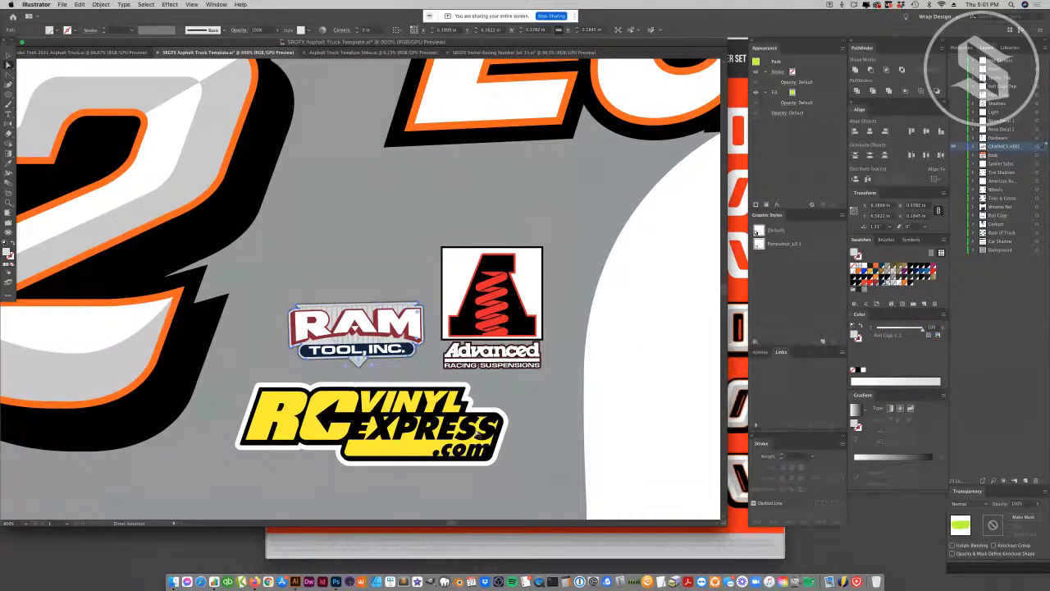
- Convert the Trucking lettering into a compound path and fill it with orange
{"action": "key", "text": "super+0"}
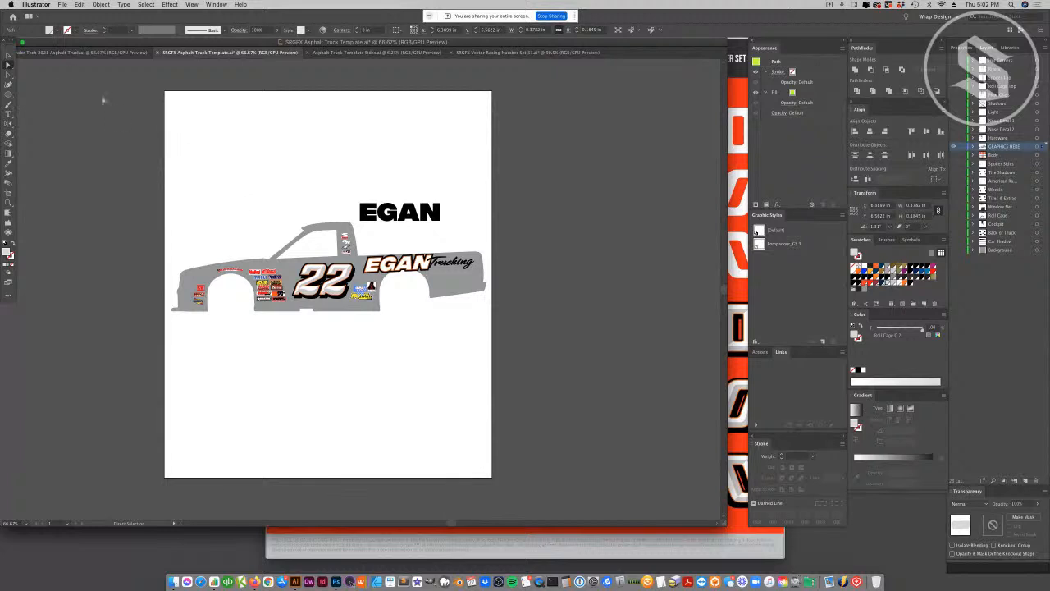
{"action": "left_click", "coordinate": [8, 55]}
{"action": "left_click", "coordinate": [486, 280]}
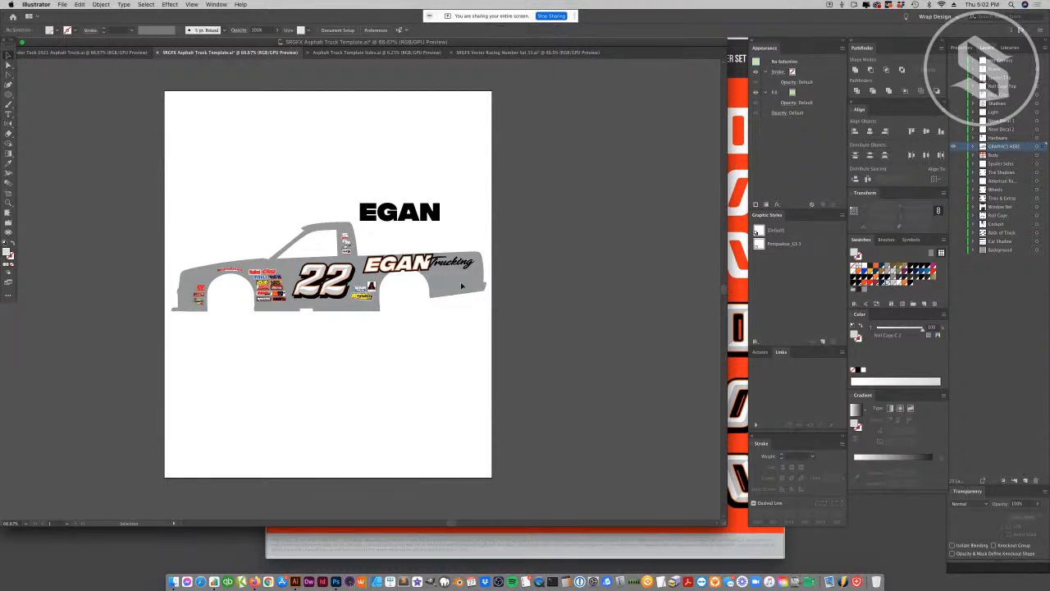
{"action": "left_click", "coordinate": [9, 203]}
{"action": "left_click", "coordinate": [385, 257]}
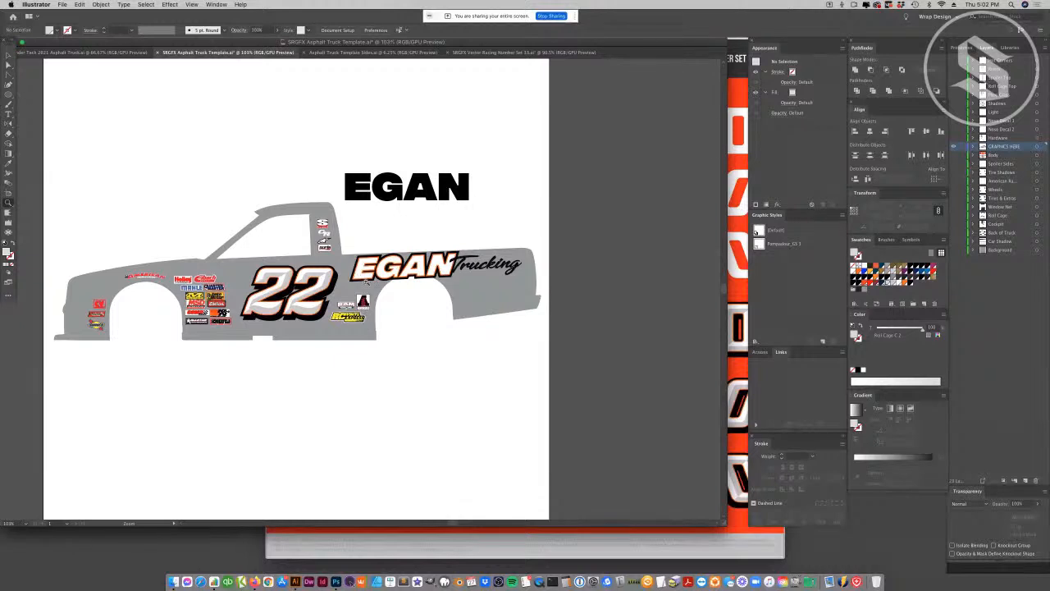
{"action": "left_click", "coordinate": [369, 275]}
{"action": "left_click", "coordinate": [8, 55]}
{"action": "left_click_drag", "start_coordinate": [533, 264], "coordinate": [590, 252]}
{"action": "key", "text": "super+z"}
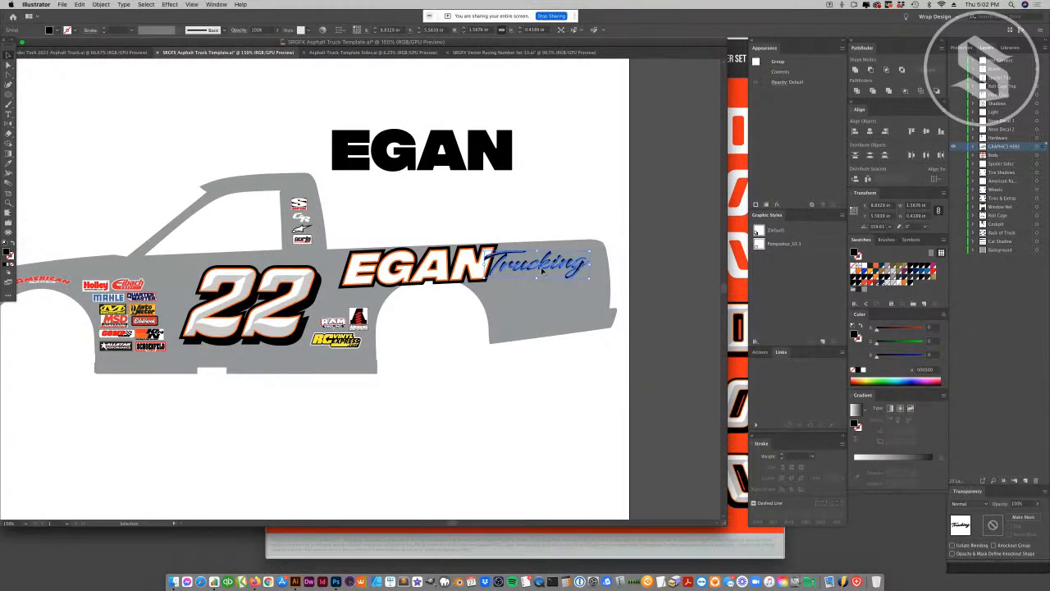
{"action": "key", "text": "super+8"}
{"action": "left_click", "coordinate": [860, 274]}
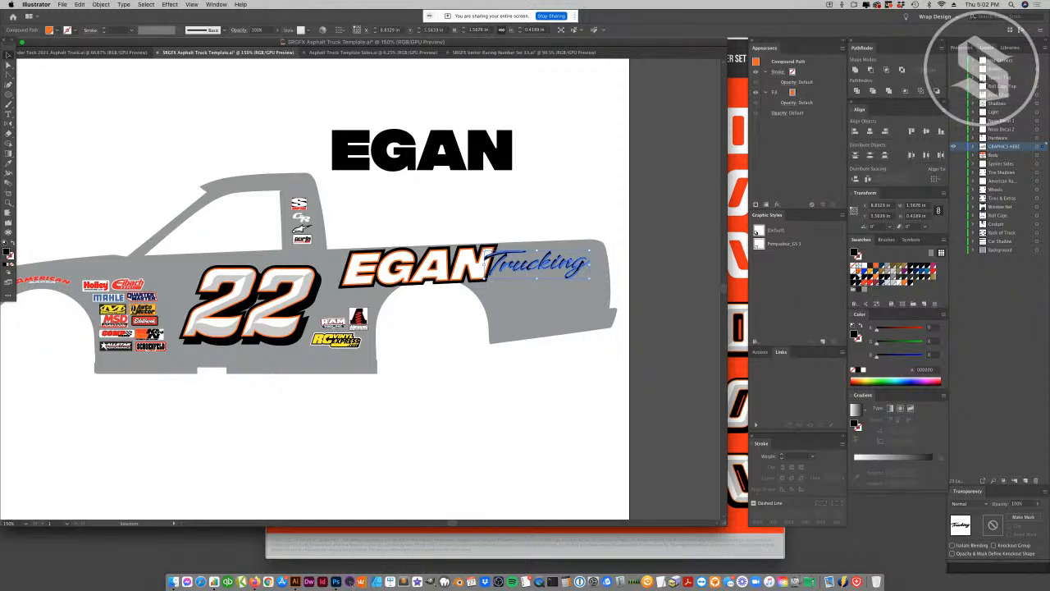
- Duplicate the orange fill of the Trucking script and give the lower copy an Offset Path effect of 2 px
{"action": "left_click", "coordinate": [818, 93]}
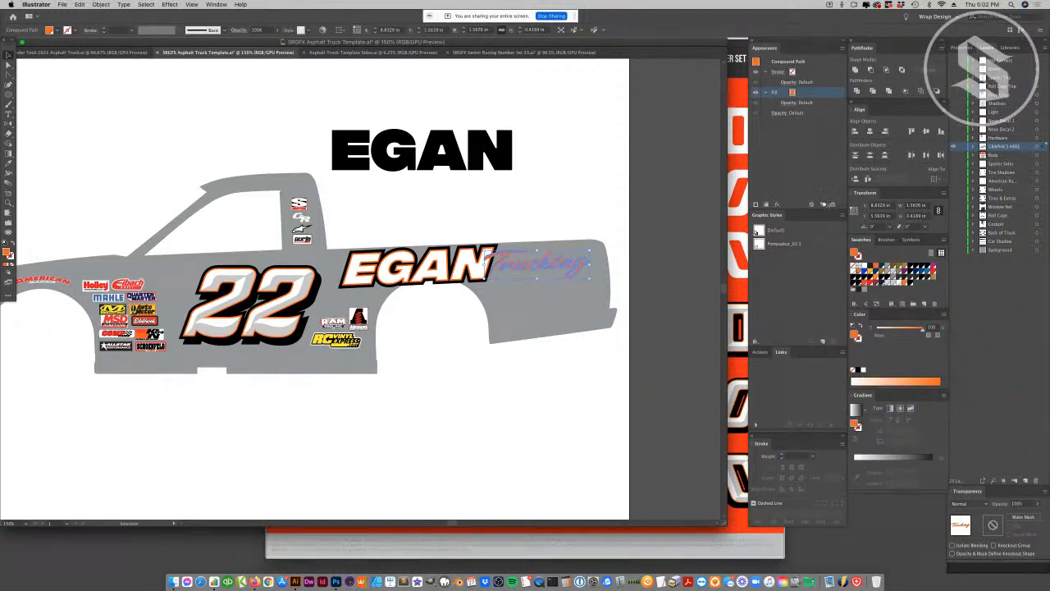
{"action": "left_click", "coordinate": [823, 203]}
{"action": "left_click", "coordinate": [169, 4]}
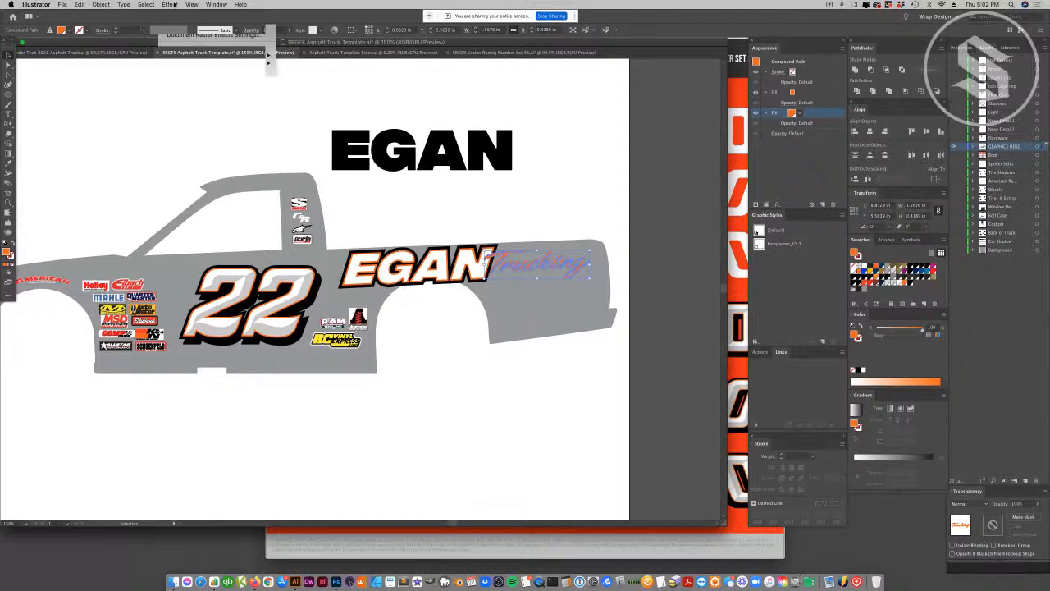
{"action": "left_click", "coordinate": [288, 87]}
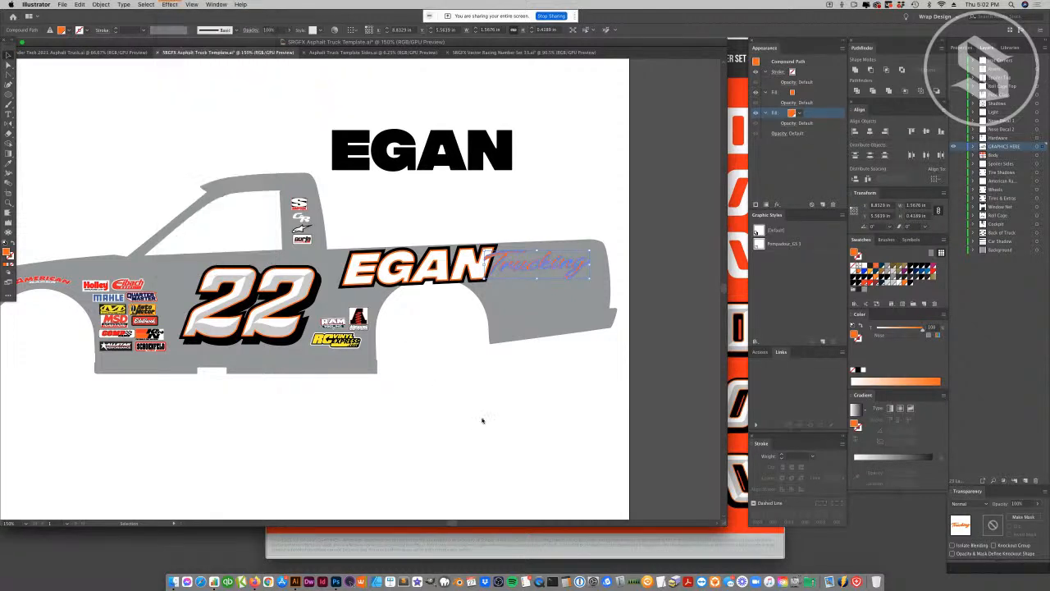
{"action": "type", "text": "2pt"}
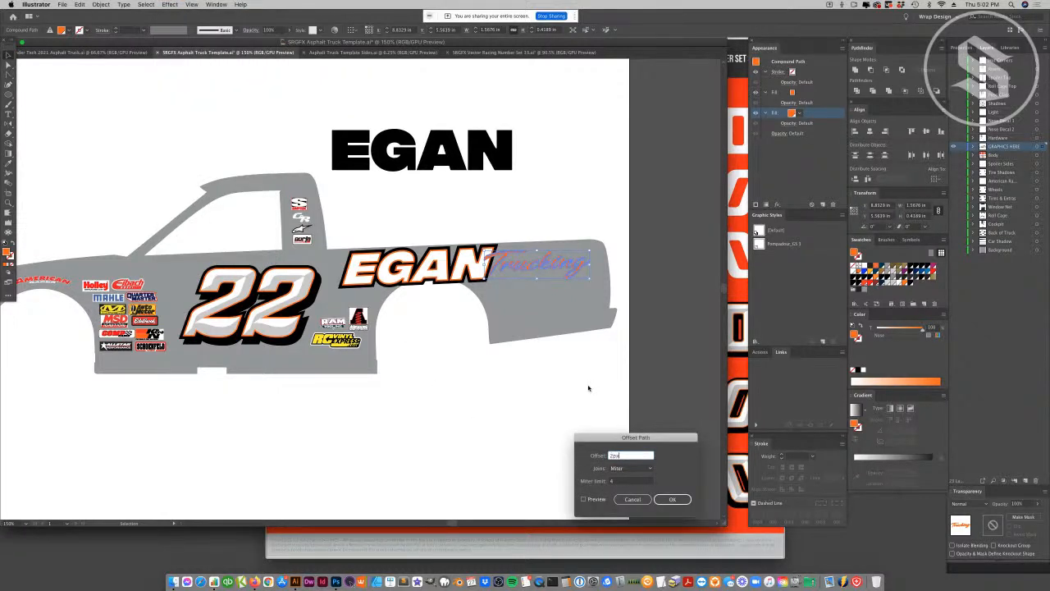
{"action": "type", "text": "x"}
{"action": "left_click", "coordinate": [583, 498]}
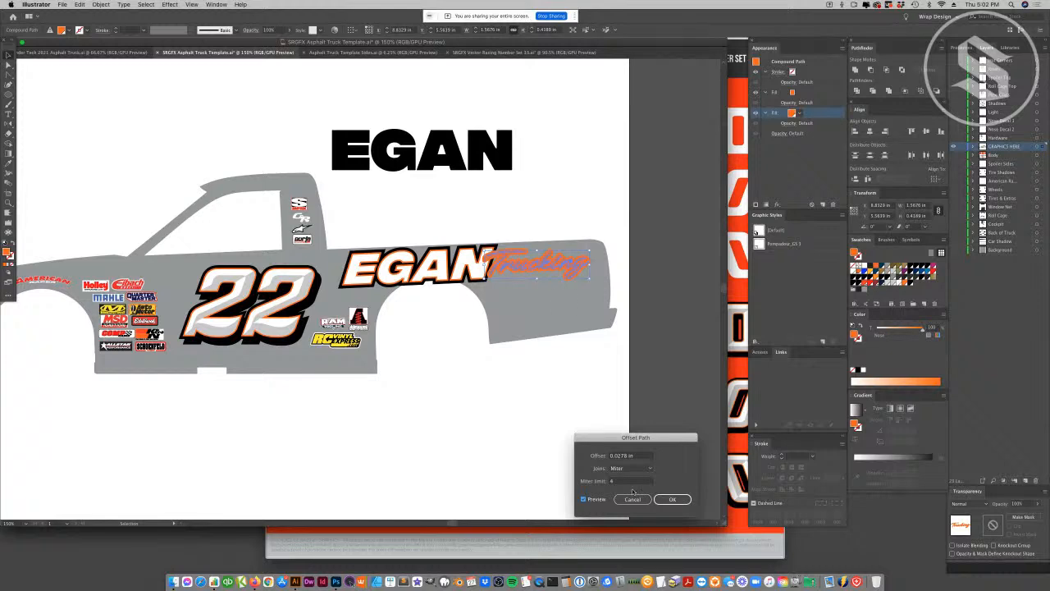
{"action": "left_click", "coordinate": [671, 498]}
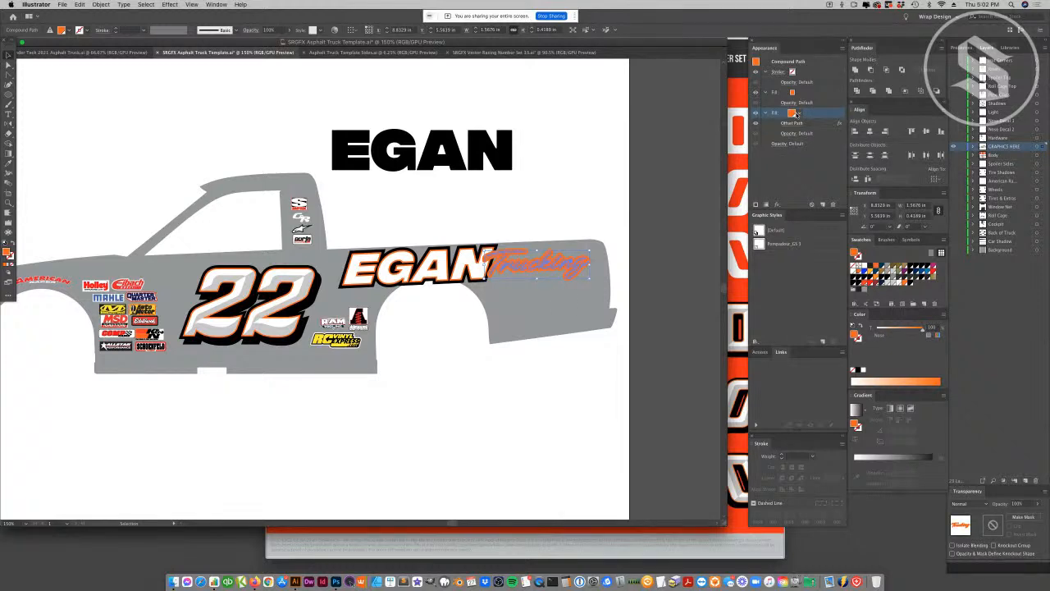
- Colour the offset fill of the Trucking script black and nudge the word slightly
{"action": "left_click", "coordinate": [853, 272]}
{"action": "left_click", "coordinate": [556, 288]}
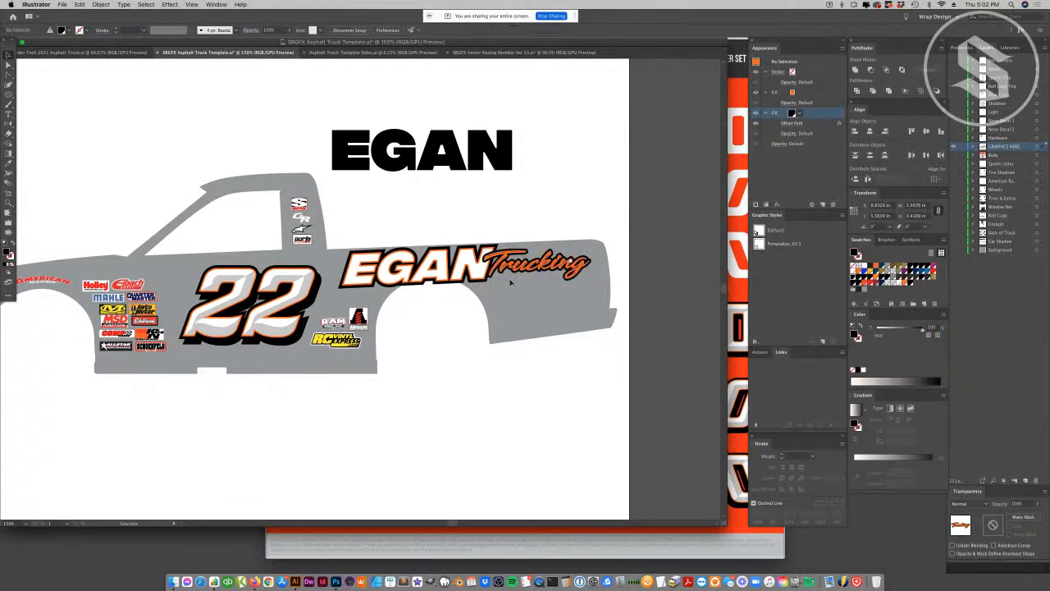
{"action": "left_click", "coordinate": [580, 256]}
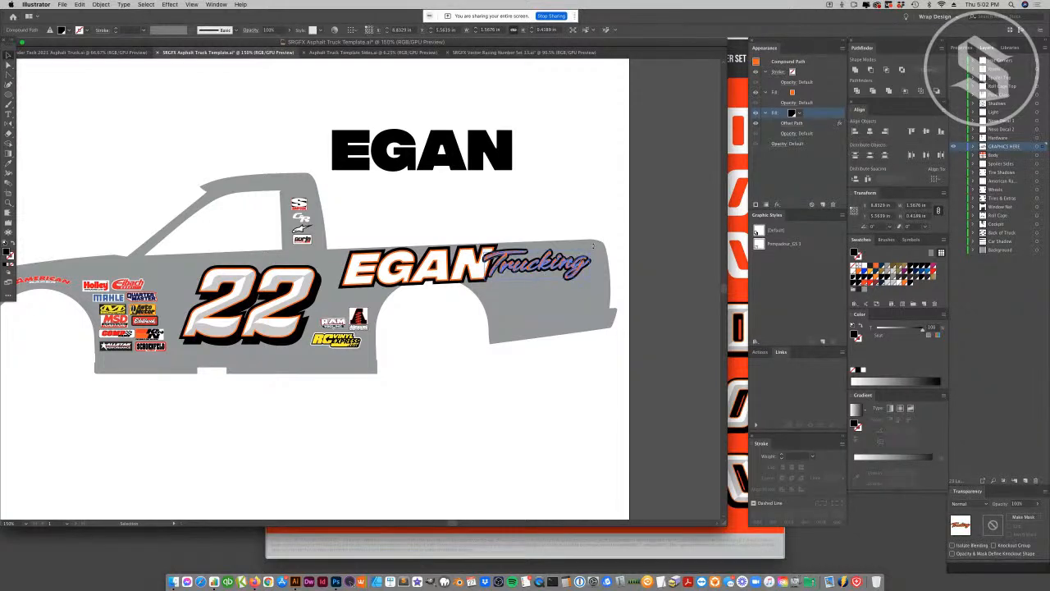
{"action": "left_click_drag", "start_coordinate": [561, 263], "coordinate": [561, 264]}
{"action": "left_click", "coordinate": [515, 428]}
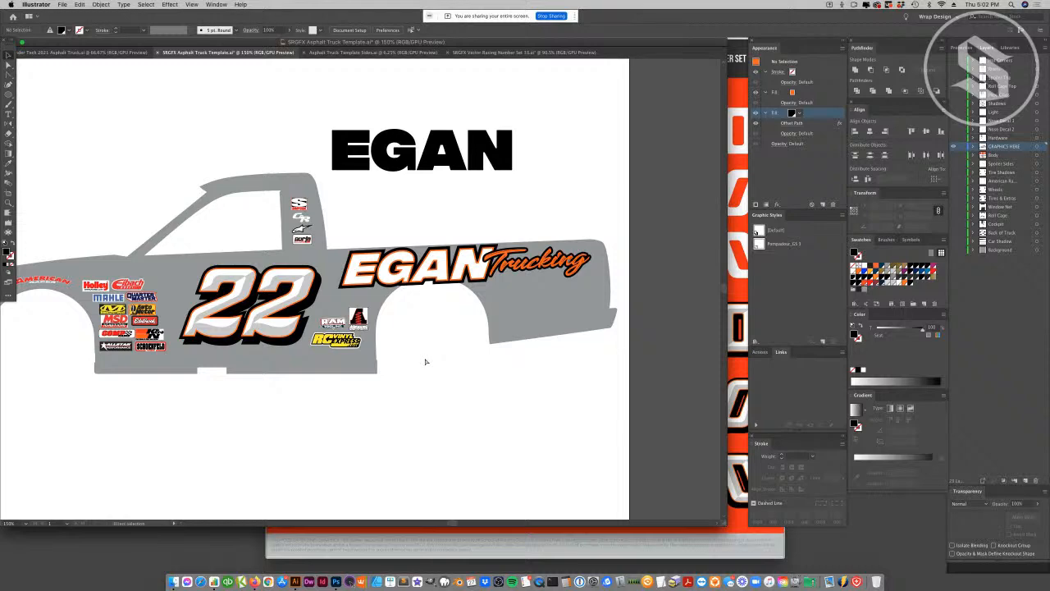
- Delete the thin cut-out lines inside the crossbar and stem of the T in the Trucking script
{"action": "key", "text": "super+minus"}
{"action": "key", "text": "super+minus"}
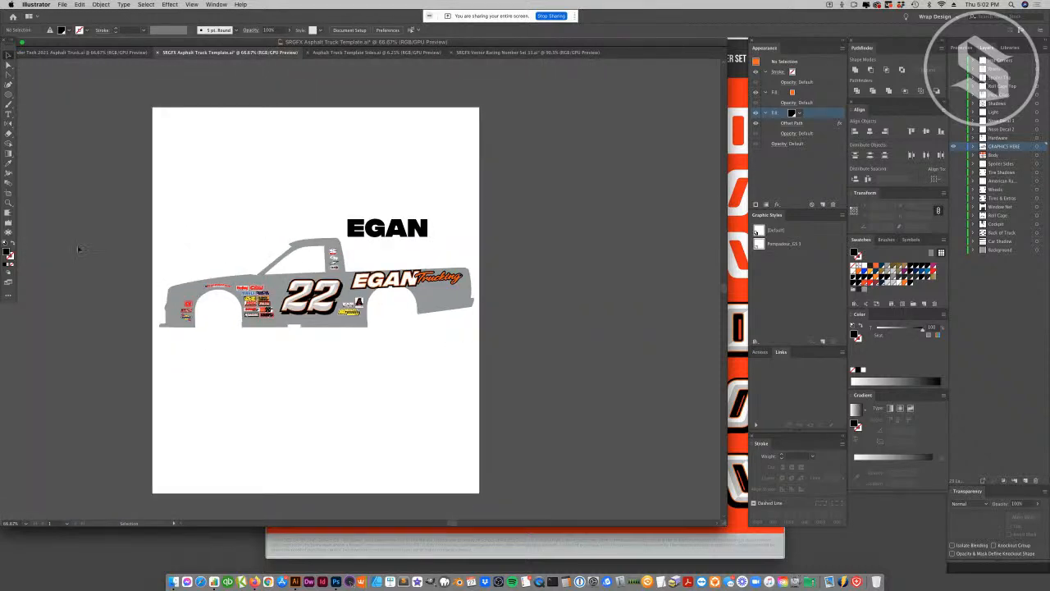
{"action": "key", "text": "super+plus"}
{"action": "key", "text": "super+plus"}
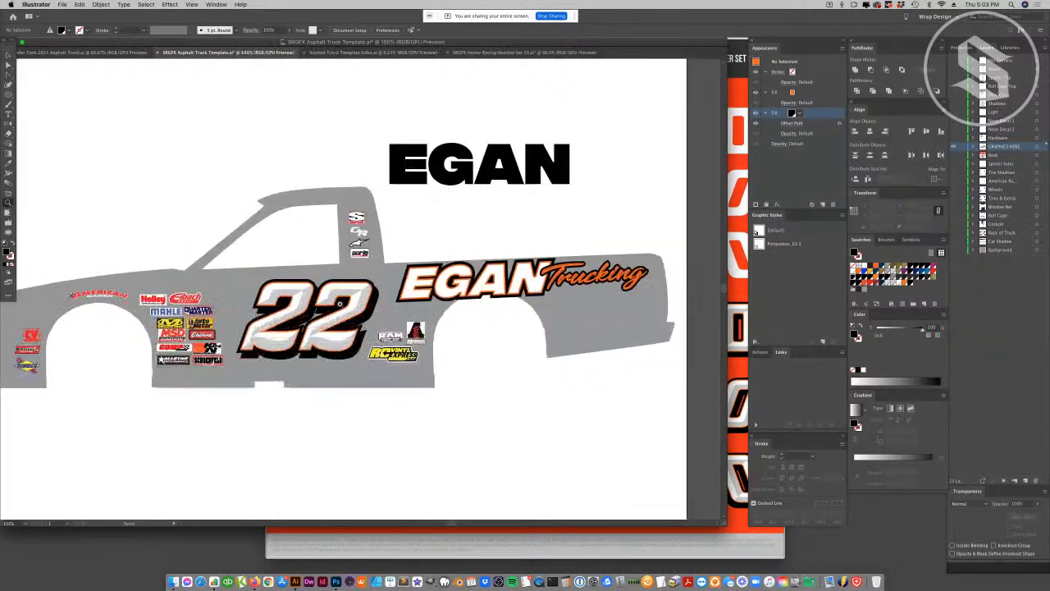
{"action": "left_click", "coordinate": [9, 55]}
{"action": "left_click", "coordinate": [8, 204]}
{"action": "left_click", "coordinate": [600, 294]}
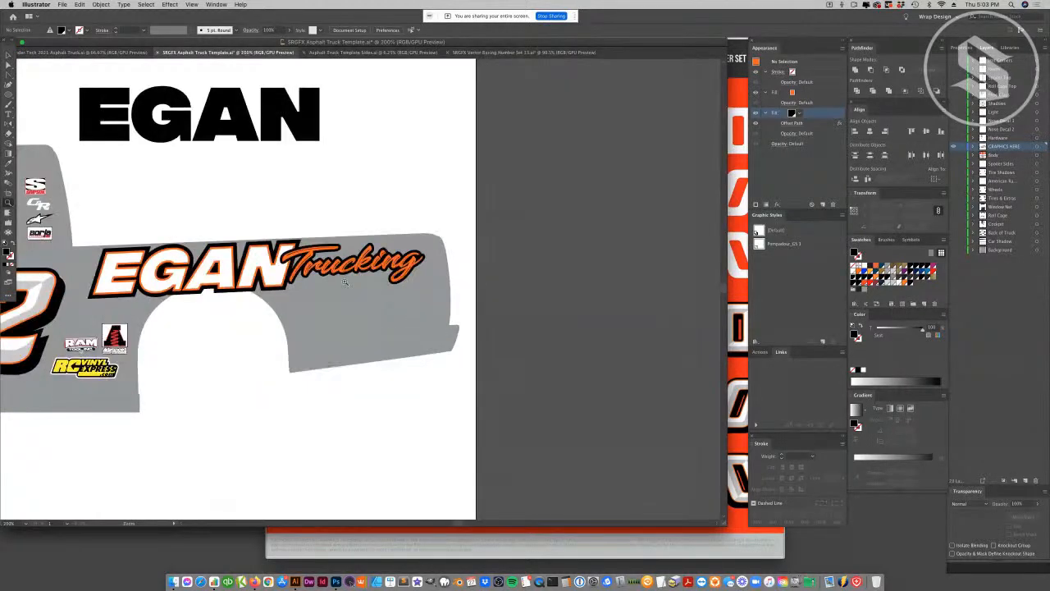
{"action": "left_click", "coordinate": [320, 264]}
{"action": "left_click", "coordinate": [320, 264]}
{"action": "left_click", "coordinate": [367, 304]}
{"action": "left_click", "coordinate": [367, 304]}
{"action": "key", "text": "a"}
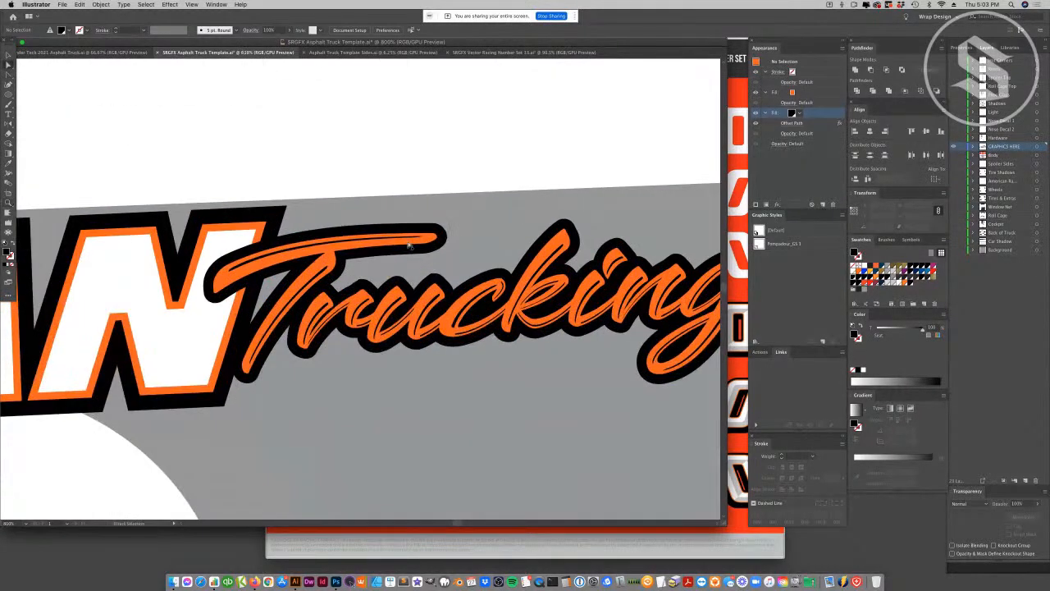
{"action": "left_click", "coordinate": [339, 269]}
{"action": "left_click", "coordinate": [326, 268], "text": "shift"}
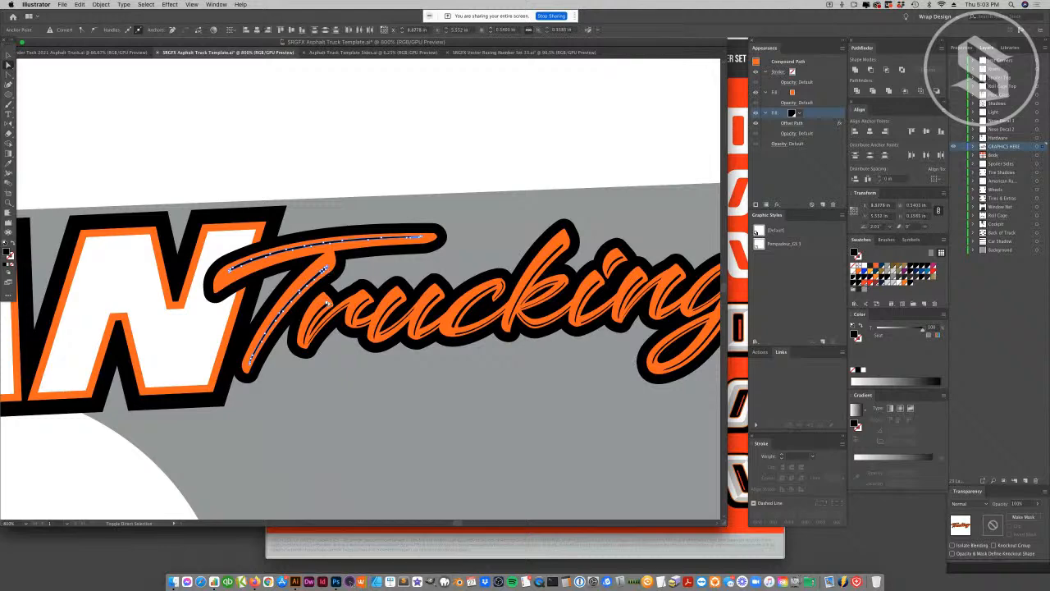
{"action": "left_click", "coordinate": [341, 245], "text": "shift"}
{"action": "left_click", "coordinate": [341, 245], "text": "shift"}
{"action": "key", "text": "Delete"}
- Delete the thin cut-out lines inside the letter r of the Trucking script
{"action": "left_click", "coordinate": [366, 302]}
{"action": "left_click", "coordinate": [365, 303]}
{"action": "key", "text": "Delete"}
{"action": "left_click", "coordinate": [369, 315]}
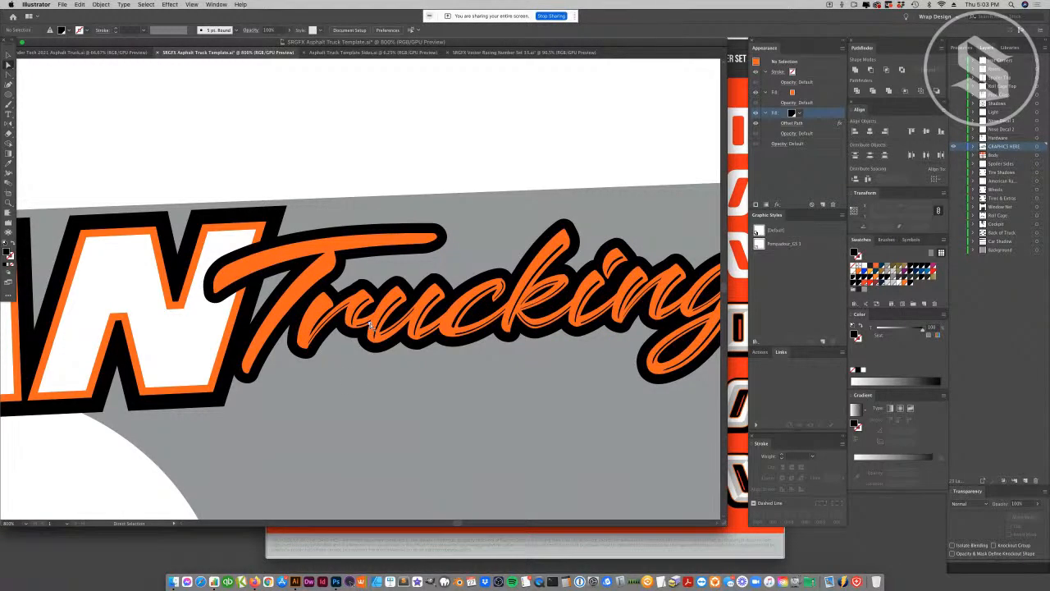
{"action": "left_click", "coordinate": [351, 309]}
{"action": "key", "text": "v"}
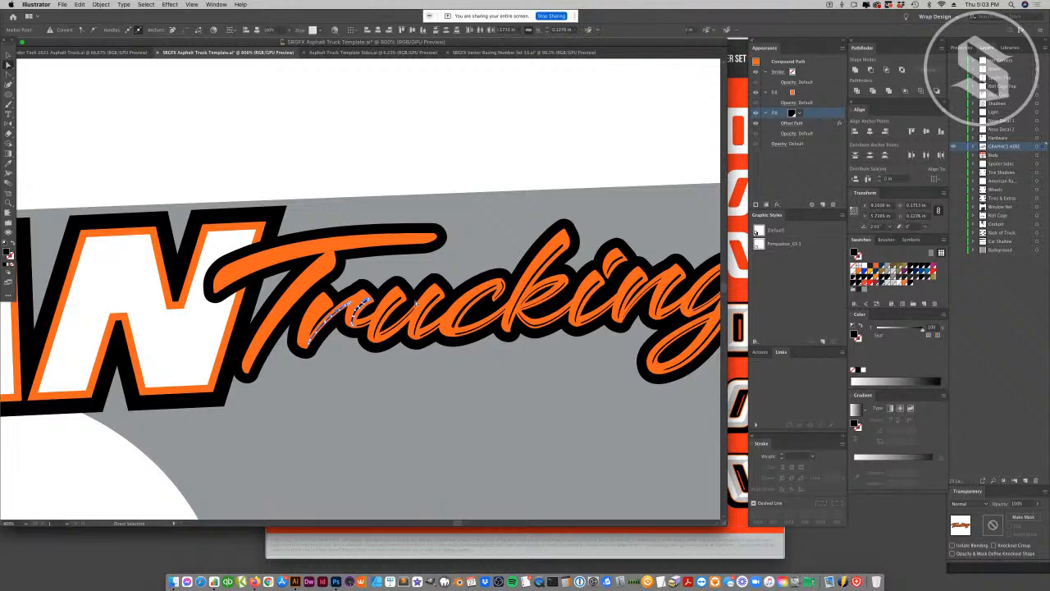
{"action": "key", "text": "super+minus"}
{"action": "key", "text": "super+minus"}
{"action": "key", "text": "super+minus"}
{"action": "key", "text": "super+minus"}
{"action": "key", "text": "super+minus"}
{"action": "key", "text": "super+minus"}
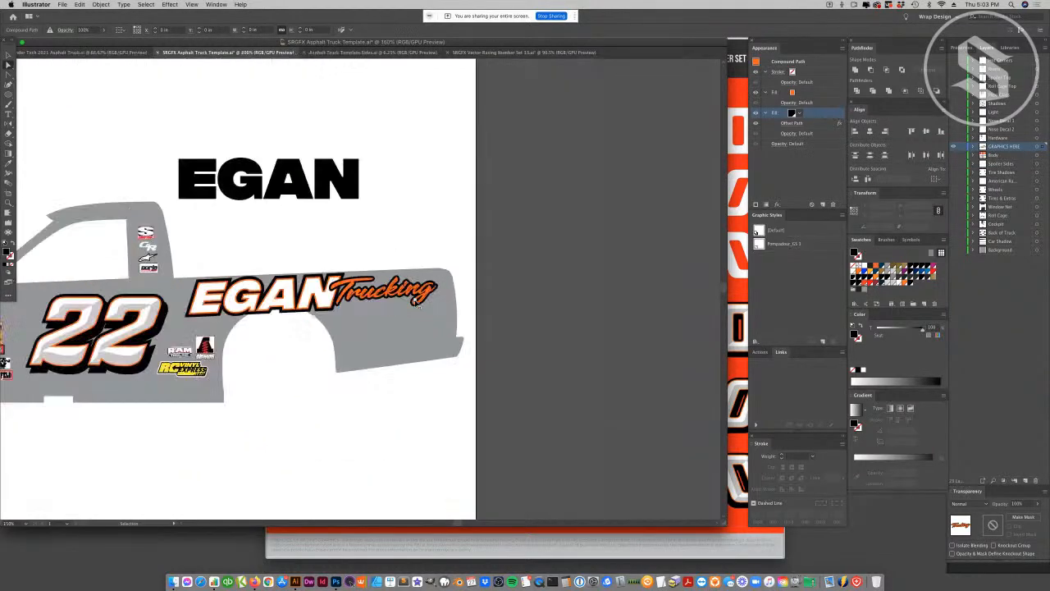
{"action": "scroll", "coordinate": [434, 426], "scroll_direction": "left", "scroll_amount": 5}
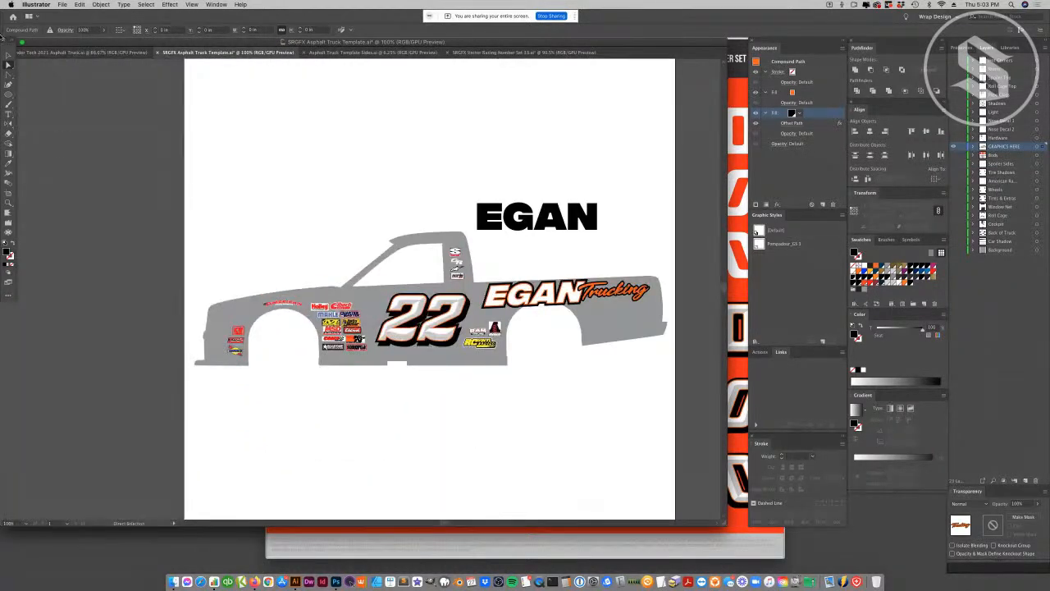
- Open SRGFX-Vector-Racing-Graphic-123.ai from its folder on the desktop and fit the artboard in view
{"action": "key", "text": "super+F3"}
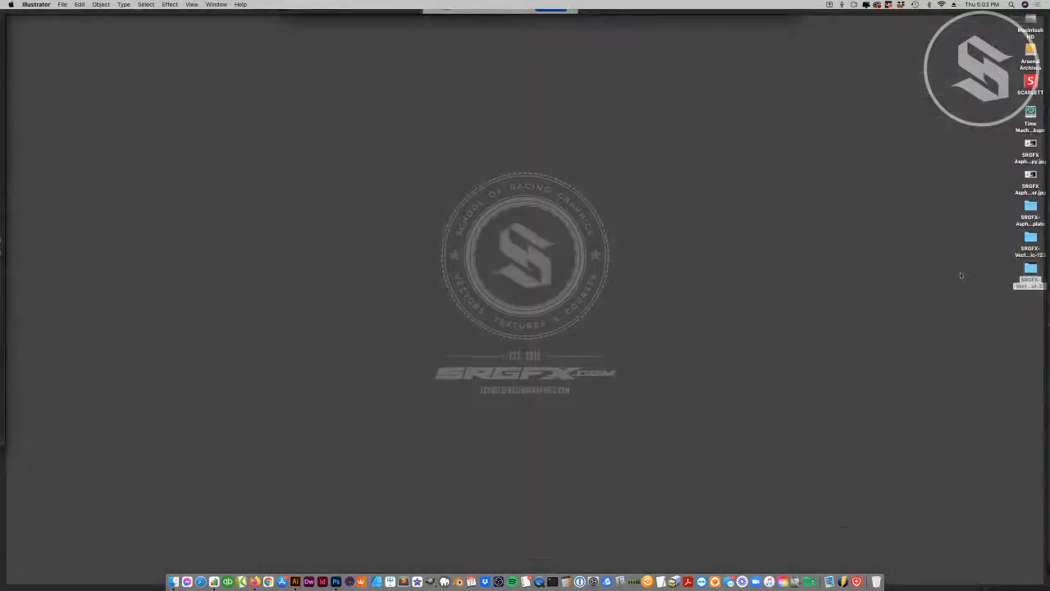
{"action": "left_click", "coordinate": [1030, 239]}
{"action": "key", "text": "super+o"}
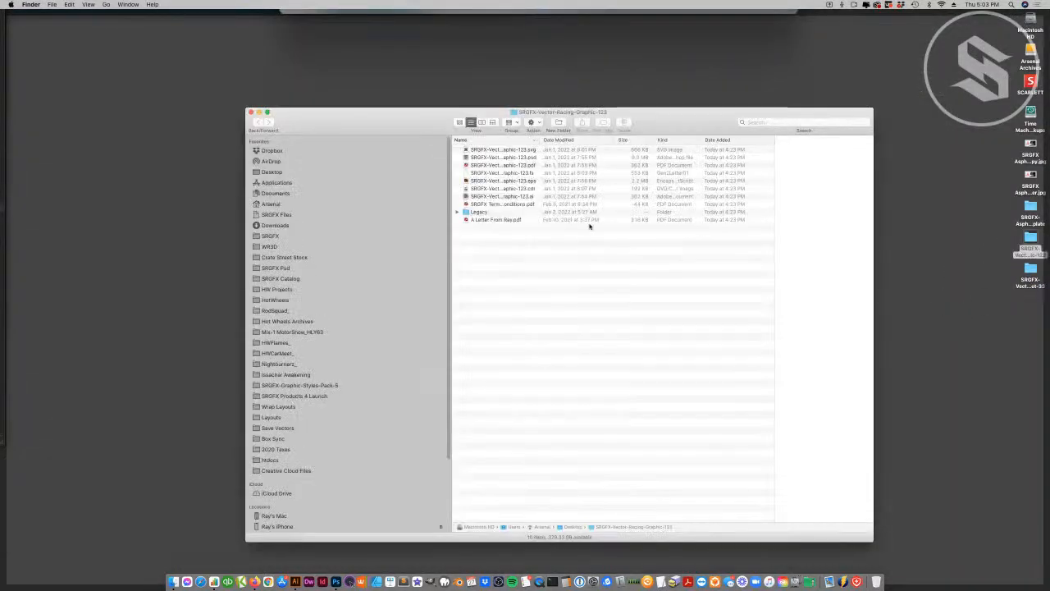
{"action": "left_click", "coordinate": [488, 182]}
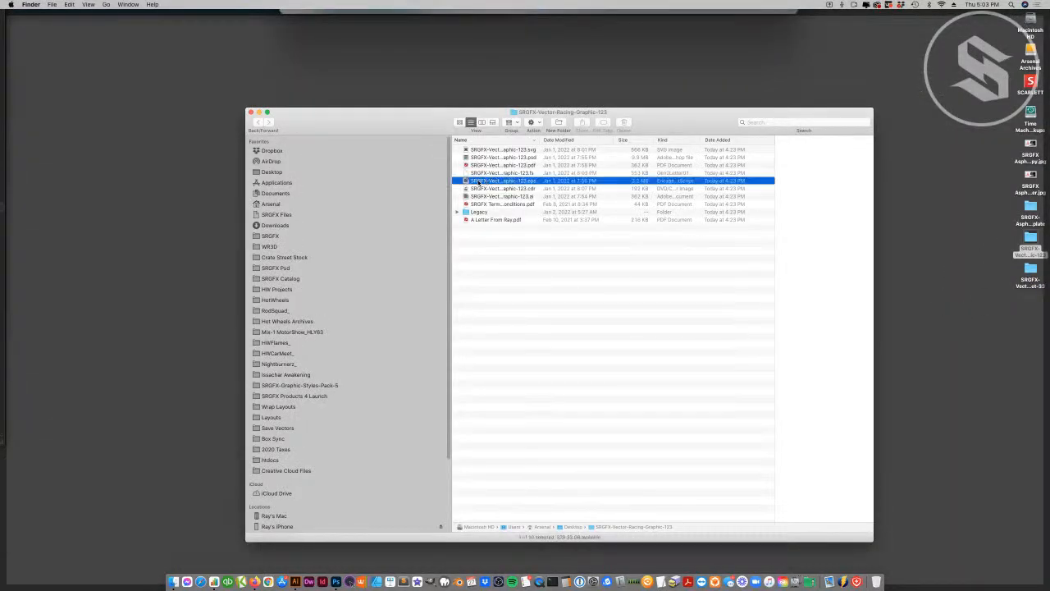
{"action": "left_click", "coordinate": [483, 196]}
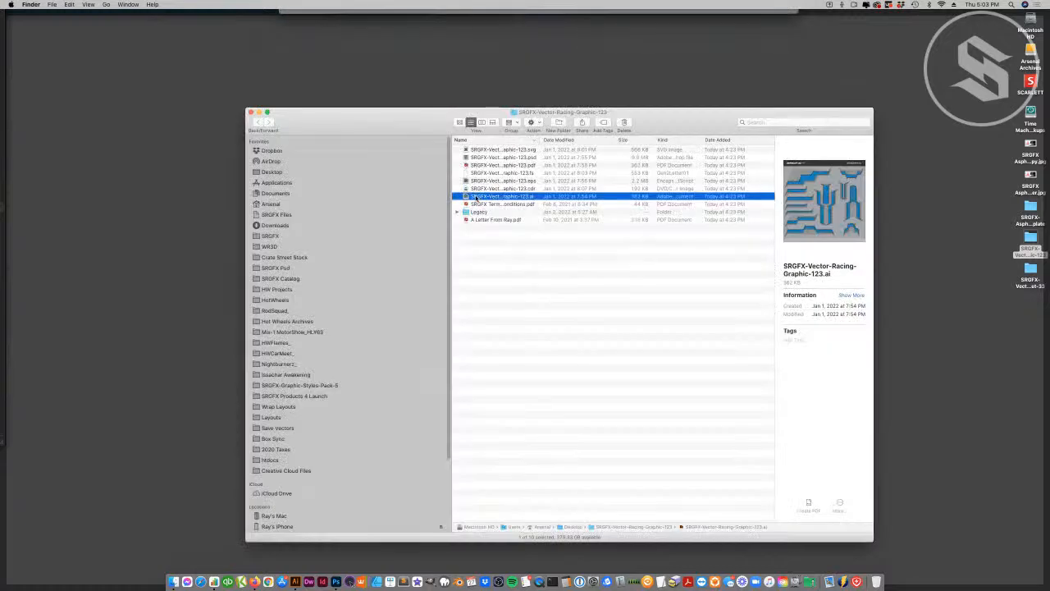
{"action": "double_click", "coordinate": [484, 197]}
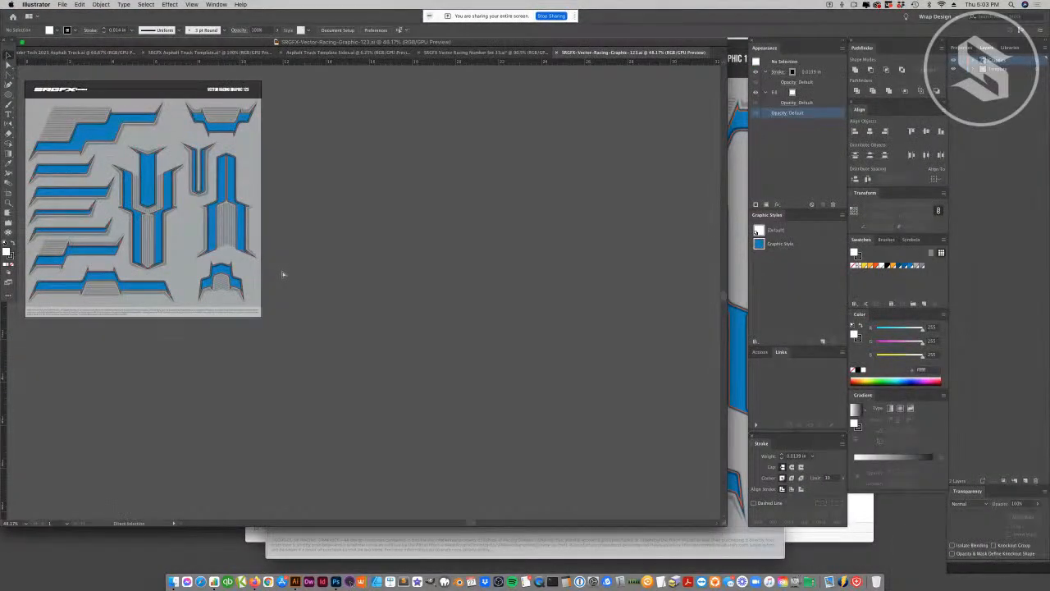
{"action": "key", "text": "super+0"}
- Move all parts of the large stepped stripe graphic off the sheet onto the empty canvas beside the artboard
{"action": "left_click", "coordinate": [9, 55]}
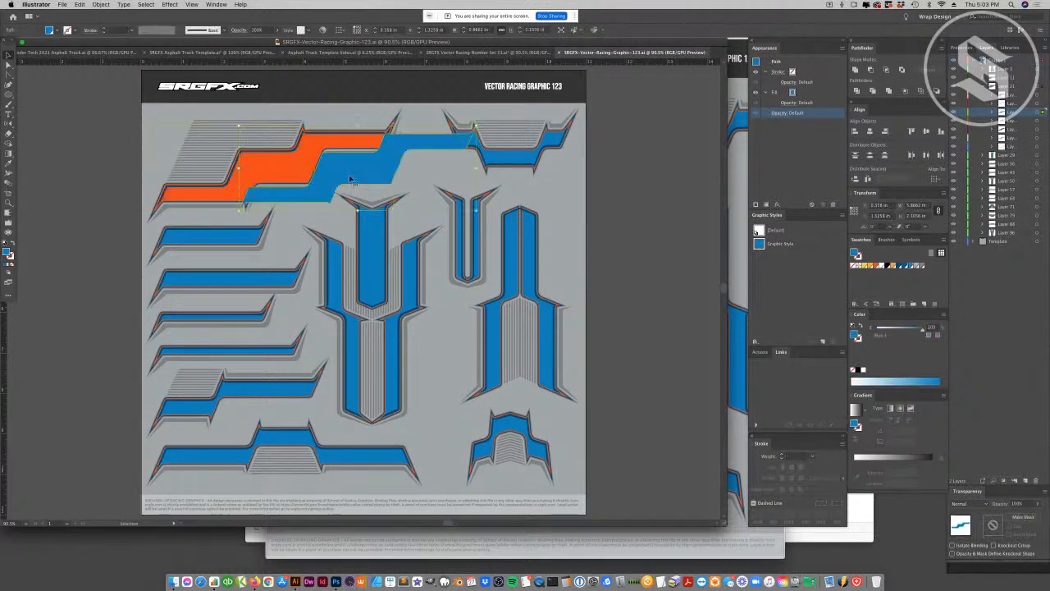
{"action": "left_click", "coordinate": [257, 145]}
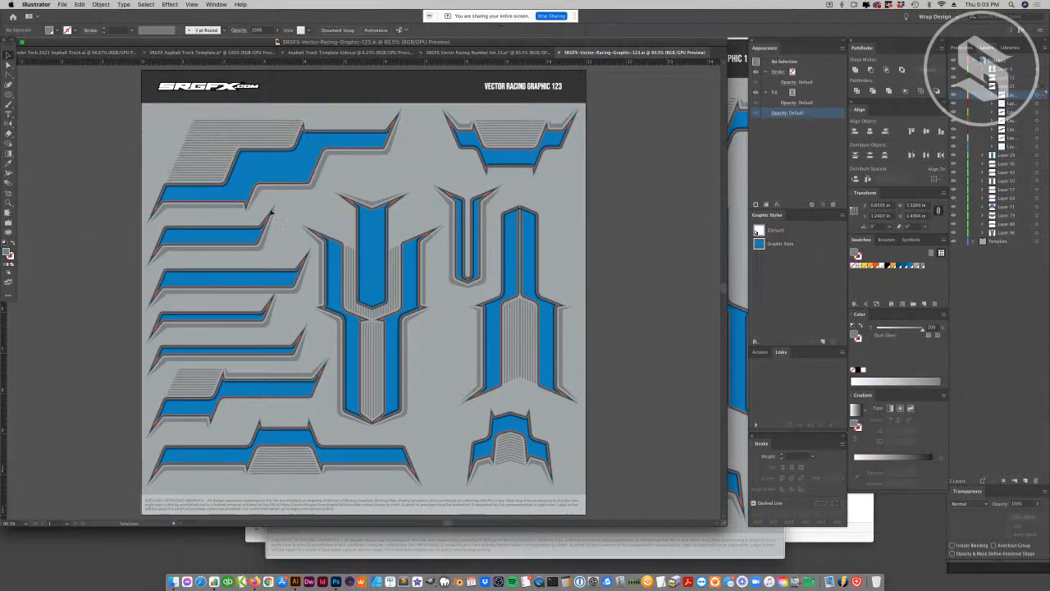
{"action": "key", "text": "super+a"}
{"action": "left_click", "coordinate": [308, 187]}
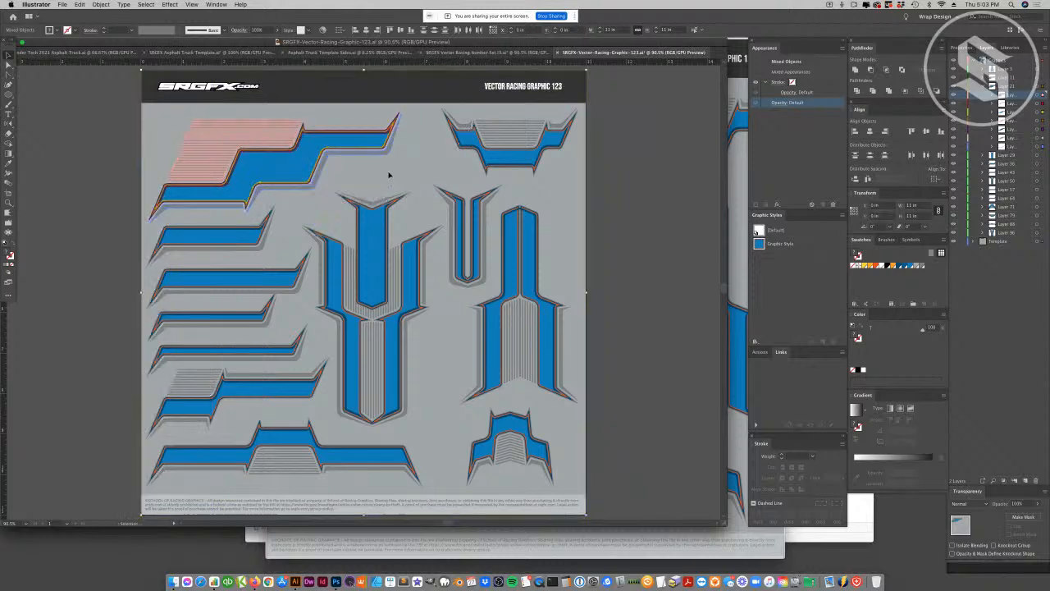
{"action": "scroll", "coordinate": [410, 212], "scroll_direction": "left", "scroll_amount": 5}
{"action": "left_click_drag", "start_coordinate": [409, 212], "coordinate": [86, 218]}
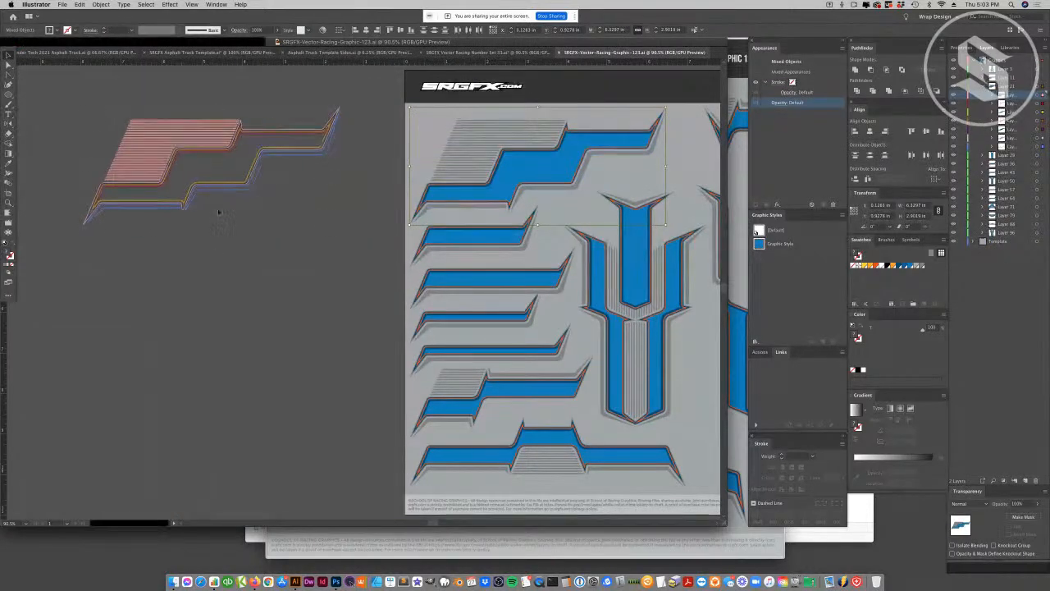
{"action": "left_click", "coordinate": [288, 277]}
- Try to lengthen the right end of the stripe graphic by moving its end points outward, and undo it
{"action": "scroll", "coordinate": [306, 256], "scroll_direction": "up", "scroll_amount": 3}
{"action": "key", "text": "a"}
{"action": "left_click_drag", "start_coordinate": [270, 297], "coordinate": [321, 234]}
{"action": "left_click", "coordinate": [307, 284]}
{"action": "left_click_drag", "start_coordinate": [306, 284], "coordinate": [353, 209]}
{"action": "left_click_drag", "start_coordinate": [324, 265], "coordinate": [410, 264]}
{"action": "key", "text": "v"}
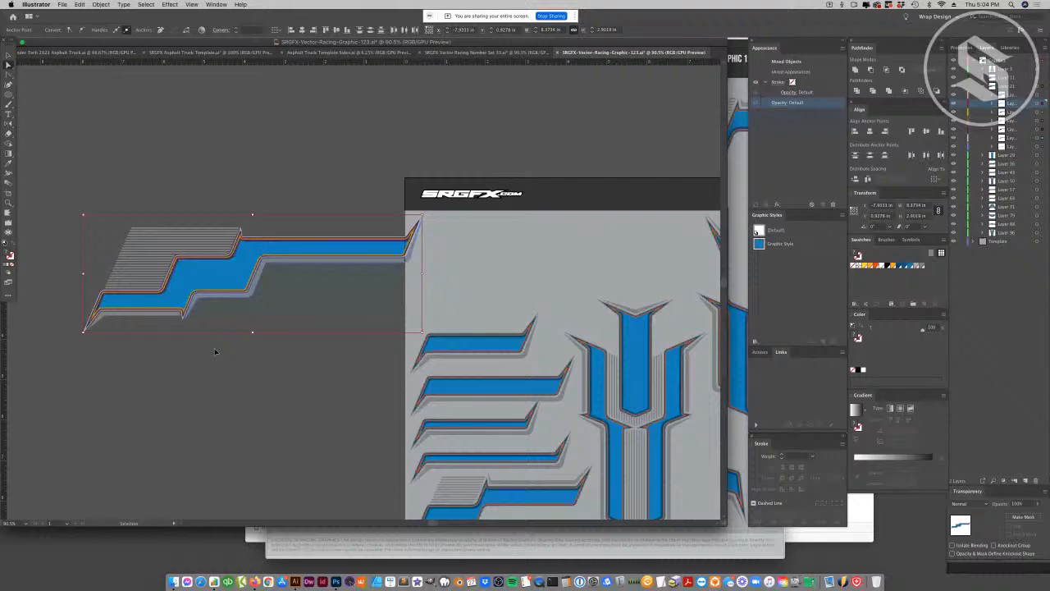
{"action": "key", "text": "super+z"}
- Extend the left end of the stripe graphic outward until the whole graphic is about 7 in wide
{"action": "left_click", "coordinate": [133, 357]}
{"action": "left_click_drag", "start_coordinate": [145, 382], "coordinate": [76, 214]}
{"action": "left_click_drag", "start_coordinate": [87, 335], "coordinate": [60, 328]}
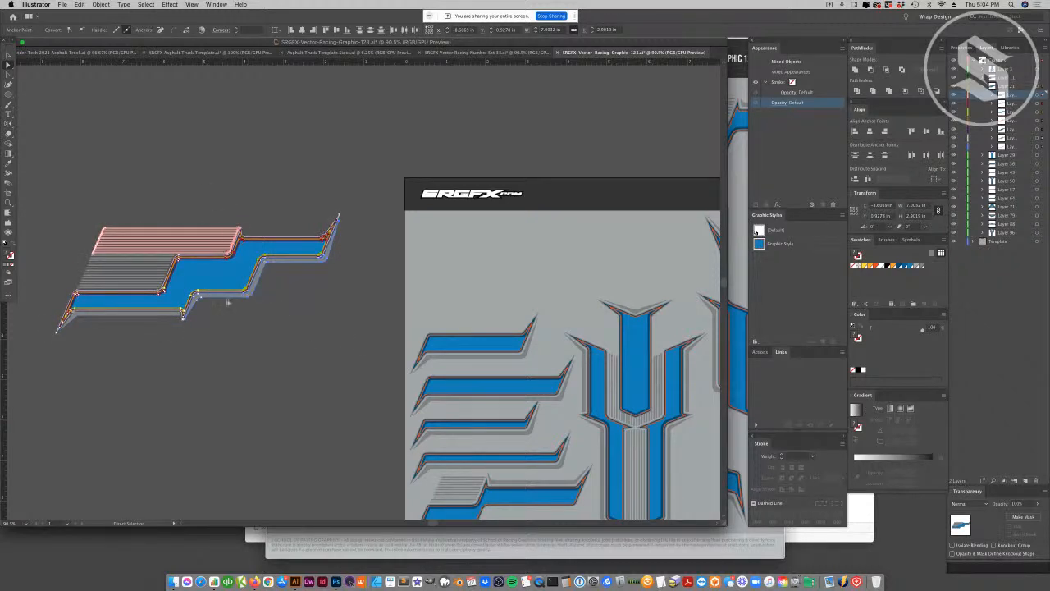
{"action": "left_click_drag", "start_coordinate": [254, 294], "coordinate": [336, 298]}
{"action": "key", "text": "super+z"}
{"action": "key", "text": "v"}
{"action": "left_click", "coordinate": [297, 270]}
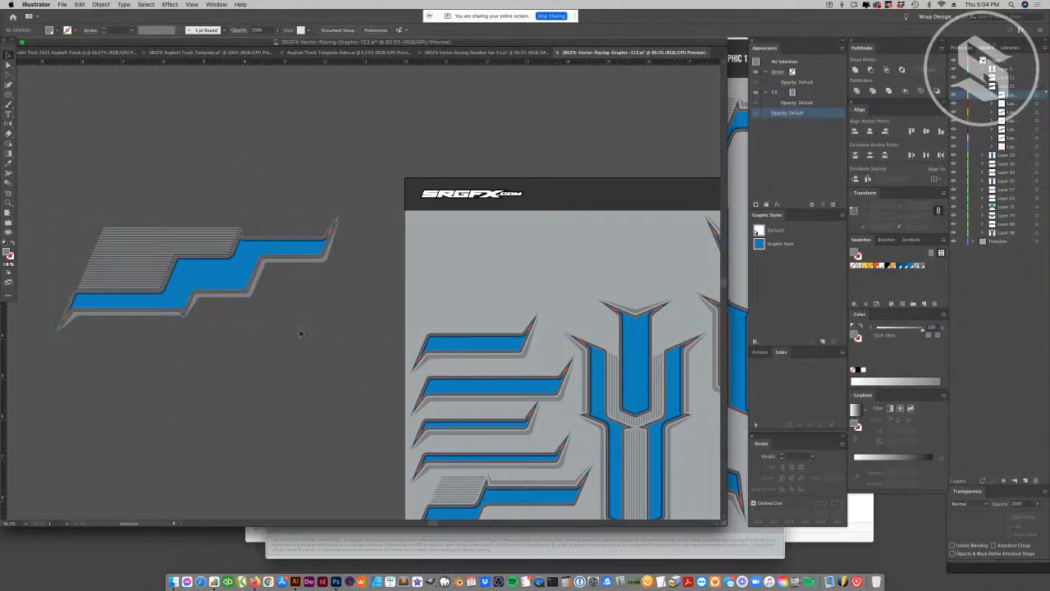
- Copy the complete extended stripe graphic into the SRGFX Asphalt Truck Template document
{"action": "left_click_drag", "start_coordinate": [47, 367], "coordinate": [204, 246]}
{"action": "left_click", "coordinate": [204, 333]}
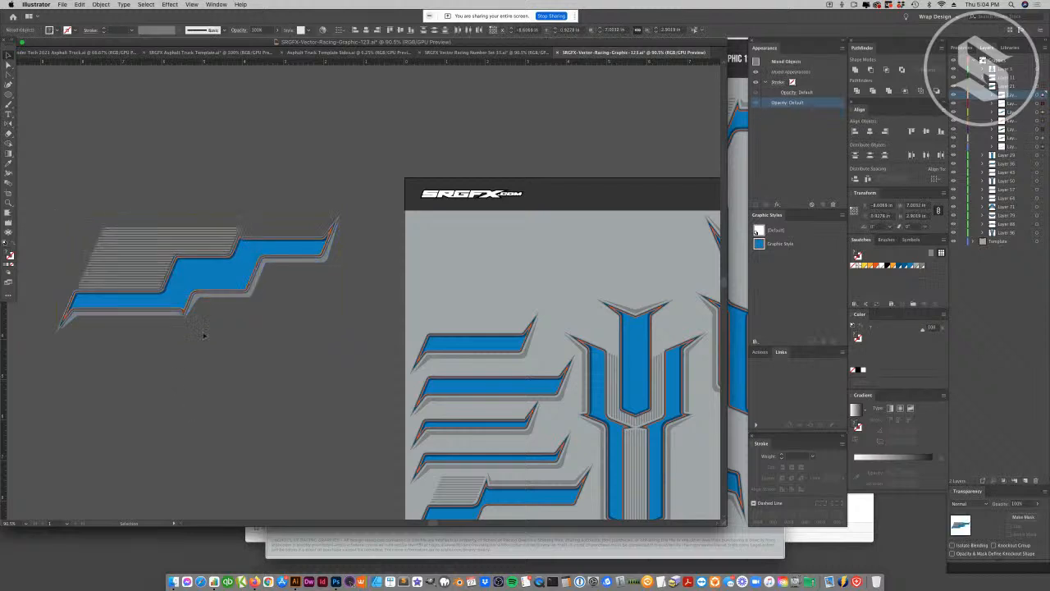
{"action": "scroll", "coordinate": [3, 378], "scroll_direction": "left", "scroll_amount": 1}
{"action": "left_click_drag", "start_coordinate": [2, 378], "coordinate": [129, 354]}
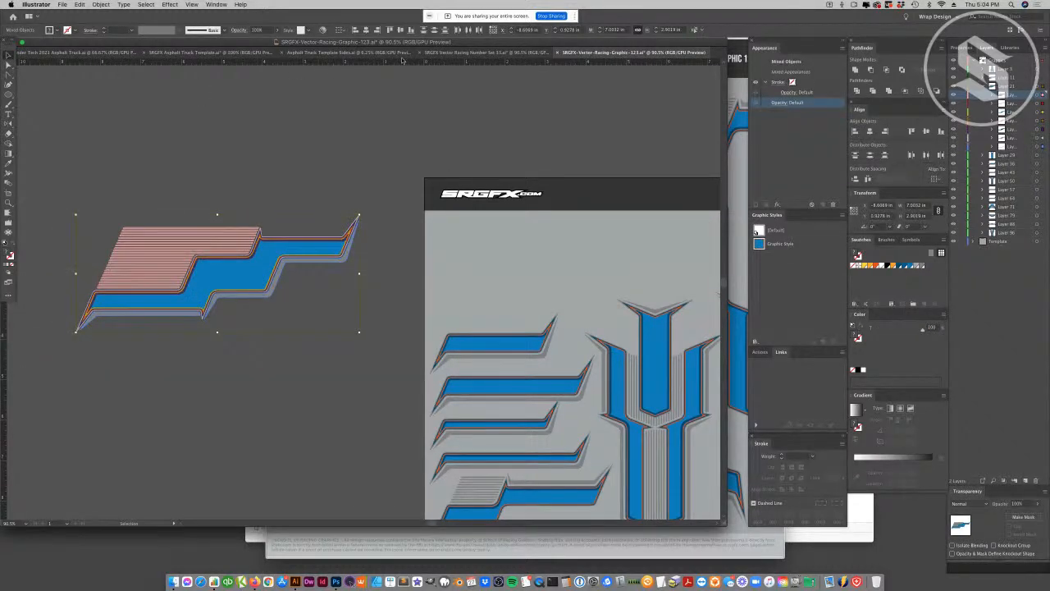
{"action": "left_click", "coordinate": [439, 53]}
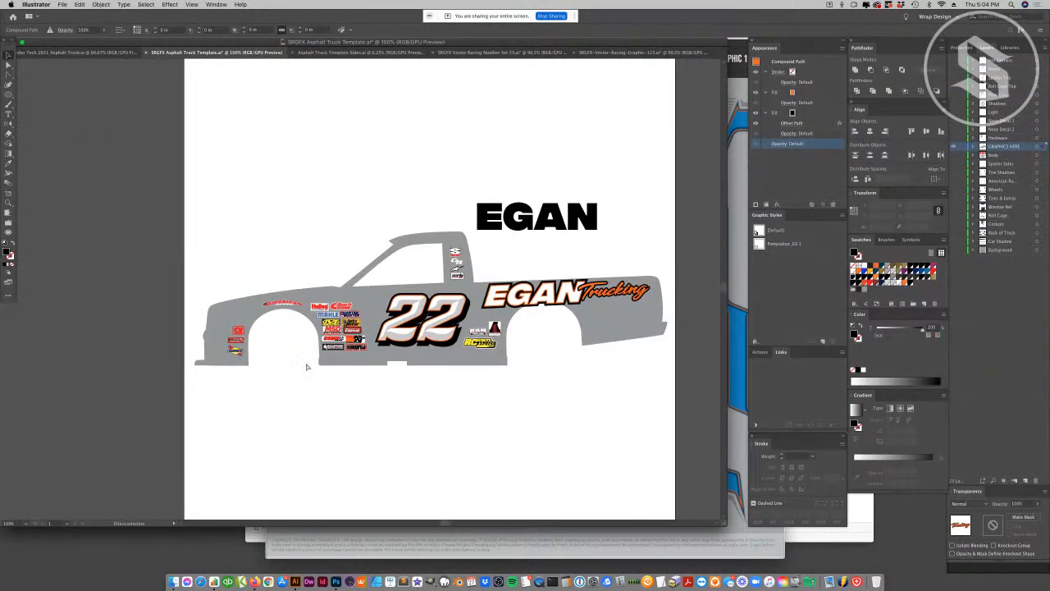
{"action": "key", "text": "super+minus"}
{"action": "key", "text": "super+v"}
- Enlarge the pasted stripe graphic to about 10.5 in wide and position it over the truck's side
{"action": "left_click_drag", "start_coordinate": [422, 298], "coordinate": [440, 312]}
{"action": "left_click_drag", "start_coordinate": [354, 318], "coordinate": [250, 317]}
{"action": "left_click_drag", "start_coordinate": [409, 334], "coordinate": [453, 315]}
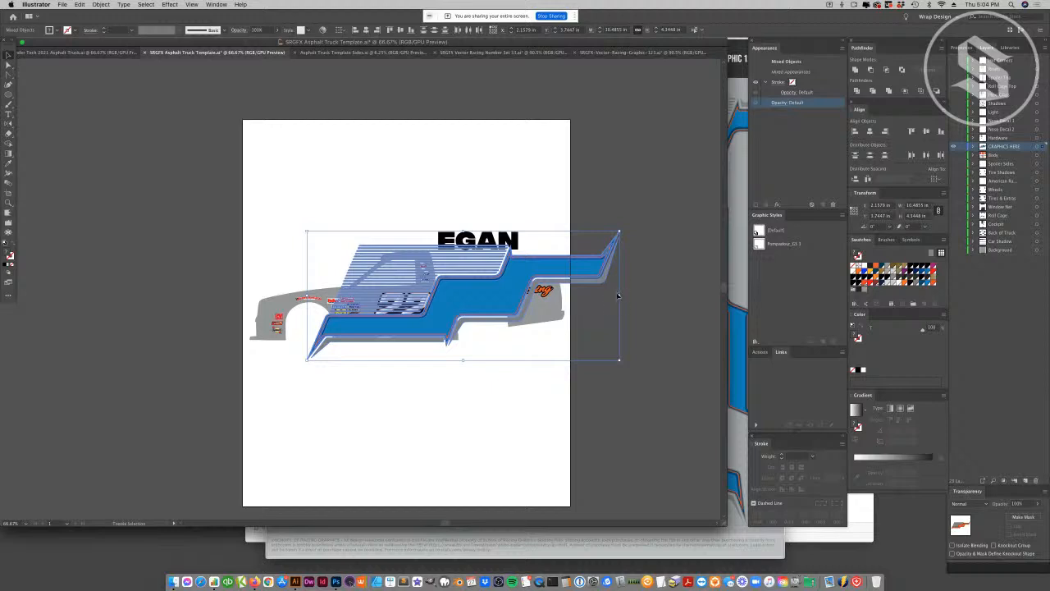
{"action": "left_click_drag", "start_coordinate": [620, 295], "coordinate": [631, 296]}
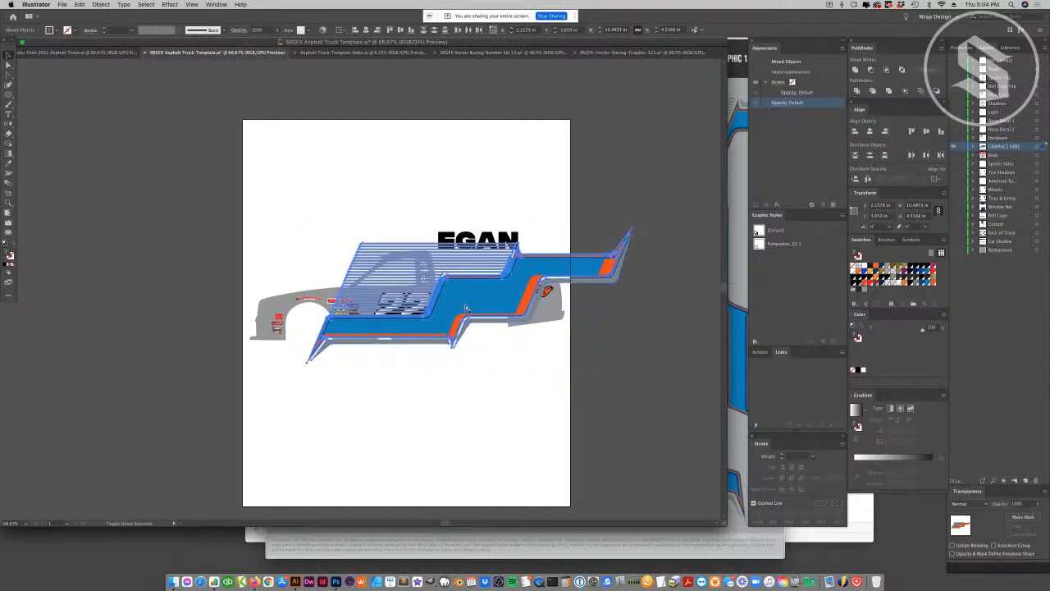
{"action": "key", "text": "super+g"}
{"action": "left_click", "coordinate": [466, 368]}
{"action": "left_click", "coordinate": [474, 295], "text": "super"}
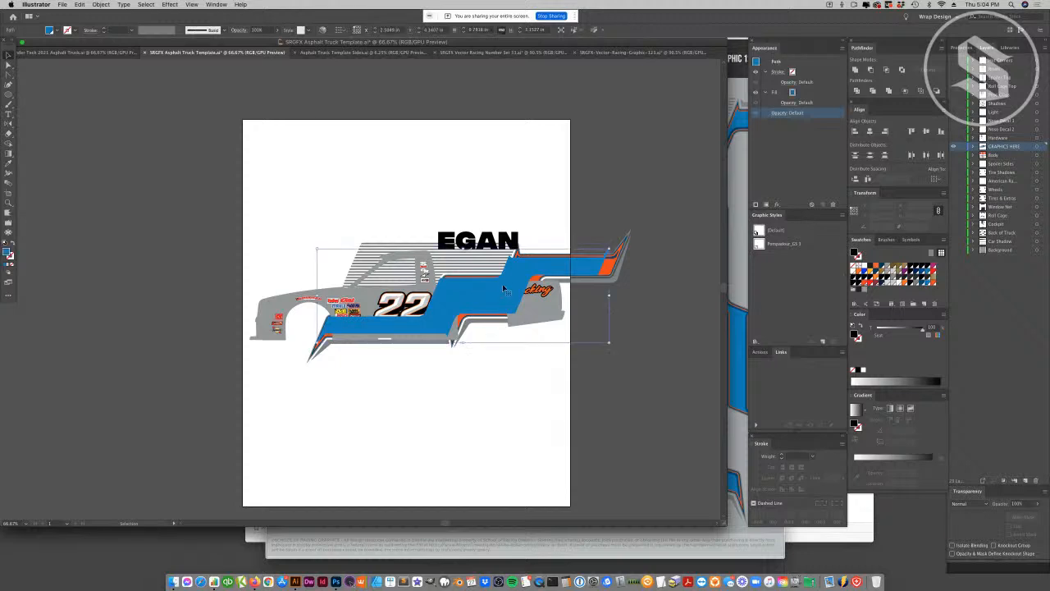
{"action": "key", "text": "super+z"}
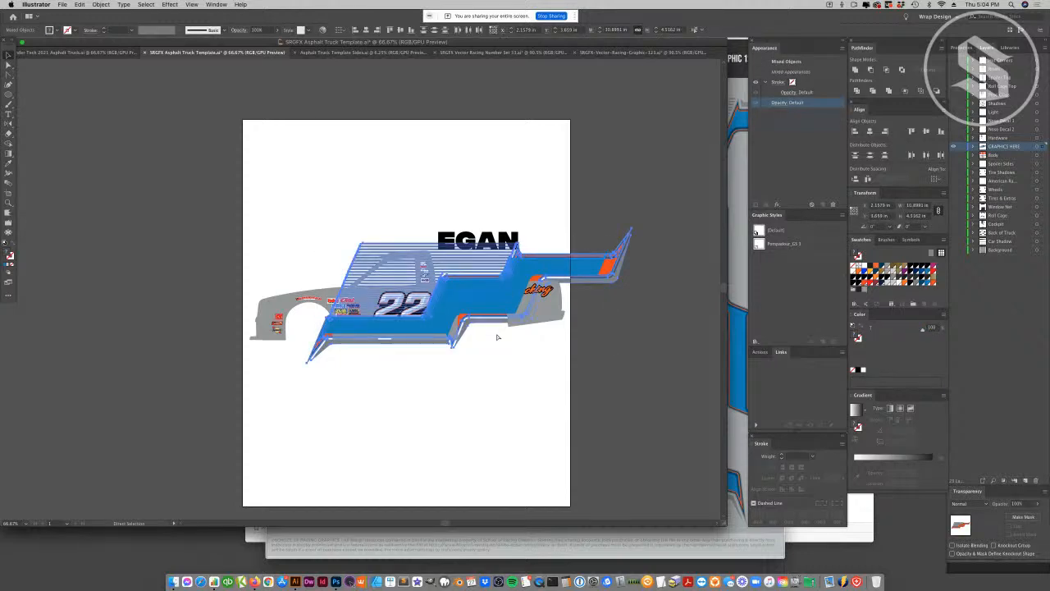
{"action": "key", "text": "super+z"}
{"action": "key", "text": "super+z"}
{"action": "left_click", "coordinate": [496, 388]}
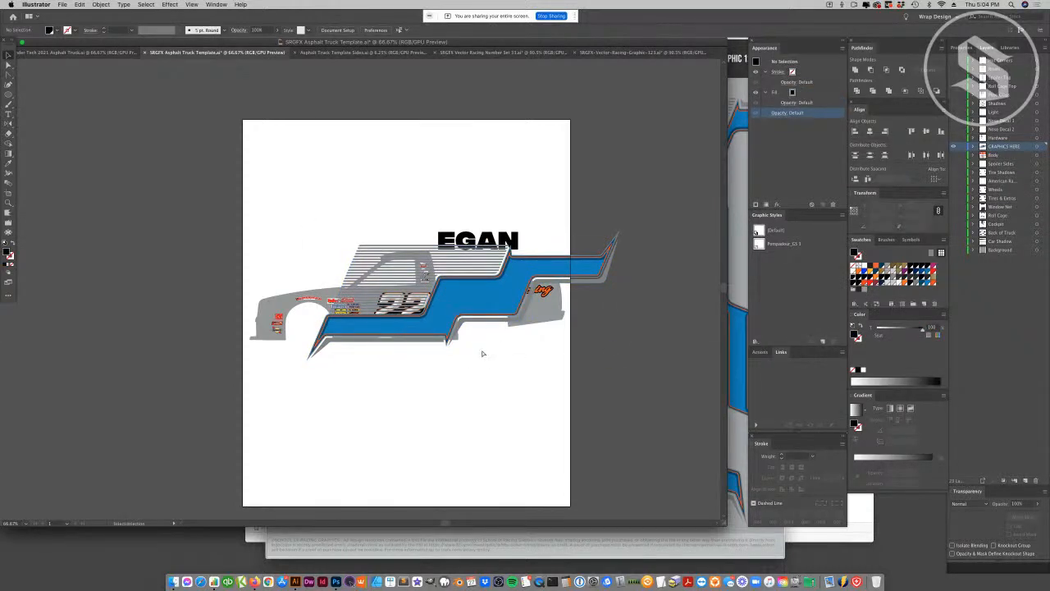
- Group the stripe graphic and place it behind the number, sponsor logos and EGAN Trucking lettering
{"action": "key", "text": "super+shift+z"}
{"action": "key", "text": "super+g"}
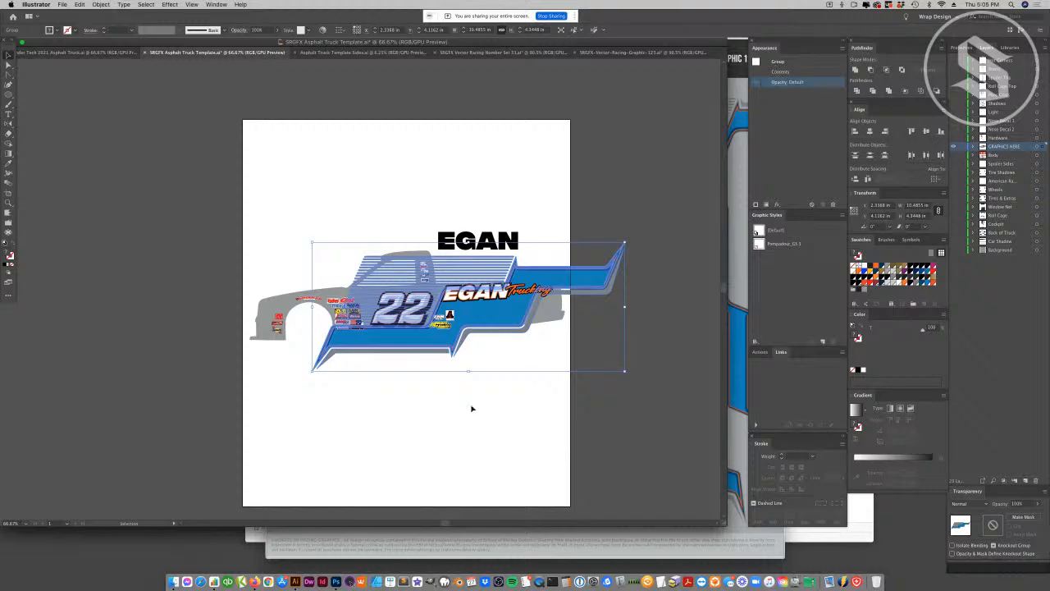
{"action": "left_click", "coordinate": [356, 361]}
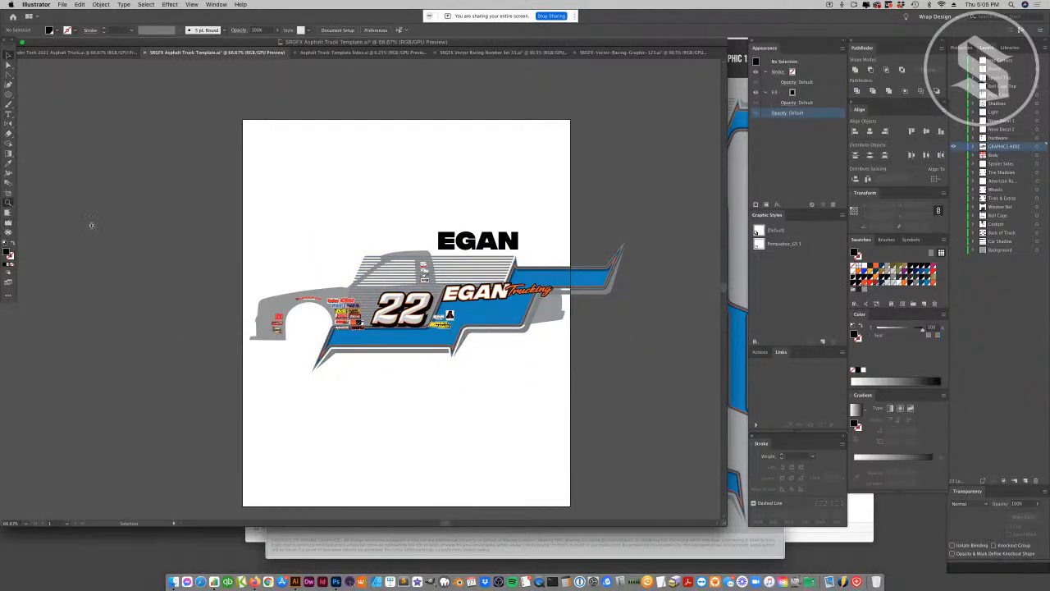
- Reposition the grouped stripe graphic on the truck, raising it so its lower edge runs along the rocker panel
{"action": "left_click", "coordinate": [8, 202]}
{"action": "left_click", "coordinate": [513, 318]}
{"action": "left_click", "coordinate": [314, 272]}
{"action": "scroll", "coordinate": [316, 353], "scroll_direction": "left", "scroll_amount": 5}
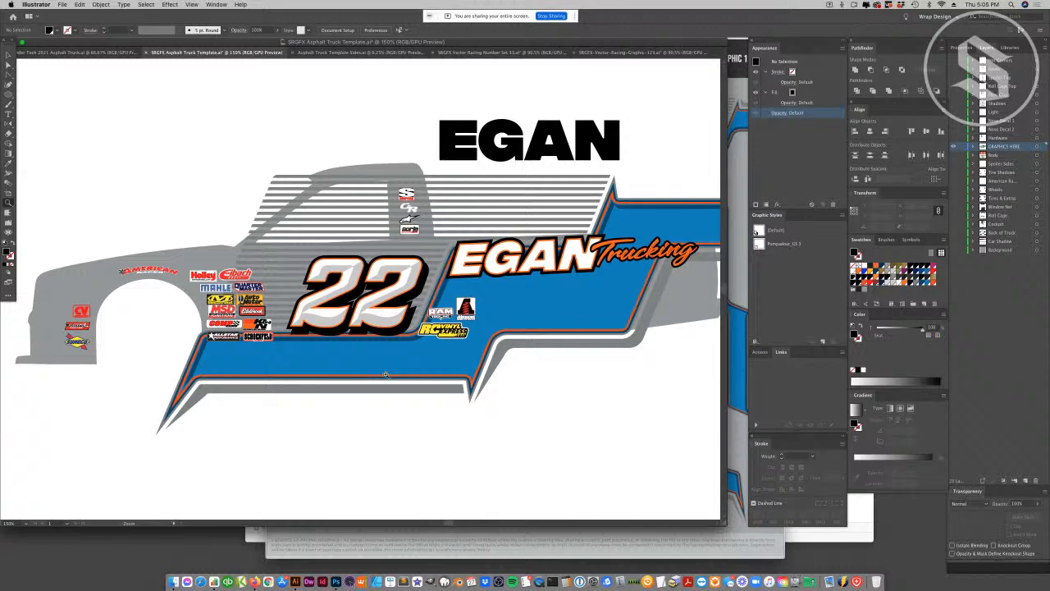
{"action": "left_click", "coordinate": [8, 55]}
{"action": "left_click", "coordinate": [508, 296]}
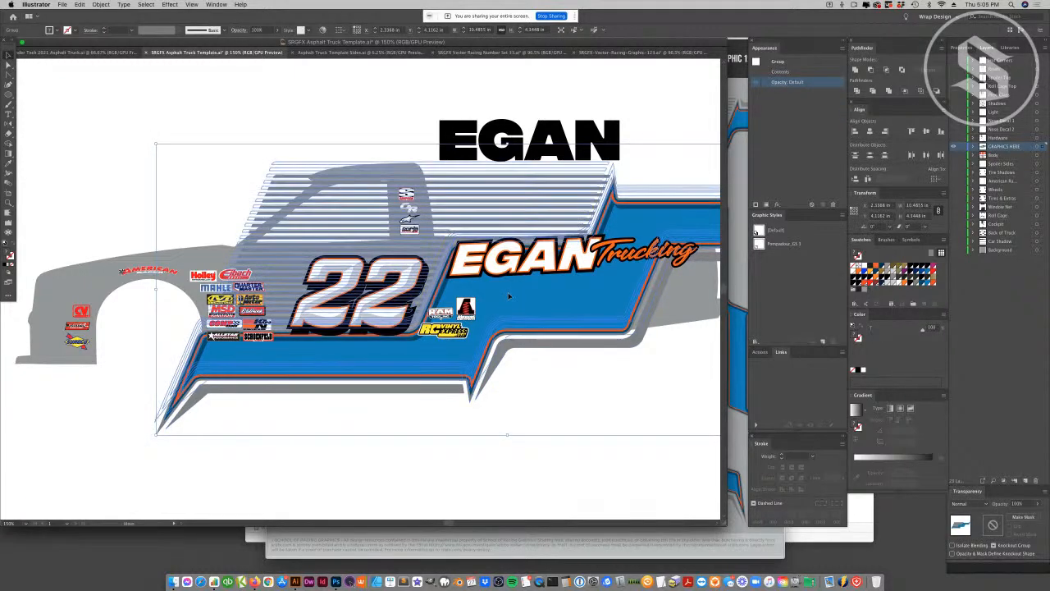
{"action": "left_click_drag", "start_coordinate": [509, 296], "coordinate": [505, 321]}
{"action": "scroll", "coordinate": [500, 321], "scroll_direction": "right", "scroll_amount": 4}
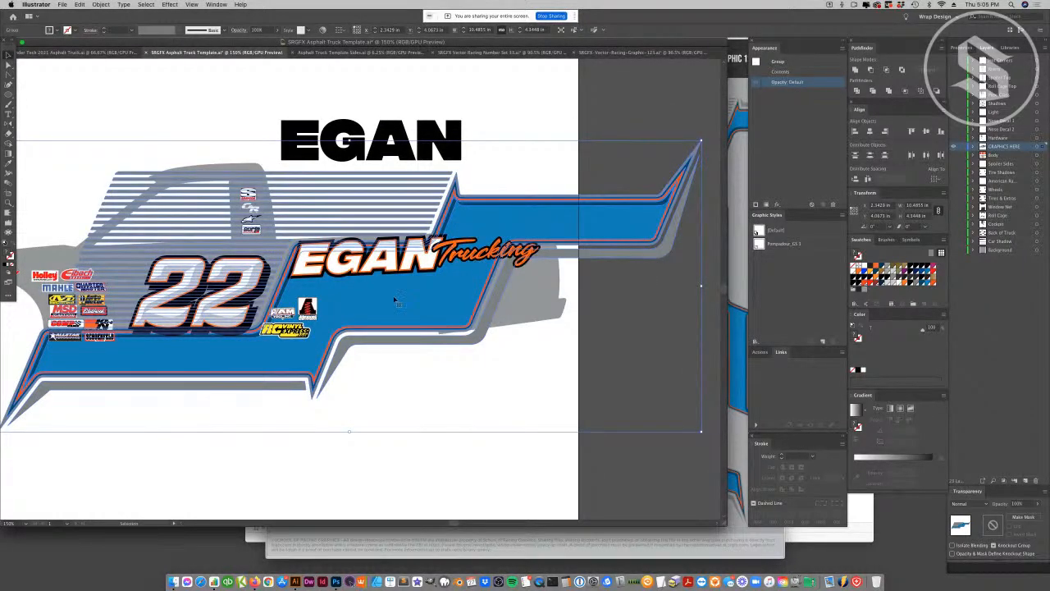
{"action": "left_click_drag", "start_coordinate": [376, 322], "coordinate": [373, 306]}
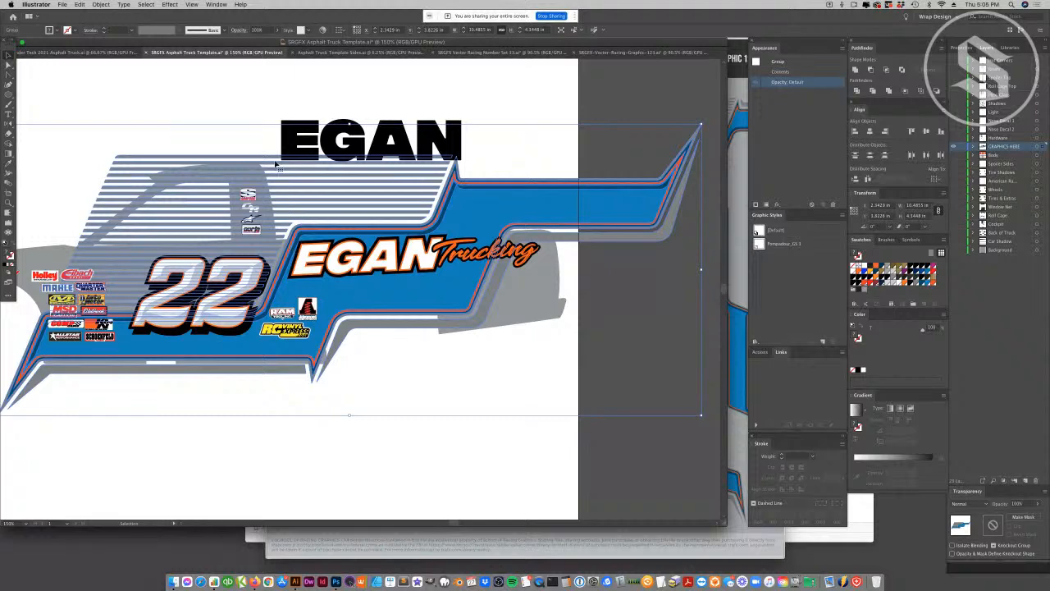
{"action": "scroll", "coordinate": [298, 397], "scroll_direction": "left", "scroll_amount": 5}
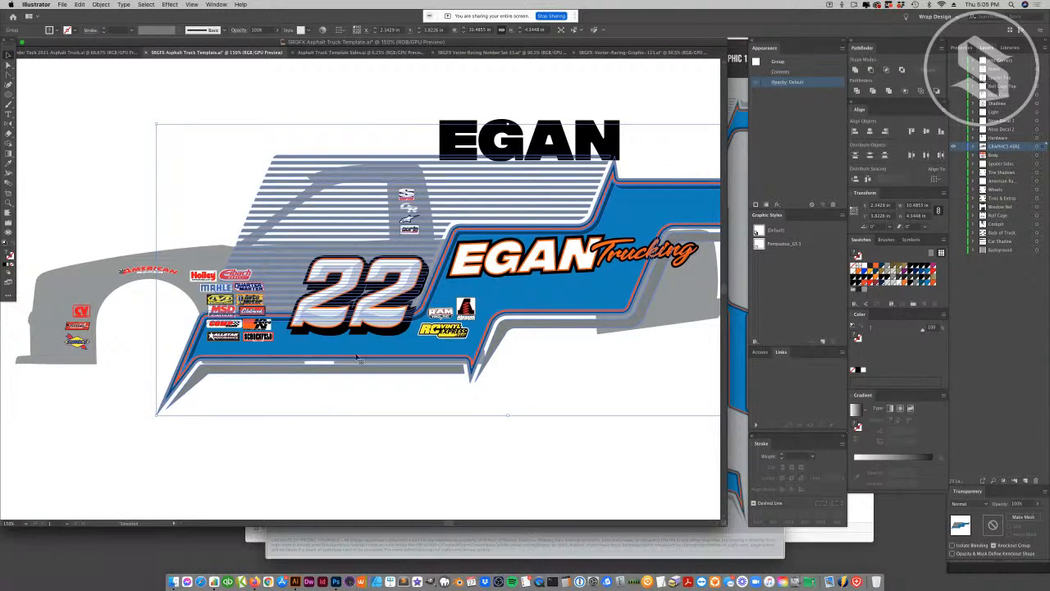
- Isolate the stripe group and extend its front end points past the truck's nose until it is about 14 in wide
{"action": "left_click", "coordinate": [449, 335]}
{"action": "left_click", "coordinate": [501, 317]}
{"action": "double_click", "coordinate": [500, 317]}
{"action": "key", "text": "a"}
{"action": "left_click_drag", "start_coordinate": [119, 275], "coordinate": [269, 488]}
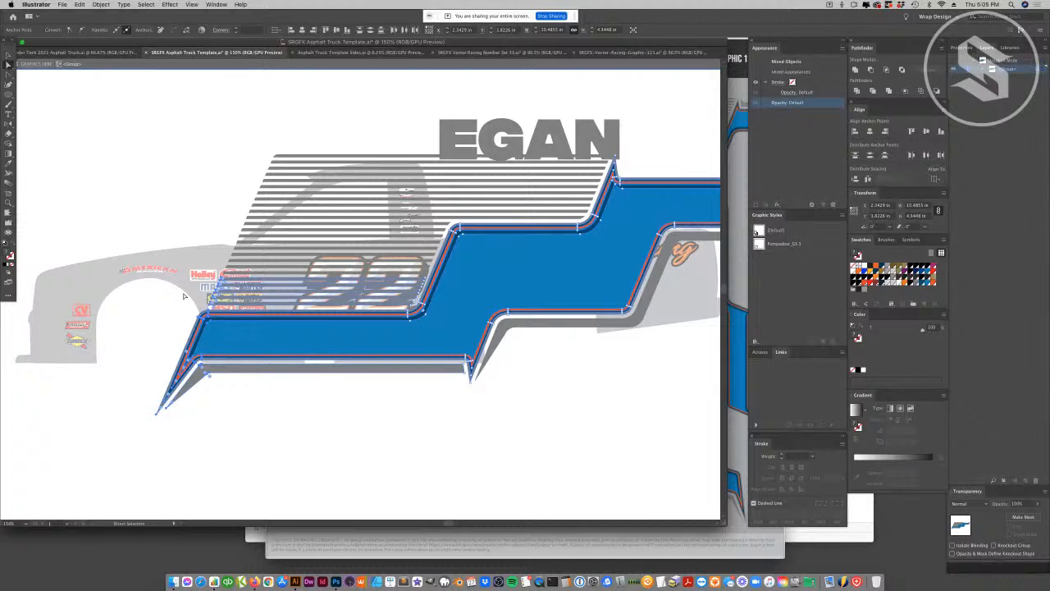
{"action": "scroll", "coordinate": [185, 297], "scroll_direction": "left", "scroll_amount": 5}
{"action": "left_click_drag", "start_coordinate": [306, 411], "coordinate": [82, 408]}
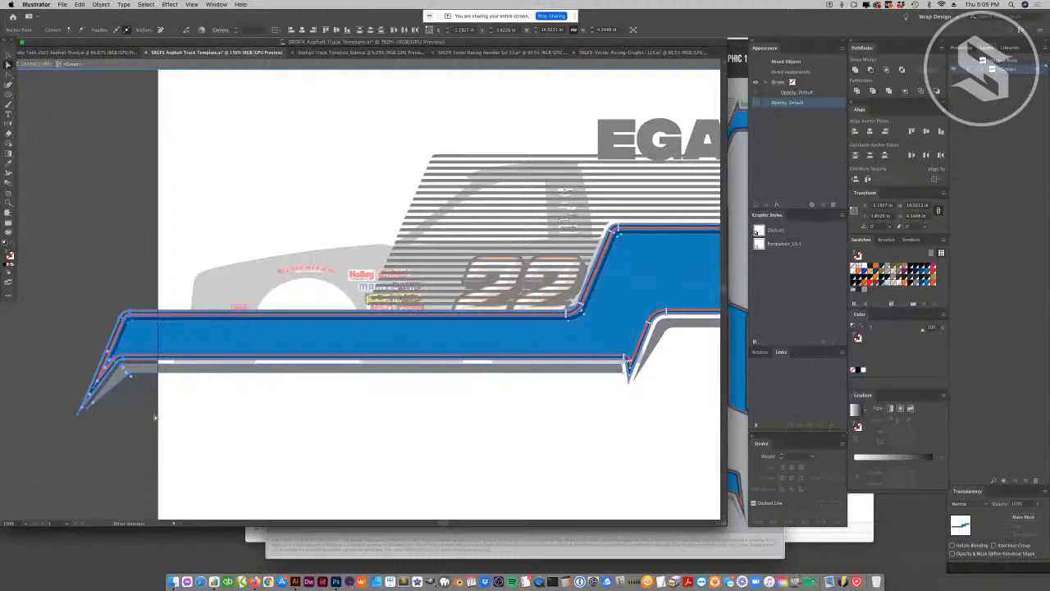
- Move the selected lower edge points of the front stripe section slightly down to make the band thicker
{"action": "key", "text": "super+minus"}
{"action": "key", "text": "super+minus"}
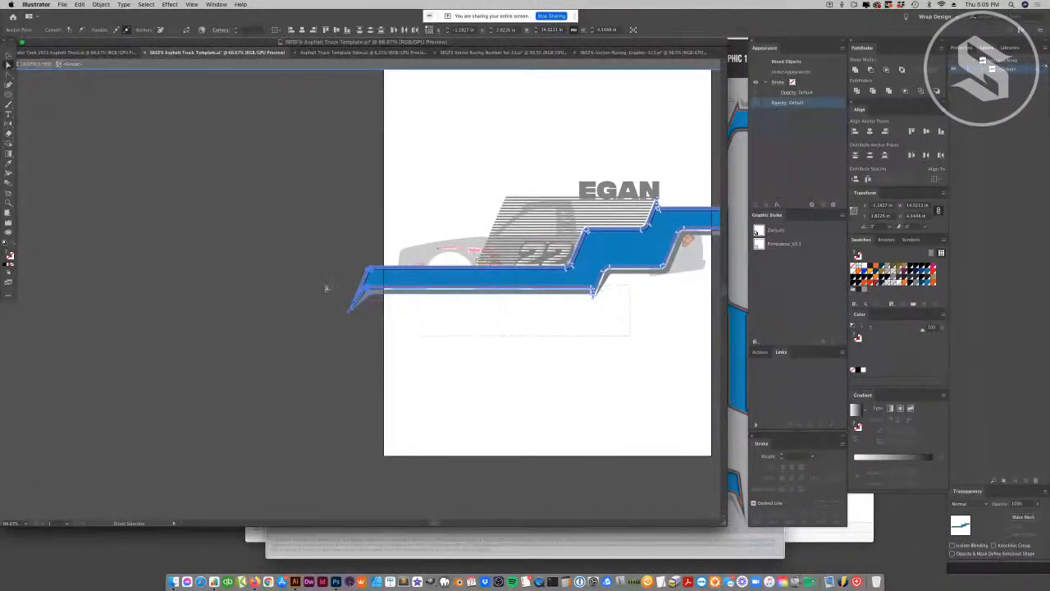
{"action": "left_click_drag", "start_coordinate": [592, 295], "coordinate": [591, 306]}
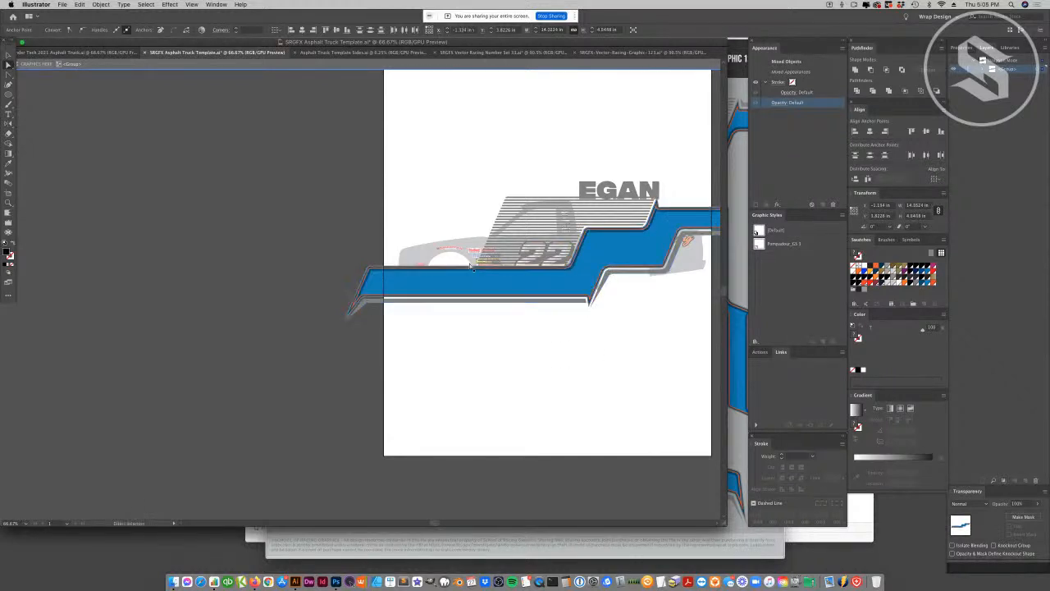
{"action": "left_click", "coordinate": [532, 335]}
- Delete the anchor points forming the lower steps of the solid blue shape behind the door
{"action": "scroll", "coordinate": [586, 283], "scroll_direction": "right", "scroll_amount": 5}
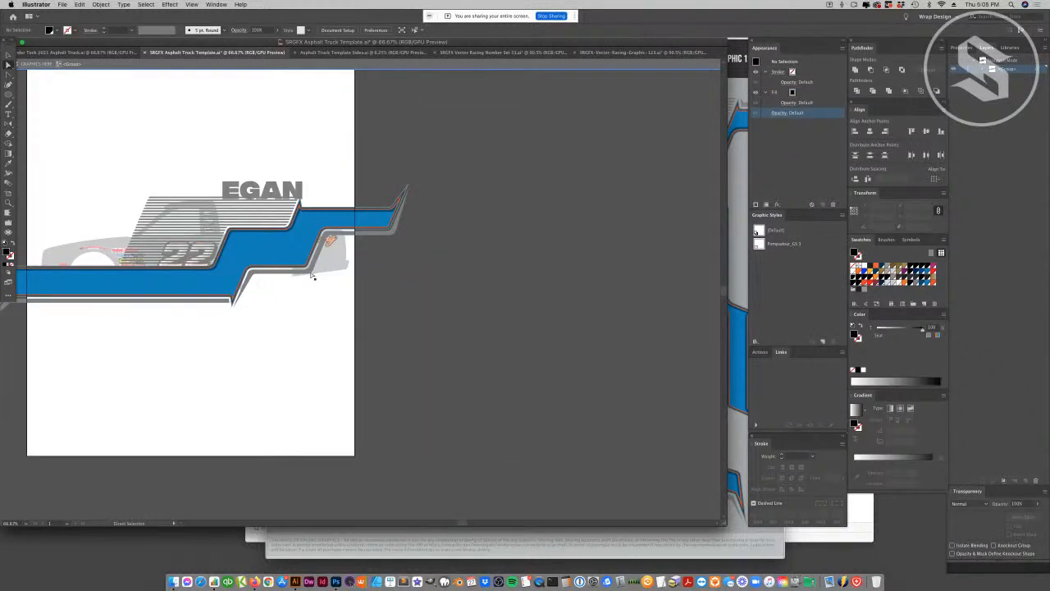
{"action": "left_click", "coordinate": [363, 220]}
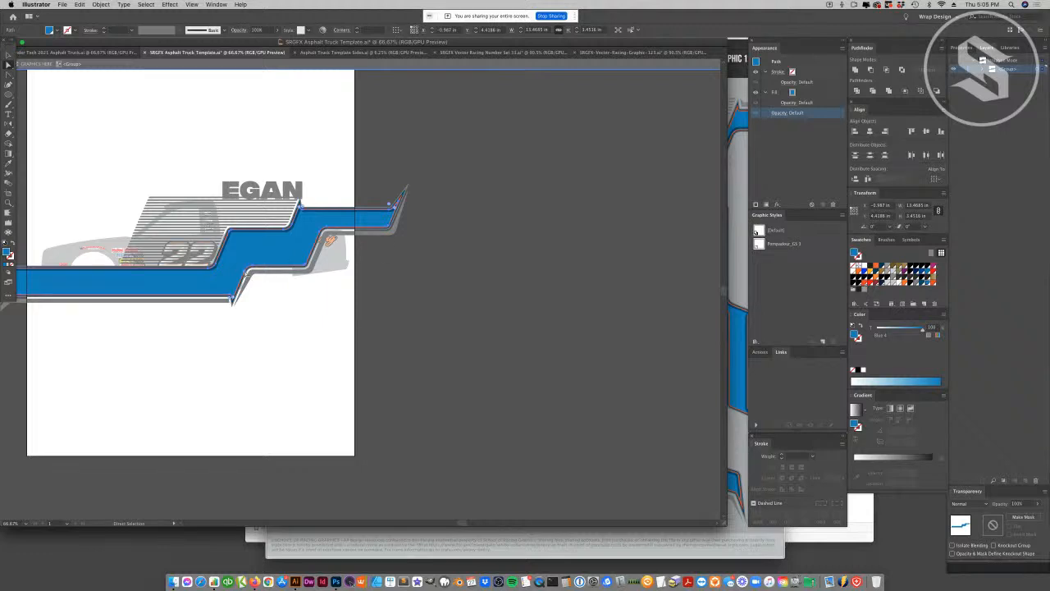
{"action": "key", "text": "minus"}
{"action": "left_click", "coordinate": [244, 274]}
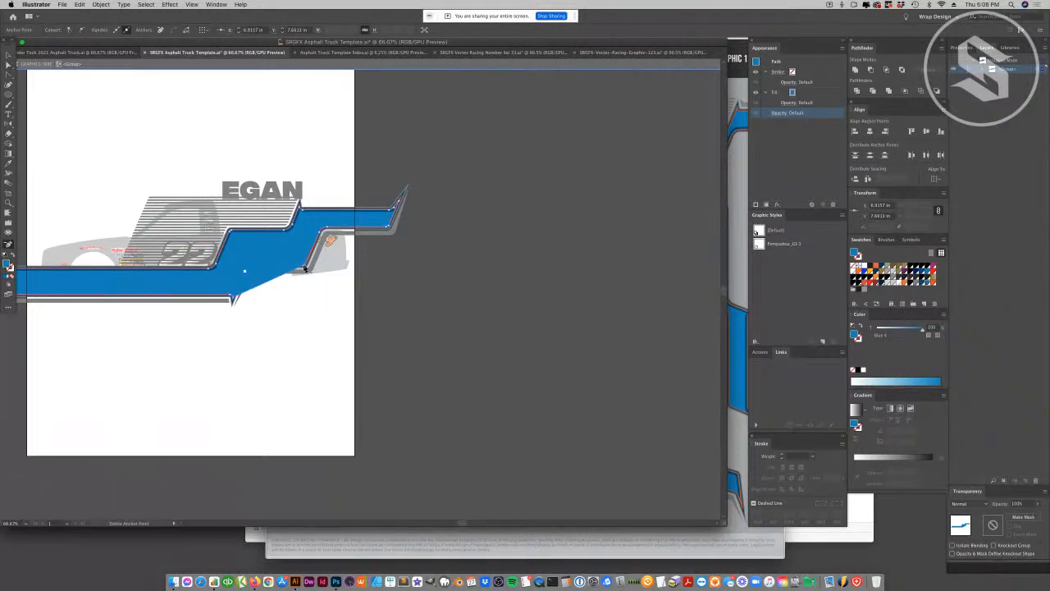
{"action": "left_click", "coordinate": [304, 267]}
{"action": "left_click", "coordinate": [327, 228]}
- Pull the blue shape's lower rear corner down so the blue covers the area behind the rear wheel
{"action": "key", "text": "a"}
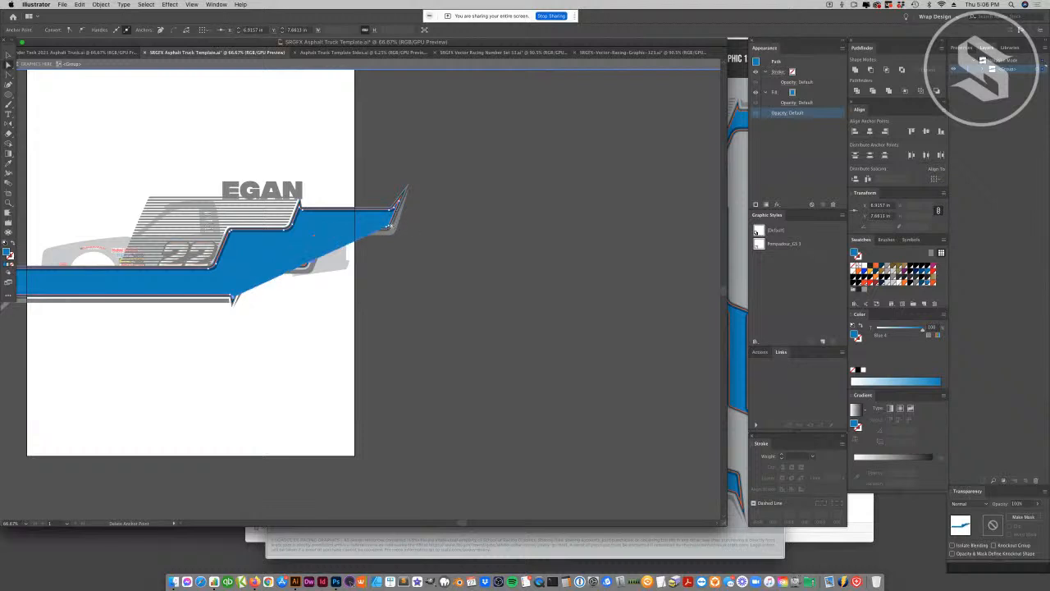
{"action": "left_click_drag", "start_coordinate": [388, 228], "coordinate": [379, 302]}
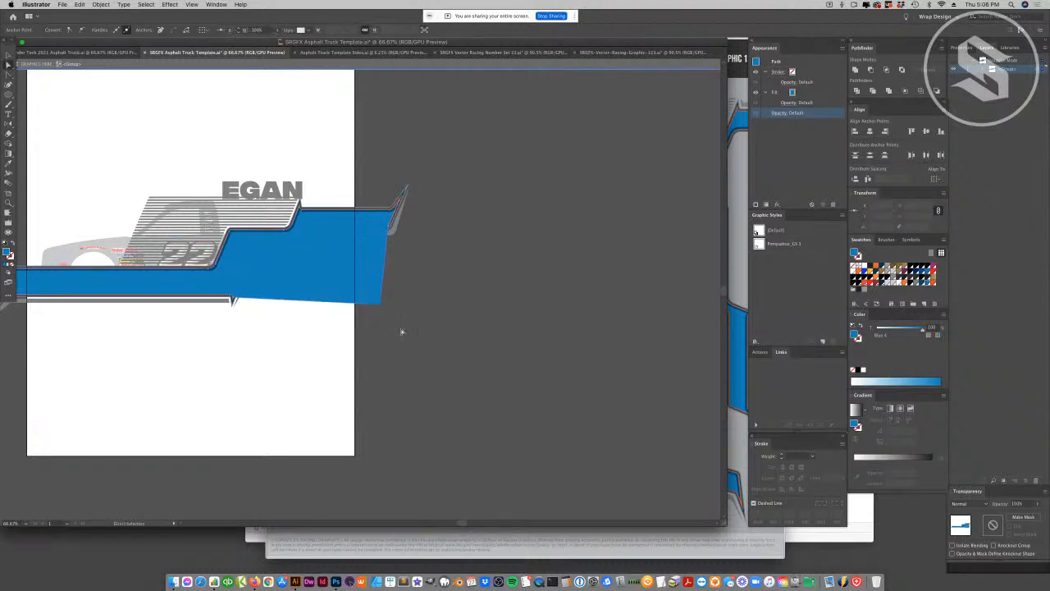
{"action": "left_click", "coordinate": [442, 318]}
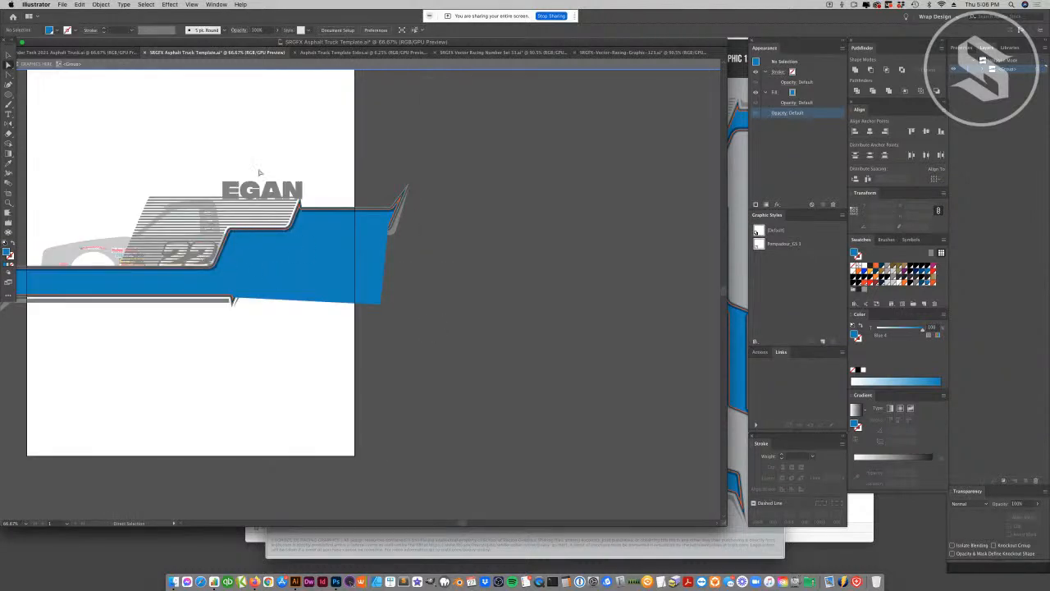
- Isolate the horizontal line pattern and extend the front ends of its lines past the truck's nose
{"action": "left_click", "coordinate": [8, 55]}
{"action": "key", "text": "super+equal"}
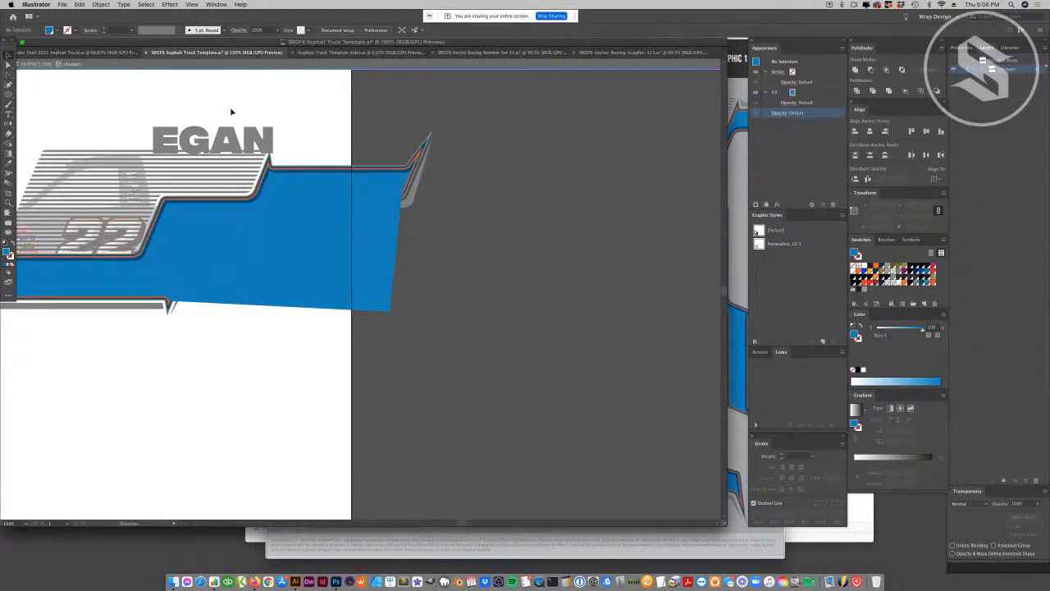
{"action": "key", "text": "super+0"}
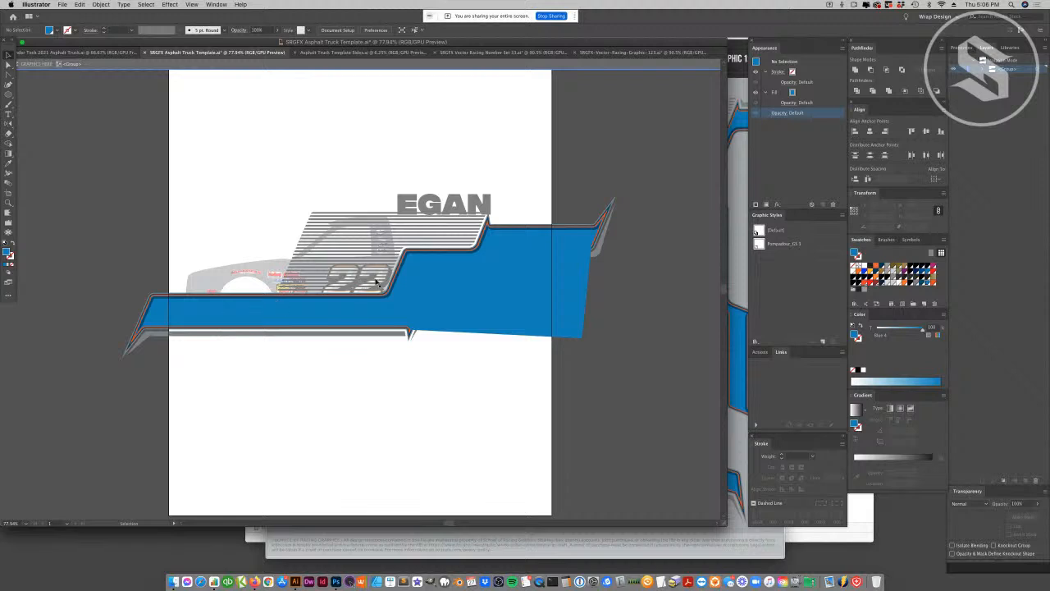
{"action": "key", "text": "super+equal"}
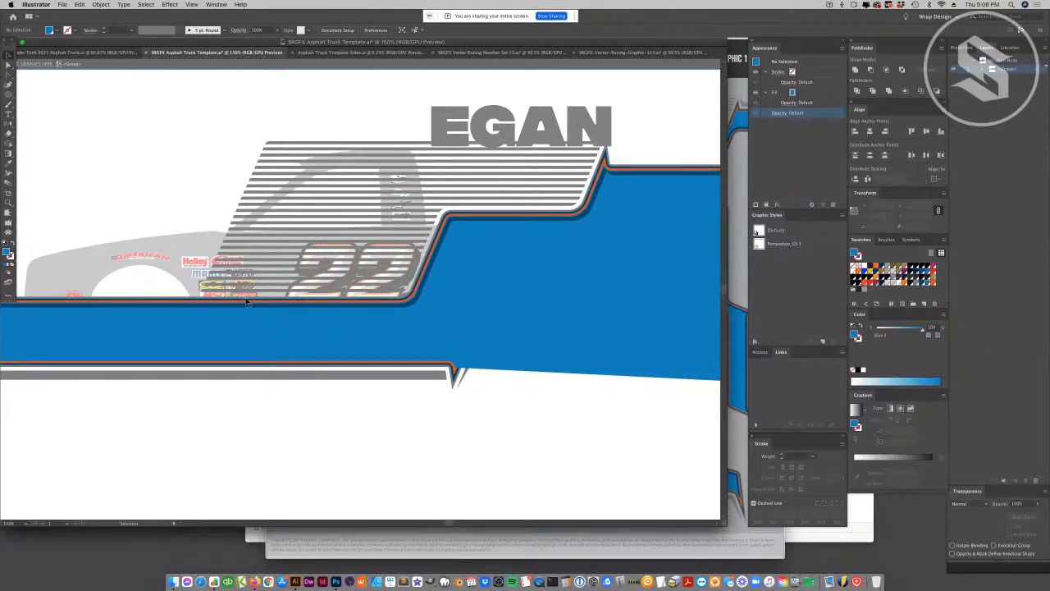
{"action": "left_click", "coordinate": [303, 283]}
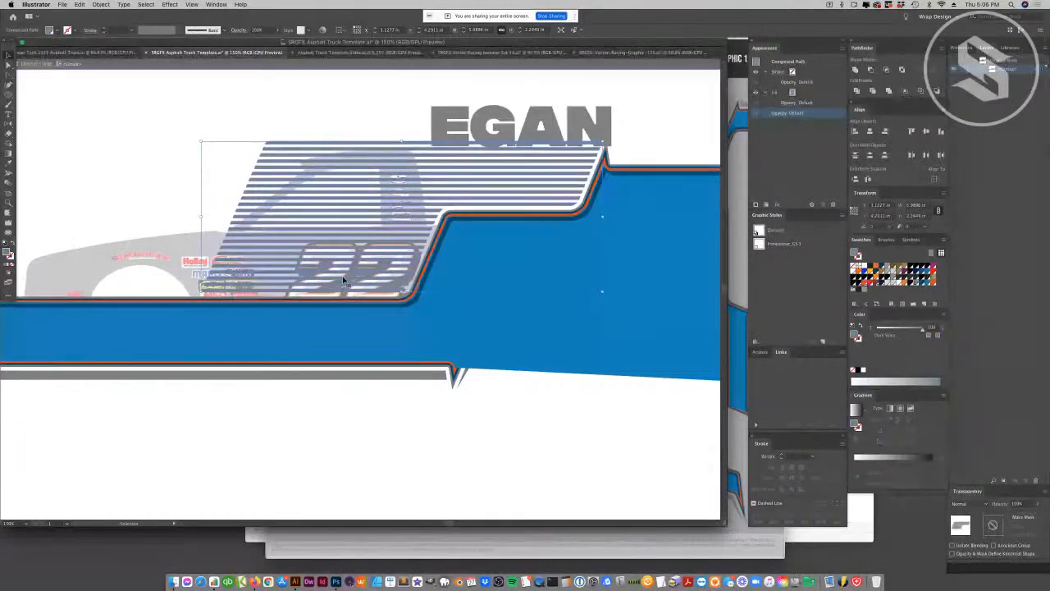
{"action": "double_click", "coordinate": [343, 280]}
{"action": "key", "text": "a"}
{"action": "left_click_drag", "start_coordinate": [145, 102], "coordinate": [279, 297]}
{"action": "left_click_drag", "start_coordinate": [200, 292], "coordinate": [52, 291]}
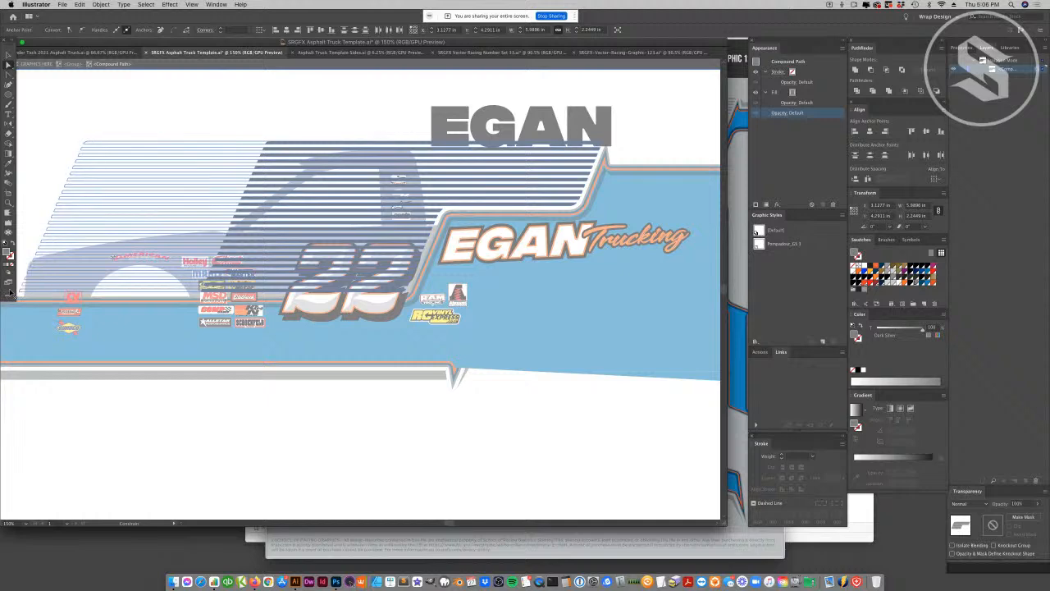
{"action": "left_click_drag", "start_coordinate": [142, 302], "coordinate": [152, 302]}
{"action": "scroll", "coordinate": [166, 312], "scroll_direction": "left", "scroll_amount": 3}
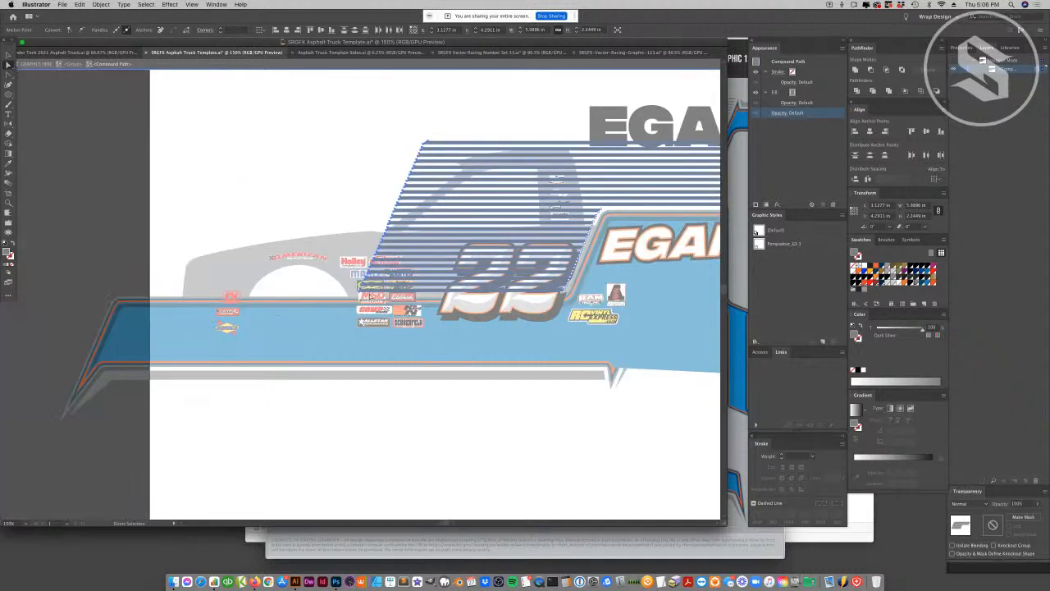
{"action": "left_click_drag", "start_coordinate": [358, 293], "coordinate": [158, 300]}
{"action": "left_click", "coordinate": [374, 481]}
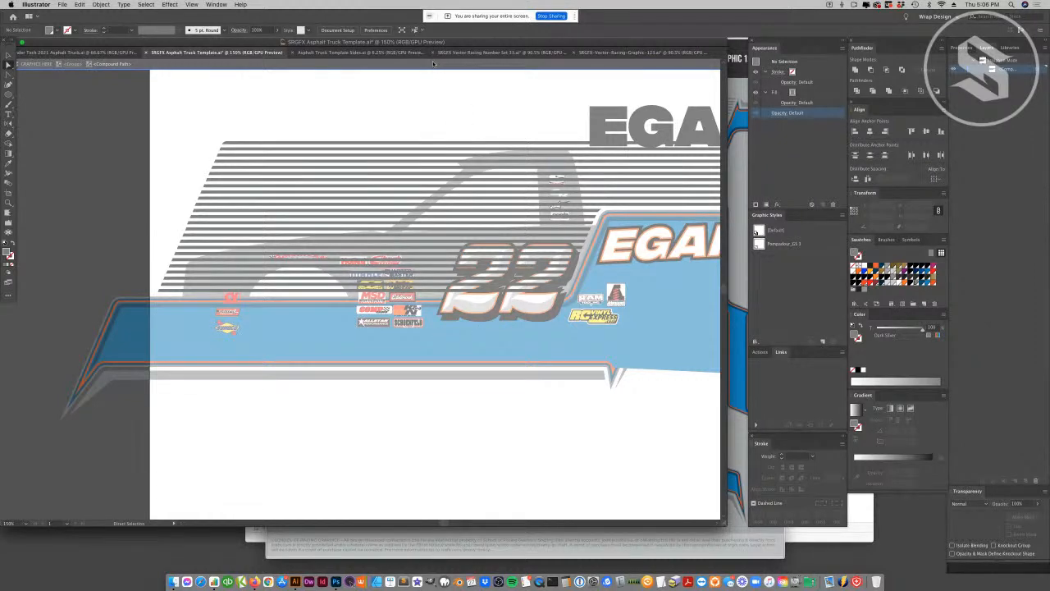
- Delete the upper horizontal lines crossing the cab, keeping only the lower lines across the fender and door
{"action": "key", "text": "super+minus"}
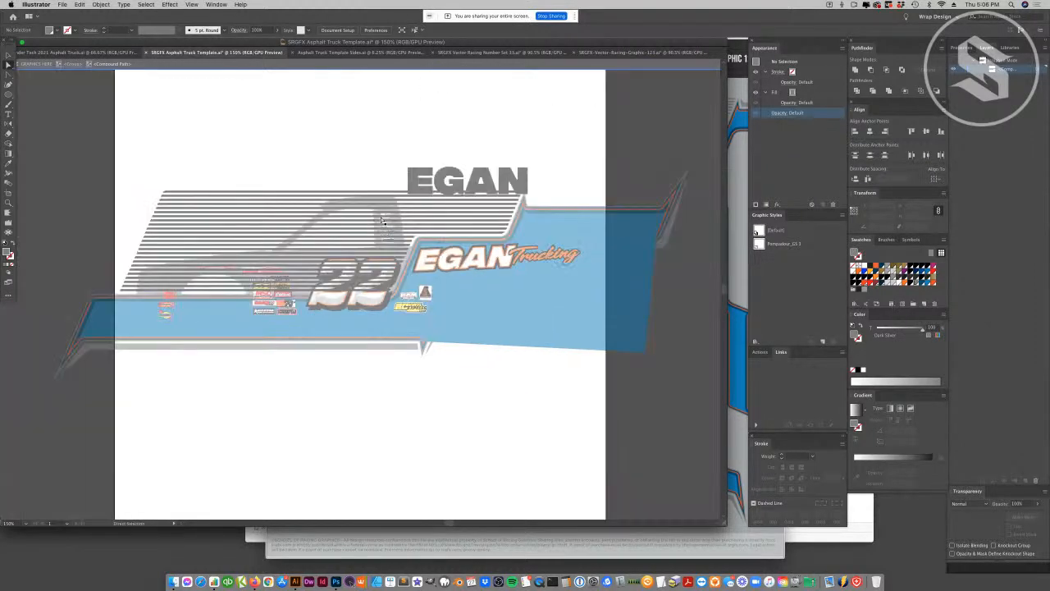
{"action": "left_click_drag", "start_coordinate": [115, 146], "coordinate": [568, 254]}
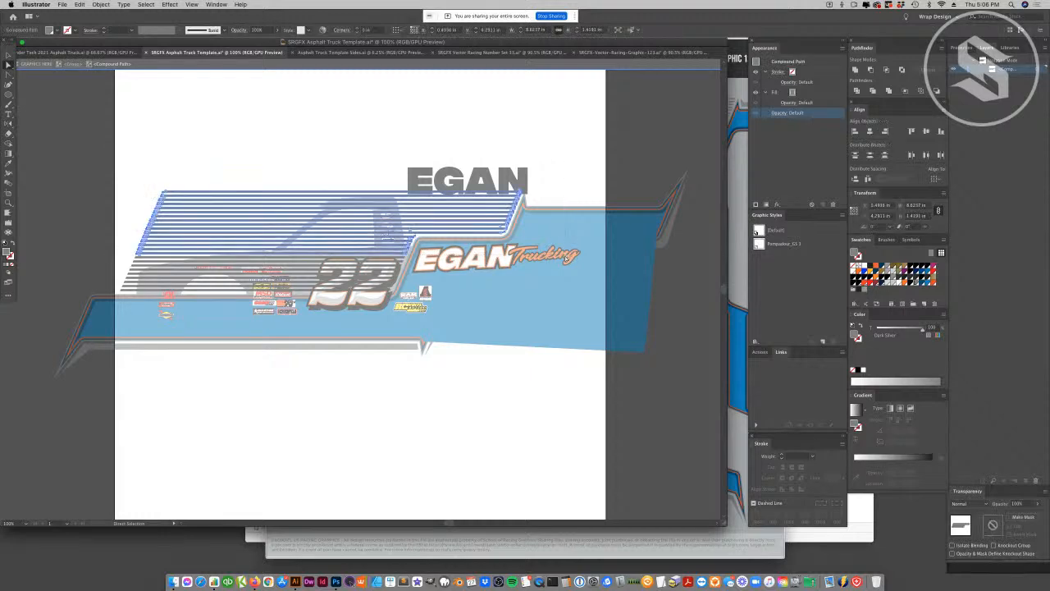
{"action": "key", "text": "Delete"}
- Select the remaining horizontal lines and exit isolation mode
{"action": "left_click", "coordinate": [8, 55]}
{"action": "left_click_drag", "start_coordinate": [84, 220], "coordinate": [506, 351]}
{"action": "left_click", "coordinate": [871, 69]}
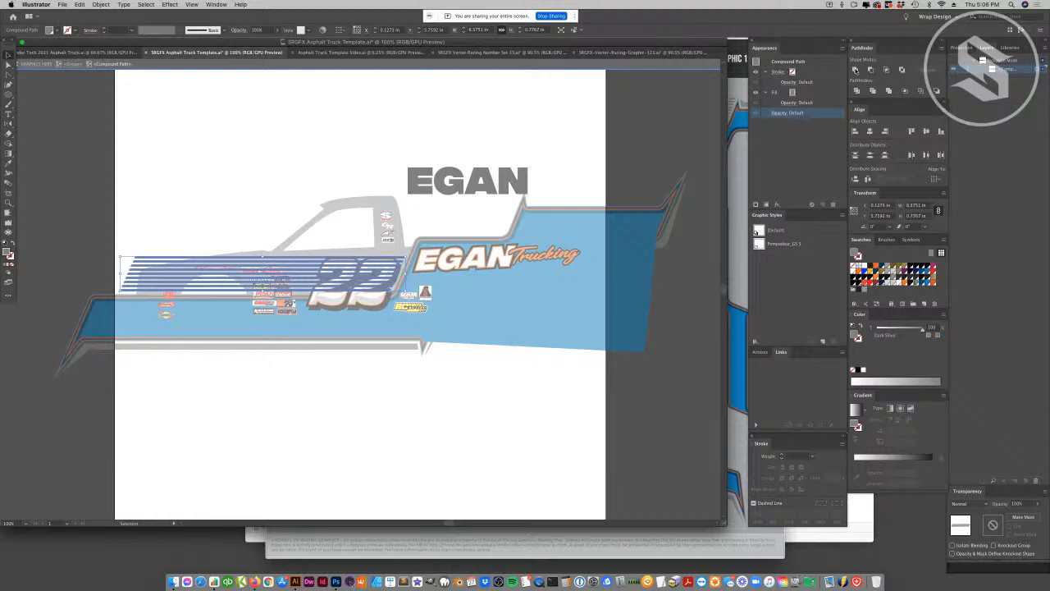
{"action": "left_click", "coordinate": [942, 48]}
{"action": "left_click", "coordinate": [985, 82]}
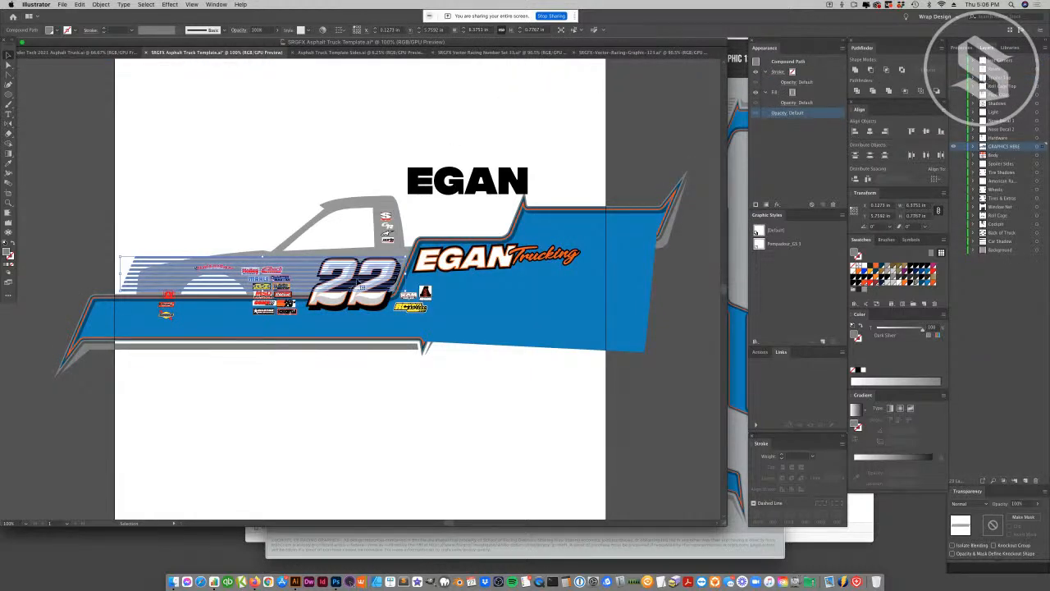
- Sample the truck body's gray for the lines and apply a linear gradient fading from a front stop at 0% opacity
{"action": "key", "text": "i"}
{"action": "left_click", "coordinate": [379, 243]}
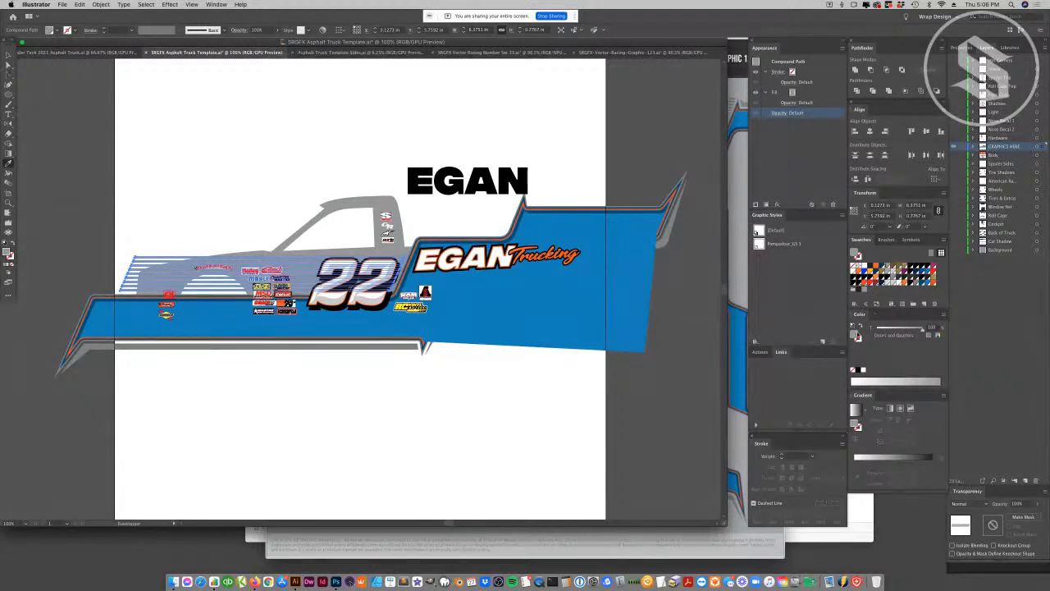
{"action": "left_click", "coordinate": [869, 457]}
{"action": "left_click_drag", "start_coordinate": [857, 473], "coordinate": [876, 496]}
{"action": "left_click", "coordinate": [867, 472]}
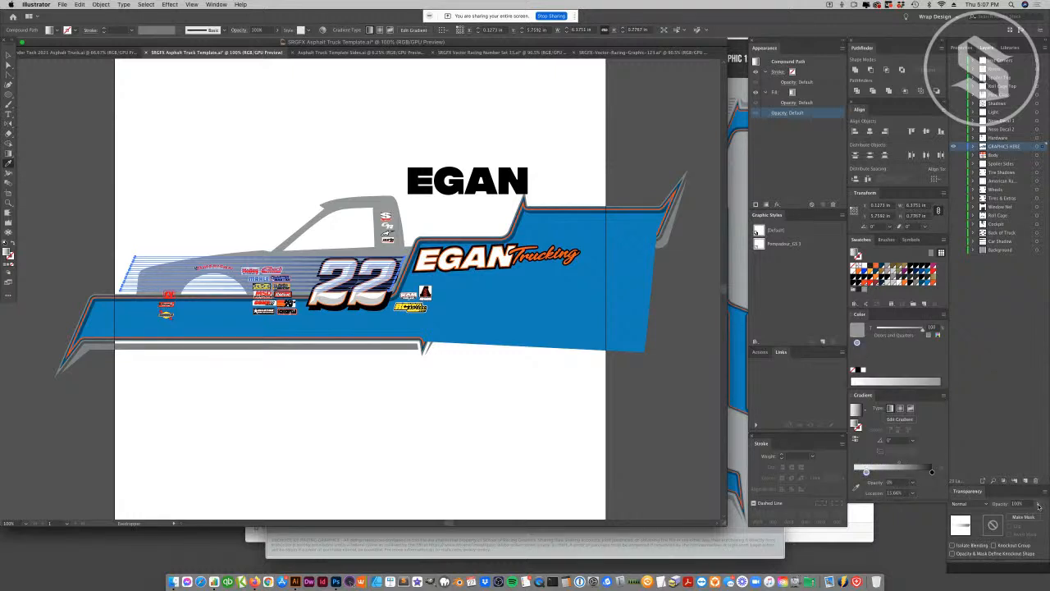
- Make the horizontal lines' gradient an opaque gray-to-gray blend, restoring the front stop to 100% opacity and giving the end stop a 74% tint
{"action": "left_click", "coordinate": [912, 482]}
{"action": "left_click", "coordinate": [921, 475]}
{"action": "left_click_drag", "start_coordinate": [857, 473], "coordinate": [924, 478]}
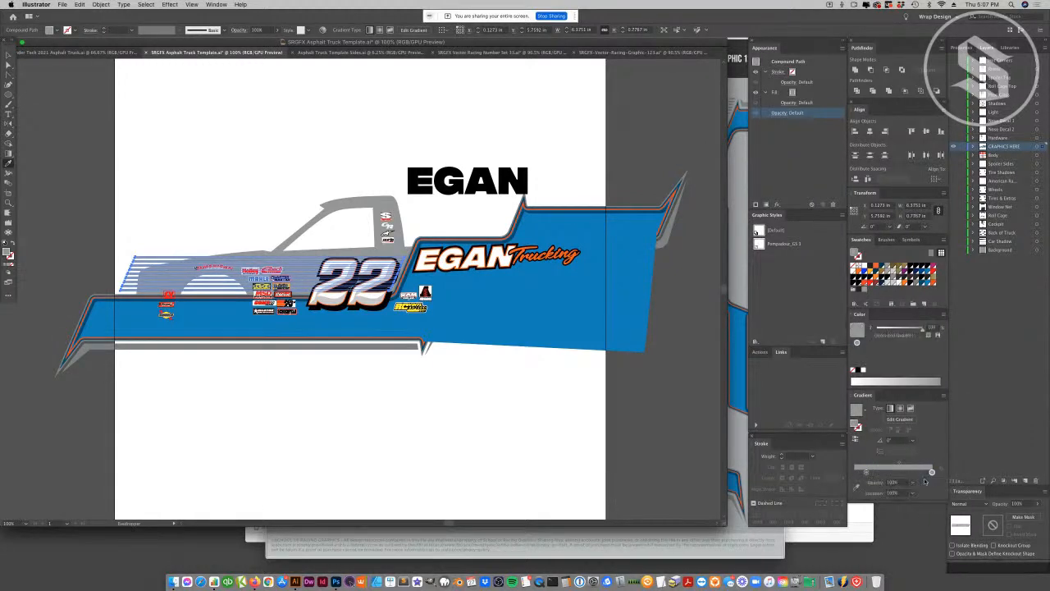
{"action": "left_click", "coordinate": [909, 330]}
- Set the horizontal lines' gradient angle to -90° and deselect the lines
{"action": "left_click", "coordinate": [892, 442]}
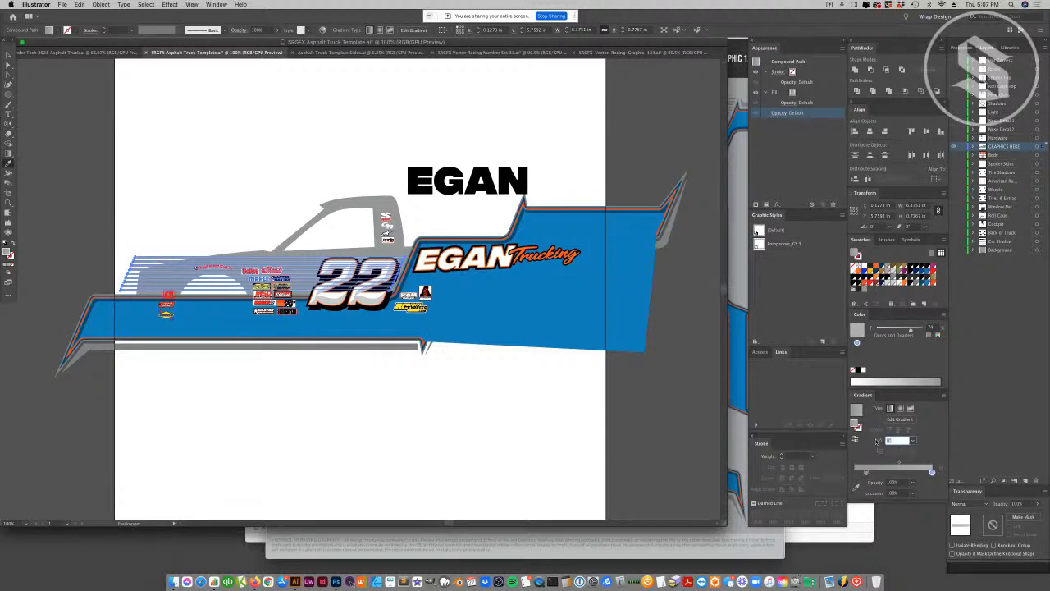
{"action": "key", "text": "Return"}
{"action": "left_click", "coordinate": [899, 439]}
{"action": "type", "text": "-90"}
{"action": "key", "text": "Return"}
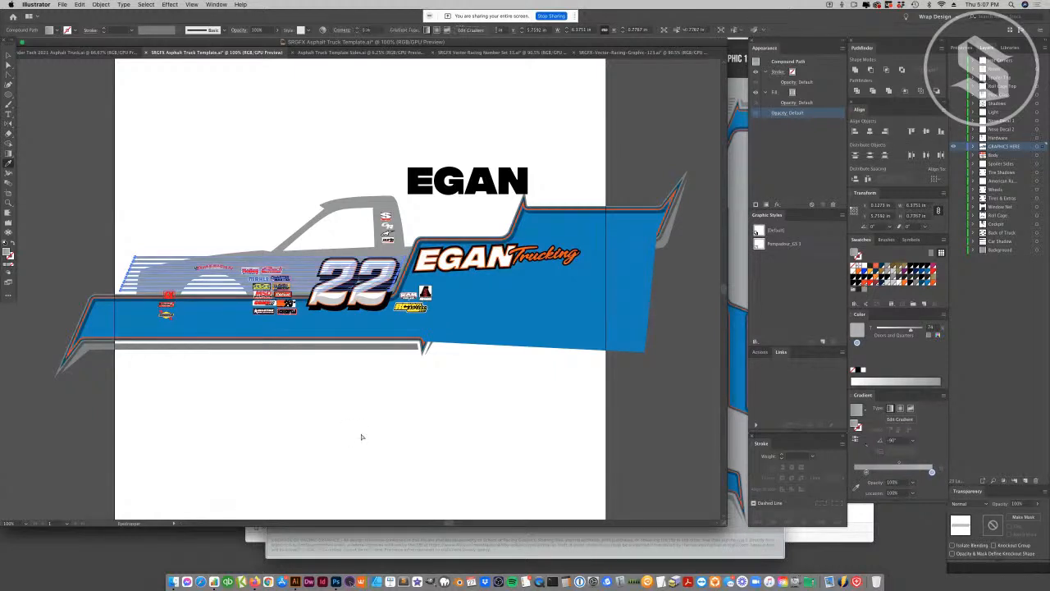
{"action": "left_click", "coordinate": [363, 434]}
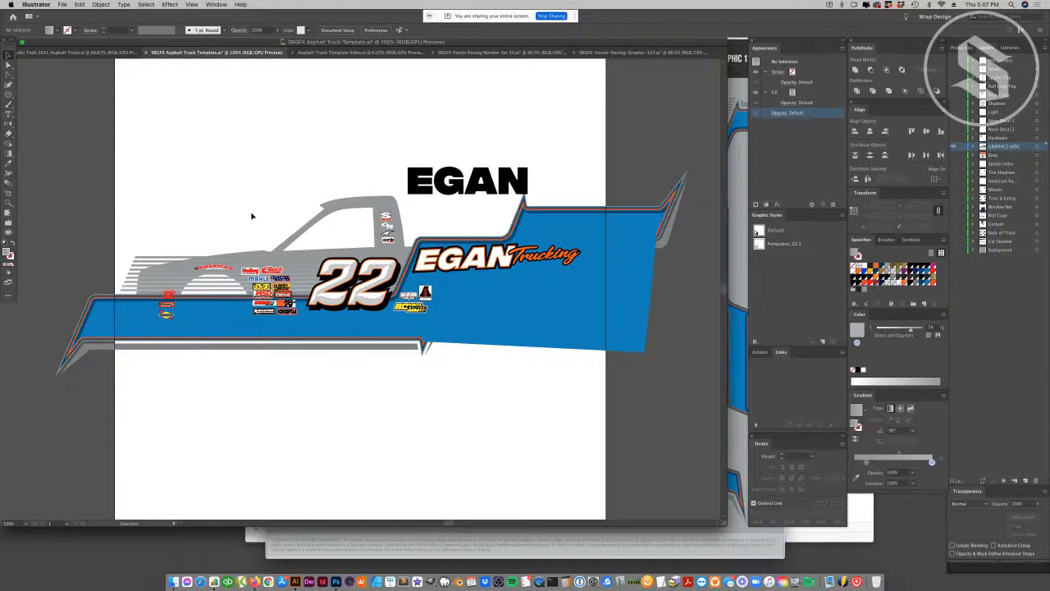
- Isolate the stripe group and shift the lines' first gradient stop to about 42.5% along the vertical fade, leaving isolation afterward
{"action": "left_click", "coordinate": [303, 274]}
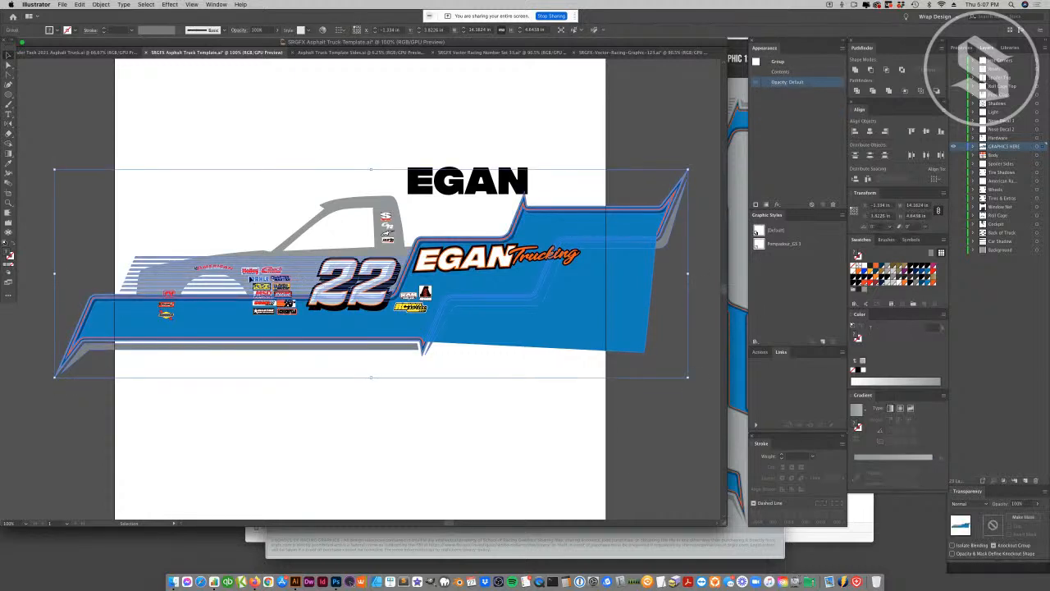
{"action": "double_click", "coordinate": [308, 277]}
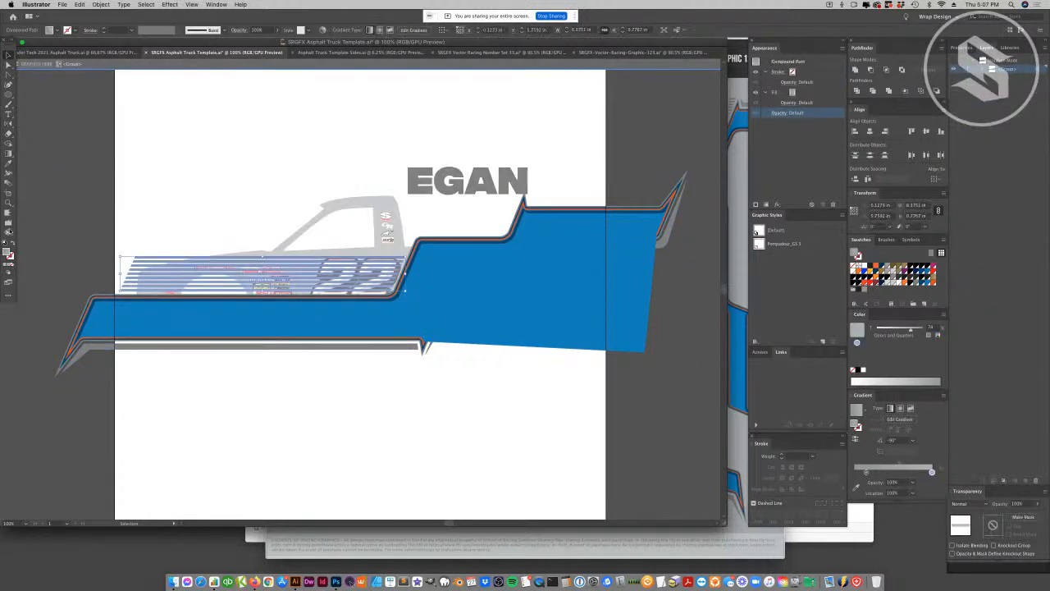
{"action": "key", "text": "z"}
{"action": "left_click", "coordinate": [268, 305]}
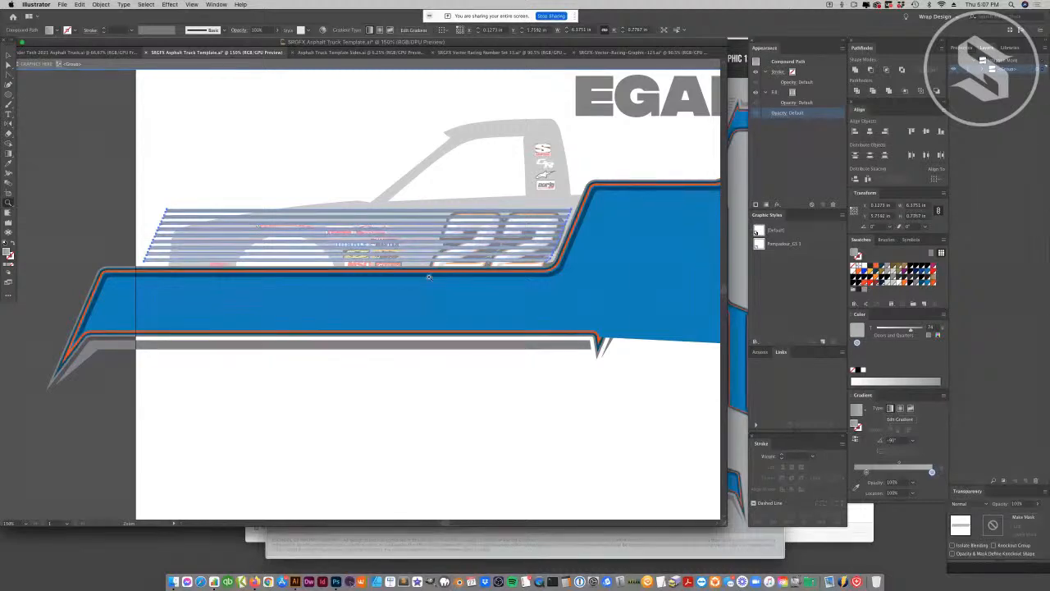
{"action": "key", "text": "g"}
{"action": "left_click_drag", "start_coordinate": [358, 206], "coordinate": [358, 240]}
{"action": "left_click", "coordinate": [324, 172]}
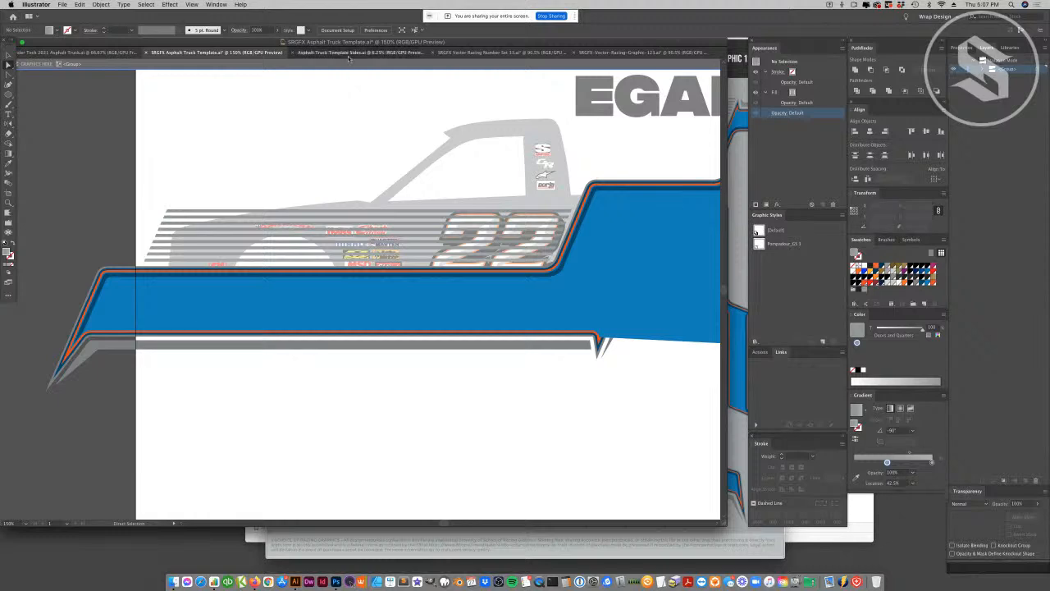
{"action": "left_click", "coordinate": [309, 53]}
{"action": "left_click", "coordinate": [271, 52]}
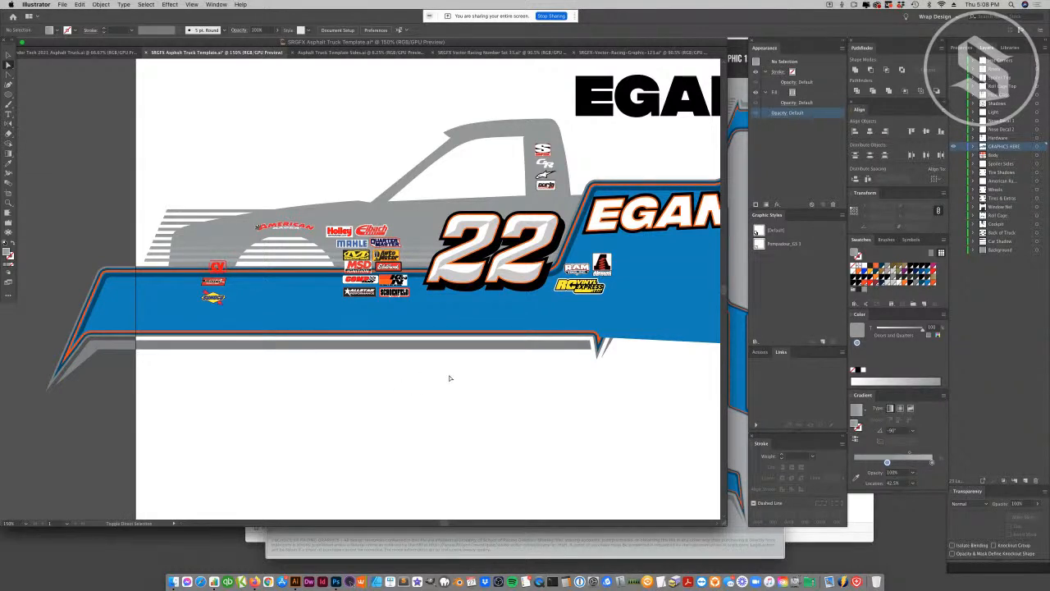
- Nudge the 22 number slightly toward the truck's front, away from the stripe's rising edge
{"action": "key", "text": "v"}
{"action": "scroll", "coordinate": [349, 368], "scroll_direction": "right", "scroll_amount": 5}
{"action": "left_click", "coordinate": [346, 289]}
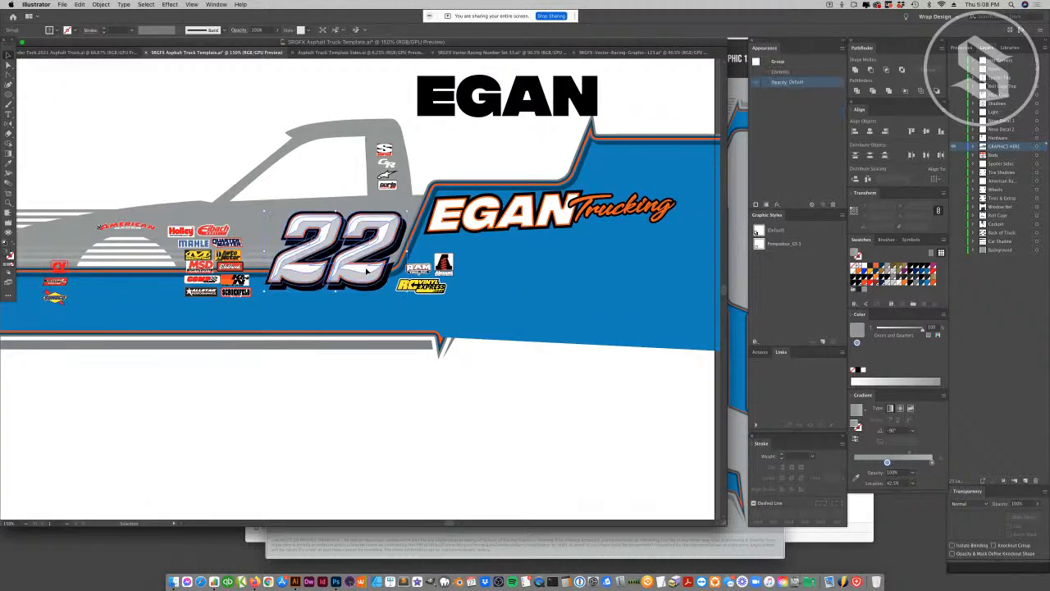
{"action": "key", "text": "Left"}
{"action": "key", "text": "shift+Left"}
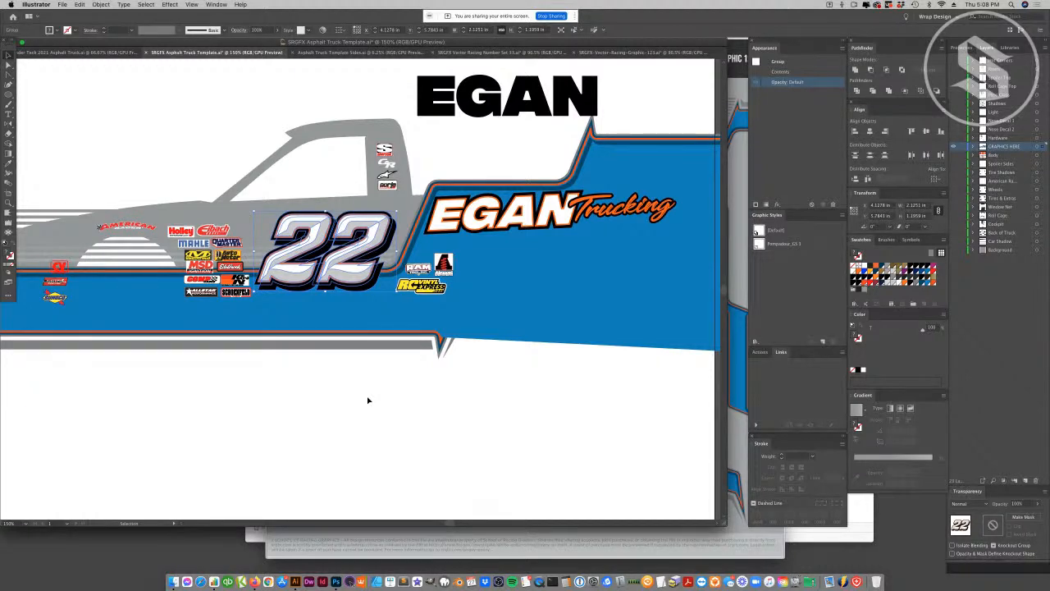
{"action": "left_click", "coordinate": [399, 410]}
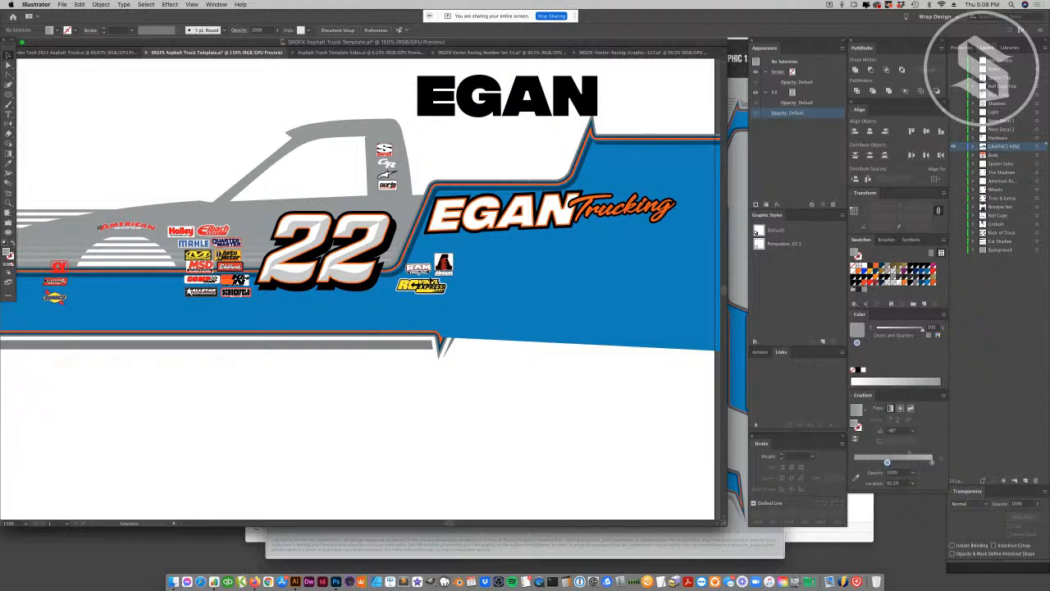
- Select the 22's black shadow shapes by matching fill color and recolor them with the stripe's sampled dark blue
{"action": "key", "text": "a"}
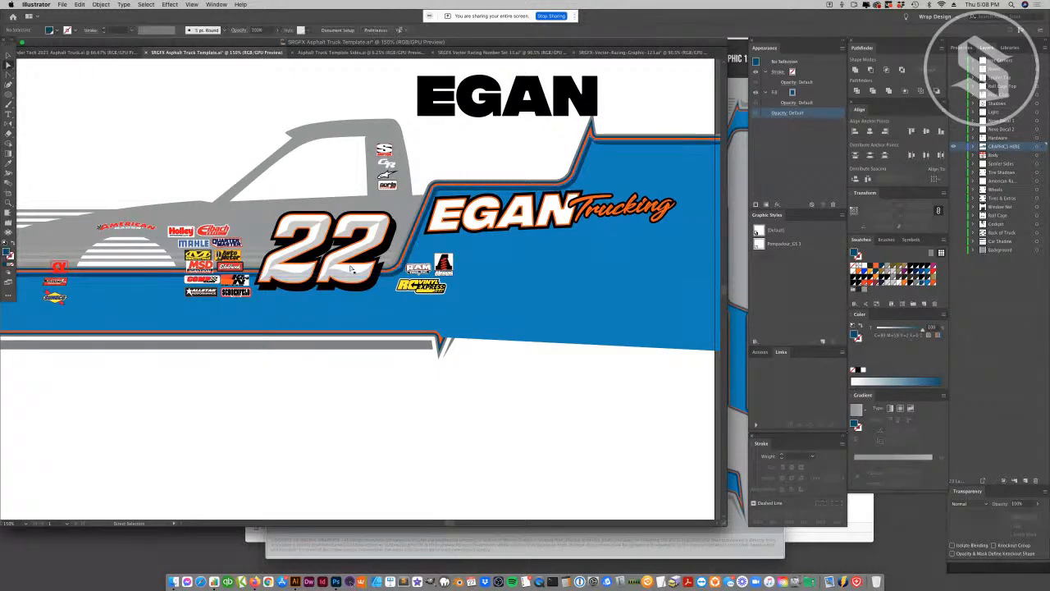
{"action": "left_click", "coordinate": [342, 294]}
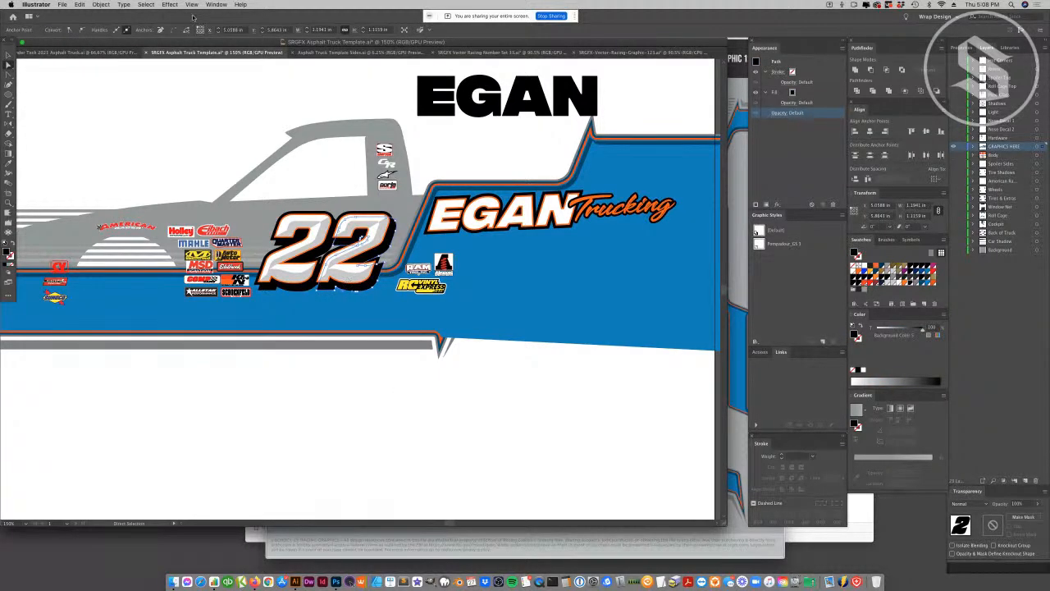
{"action": "left_click", "coordinate": [136, 6]}
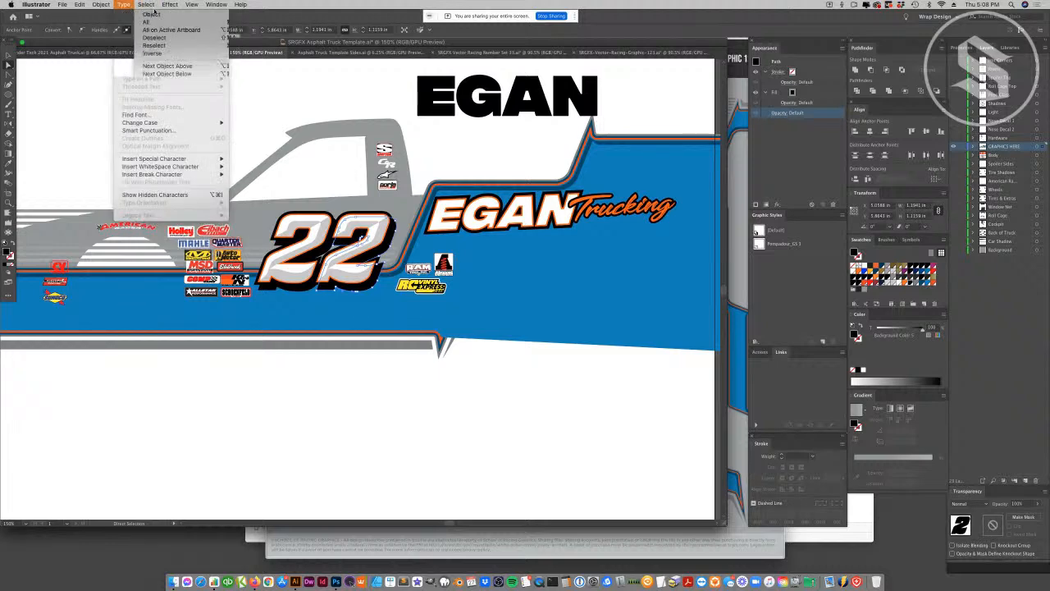
{"action": "mouse_move", "coordinate": [161, 86]}
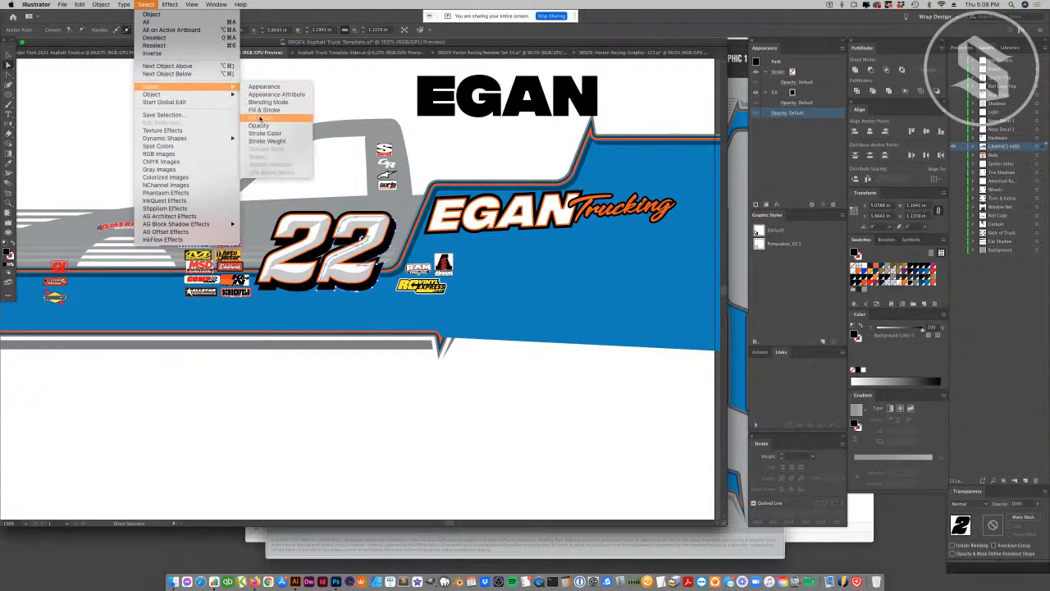
{"action": "left_click", "coordinate": [259, 118]}
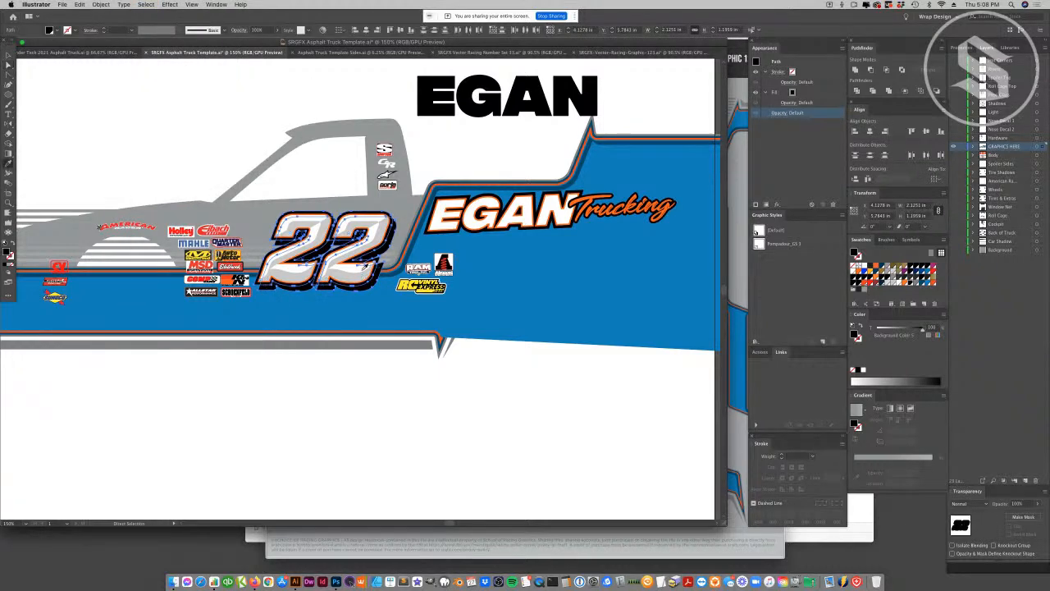
{"action": "key", "text": "super+shift+a"}
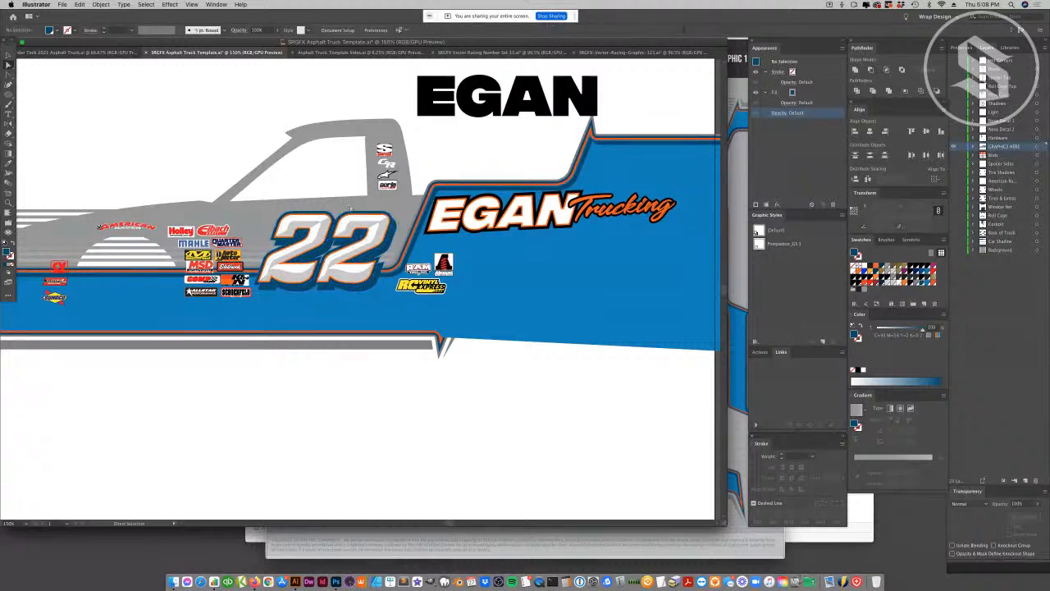
- Change the black offset fill behind the outlined EGAN lettering on the stripe to the dark blue swatch C=93 M=58 Y=2 K=0 2
{"action": "left_click", "coordinate": [8, 55]}
{"action": "left_click", "coordinate": [437, 230]}
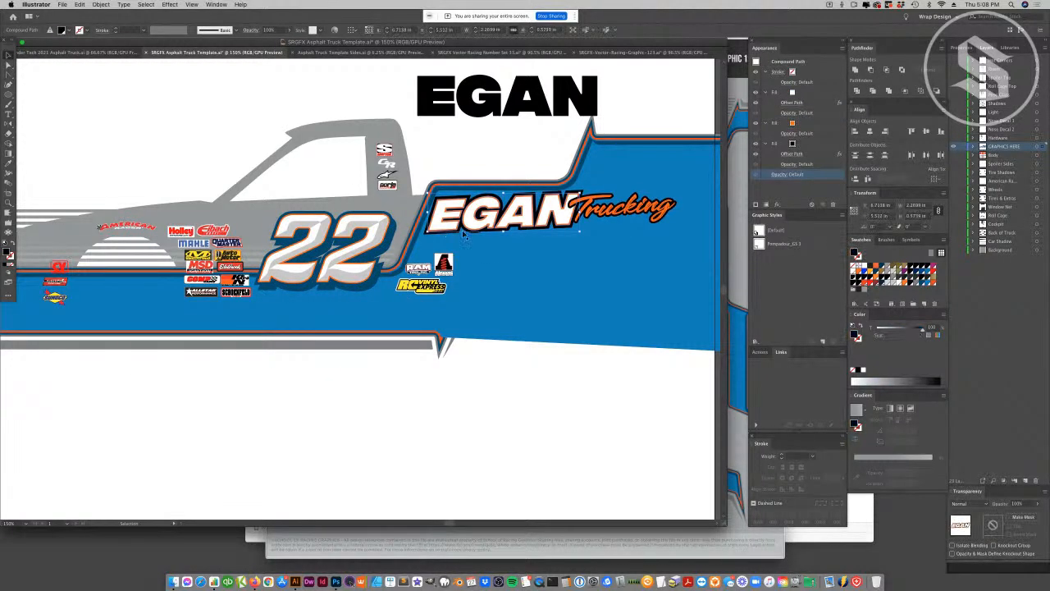
{"action": "key", "text": "a"}
{"action": "left_click", "coordinate": [371, 283]}
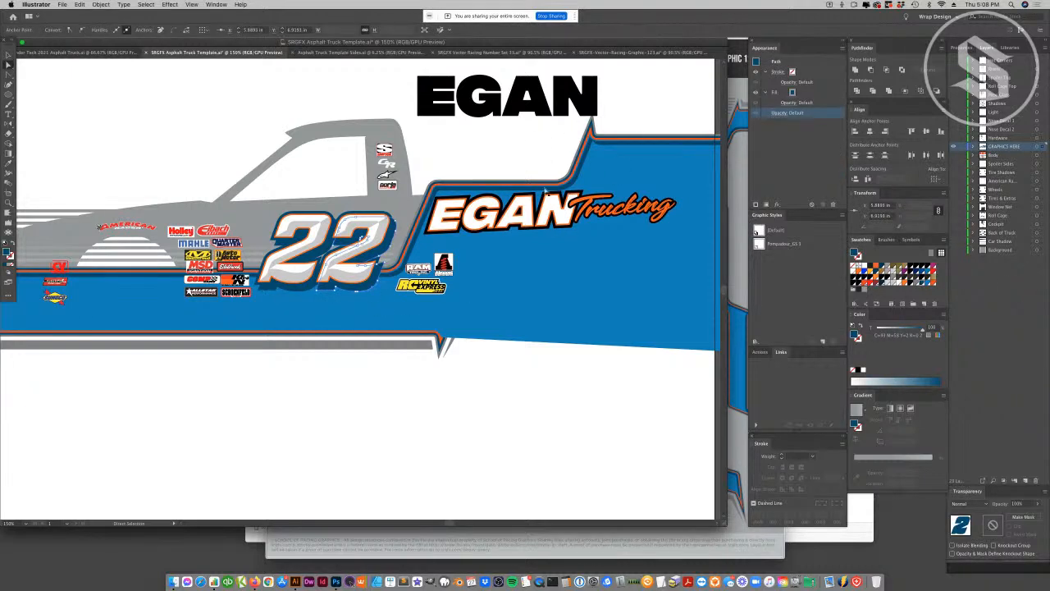
{"action": "left_click", "coordinate": [540, 220]}
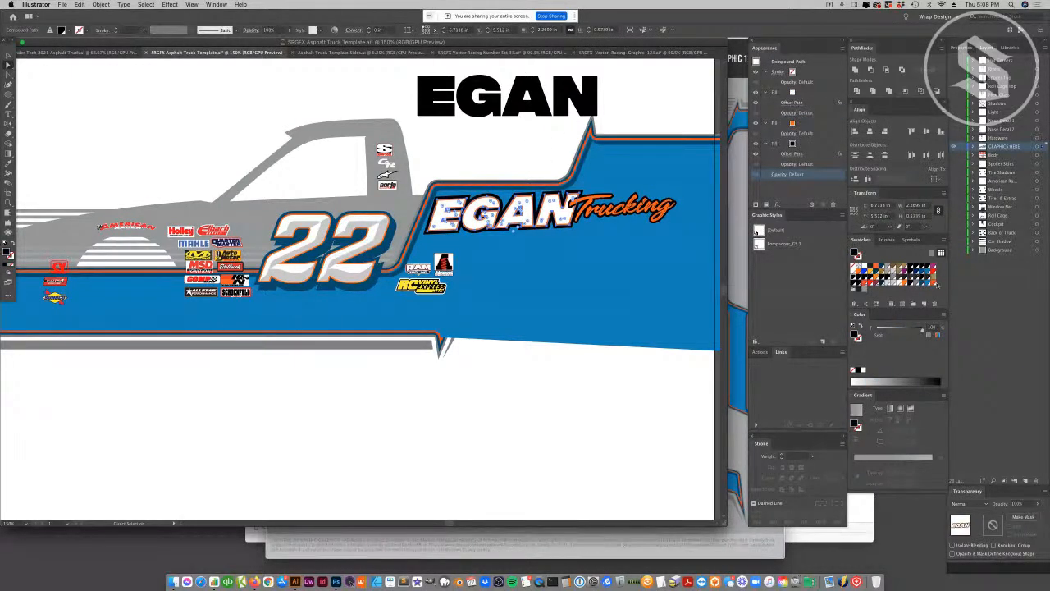
{"action": "left_click", "coordinate": [792, 144]}
{"action": "key", "text": "super+shift+a"}
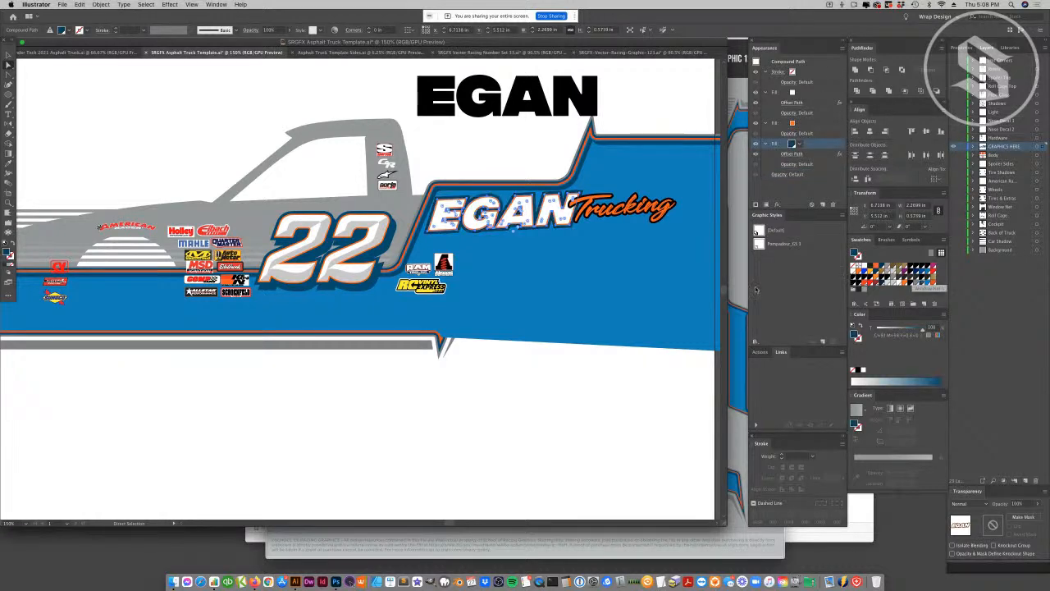
- Change the black offset fill behind the Trucking script to the same dark blue swatch and deselect it
{"action": "left_click", "coordinate": [8, 55]}
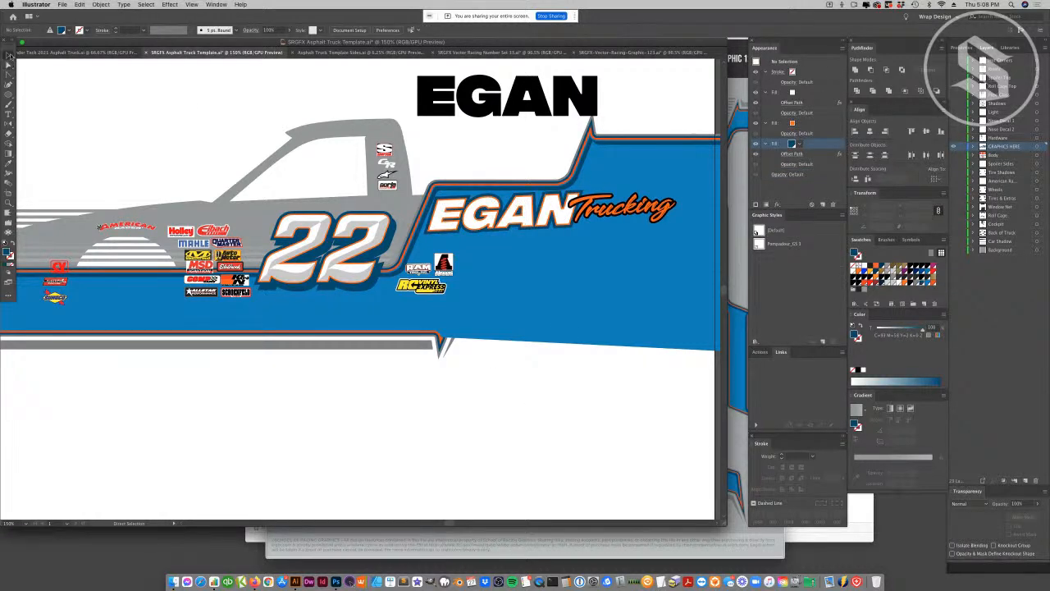
{"action": "left_click", "coordinate": [607, 210]}
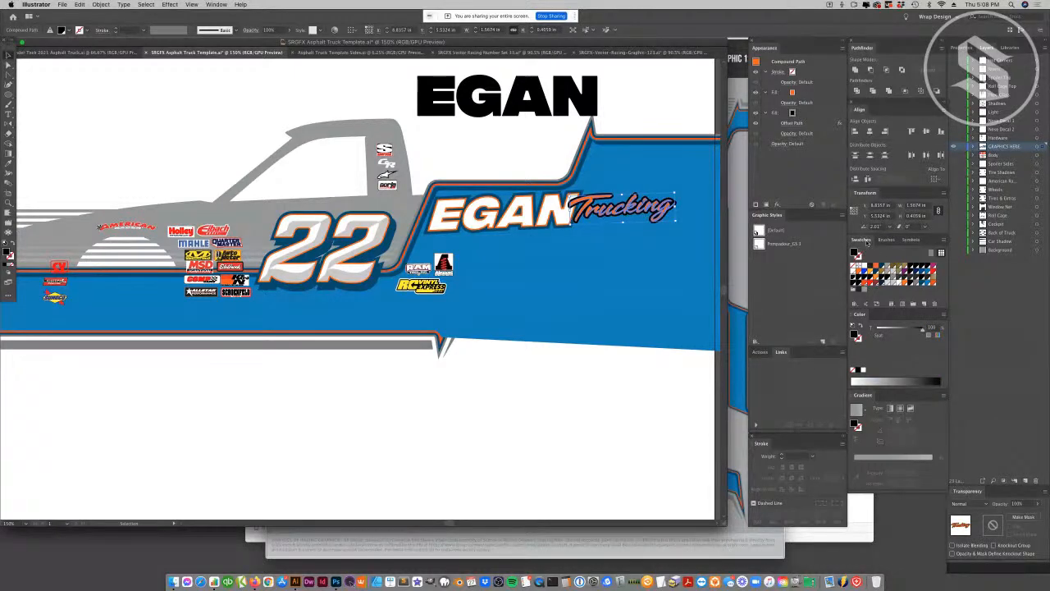
{"action": "left_click", "coordinate": [798, 113]}
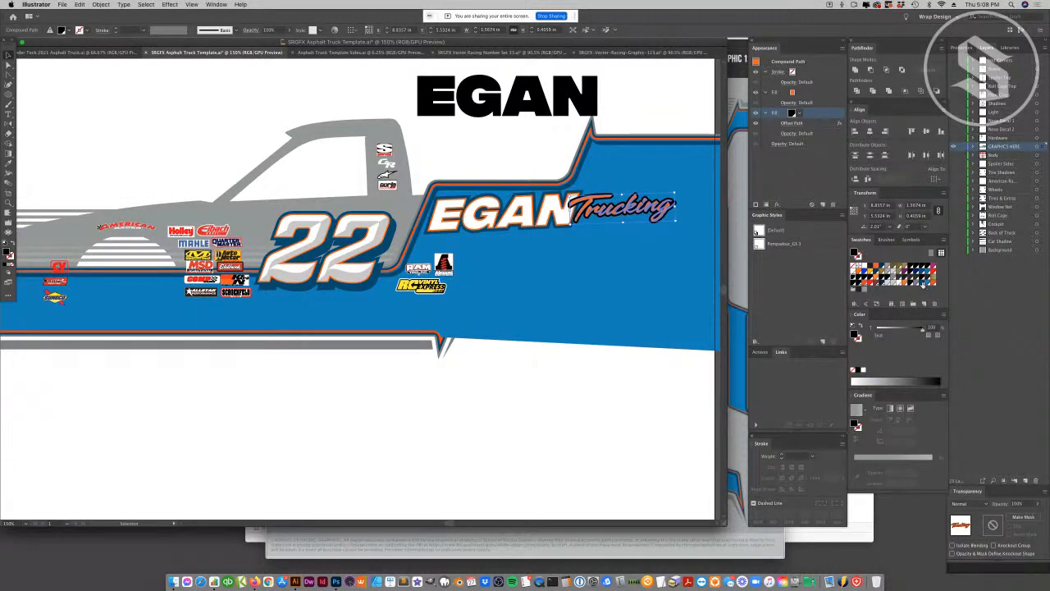
{"action": "left_click", "coordinate": [924, 282]}
{"action": "left_click", "coordinate": [649, 265]}
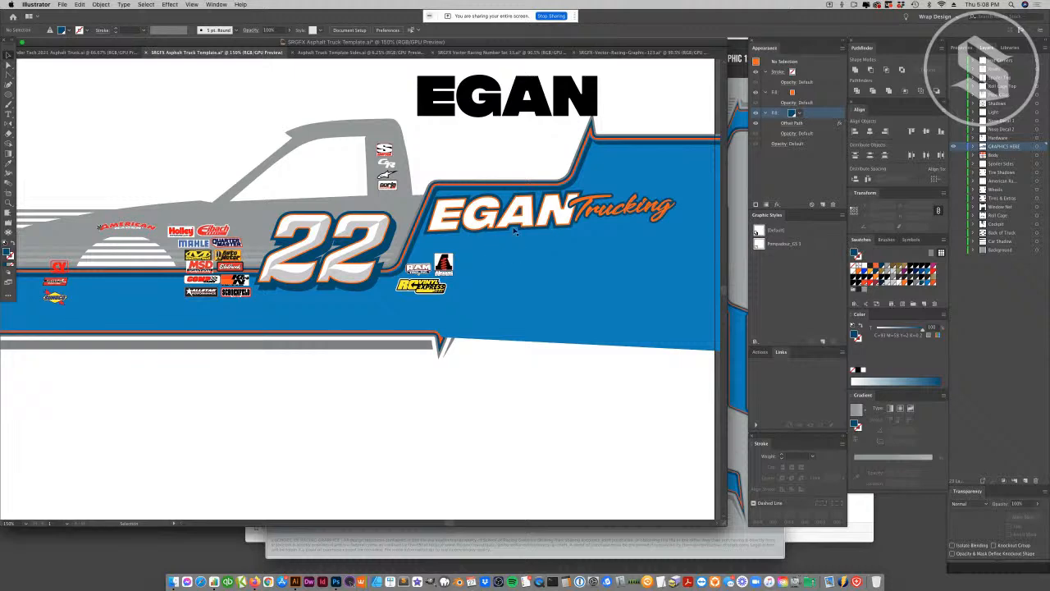
- Edit the global dark blue swatch to a darker mix of R 0, G 56, B 89 with preview on
{"action": "scroll", "coordinate": [320, 258], "scroll_direction": "left", "scroll_amount": 3}
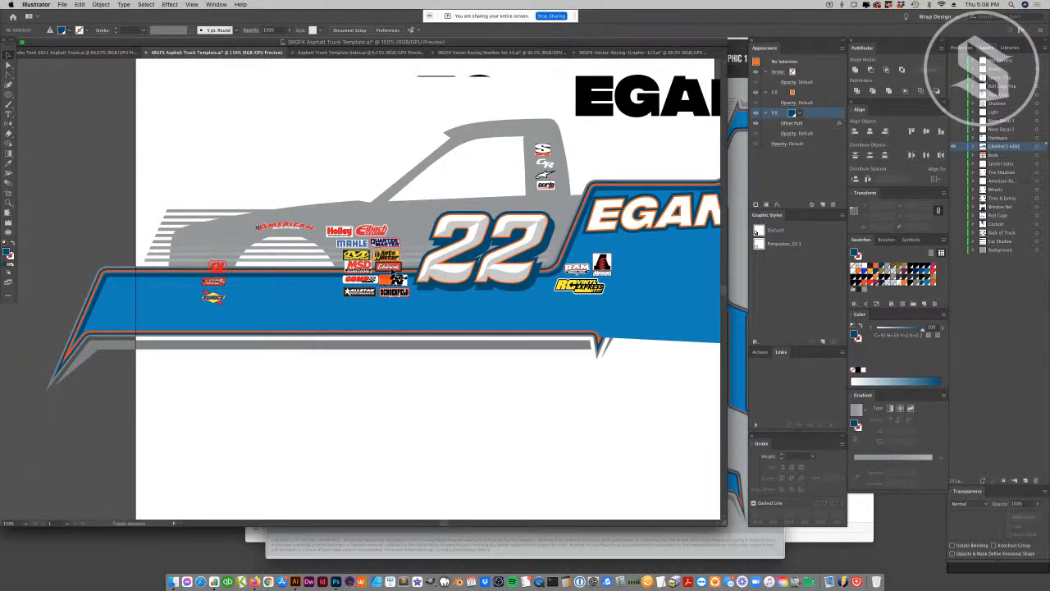
{"action": "scroll", "coordinate": [588, 427], "scroll_direction": "right", "scroll_amount": 3}
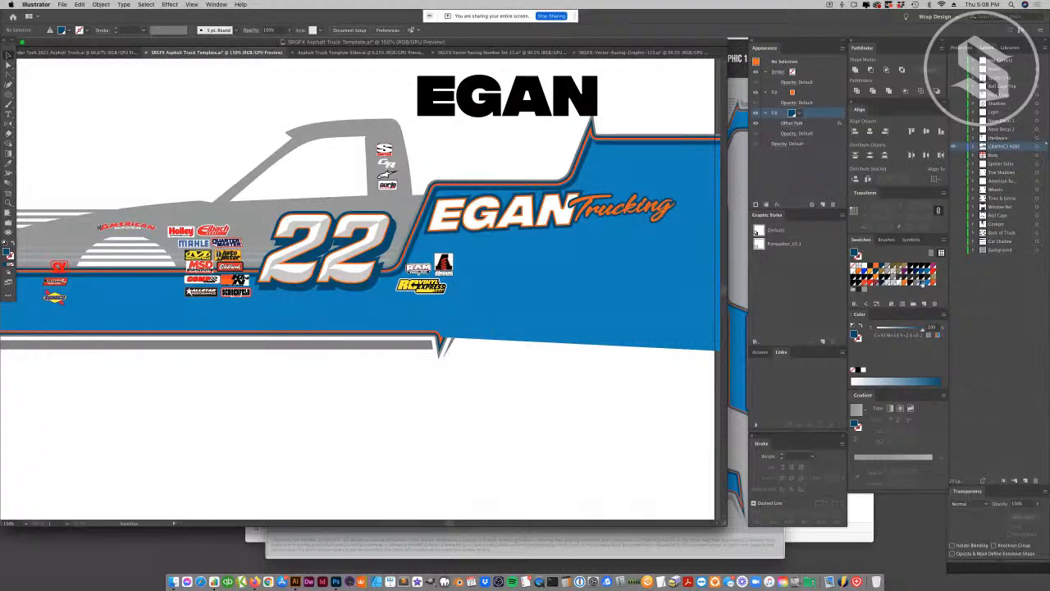
{"action": "double_click", "coordinate": [922, 283]}
{"action": "mouse_move", "coordinate": [705, 417]}
{"action": "left_mouse_down"}
{"action": "mouse_move", "coordinate": [695, 400]}
{"action": "mouse_move", "coordinate": [711, 428]}
{"action": "left_mouse_up"}
{"action": "left_click", "coordinate": [683, 469]}
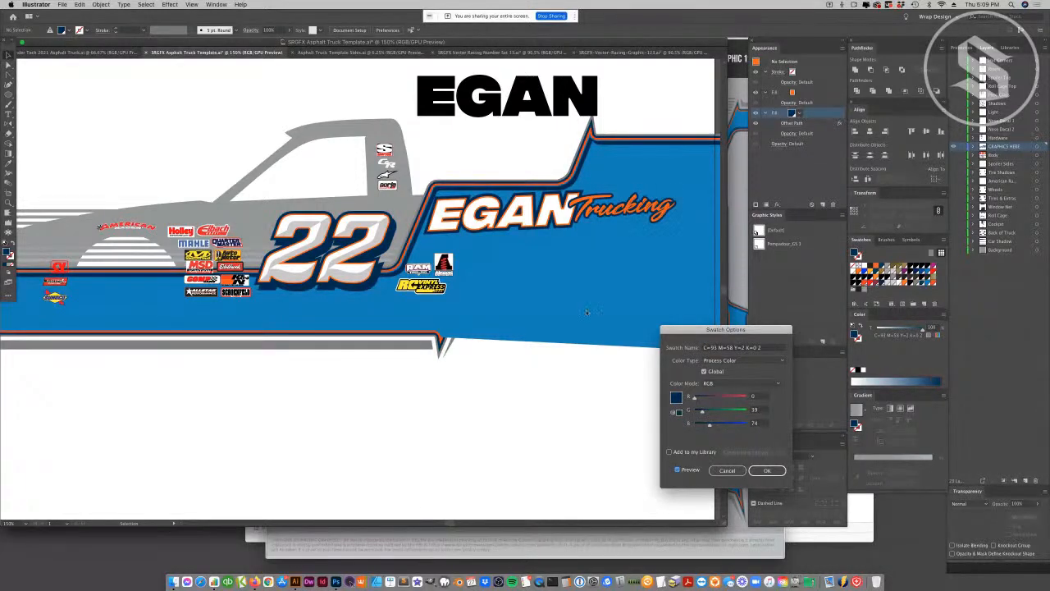
{"action": "left_click_drag", "start_coordinate": [710, 427], "coordinate": [692, 483]}
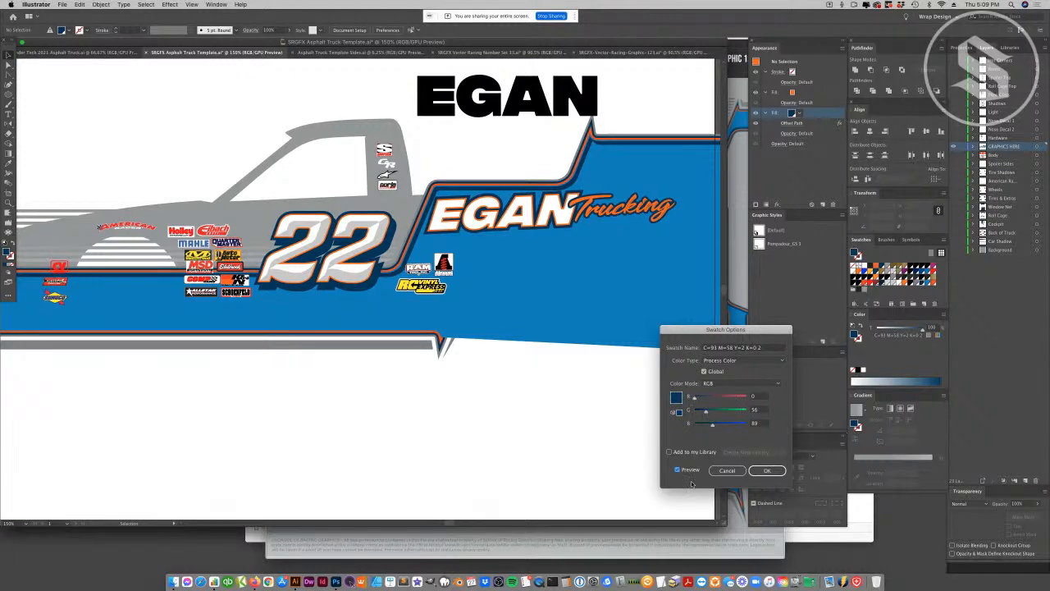
{"action": "left_click", "coordinate": [769, 470]}
- Isolate the stripe group and raise the anchor points at its upper step so the edges slope slightly, exiting isolation when done
{"action": "key", "text": "super+minus"}
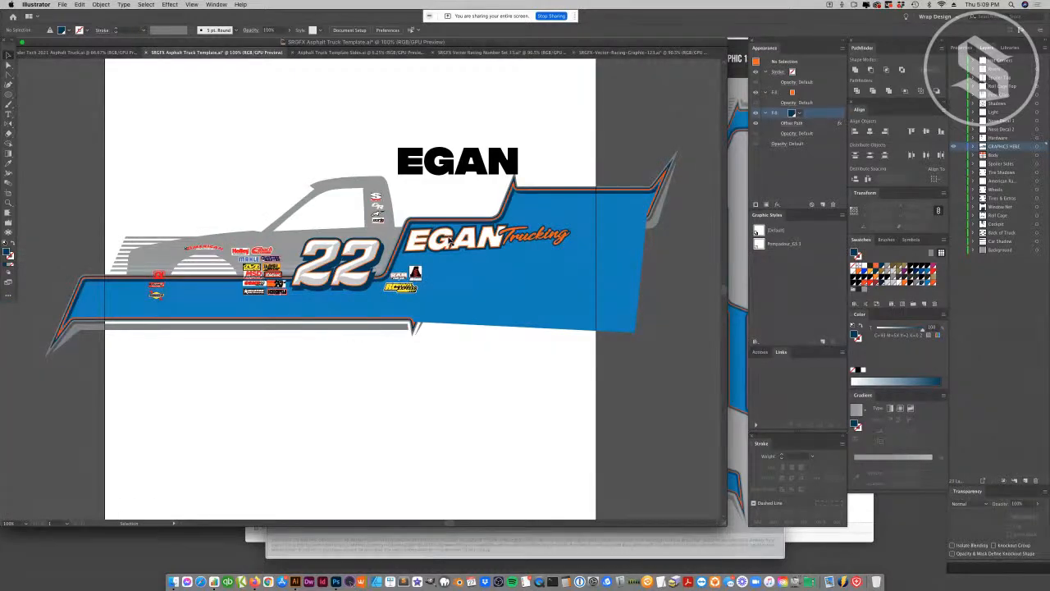
{"action": "left_click", "coordinate": [520, 209]}
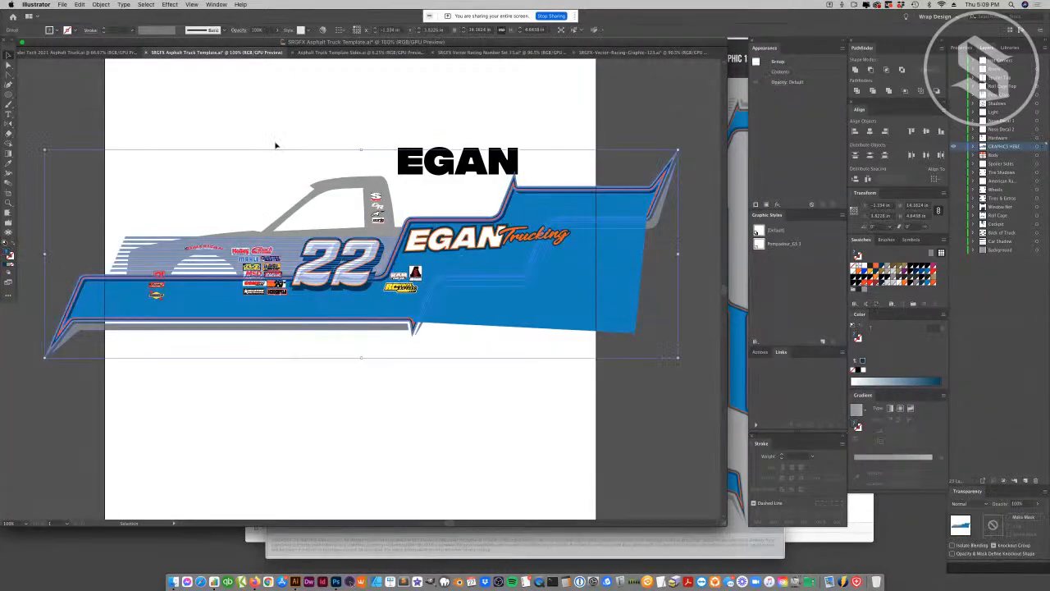
{"action": "double_click", "coordinate": [533, 218]}
{"action": "key", "text": "a"}
{"action": "left_click", "coordinate": [494, 223]}
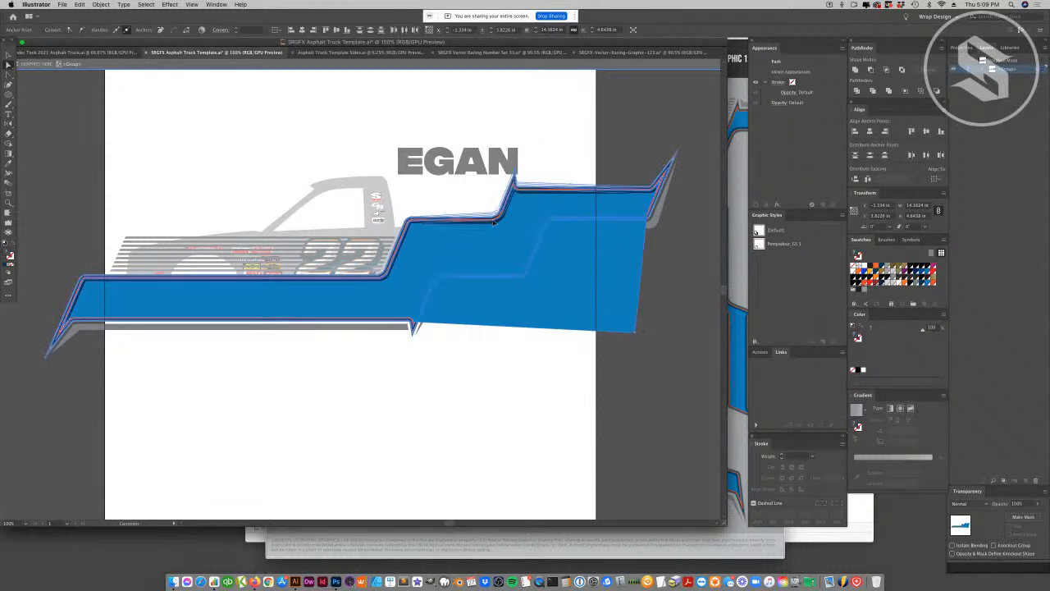
{"action": "key", "text": "Escape"}
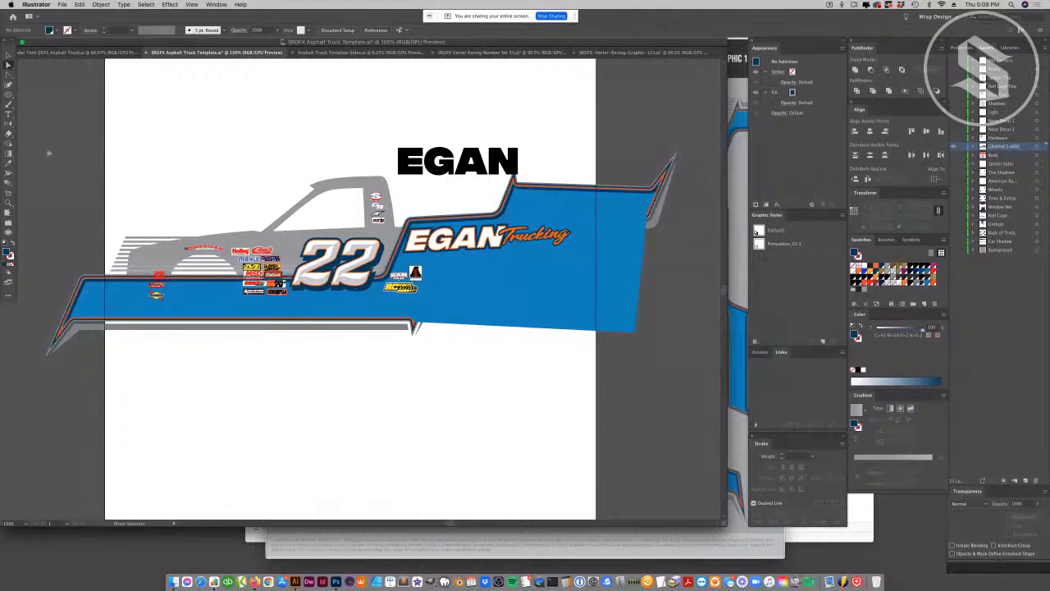
- Unlock all locked objects in the truck template artwork
{"action": "left_click", "coordinate": [8, 54]}
{"action": "left_click", "coordinate": [100, 5]}
{"action": "left_click", "coordinate": [111, 68]}
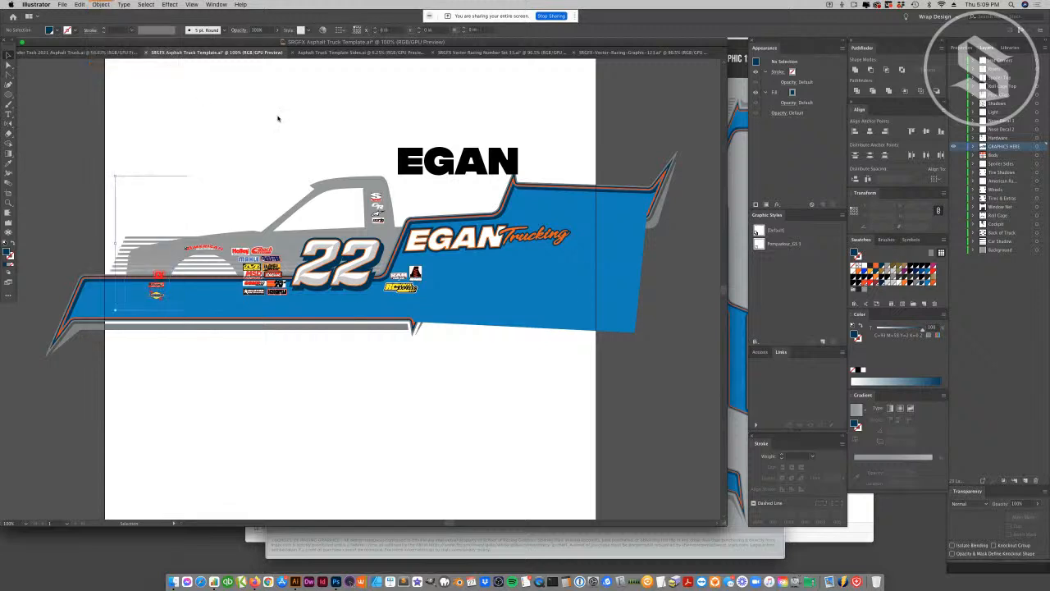
- Clip all the side graphics with the gray truck body shape brought to the front, and show the Body layer
{"action": "left_click_drag", "start_coordinate": [378, 224], "coordinate": [345, 211]}
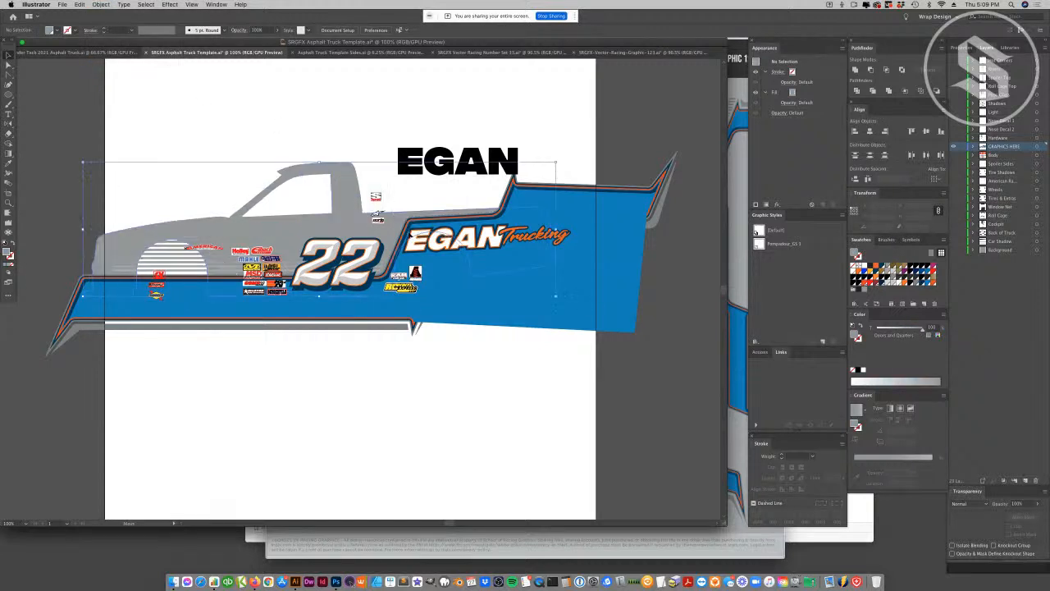
{"action": "key", "text": "super+z"}
{"action": "key", "text": "a"}
{"action": "key", "text": "shift+super+]"}
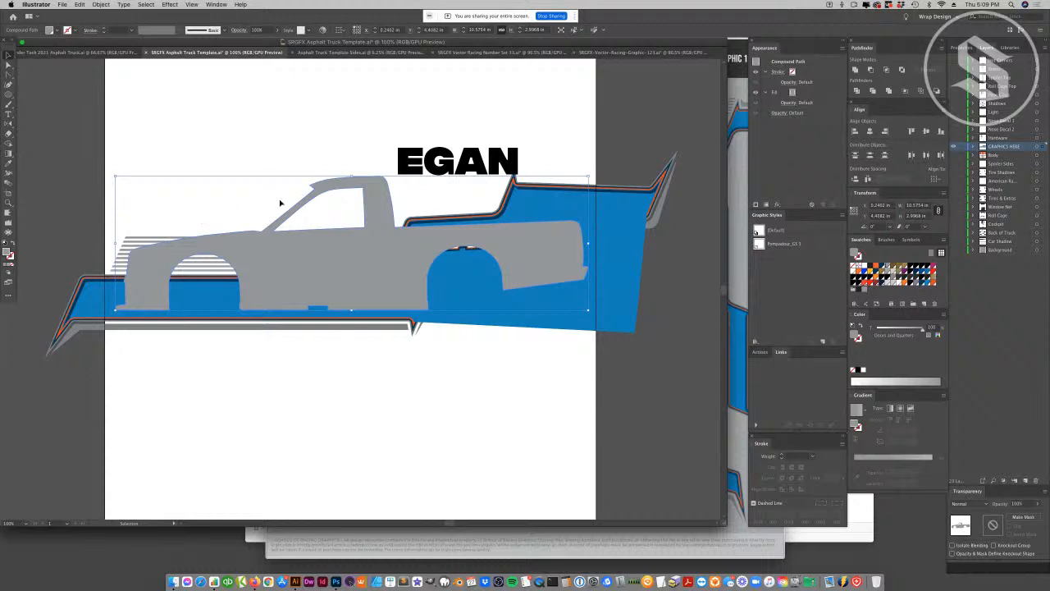
{"action": "left_click_drag", "start_coordinate": [75, 201], "coordinate": [708, 394]}
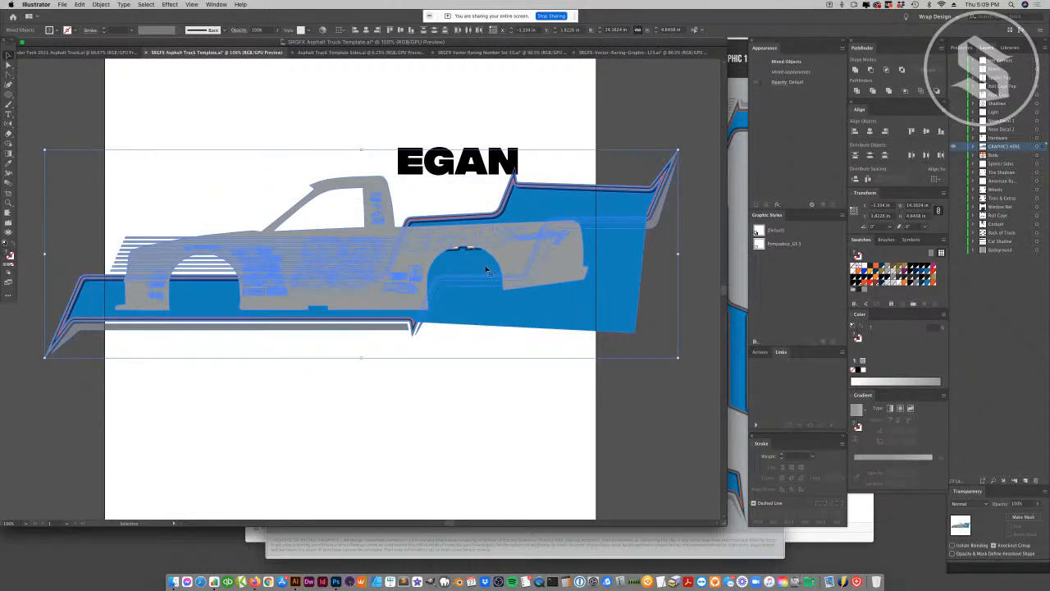
{"action": "right_click", "coordinate": [488, 256]}
{"action": "left_click", "coordinate": [513, 327]}
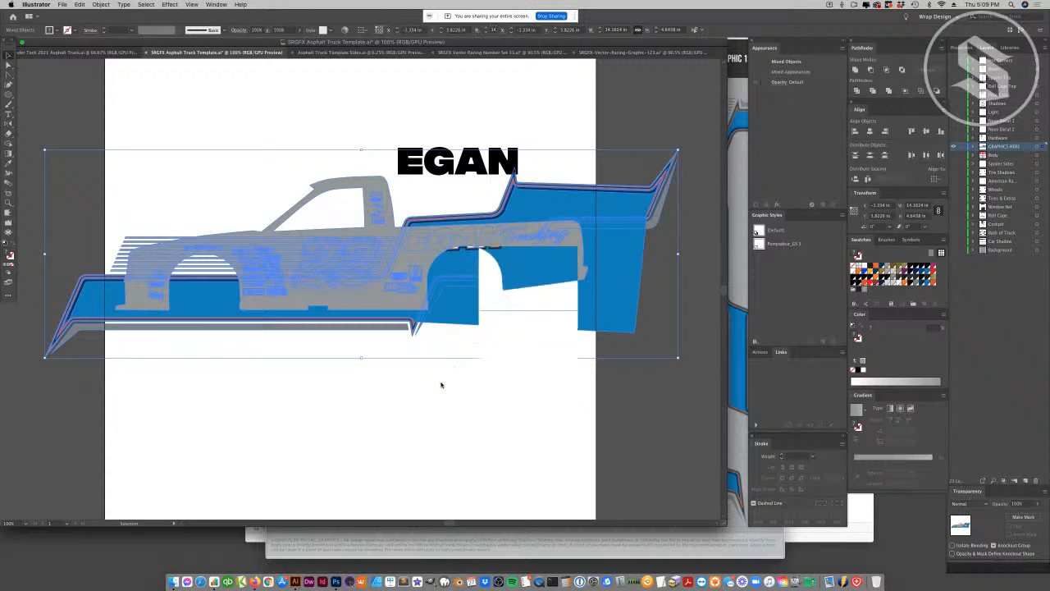
{"action": "left_click", "coordinate": [441, 385]}
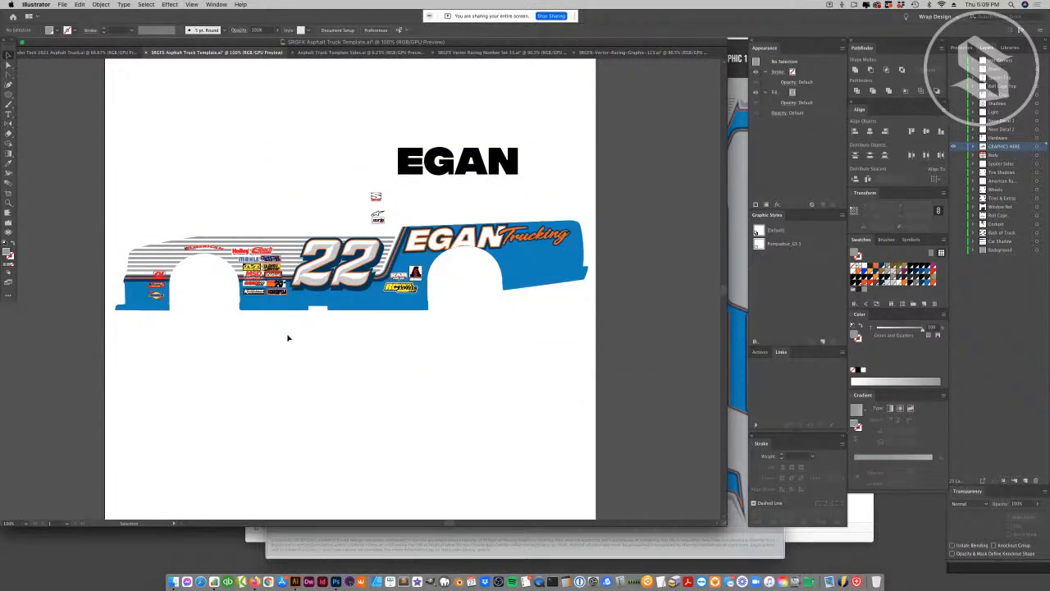
{"action": "left_click", "coordinate": [953, 155]}
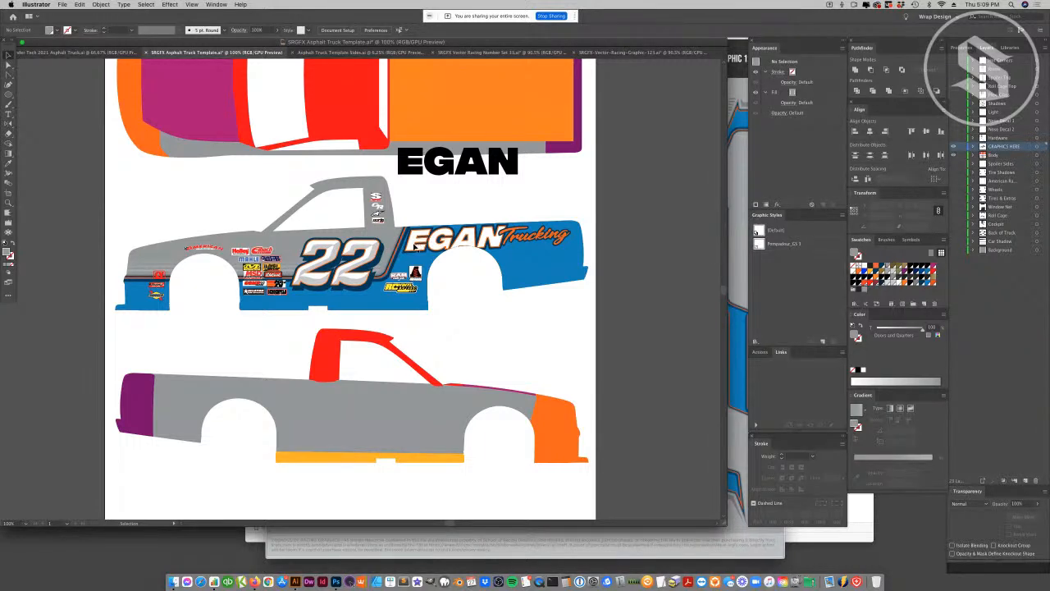
- Open the Shear settings for the stripe group inside the clipped artwork and preview horizontal angles of -20° and -10°
{"action": "left_click", "coordinate": [392, 264]}
{"action": "double_click", "coordinate": [394, 264]}
{"action": "left_click", "coordinate": [394, 264]}
{"action": "right_click", "coordinate": [408, 263]}
{"action": "mouse_move", "coordinate": [443, 360]}
{"action": "left_click", "coordinate": [533, 402]}
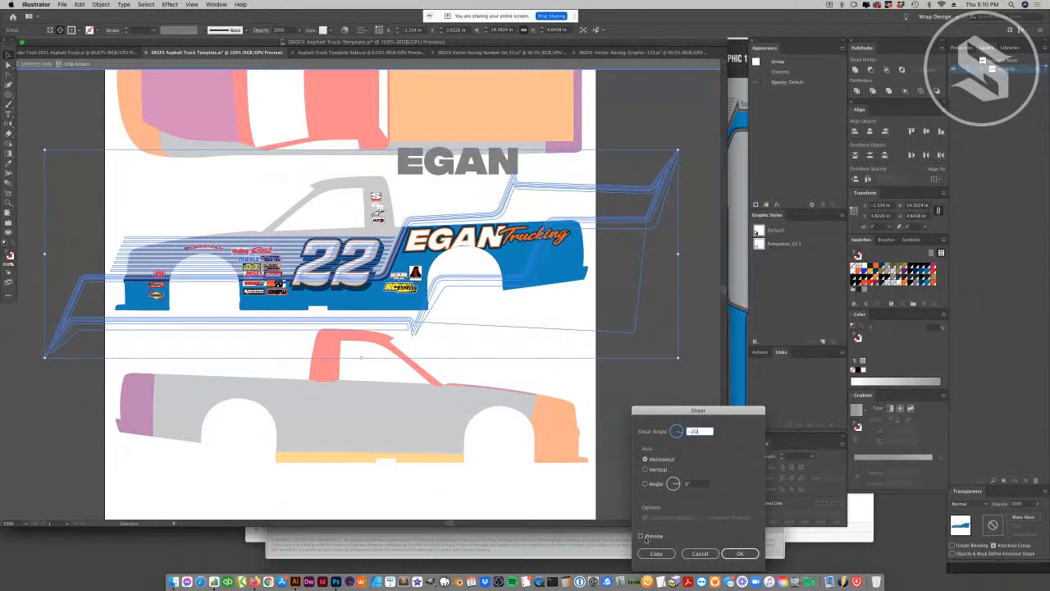
{"action": "left_click", "coordinate": [640, 535]}
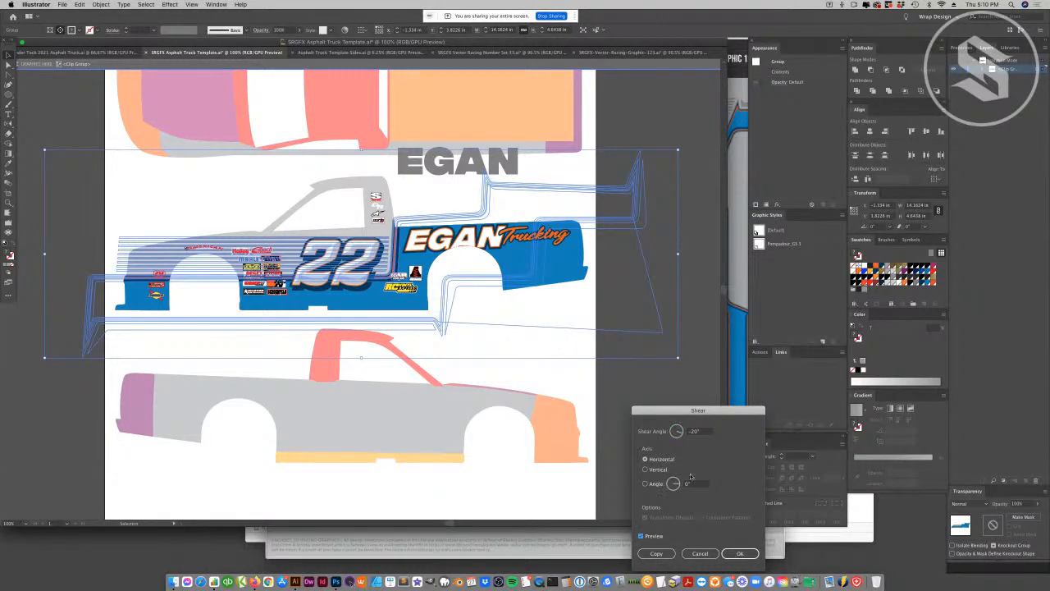
{"action": "double_click", "coordinate": [693, 431]}
{"action": "type", "text": "-1"}
{"action": "left_click", "coordinate": [641, 536]}
{"action": "double_click", "coordinate": [689, 432]}
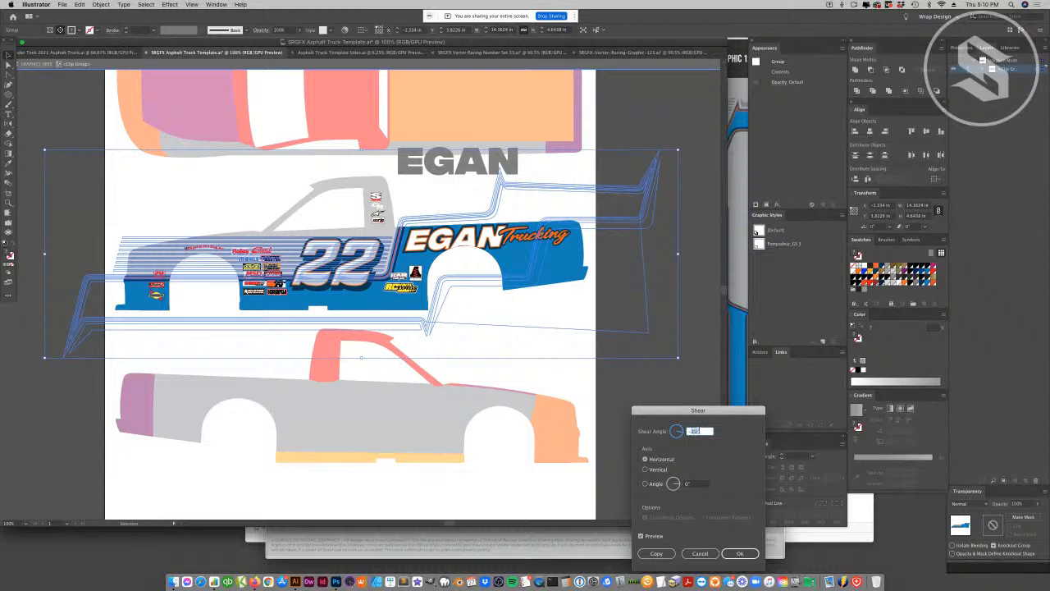
{"action": "left_click", "coordinate": [641, 536]}
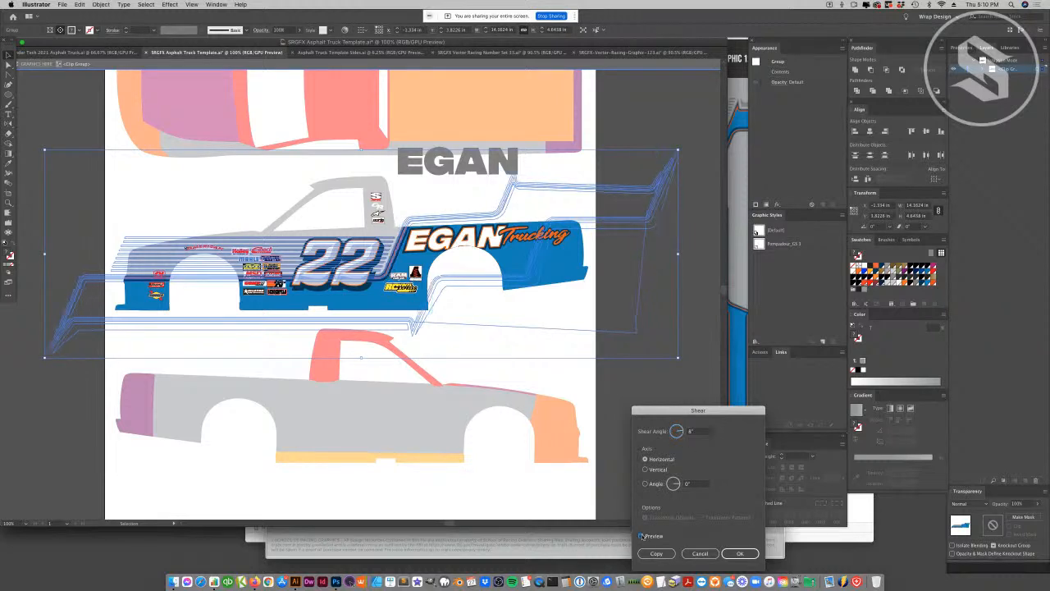
- Preview a -8° horizontal shear, apply -7° to the stripe group instead, and exit isolation
{"action": "double_click", "coordinate": [689, 431]}
{"action": "type", "text": "-8"}
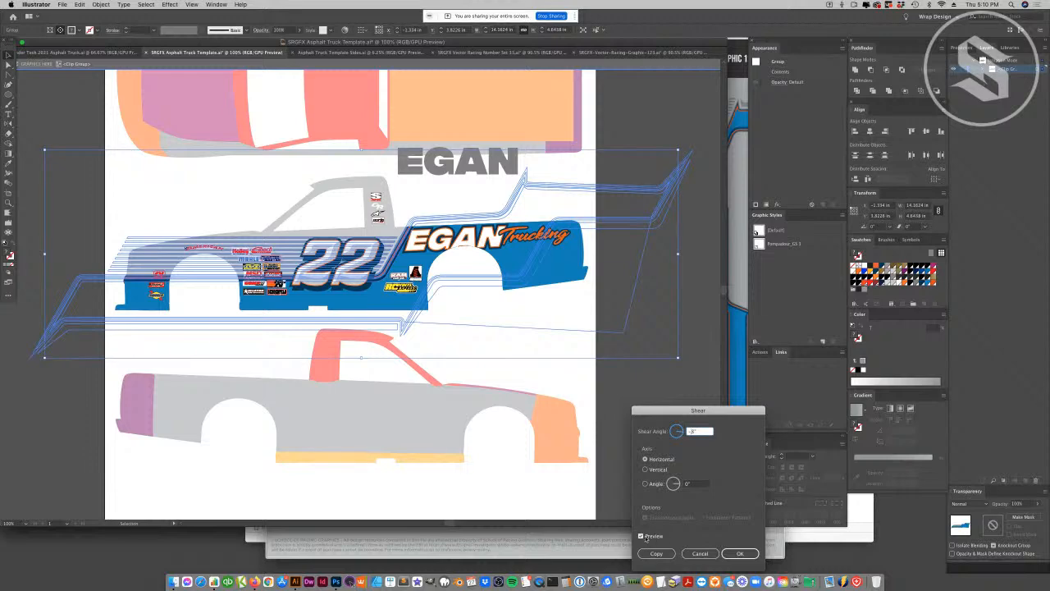
{"action": "left_click", "coordinate": [642, 536]}
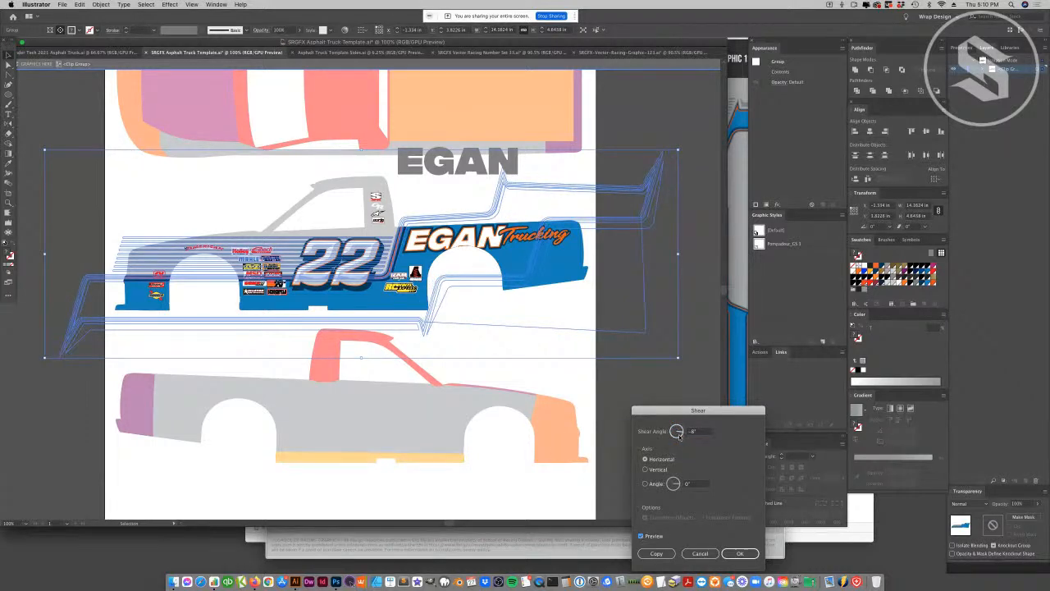
{"action": "double_click", "coordinate": [694, 432]}
{"action": "type", "text": "-7"}
{"action": "left_click", "coordinate": [640, 536]}
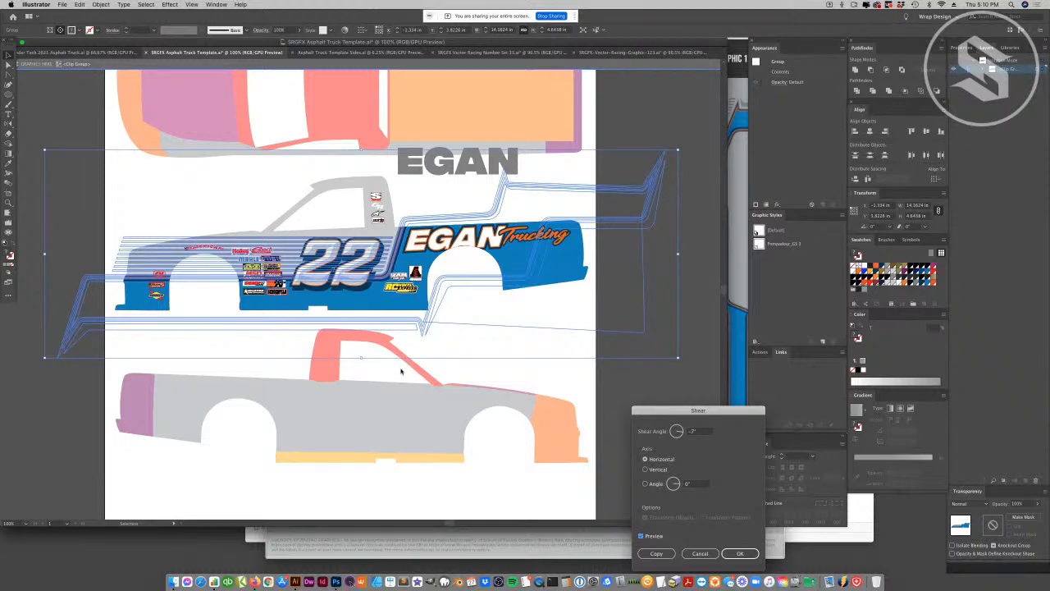
{"action": "left_click", "coordinate": [734, 552]}
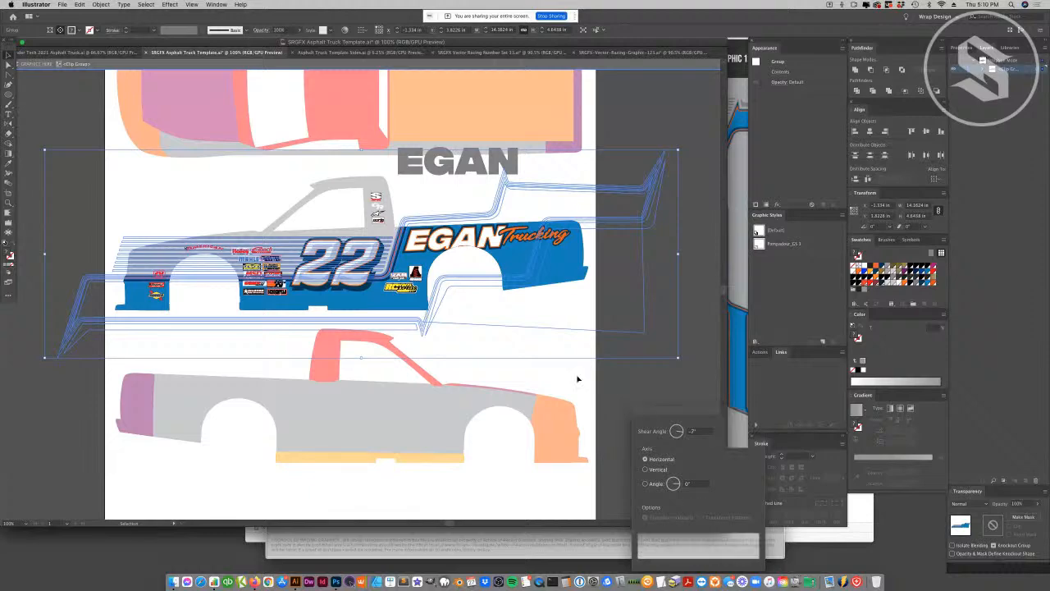
{"action": "left_click", "coordinate": [530, 347]}
{"action": "left_click", "coordinate": [430, 67]}
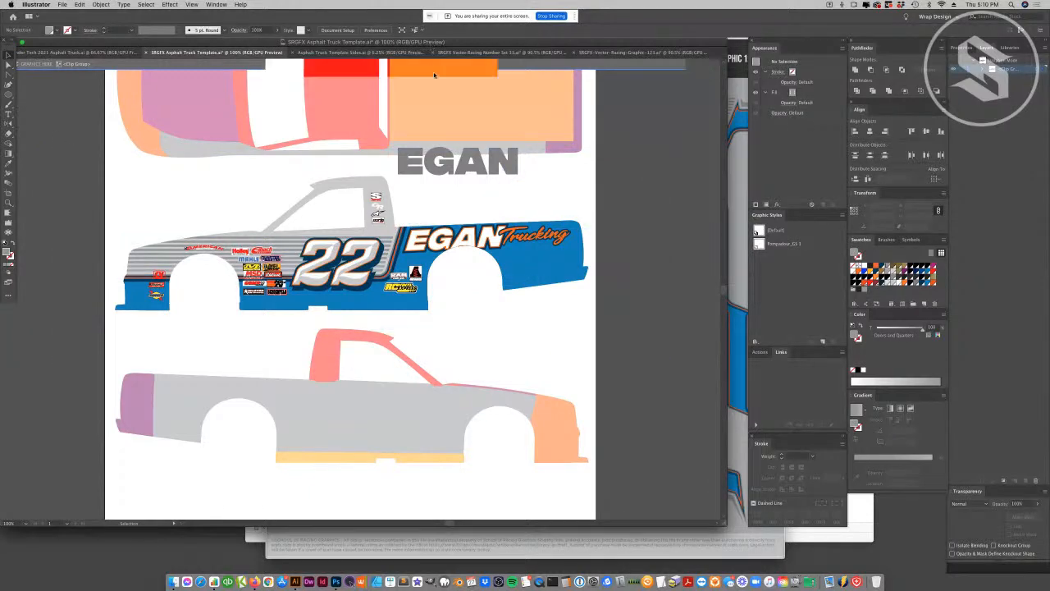
- Isolate the clipped artwork and shear the stripes, number 22 and EGAN lettering together horizontally by 10°
{"action": "left_click", "coordinate": [8, 203]}
{"action": "left_click", "coordinate": [338, 288]}
{"action": "left_click", "coordinate": [417, 264]}
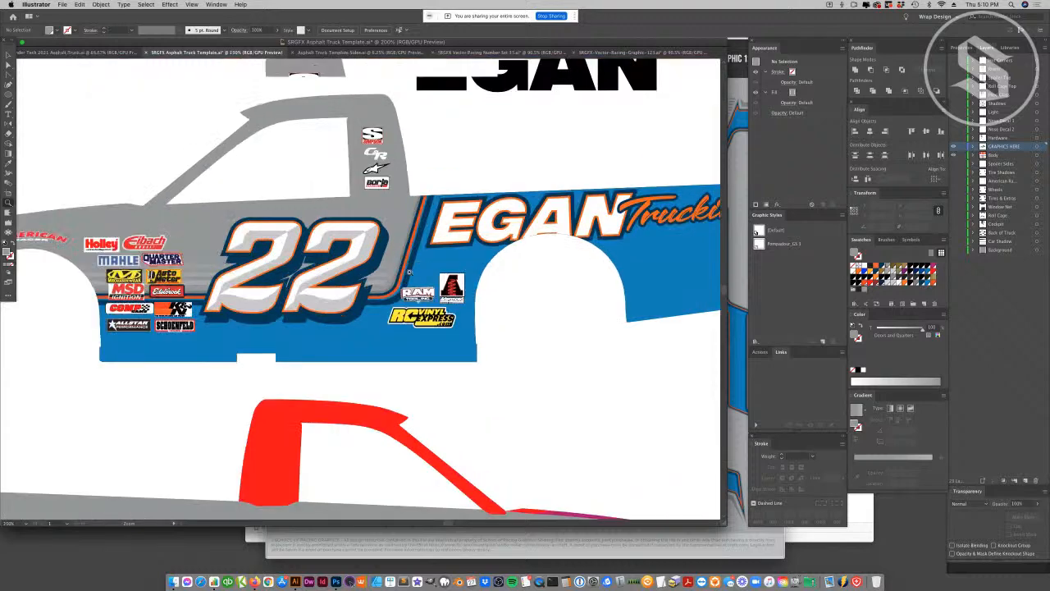
{"action": "left_click", "coordinate": [415, 271]}
{"action": "left_click", "coordinate": [9, 55]}
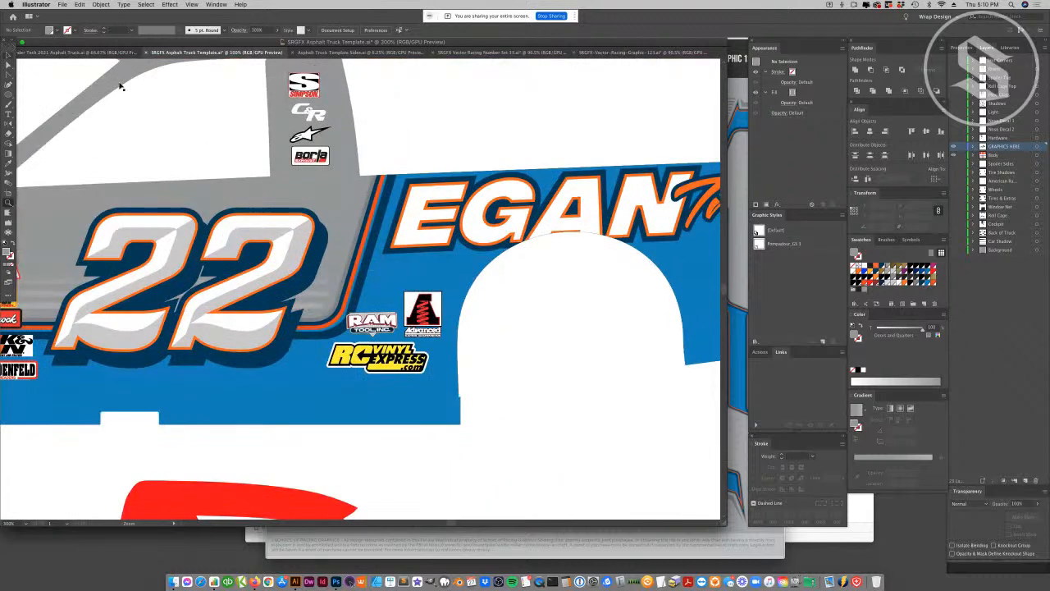
{"action": "double_click", "coordinate": [434, 243]}
{"action": "left_click", "coordinate": [435, 243]}
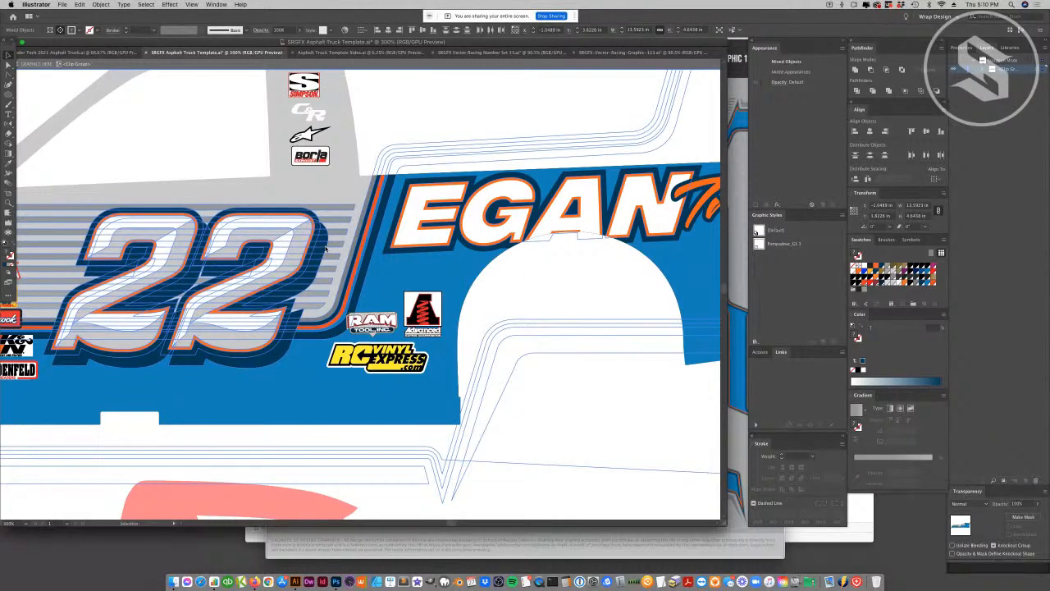
{"action": "key", "text": "F6"}
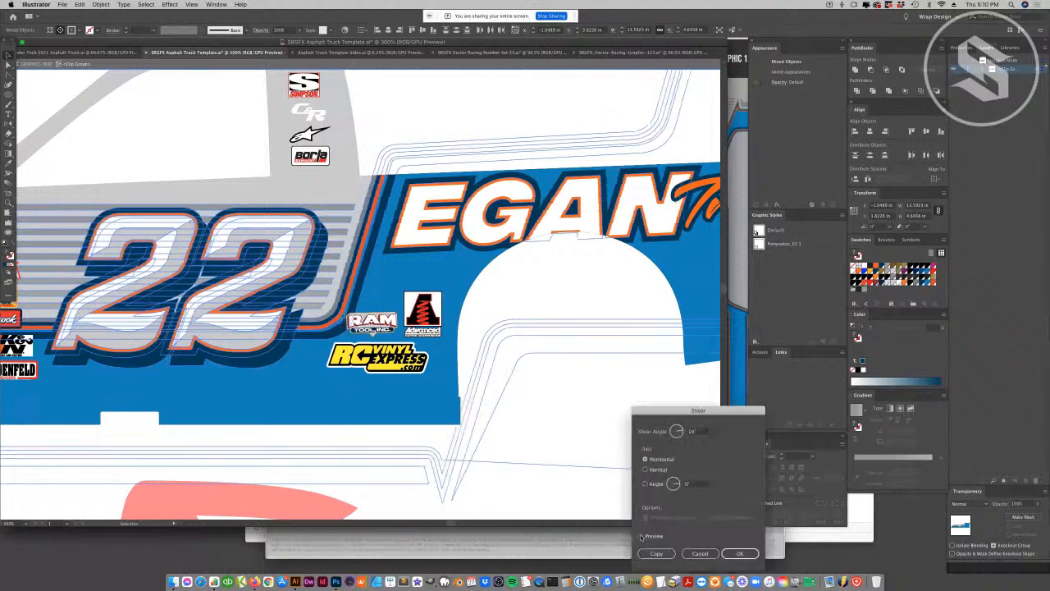
{"action": "key", "text": "Return"}
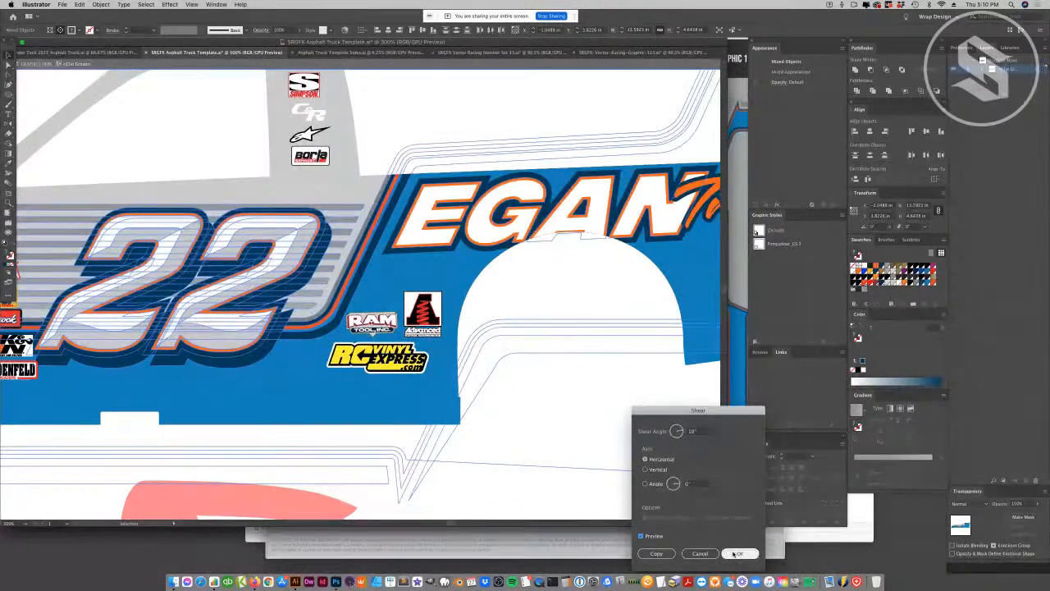
{"action": "key", "text": "super+minus"}
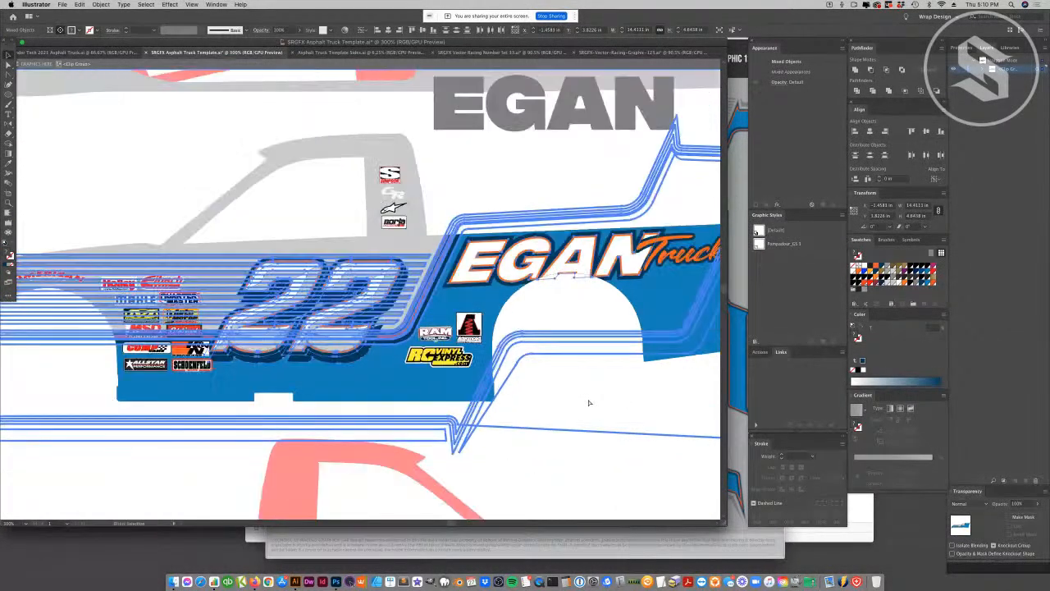
{"action": "left_click", "coordinate": [592, 454]}
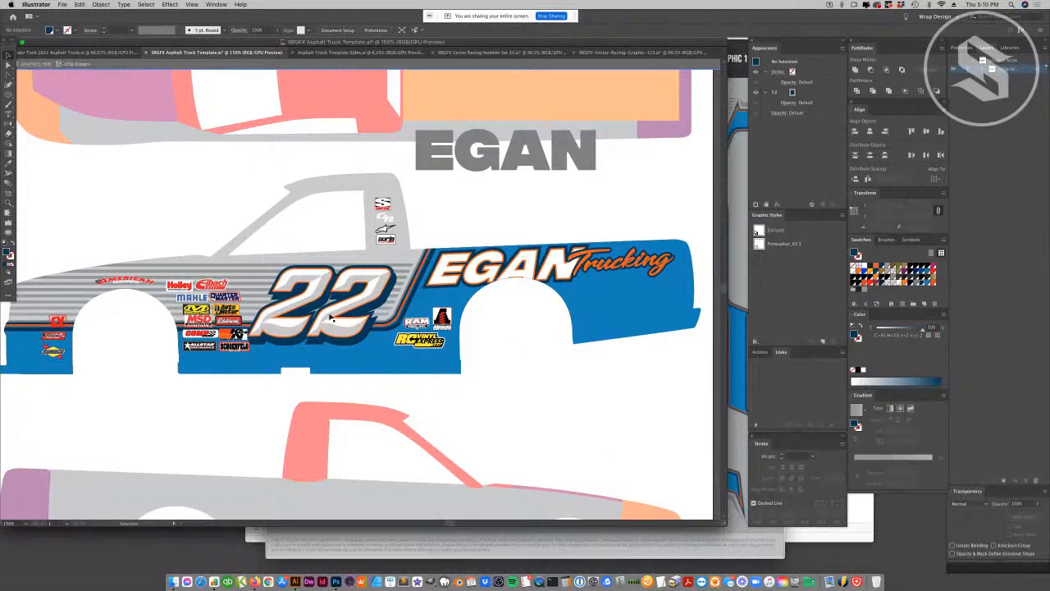
- Enlarge the number 22 inside the clipped artwork from its center to about 2.58 in wide and 1.35 in tall
{"action": "left_click", "coordinate": [348, 332]}
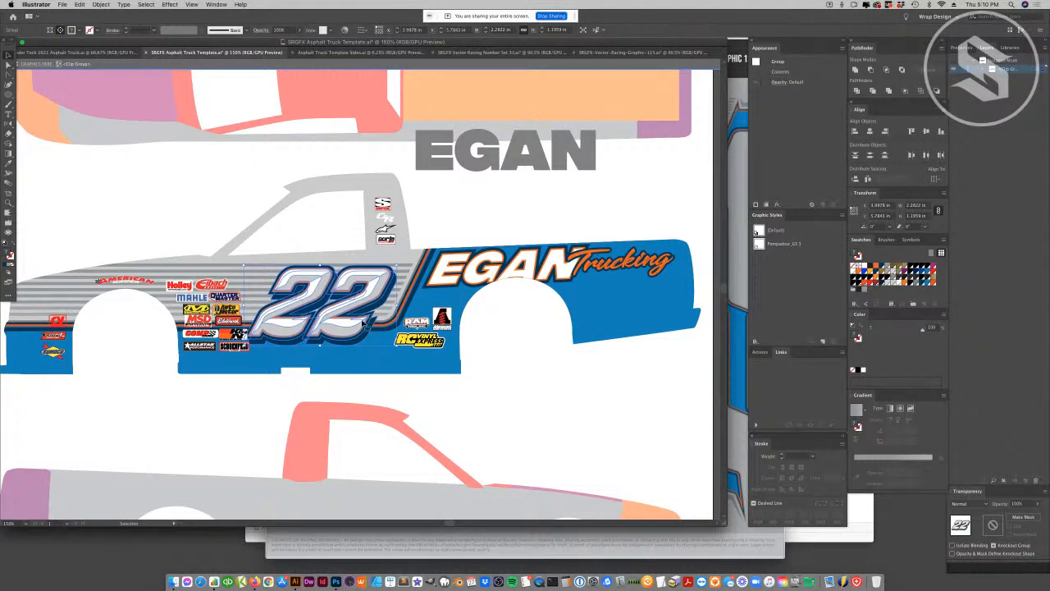
{"action": "left_click", "coordinate": [231, 335]}
{"action": "left_click", "coordinate": [383, 308]}
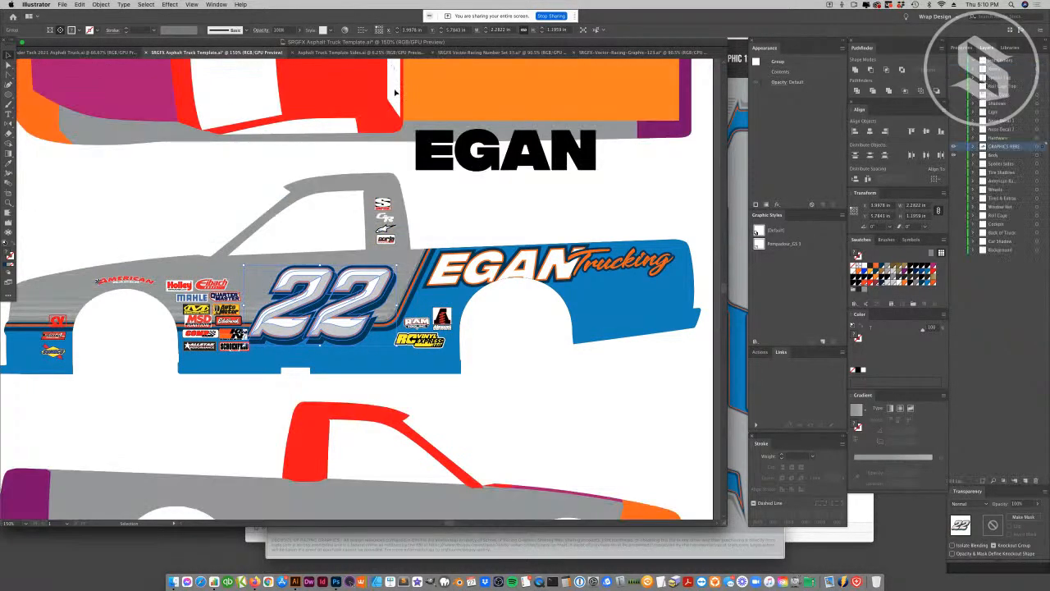
{"action": "left_click", "coordinate": [493, 343]}
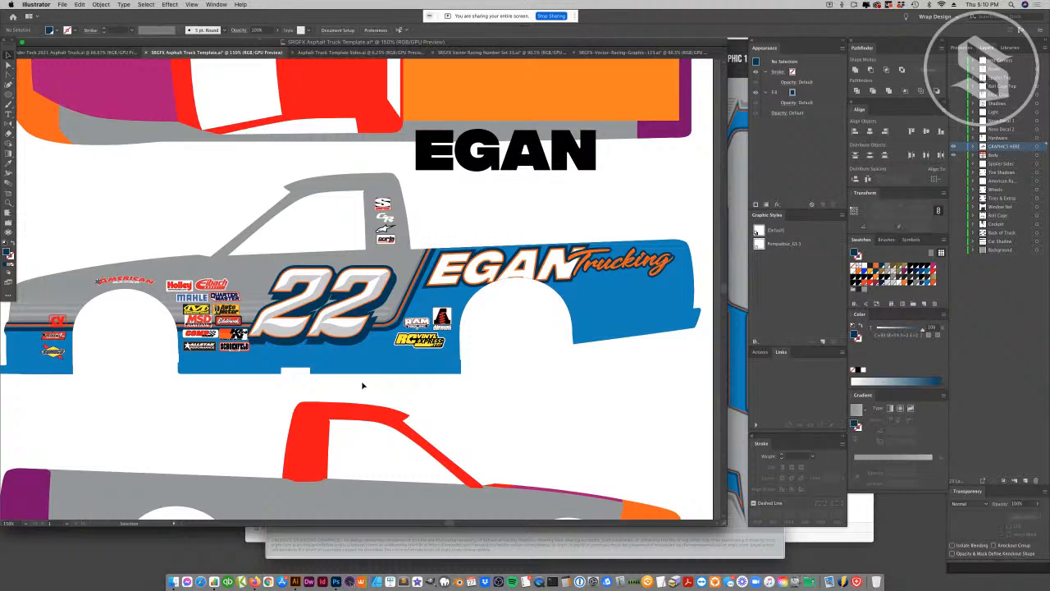
{"action": "left_click", "coordinate": [346, 332]}
{"action": "double_click", "coordinate": [346, 332]}
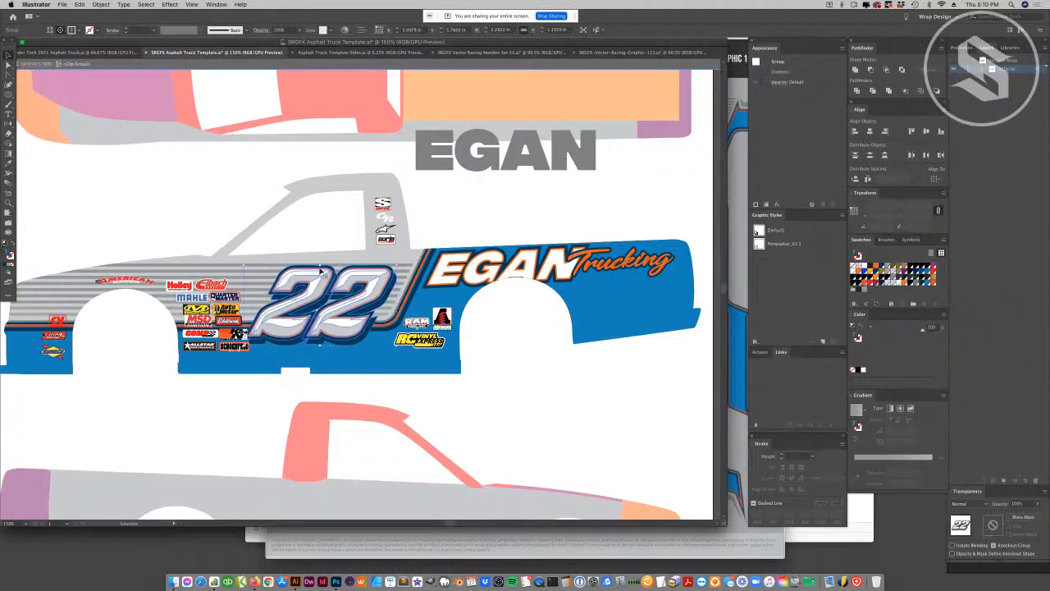
{"action": "left_click_drag", "start_coordinate": [321, 261], "coordinate": [321, 256]}
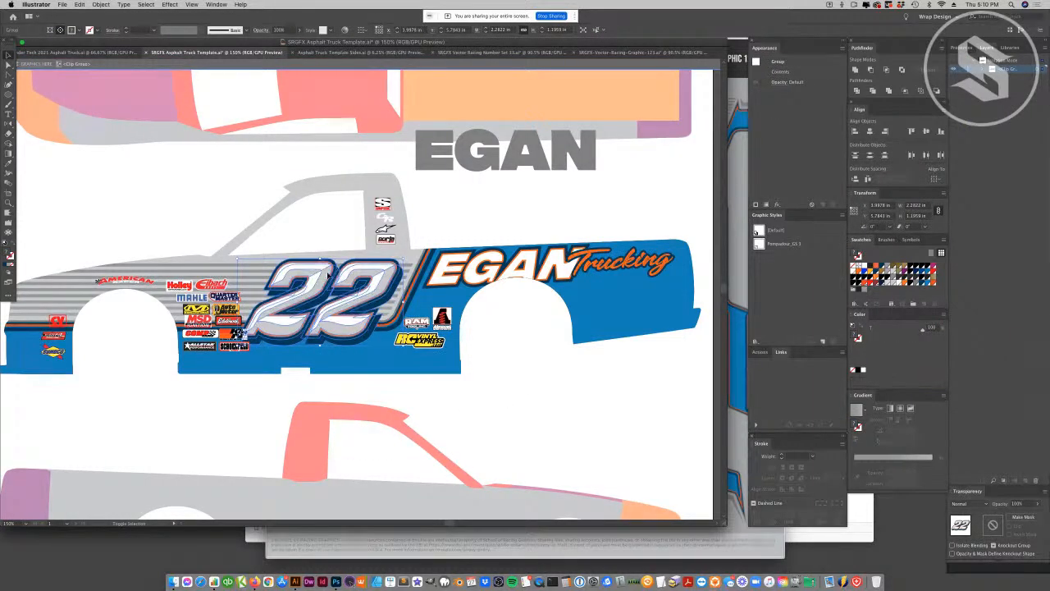
{"action": "left_click_drag", "start_coordinate": [320, 344], "coordinate": [320, 348]}
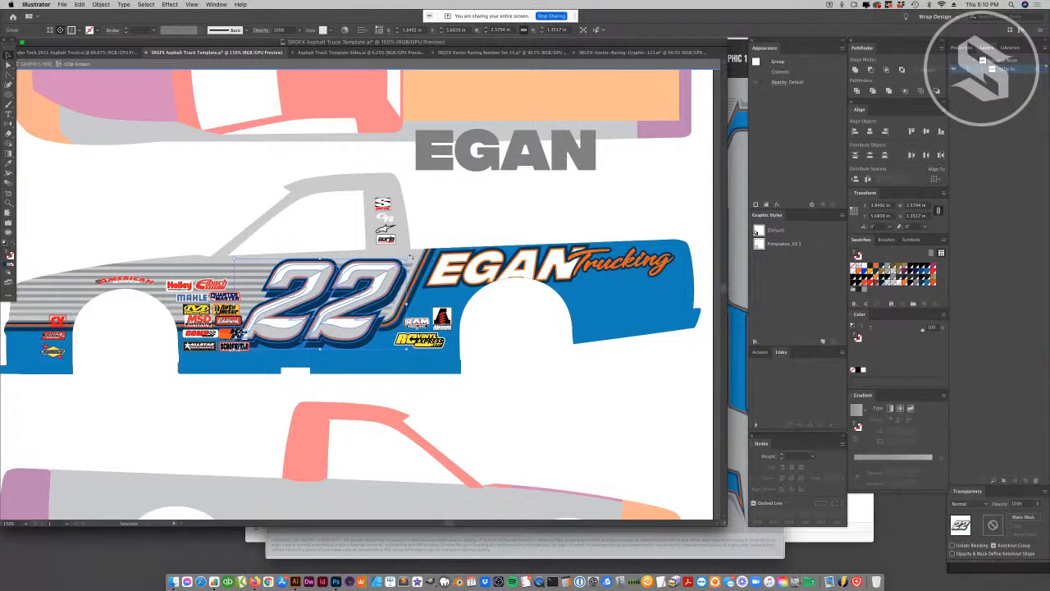
- Apply an opposite horizontal shear to the stripes, number 22 and EGAN lettering to reverse their added 10° slant
{"action": "left_click", "coordinate": [410, 258]}
{"action": "left_click", "coordinate": [406, 262]}
{"action": "left_click", "coordinate": [415, 277], "text": "shift"}
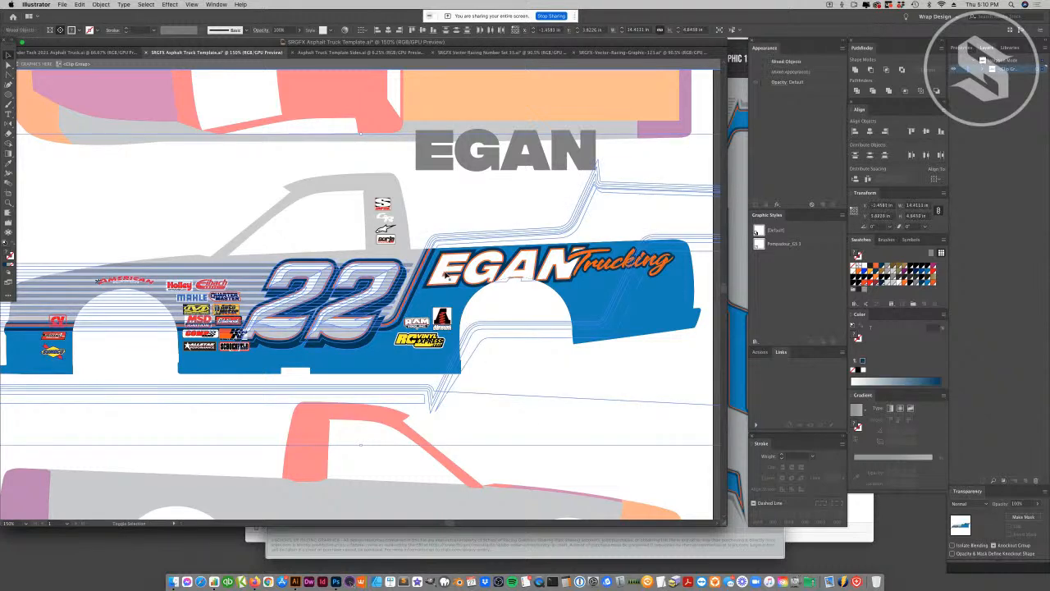
{"action": "right_click", "coordinate": [443, 278]}
{"action": "mouse_move", "coordinate": [492, 376]}
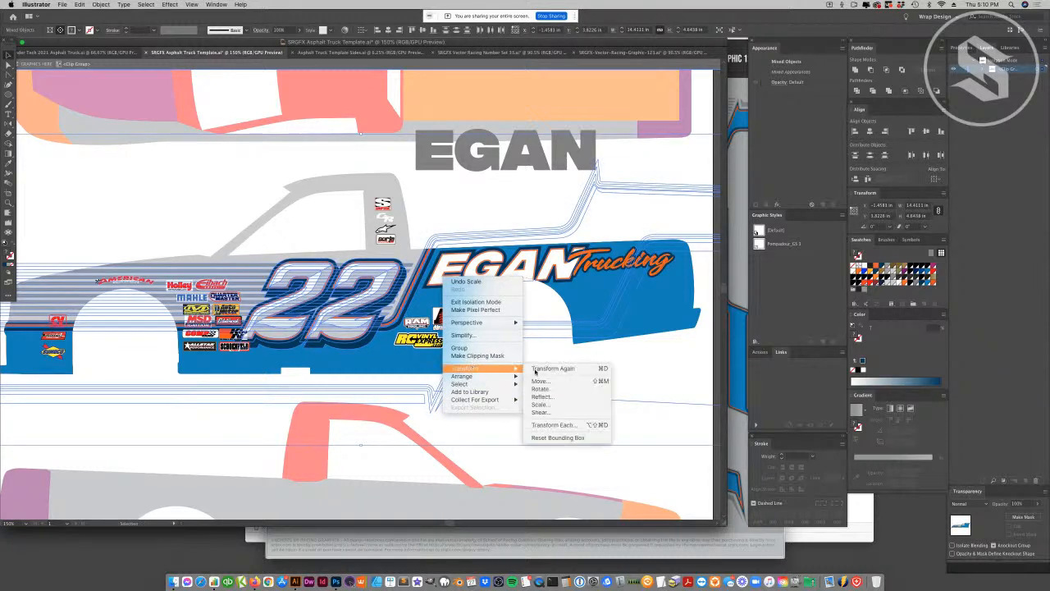
{"action": "left_click", "coordinate": [525, 414]}
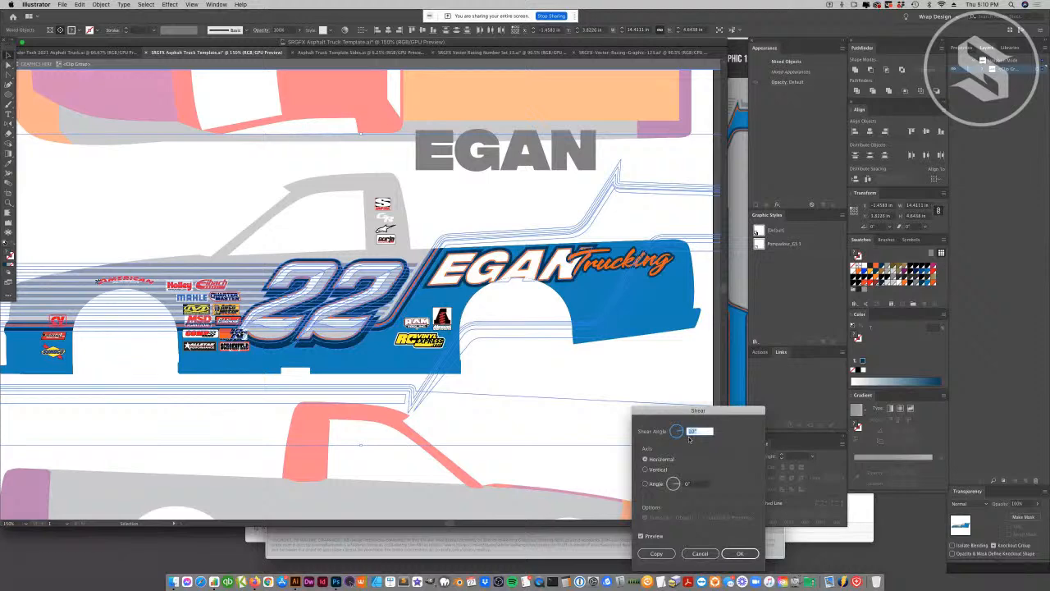
{"action": "key", "text": "Return"}
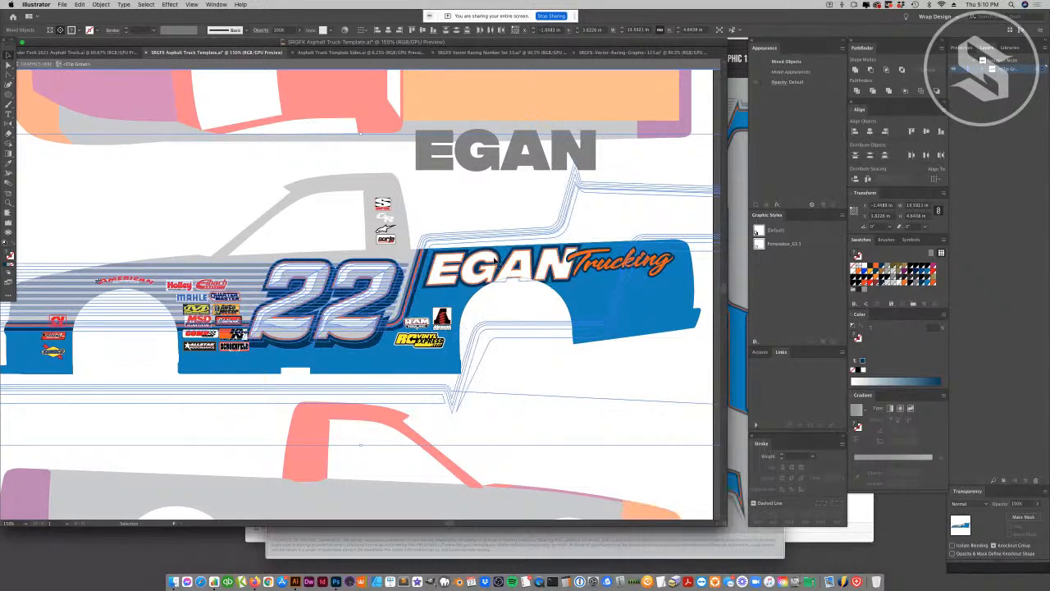
- Try a slight rotation of the number 22 inside the clipped artwork and undo it
{"action": "key", "text": "super+shift+a"}
{"action": "left_click", "coordinate": [396, 261]}
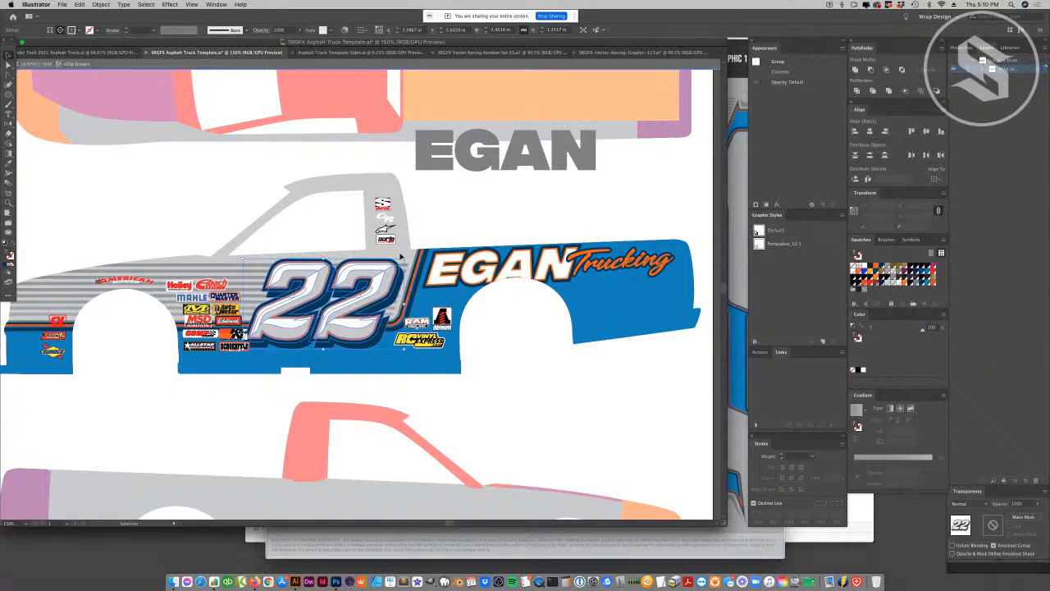
{"action": "left_click", "coordinate": [348, 324]}
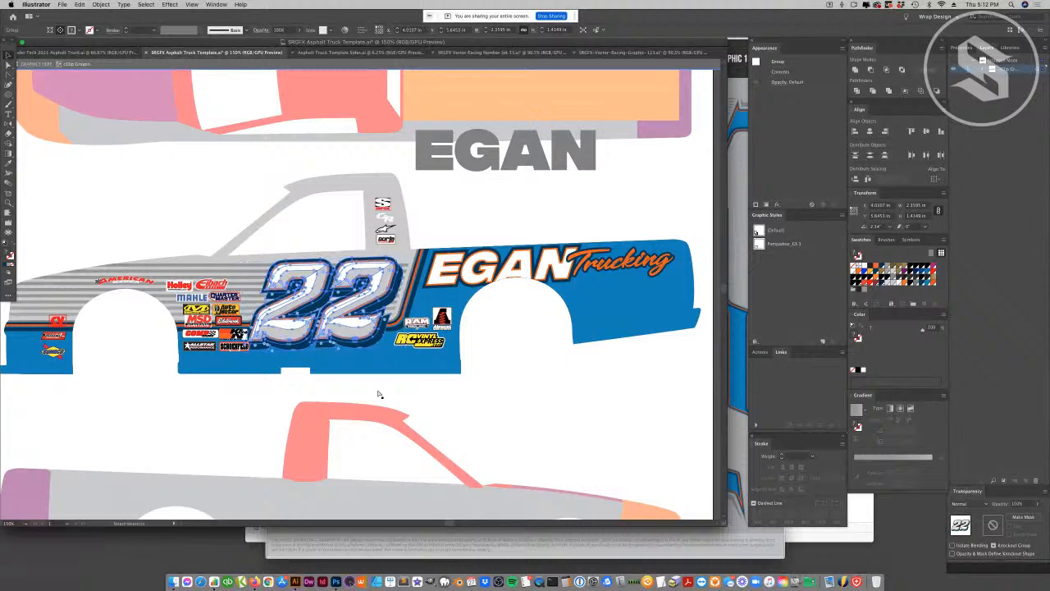
{"action": "key", "text": "super+z"}
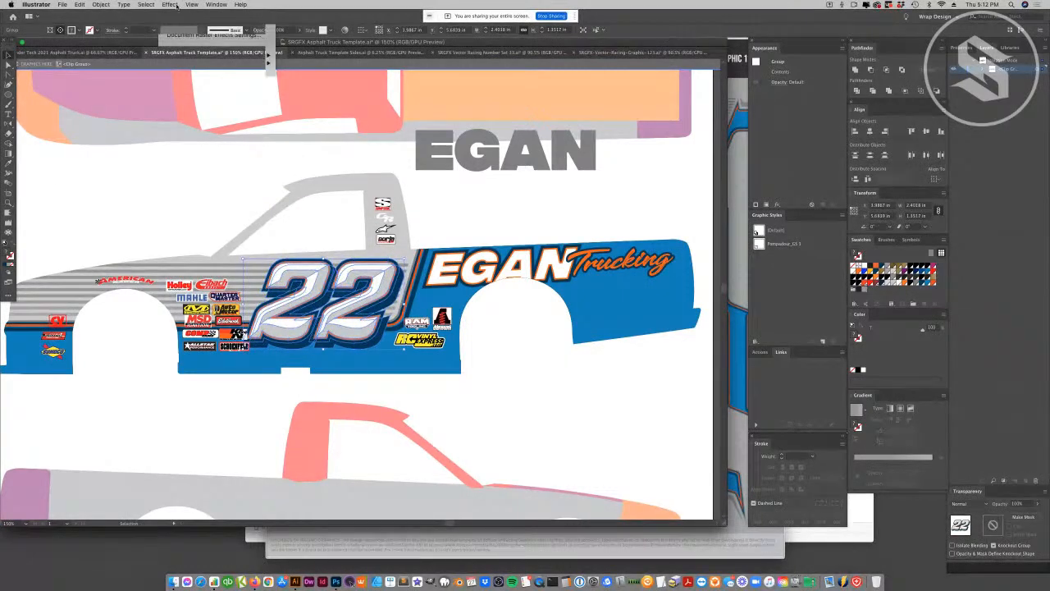
- Try to rotate the number 22 by 3° with a Transform effect and undo it
{"action": "left_click", "coordinate": [170, 4]}
{"action": "mouse_move", "coordinate": [221, 79]}
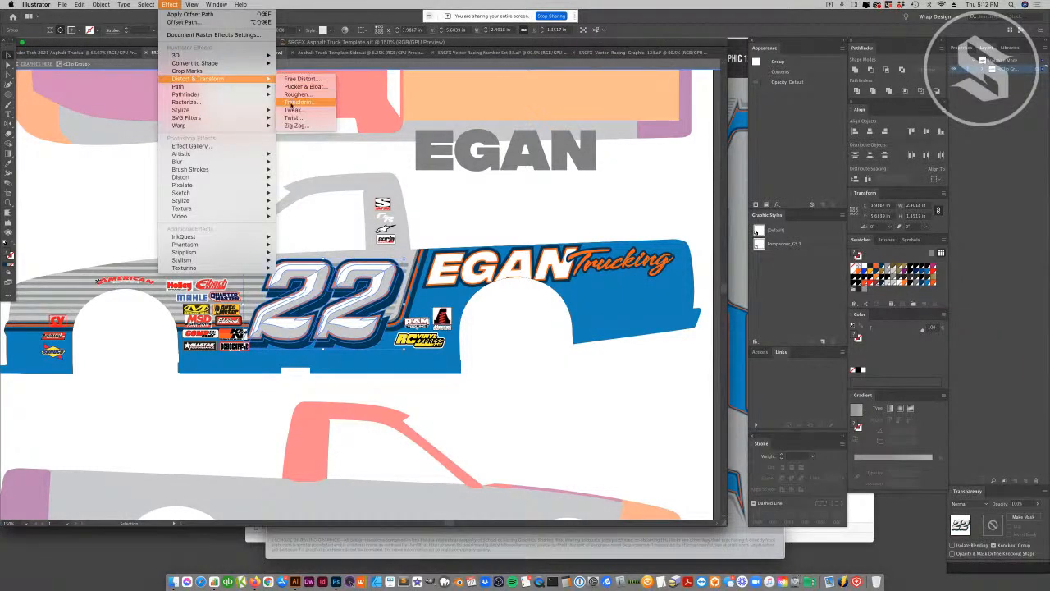
{"action": "left_click", "coordinate": [298, 102]}
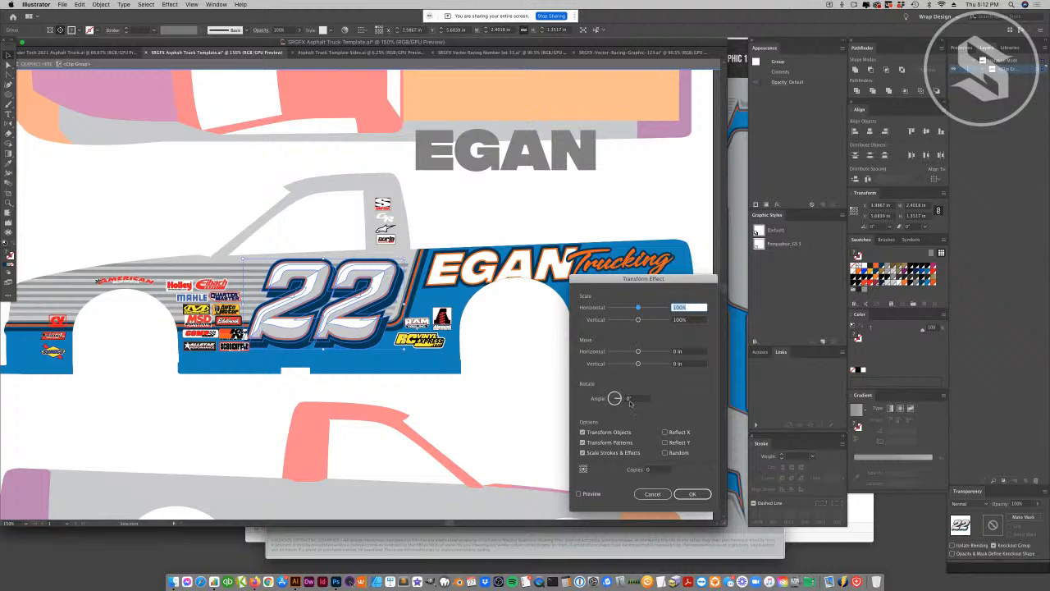
{"action": "left_click", "coordinate": [615, 399]}
{"action": "type", "text": "3"}
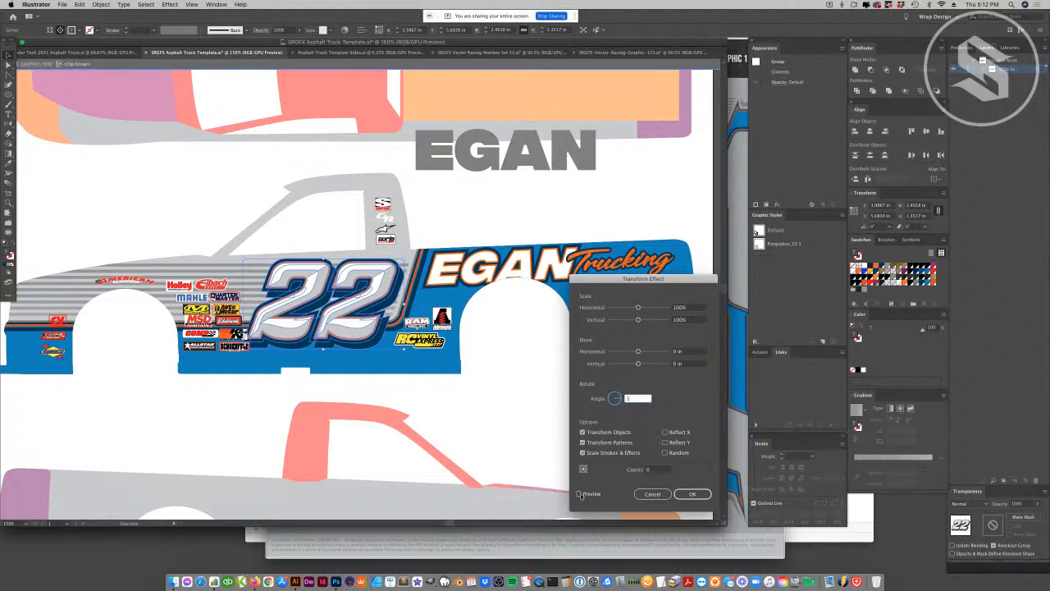
{"action": "left_click", "coordinate": [580, 494]}
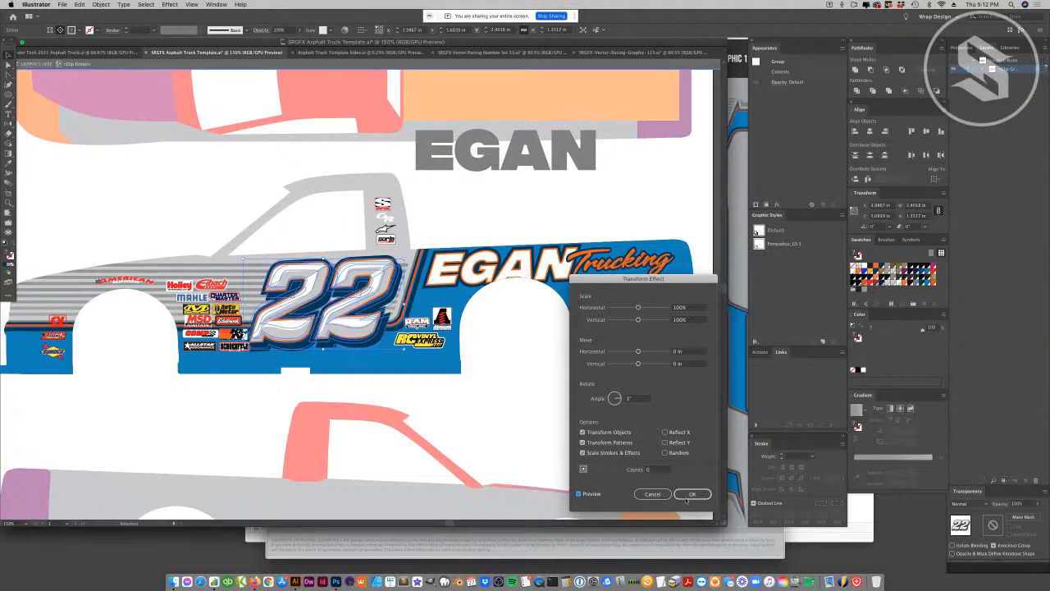
{"action": "left_click", "coordinate": [691, 494]}
{"action": "left_click", "coordinate": [462, 436]}
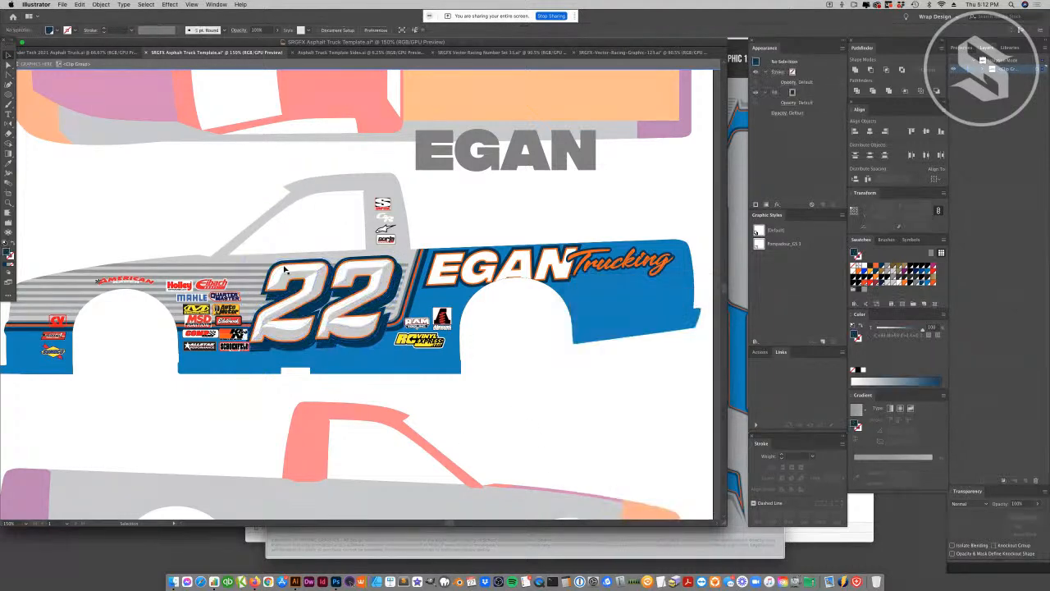
{"action": "left_click", "coordinate": [350, 282]}
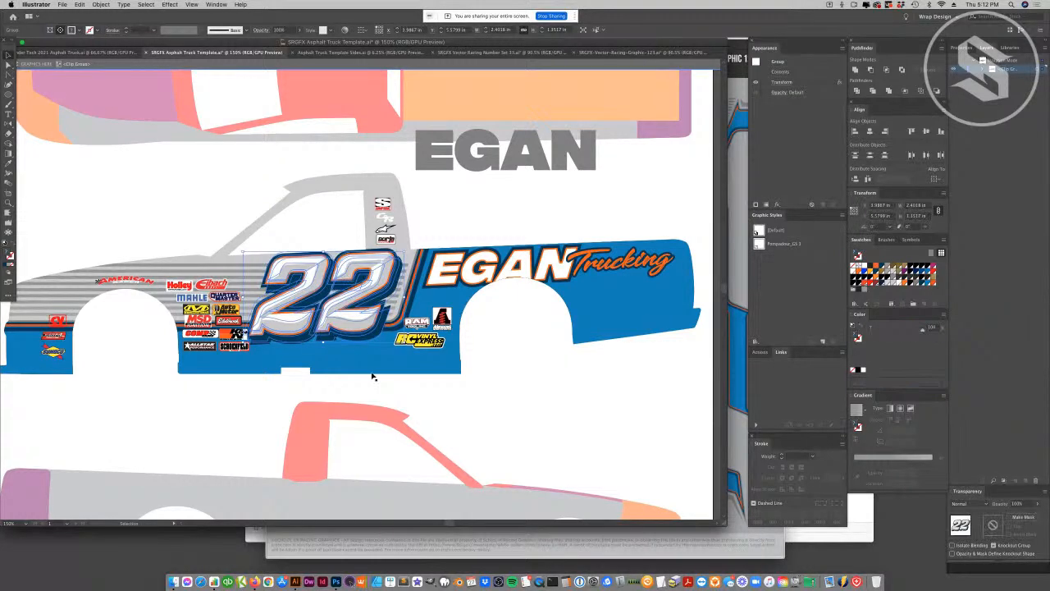
{"action": "left_click", "coordinate": [455, 412]}
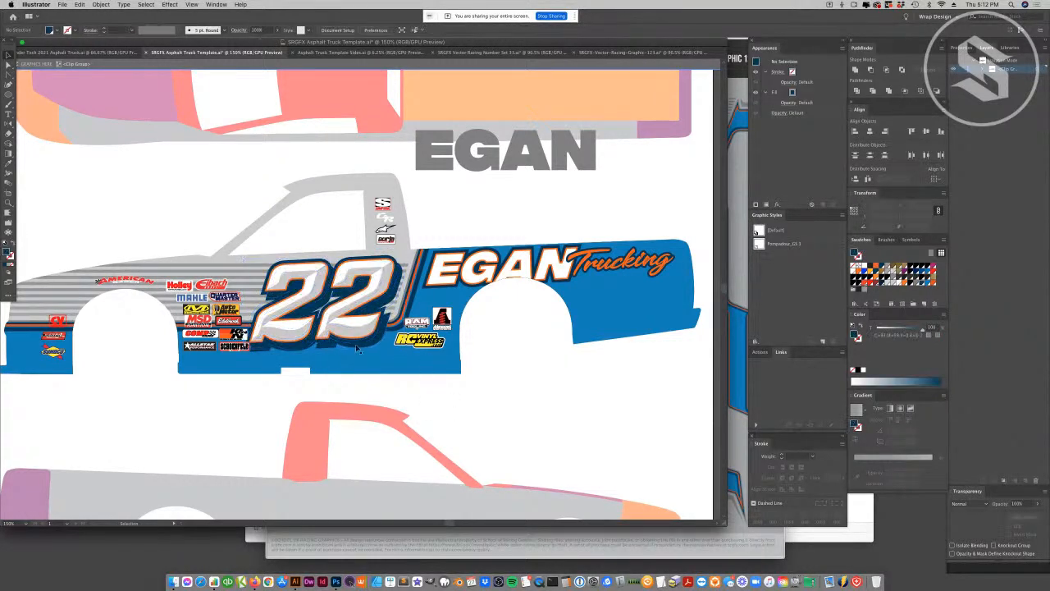
{"action": "left_click", "coordinate": [350, 328]}
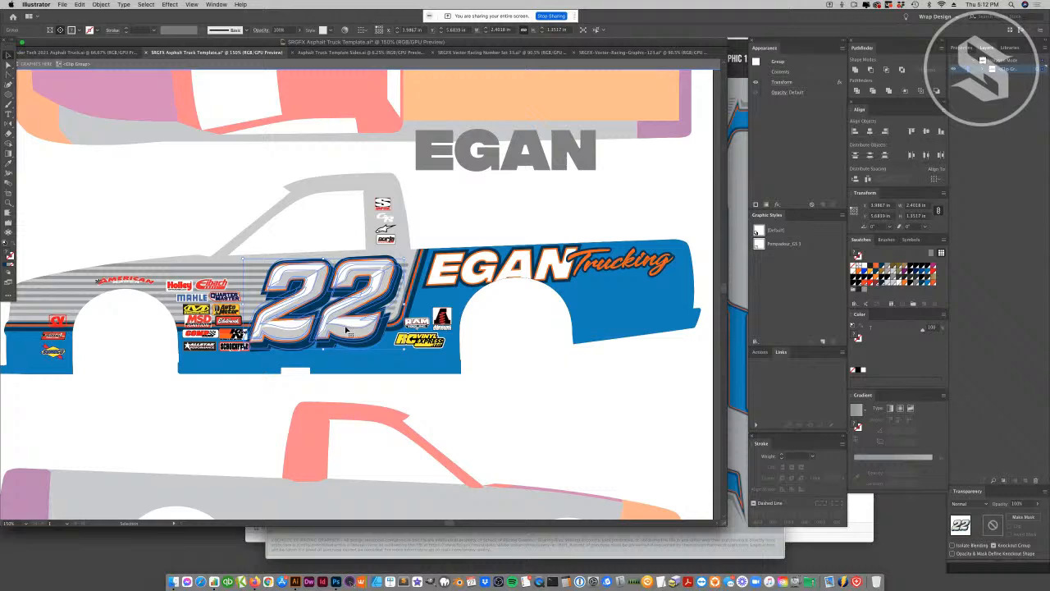
{"action": "key", "text": "v"}
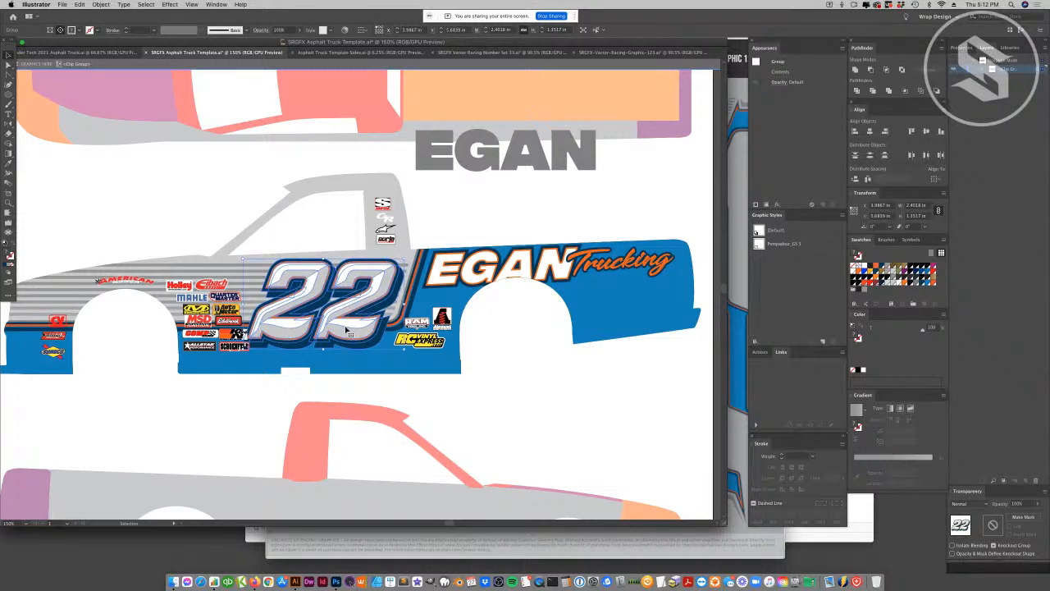
- Rotate the number 22 by about 1.87° and shift it slightly toward the front of the truck
{"action": "left_click", "coordinate": [9, 204]}
{"action": "left_click", "coordinate": [336, 301]}
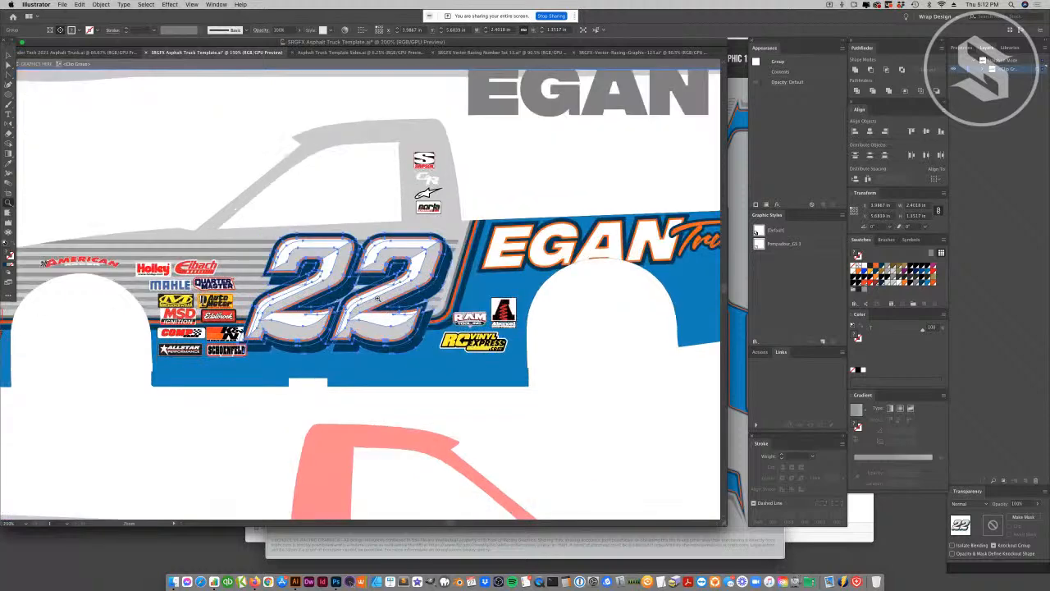
{"action": "left_click", "coordinate": [9, 54]}
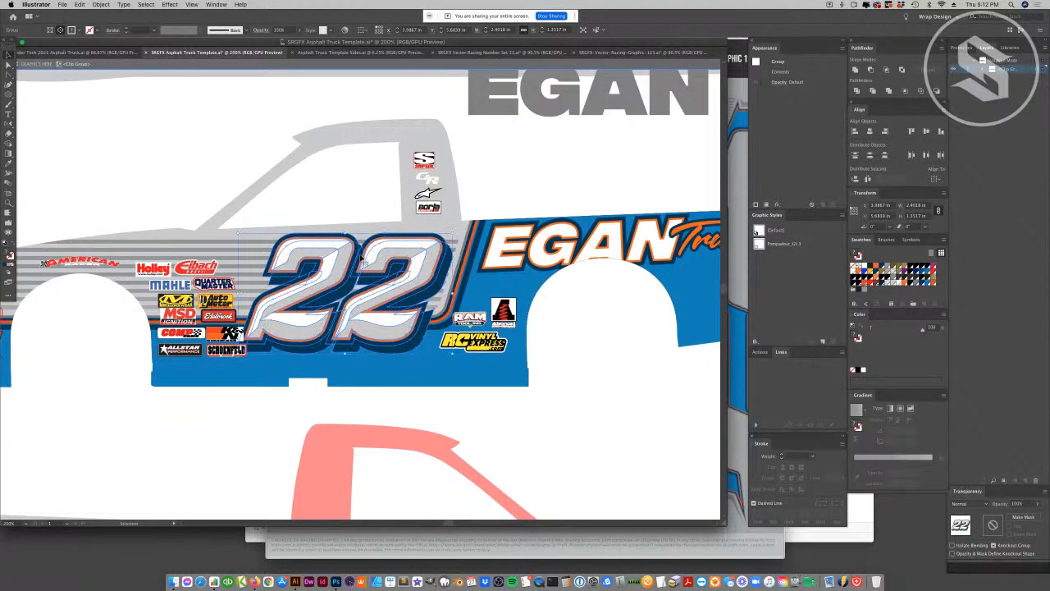
{"action": "left_click_drag", "start_coordinate": [456, 231], "coordinate": [454, 226]}
{"action": "left_click_drag", "start_coordinate": [409, 279], "coordinate": [409, 258]}
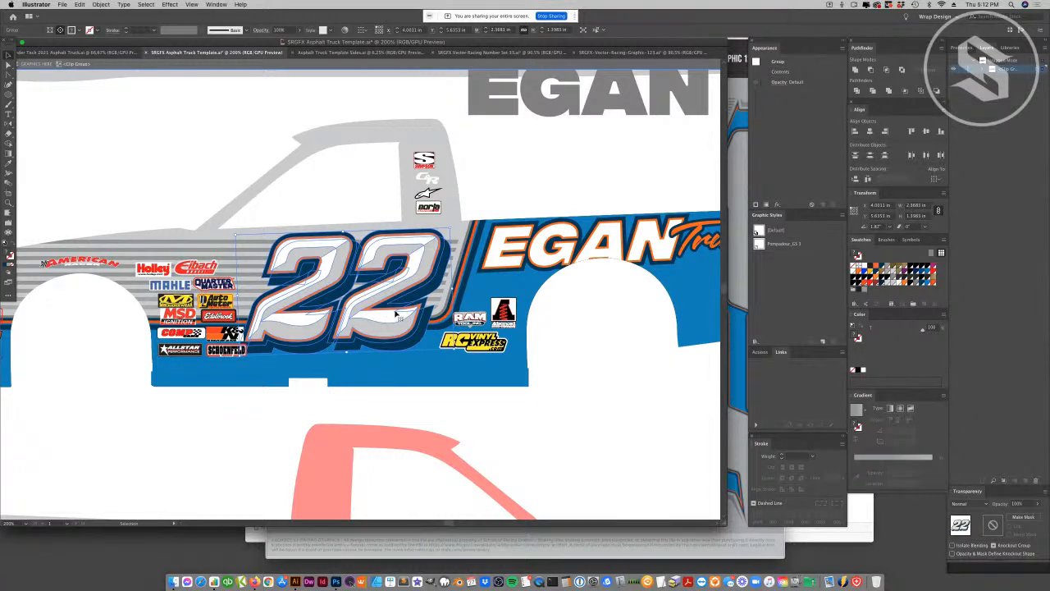
{"action": "left_click_drag", "start_coordinate": [410, 326], "coordinate": [406, 326]}
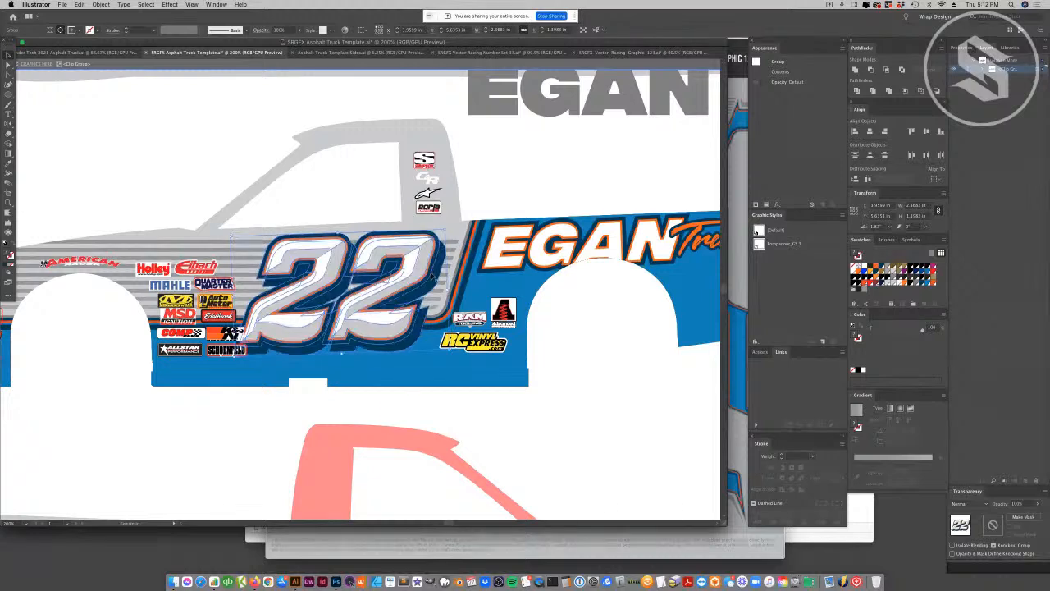
- Shear the number 22 horizontally by 2°
{"action": "right_click", "coordinate": [429, 274]}
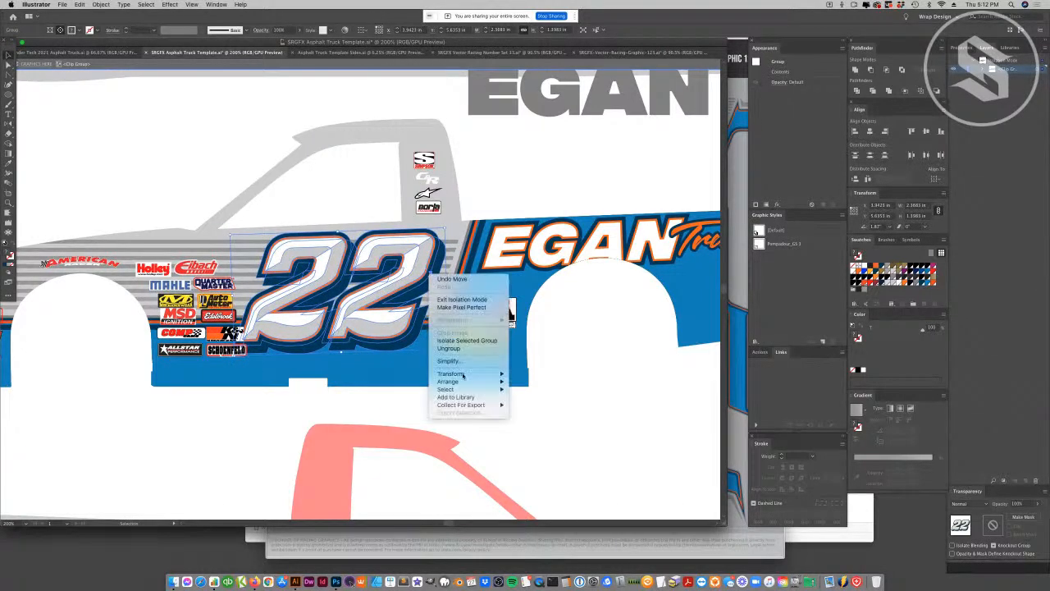
{"action": "mouse_move", "coordinate": [451, 374]}
{"action": "left_click", "coordinate": [526, 418]}
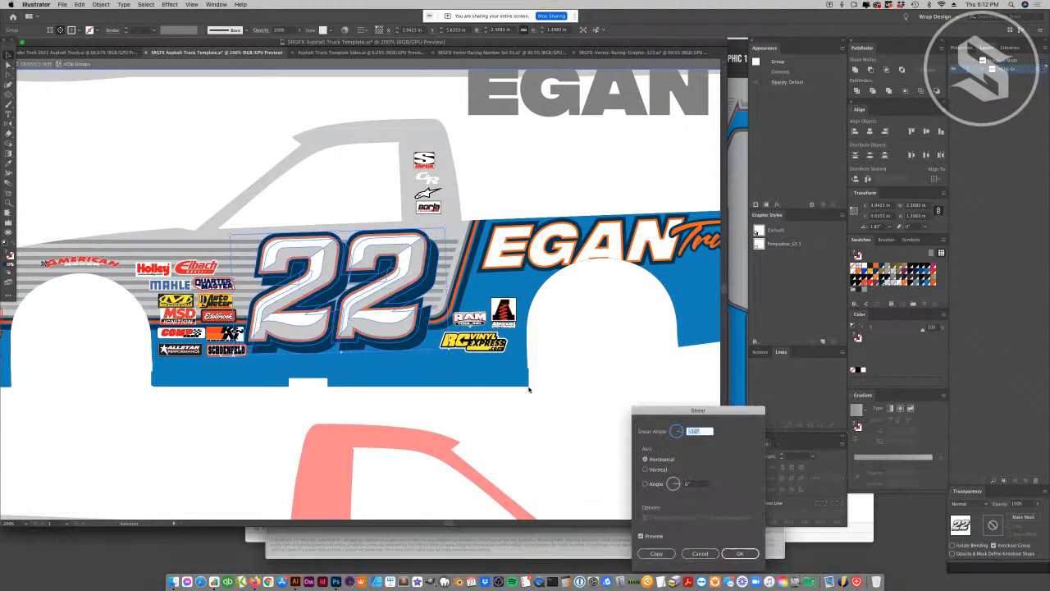
{"action": "left_click", "coordinate": [641, 536]}
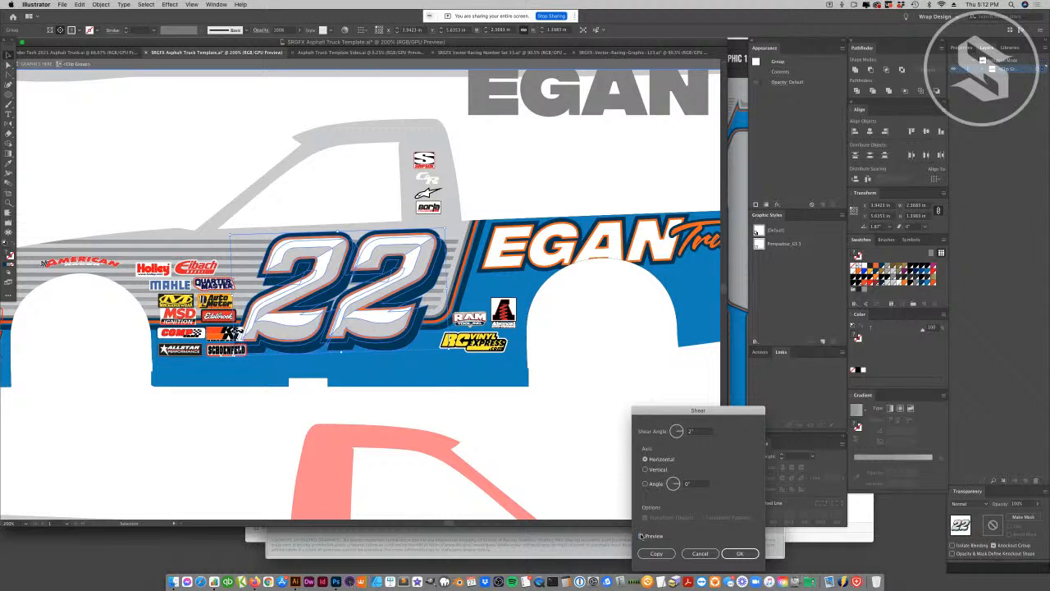
{"action": "left_click", "coordinate": [739, 553]}
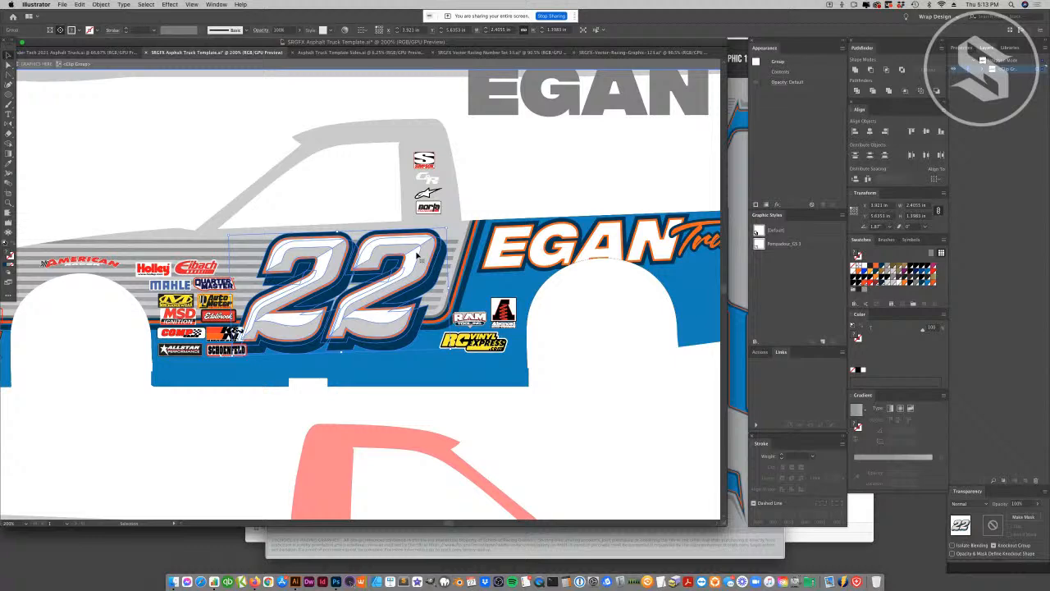
- Tilt the number 22 slightly more to about 2.12° and reposition it on the door, closer to the EGAN lettering
{"action": "left_click_drag", "start_coordinate": [417, 255], "coordinate": [420, 244]}
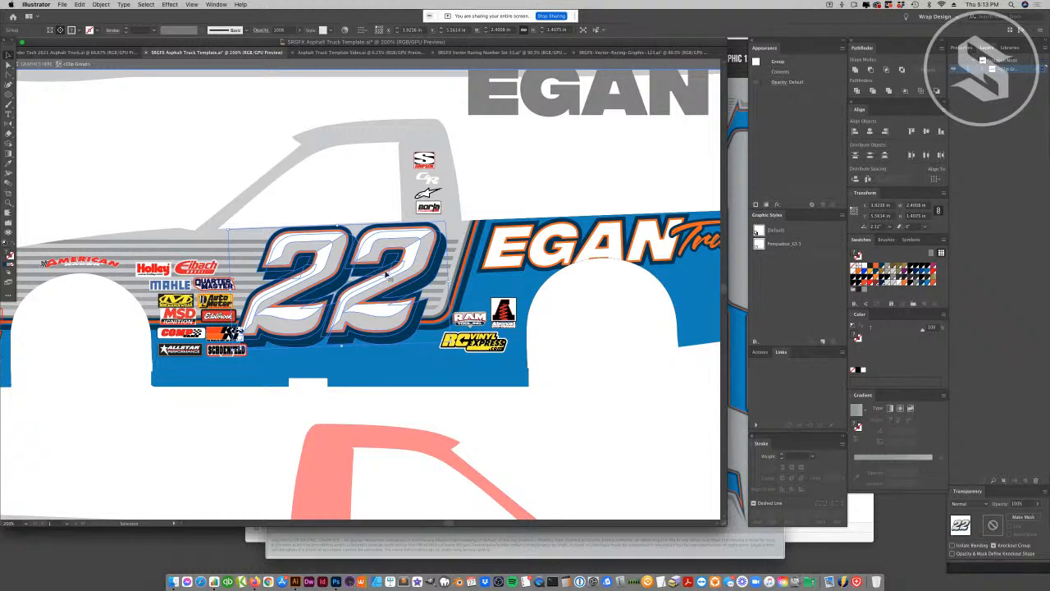
{"action": "left_click_drag", "start_coordinate": [385, 276], "coordinate": [389, 283]}
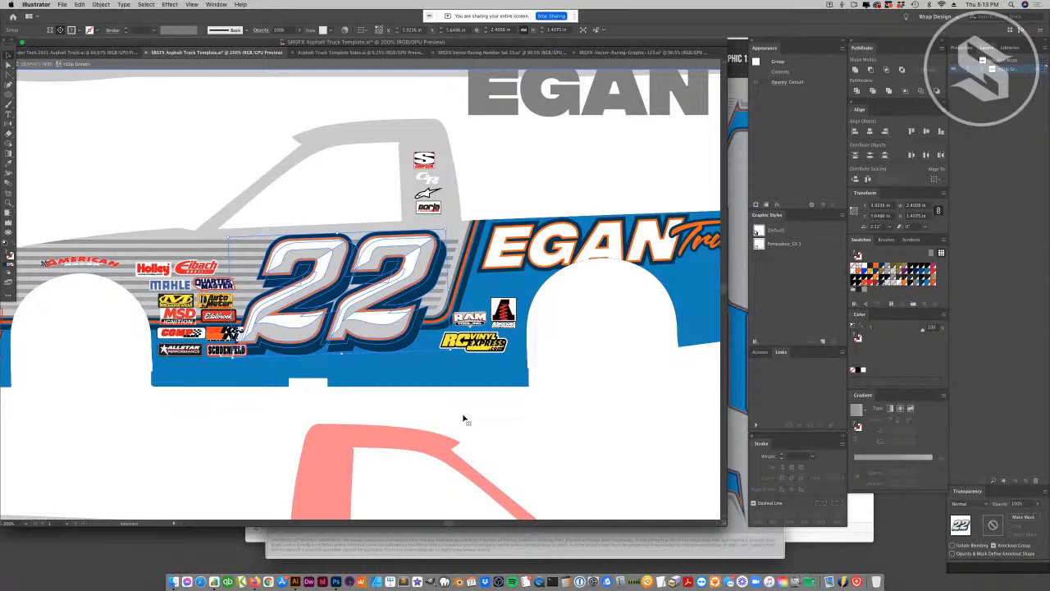
{"action": "left_click", "coordinate": [464, 419]}
{"action": "left_click", "coordinate": [445, 405]}
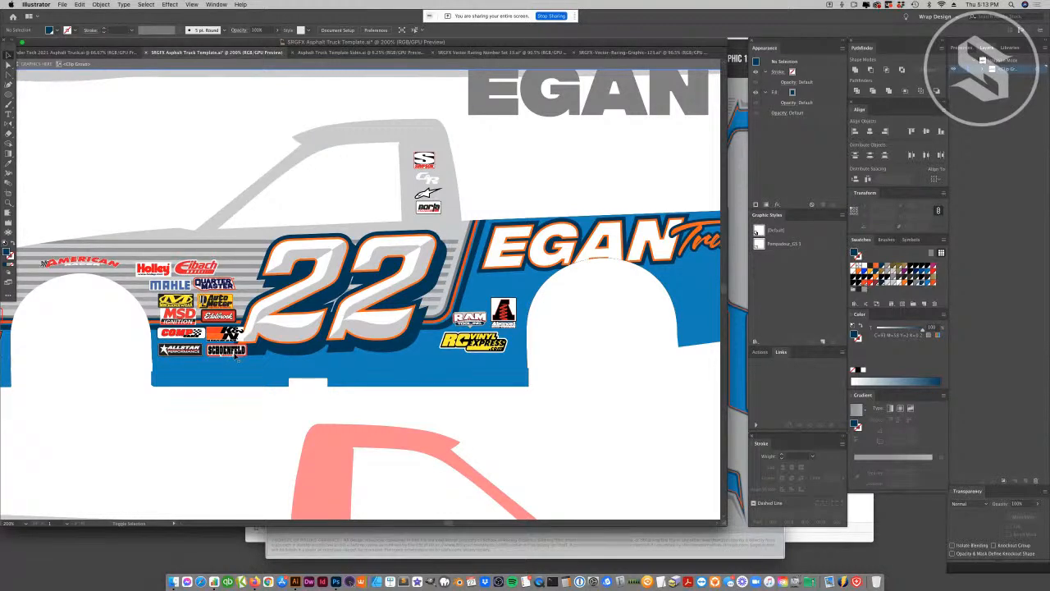
{"action": "left_click", "coordinate": [319, 338]}
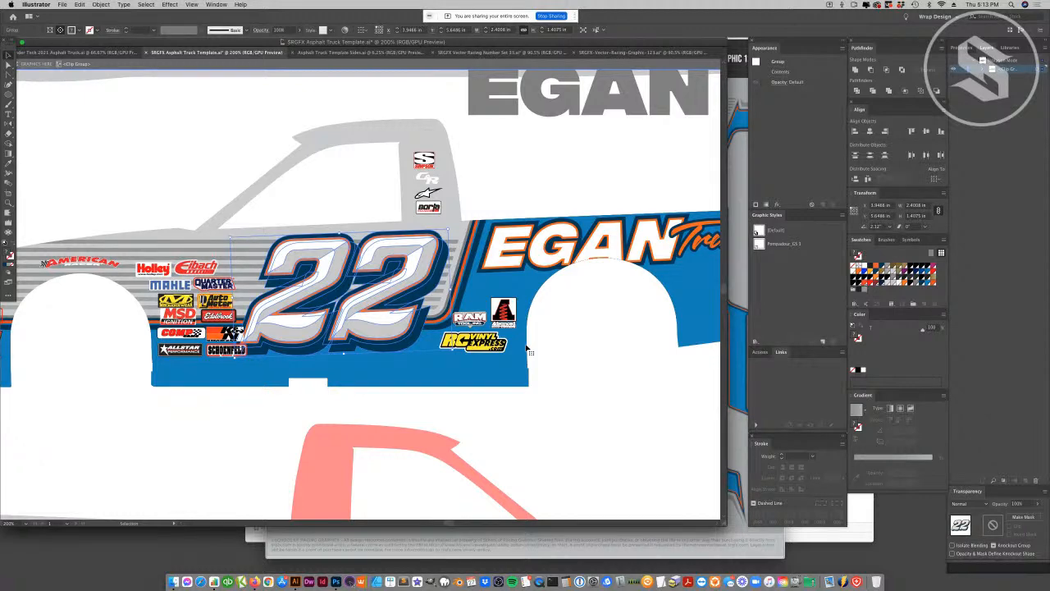
{"action": "left_click_drag", "start_coordinate": [435, 267], "coordinate": [445, 267]}
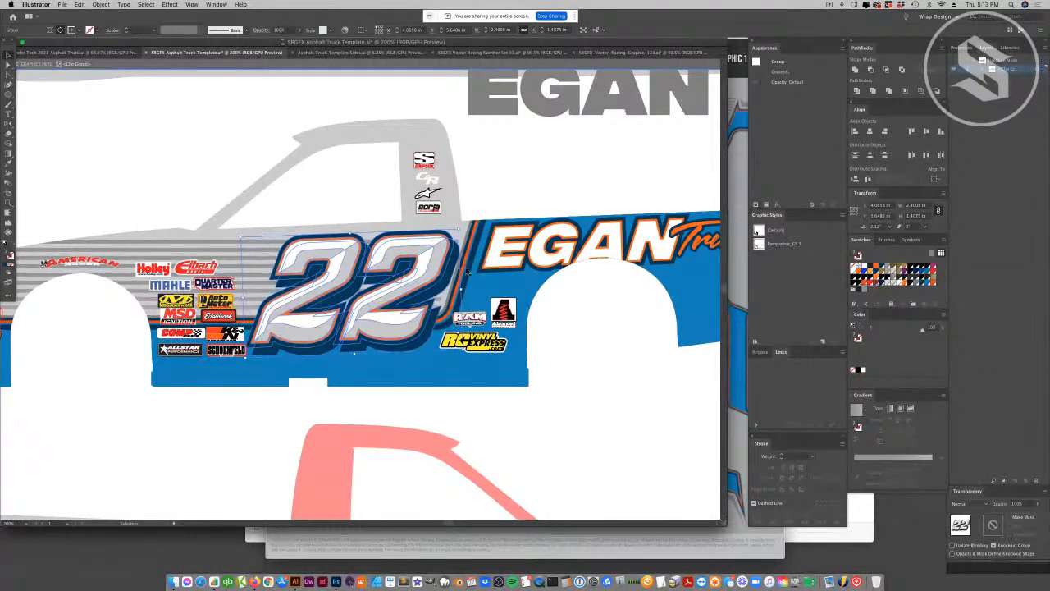
- Shear the background stripes and EGAN lettering together horizontally by 3°, after previewing smaller angles including 2.5°
{"action": "left_click", "coordinate": [467, 272]}
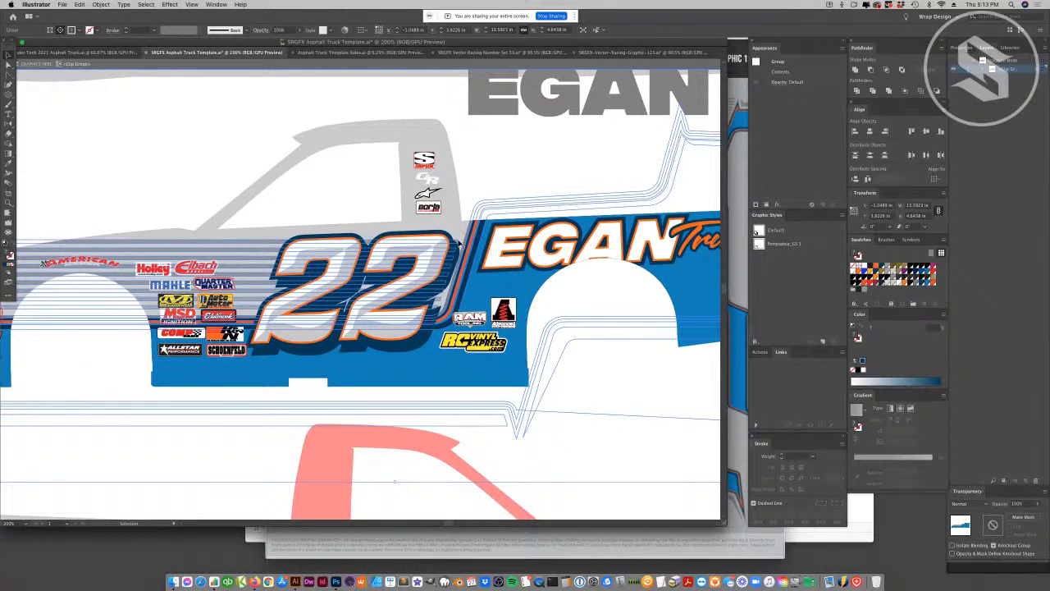
{"action": "right_click", "coordinate": [498, 257]}
{"action": "mouse_move", "coordinate": [558, 351]}
{"action": "left_click", "coordinate": [601, 400]}
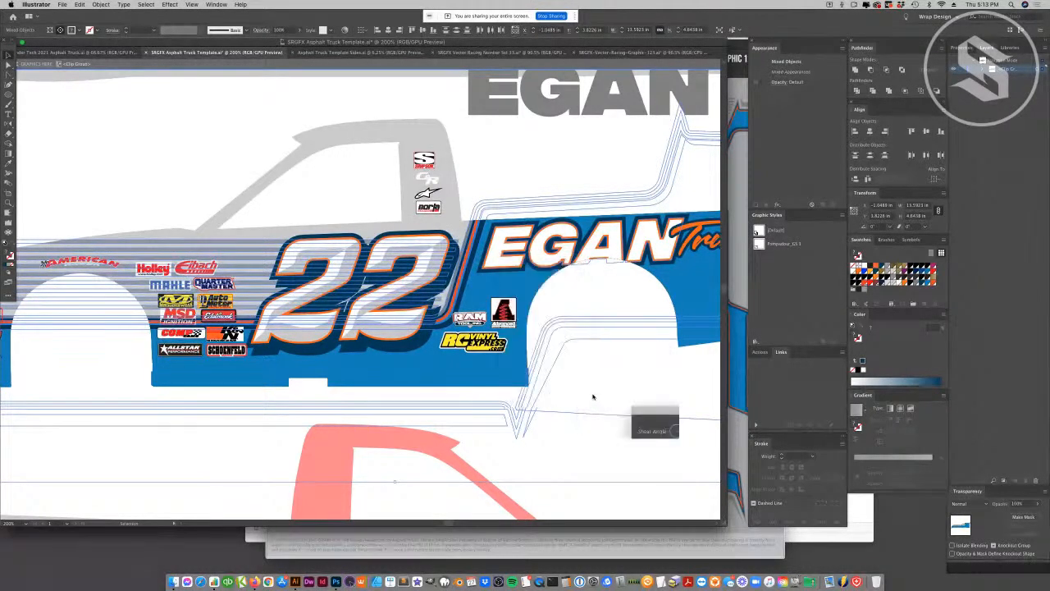
{"action": "type", "text": "1"}
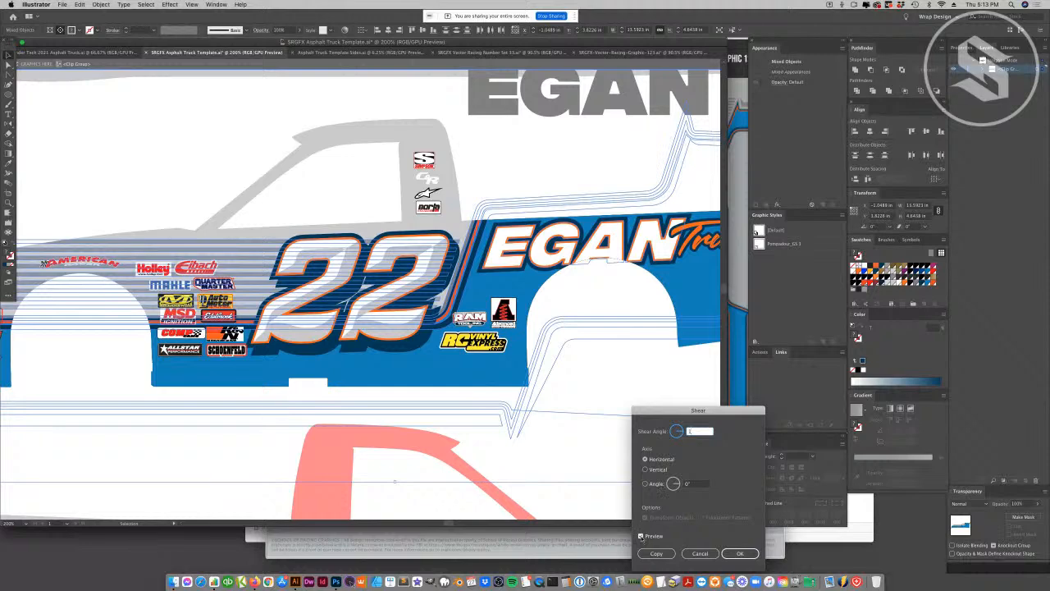
{"action": "left_click", "coordinate": [641, 536]}
{"action": "double_click", "coordinate": [685, 432]}
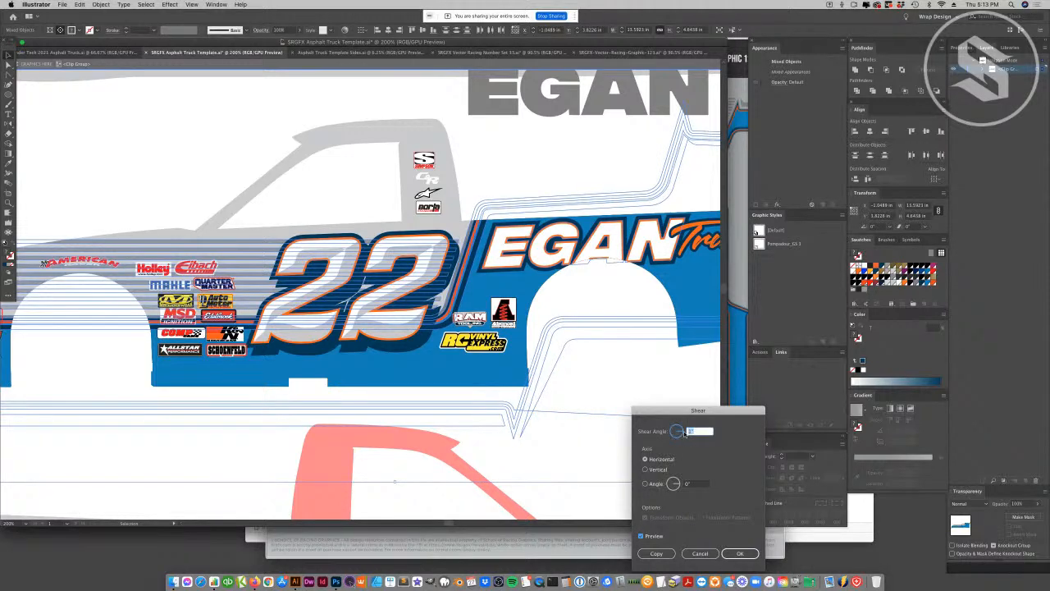
{"action": "type", "text": "2.5"}
{"action": "left_click", "coordinate": [641, 535]}
{"action": "left_click", "coordinate": [641, 535]}
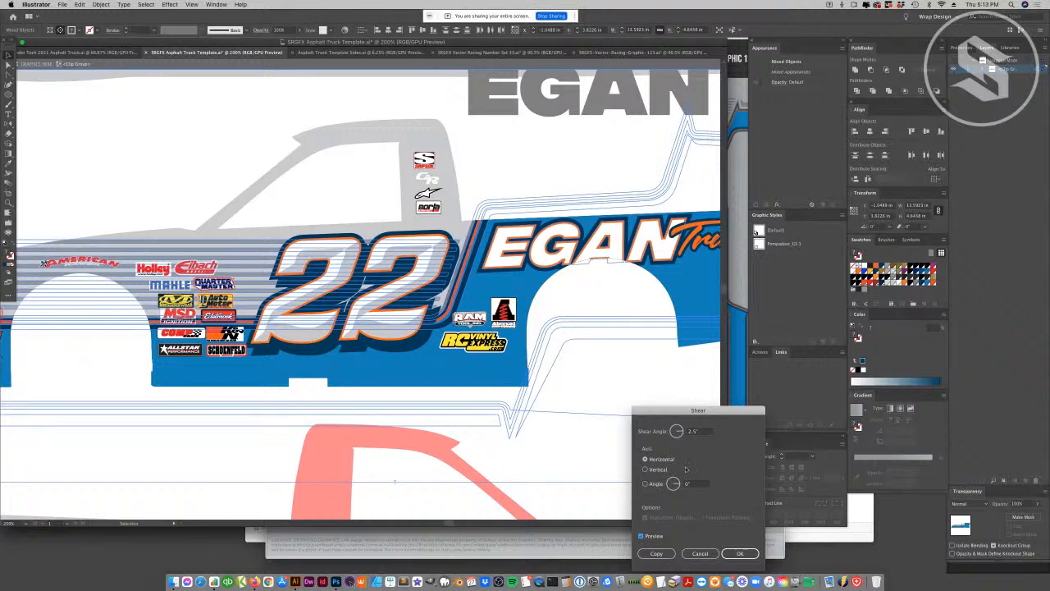
{"action": "double_click", "coordinate": [677, 433]}
{"action": "left_click", "coordinate": [641, 536]}
{"action": "left_click", "coordinate": [642, 536]}
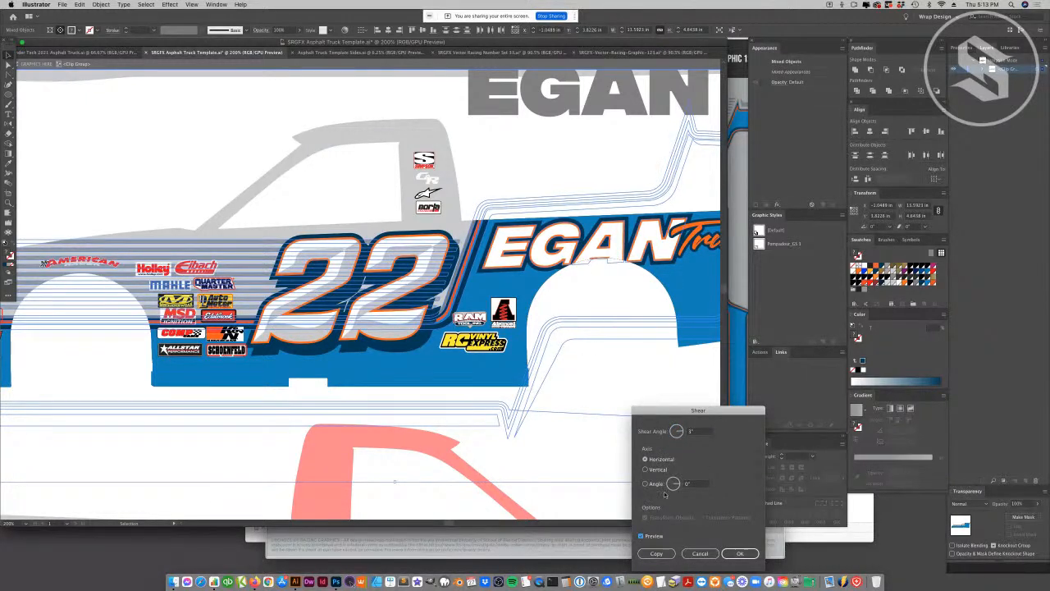
{"action": "left_click", "coordinate": [739, 553]}
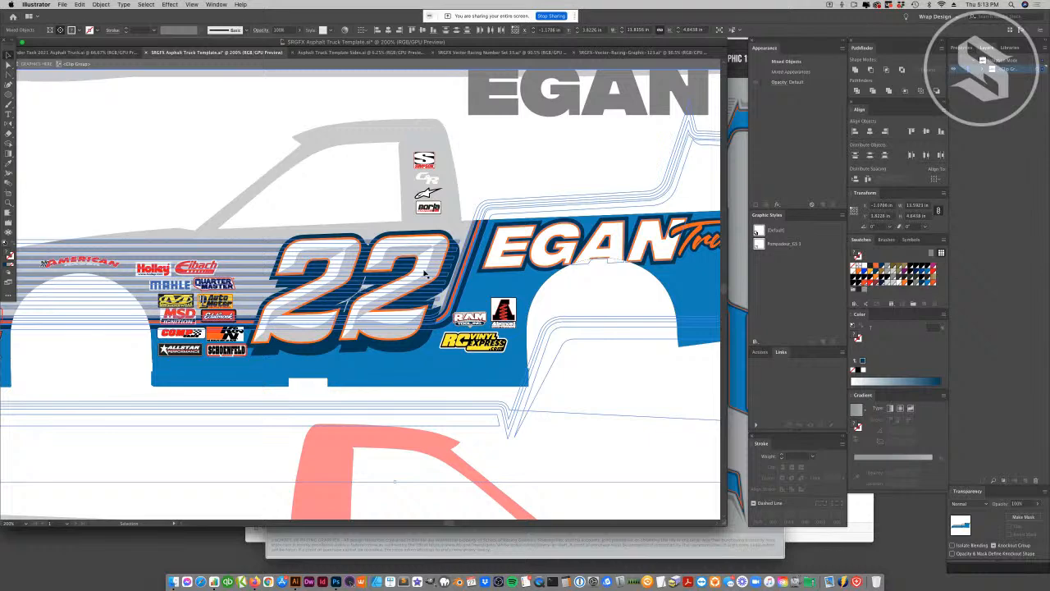
- Move the number 22 back toward the front of the truck, away from the slanted stripe
{"action": "left_click", "coordinate": [535, 413]}
{"action": "left_click_drag", "start_coordinate": [433, 279], "coordinate": [420, 279]}
{"action": "left_click", "coordinate": [491, 266]}
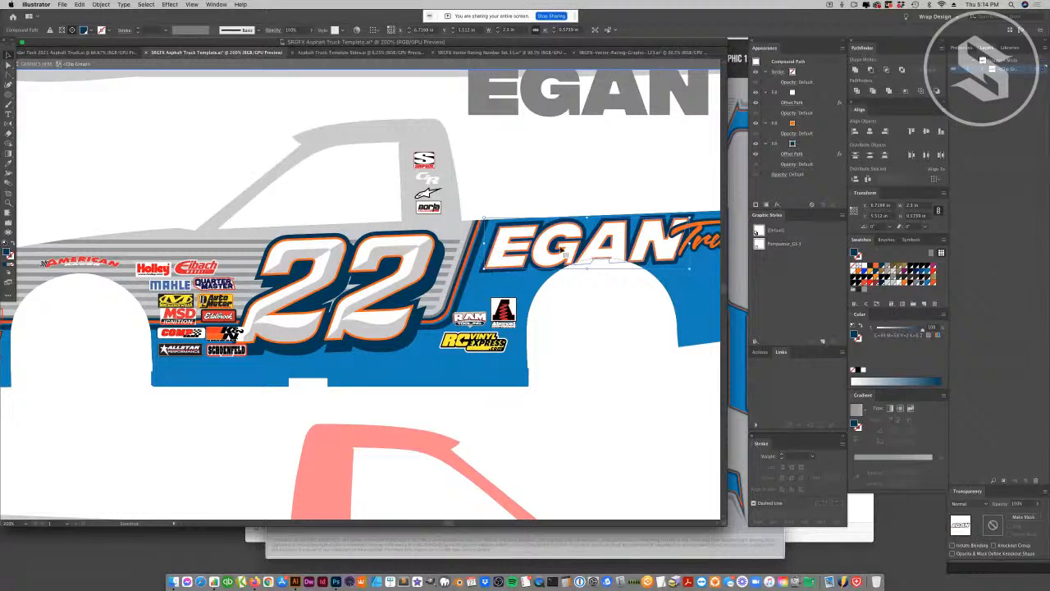
{"action": "left_click", "coordinate": [562, 404]}
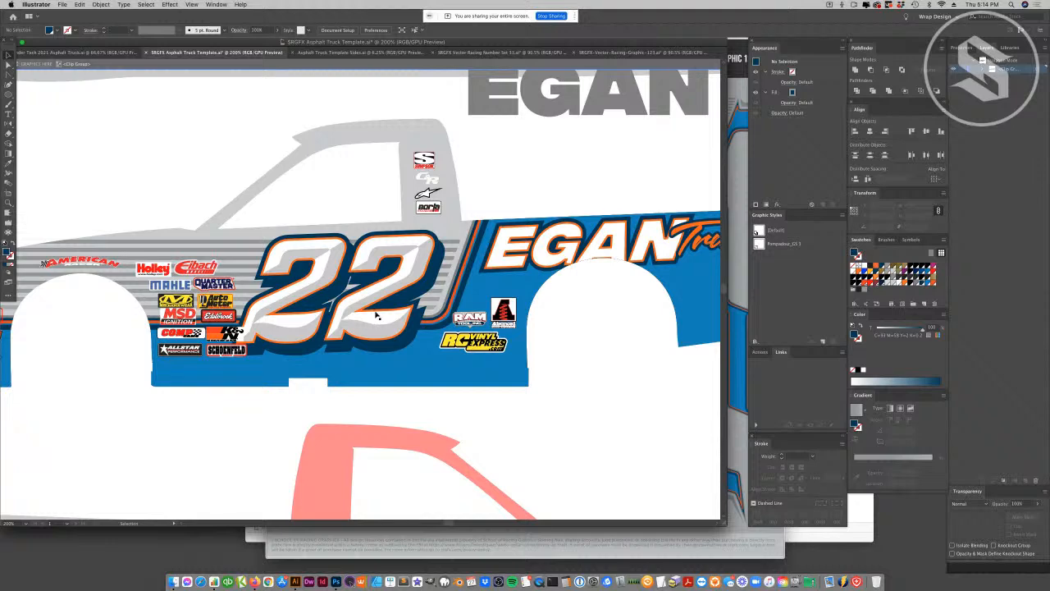
- Select the number 22 and examine its placement against the whole truck side and the nearby sponsor logos
{"action": "scroll", "coordinate": [377, 315], "scroll_direction": "down", "scroll_amount": 2}
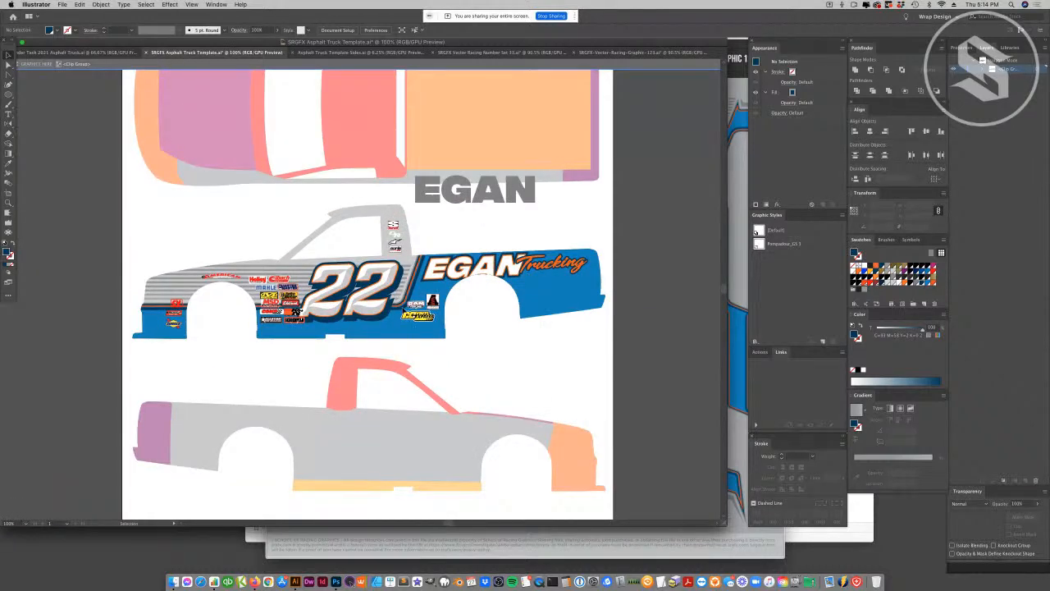
{"action": "left_click", "coordinate": [378, 306]}
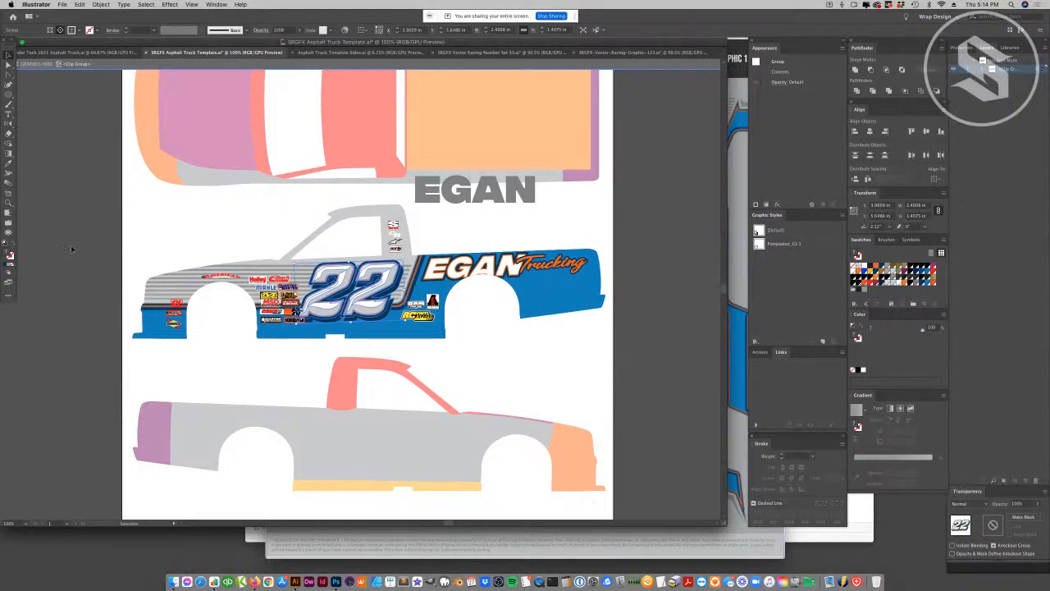
{"action": "left_click", "coordinate": [9, 202]}
{"action": "left_click", "coordinate": [257, 322]}
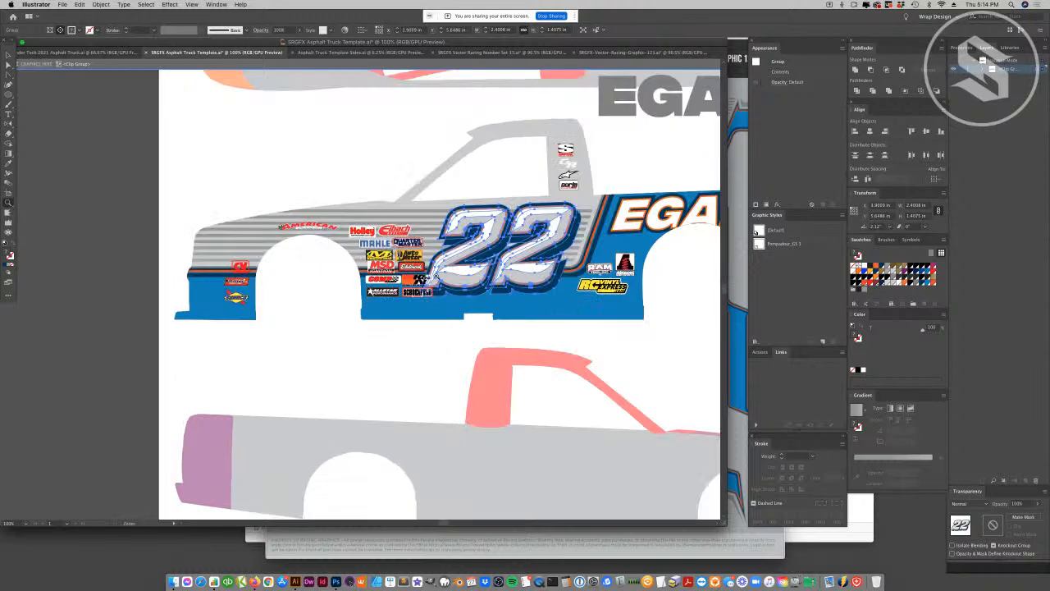
{"action": "left_click", "coordinate": [439, 275]}
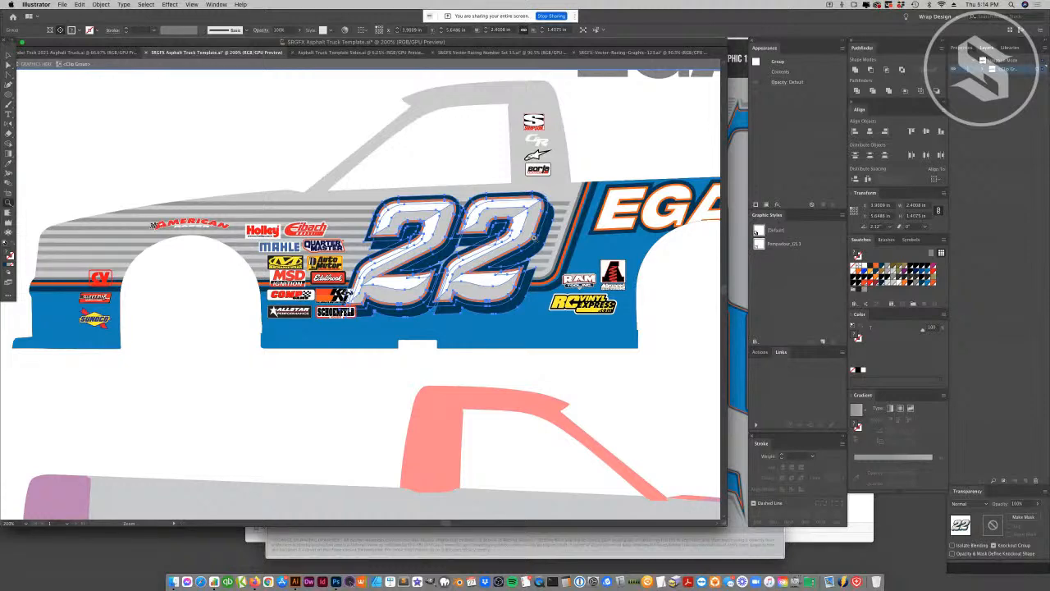
- Isolate the sponsor logos ahead of the number and nudge the Holley, MAHLE, Mechanix and MSD logos slightly toward the front wheel
{"action": "double_click", "coordinate": [152, 224]}
{"action": "left_click", "coordinate": [281, 262], "text": "shift"}
{"action": "left_click", "coordinate": [277, 246], "text": "shift"}
{"action": "left_click", "coordinate": [268, 233], "text": "shift"}
{"action": "key", "text": "Left"}
{"action": "key", "text": "Left"}
{"action": "key", "text": "Left"}
{"action": "key", "text": "Left"}
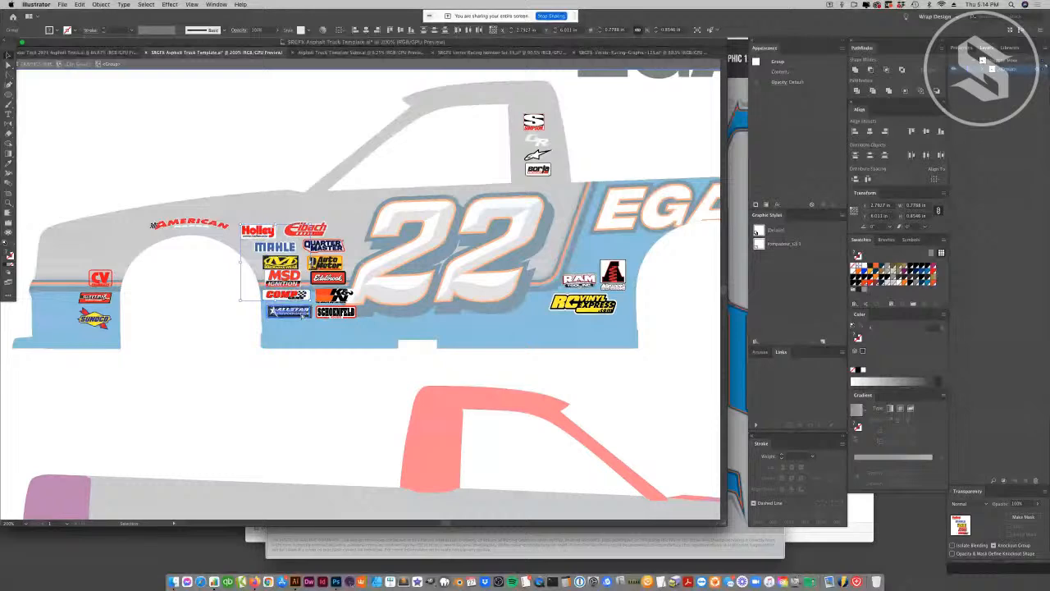
- Fine-tune the horizontal positions of the MSD, COMP and Allstar logos so they line up beside the front wheel arch
{"action": "key", "text": "Right"}
{"action": "key", "text": "Right"}
{"action": "key", "text": "Right"}
{"action": "key", "text": "Right"}
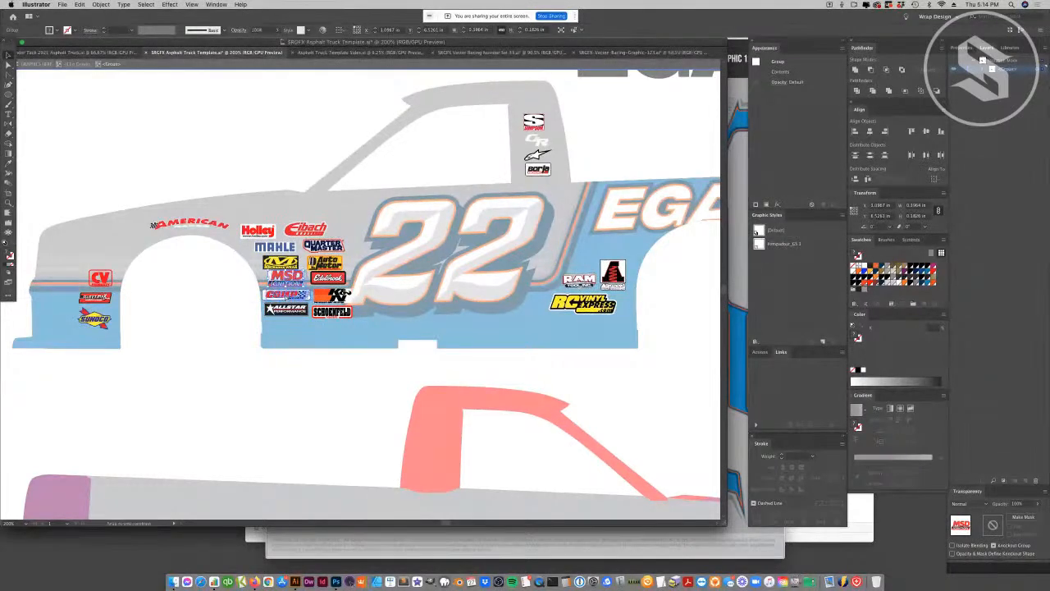
{"action": "left_click", "coordinate": [296, 315]}
{"action": "key", "text": "Right"}
{"action": "key", "text": "Right"}
{"action": "key", "text": "Right"}
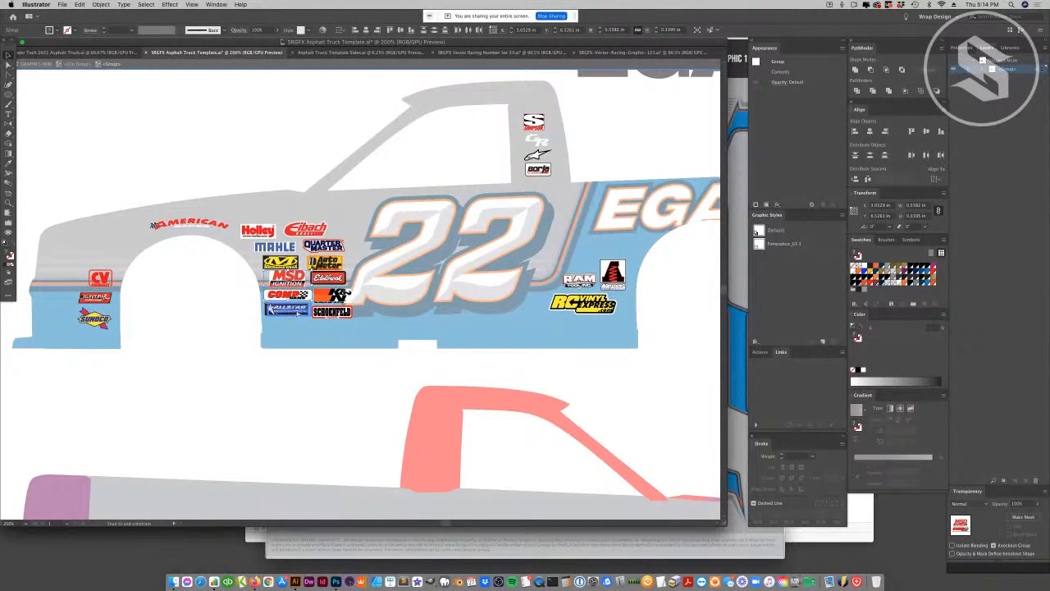
- Nudge the Schoenfeld, K&N and Edelbrock logos horizontally as a set in the column nearest the number
{"action": "left_click", "coordinate": [342, 313]}
{"action": "left_click", "coordinate": [342, 296], "text": "shift"}
{"action": "left_click", "coordinate": [342, 279], "text": "shift"}
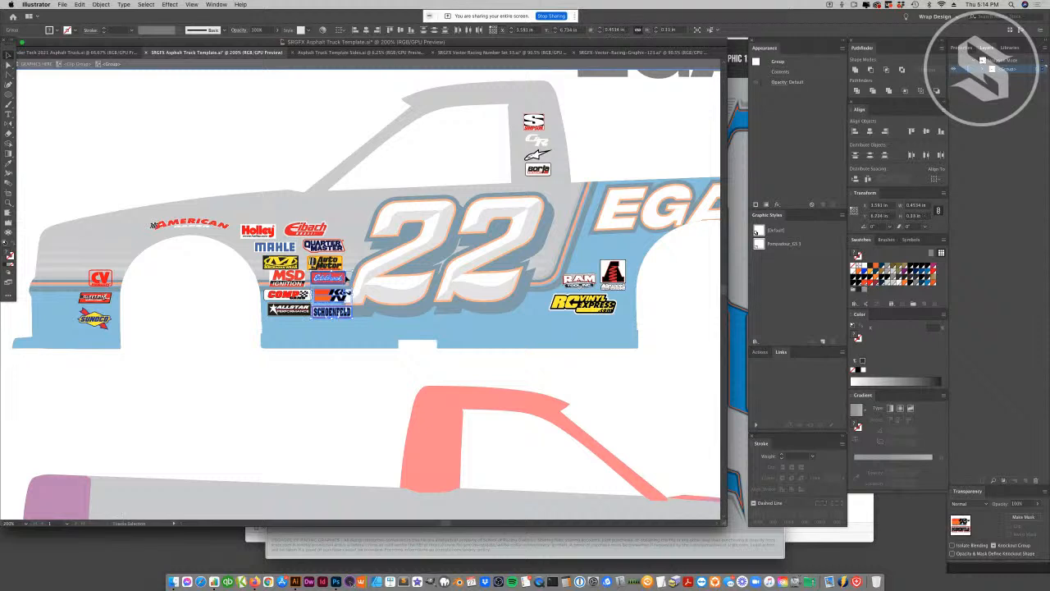
{"action": "key", "text": "Right"}
- Shift the whole block of sponsor logos from Holley and Eibach down to Allstar and Schoenfeld slightly away from the number 22
{"action": "left_click", "coordinate": [296, 310], "text": "shift"}
{"action": "left_click", "coordinate": [293, 296], "text": "shift"}
{"action": "left_click", "coordinate": [289, 279], "text": "shift"}
{"action": "left_click", "coordinate": [286, 265], "text": "shift"}
{"action": "left_click", "coordinate": [327, 263], "text": "shift"}
{"action": "left_click", "coordinate": [326, 247], "text": "shift"}
{"action": "left_click", "coordinate": [276, 245], "text": "shift"}
{"action": "left_click", "coordinate": [255, 231], "text": "shift"}
{"action": "left_click", "coordinate": [307, 229], "text": "shift"}
{"action": "left_click_drag", "start_coordinate": [354, 268], "coordinate": [348, 269]}
{"action": "left_click", "coordinate": [380, 342]}
- Move the Schoenfeld and K&N logos below the truck body and put the CV logo in the K&N spot
{"action": "left_click", "coordinate": [338, 308]}
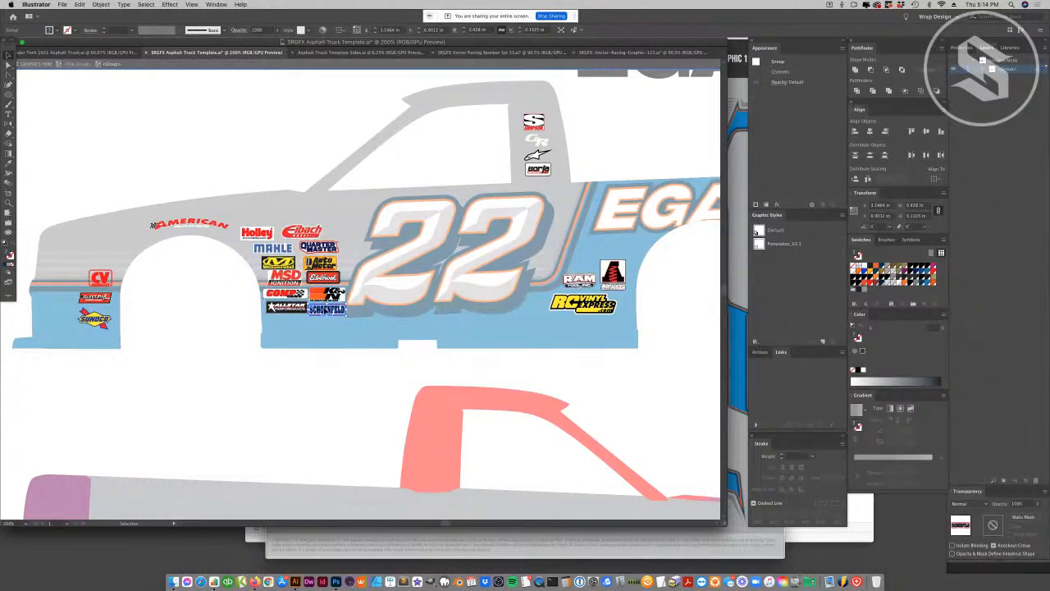
{"action": "left_click_drag", "start_coordinate": [338, 309], "coordinate": [356, 379]}
{"action": "left_click_drag", "start_coordinate": [338, 293], "coordinate": [353, 360]}
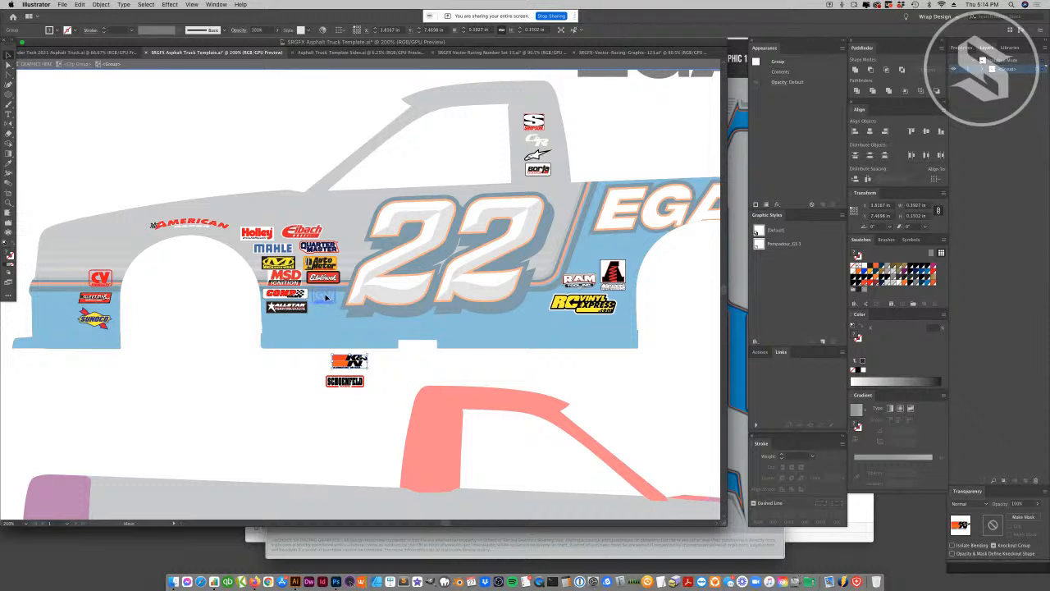
{"action": "left_click_drag", "start_coordinate": [326, 297], "coordinate": [324, 295]}
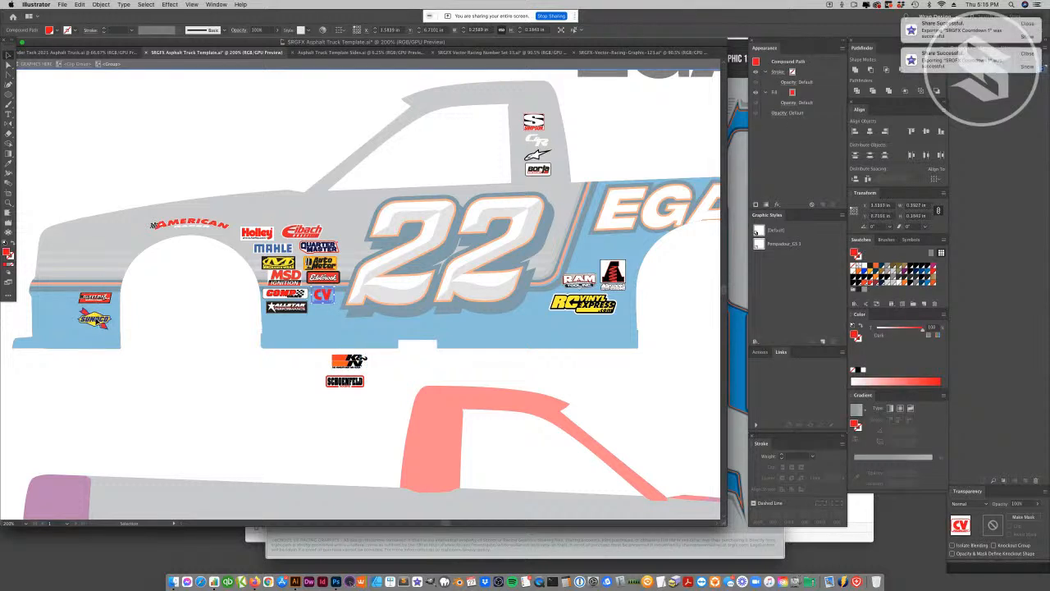
- Replace the CV logo beside COMP and Allstar with the red-and-black A logo, setting the leftover logos aside below the truck
{"action": "left_click", "coordinate": [613, 274]}
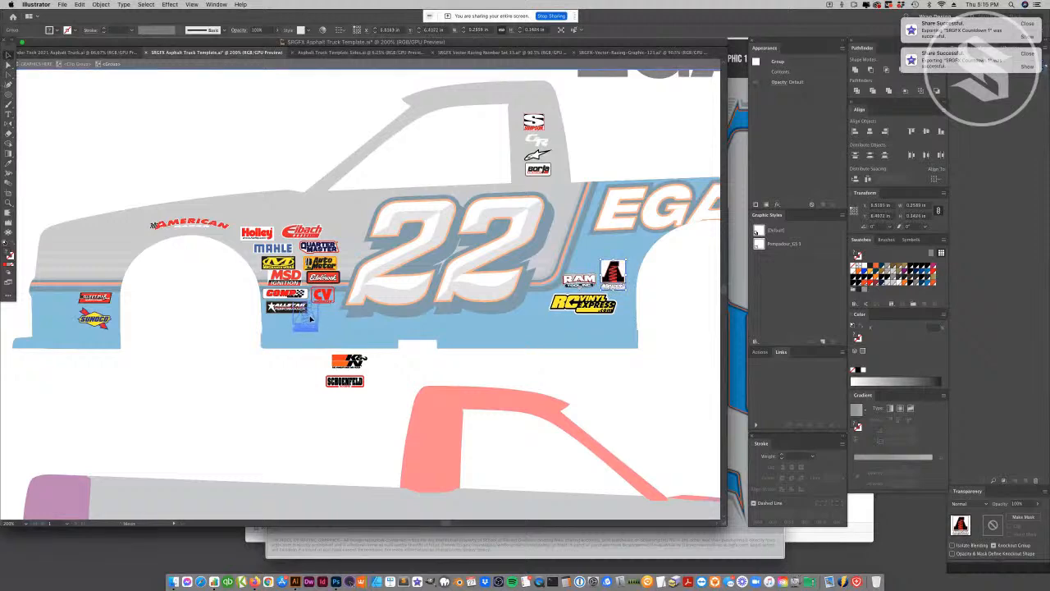
{"action": "left_click_drag", "start_coordinate": [328, 305], "coordinate": [309, 331]}
{"action": "left_click_drag", "start_coordinate": [326, 297], "coordinate": [361, 386]}
{"action": "left_click_drag", "start_coordinate": [308, 332], "coordinate": [331, 305]}
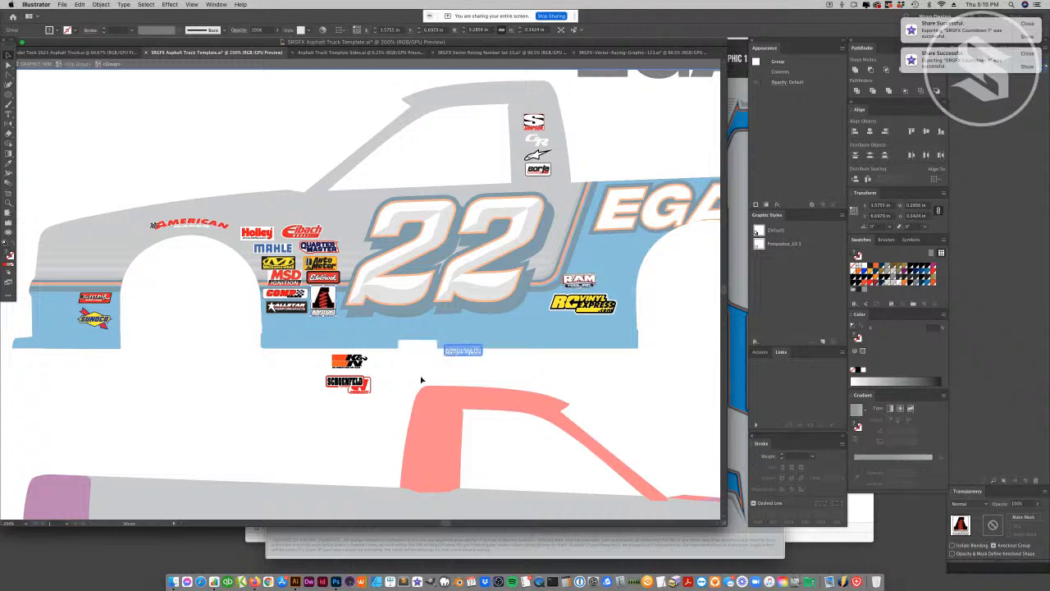
{"action": "left_click_drag", "start_coordinate": [353, 382], "coordinate": [322, 410]}
- Place the CV logo beside the RAM logo and shift both with RC Vinyl Express toward the rear wheel
{"action": "left_click_drag", "start_coordinate": [625, 297], "coordinate": [616, 285]}
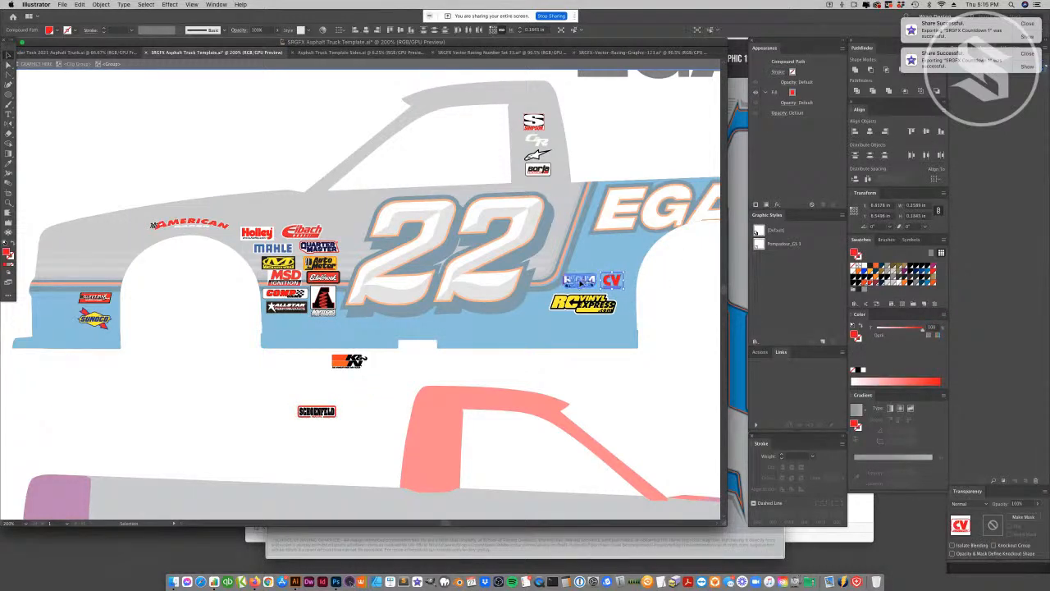
{"action": "left_click", "coordinate": [584, 281], "text": "shift"}
{"action": "left_click_drag", "start_coordinate": [578, 310], "coordinate": [587, 309]}
- Recolor the CV logo beside the RAM logo white
{"action": "left_click", "coordinate": [617, 281]}
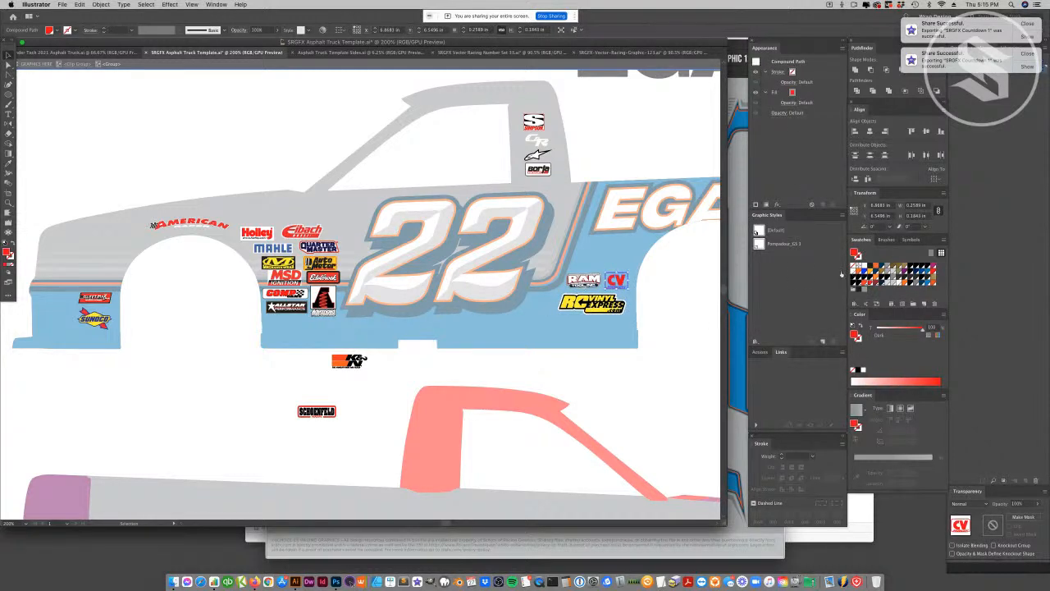
{"action": "left_click", "coordinate": [378, 348]}
{"action": "left_click", "coordinate": [351, 364]}
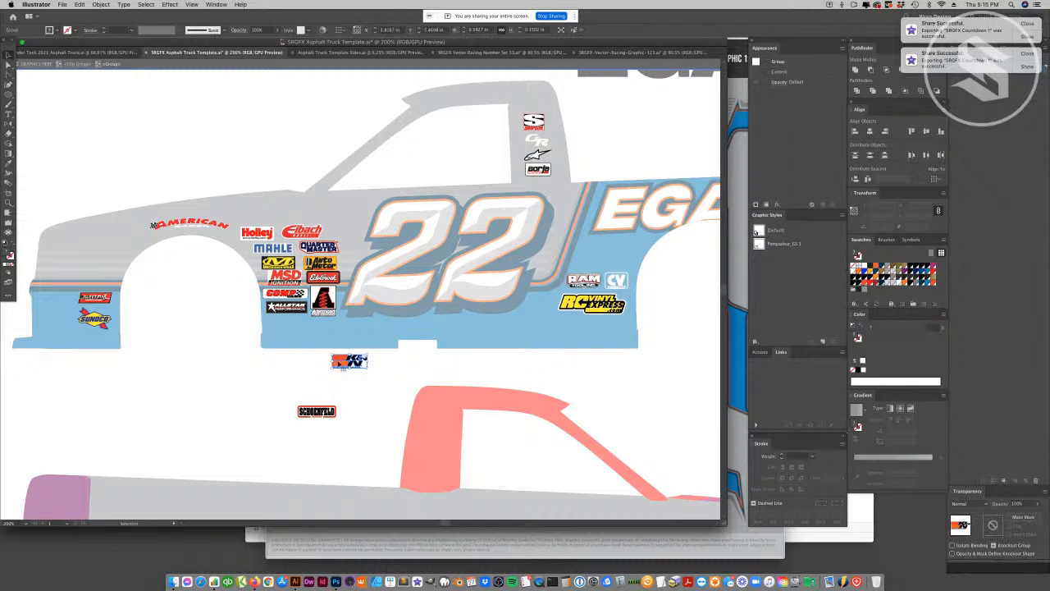
{"action": "left_click", "coordinate": [320, 414]}
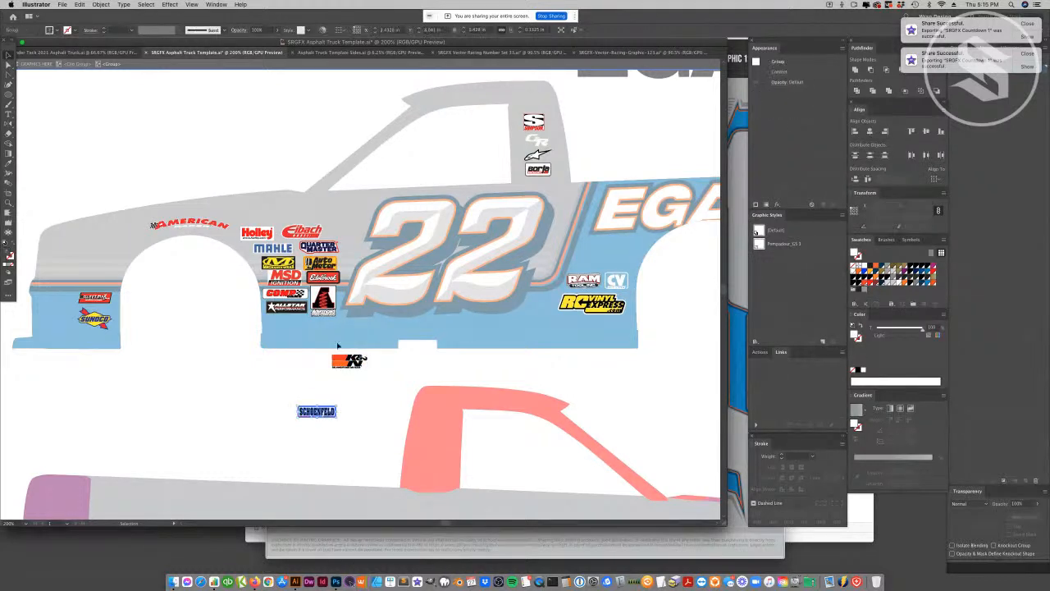
- Lower the COMP, Allstar and A logos slightly on the blue area below the stripe
{"action": "left_click", "coordinate": [287, 273]}
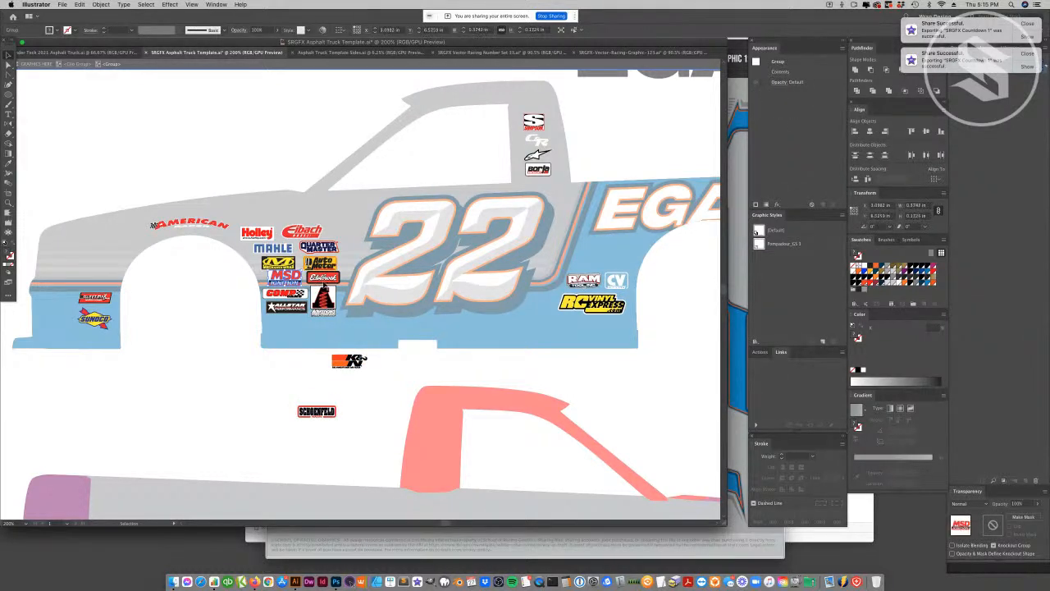
{"action": "left_click", "coordinate": [287, 295]}
{"action": "left_click", "coordinate": [296, 305], "text": "shift"}
{"action": "left_click", "coordinate": [323, 305], "text": "shift"}
{"action": "mouse_move", "coordinate": [323, 309]}
{"action": "left_mouse_down"}
{"action": "mouse_move", "coordinate": [323, 321]}
{"action": "mouse_move", "coordinate": [323, 303]}
{"action": "left_mouse_up"}
{"action": "left_click", "coordinate": [321, 351]}
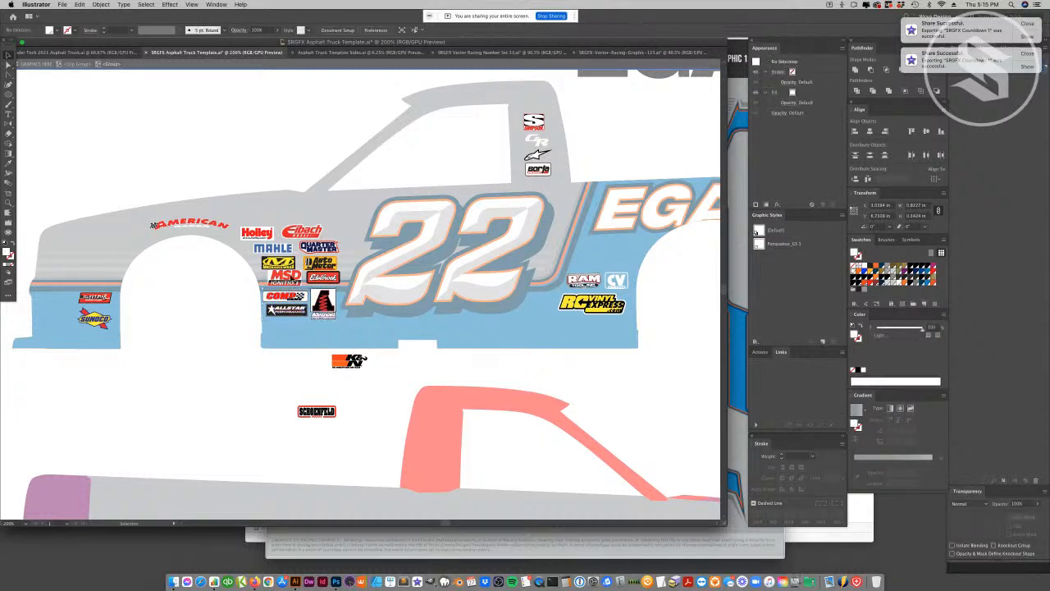
- Raise the upper block of sponsor logos, from Holley and Eibach down to MSD and Edelbrock, clear of the stripe
{"action": "left_click", "coordinate": [288, 277]}
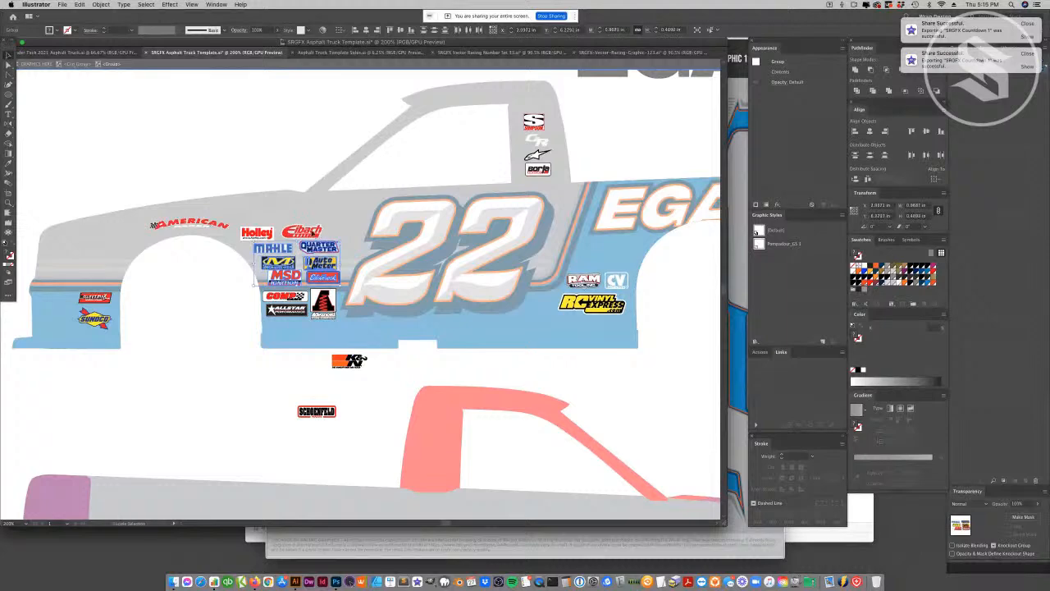
{"action": "key", "text": "Up"}
{"action": "key", "text": "Up"}
{"action": "key", "text": "Up"}
{"action": "left_click", "coordinate": [289, 366]}
- Align the bottom edges of the MSD and Edelbrock logos
{"action": "left_click", "coordinate": [286, 273]}
{"action": "left_click", "coordinate": [322, 273], "text": "shift"}
{"action": "left_click", "coordinate": [941, 132]}
{"action": "left_click", "coordinate": [379, 396]}
- Dismiss the share notifications and nudge the Auto Meter and Quarter Master logos toward their neighbors in the front column
{"action": "left_click", "coordinate": [320, 257]}
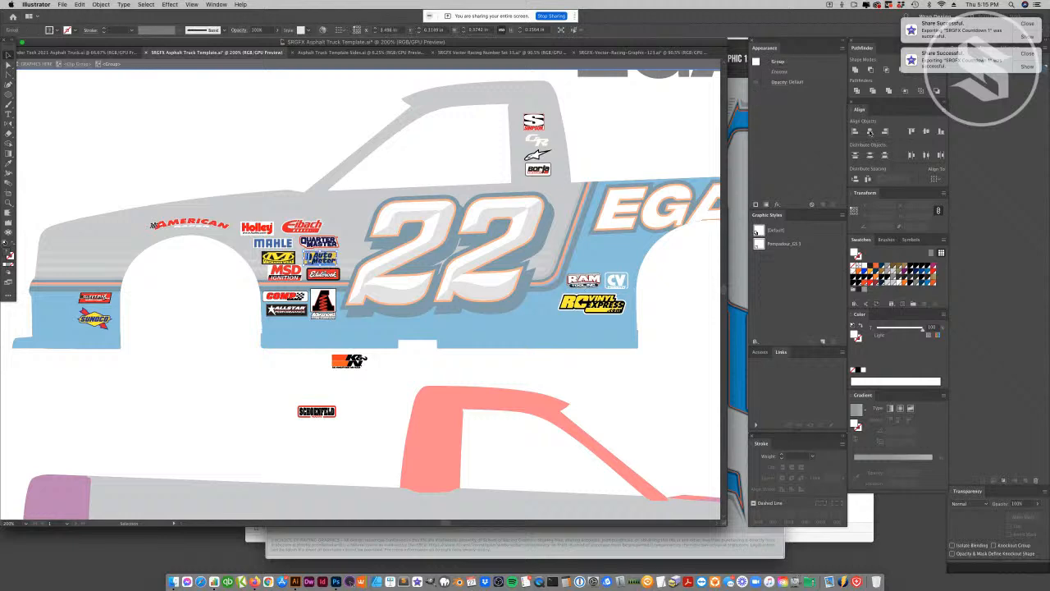
{"action": "left_click", "coordinate": [1027, 24]}
{"action": "left_click", "coordinate": [1027, 24]}
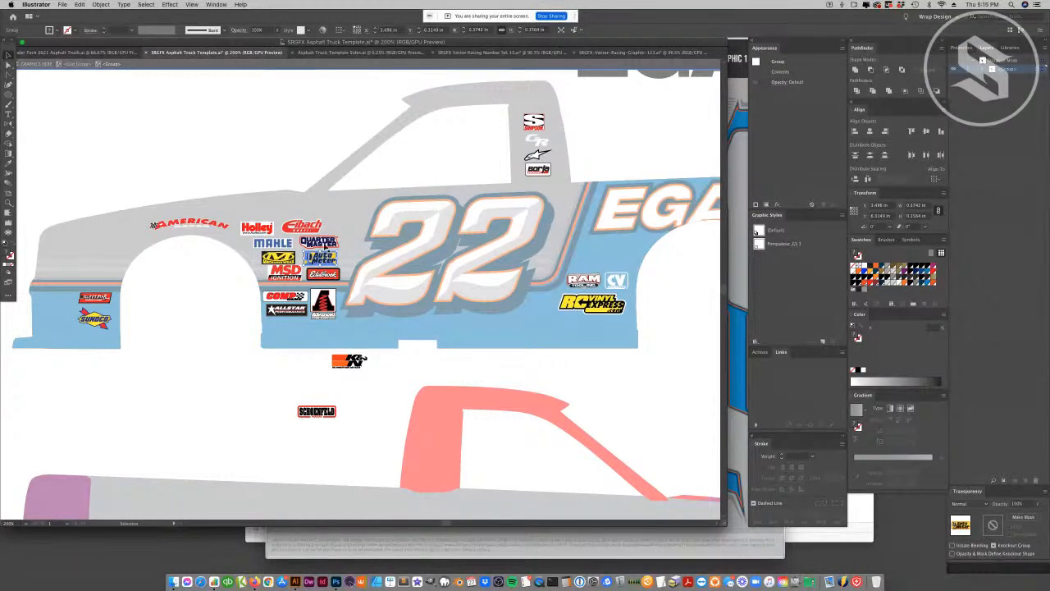
{"action": "left_click", "coordinate": [323, 273]}
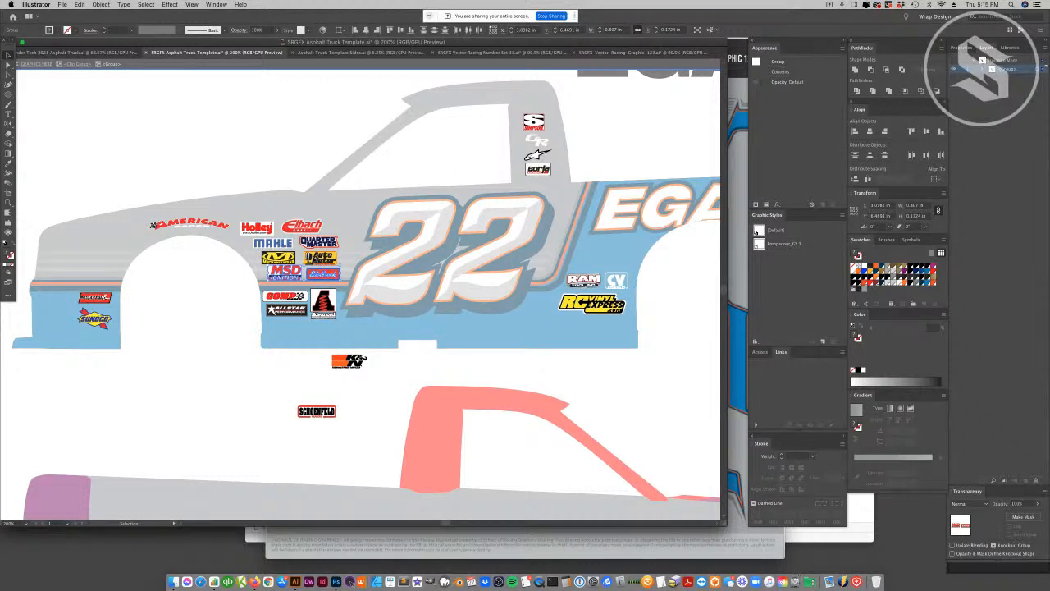
{"action": "left_click", "coordinate": [319, 257]}
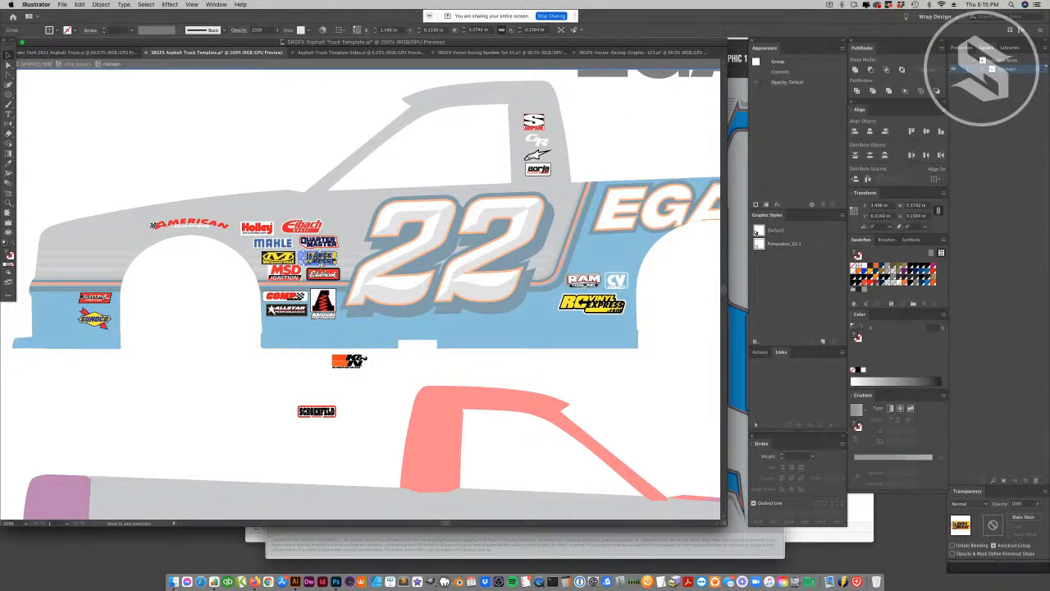
{"action": "left_click", "coordinate": [332, 242]}
- Shift the Mechanix, MSD, Auto Meter and Edelbrock logos slightly toward the front wheel arch
{"action": "left_click", "coordinate": [301, 265]}
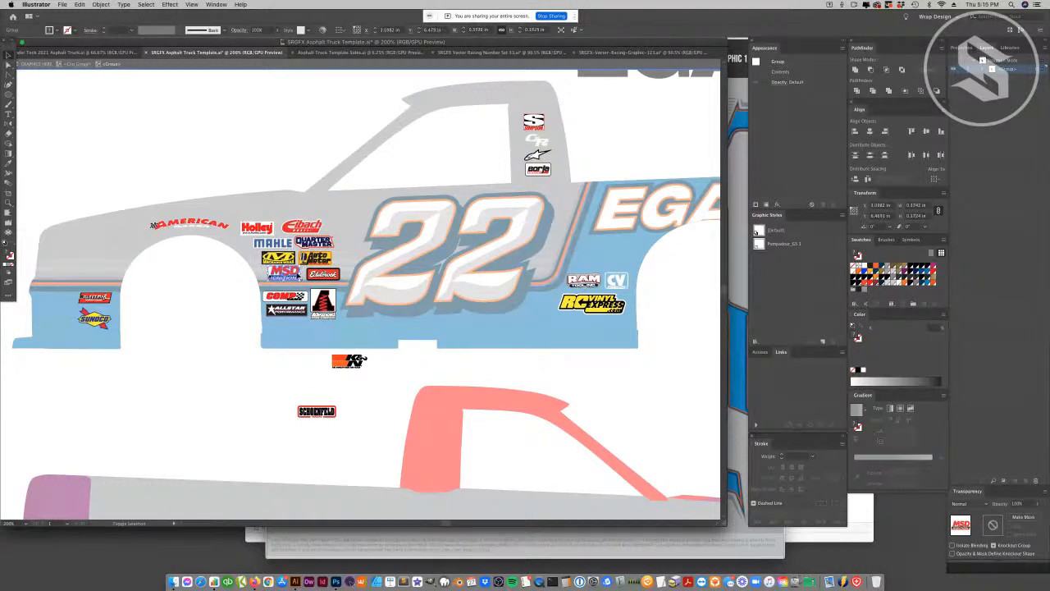
{"action": "mouse_move", "coordinate": [300, 267]}
{"action": "left_mouse_down"}
{"action": "mouse_move", "coordinate": [329, 272]}
{"action": "mouse_move", "coordinate": [279, 258]}
{"action": "mouse_move", "coordinate": [316, 263]}
{"action": "left_mouse_up"}
{"action": "left_click", "coordinate": [281, 272]}
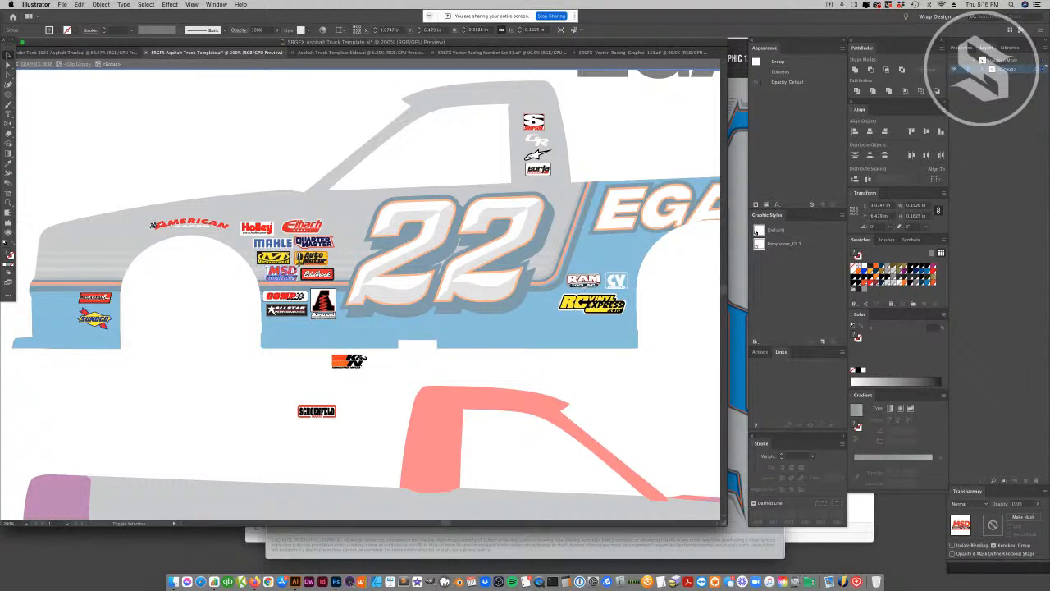
{"action": "left_click_drag", "start_coordinate": [328, 275], "coordinate": [288, 294]}
- Align the tops of the COMP and A logos and move the Allstar logo up beneath COMP
{"action": "left_click", "coordinate": [289, 297]}
{"action": "left_click", "coordinate": [322, 302], "text": "shift"}
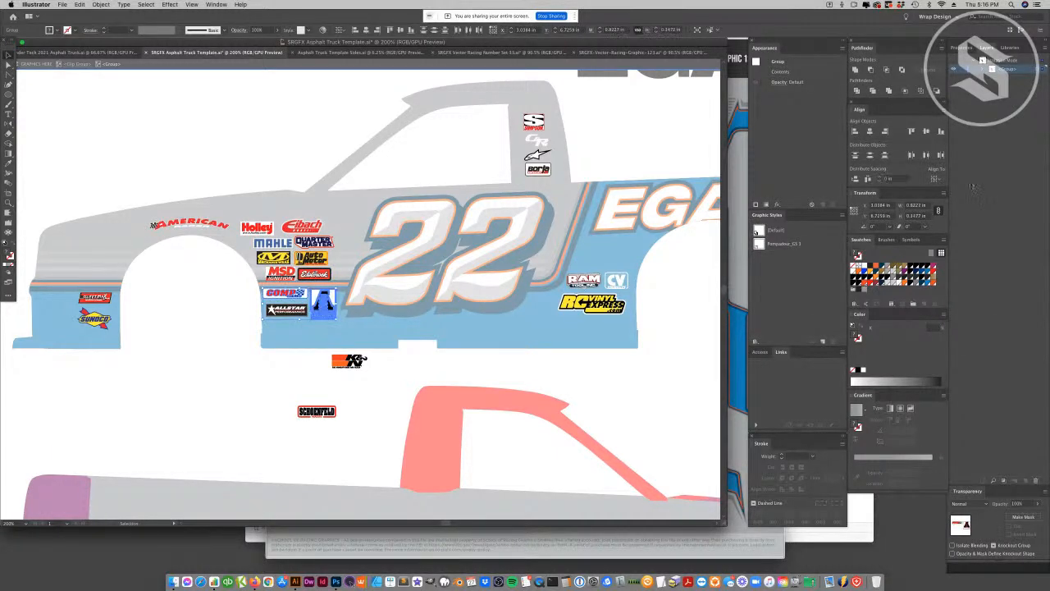
{"action": "left_click", "coordinate": [910, 132]}
{"action": "left_click", "coordinate": [222, 428]}
{"action": "left_click_drag", "start_coordinate": [297, 313], "coordinate": [294, 309]}
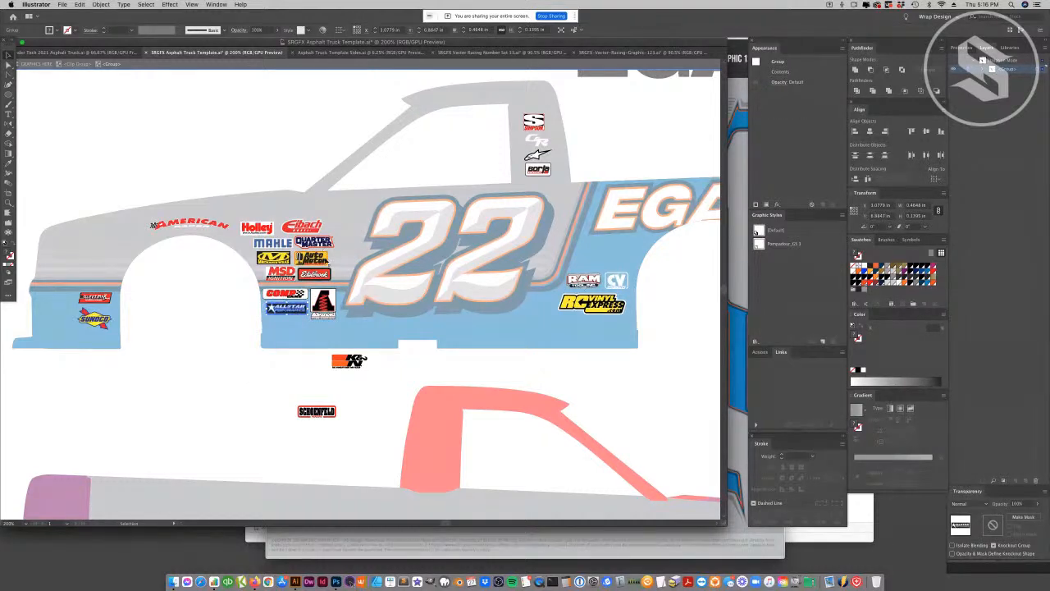
- Shift the MAHLE, Quarter Master, Holley and Eibach logos slightly toward the front of the truck
{"action": "left_click_drag", "start_coordinate": [288, 245], "coordinate": [281, 245]}
{"action": "left_click", "coordinate": [312, 242]}
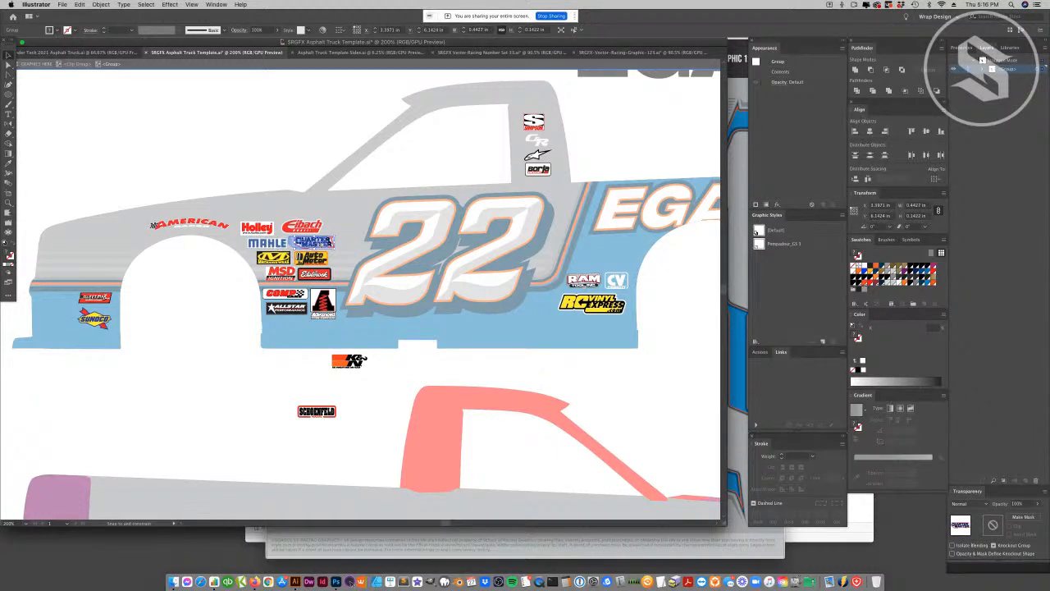
{"action": "key", "text": "Left"}
{"action": "left_click_drag", "start_coordinate": [305, 223], "coordinate": [255, 231]}
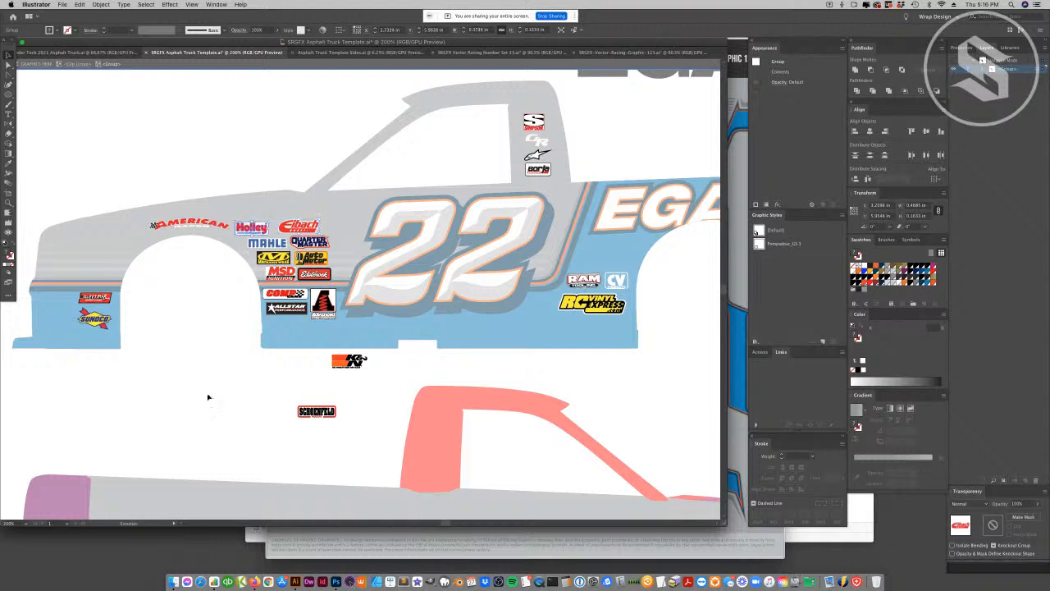
- Adjust the Sunoco logo and the red logo above it slightly toward the front wheel arch
{"action": "left_click", "coordinate": [208, 396]}
{"action": "left_click_drag", "start_coordinate": [112, 302], "coordinate": [115, 302]}
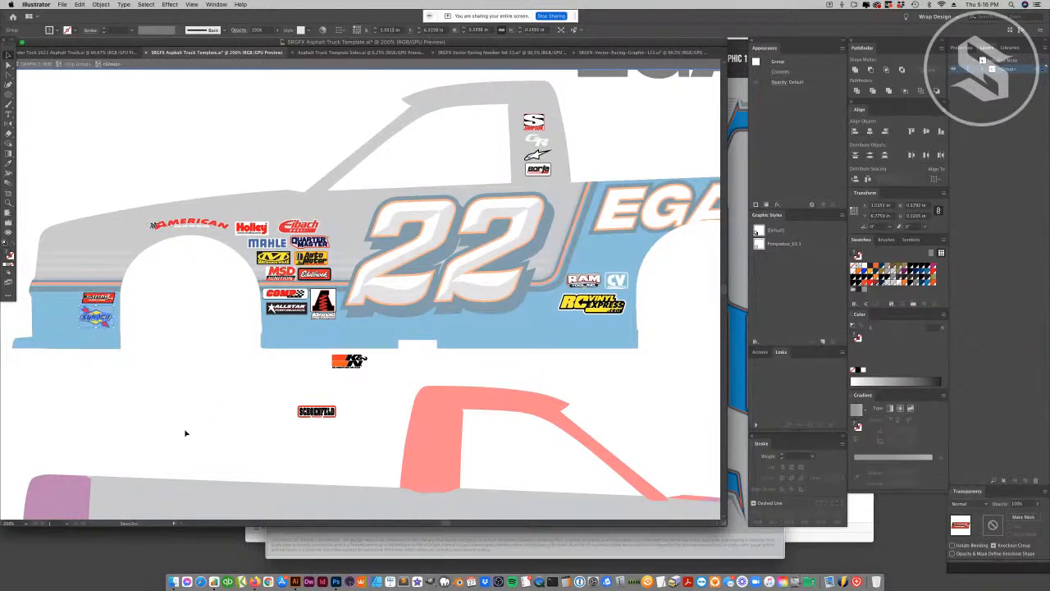
{"action": "left_click", "coordinate": [96, 317]}
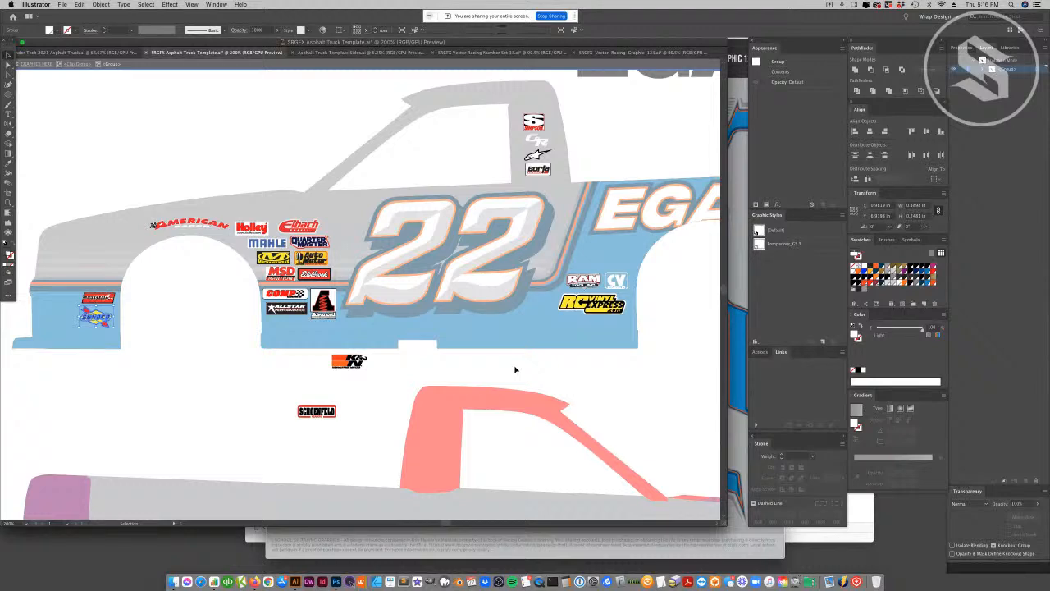
- Nudge the RAM, CV and RC Vinyl Express logos together slightly toward the rear wheel arch
{"action": "left_click_drag", "start_coordinate": [516, 369], "coordinate": [645, 231]}
{"action": "key", "text": "Right"}
{"action": "key", "text": "Right"}
{"action": "left_click", "coordinate": [597, 332]}
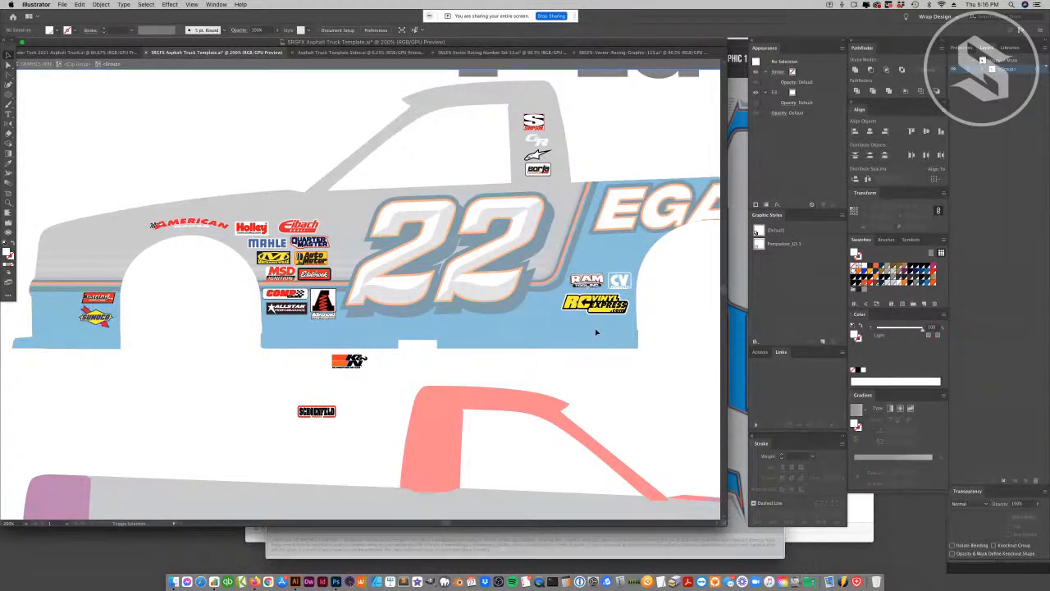
- Exit the logo group and rework the inner bend of the dark blue stripe near the RAM logo, deleting an anchor point
{"action": "scroll", "coordinate": [596, 332], "scroll_direction": "right", "scroll_amount": 10}
{"action": "double_click", "coordinate": [520, 106]}
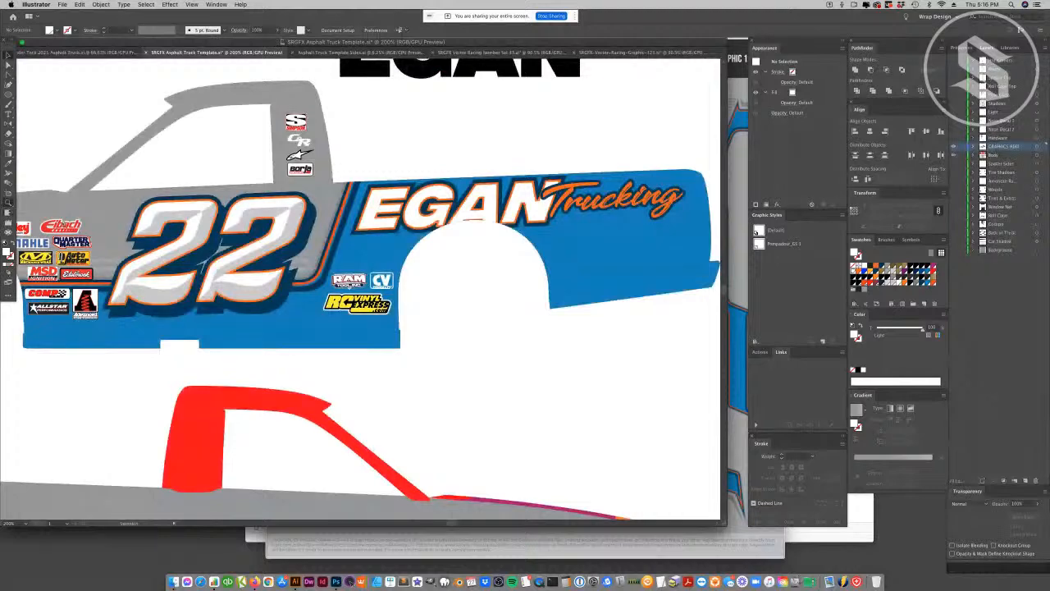
{"action": "left_click", "coordinate": [8, 205]}
{"action": "left_click", "coordinate": [383, 305]}
{"action": "left_click", "coordinate": [278, 263]}
{"action": "left_click", "coordinate": [279, 262]}
{"action": "left_click", "coordinate": [419, 277]}
{"action": "left_click", "coordinate": [419, 277]}
{"action": "key", "text": "a"}
{"action": "left_click", "coordinate": [365, 347]}
{"action": "left_click_drag", "start_coordinate": [361, 345], "coordinate": [365, 334]}
{"action": "key", "text": "minus"}
{"action": "left_click", "coordinate": [366, 335]}
- Convert the anchor points on the dark blue stripe's inner bend and adjust their handles to smooth the curve
{"action": "key", "text": "a"}
{"action": "left_click", "coordinate": [357, 347]}
{"action": "key", "text": "shift+c"}
{"action": "left_click_drag", "start_coordinate": [356, 346], "coordinate": [329, 379]}
{"action": "left_click", "coordinate": [370, 354], "text": "super"}
{"action": "key", "text": "a"}
{"action": "left_click", "coordinate": [366, 333]}
{"action": "key", "text": "shift+c"}
{"action": "mouse_move", "coordinate": [365, 334]}
{"action": "left_mouse_down"}
{"action": "mouse_move", "coordinate": [373, 319]}
{"action": "mouse_move", "coordinate": [360, 345]}
{"action": "left_mouse_up"}
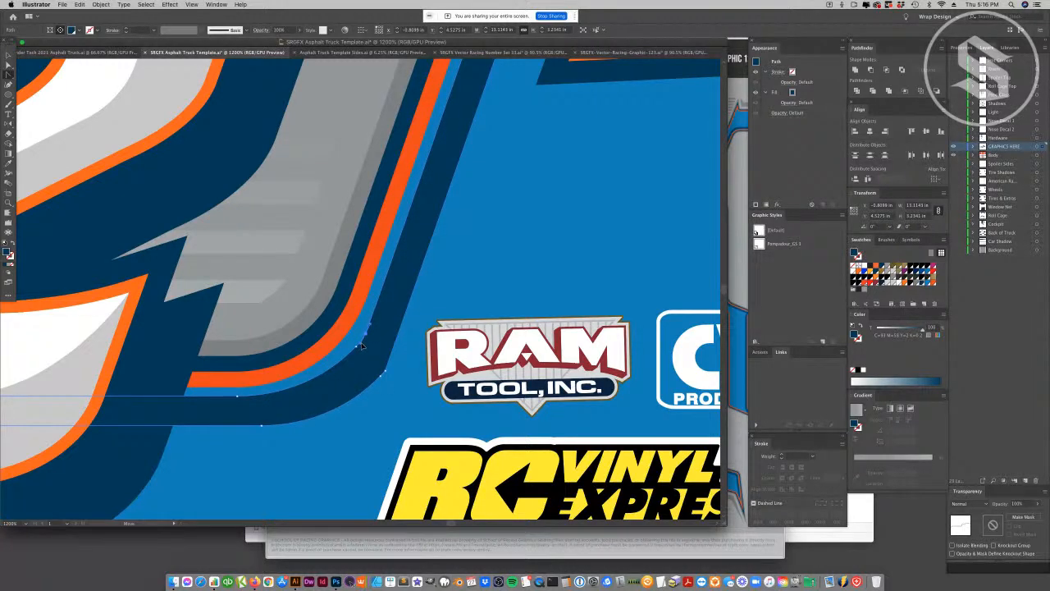
- Adjust the handle of the outer bend's anchor on the dark blue stripe to round its curve
{"action": "key", "text": "a"}
{"action": "left_click", "coordinate": [384, 373]}
{"action": "mouse_move", "coordinate": [396, 350]}
{"action": "left_mouse_down"}
{"action": "mouse_move", "coordinate": [390, 368]}
{"action": "mouse_move", "coordinate": [405, 331]}
{"action": "mouse_move", "coordinate": [405, 349]}
{"action": "left_mouse_up"}
{"action": "key", "text": "super+minus"}
{"action": "key", "text": "super+minus"}
{"action": "key", "text": "super+minus"}
{"action": "key", "text": "super+minus"}
{"action": "key", "text": "super+minus"}
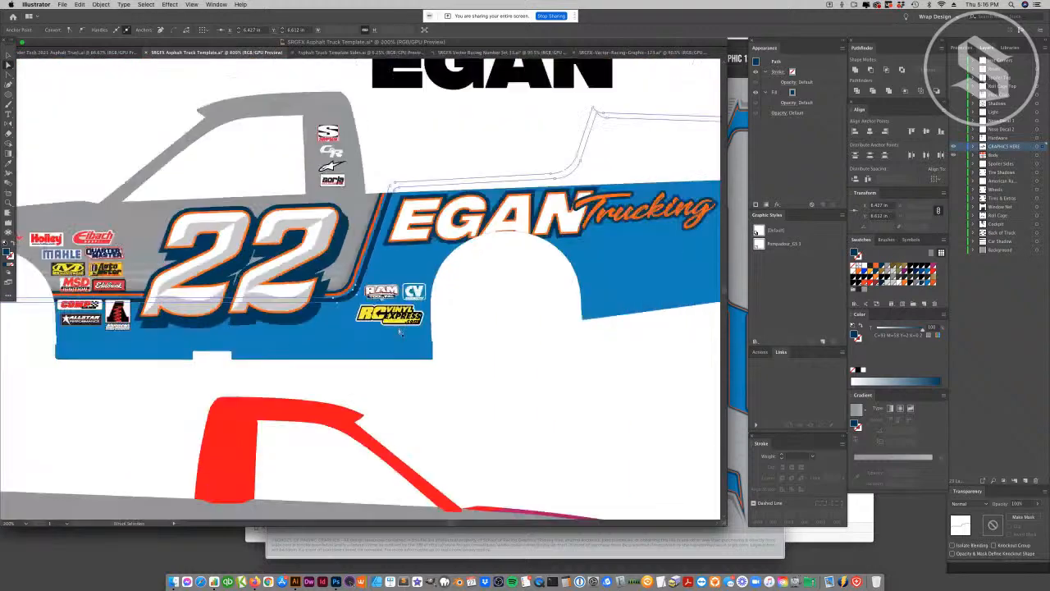
{"action": "left_click", "coordinate": [452, 458]}
- Copy the horizontal gray pinstripes from the nested stripe group and paste them into the side's clip group, merging the conflicting swatches
{"action": "scroll", "coordinate": [452, 458], "scroll_direction": "left", "scroll_amount": 3}
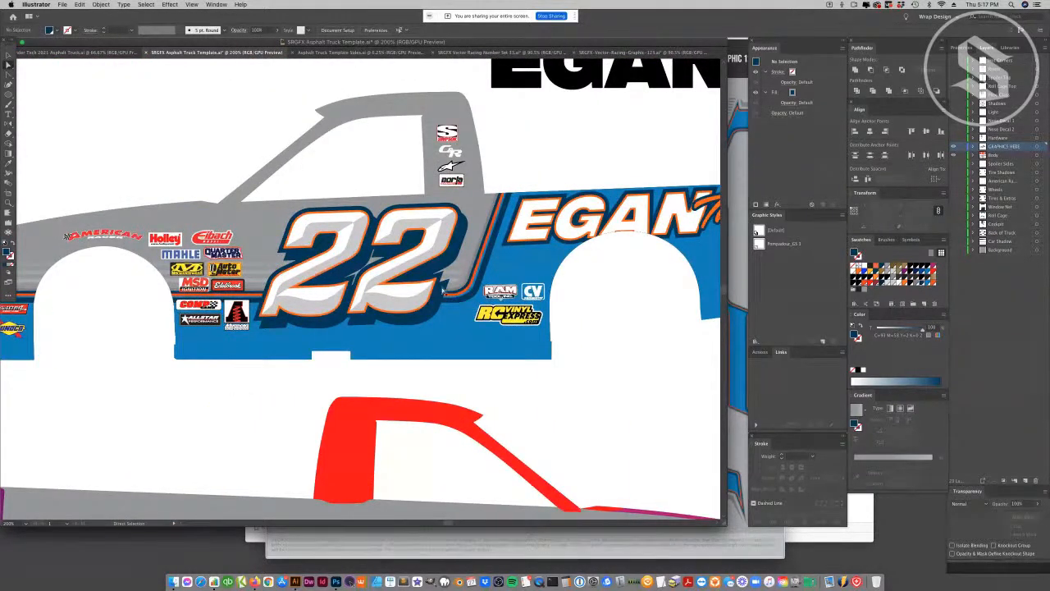
{"action": "key", "text": "super+minus"}
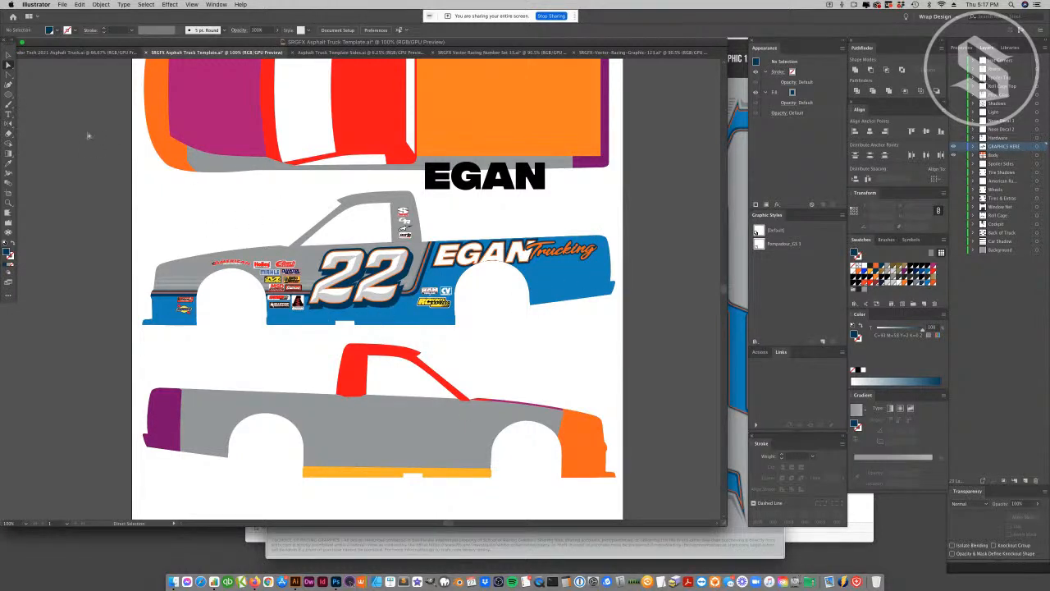
{"action": "key", "text": "v"}
{"action": "double_click", "coordinate": [407, 284]}
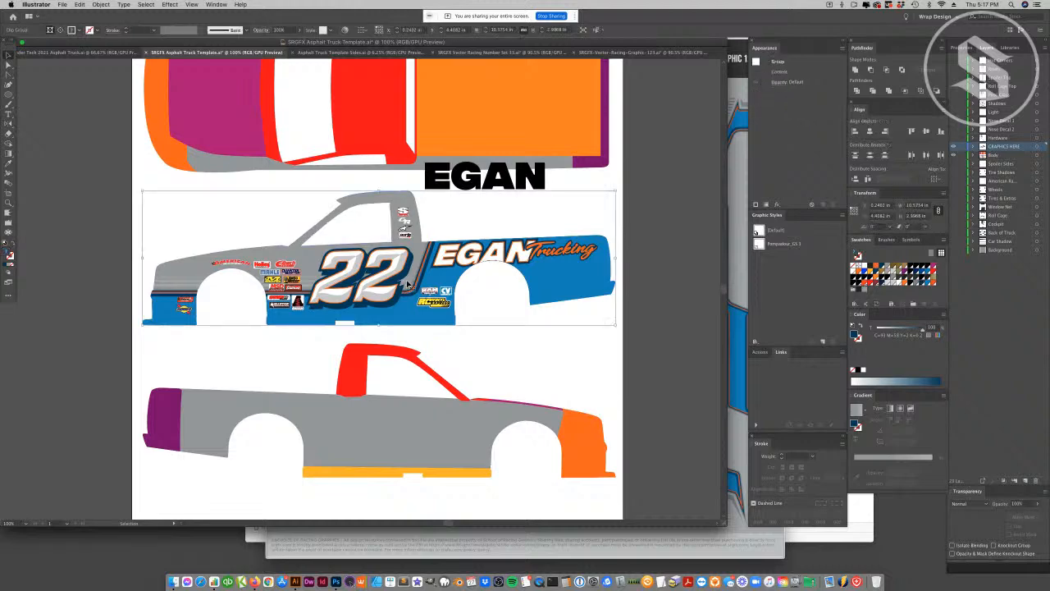
{"action": "double_click", "coordinate": [408, 283]}
{"action": "left_click", "coordinate": [408, 284]}
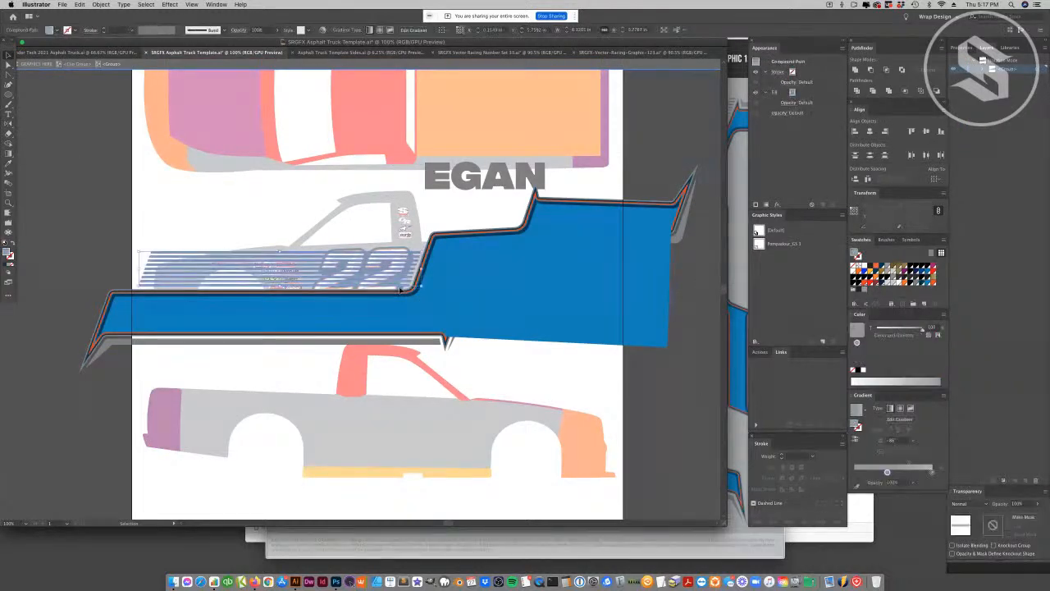
{"action": "key", "text": "Escape"}
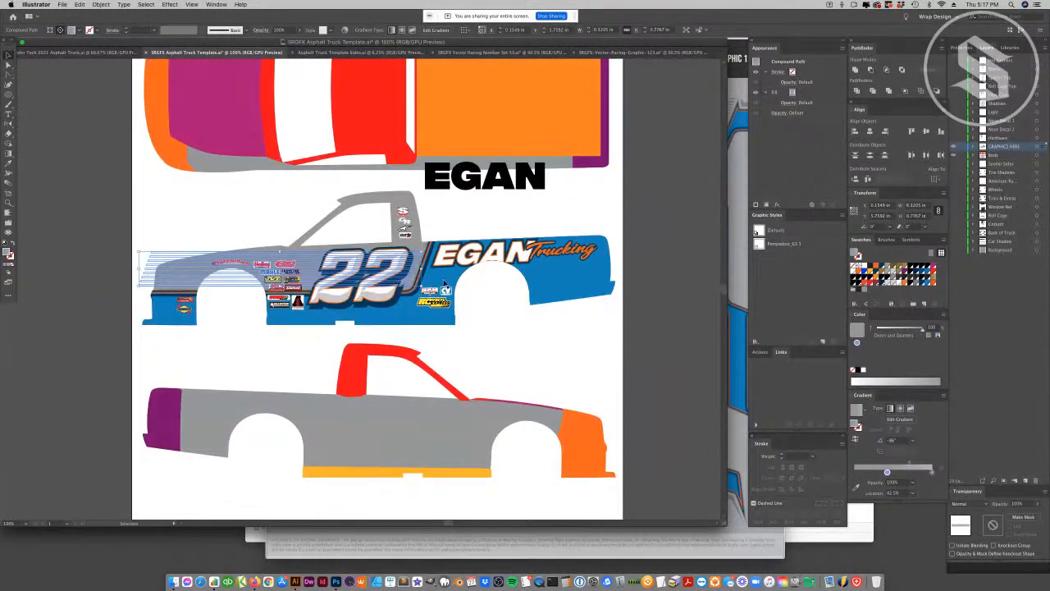
{"action": "double_click", "coordinate": [444, 281]}
{"action": "key", "text": "super+v"}
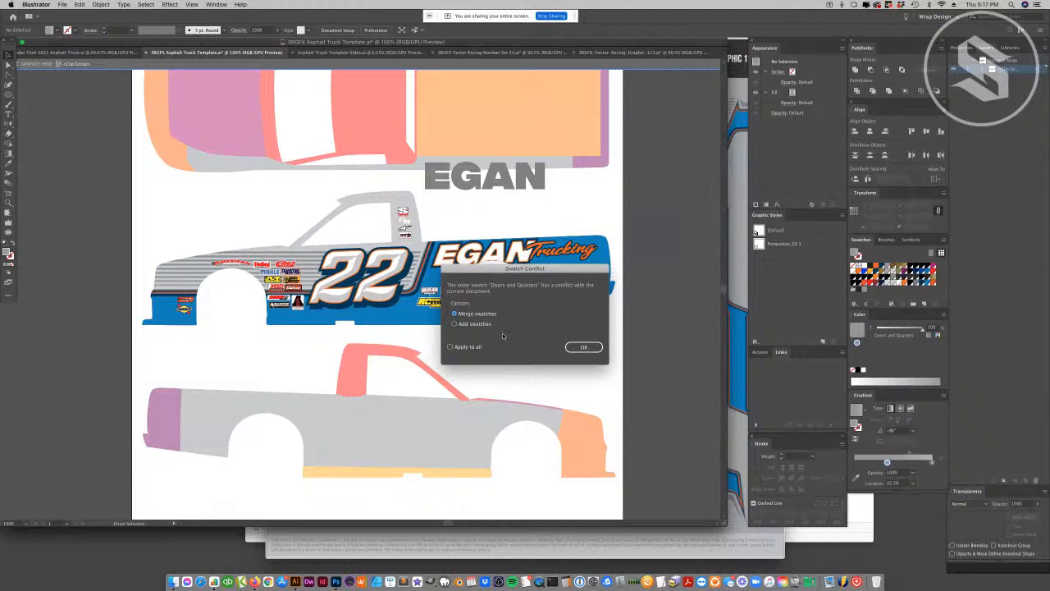
{"action": "left_click", "coordinate": [583, 347]}
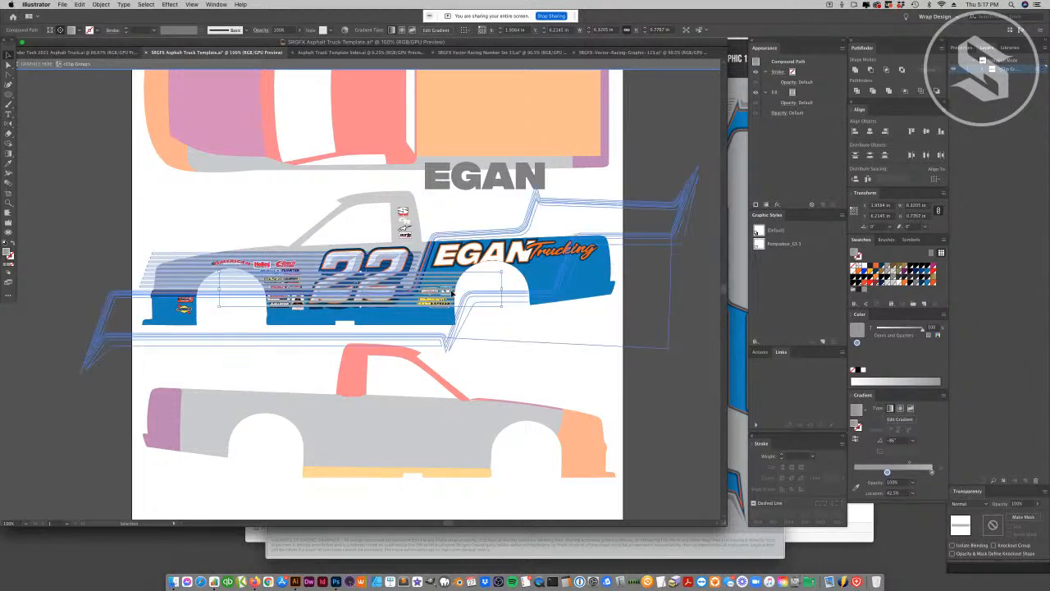
- Place the pasted pinstripes across the blue rear quarter, tilted about 1.9°, and fill them with the blue swatch
{"action": "left_click_drag", "start_coordinate": [503, 271], "coordinate": [647, 249]}
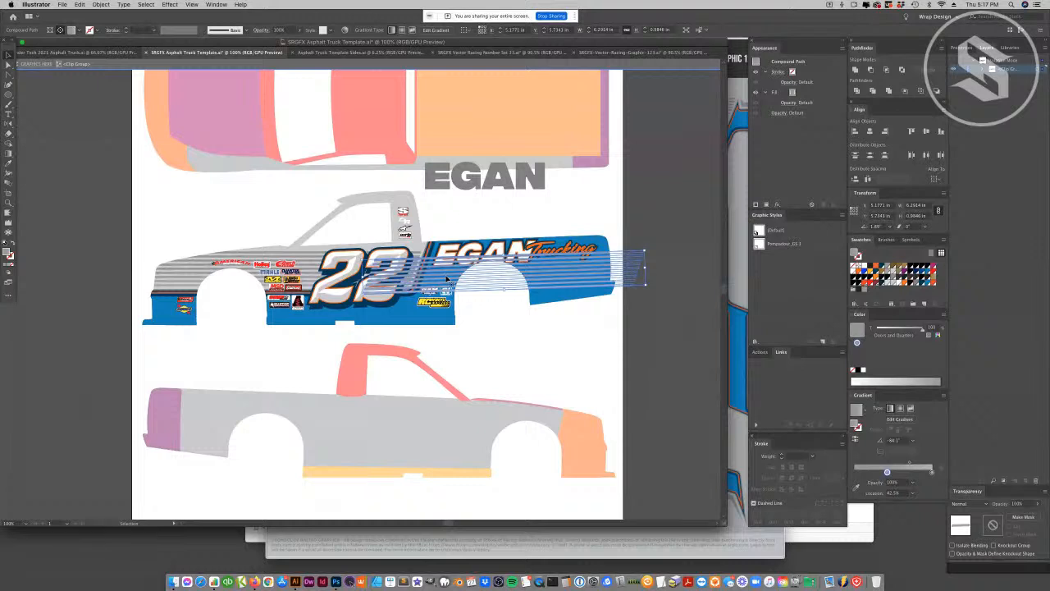
{"action": "left_click_drag", "start_coordinate": [446, 280], "coordinate": [450, 271]}
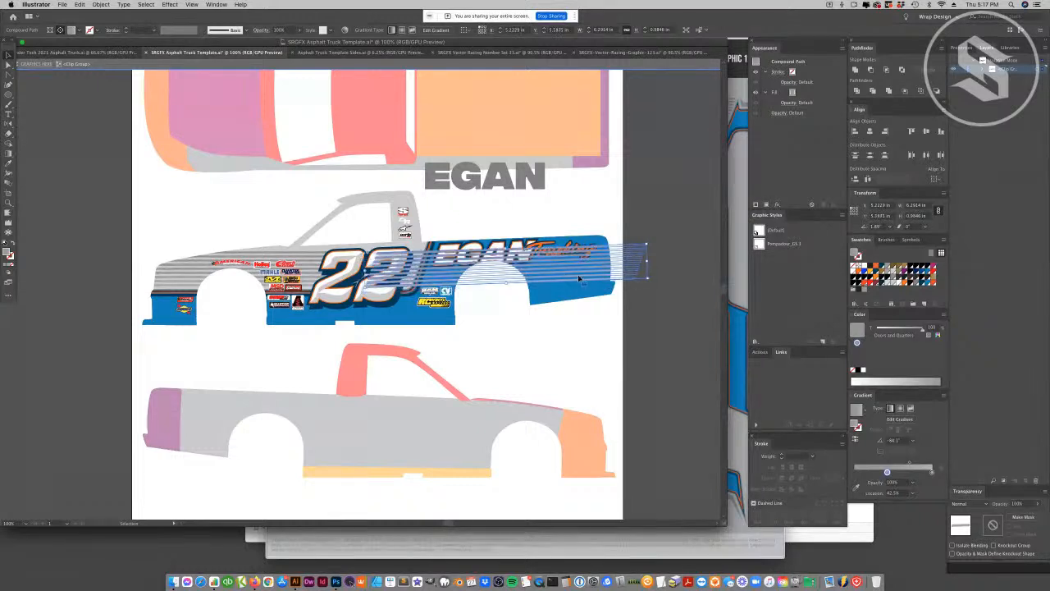
{"action": "left_click", "coordinate": [928, 284]}
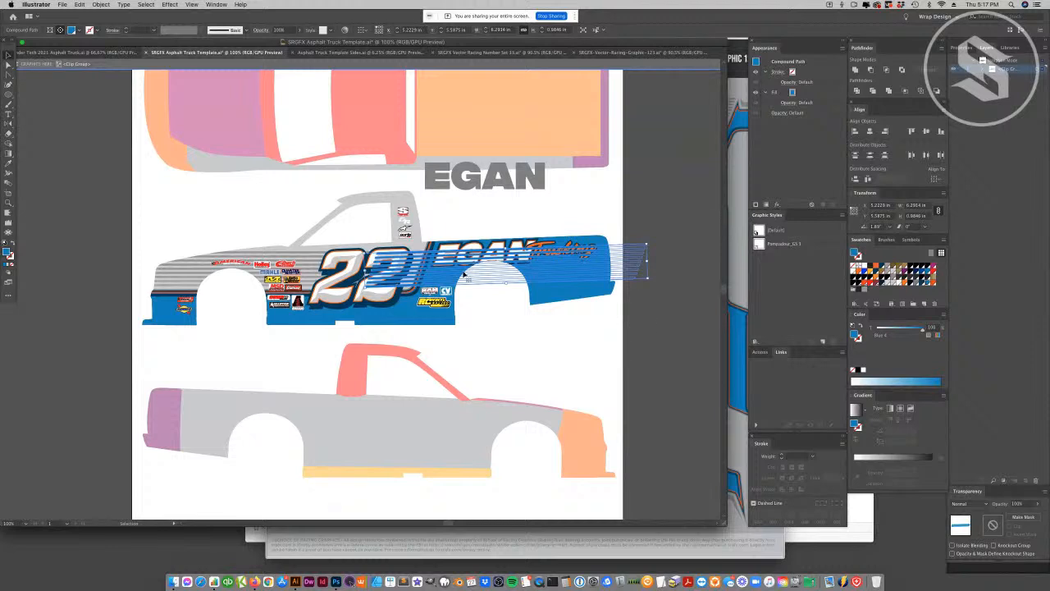
{"action": "left_click_drag", "start_coordinate": [423, 270], "coordinate": [481, 274]}
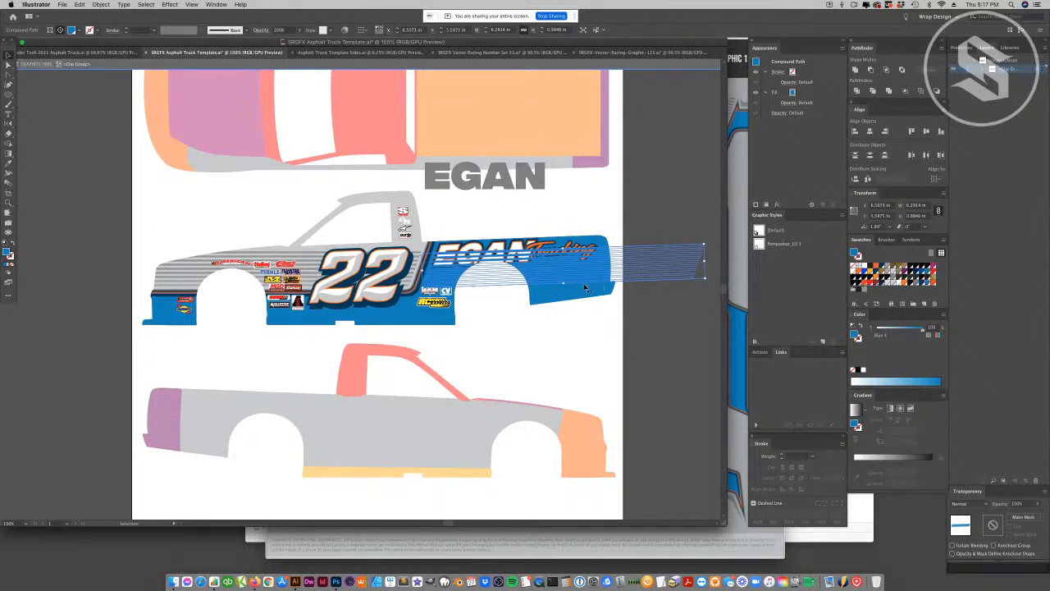
{"action": "key", "text": "Up"}
{"action": "key", "text": "Up"}
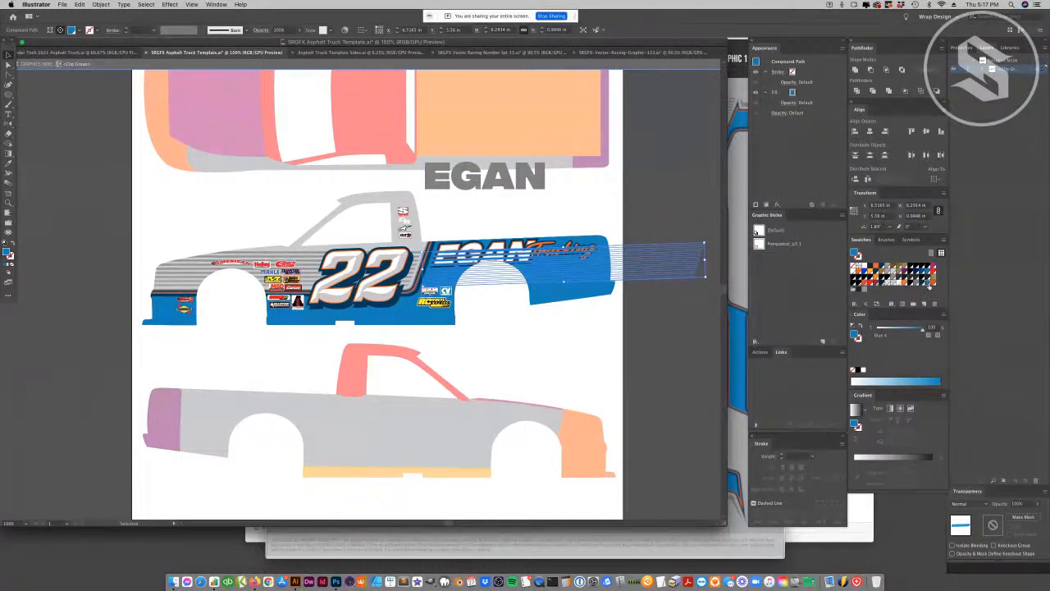
- Give the rear pinstripes an all-blue linear gradient with a lighter middle stop at about 47%, and exit the clip group
{"action": "left_click", "coordinate": [859, 458]}
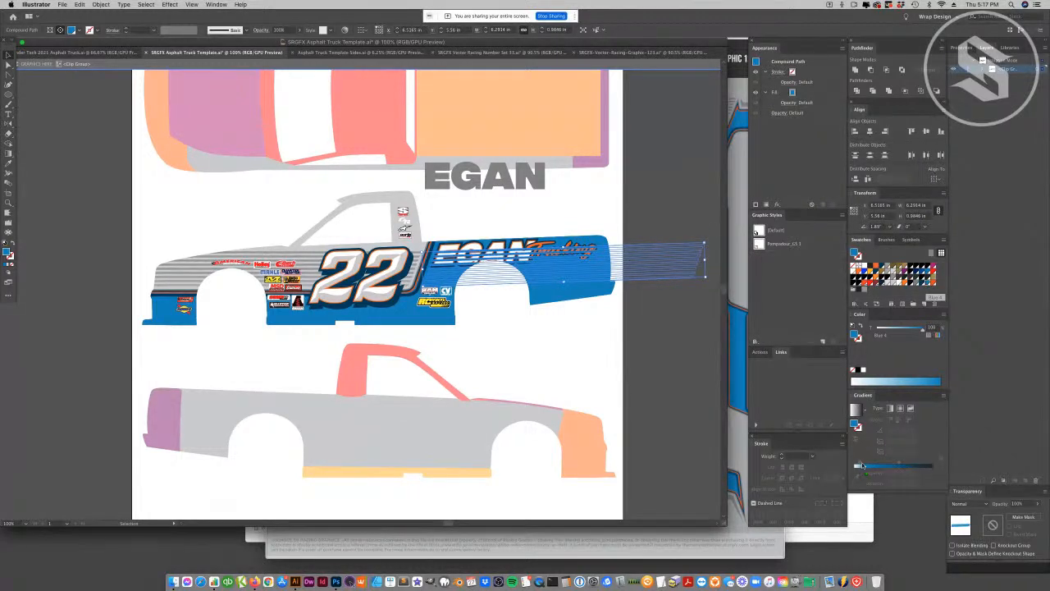
{"action": "left_click_drag", "start_coordinate": [855, 472], "coordinate": [912, 487]}
{"action": "left_click", "coordinate": [891, 472]}
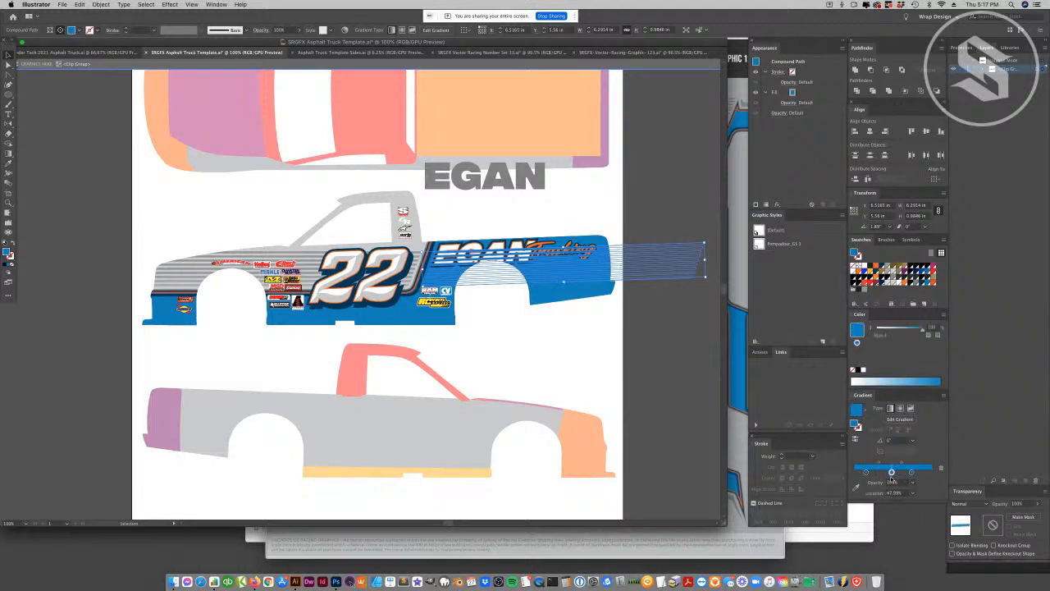
{"action": "left_click_drag", "start_coordinate": [922, 332], "coordinate": [917, 332]}
{"action": "left_click", "coordinate": [9, 65]}
{"action": "double_click", "coordinate": [190, 196]}
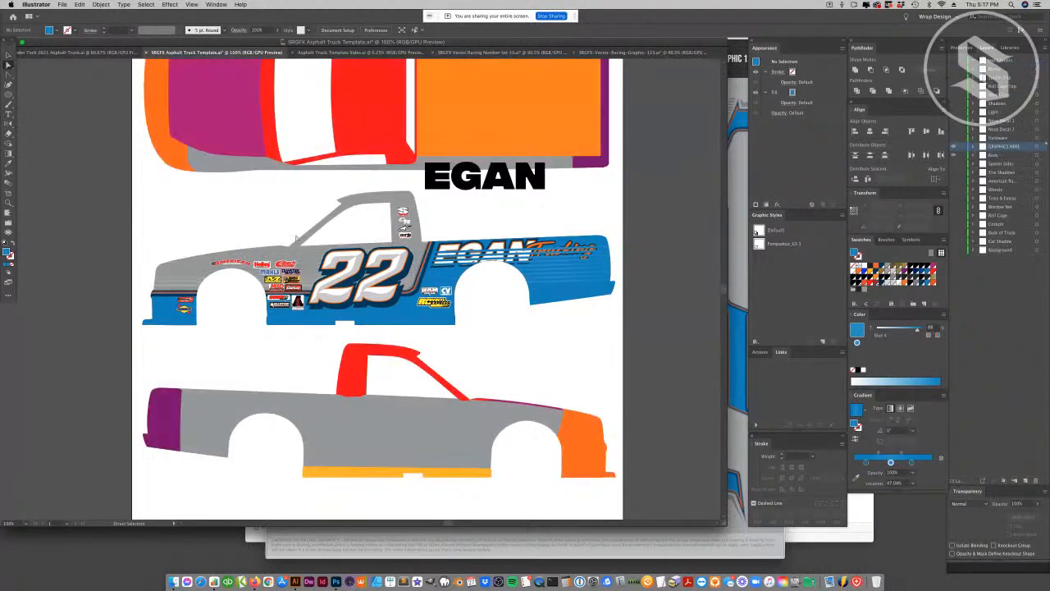
- Send the rear pinstripes behind the EGAN Trucking lettering within the clip group
{"action": "left_click", "coordinate": [558, 270]}
{"action": "key", "text": "v"}
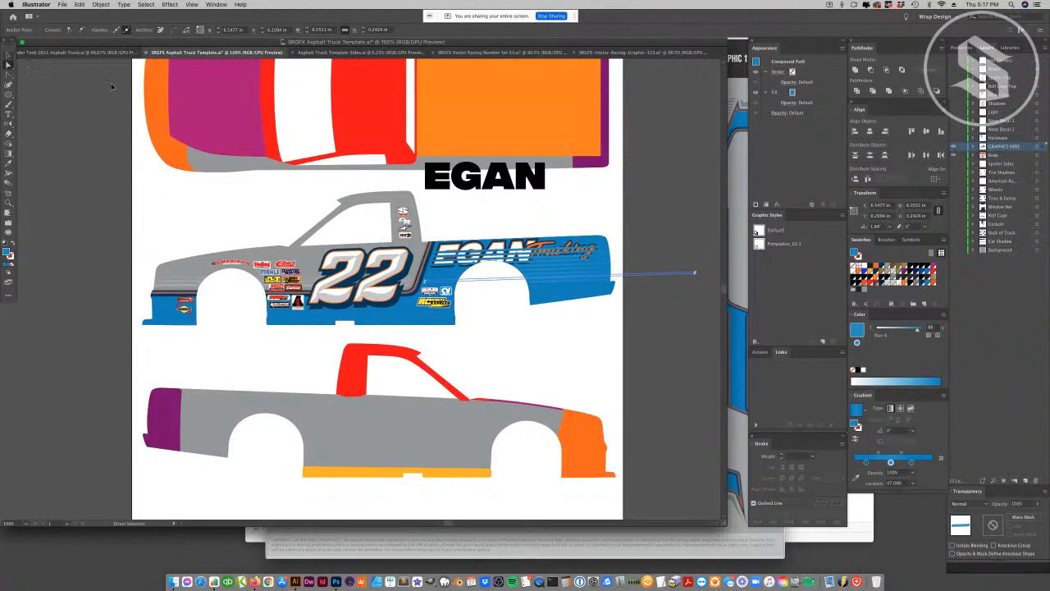
{"action": "left_click", "coordinate": [555, 270]}
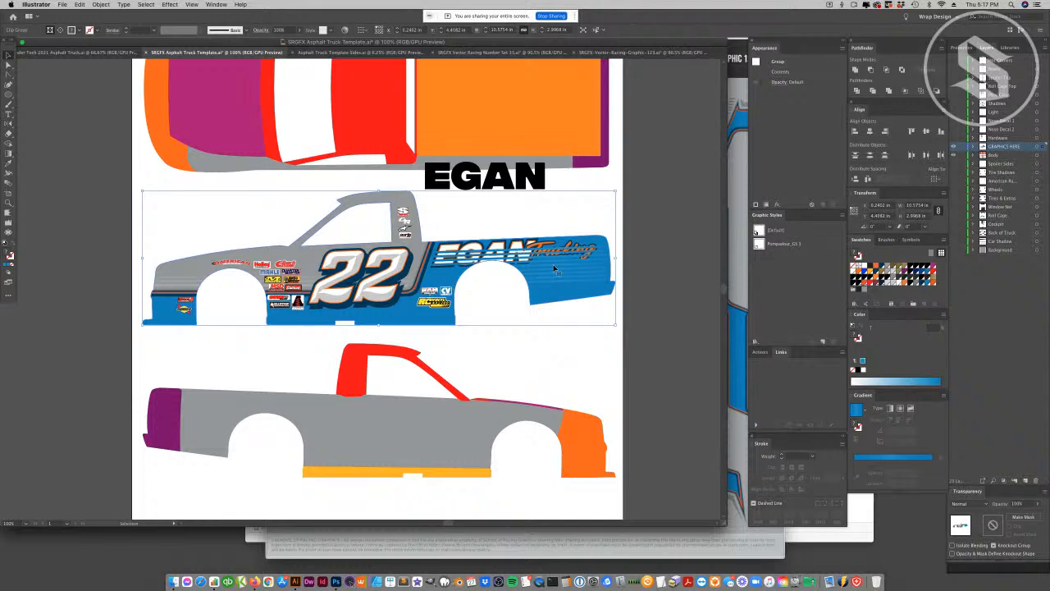
{"action": "double_click", "coordinate": [554, 271]}
{"action": "left_click", "coordinate": [558, 269]}
{"action": "key", "text": "g"}
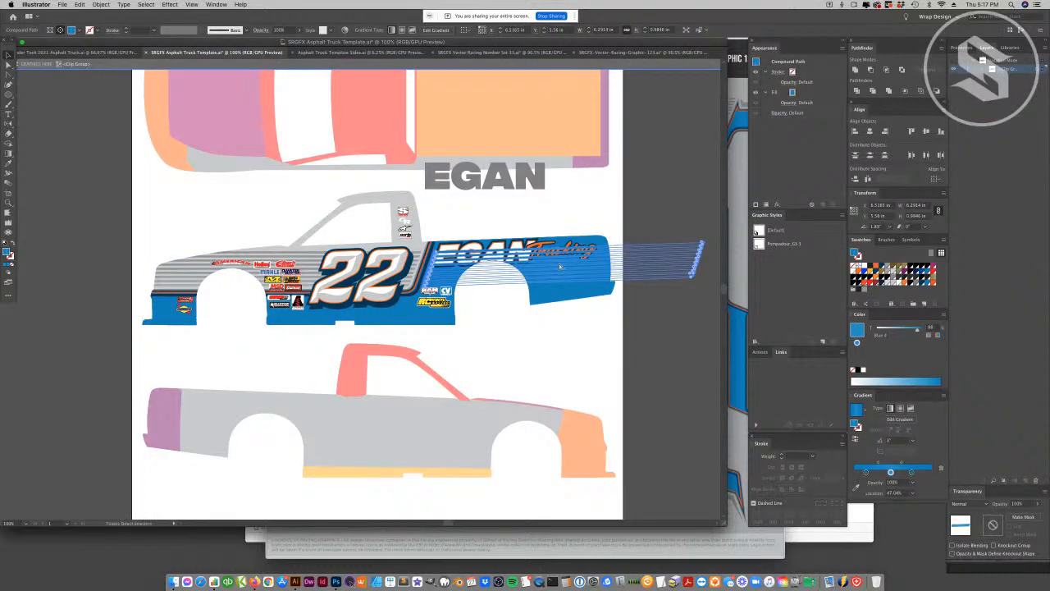
{"action": "key", "text": "super+["}
{"action": "left_click", "coordinate": [620, 162]}
{"action": "key", "text": "Escape"}
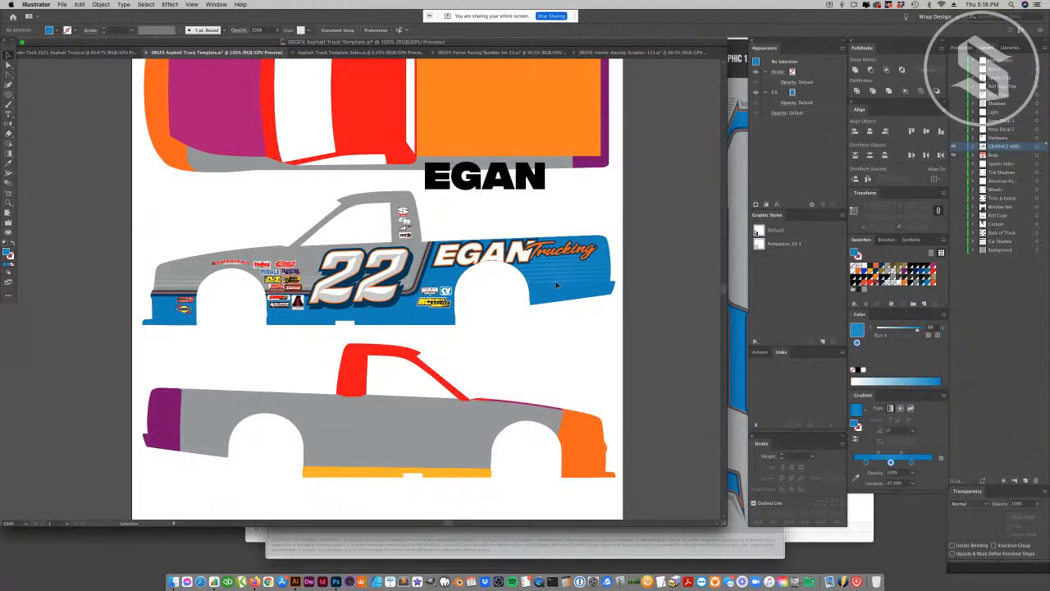
- Set the gradient angle of the rear pinstripes to 90°
{"action": "double_click", "coordinate": [556, 285]}
{"action": "left_click", "coordinate": [561, 282]}
{"action": "type", "text": "90"}
{"action": "key", "text": "Return"}
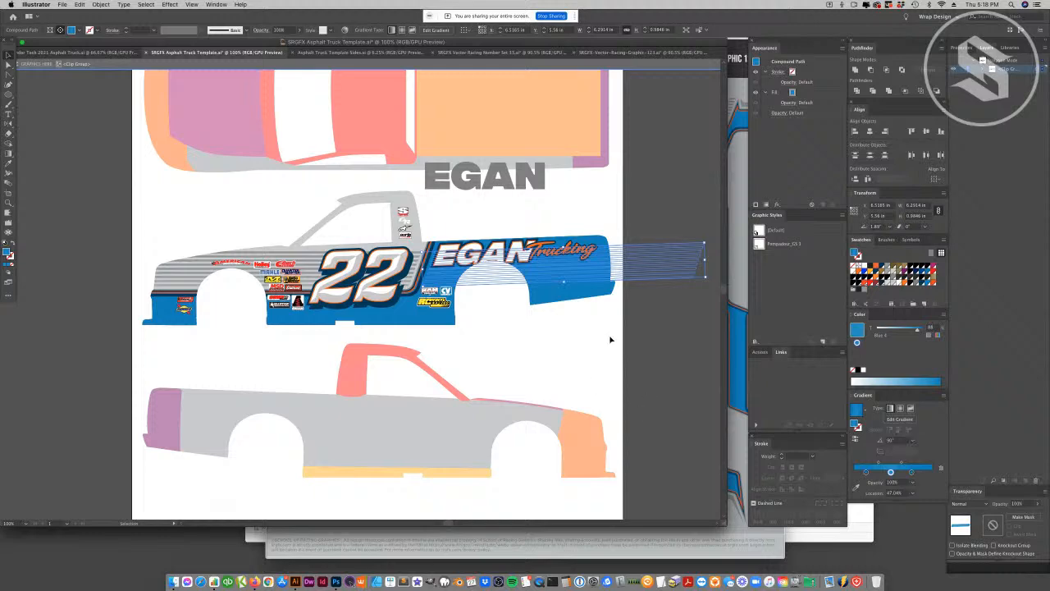
{"action": "left_click", "coordinate": [587, 381]}
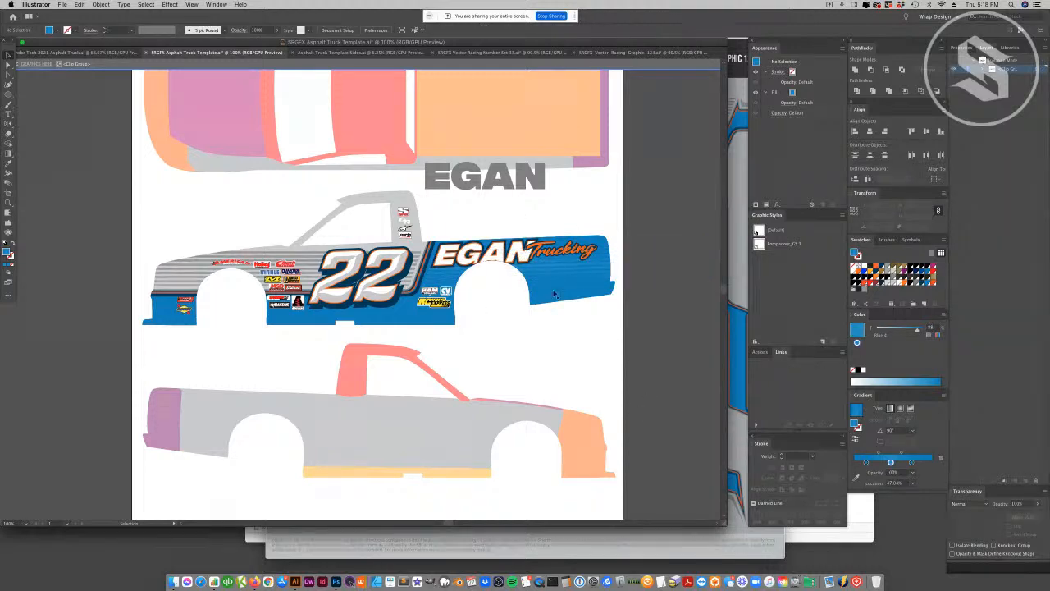
- Set the Offset Path of the EGAN lettering's dark blue outline fill to 0.05 in
{"action": "left_click", "coordinate": [521, 256]}
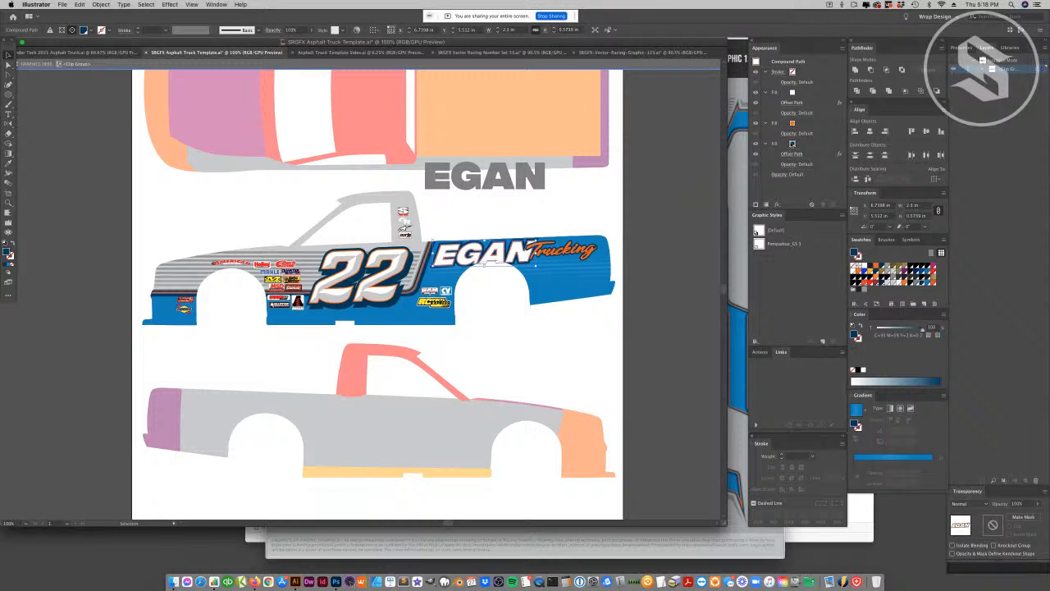
{"action": "left_click", "coordinate": [792, 153]}
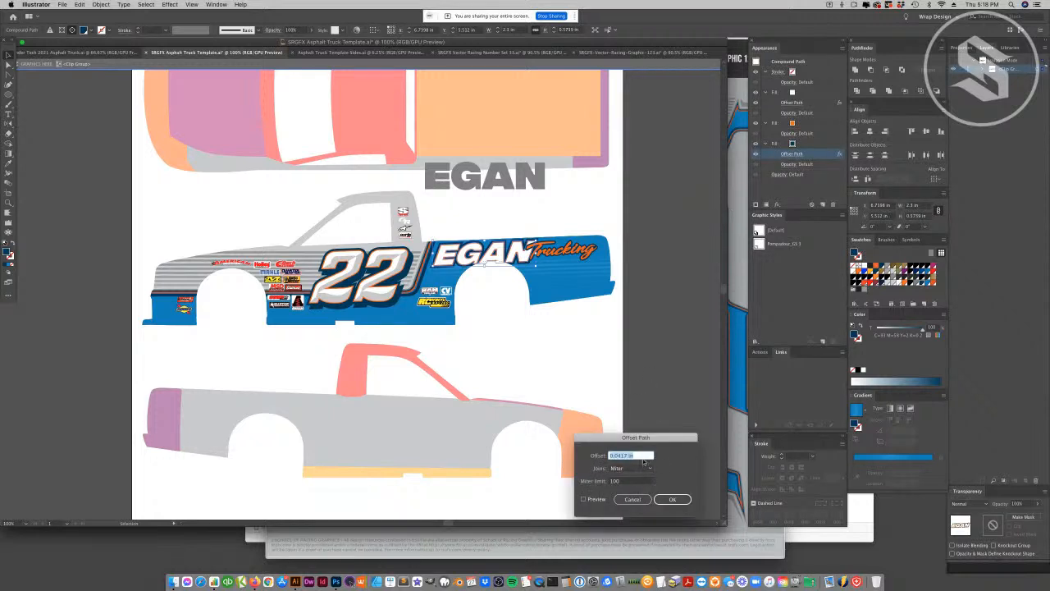
{"action": "type", "text": "0.05"}
{"action": "left_click", "coordinate": [667, 498]}
{"action": "left_click", "coordinate": [583, 499]}
{"action": "left_click", "coordinate": [672, 498]}
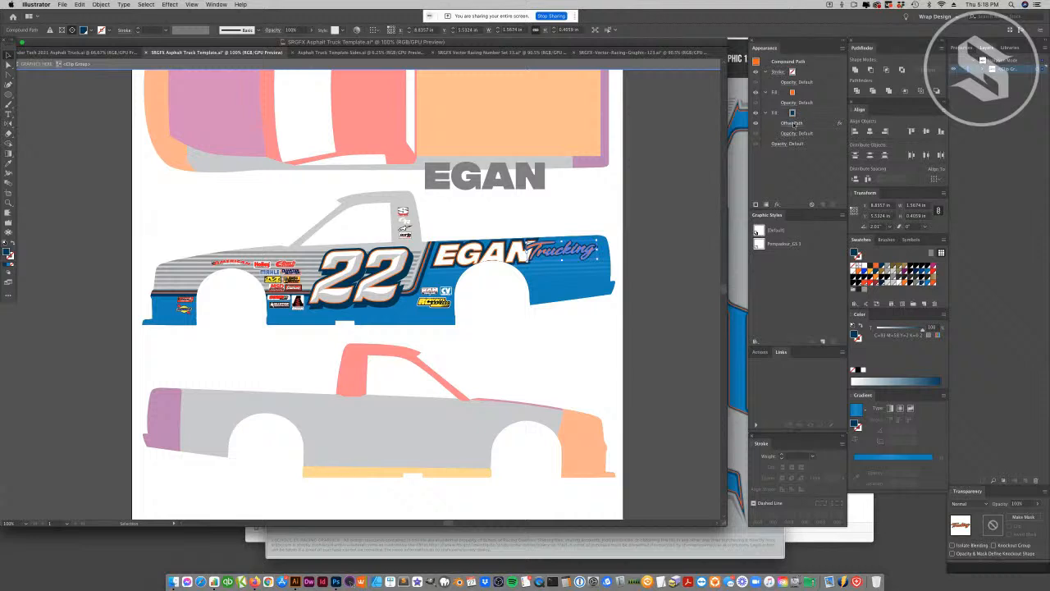
- Set the Offset Path of the Trucking lettering's dark blue outline fill to 0.03 in and exit the clip group
{"action": "left_click", "coordinate": [792, 122]}
{"action": "left_click_drag", "start_coordinate": [634, 456], "coordinate": [619, 454]}
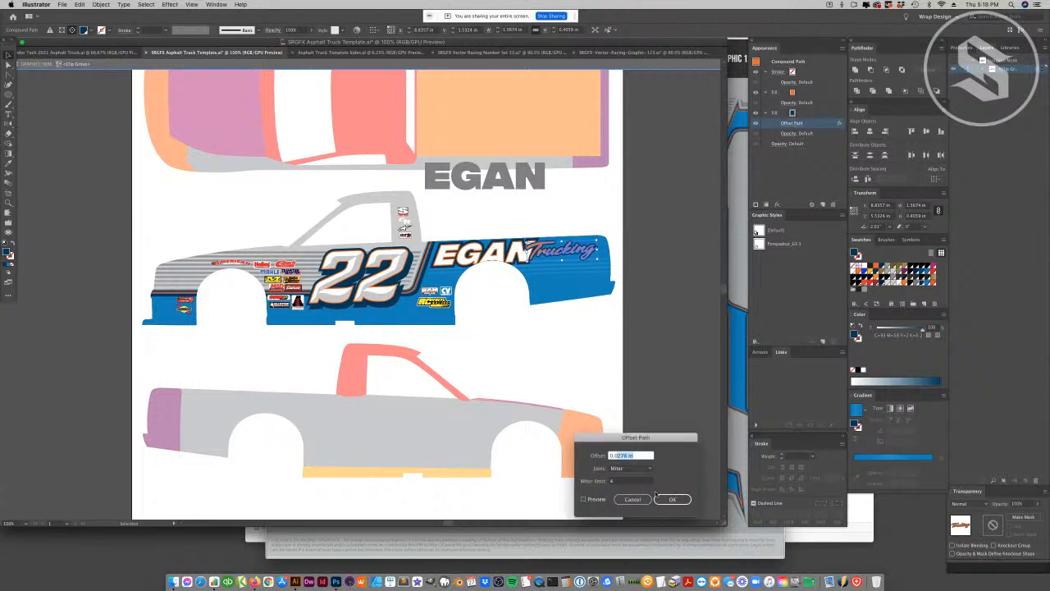
{"action": "type", "text": "3"}
{"action": "left_click", "coordinate": [583, 498]}
{"action": "left_click", "coordinate": [671, 498]}
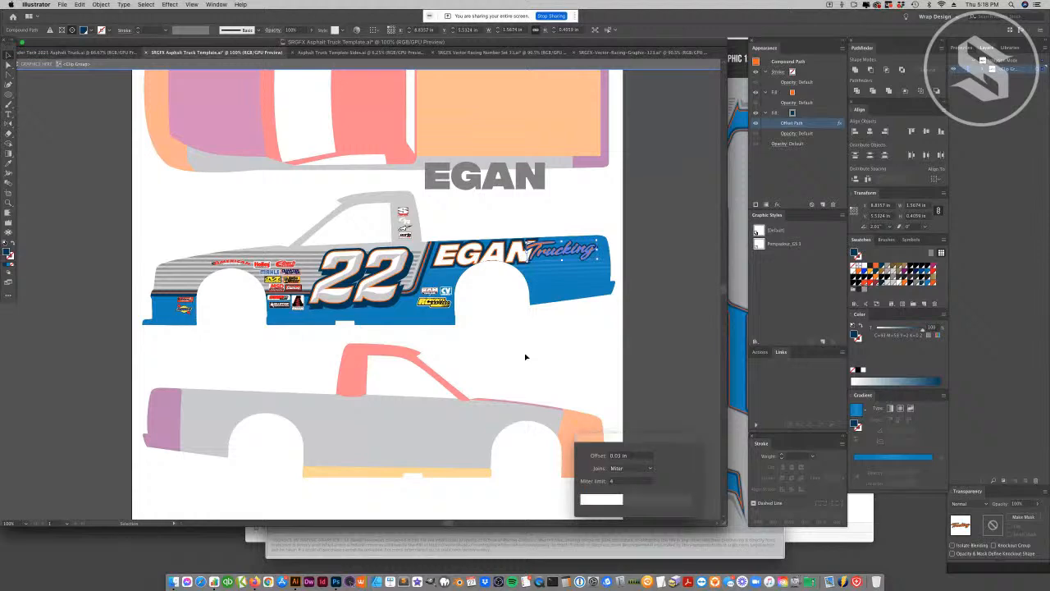
{"action": "key", "text": "super+shift+a"}
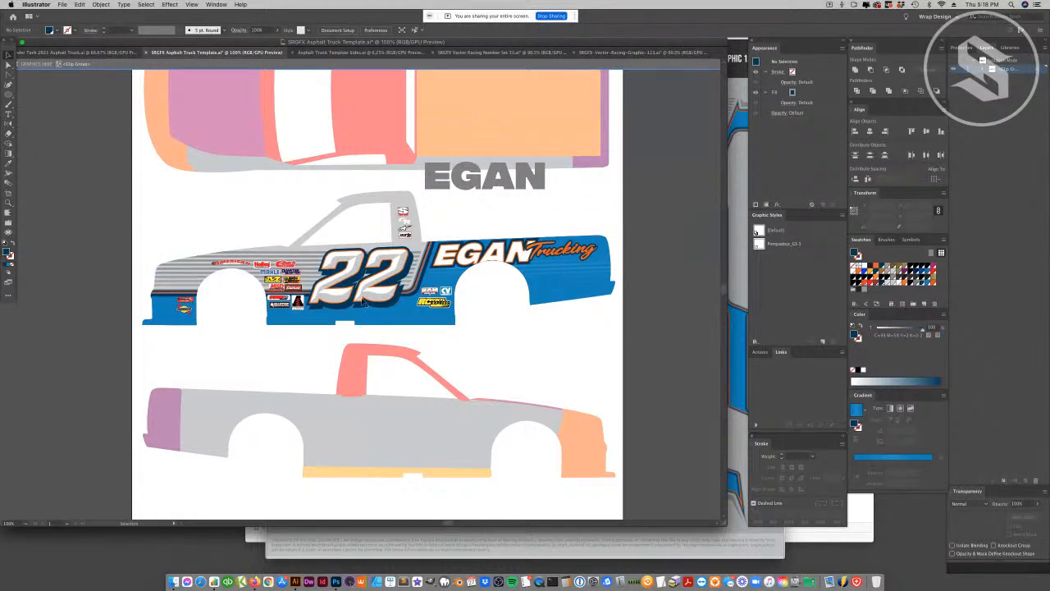
{"action": "left_click", "coordinate": [458, 67]}
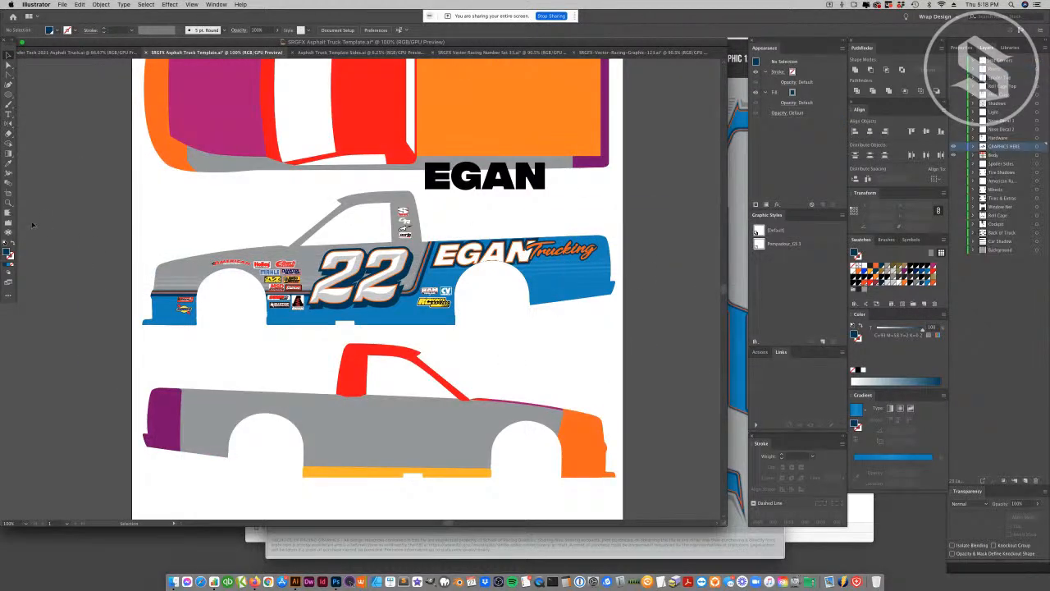
- Isolate the number 22 group inside the clipped side graphics for editing
{"action": "left_click", "coordinate": [398, 269]}
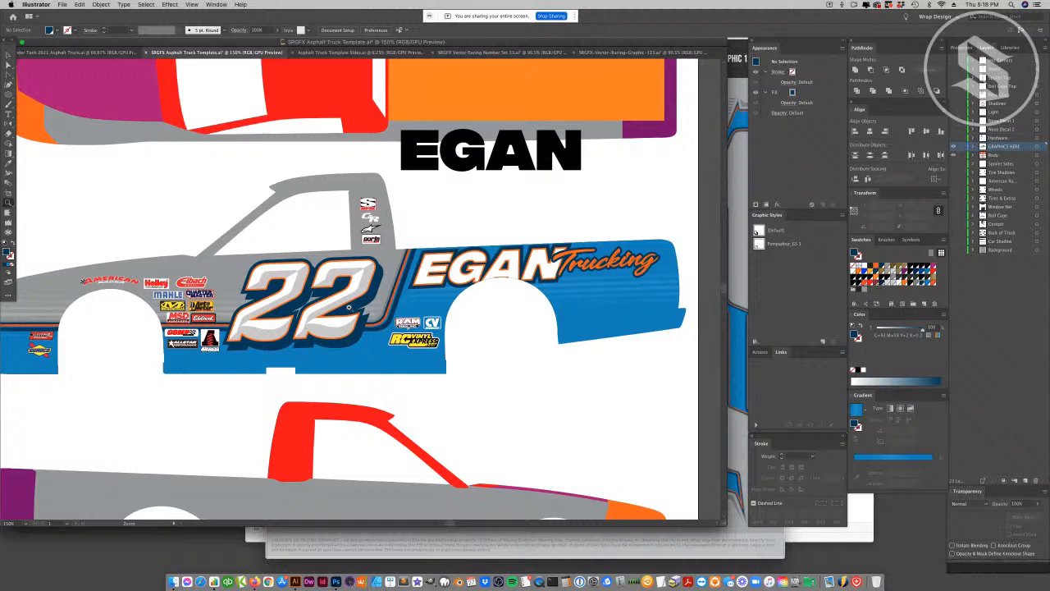
{"action": "left_click", "coordinate": [349, 307]}
{"action": "left_click", "coordinate": [341, 297]}
{"action": "left_click", "coordinate": [340, 296]}
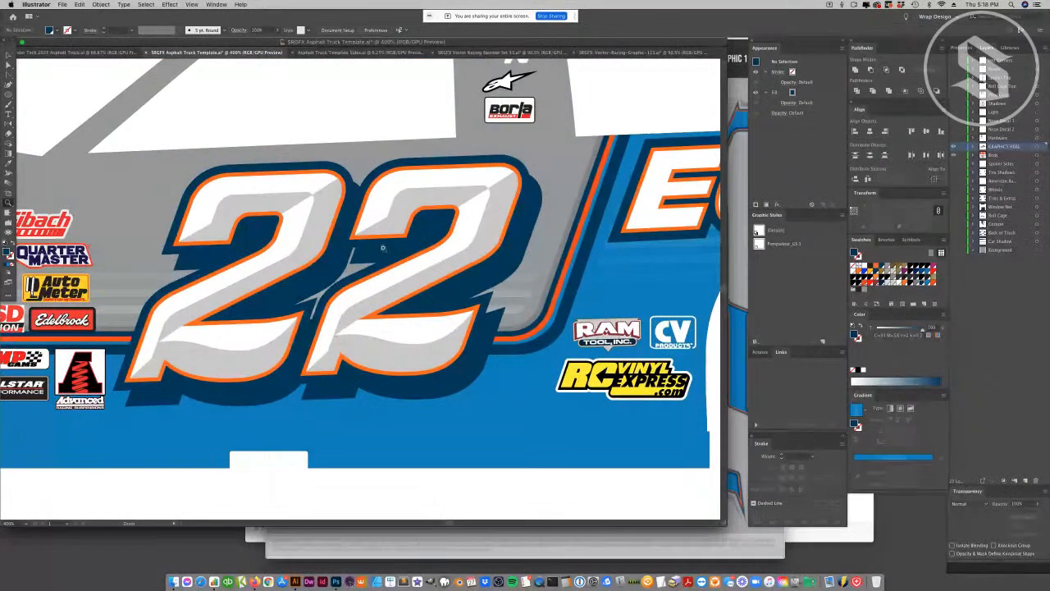
{"action": "key", "text": "v"}
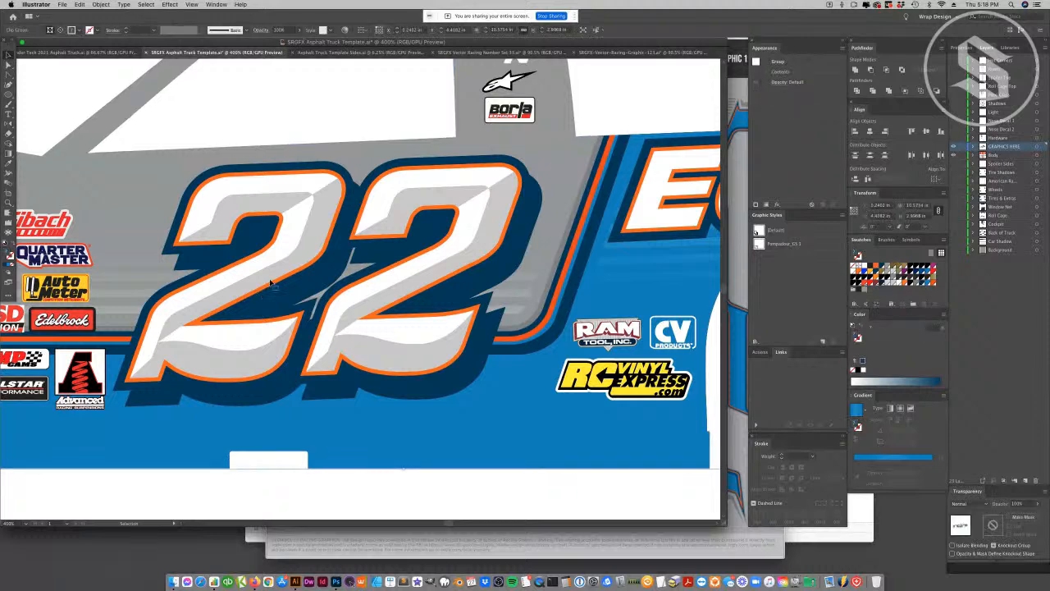
{"action": "left_click", "coordinate": [279, 283]}
{"action": "double_click", "coordinate": [279, 283]}
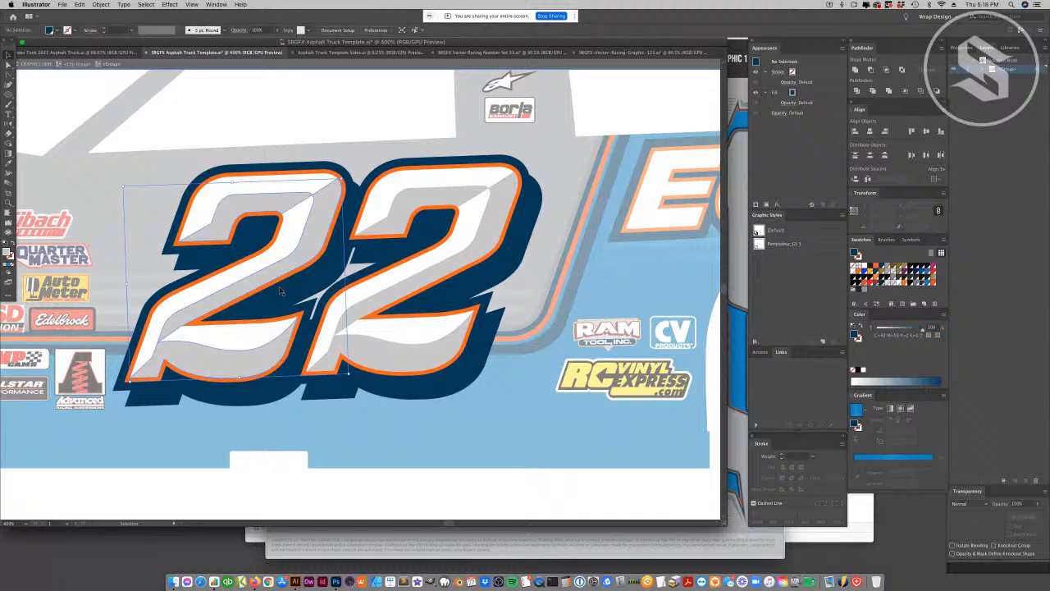
- Try to move the layers of the first 2 closer to the second 2
{"action": "left_click", "coordinate": [308, 322], "text": "shift"}
{"action": "left_click", "coordinate": [301, 326], "text": "shift"}
{"action": "left_click", "coordinate": [271, 329], "text": "shift"}
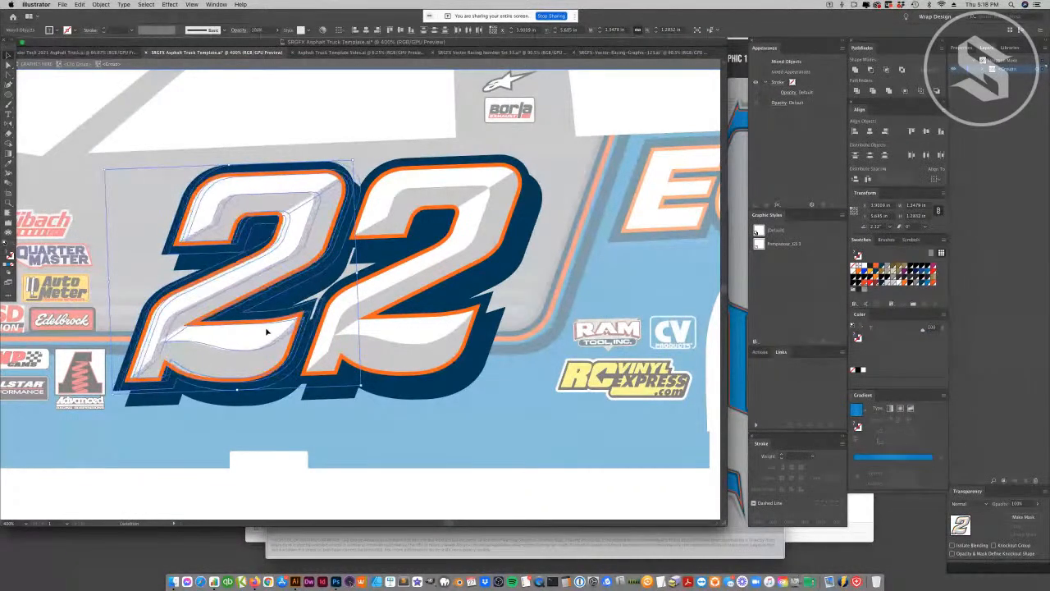
{"action": "left_click_drag", "start_coordinate": [270, 332], "coordinate": [281, 331]}
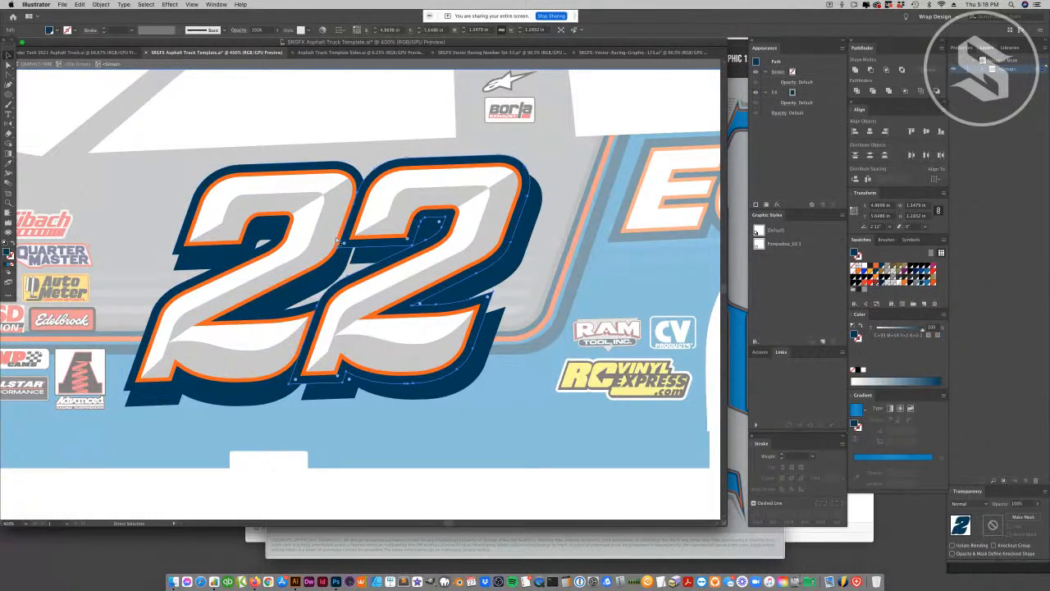
{"action": "key", "text": "super+z"}
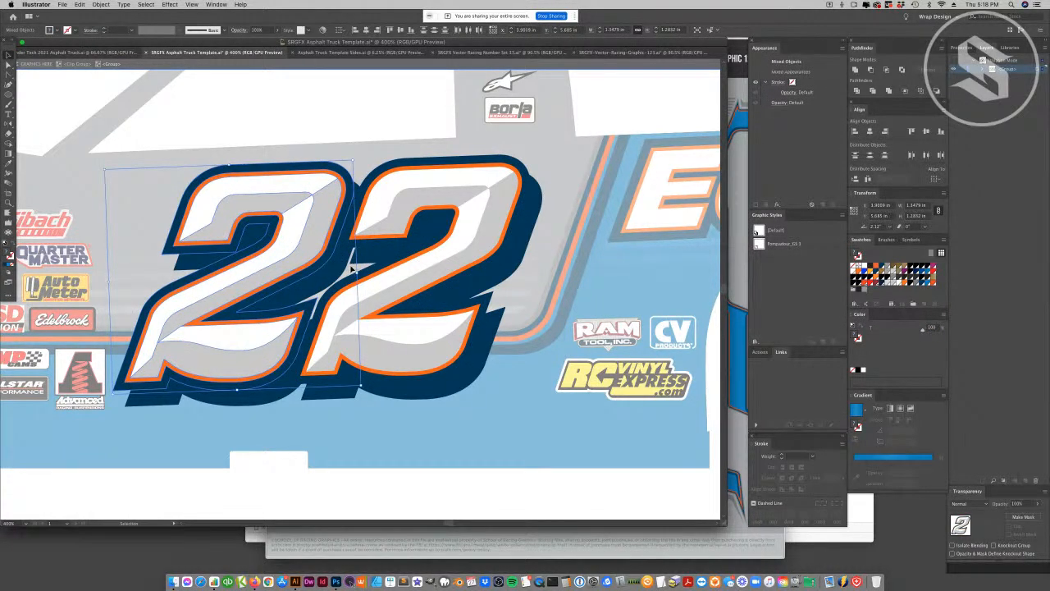
- Delete the dark blue drop shadow shapes behind both 2s of the number 22
{"action": "left_click", "coordinate": [333, 266], "text": "shift"}
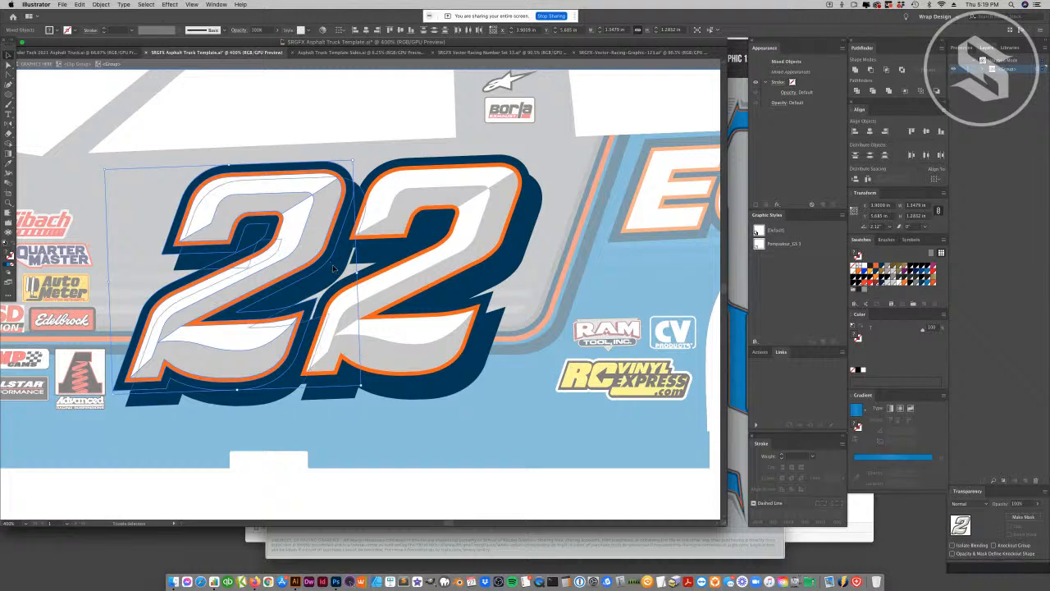
{"action": "left_click", "coordinate": [333, 274]}
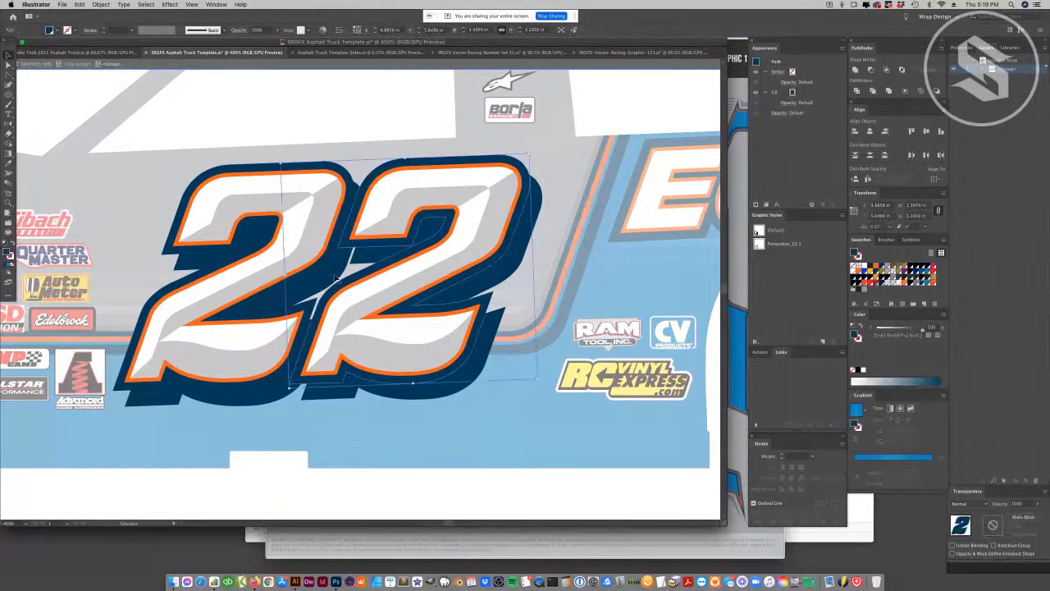
{"action": "left_click", "coordinate": [497, 287]}
{"action": "key", "text": "Delete"}
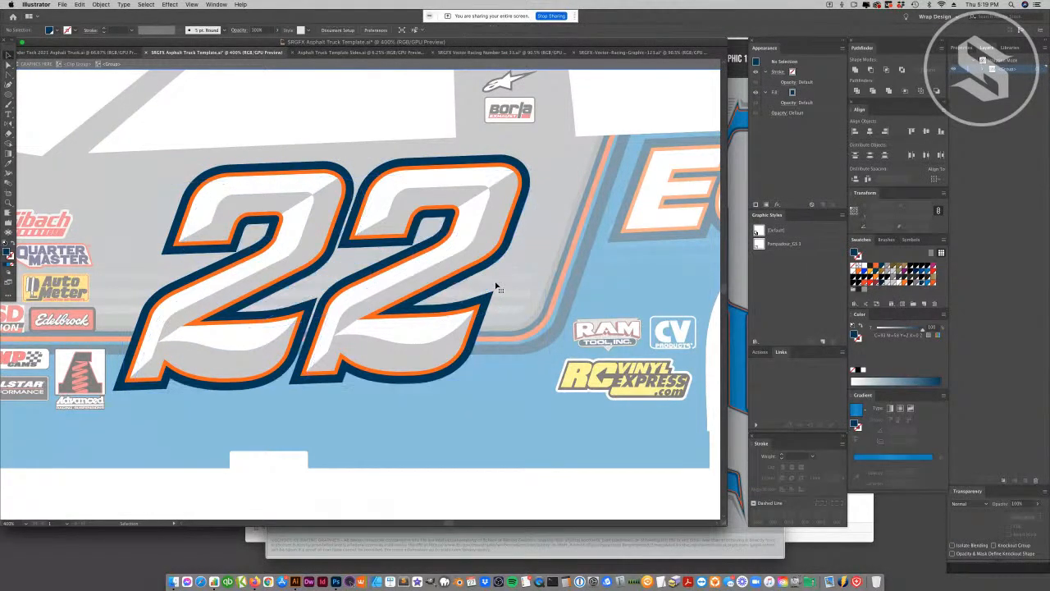
- Offset the path of both 2s' dark blue outlines by 0.02 in to thicken them
{"action": "left_click", "coordinate": [469, 184]}
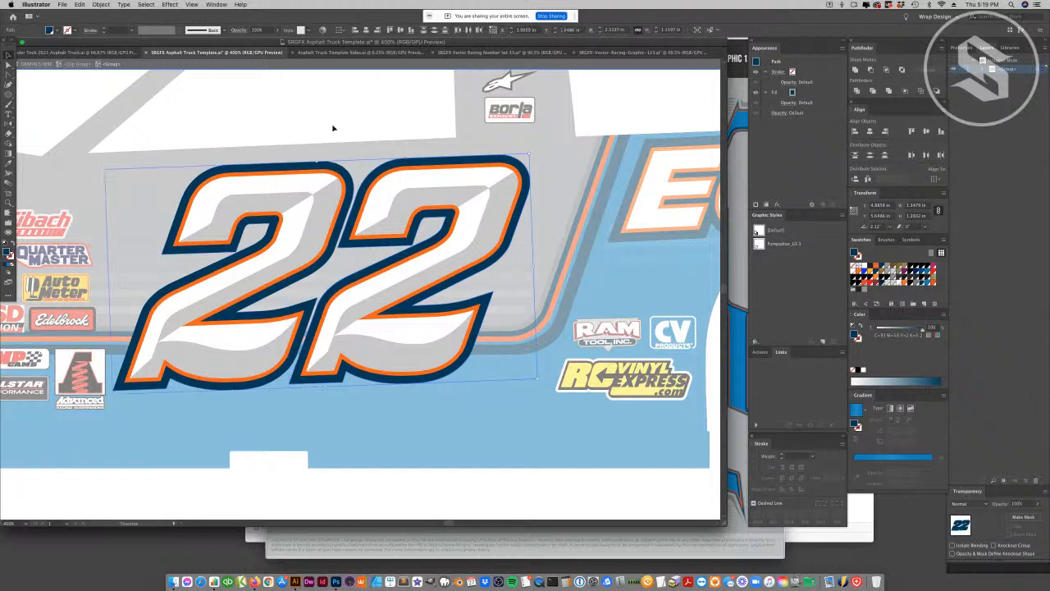
{"action": "left_click", "coordinate": [100, 4]}
{"action": "mouse_move", "coordinate": [124, 207]}
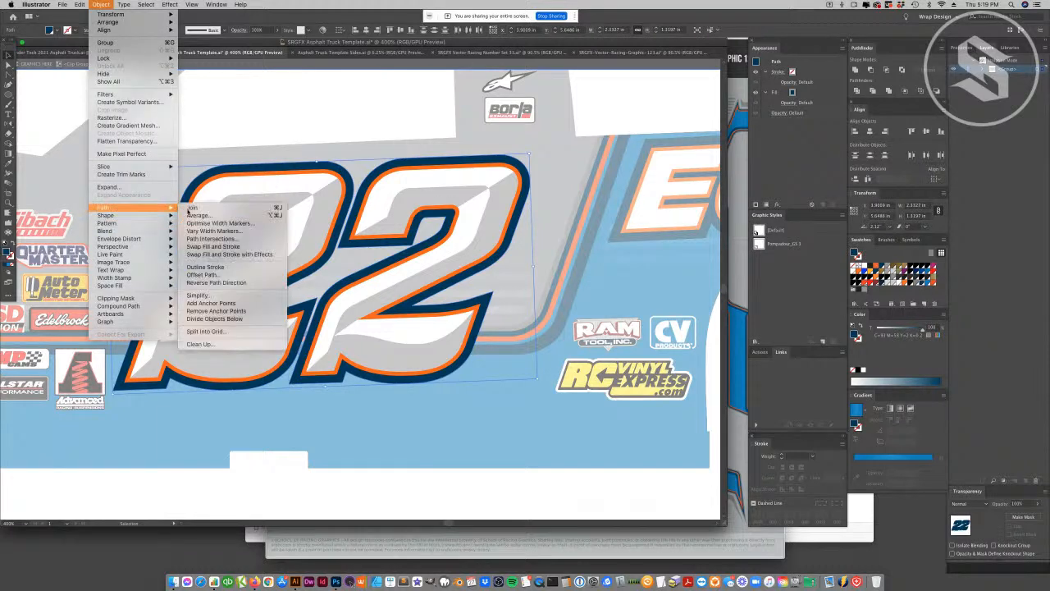
{"action": "left_click", "coordinate": [202, 274]}
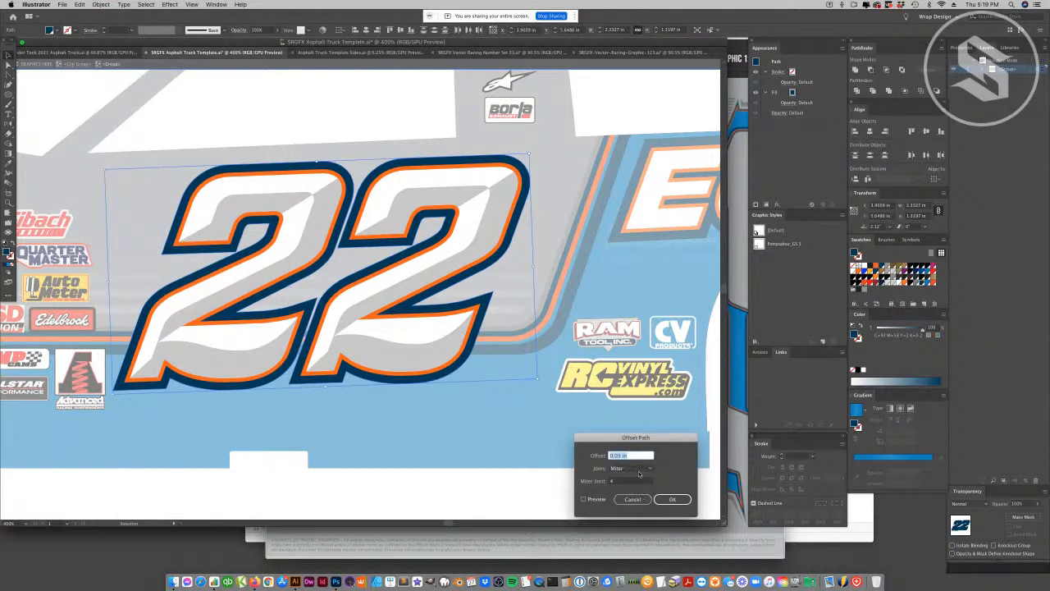
{"action": "left_click", "coordinate": [584, 498]}
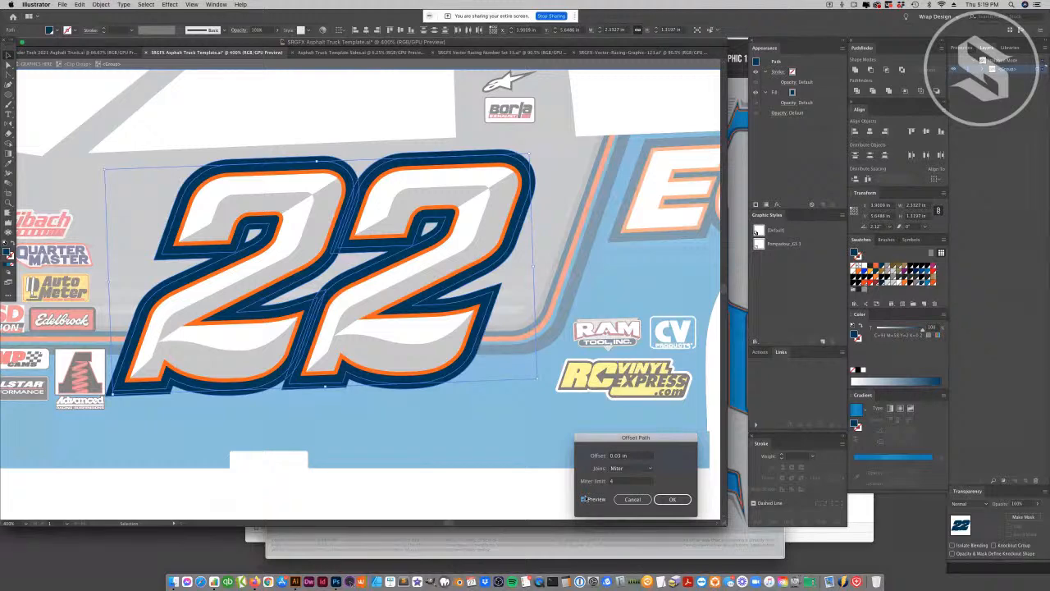
{"action": "left_click", "coordinate": [627, 455]}
{"action": "type", "text": "0.02"}
{"action": "left_click", "coordinate": [674, 499]}
{"action": "left_click", "coordinate": [526, 405]}
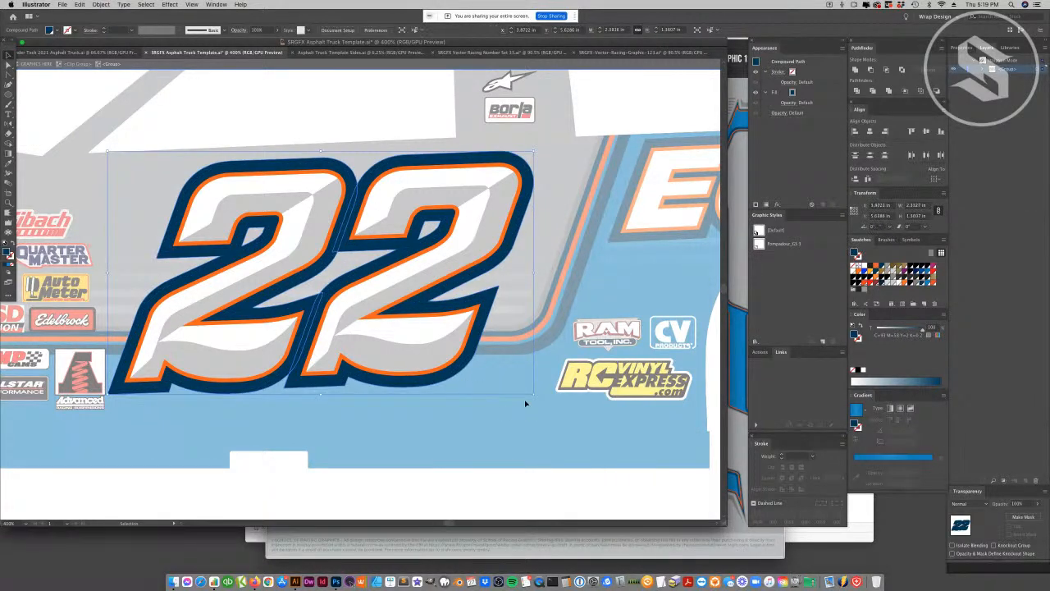
{"action": "left_click", "coordinate": [382, 250]}
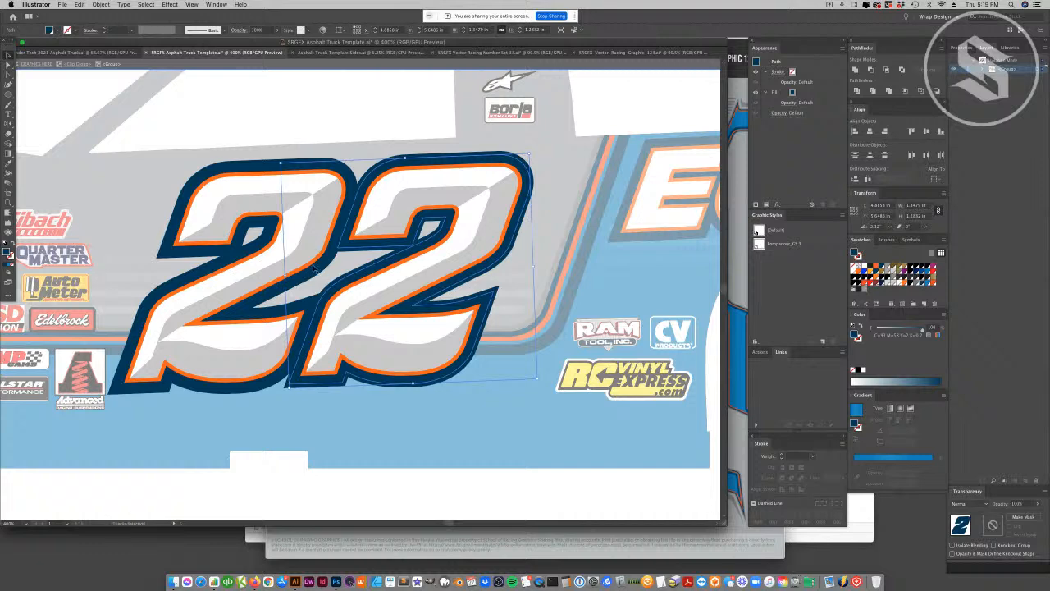
{"action": "key", "text": "super+shift+a"}
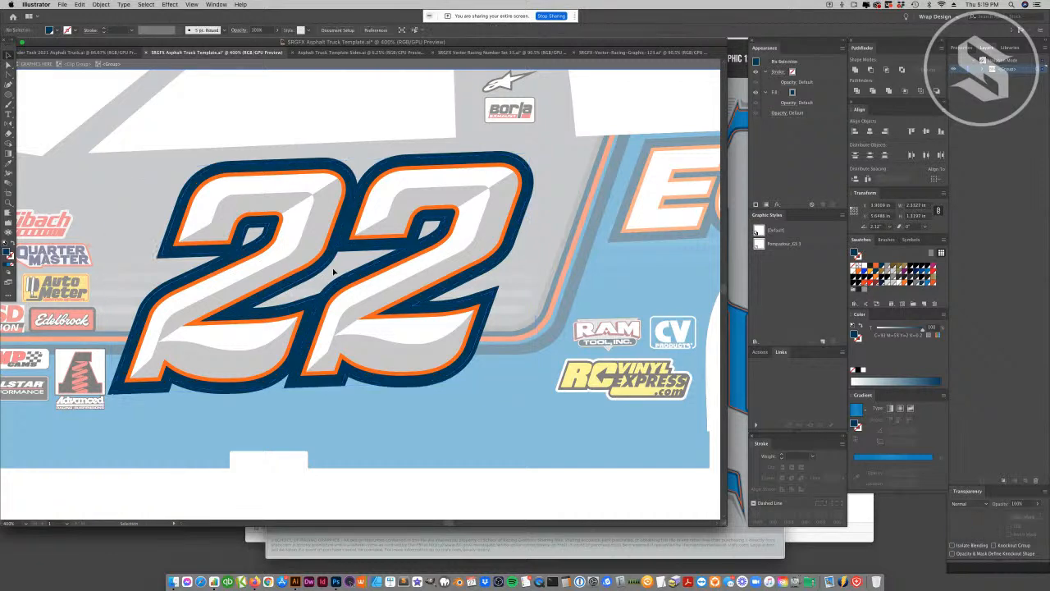
- Move the first 2 together with its dark blue outline slightly closer to the second 2
{"action": "left_click", "coordinate": [251, 368]}
{"action": "left_click_drag", "start_coordinate": [259, 364], "coordinate": [260, 364]}
{"action": "key", "text": "super+z"}
{"action": "left_click", "coordinate": [297, 387], "text": "shift"}
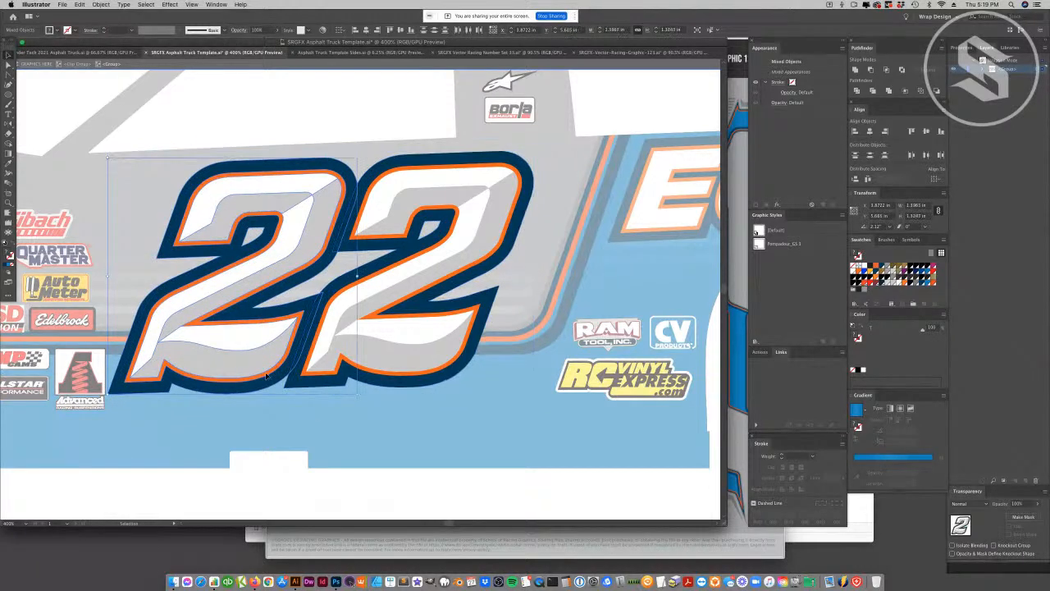
{"action": "left_click", "coordinate": [368, 414]}
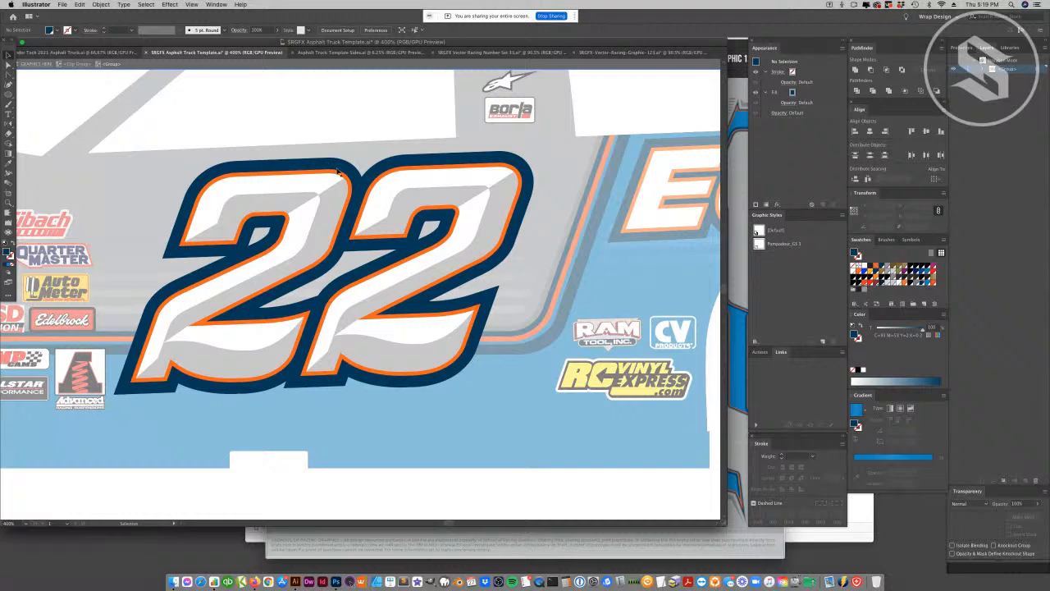
- Duplicate both dark blue outlines diagonally down and to the right, and send the copy to the back as a drop shadow
{"action": "left_click", "coordinate": [277, 391]}
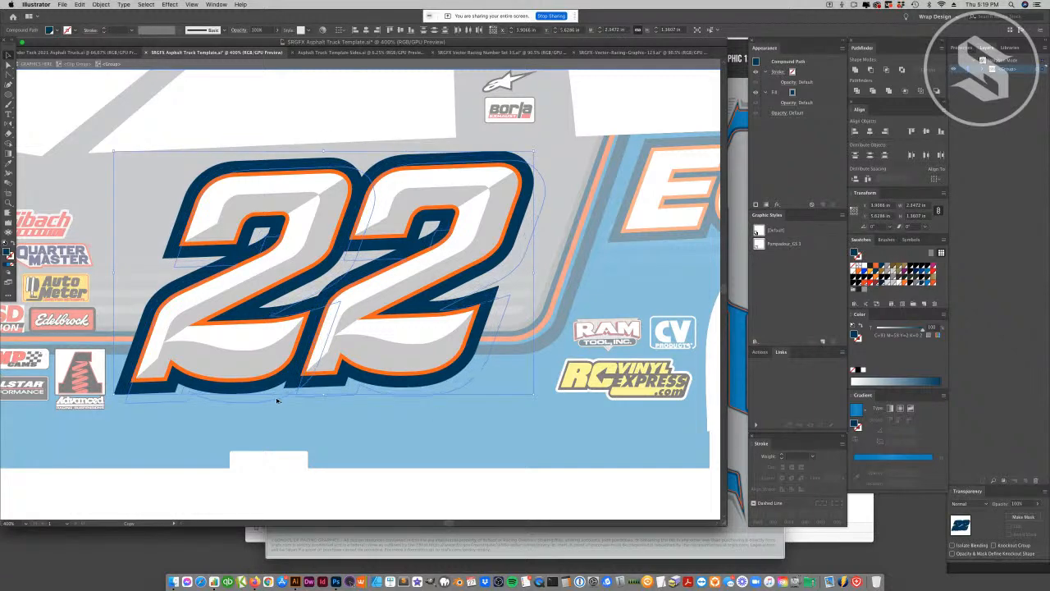
{"action": "left_click_drag", "start_coordinate": [278, 399], "coordinate": [278, 399]}
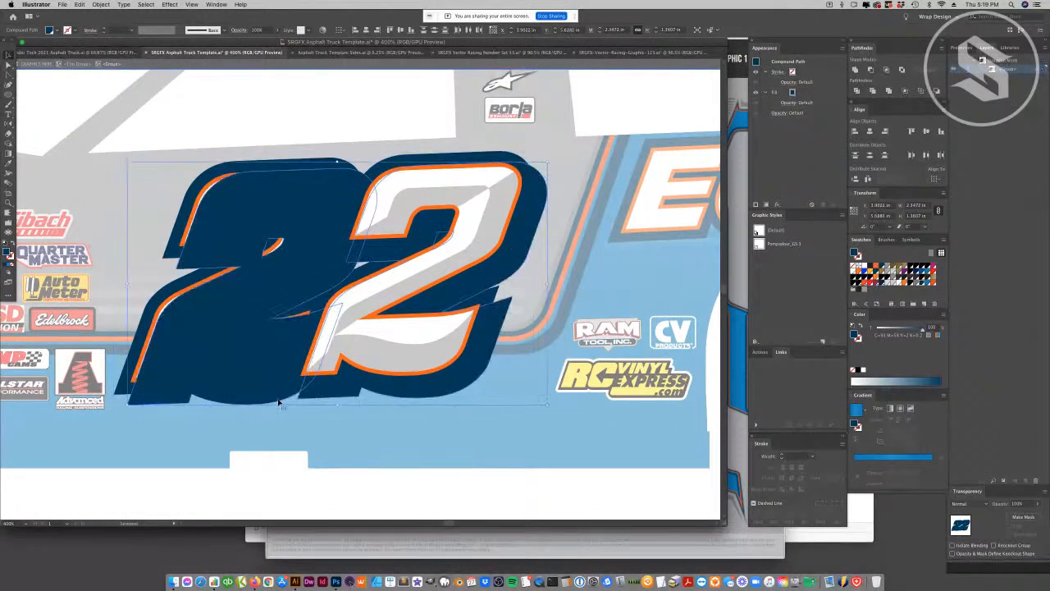
{"action": "key", "text": "super"}
{"action": "key", "text": "shift+super+["}
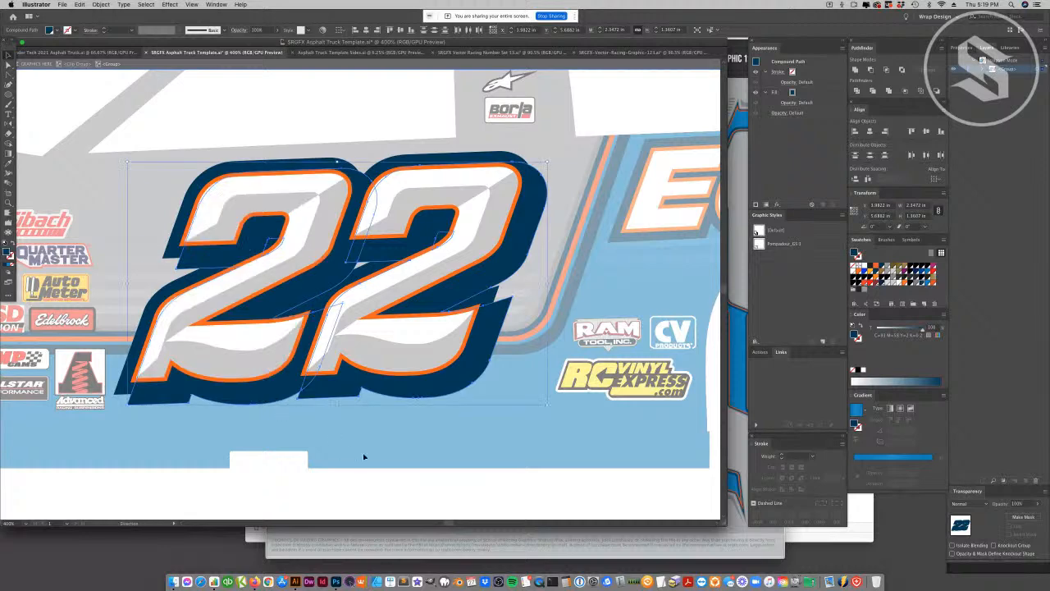
{"action": "left_click", "coordinate": [361, 450]}
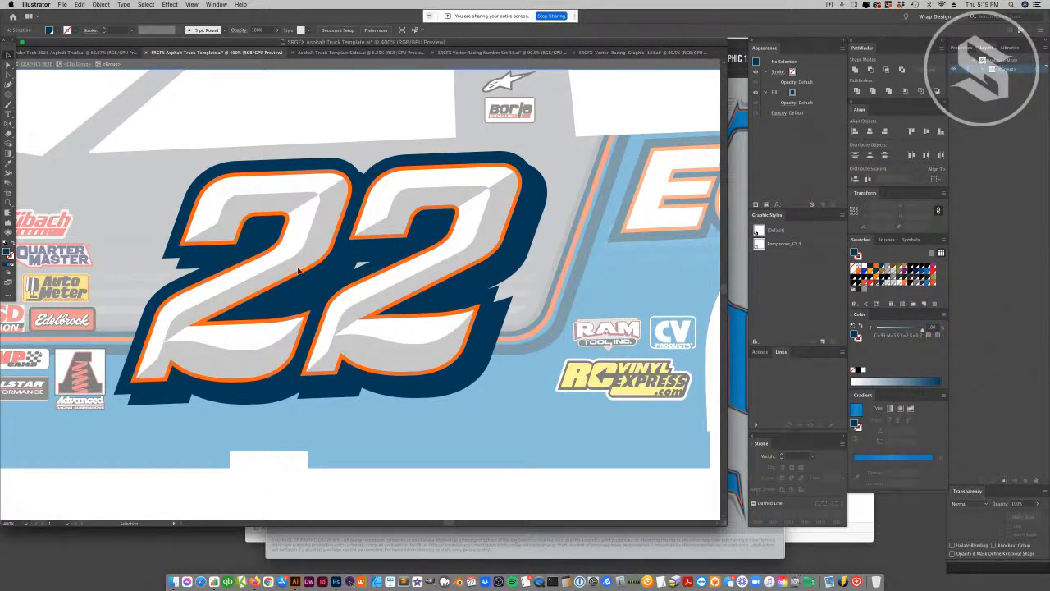
- Try to cover the gap between the 2s by moving an anchor point of the second 2's outline
{"action": "left_click", "coordinate": [367, 260]}
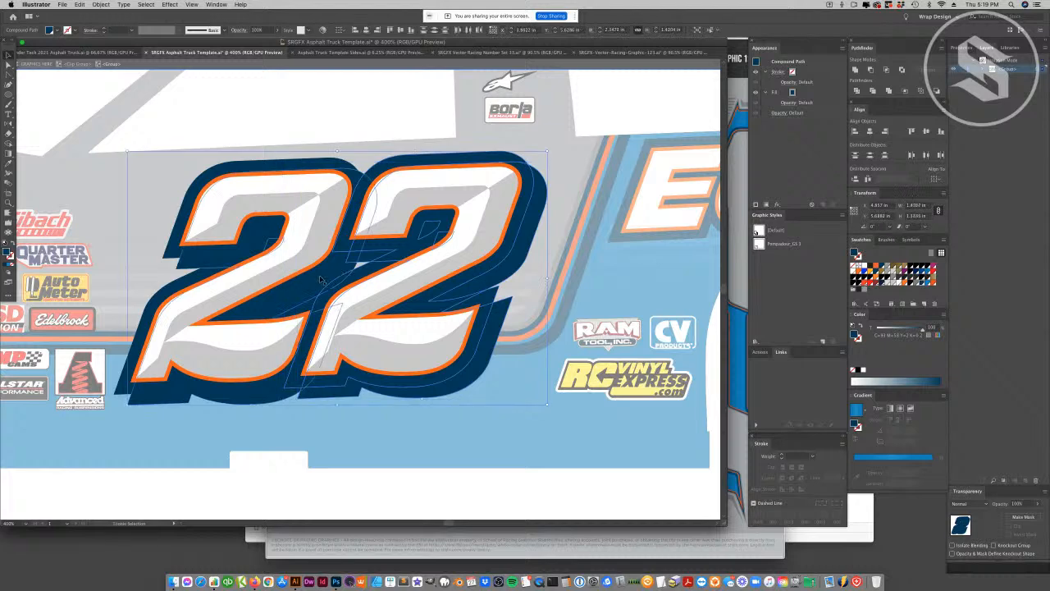
{"action": "key", "text": "a"}
{"action": "left_click", "coordinate": [348, 267]}
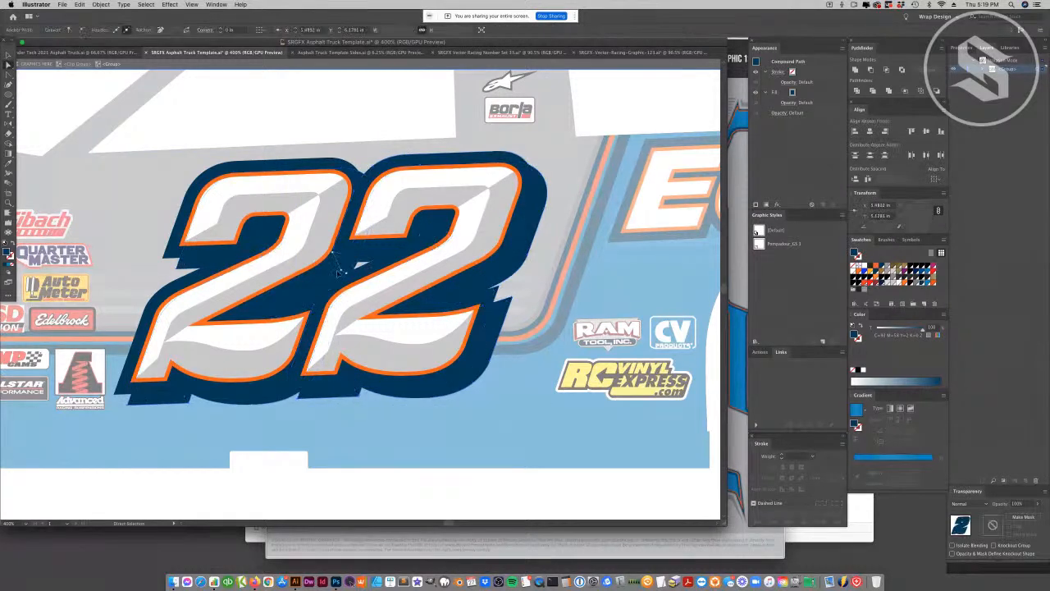
{"action": "left_click", "coordinate": [536, 469]}
{"action": "key", "text": "super+z"}
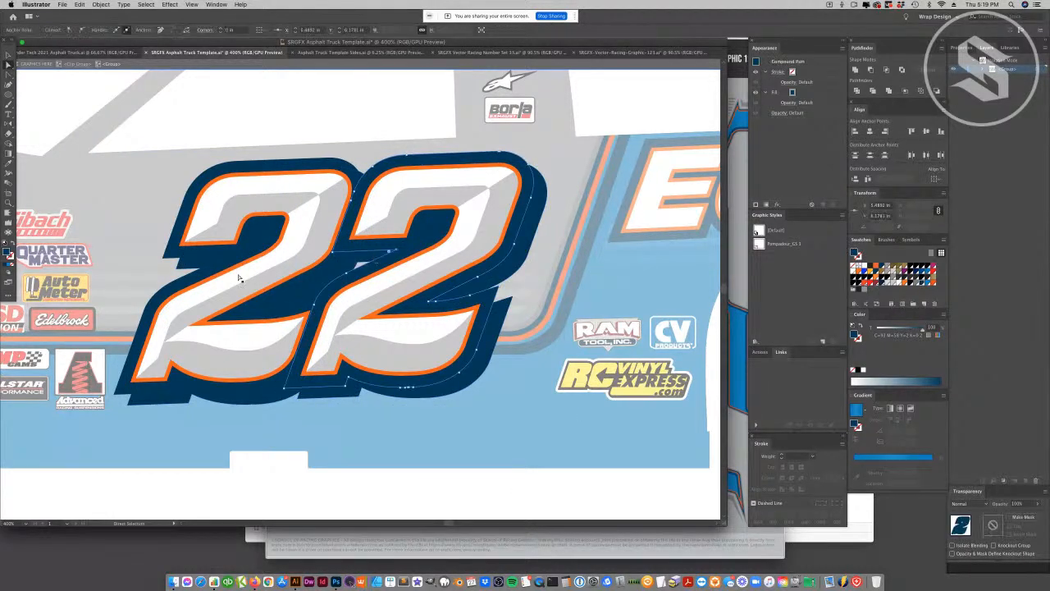
{"action": "key", "text": "v"}
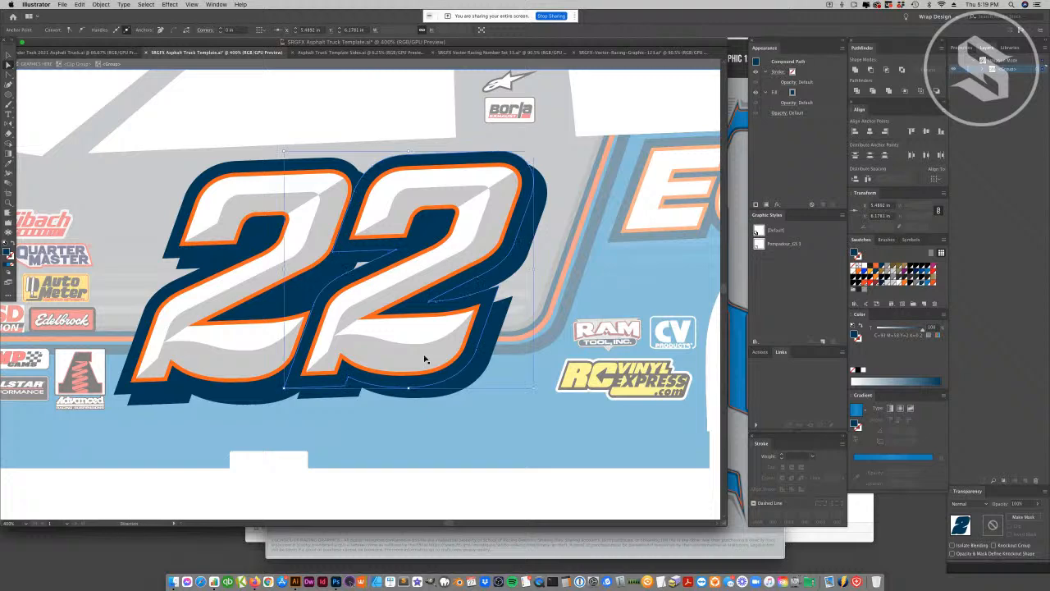
- Examine the number 22 against the whole truck side and up close
{"action": "key", "text": "super+minus"}
{"action": "key", "text": "super+minus"}
{"action": "key", "text": "super+minus"}
{"action": "key", "text": "super+minus"}
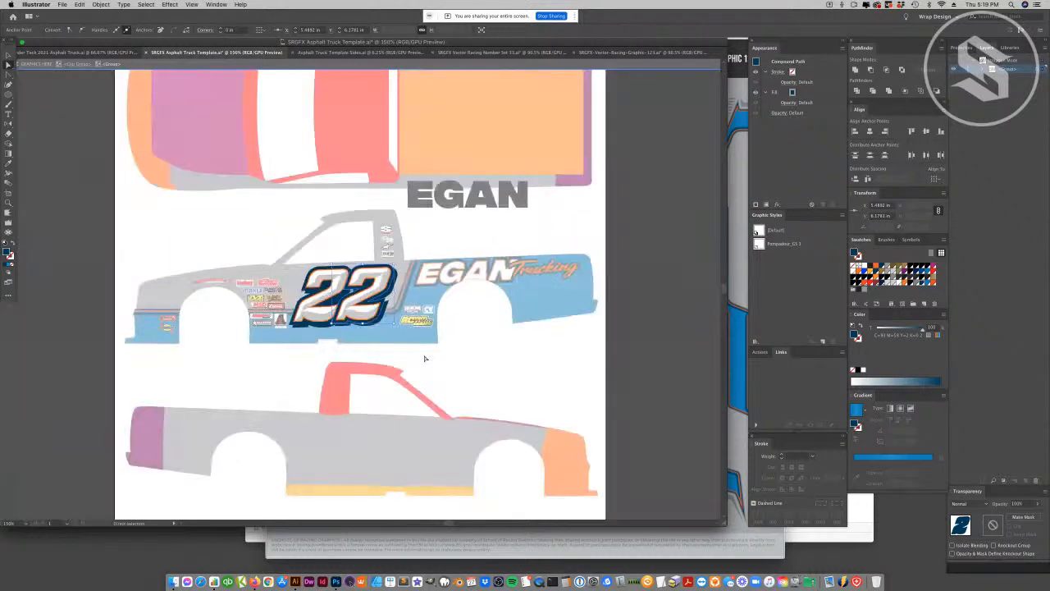
{"action": "left_click", "coordinate": [497, 375]}
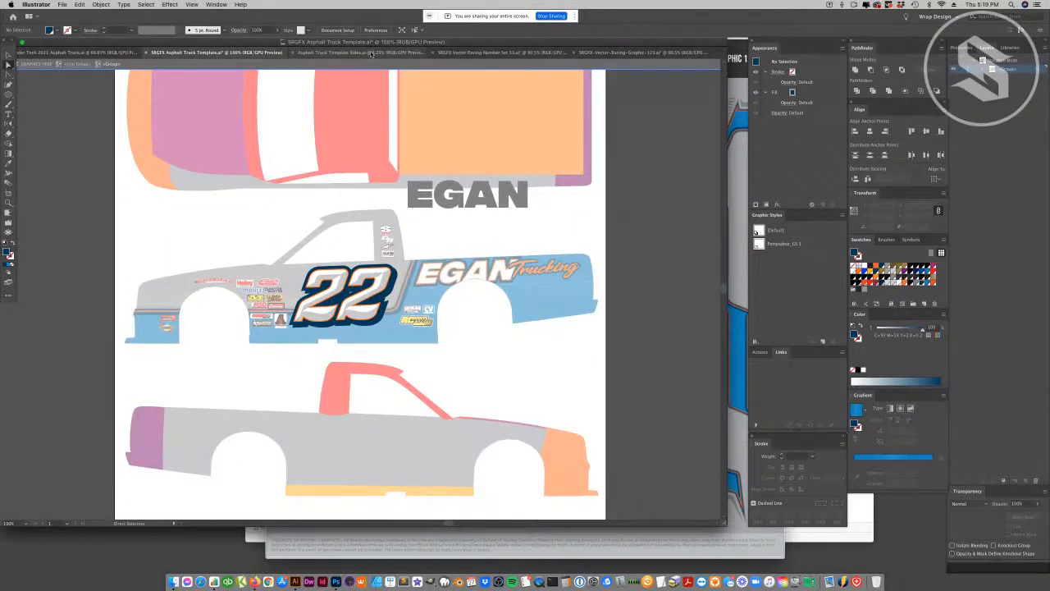
{"action": "left_click", "coordinate": [8, 203]}
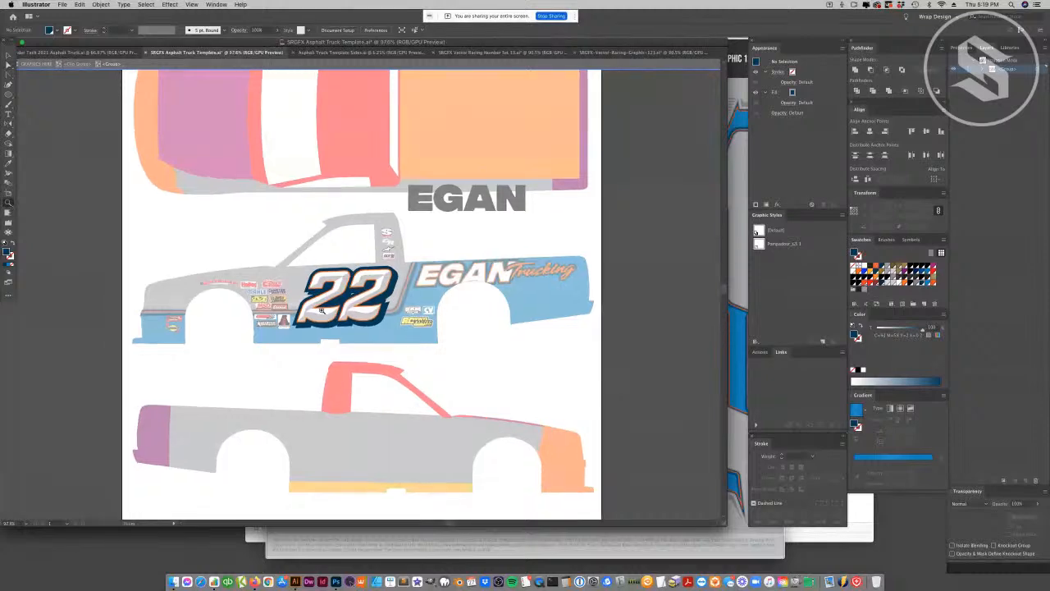
{"action": "left_click_drag", "start_coordinate": [359, 318], "coordinate": [404, 299]}
{"action": "left_click", "coordinate": [404, 298]}
{"action": "left_click", "coordinate": [312, 295]}
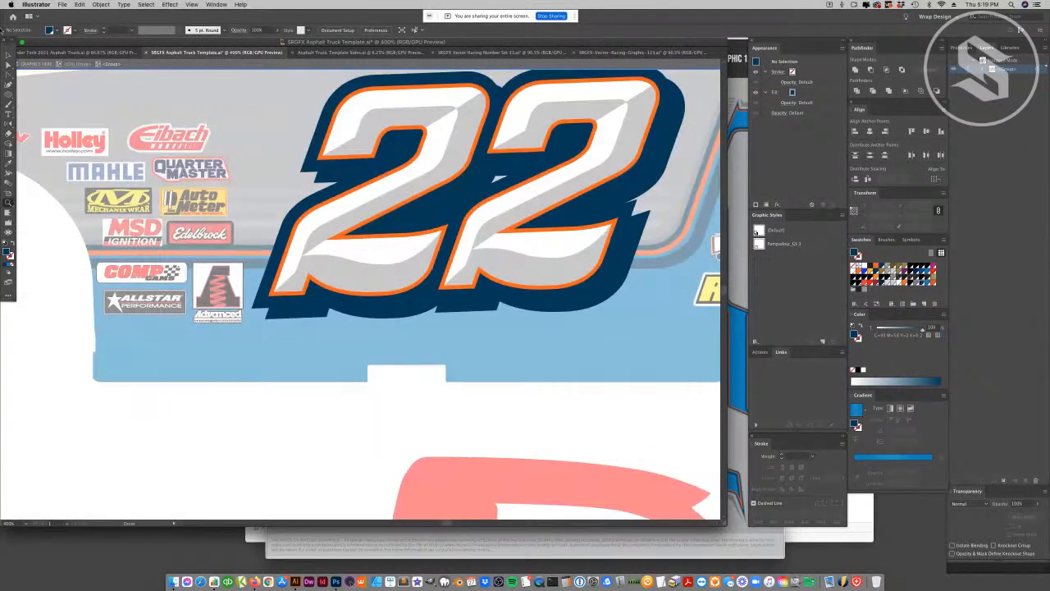
- Nudge the first 2 with its outline and shadow slightly away from the second 2
{"action": "left_click", "coordinate": [8, 55]}
{"action": "scroll", "coordinate": [410, 205], "scroll_direction": "up", "scroll_amount": 1}
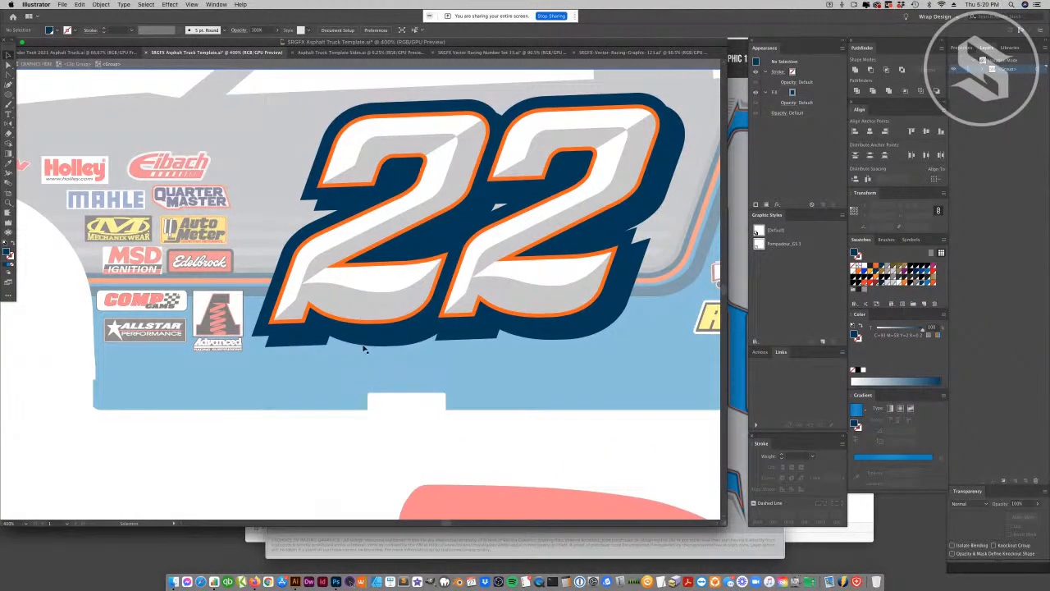
{"action": "left_click", "coordinate": [377, 150]}
{"action": "key", "text": "Left"}
{"action": "key", "text": "Left"}
{"action": "key", "text": "Right"}
{"action": "key", "text": "Left"}
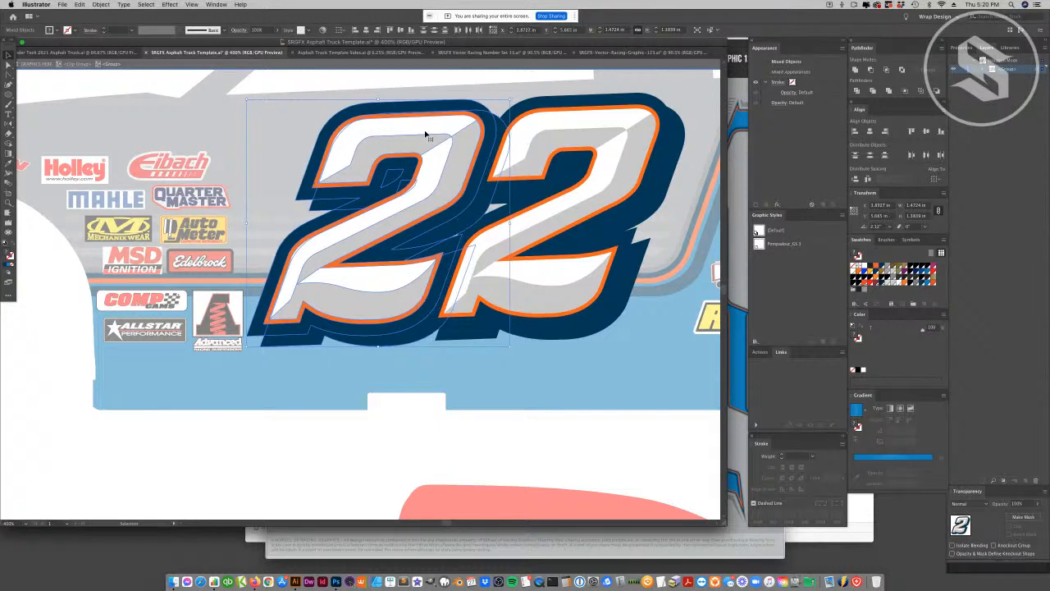
{"action": "key", "text": "Right"}
{"action": "left_click", "coordinate": [495, 352]}
- Reshape the second 2's dark blue outline by moving its inner anchor point over the gap between the digits
{"action": "key", "text": "a"}
{"action": "left_click", "coordinate": [474, 218]}
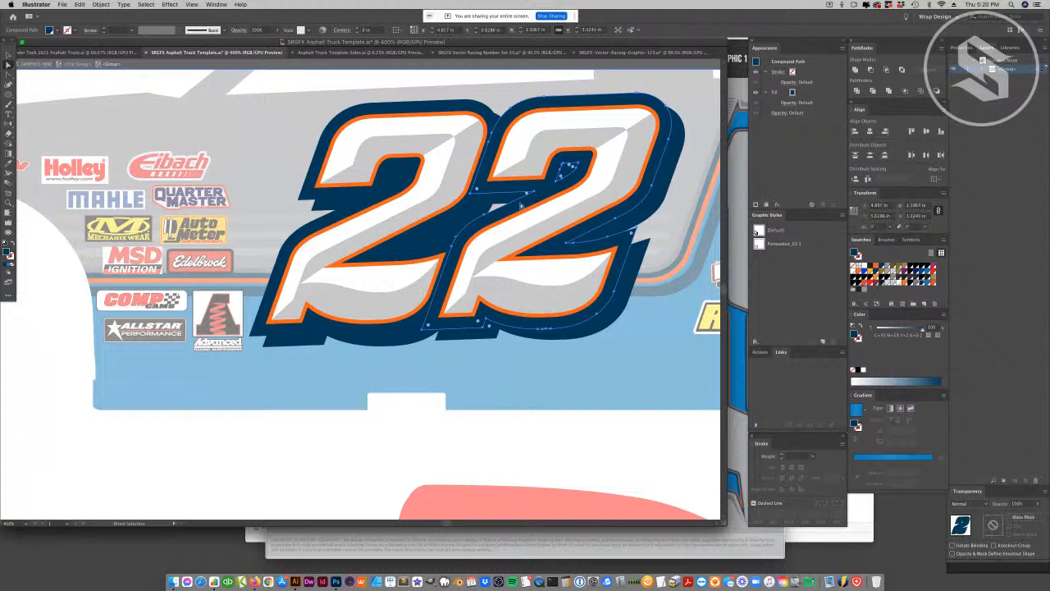
{"action": "left_click_drag", "start_coordinate": [534, 193], "coordinate": [440, 237]}
{"action": "left_click", "coordinate": [484, 215]}
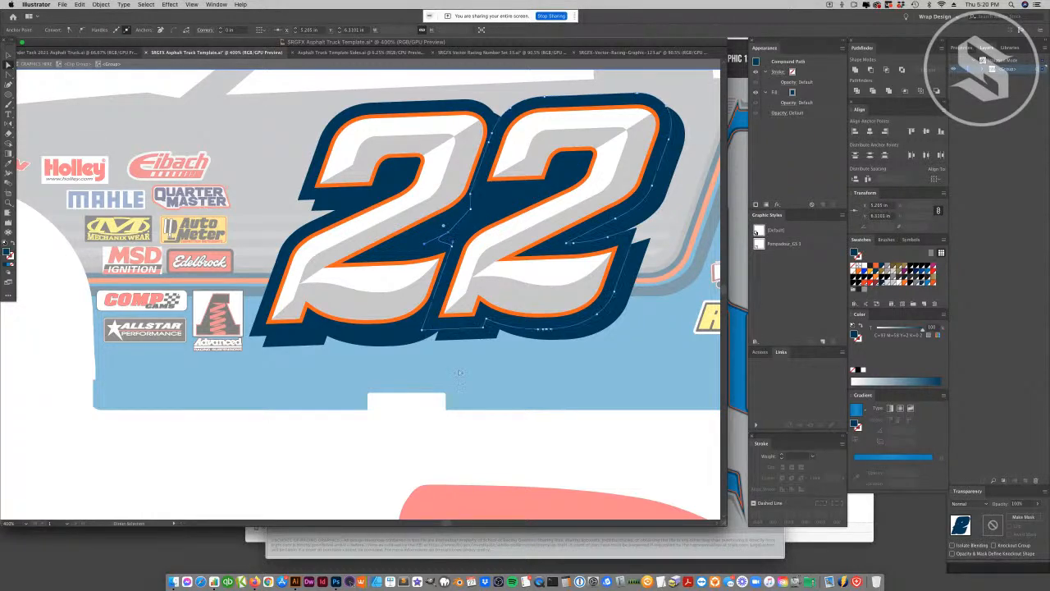
{"action": "key", "text": "super+shift+a"}
- Unite the dark blue outlines and drop shadow into one shape and place it behind the white and orange 22
{"action": "left_click", "coordinate": [461, 219]}
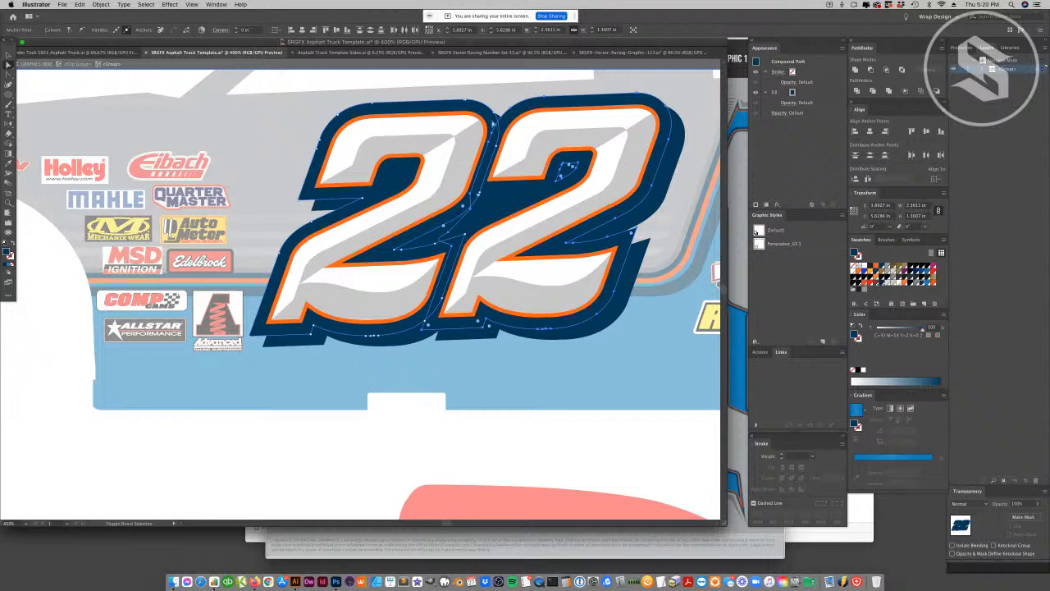
{"action": "left_click", "coordinate": [855, 70]}
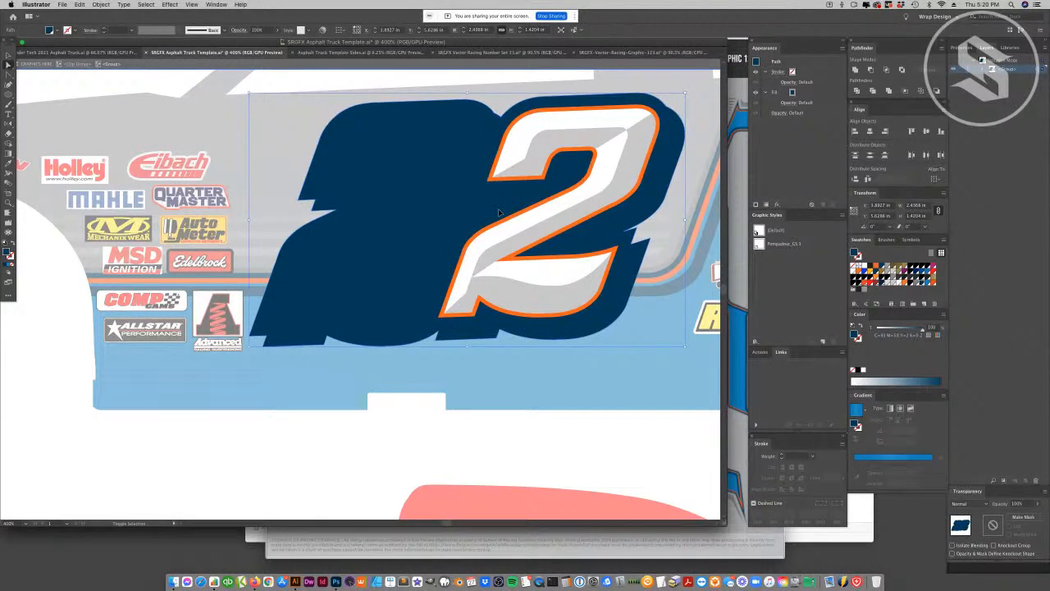
{"action": "key", "text": "super+shift+p"}
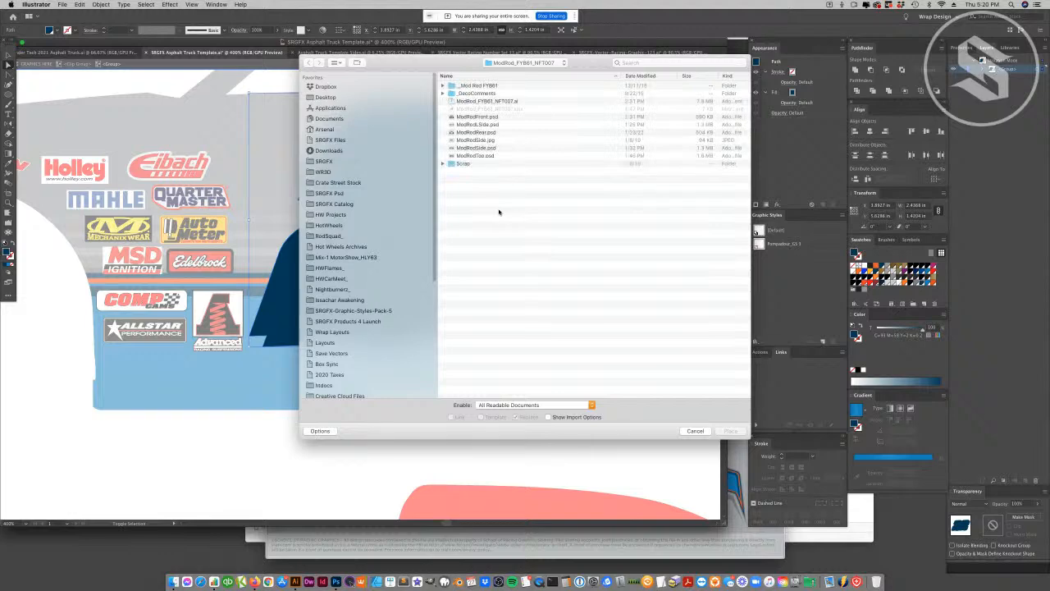
{"action": "left_click", "coordinate": [695, 430]}
{"action": "key", "text": "super+z"}
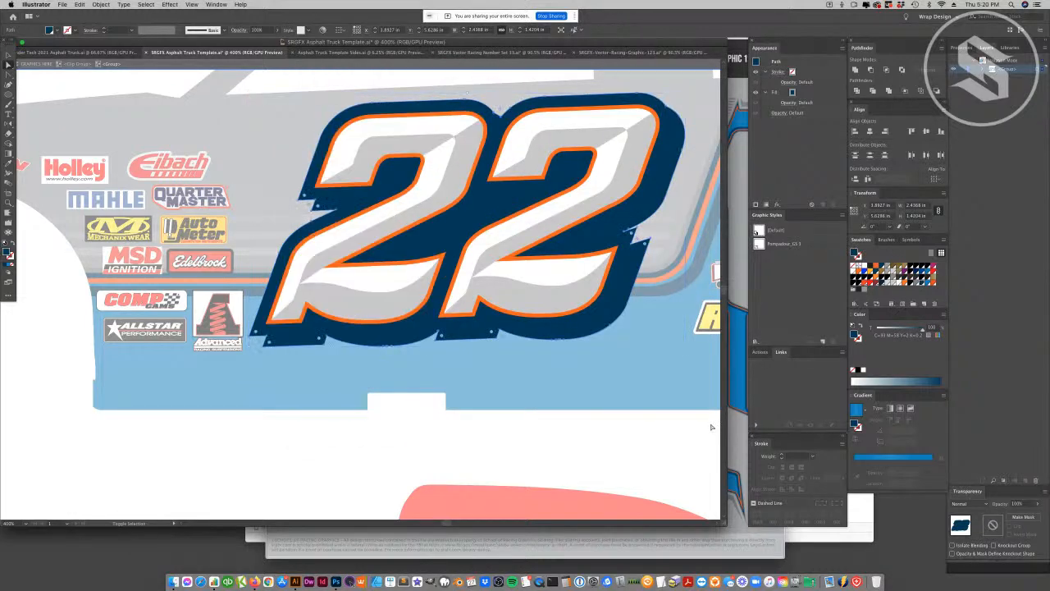
- Leave the isolated number artwork and show all template layers, including wheels, roll cage, window net and background, around the wrap
{"action": "left_click", "coordinate": [485, 424]}
{"action": "key", "text": "super+minus"}
{"action": "key", "text": "super+minus"}
{"action": "key", "text": "super+minus"}
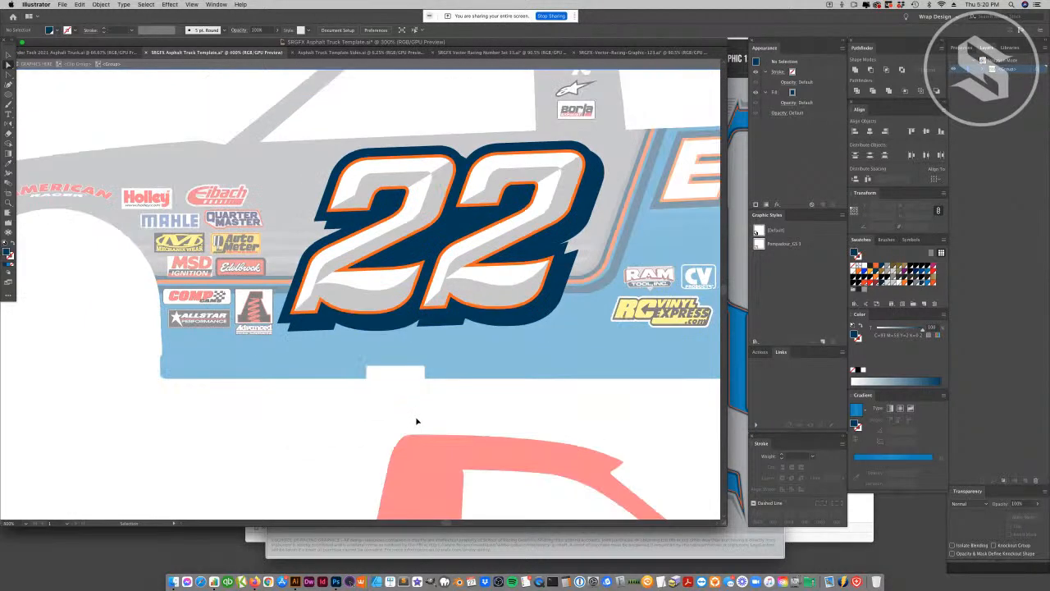
{"action": "key", "text": "super+1"}
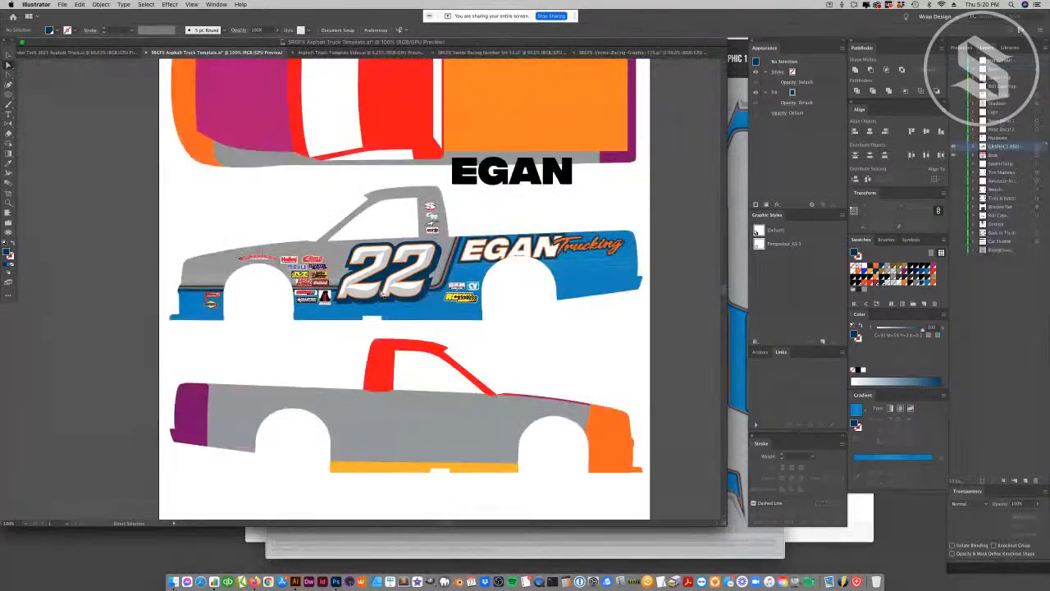
{"action": "key", "text": "v"}
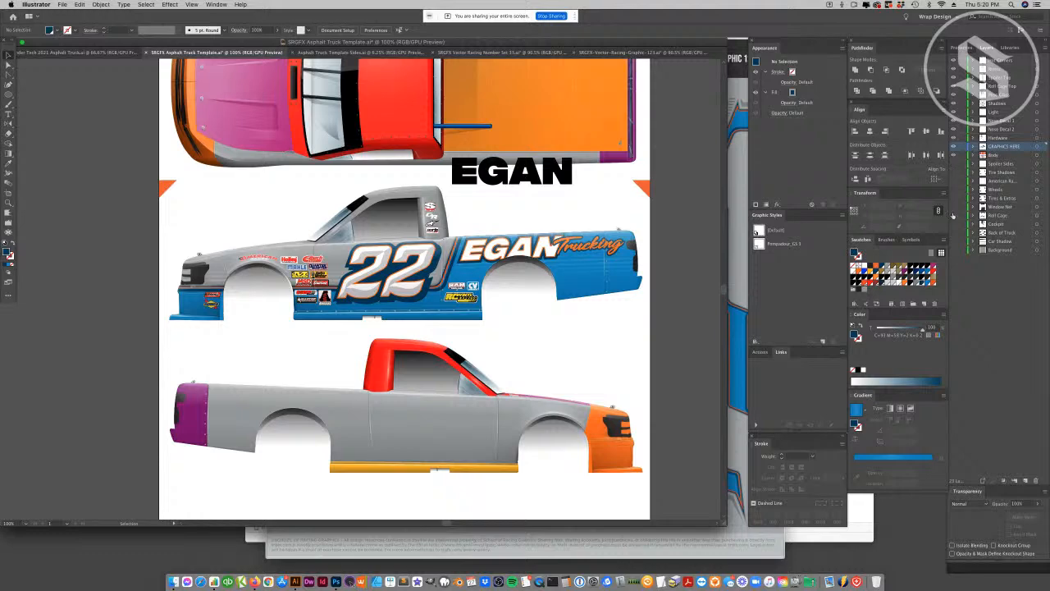
{"action": "left_click", "coordinate": [101, 4]}
{"action": "left_click", "coordinate": [46, 110]}
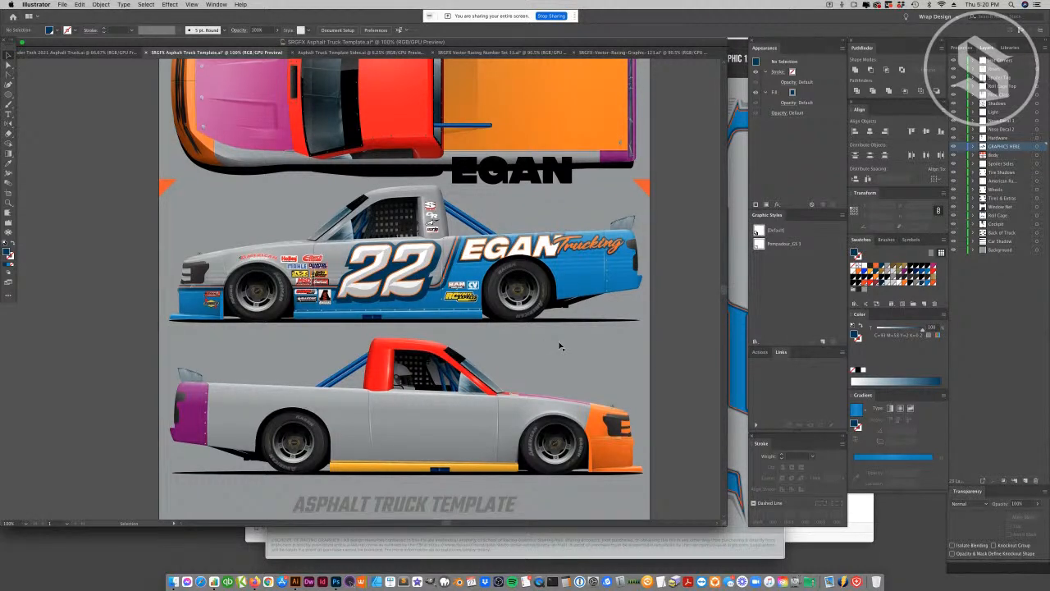
- Select every object sharing the fill color of the CAGE 1 sample in the template's color key
{"action": "scroll", "coordinate": [555, 348], "scroll_direction": "down", "scroll_amount": 2}
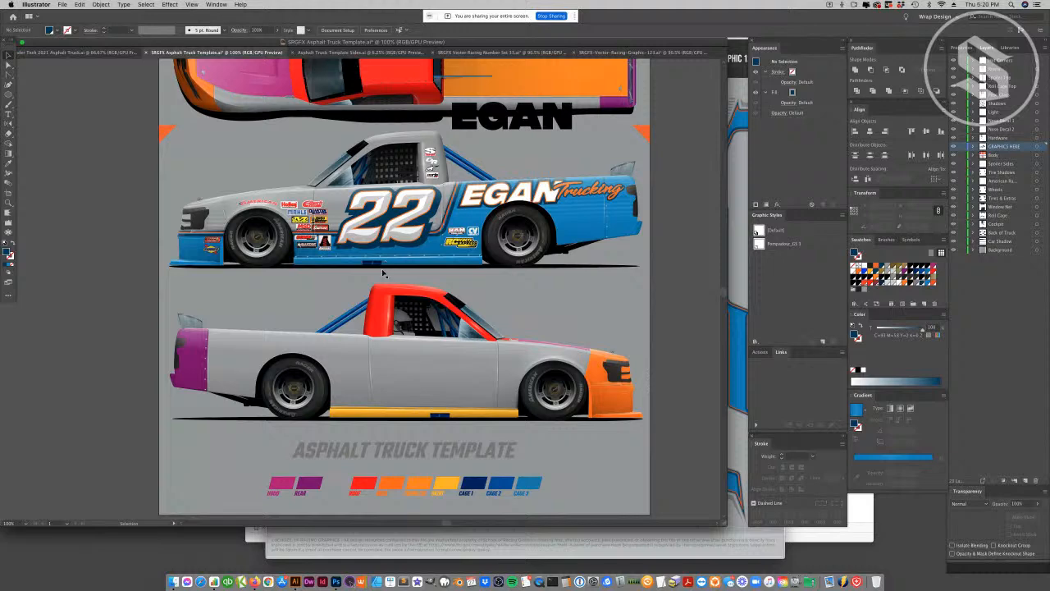
{"action": "scroll", "coordinate": [480, 238], "scroll_direction": "up", "scroll_amount": 2}
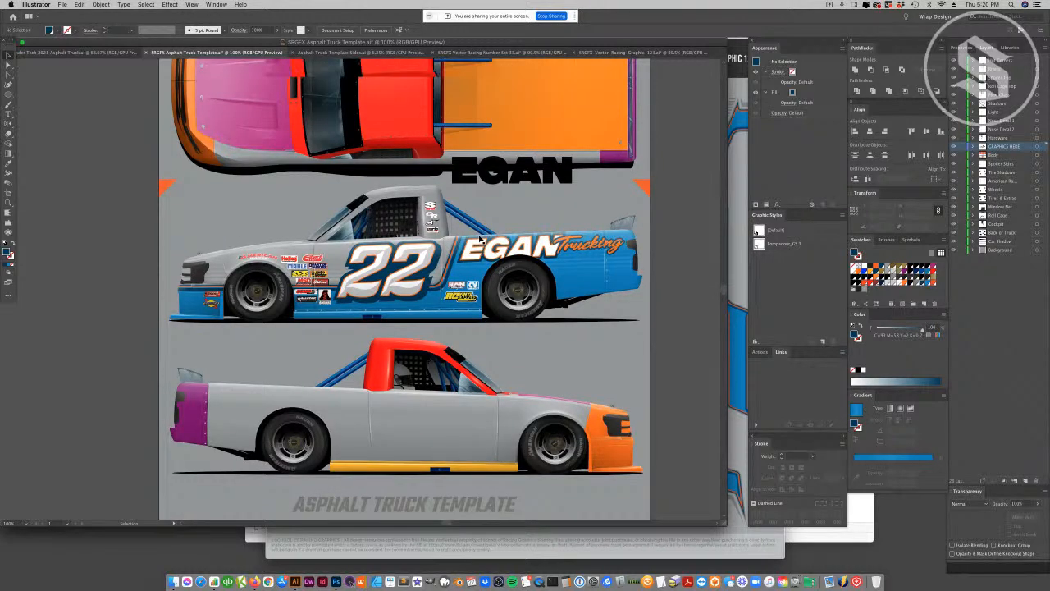
{"action": "scroll", "coordinate": [463, 400], "scroll_direction": "down", "scroll_amount": 4}
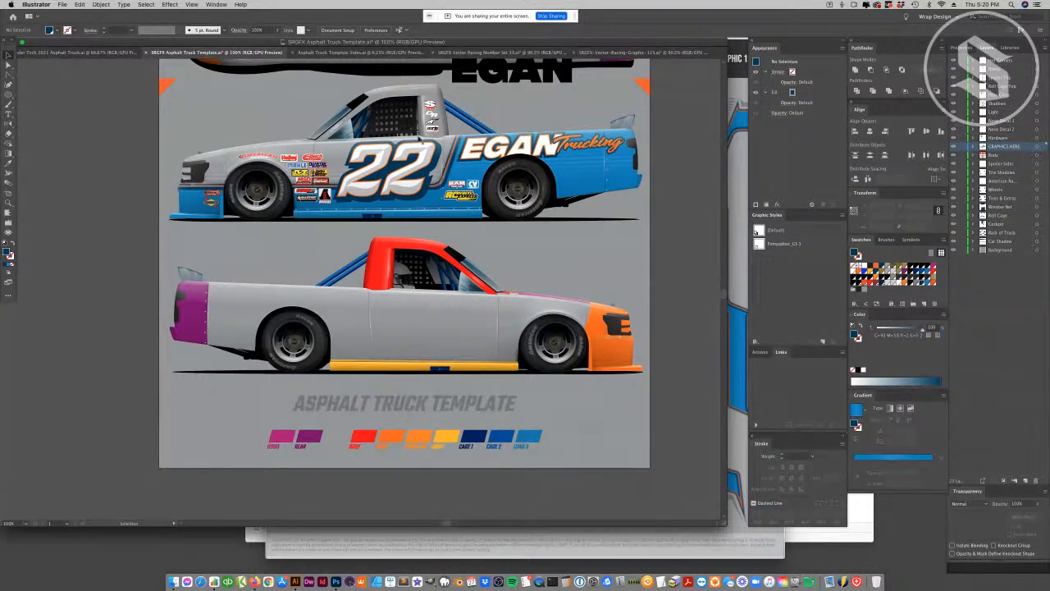
{"action": "left_click", "coordinate": [476, 435]}
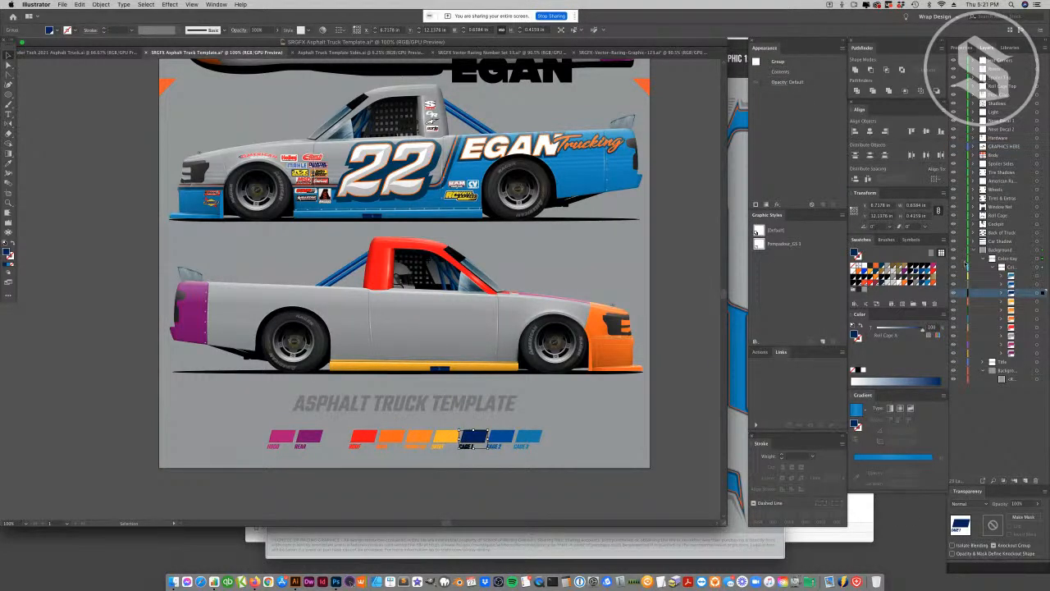
{"action": "left_click", "coordinate": [146, 5]}
{"action": "mouse_move", "coordinate": [150, 86]}
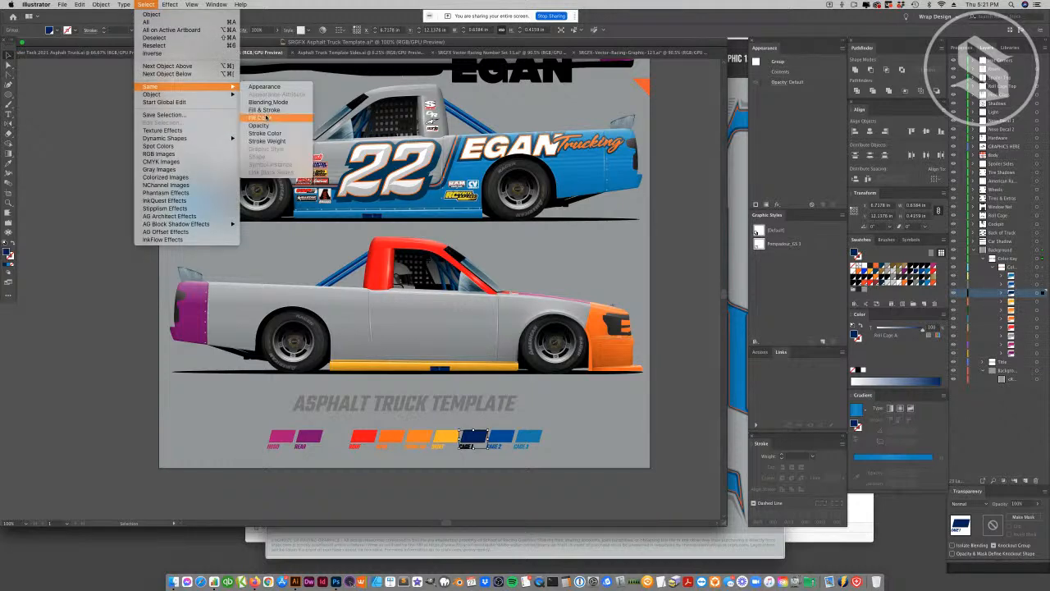
{"action": "left_click", "coordinate": [270, 120]}
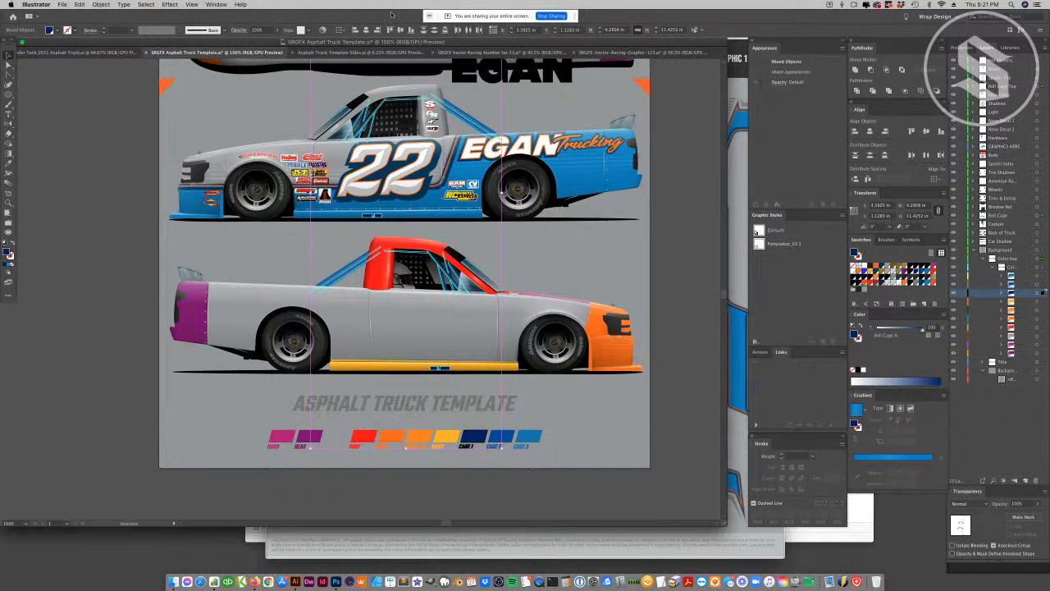
- Change the Roll Cage A swatch from the CAGE 1 selection to burnt orange
{"action": "scroll", "coordinate": [430, 231], "scroll_direction": "up", "scroll_amount": 2}
{"action": "scroll", "coordinate": [430, 231], "scroll_direction": "up", "scroll_amount": 3}
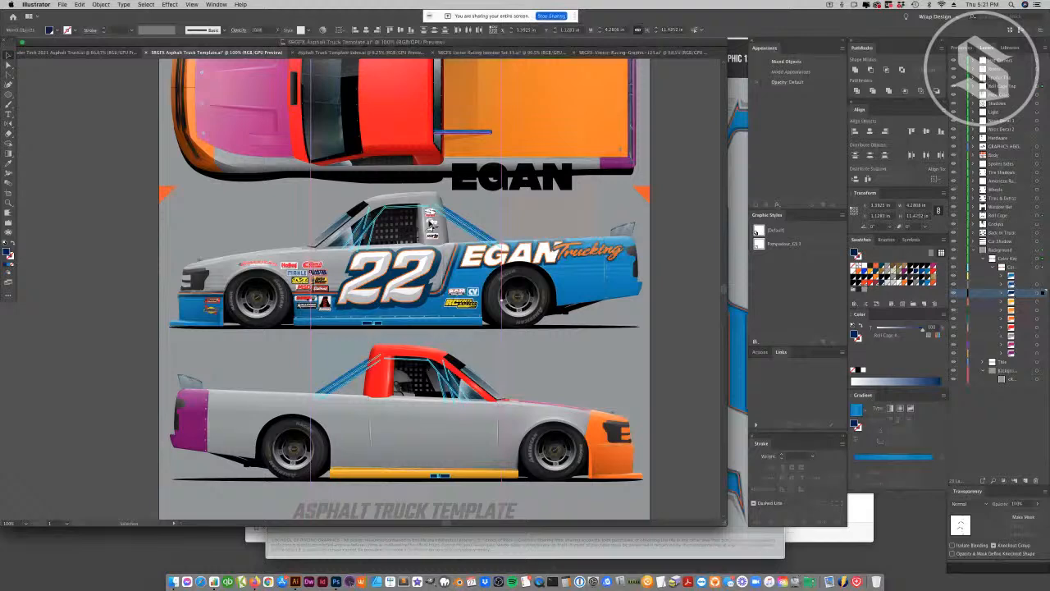
{"action": "scroll", "coordinate": [460, 246], "scroll_direction": "up", "scroll_amount": 3}
{"action": "scroll", "coordinate": [500, 279], "scroll_direction": "down", "scroll_amount": 4}
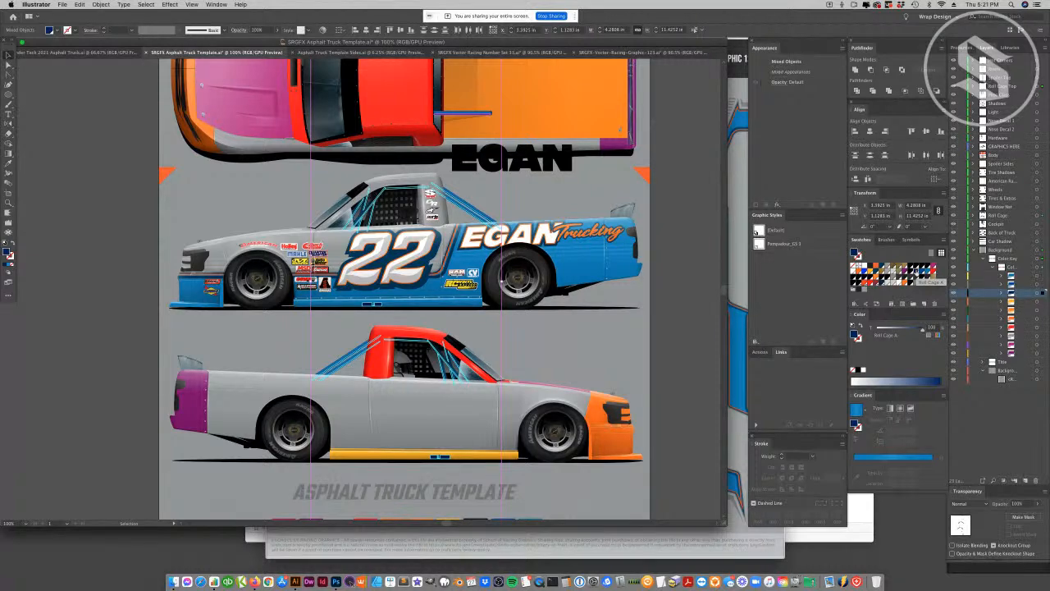
{"action": "double_click", "coordinate": [919, 276]}
{"action": "left_click_drag", "start_coordinate": [742, 412], "coordinate": [694, 424]}
{"action": "left_click", "coordinate": [705, 410]}
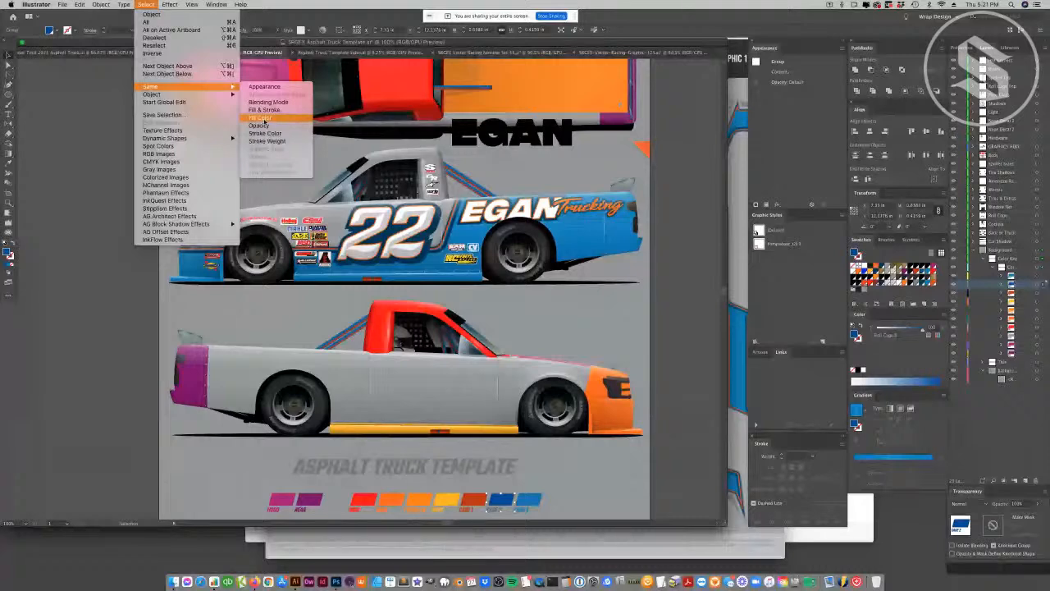
- Select all objects sharing the CAGE 2 fill color and recolor them burnt orange
{"action": "left_click", "coordinate": [261, 119]}
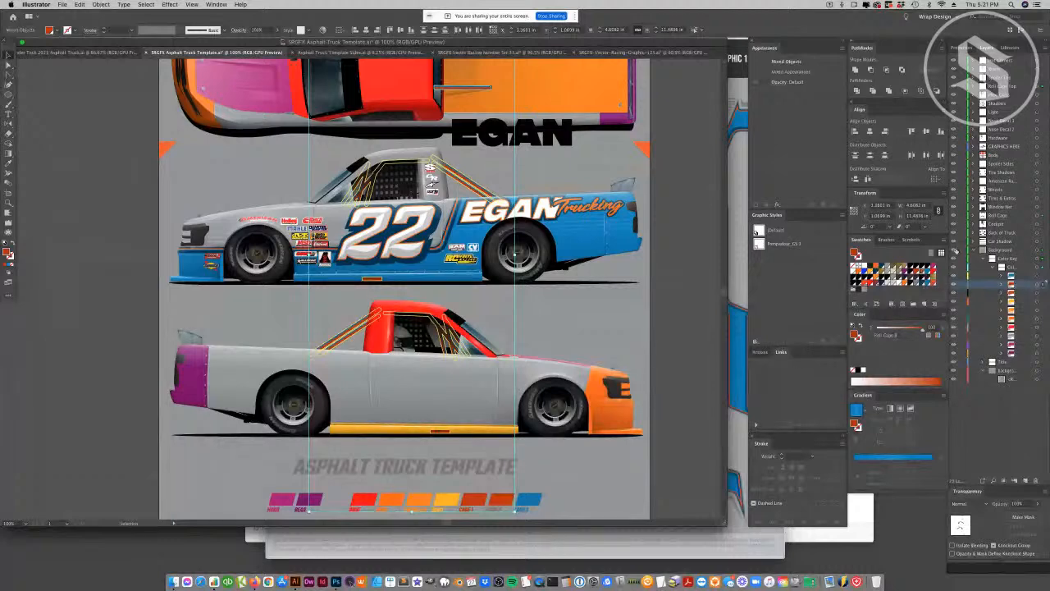